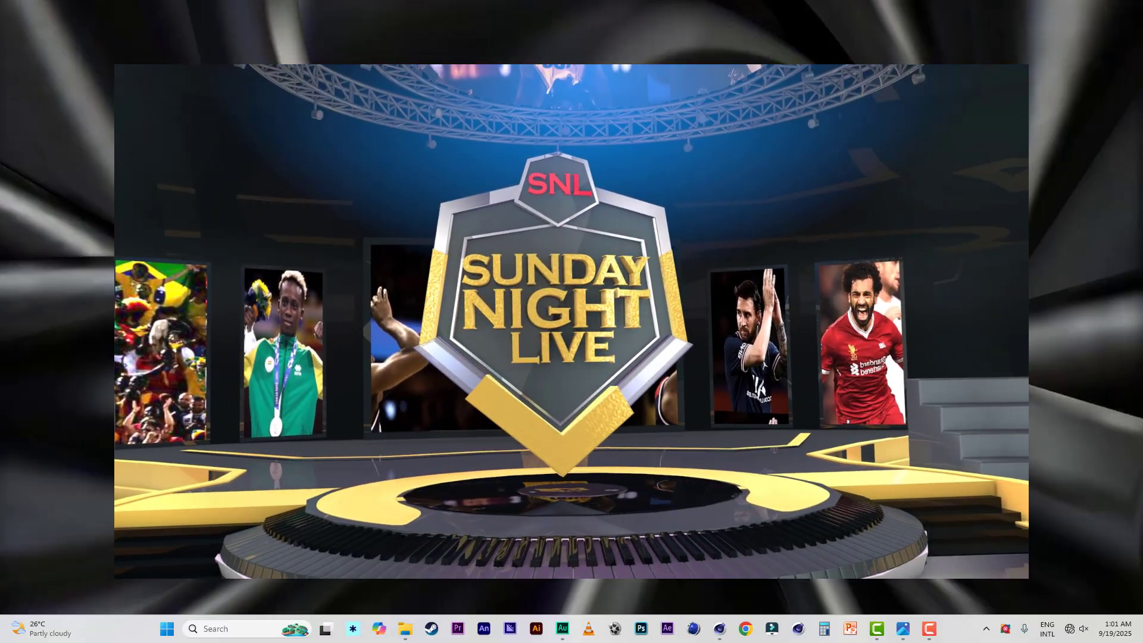
Switch to Cinema 4D and add a cube sized 30 cm in X, 30 cm in Y and 150 cm in Z
left_click(720, 629)
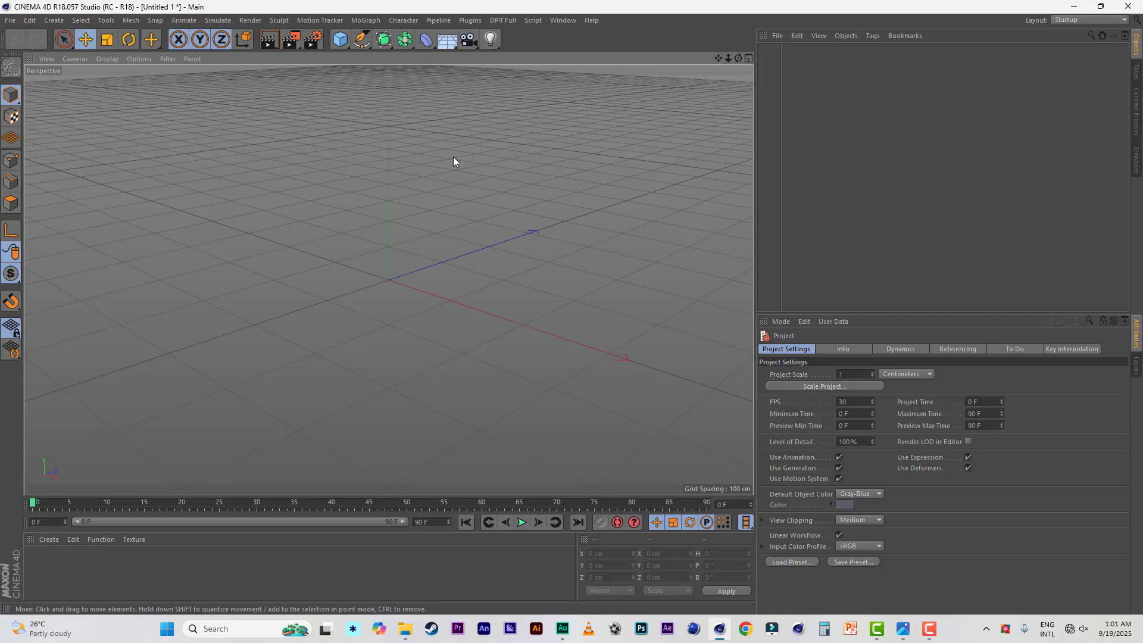
left_click(340, 40)
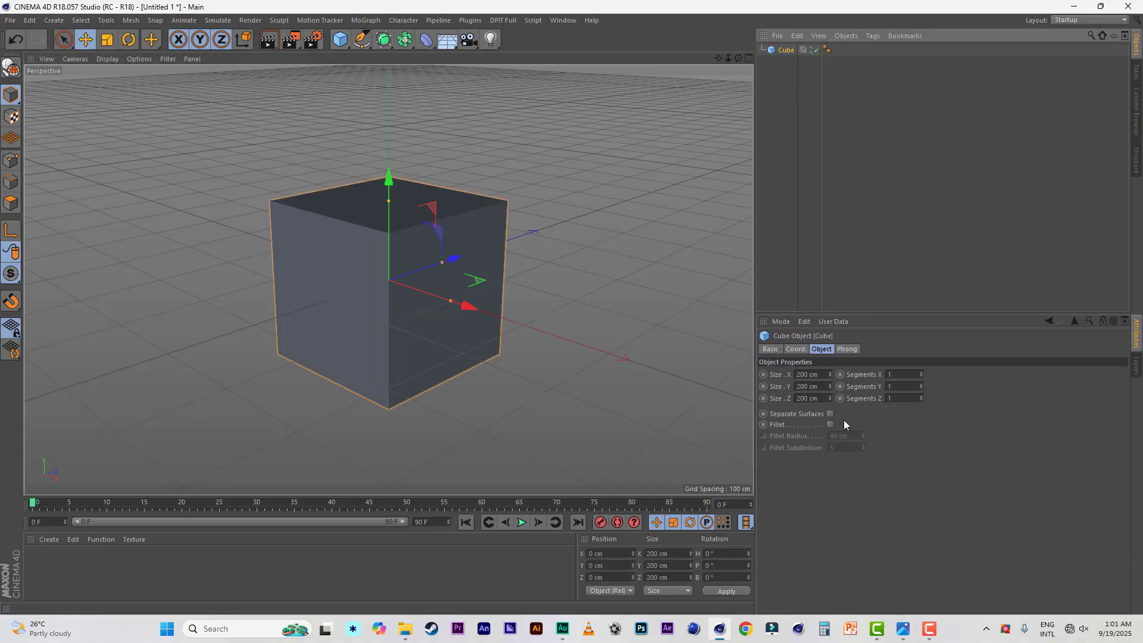
left_click(820, 377)
type("30")
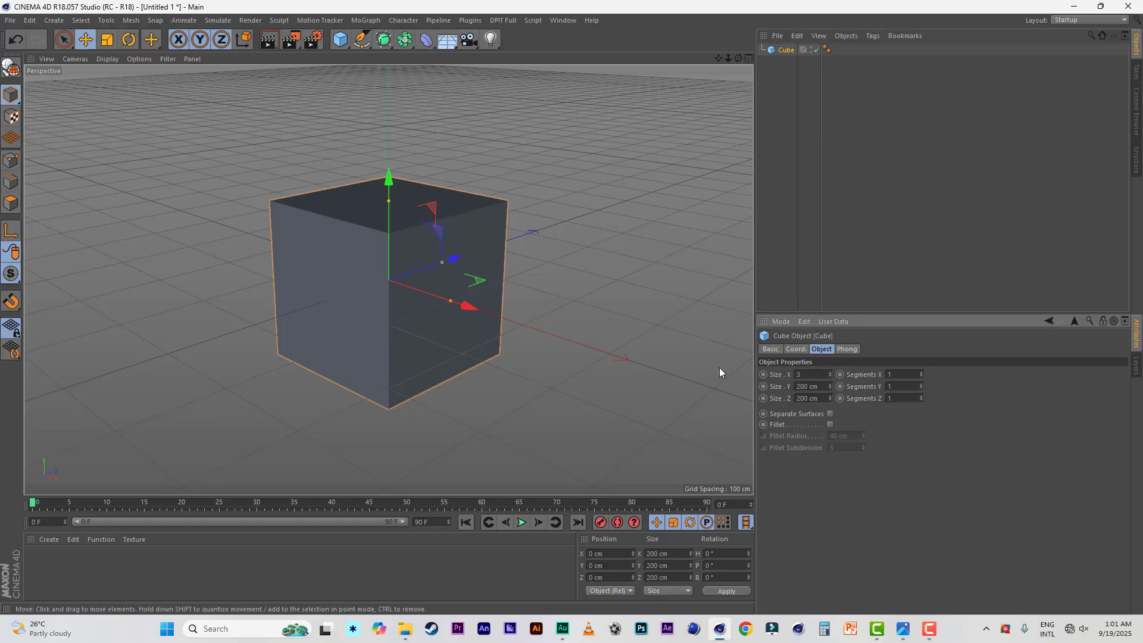
left_click(826, 388)
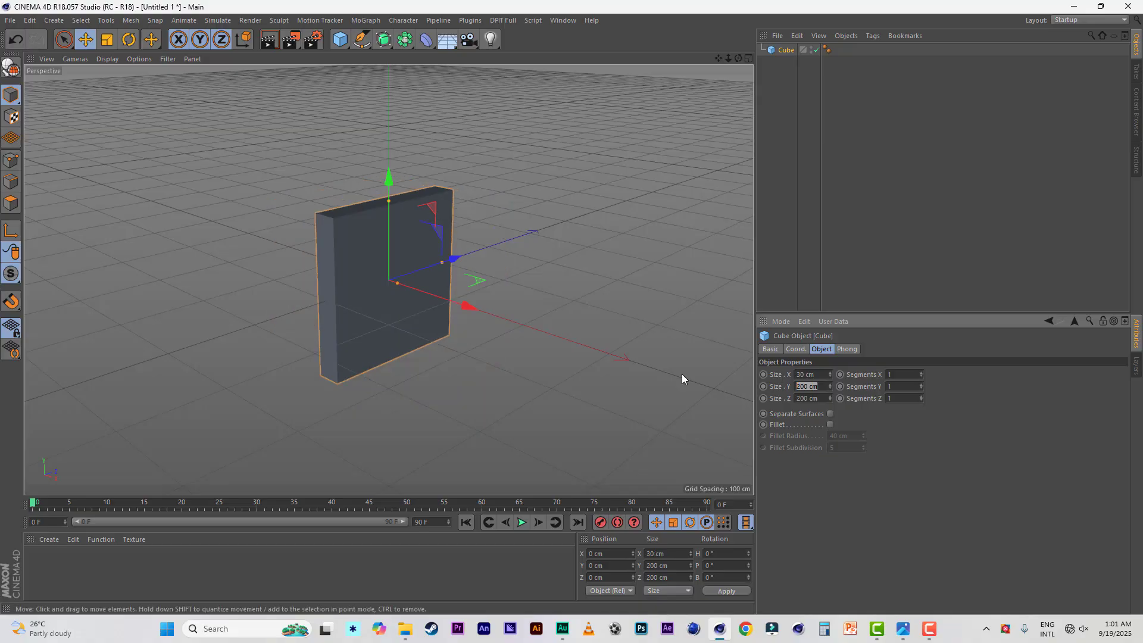
type("30")
key("Return")
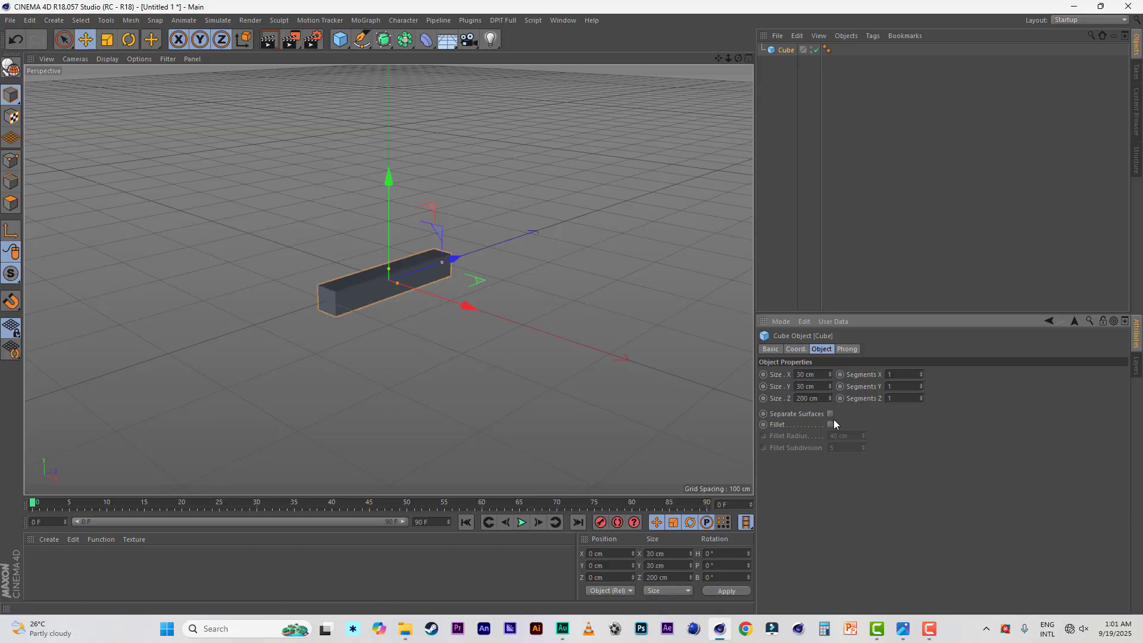
double_click(805, 398)
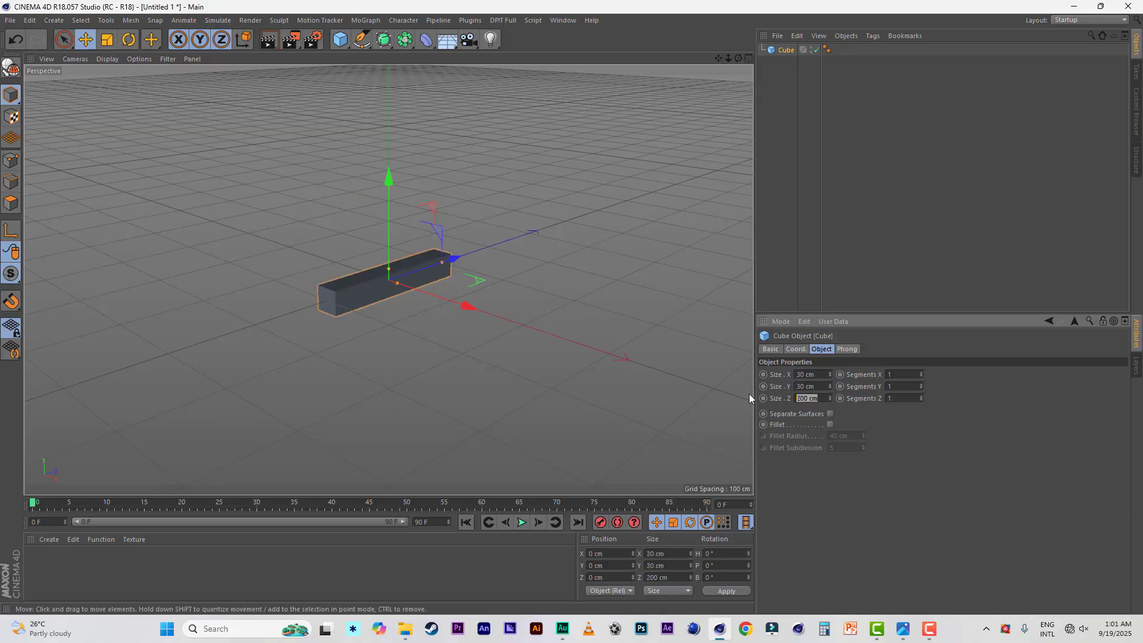
type("150")
key("Return")
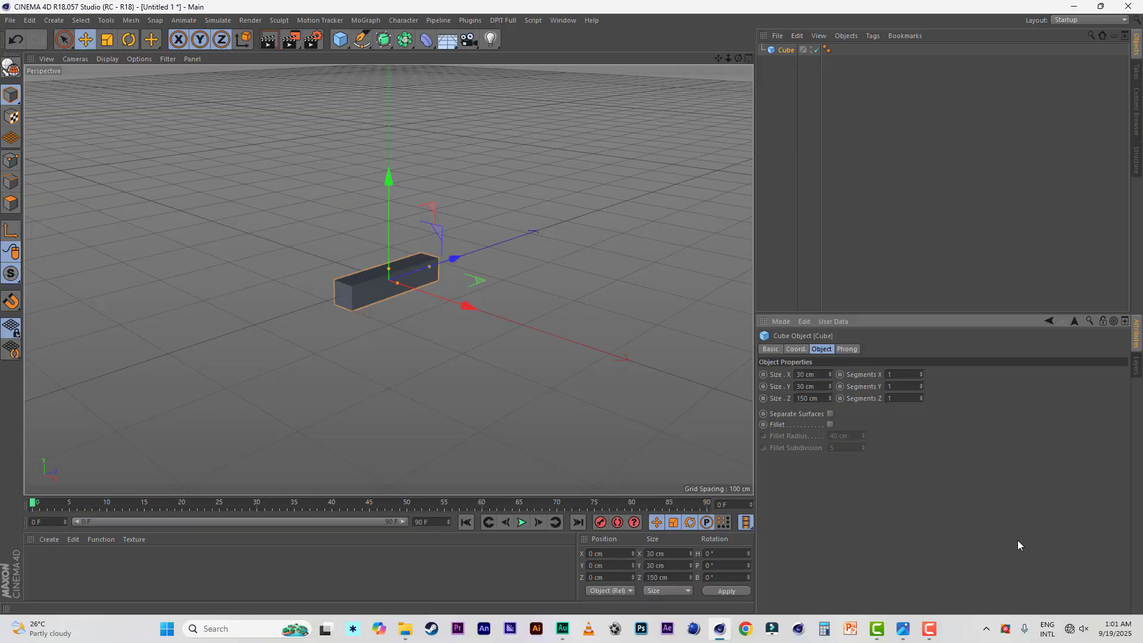
Enable the cube's fillet and set its radius to 2 cm
scroll(630, 137, "up", 4)
left_click_drag(738, 59, 755, 45)
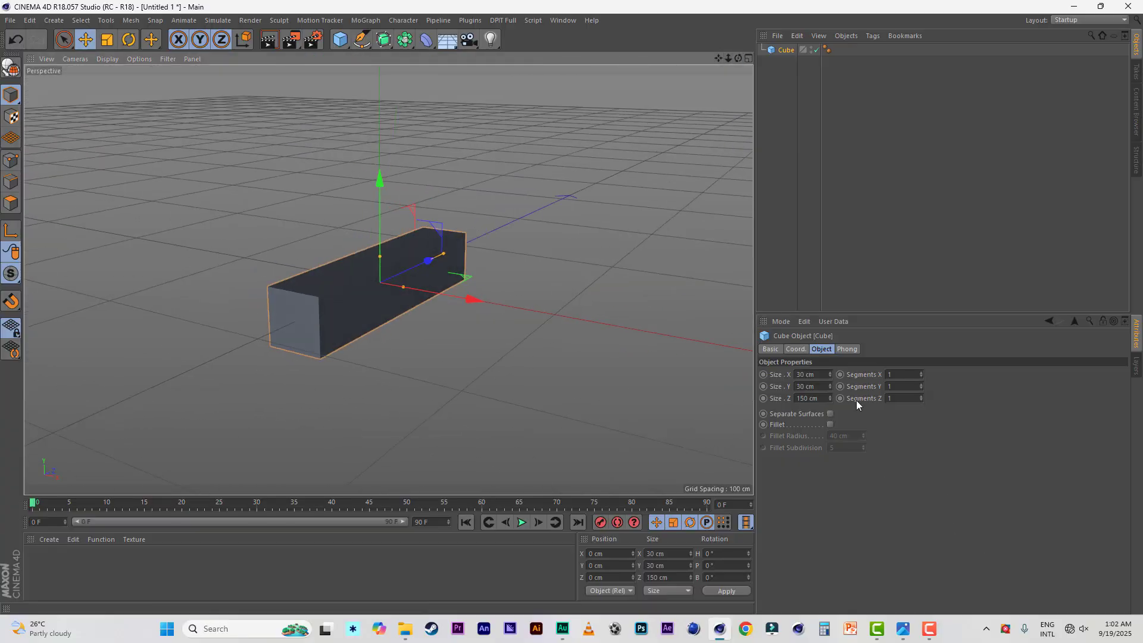
left_click(830, 425)
double_click(858, 436)
type("15 cm")
key("Return")
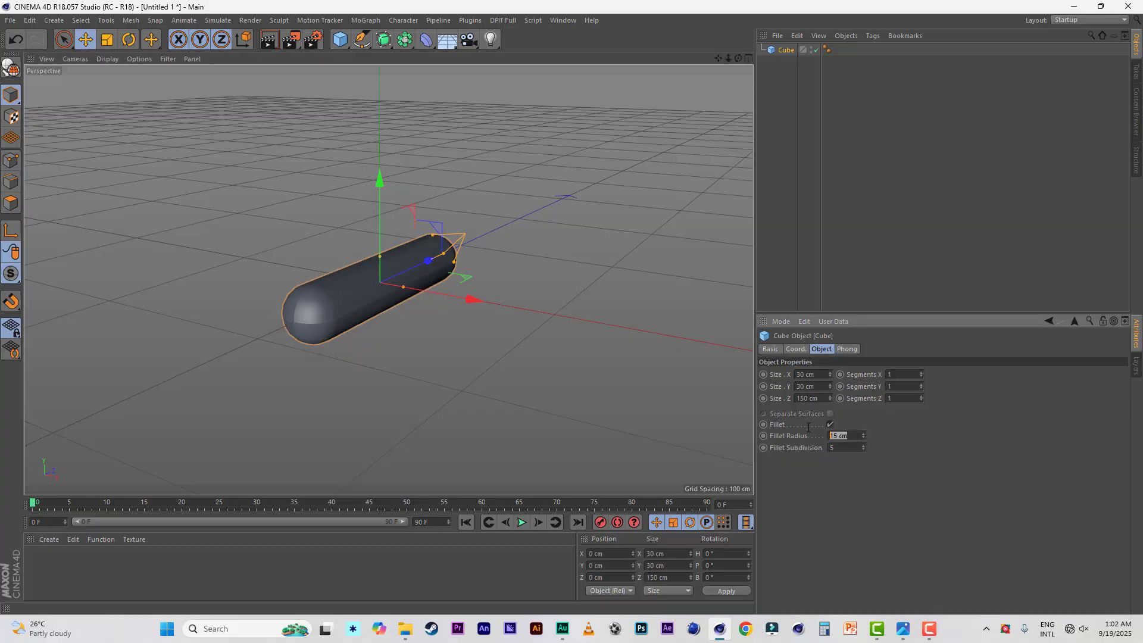
type("2")
key("Return")
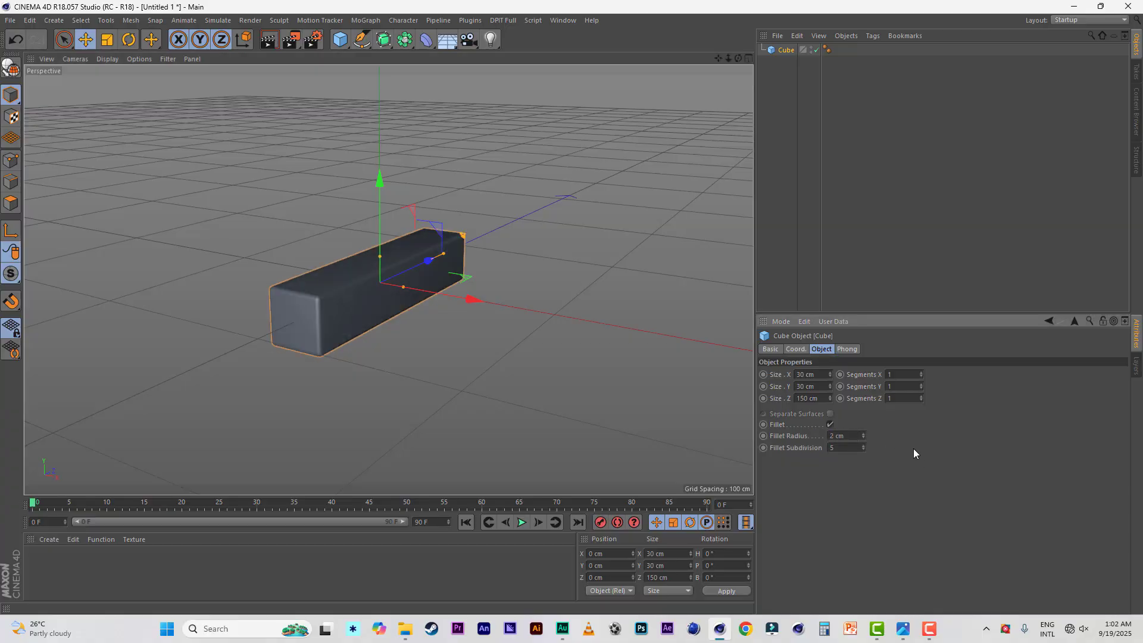
Add a Taper deformer and set its size to 70 cm by 170 cm by 70 cm
left_click_drag(739, 58, 455, 84)
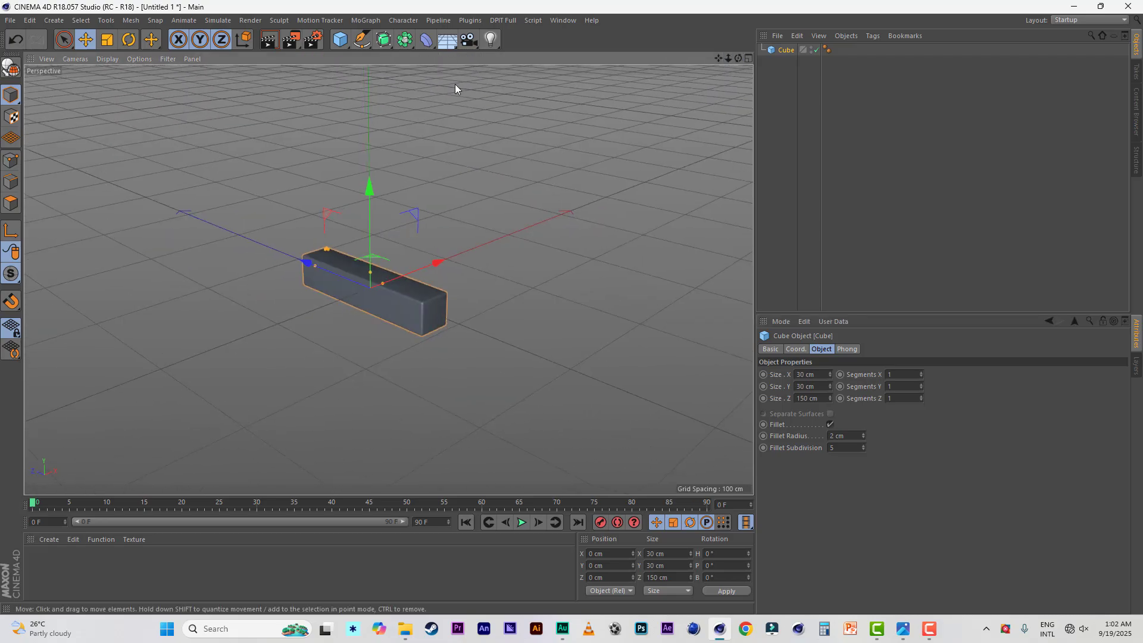
left_click(427, 43)
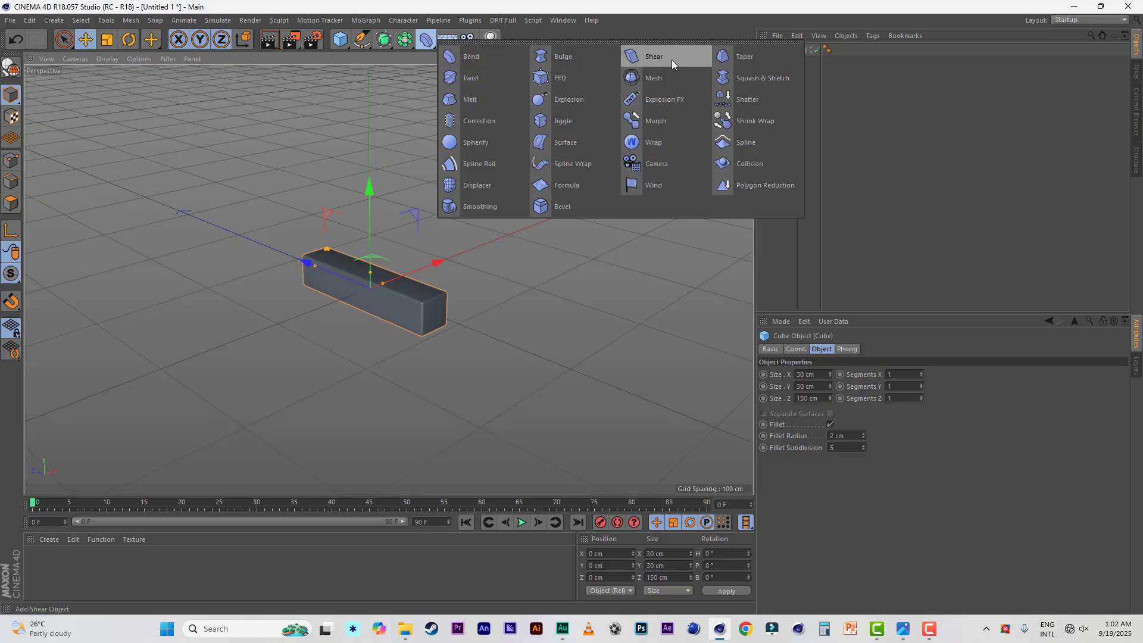
left_click(745, 57)
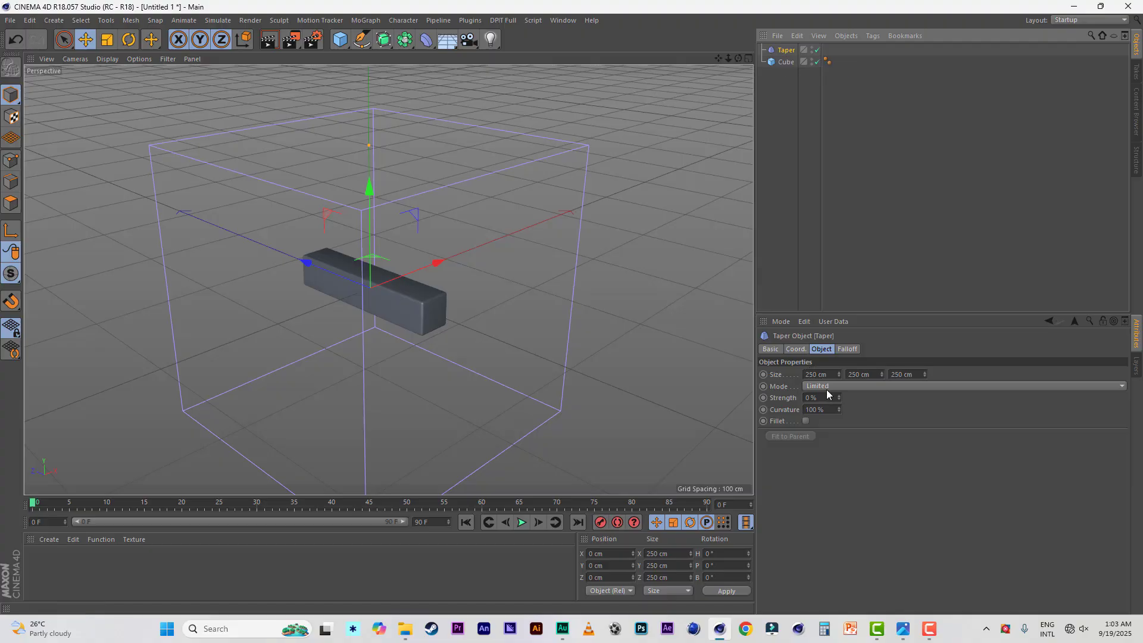
left_click_drag(833, 374, 779, 374)
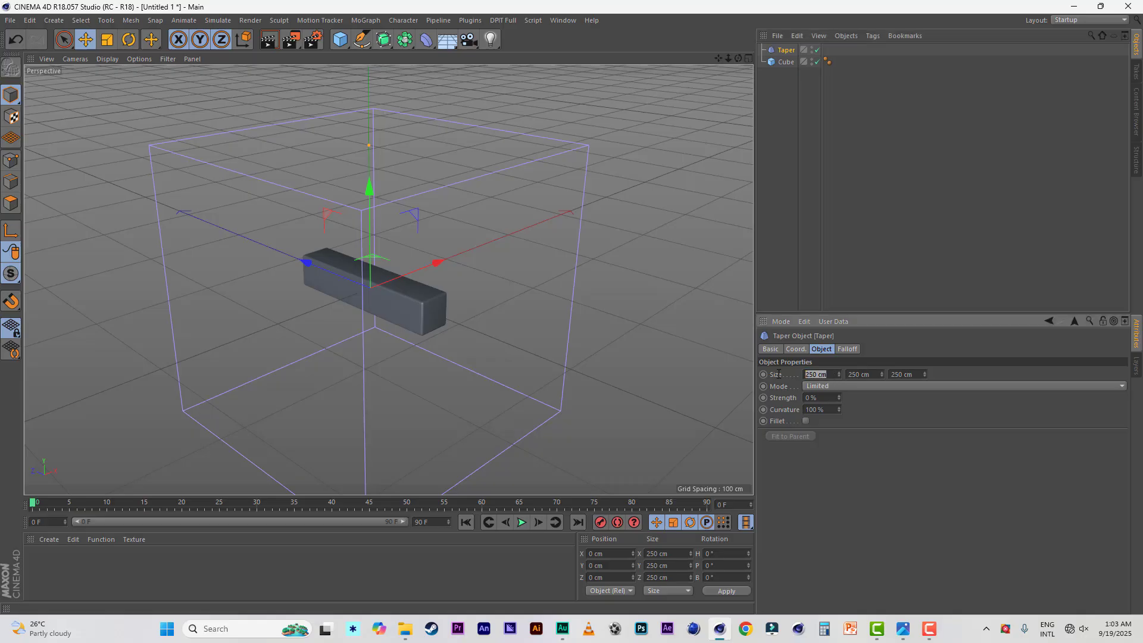
type("70")
key("Tab")
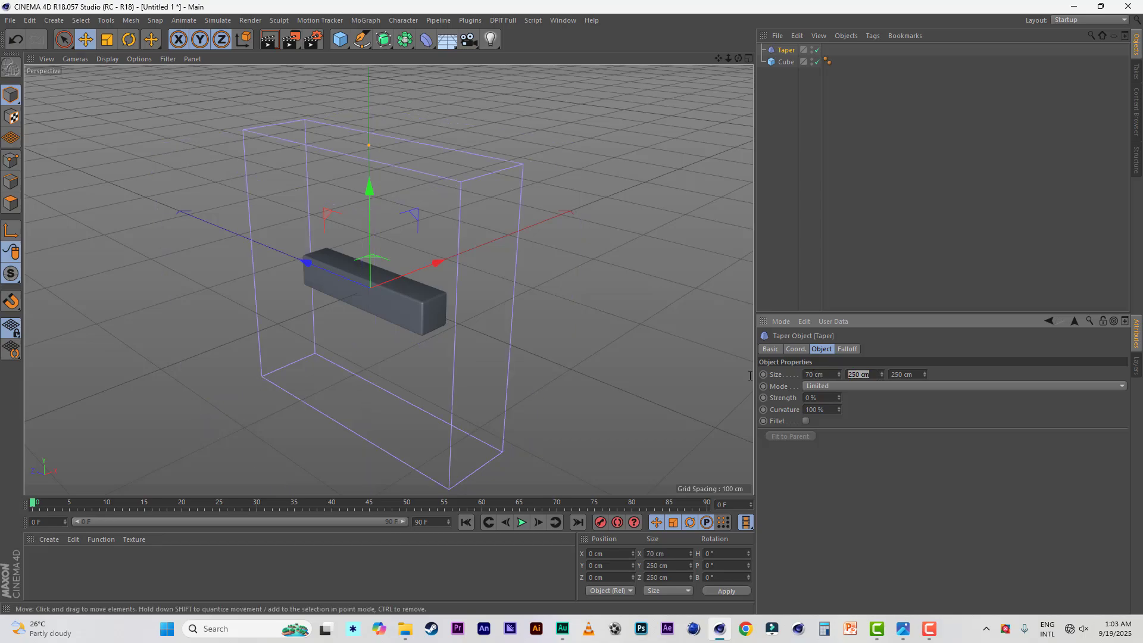
type("170")
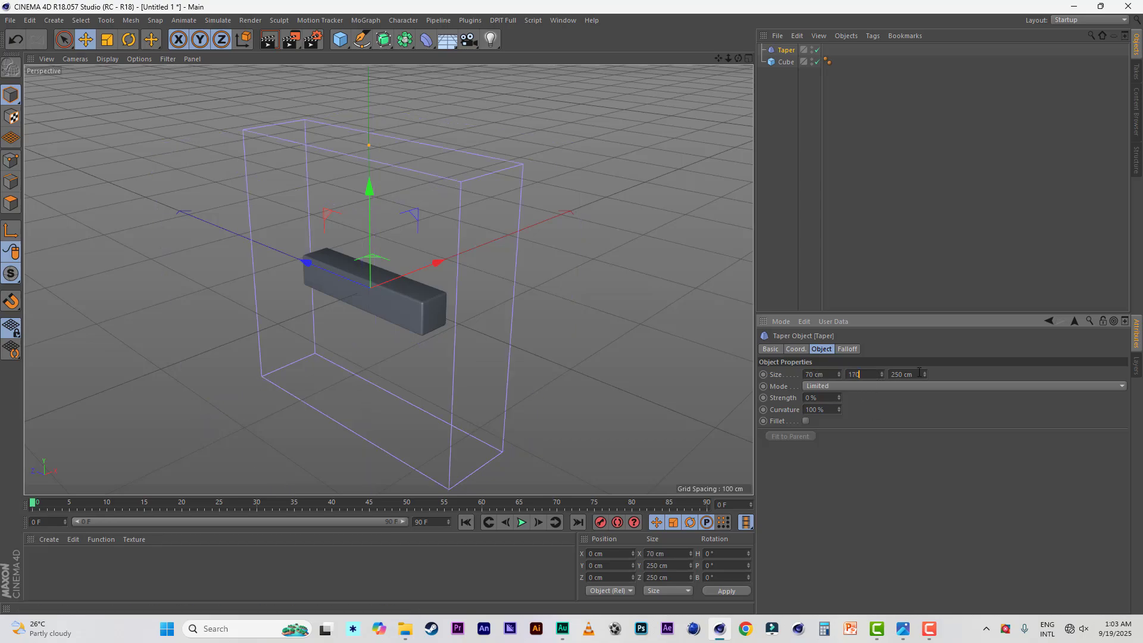
left_click(917, 374)
double_click(917, 374)
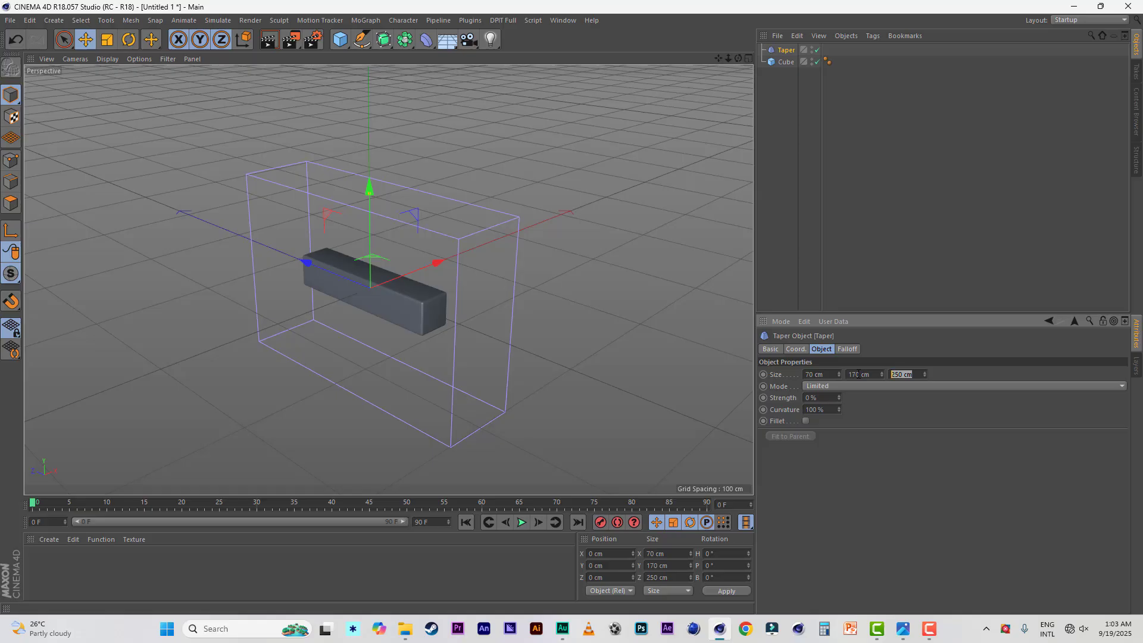
type("70")
key("Return")
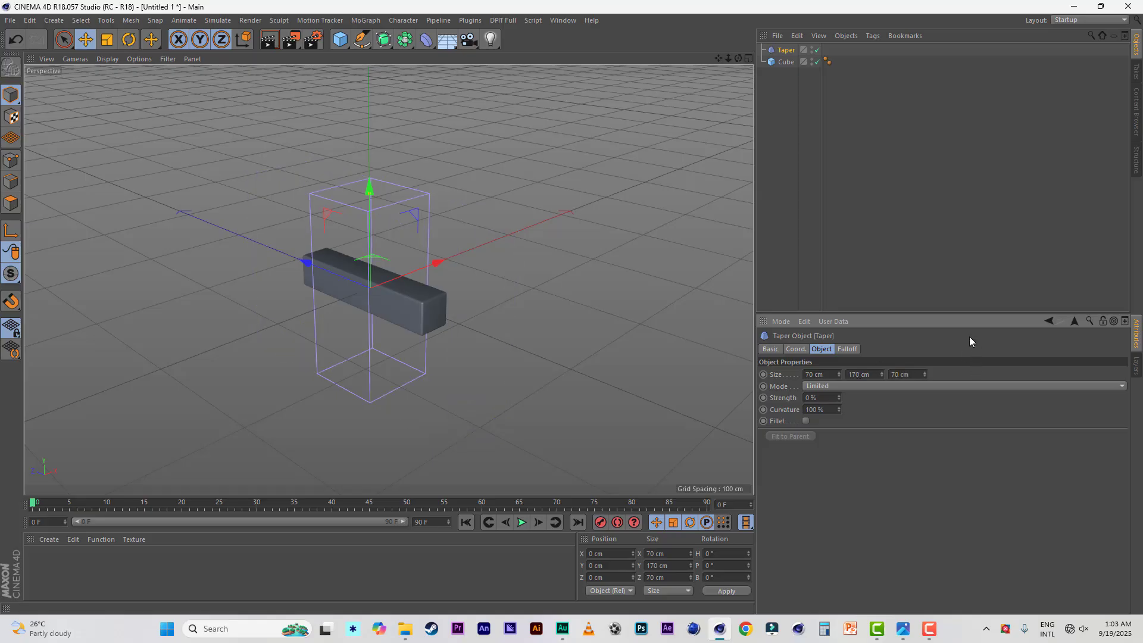
Set the Taper deformer's pitch rotation to 90° and make it a child of the cube
left_click(797, 349)
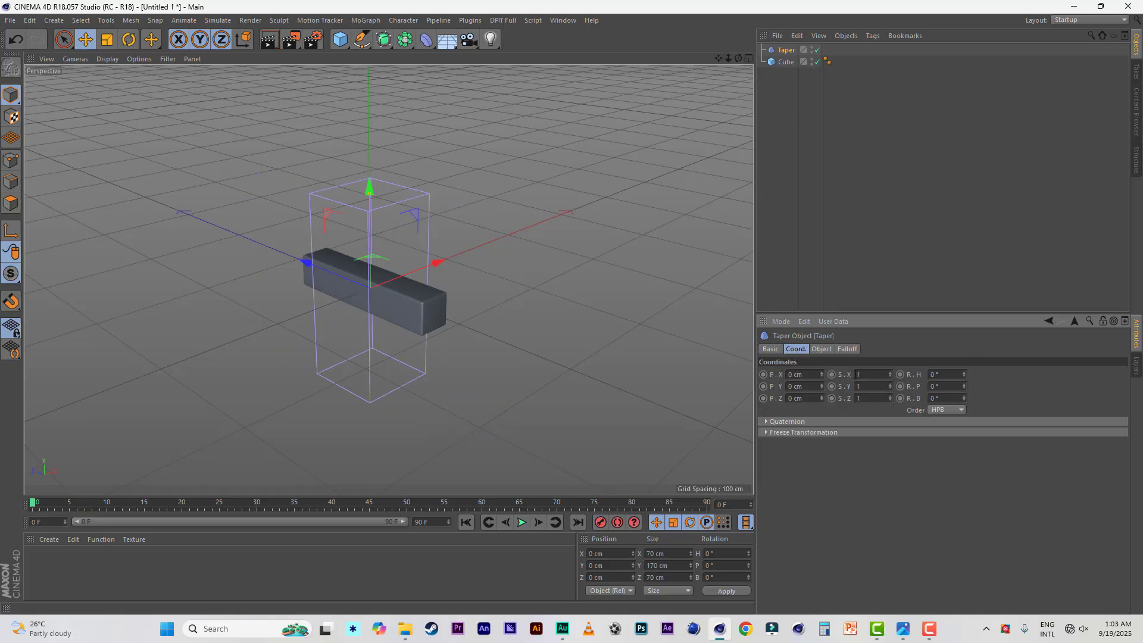
left_click(951, 385)
type("90")
key("Return")
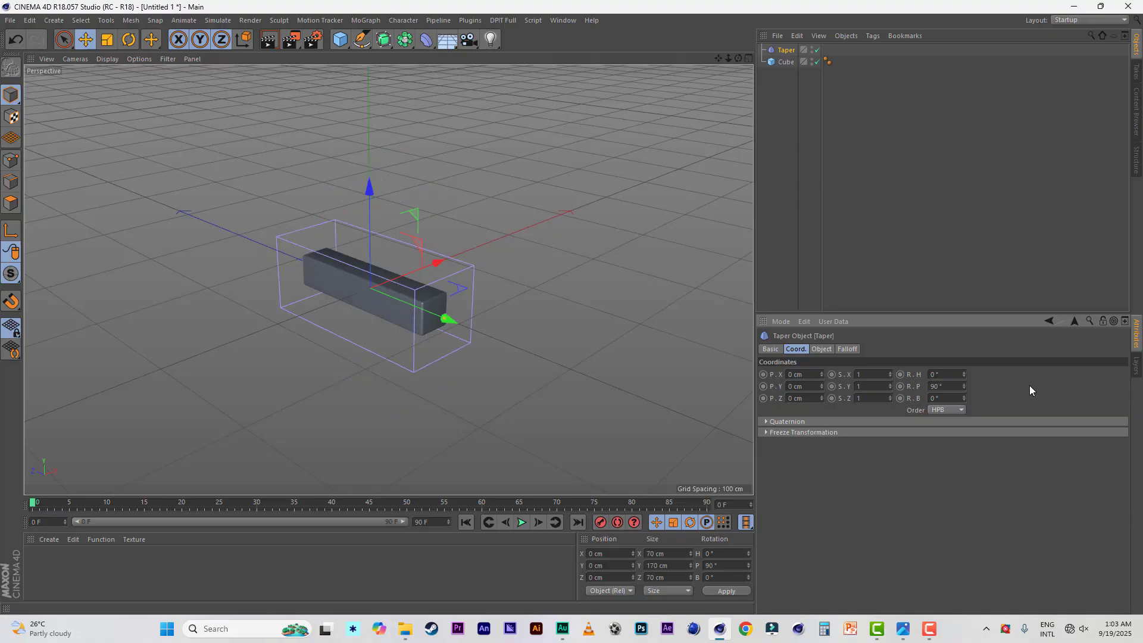
left_click_drag(787, 50, 788, 65)
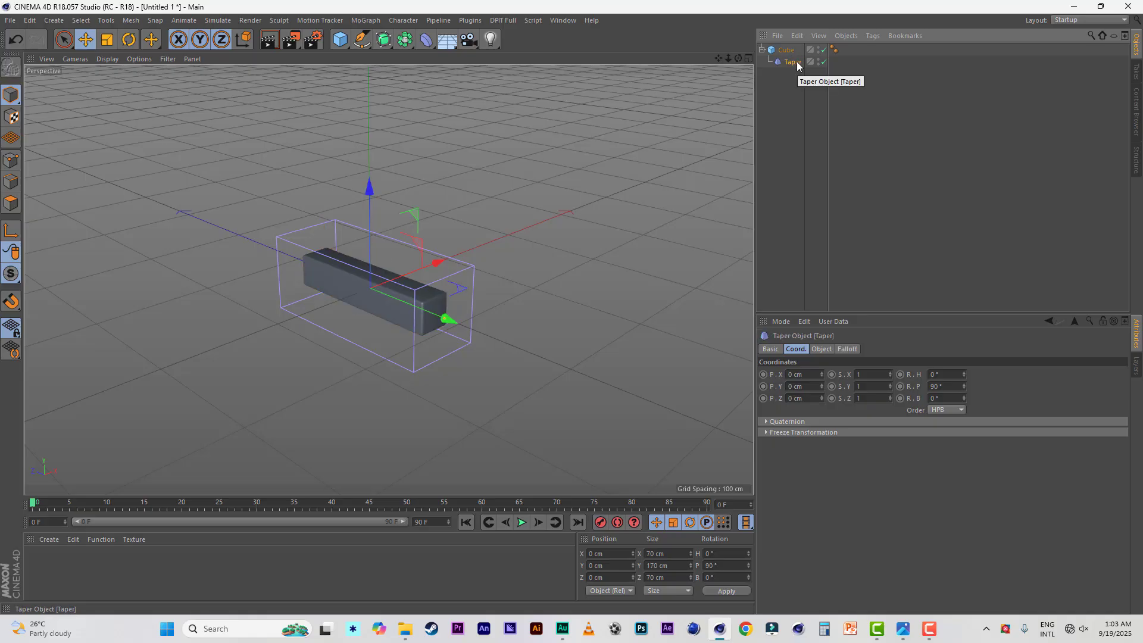
Set the Taper deformer's strength to 40%
left_click(820, 350)
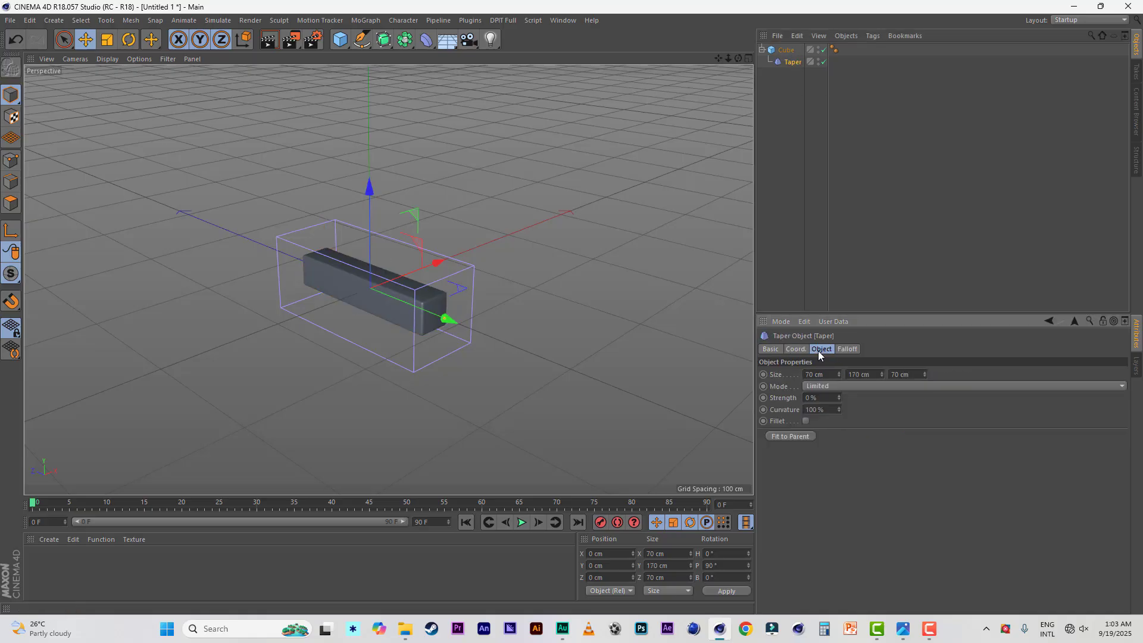
double_click(815, 398)
type("40")
key("Return")
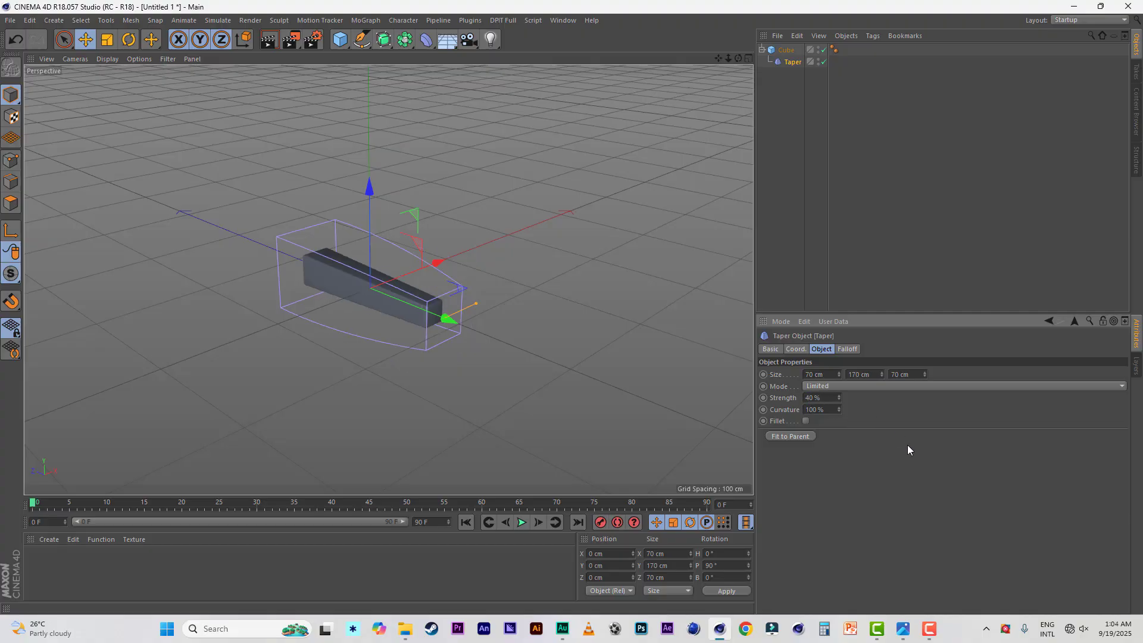
Add a MoGraph Cloner and make the tapered cube its child
left_click_drag(738, 58, 797, 88)
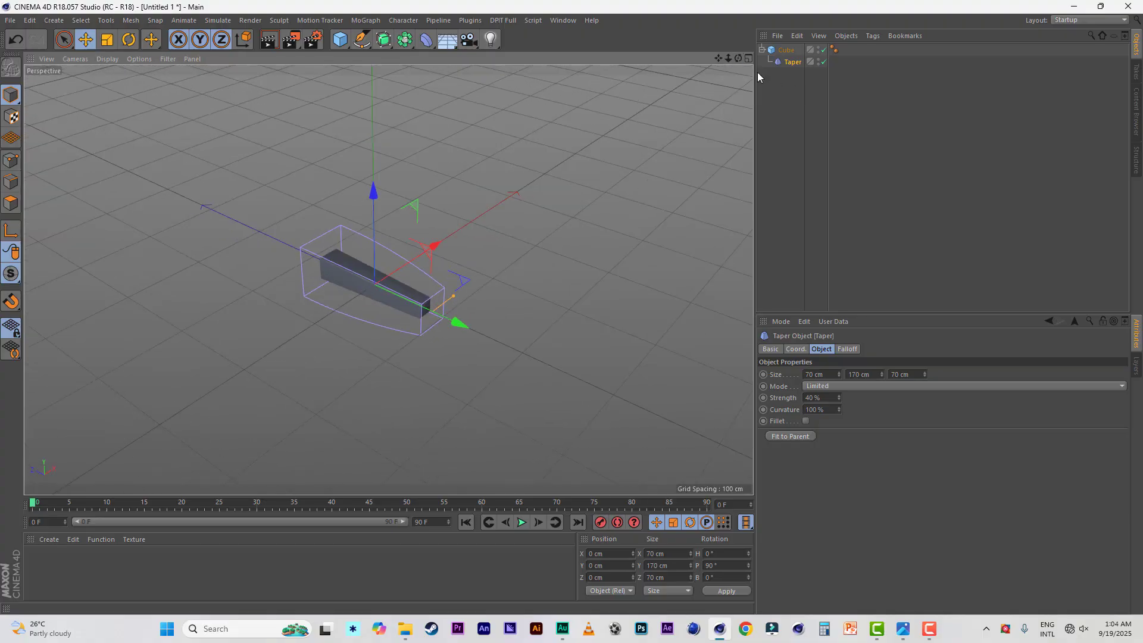
left_click(762, 49)
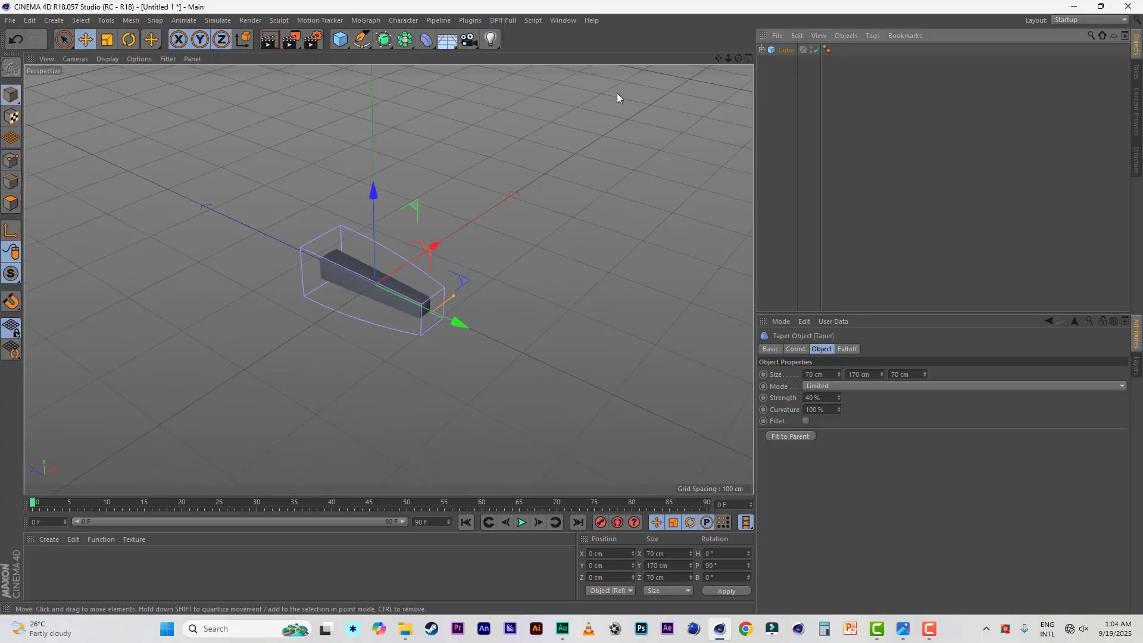
left_click(365, 22)
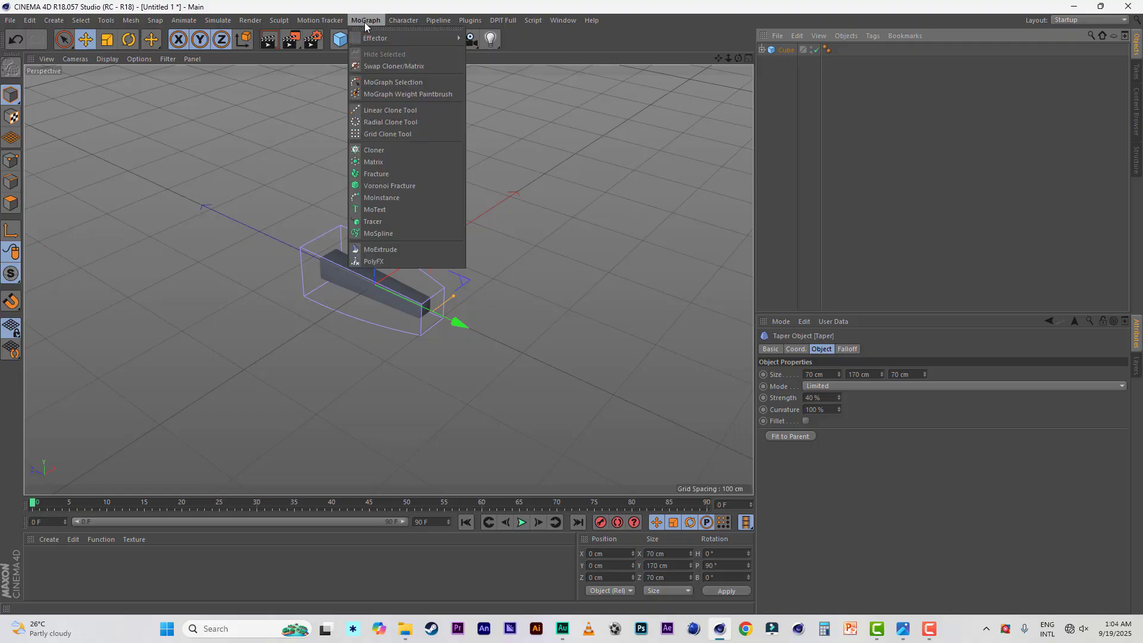
left_click(376, 150)
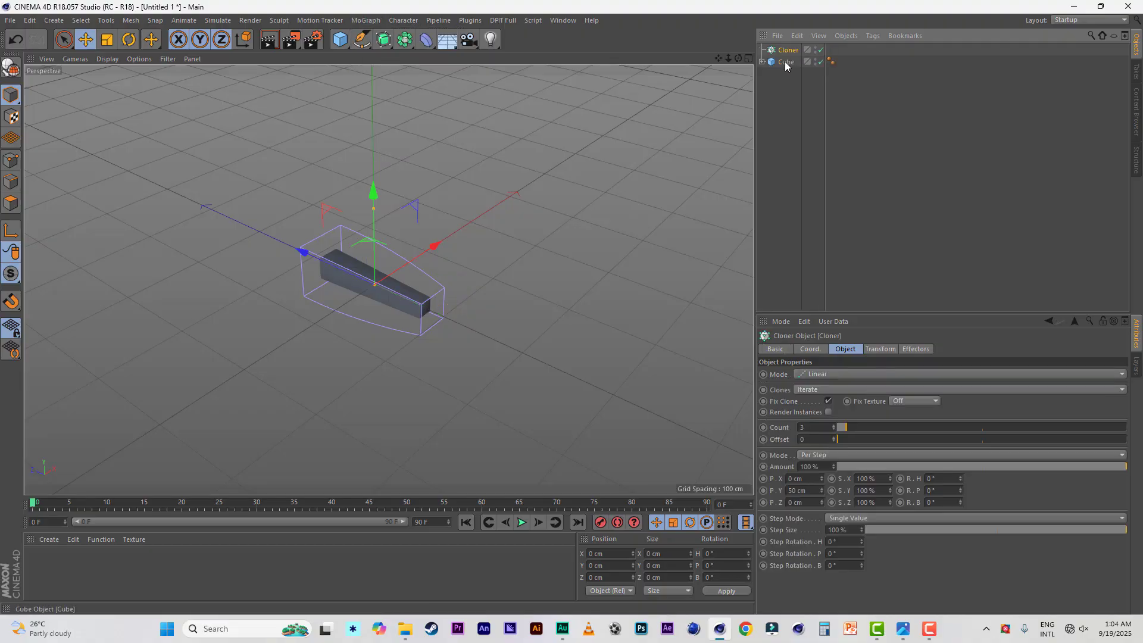
left_click_drag(785, 61, 739, 56)
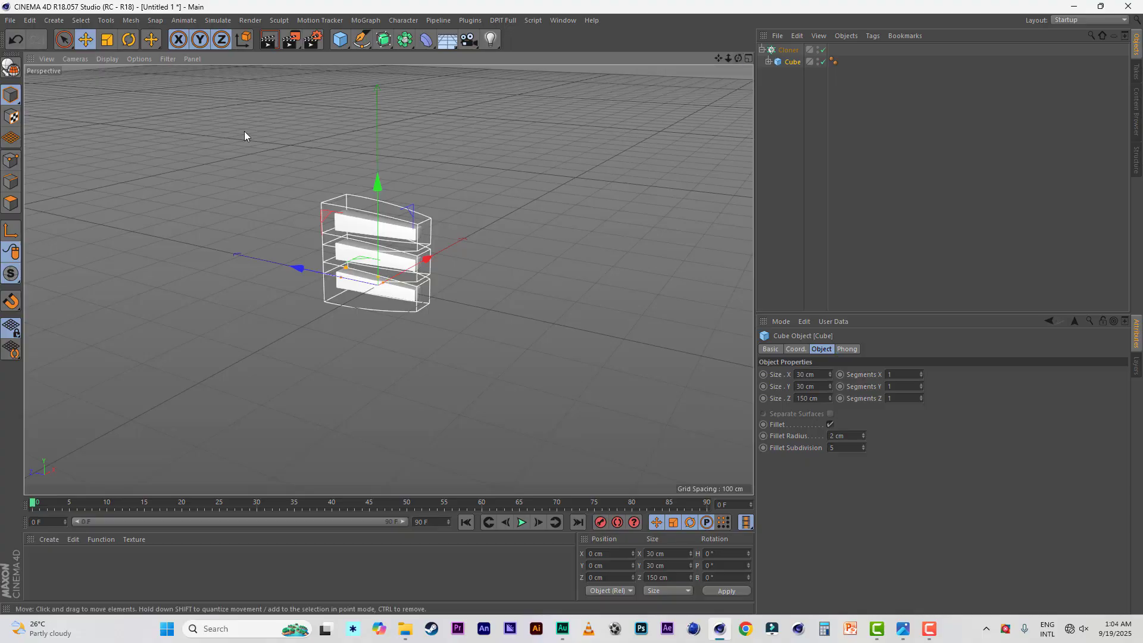
Hide the grid in the perspective viewport
left_click(169, 59)
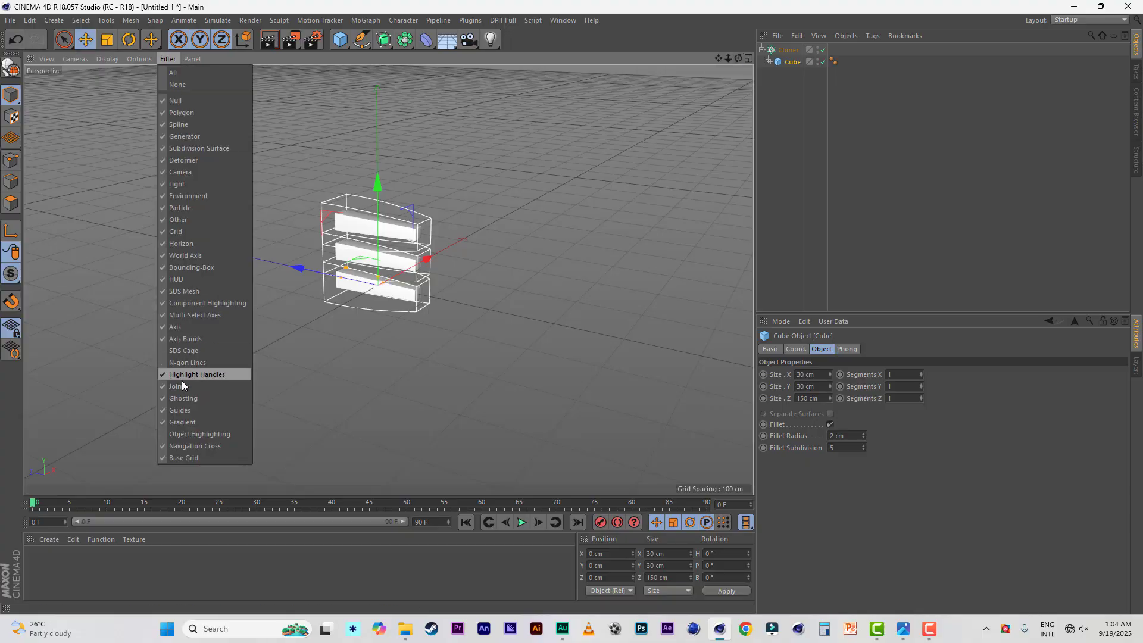
left_click(179, 232)
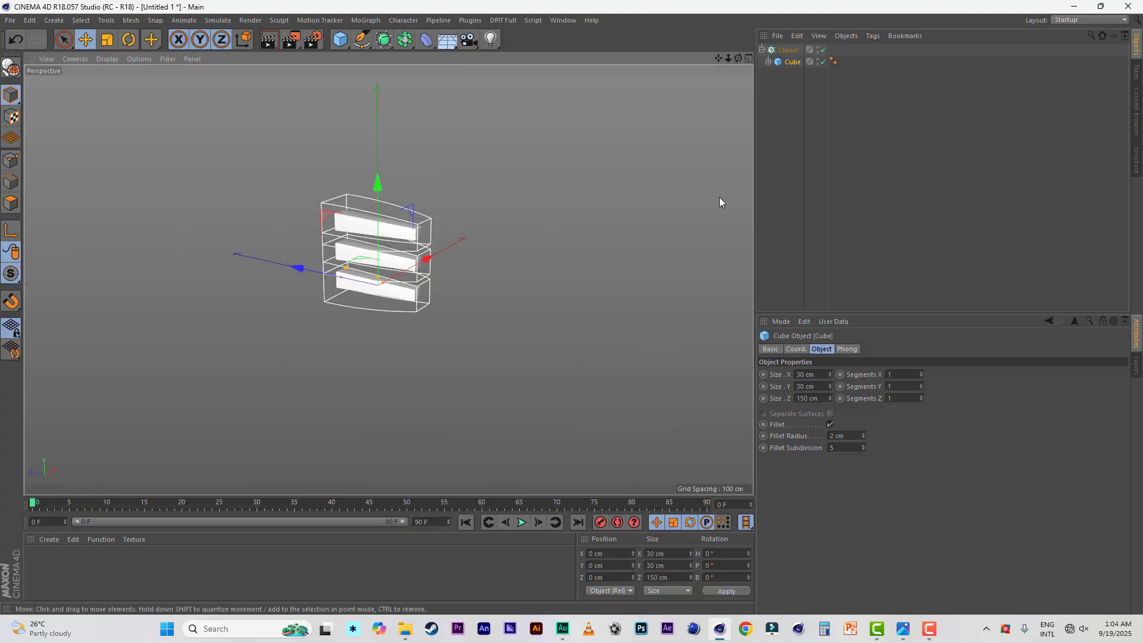
Switch the Cloner to Radial mode and set its radius to 300 cm
left_click(788, 50)
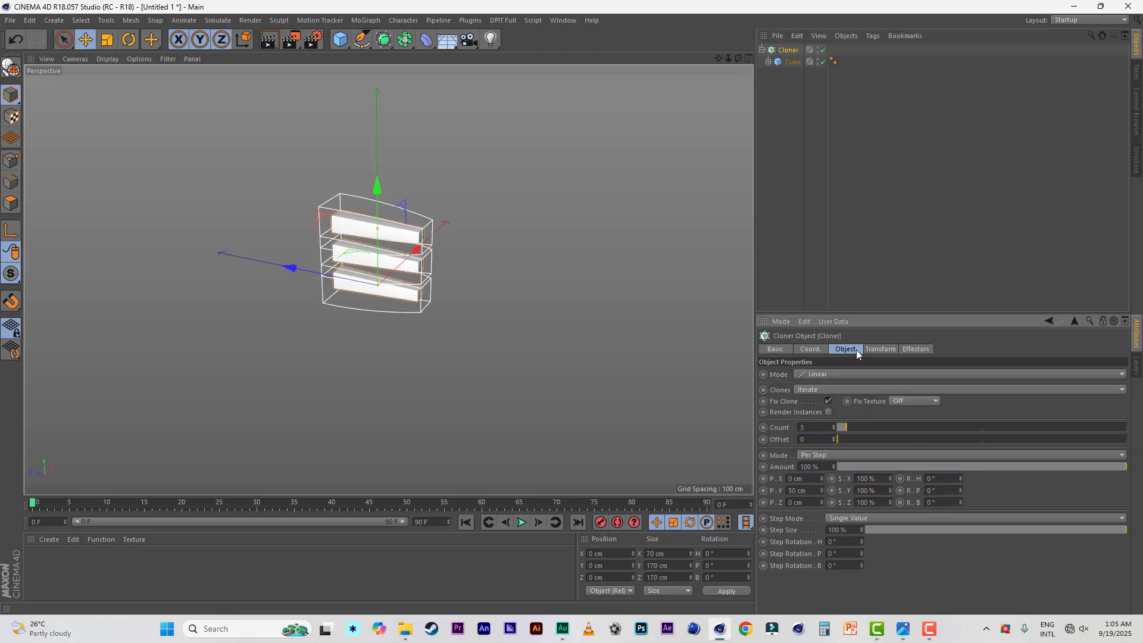
left_click(801, 374)
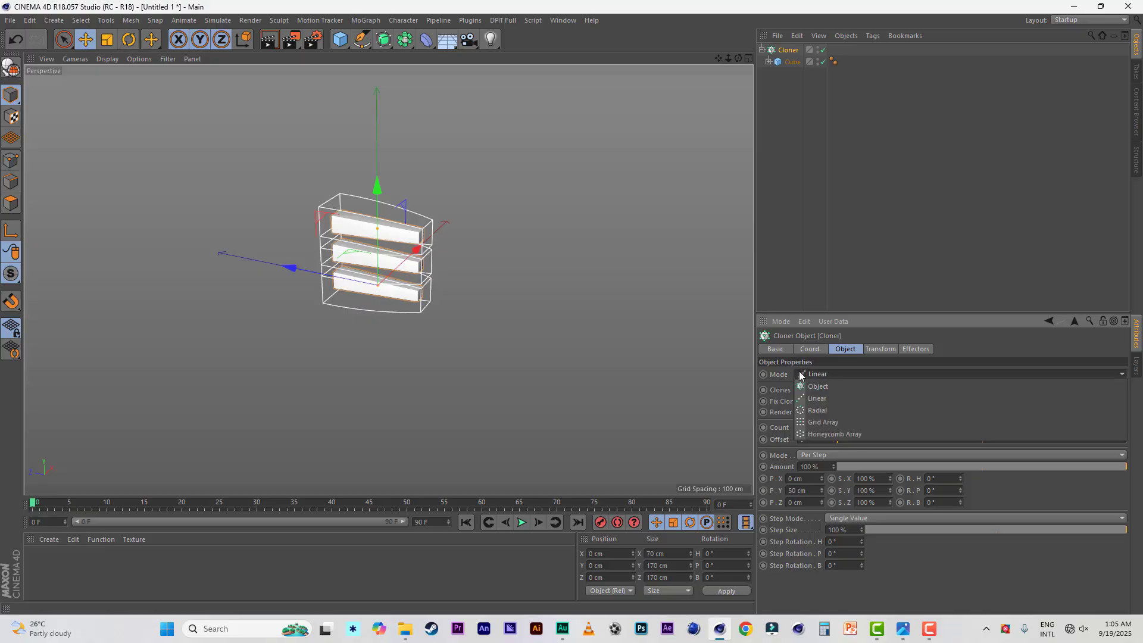
left_click(819, 411)
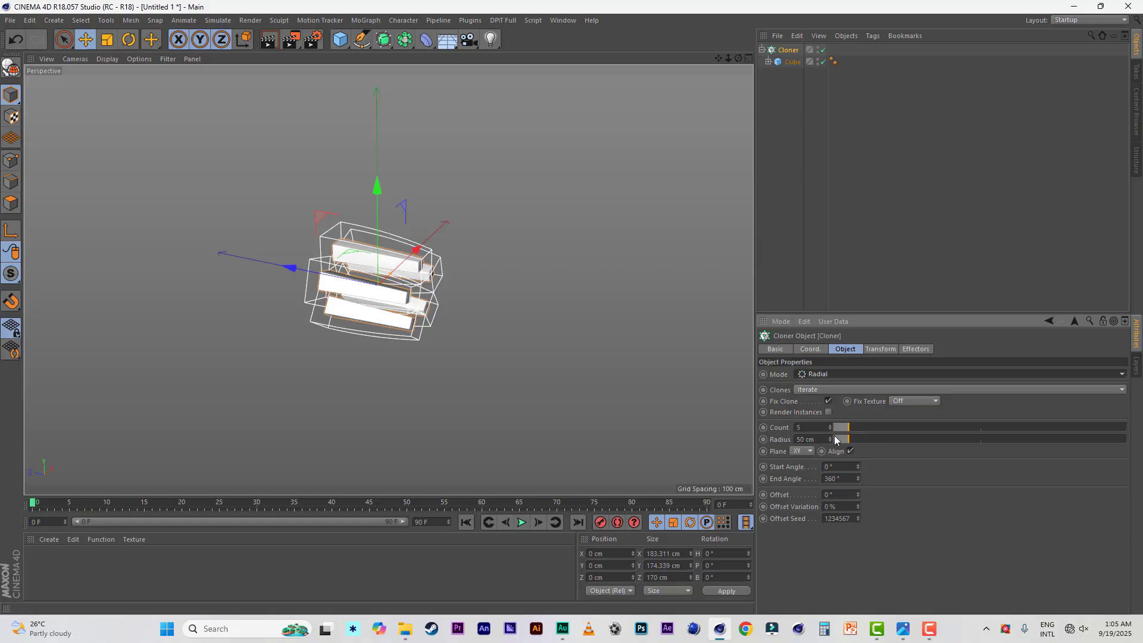
double_click(808, 439)
type("500")
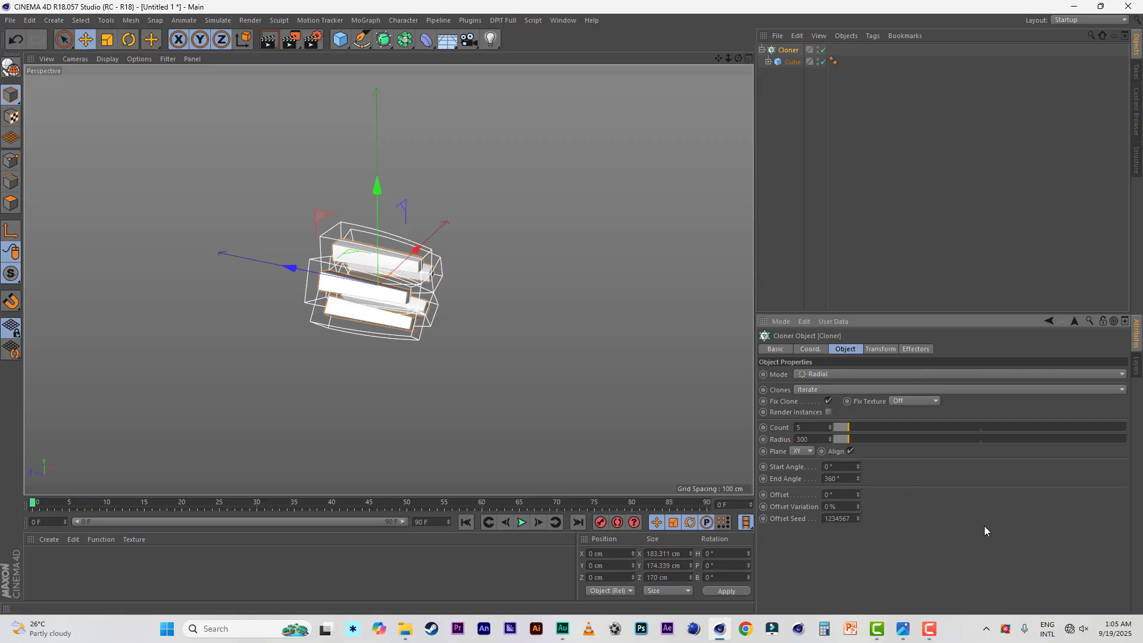
key("Return")
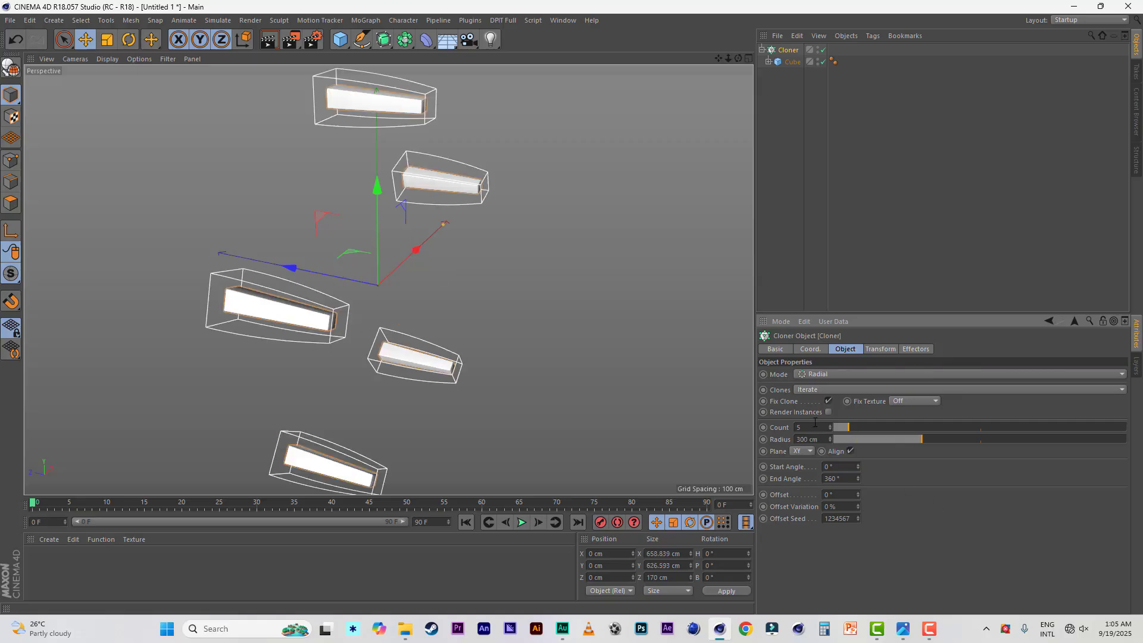
Set the radial Cloner's count to 90 and its radius to 349 cm
double_click(799, 428)
type("90")
key("Return")
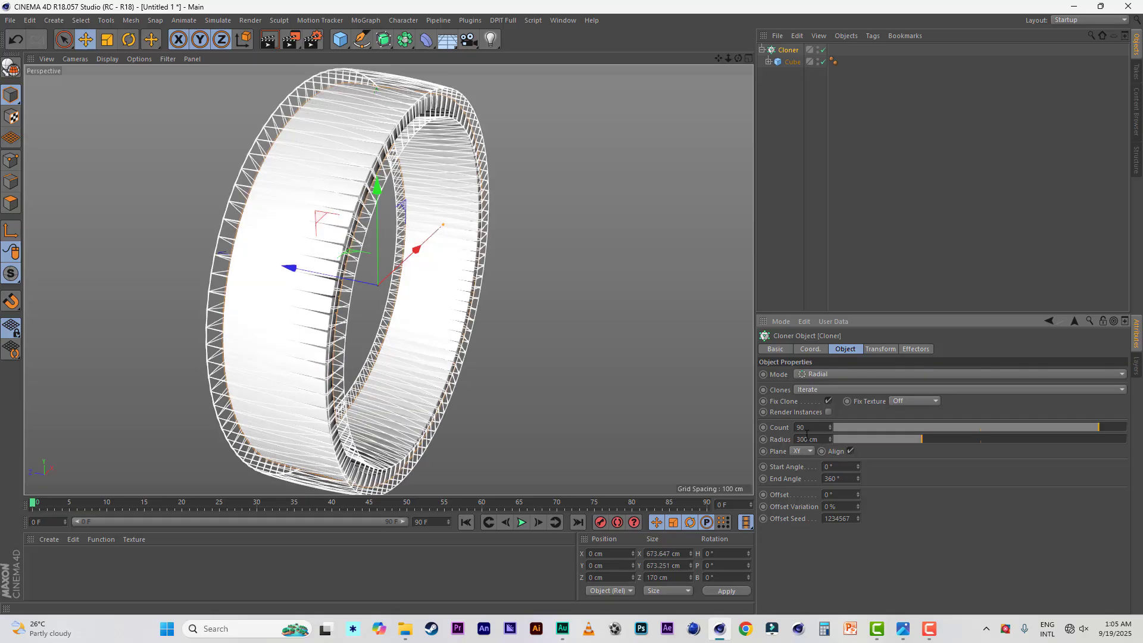
double_click(810, 439)
type("349")
key("Return")
Lay the clone ring flat by setting the Cloner's plane to XZ, and render the perspective view to check it
mouse_move(739, 58)
left_mouse_down()
mouse_move(702, 66)
mouse_move(735, 44)
mouse_move(738, 57)
left_mouse_up()
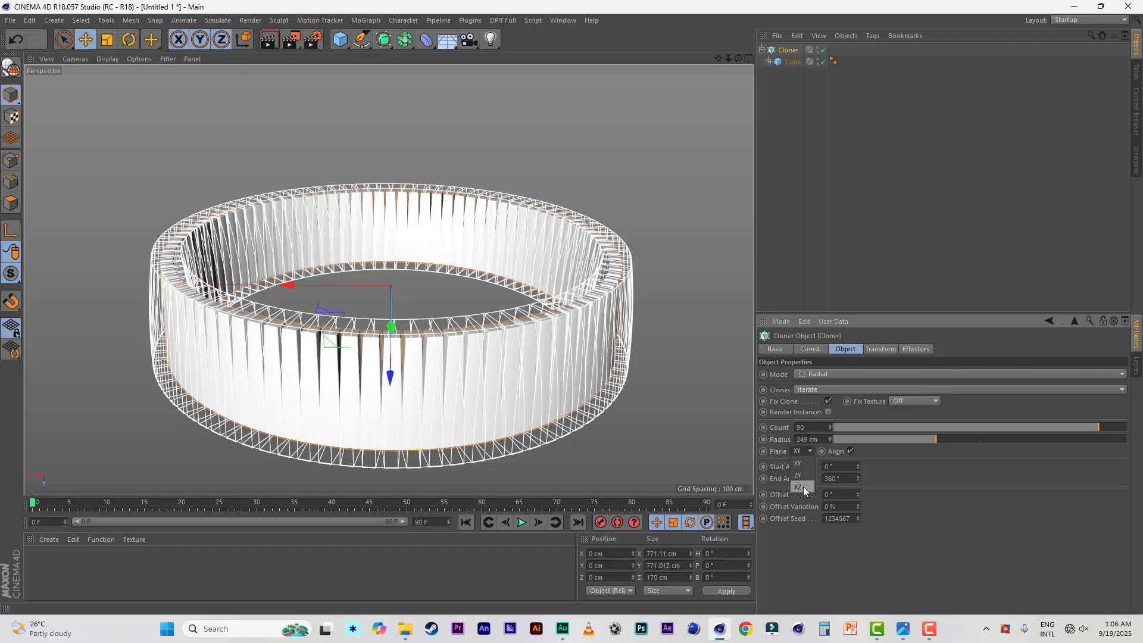
left_click(801, 487)
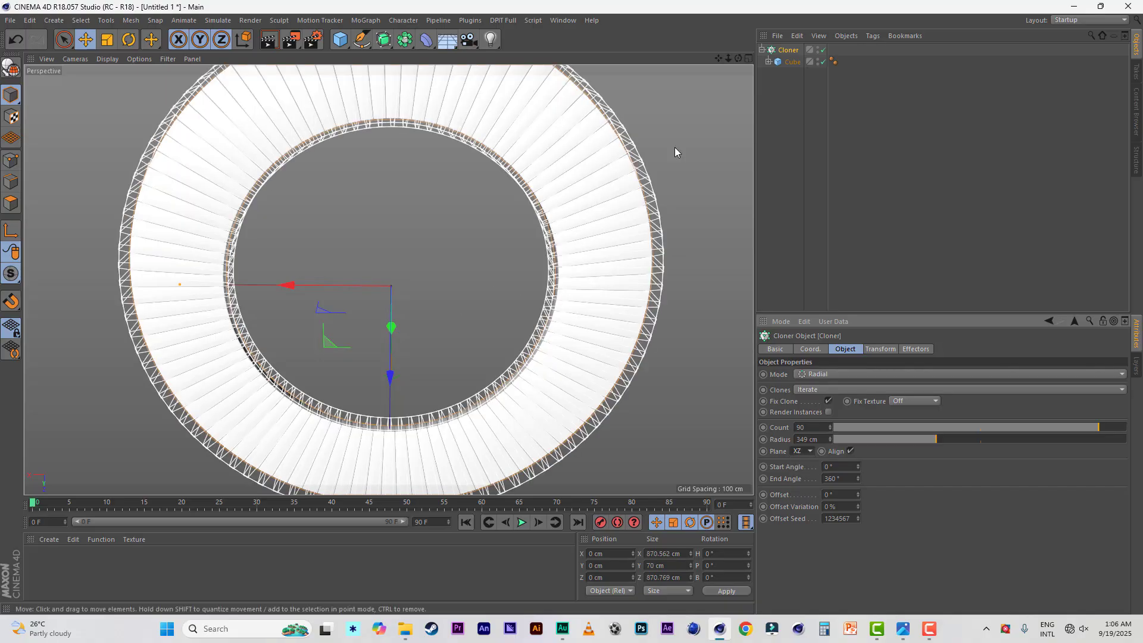
left_click_drag(738, 59, 705, 188)
left_click_drag(728, 57, 715, 3)
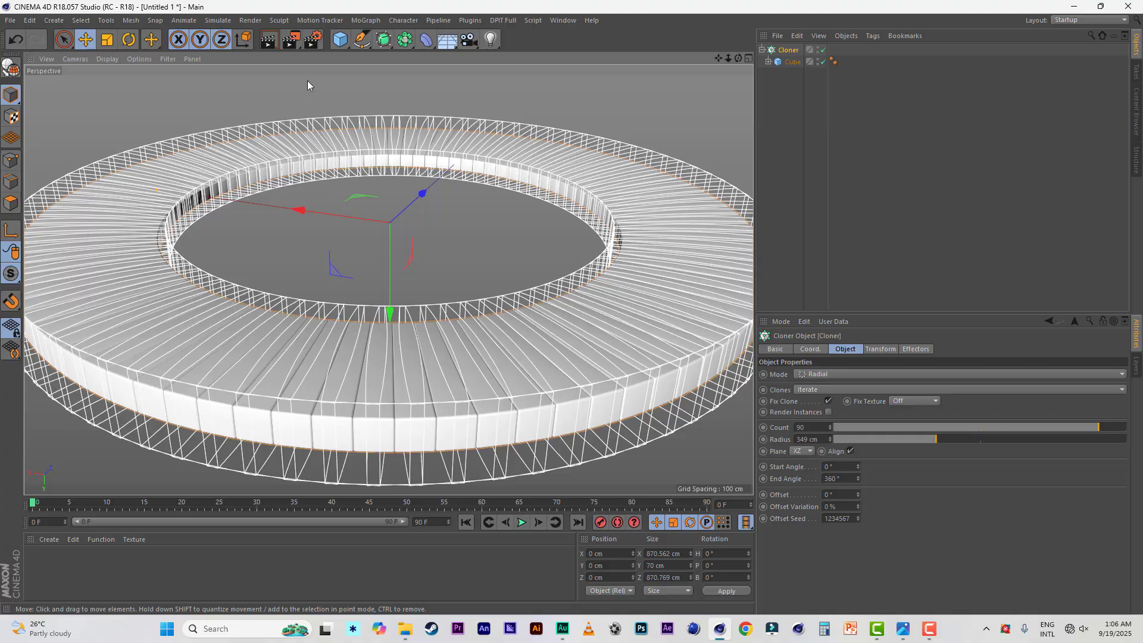
left_click(266, 44)
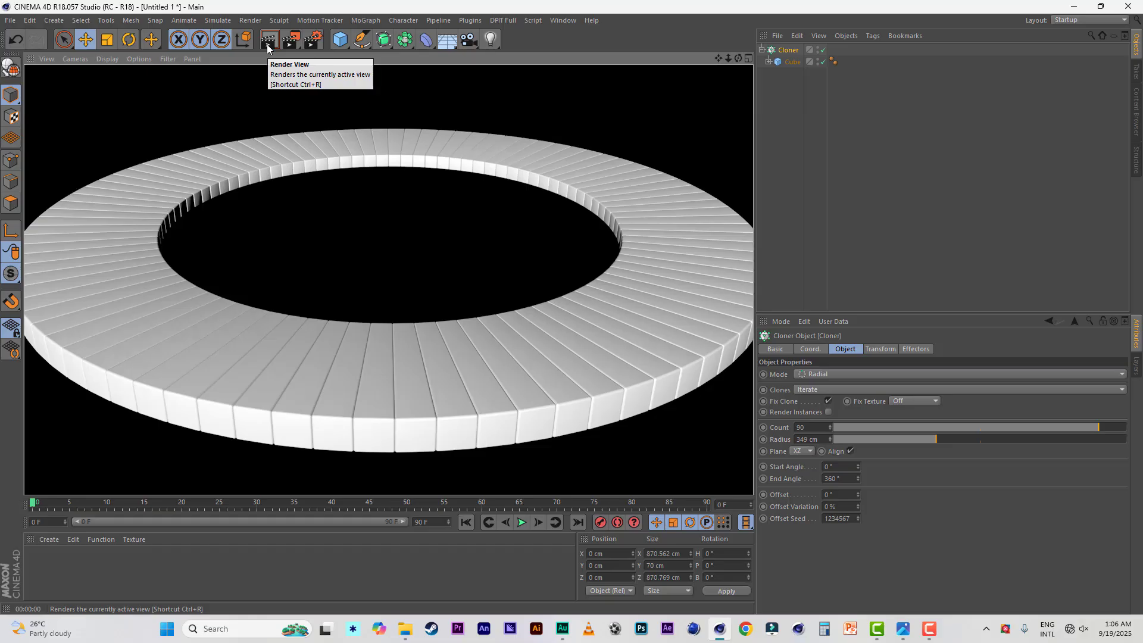
Disable the Cloner and convert the tapered cube into an editable polygon object
mouse_move(738, 58)
left_mouse_down()
mouse_move(738, 86)
mouse_move(739, 60)
left_mouse_up()
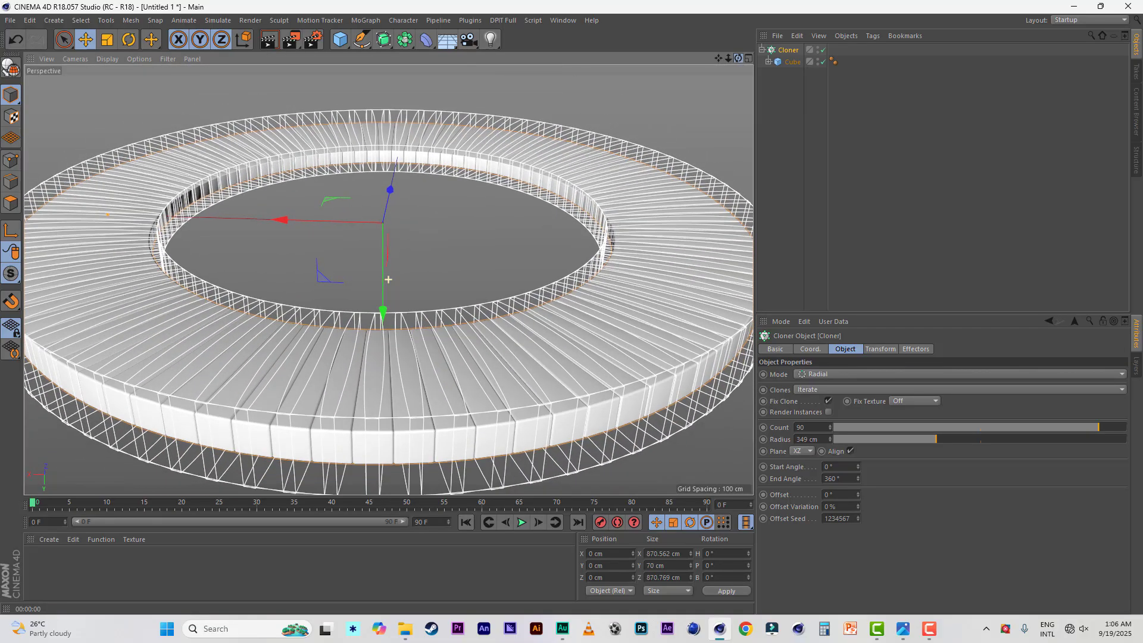
left_click(823, 51)
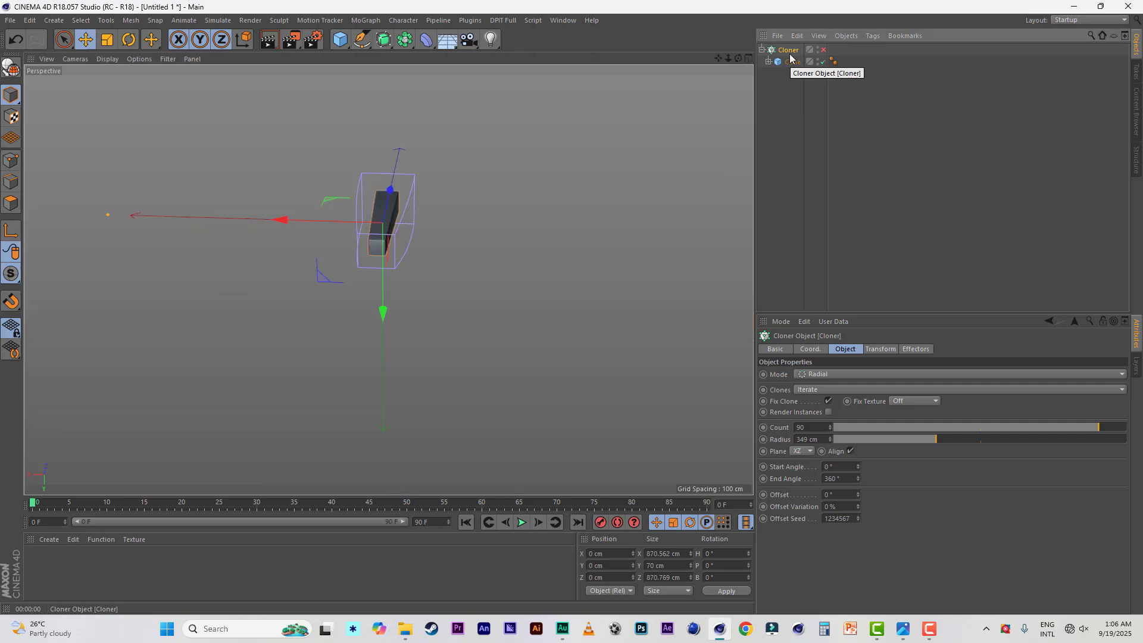
left_click_drag(738, 59, 709, 59)
left_click_drag(388, 279, 388, 279, "alt")
left_click_drag(730, 60, 683, 94)
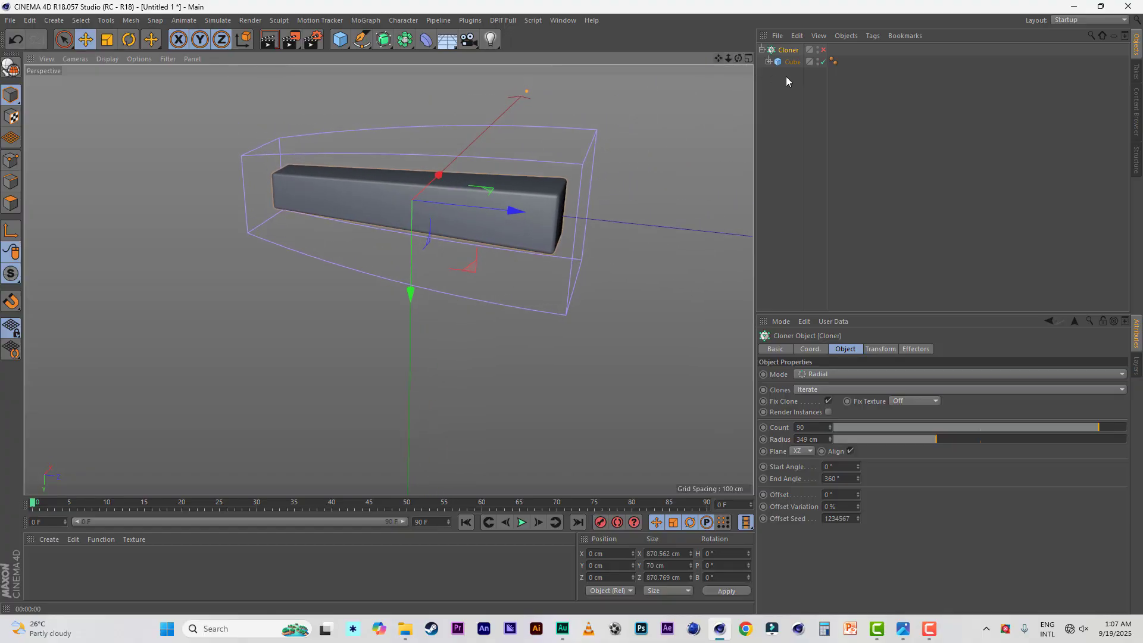
left_click(784, 66)
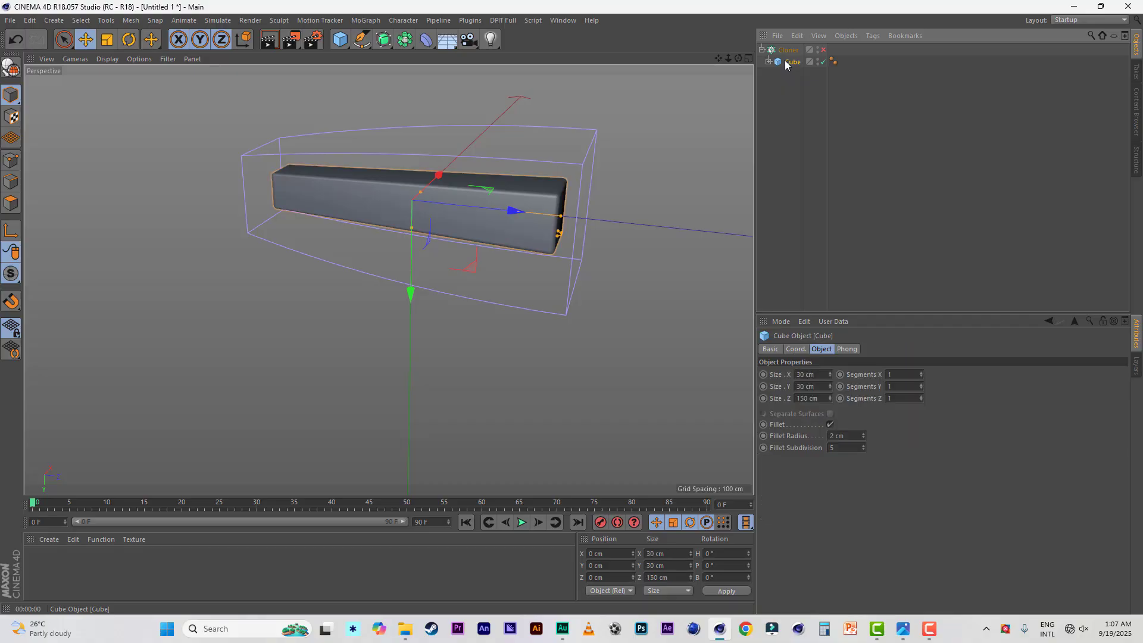
key("c")
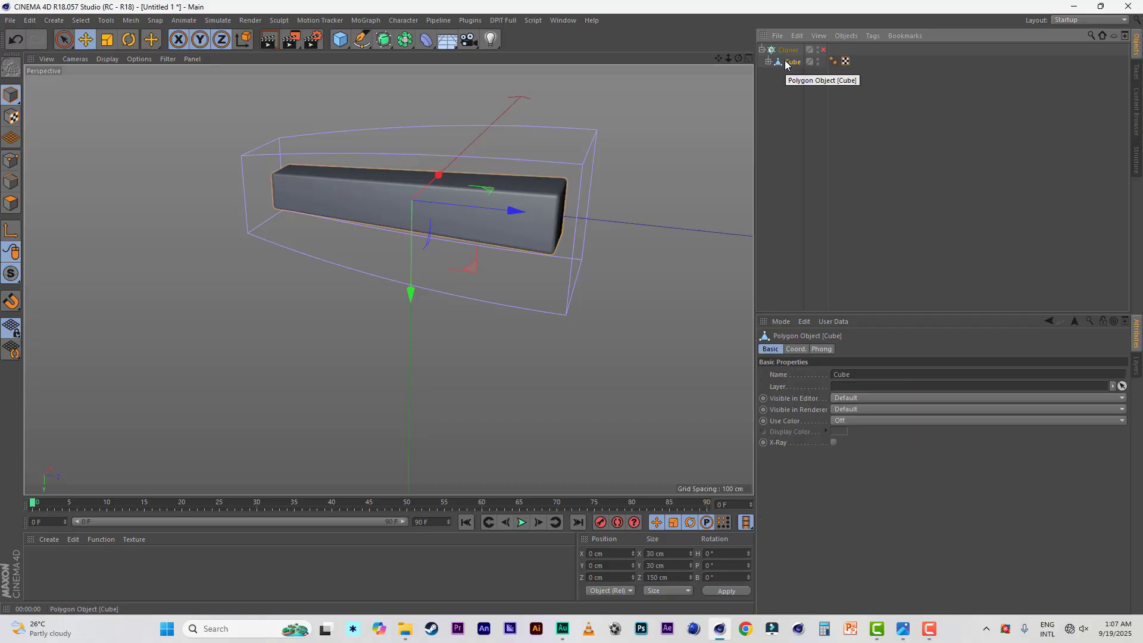
Switch to Points mode and set Live Selection to include hidden elements, with the block enlarged in the Right view
left_click(12, 160)
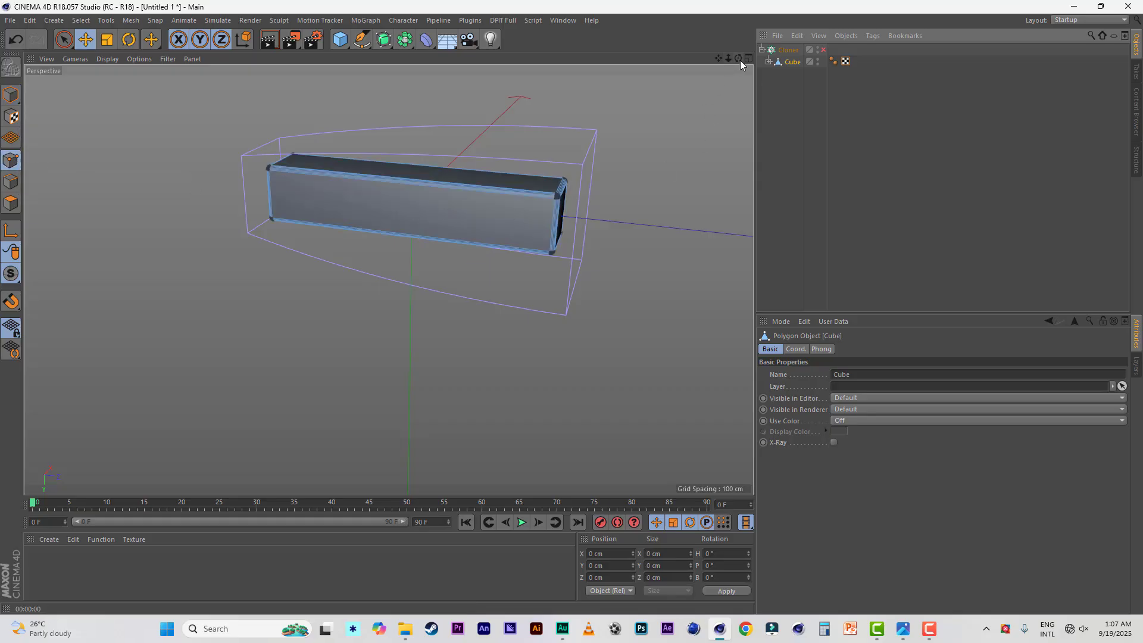
left_click_drag(740, 58, 724, 72)
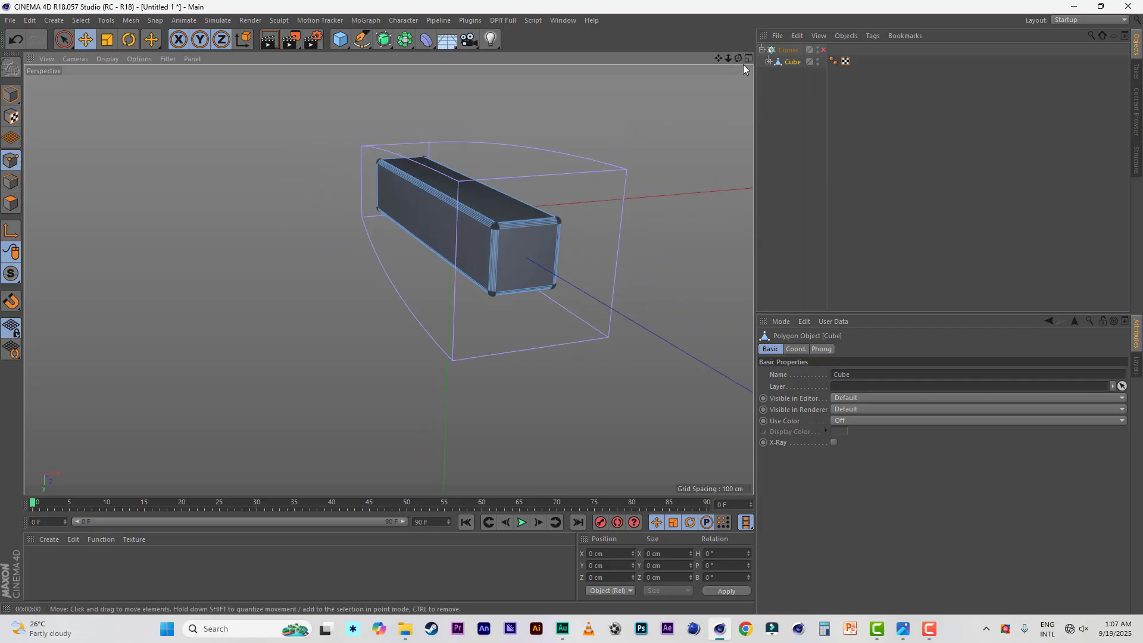
left_click_drag(739, 59, 762, 57)
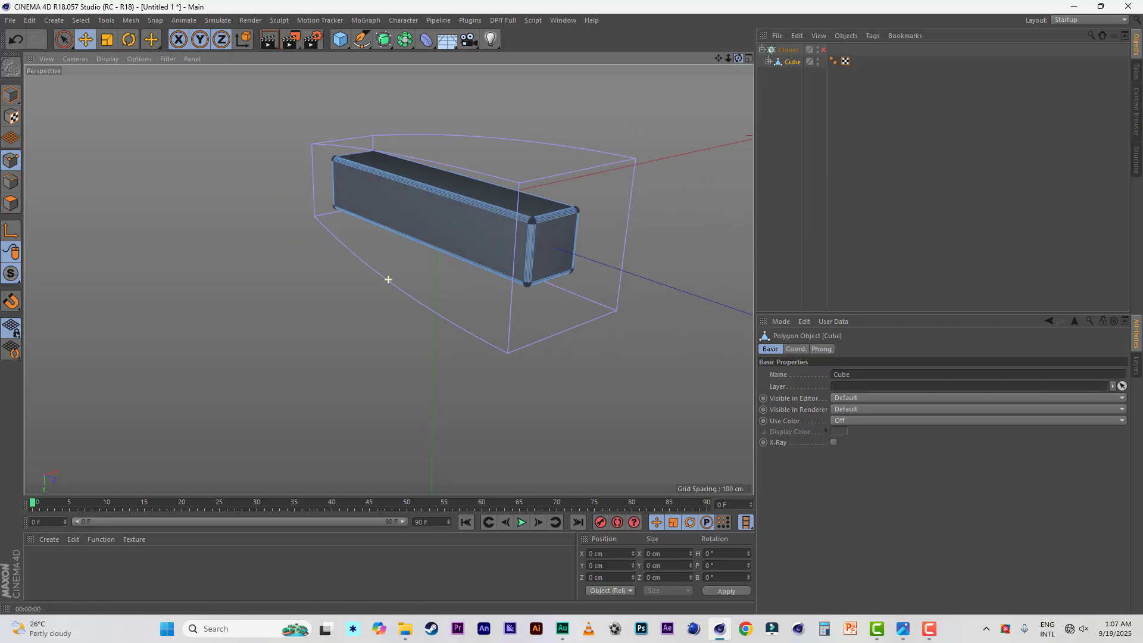
left_click(65, 39)
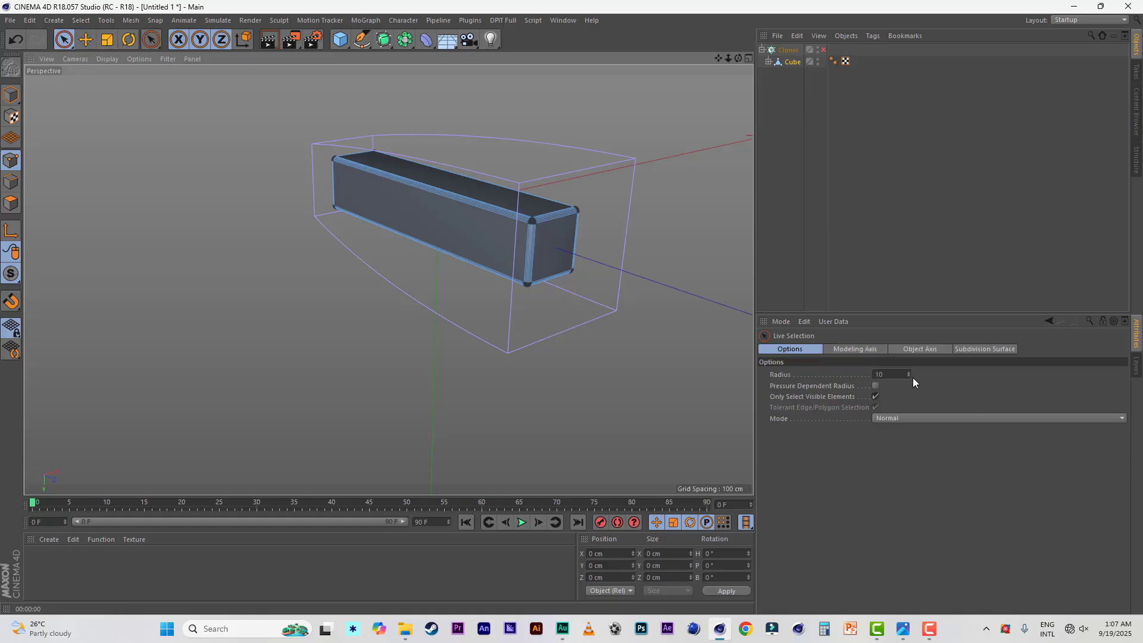
left_click(748, 59)
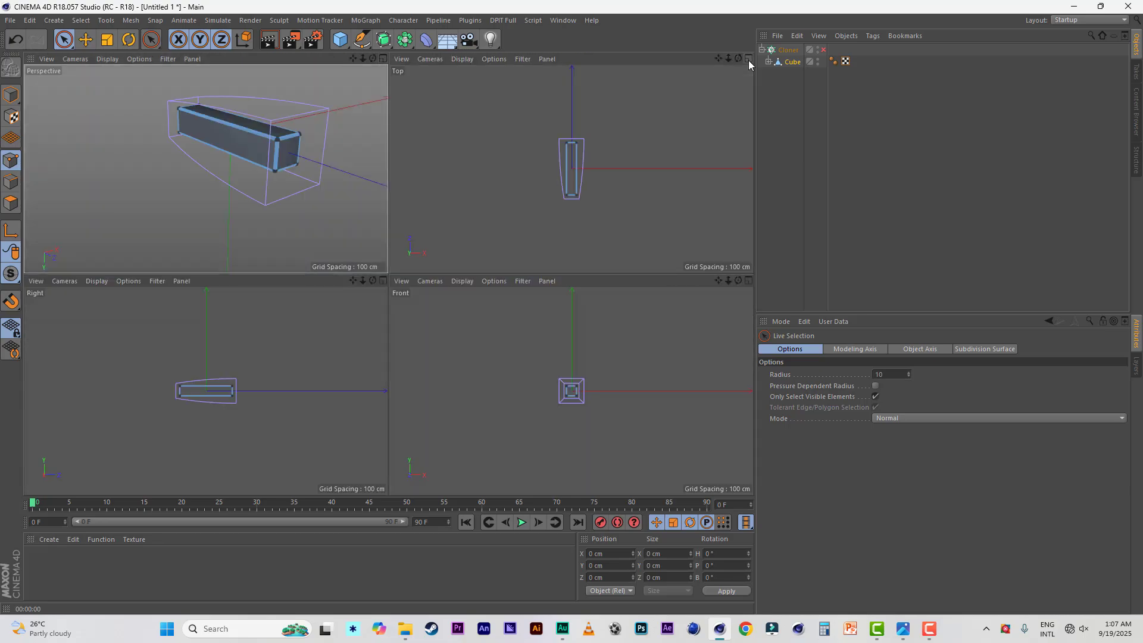
left_click(383, 281)
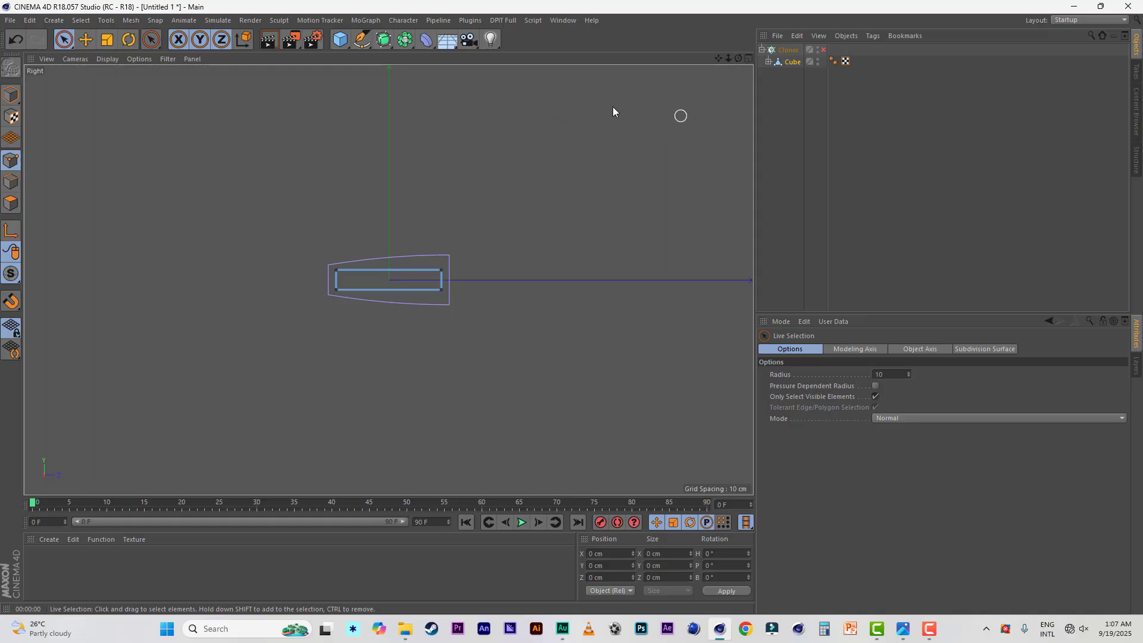
mouse_move(730, 62)
left_mouse_down()
mouse_move(768, 64)
mouse_move(717, 63)
mouse_move(741, 64)
left_mouse_up()
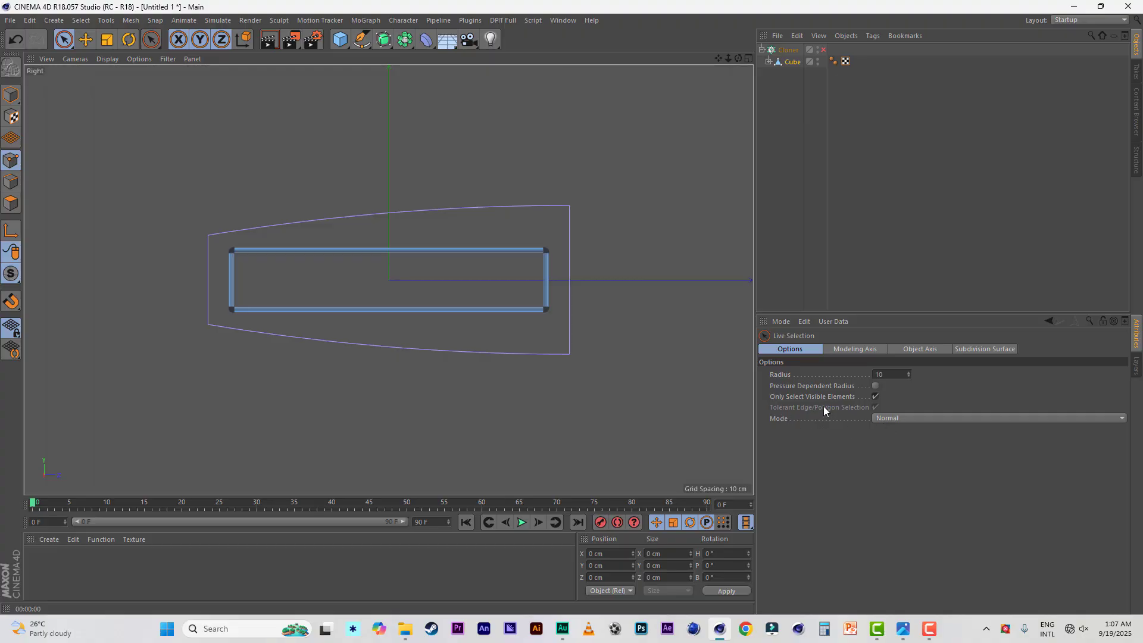
left_click(876, 397)
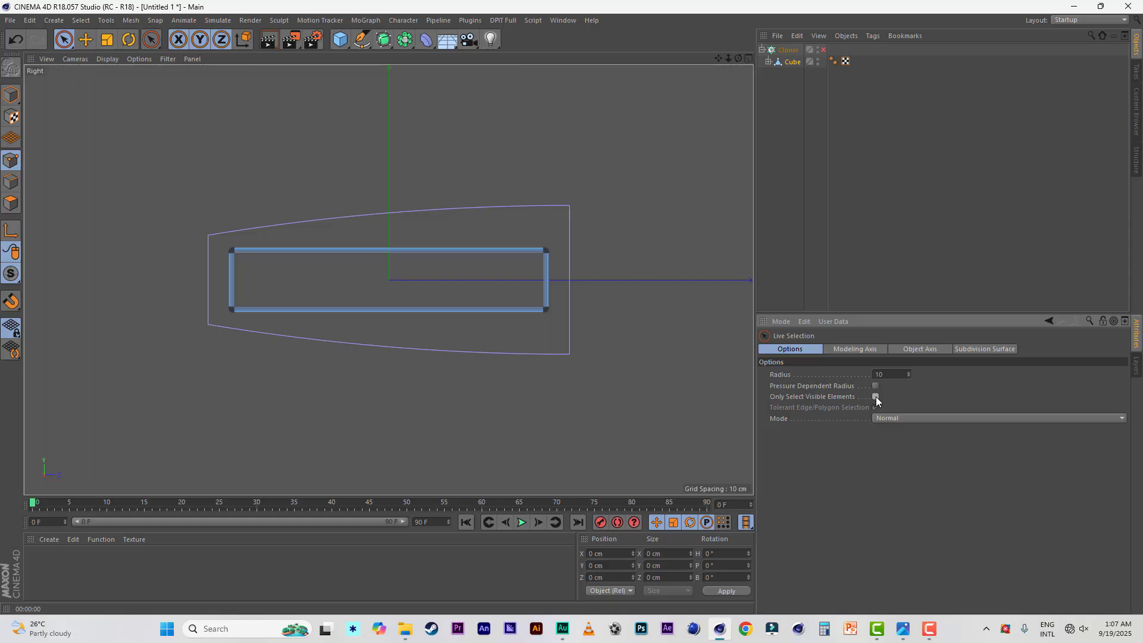
Select the upper corner points at the block's wide end and move them inward along Z to about 65 cm
left_click(546, 251)
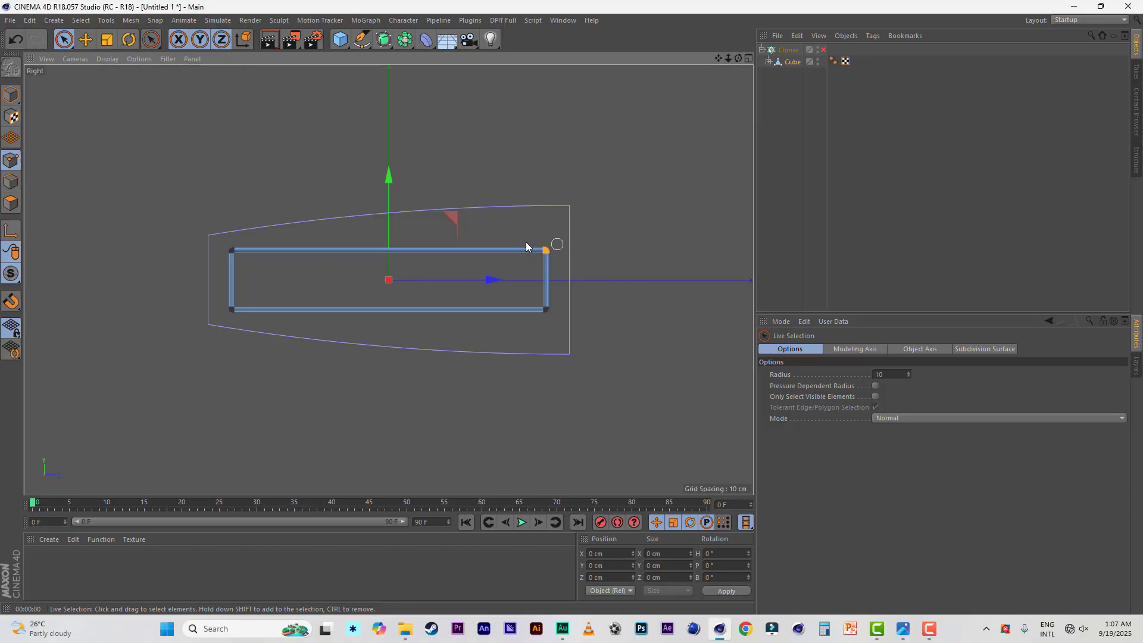
left_click(546, 251)
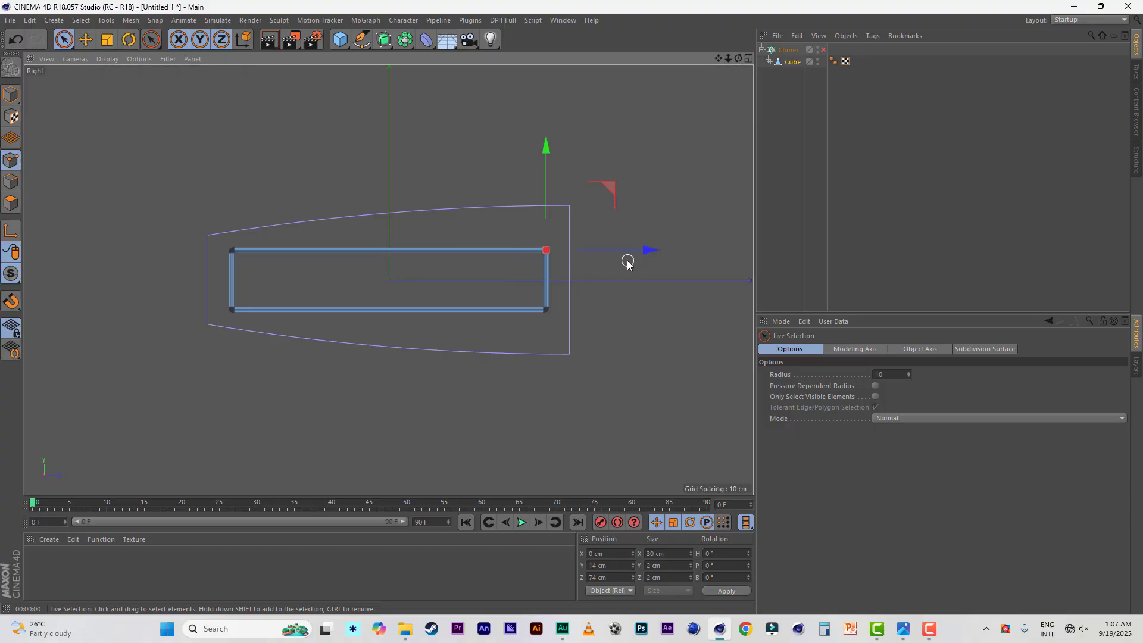
key("F5")
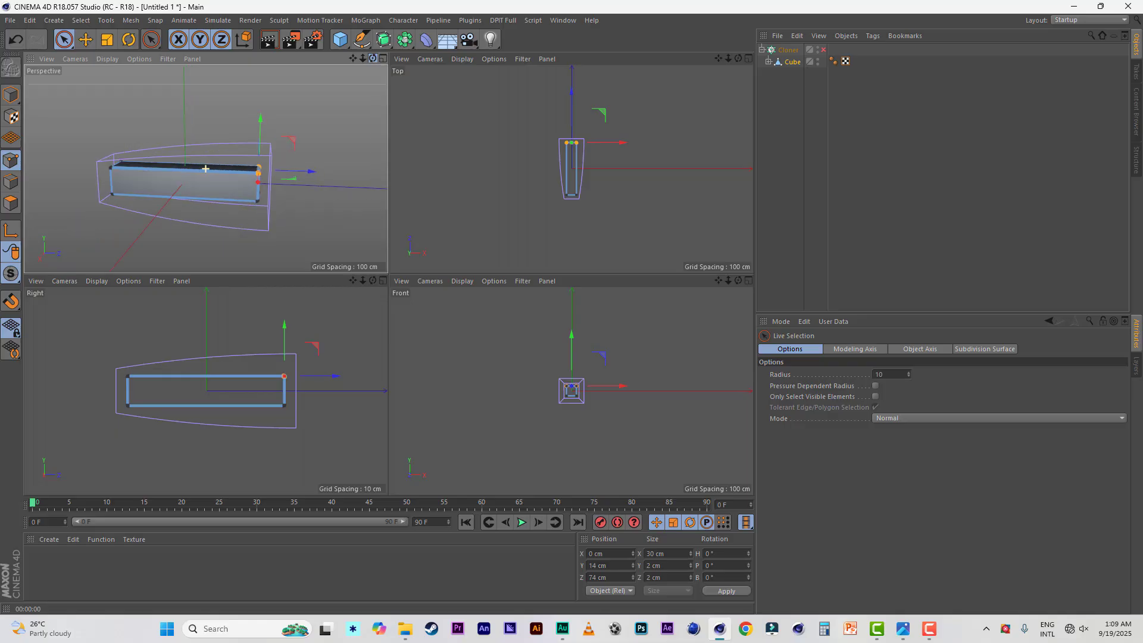
scroll(346, 404, "up", 2)
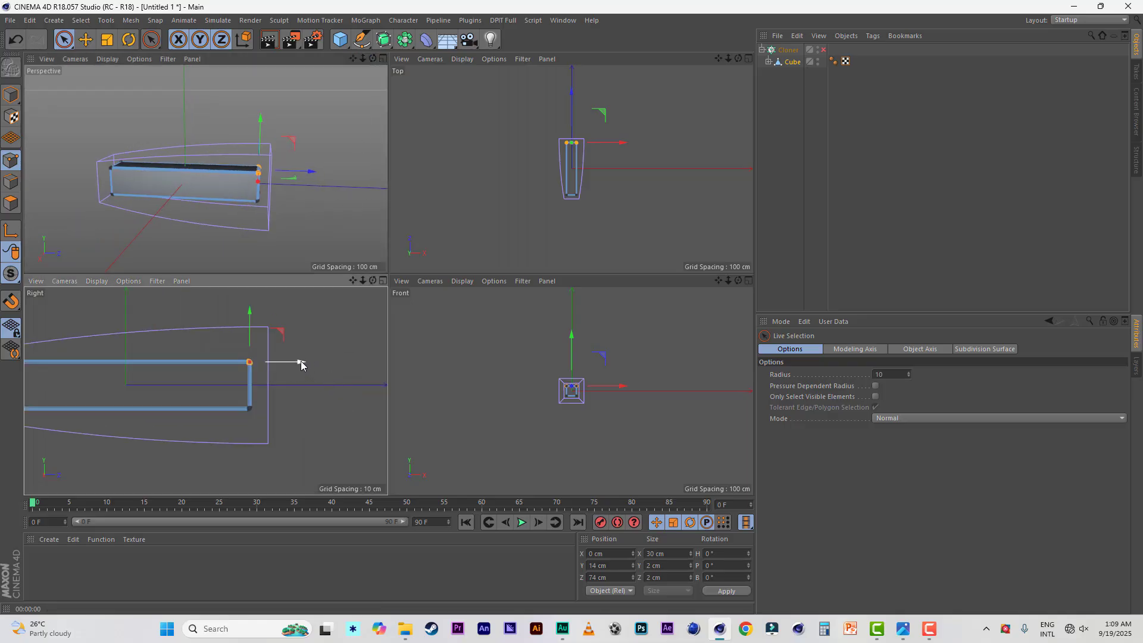
left_click_drag(300, 365, 287, 368)
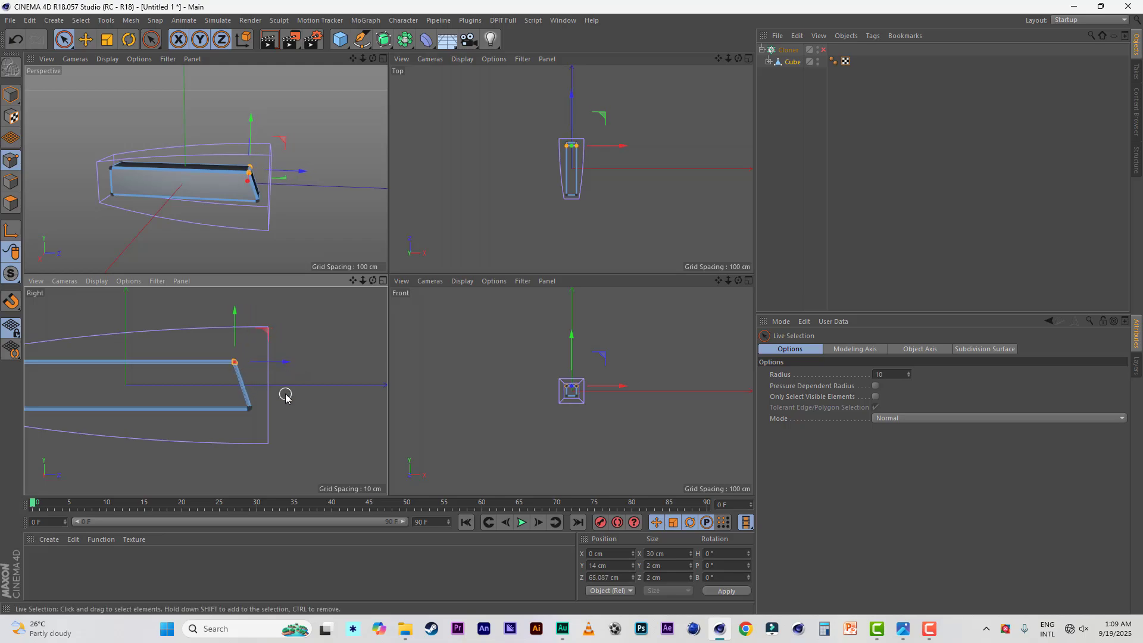
Re-enable the Cloner and move the selected corner points further inward along Z to about 61 cm in the perspective view
left_click(824, 50)
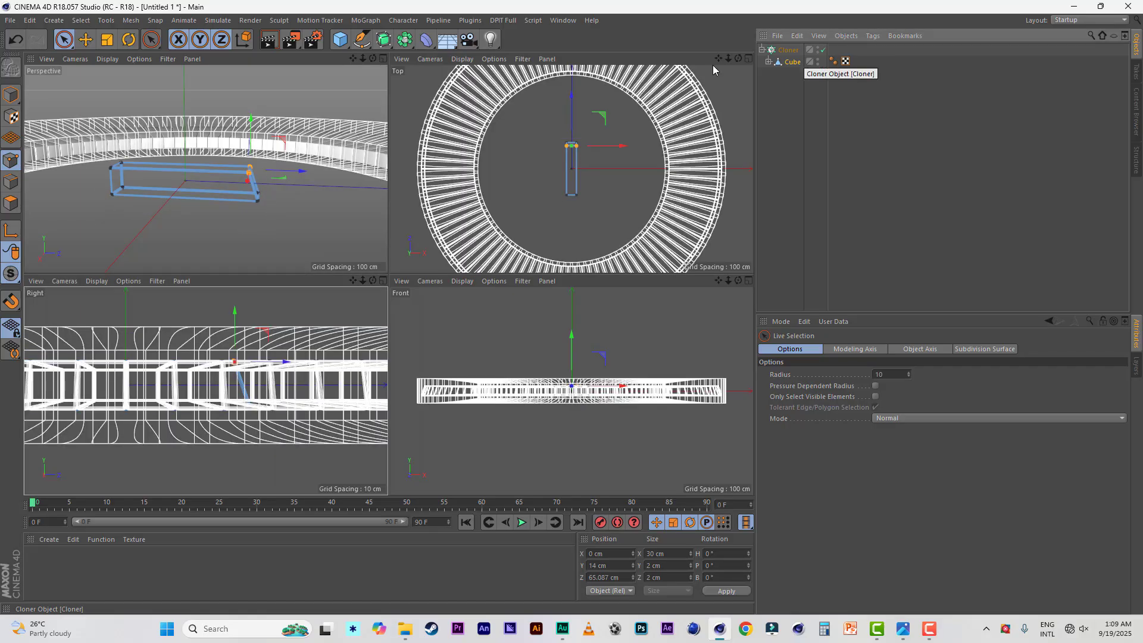
left_click(383, 58)
left_click_drag(449, 125, 517, 299, "alt")
left_click_drag(444, 240, 438, 239)
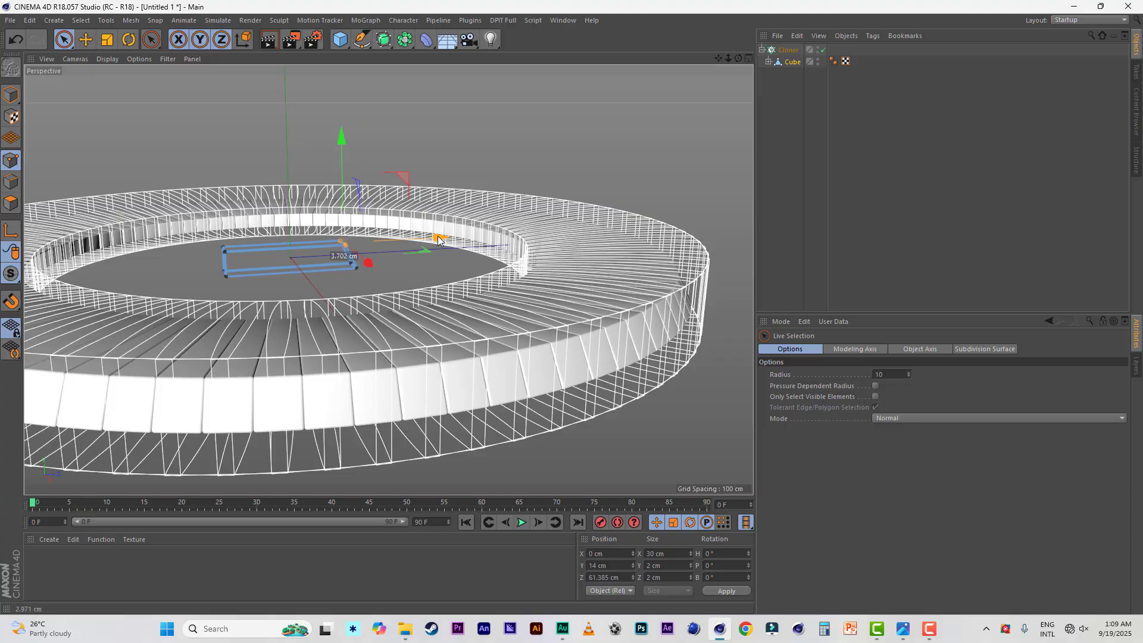
mouse_move(649, 292)
left_mouse_down("alt")
mouse_move(680, 293)
mouse_move(639, 320)
mouse_move(641, 287)
left_mouse_up("alt")
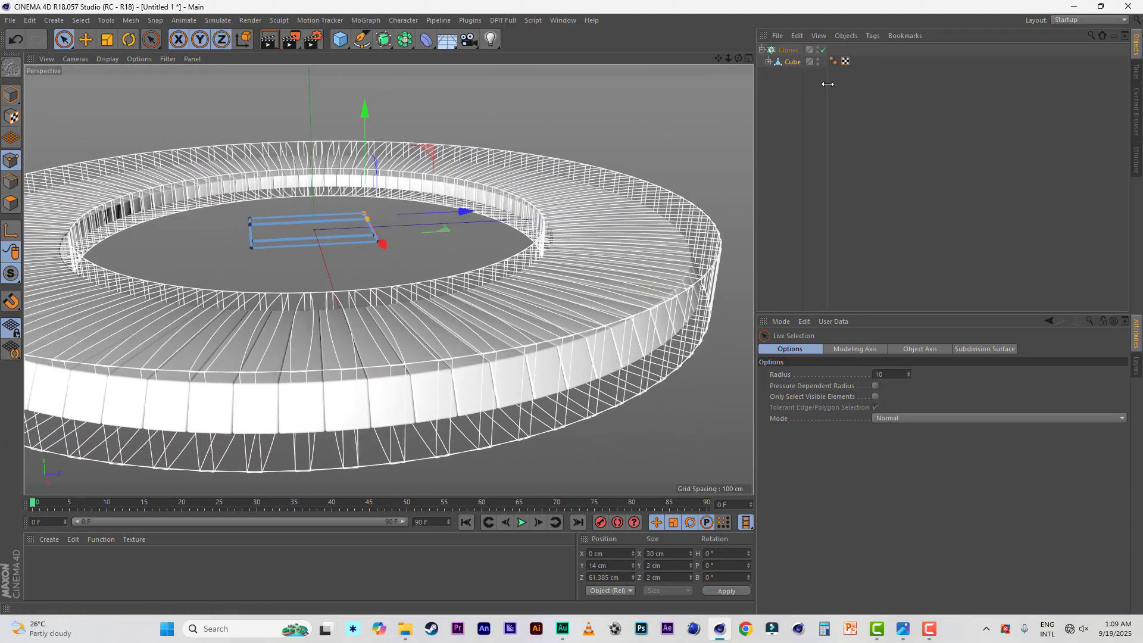
Return to Model mode, set the viewport display to Gouraud Shading (Lines) and deselect everything to inspect the ring
left_click(11, 97)
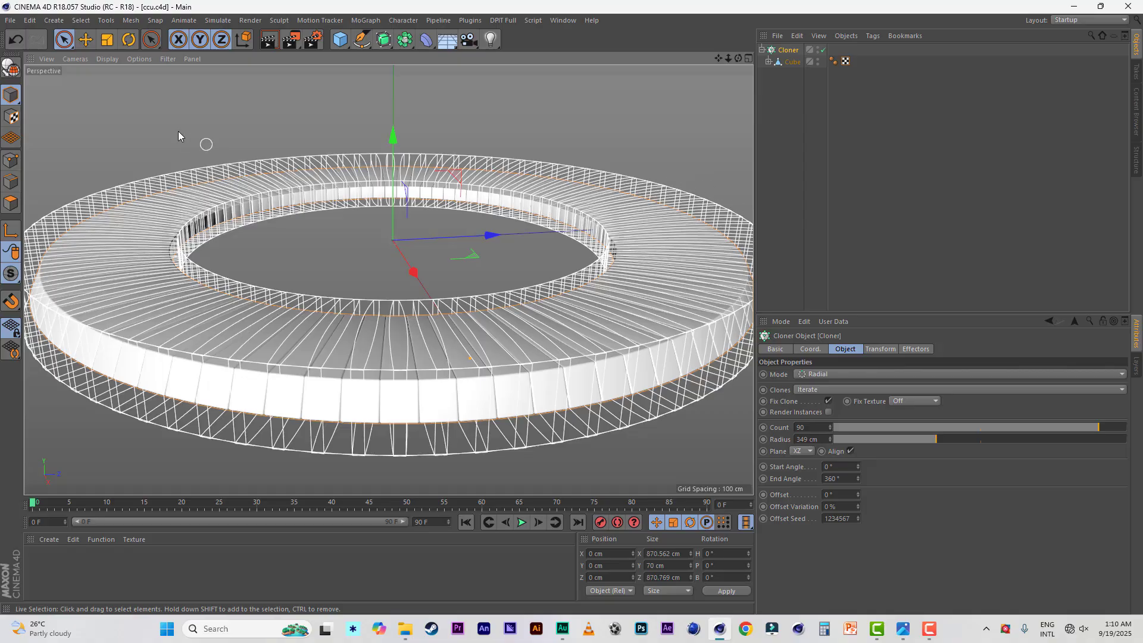
left_click(105, 59)
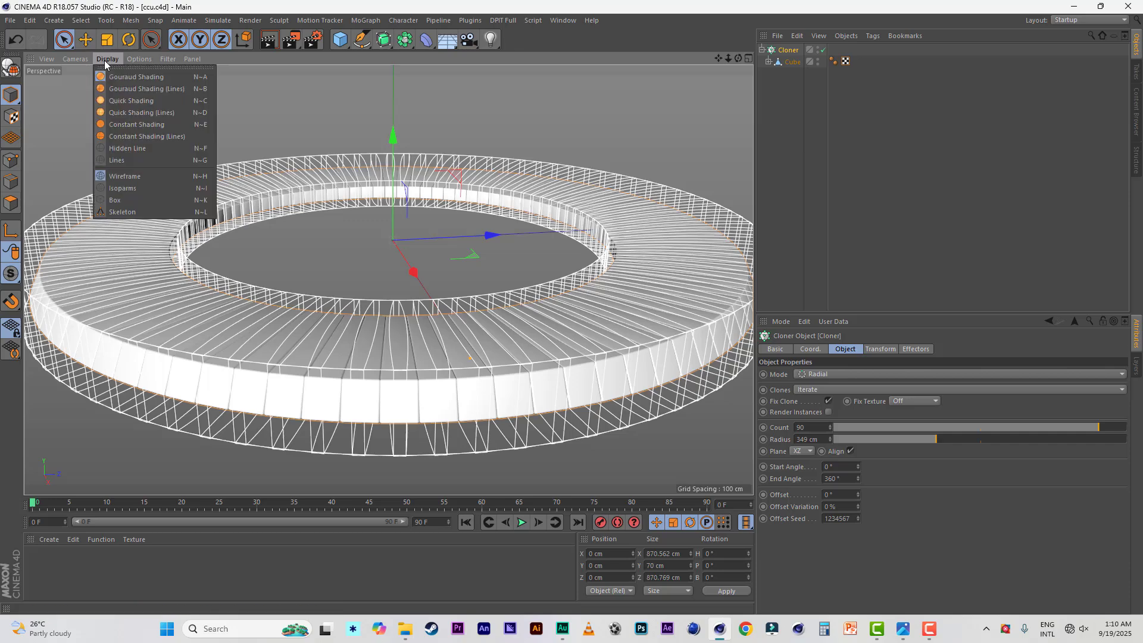
left_click(136, 89)
left_click(781, 208)
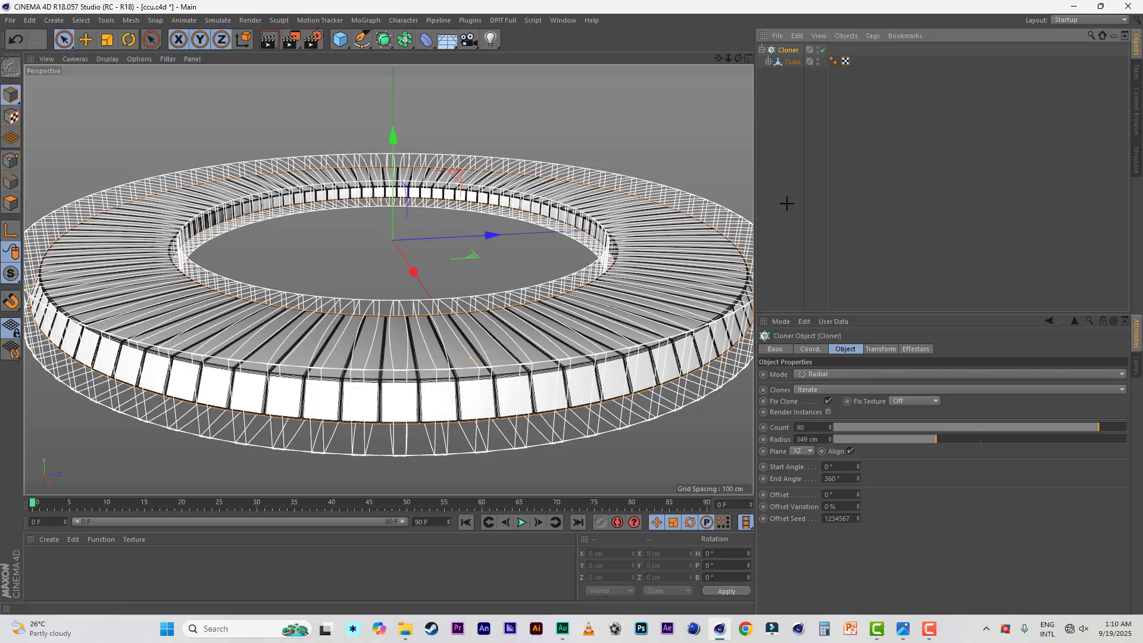
left_click_drag(738, 58, 739, 75)
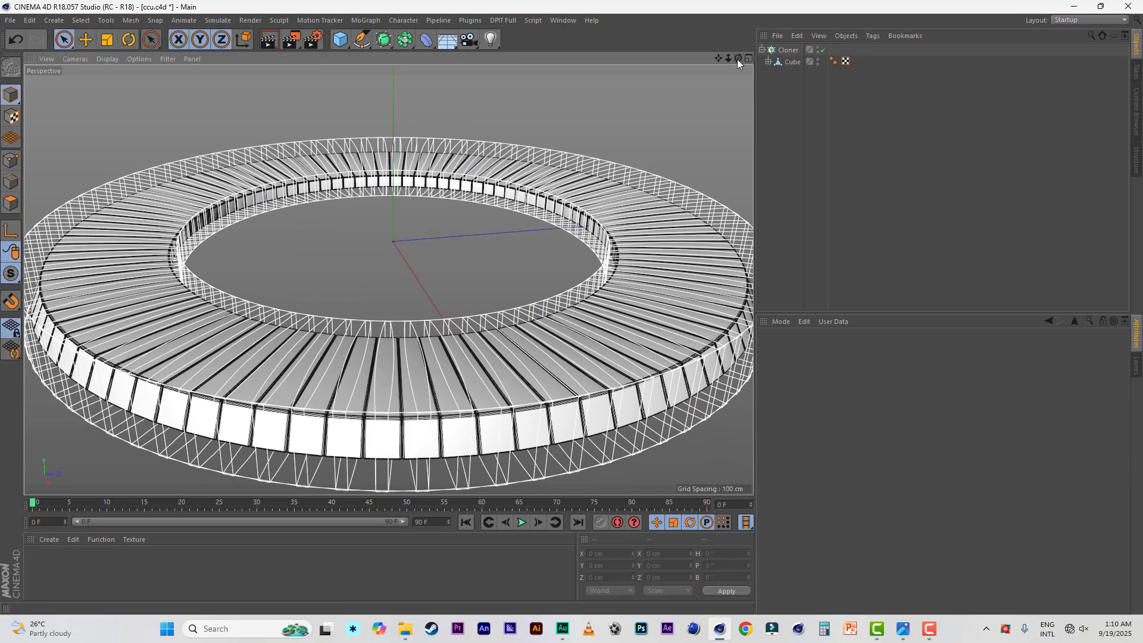
left_click_drag(736, 58, 641, 132)
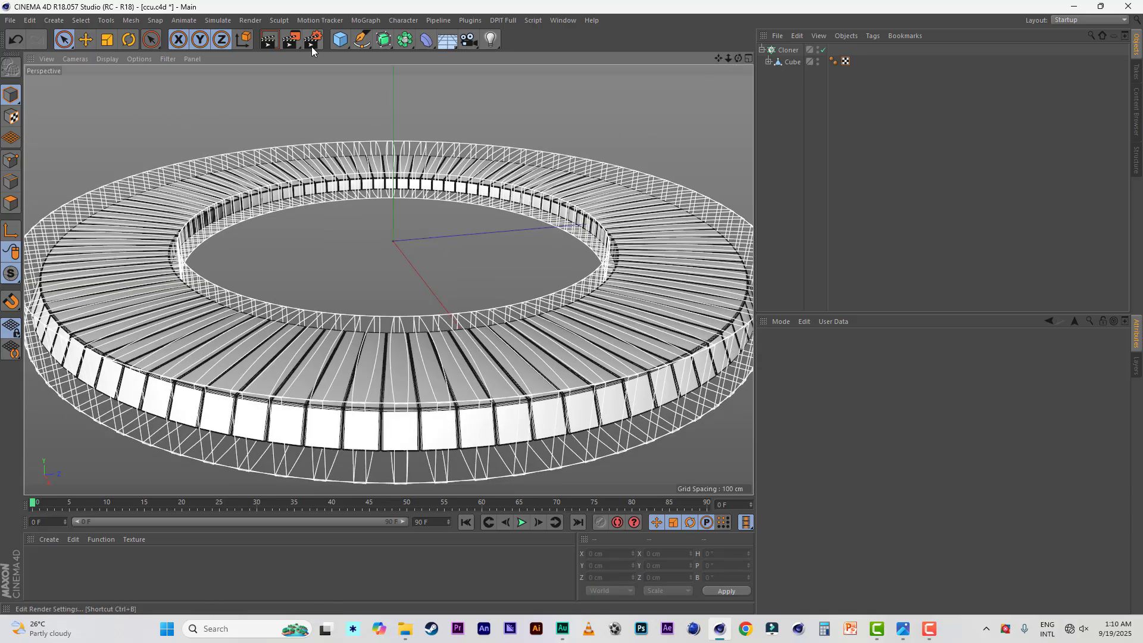
Add a Cube primitive and set its size to 15 cm in X, 15 cm in Y and 81 cm in Z
left_click(340, 40)
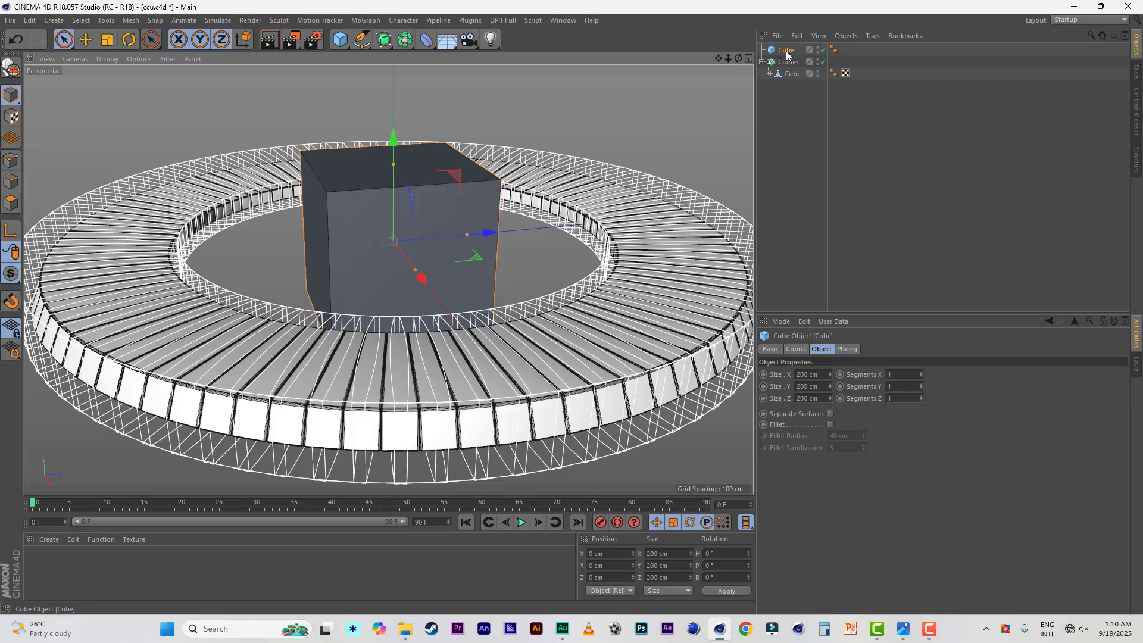
left_click_drag(827, 375, 786, 371)
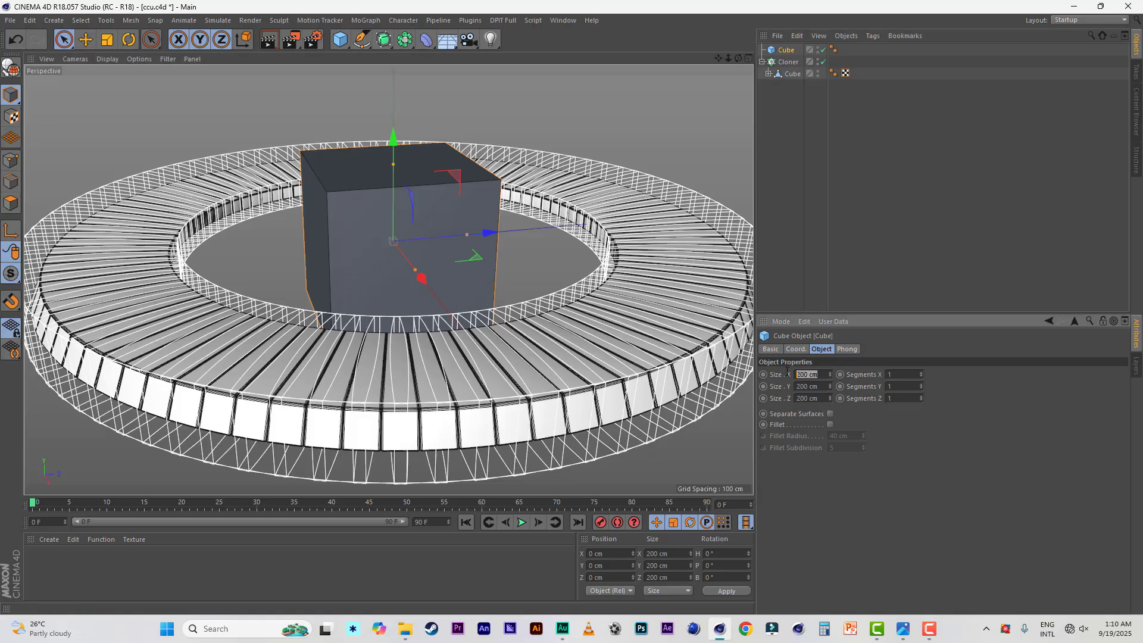
type("15")
key("Tab")
type("15")
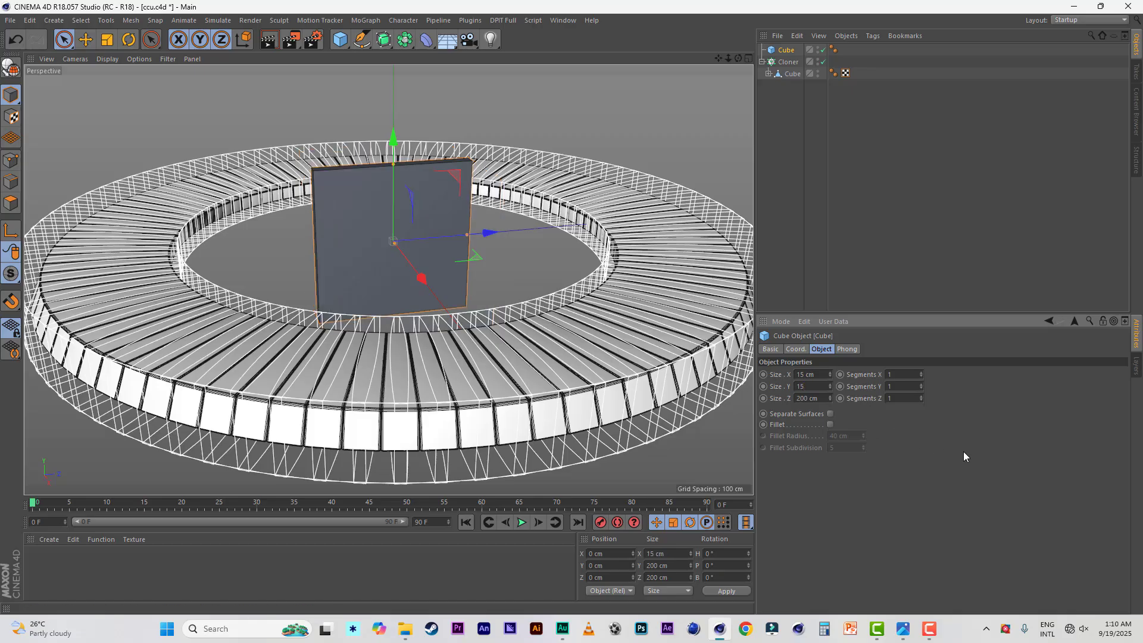
key("Return")
left_click(829, 396)
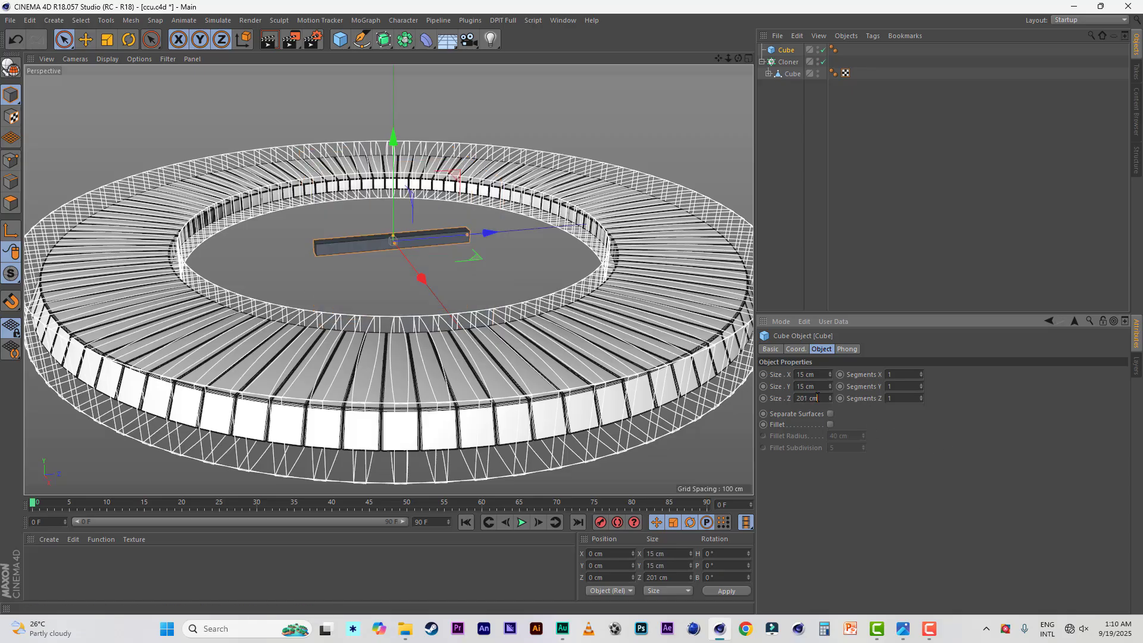
left_click_drag(827, 398, 778, 395)
type("81")
key("Return")
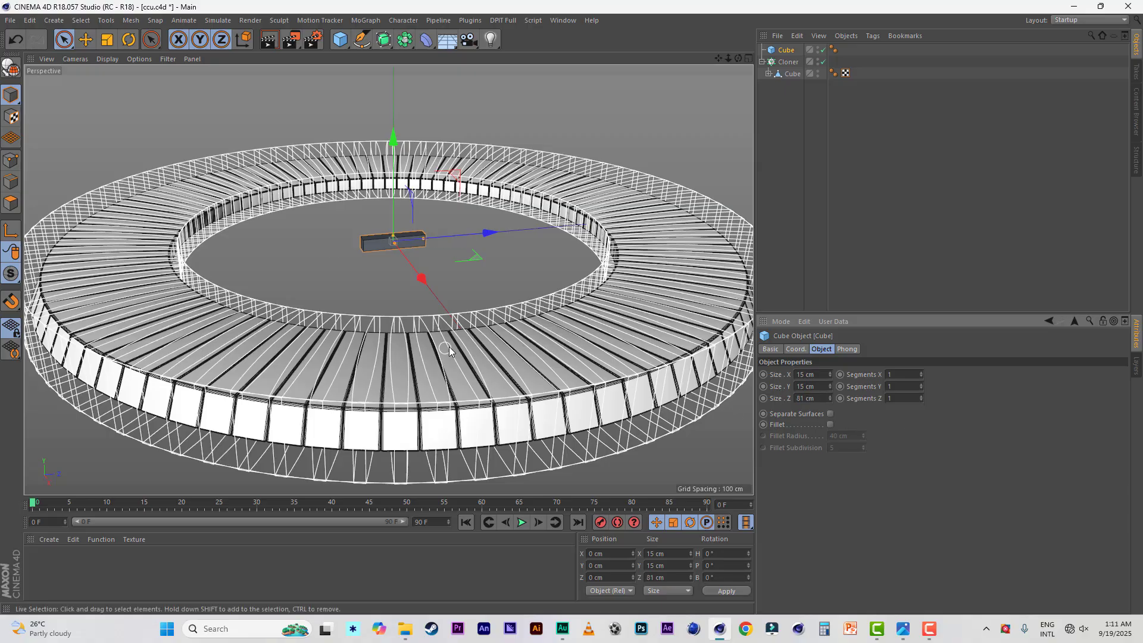
Save the scene, then enable Fillet on the new cube with a fillet radius of 1 cm
scroll(445, 312, "up", 3)
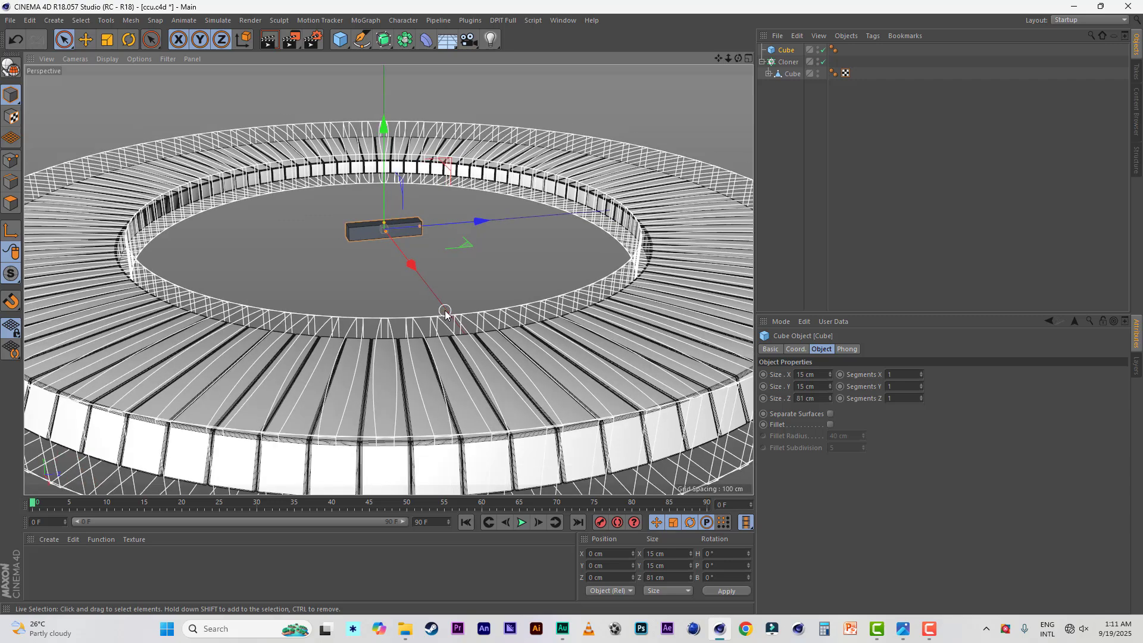
key("ctrl+s")
left_click(831, 424)
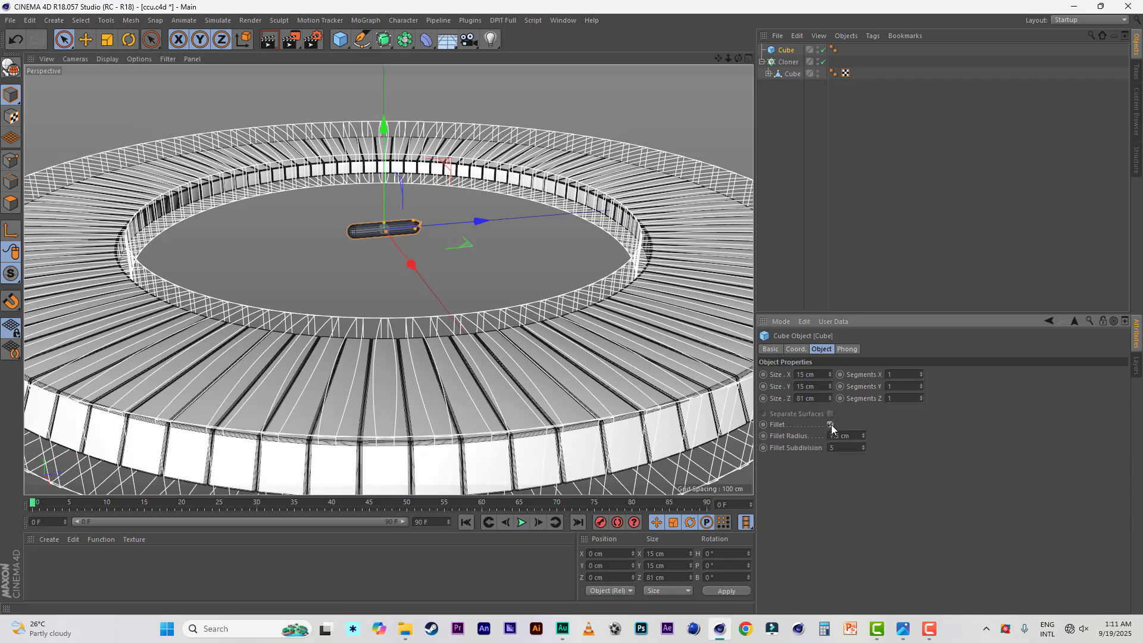
left_click(858, 436)
left_click_drag(850, 435, 780, 428)
type("1")
key("Return")
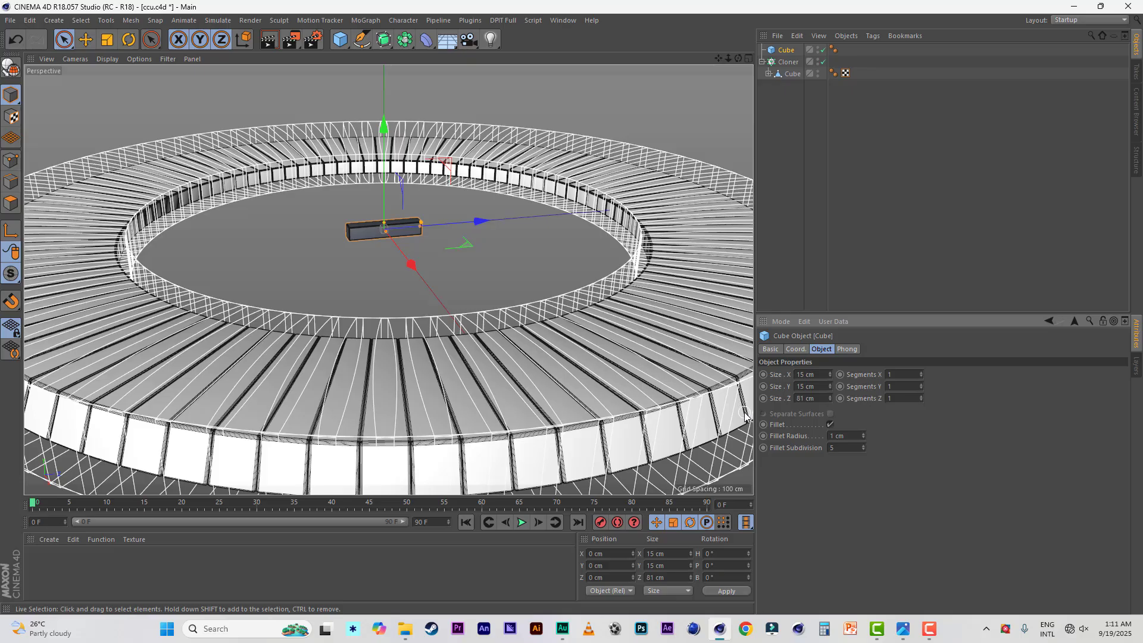
Copy the Taper deformer from the ring's block and nest the copy under the new small cube
left_click(768, 73)
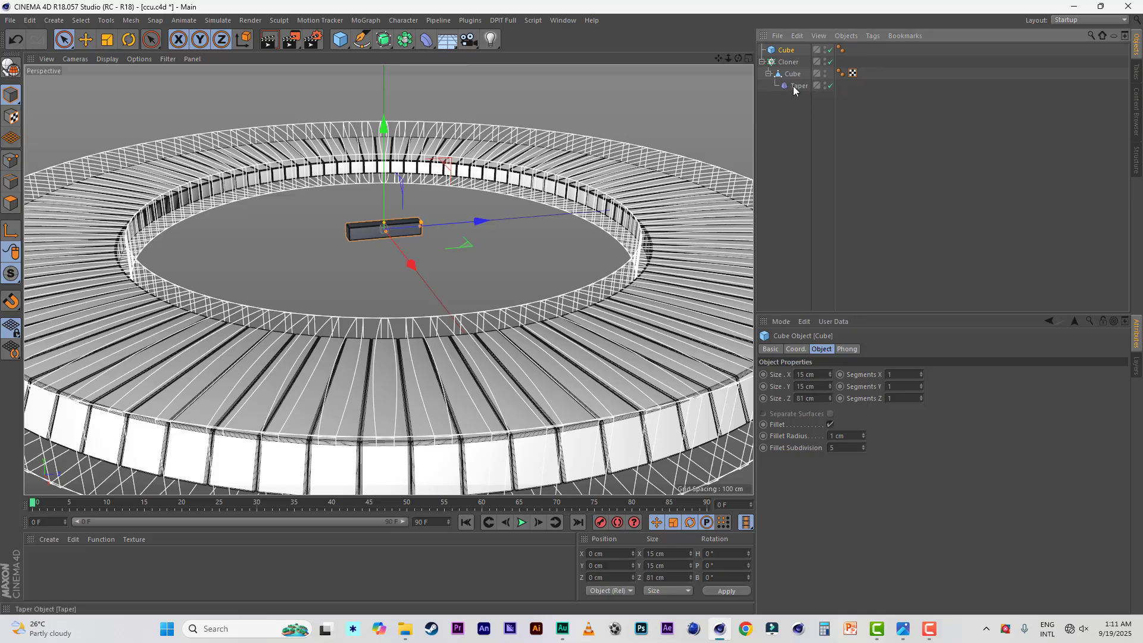
left_click(794, 87)
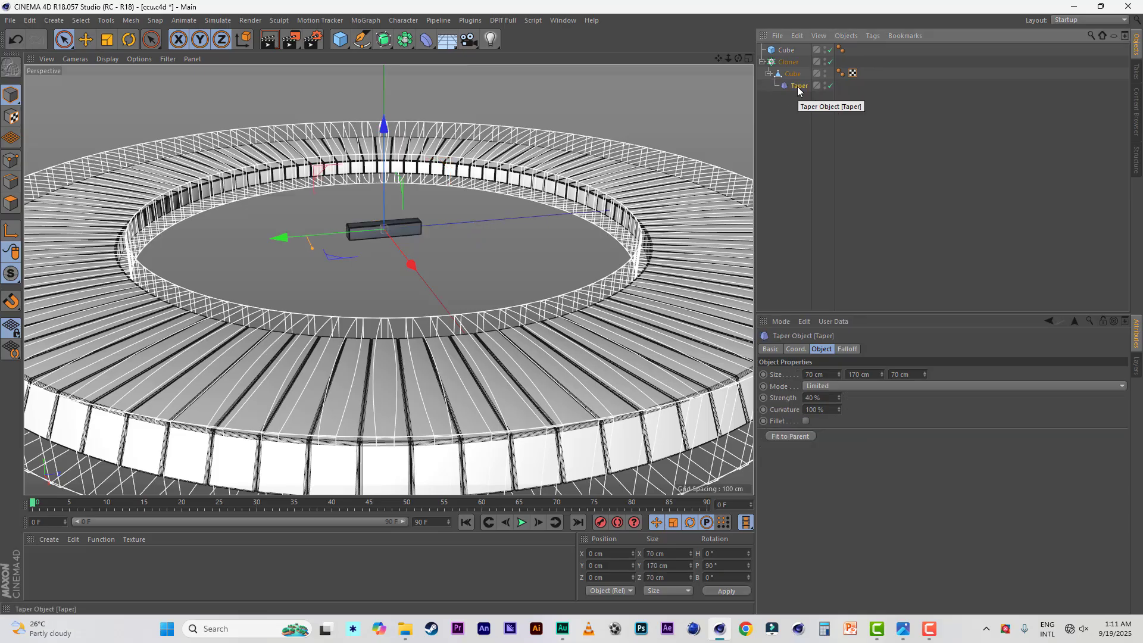
left_click_drag(798, 92, 788, 171)
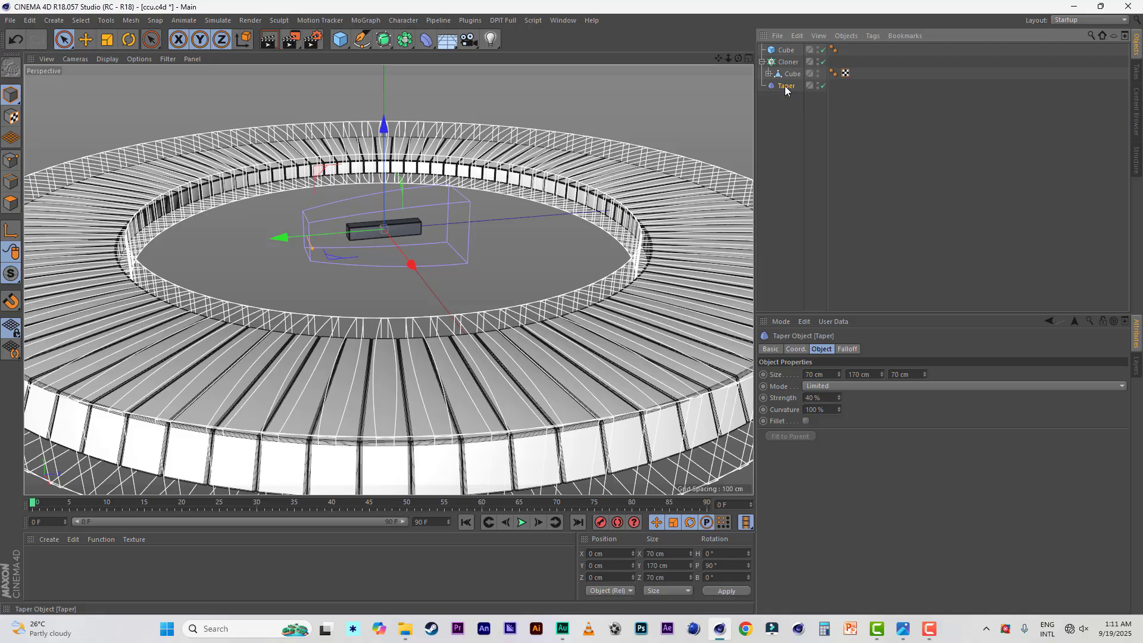
left_click_drag(786, 88, 784, 53)
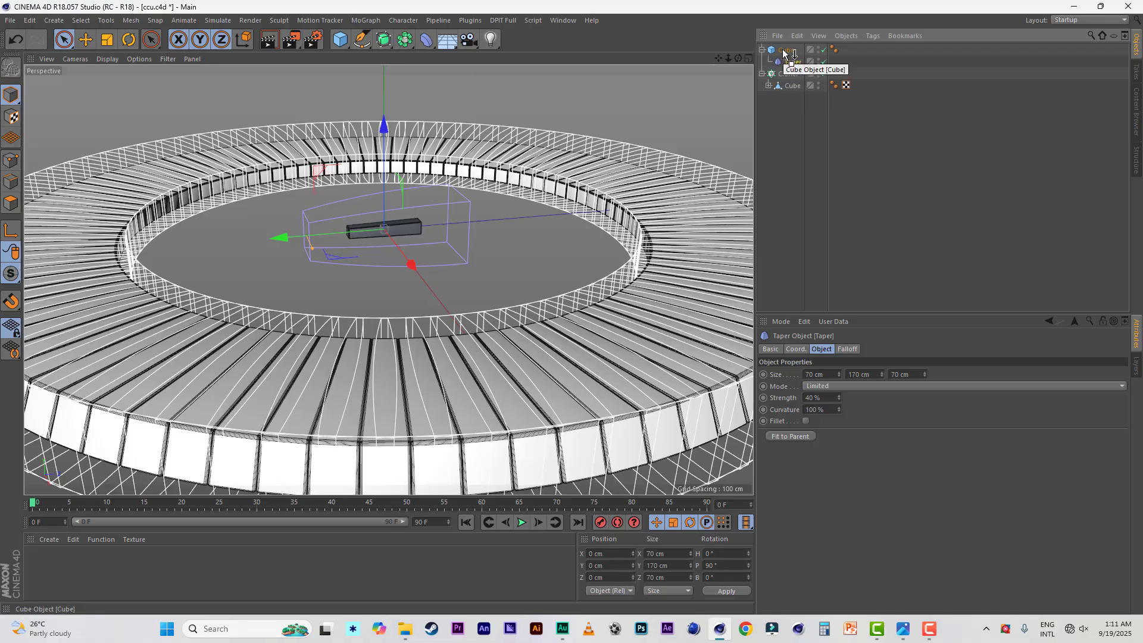
left_click(783, 51)
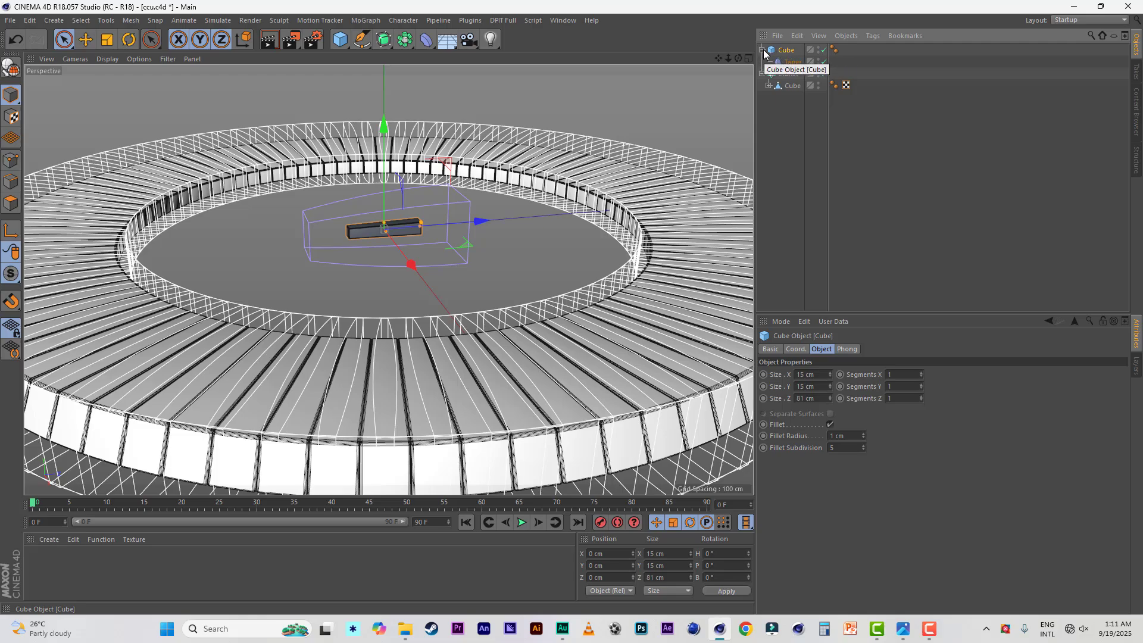
left_click_drag(738, 58, 728, 98)
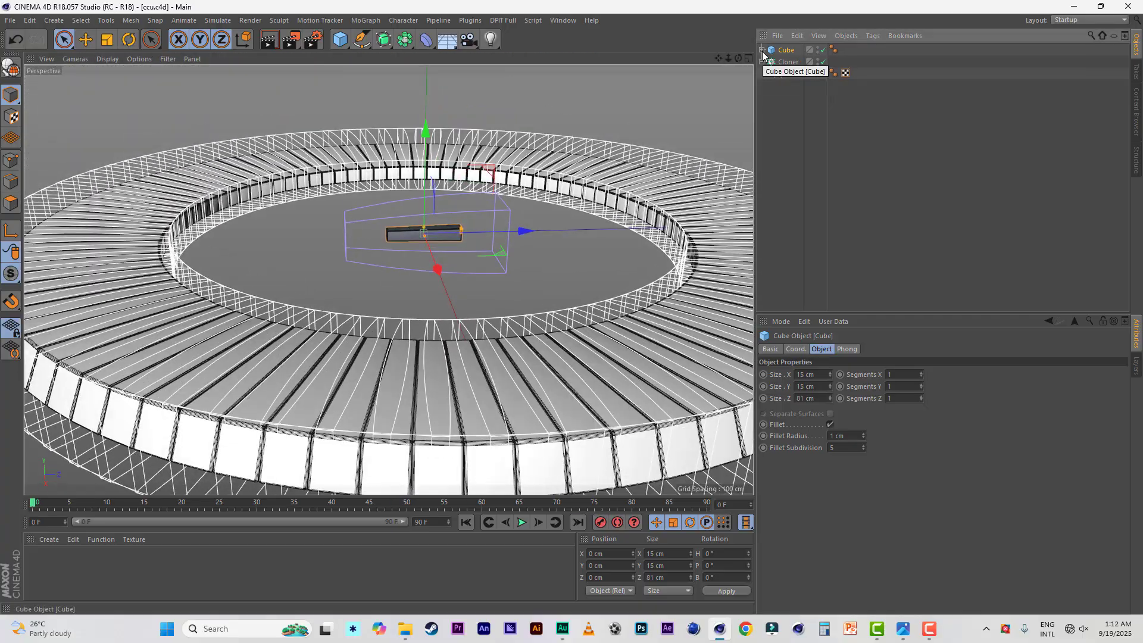
Duplicate the Cloner, delete the block inside the copy and nest the small tapered cube in it instead
left_click(782, 64)
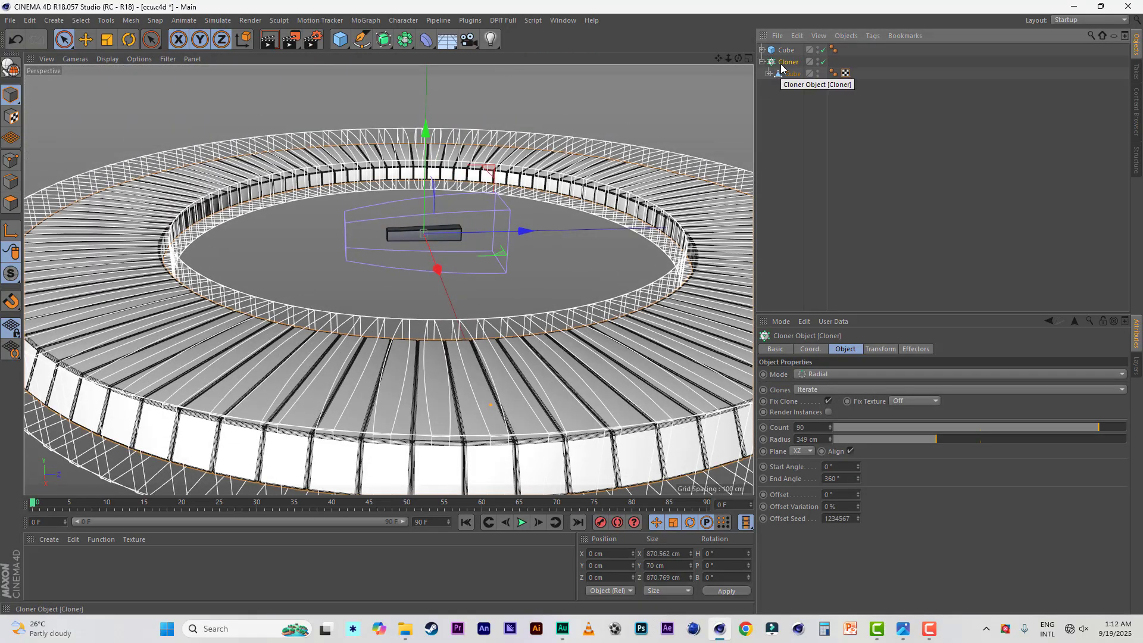
key("ctrl+z")
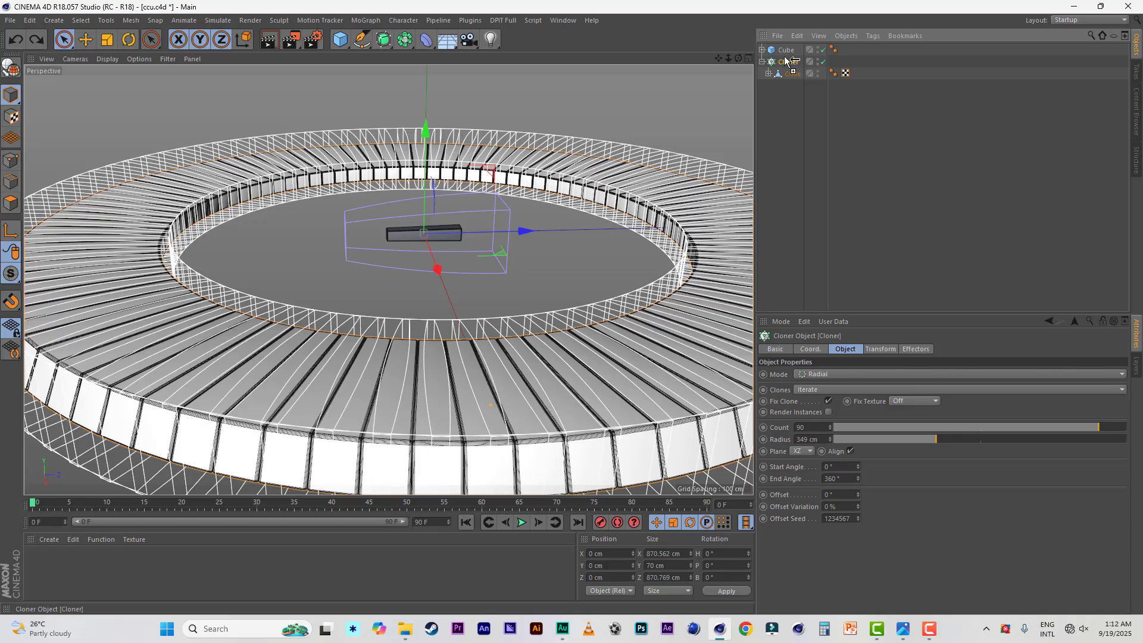
key("ctrl+c")
key("ctrl+v")
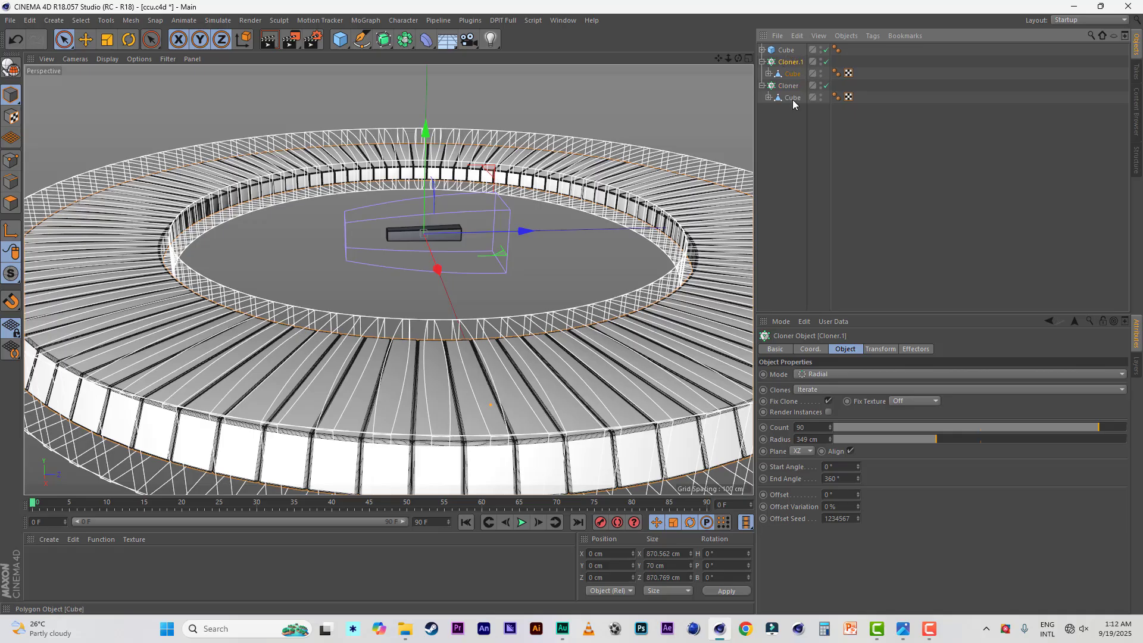
left_click(790, 74)
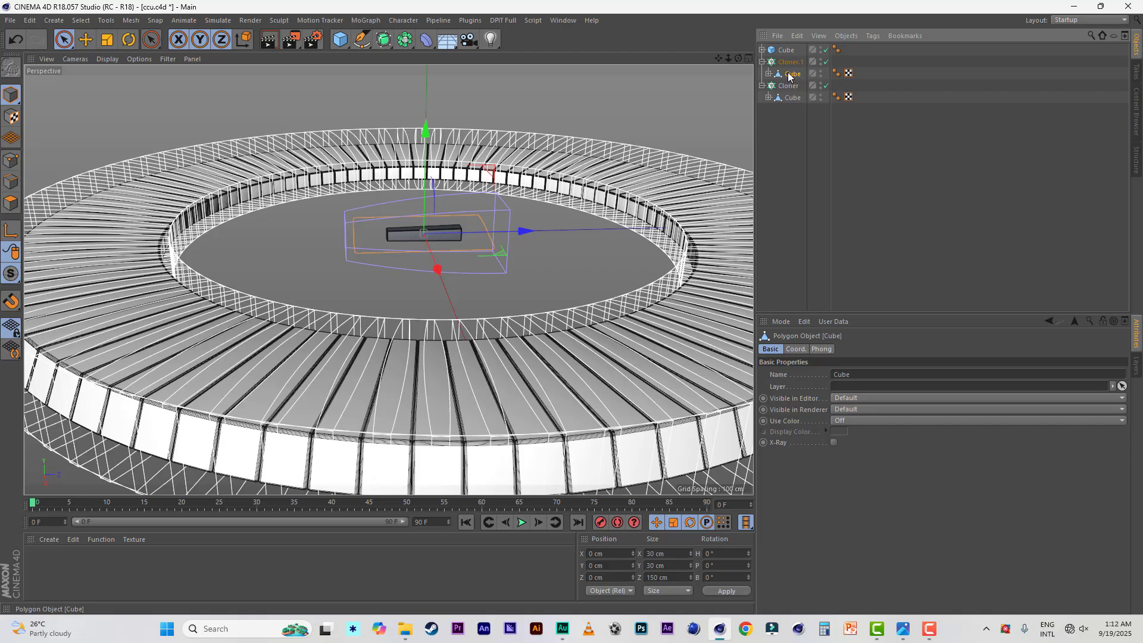
key("Delete")
left_click(785, 51)
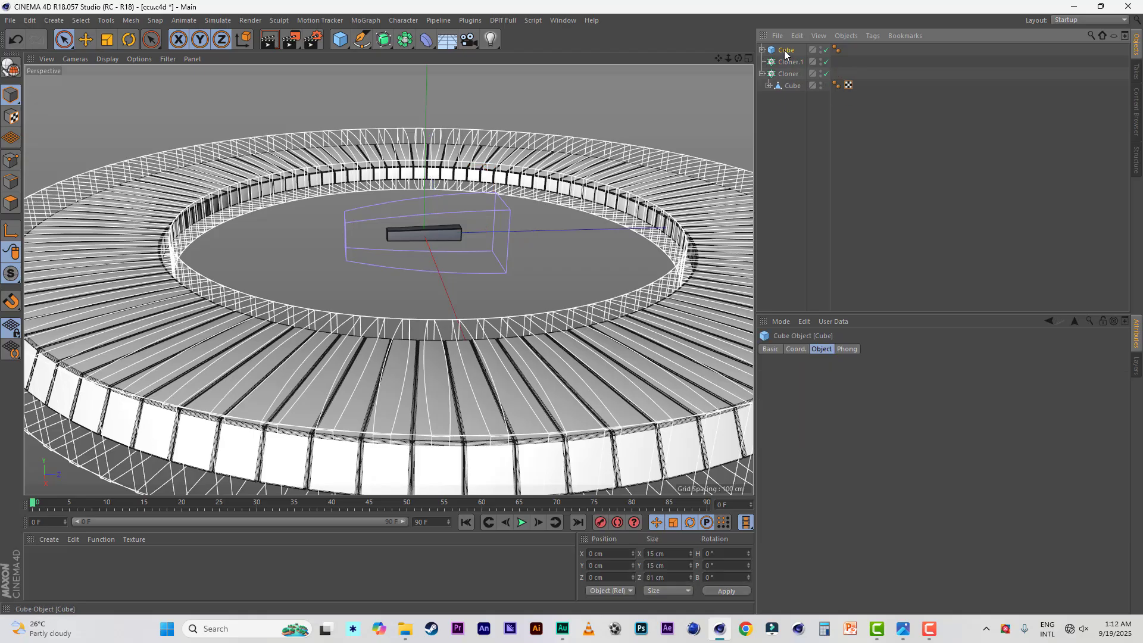
left_click_drag(784, 53, 786, 66)
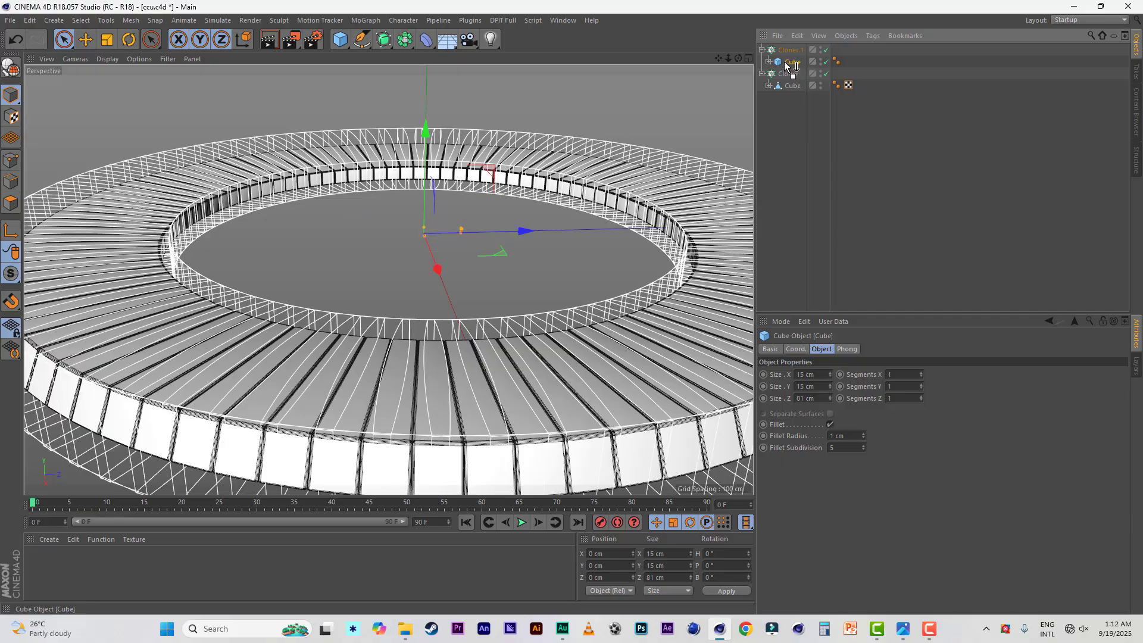
Raise the duplicated Cloner along Y to about 45 cm, above the original ring
left_click(786, 51)
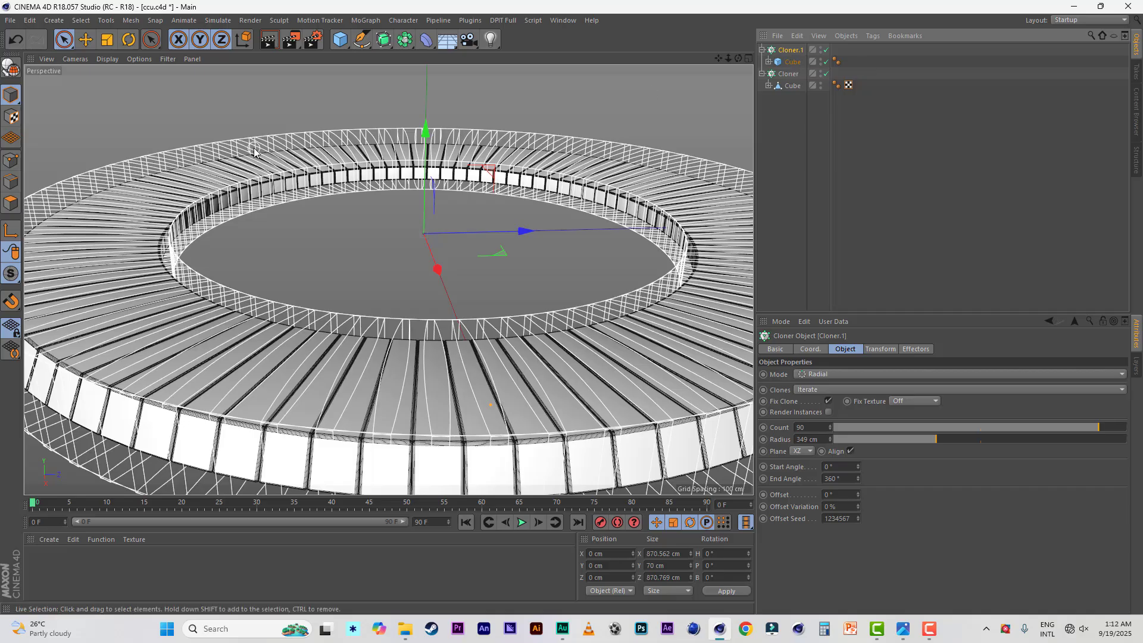
left_click_drag(427, 136, 426, 92)
left_click_drag(738, 58, 737, 89)
left_click_drag(389, 279, 417, 280)
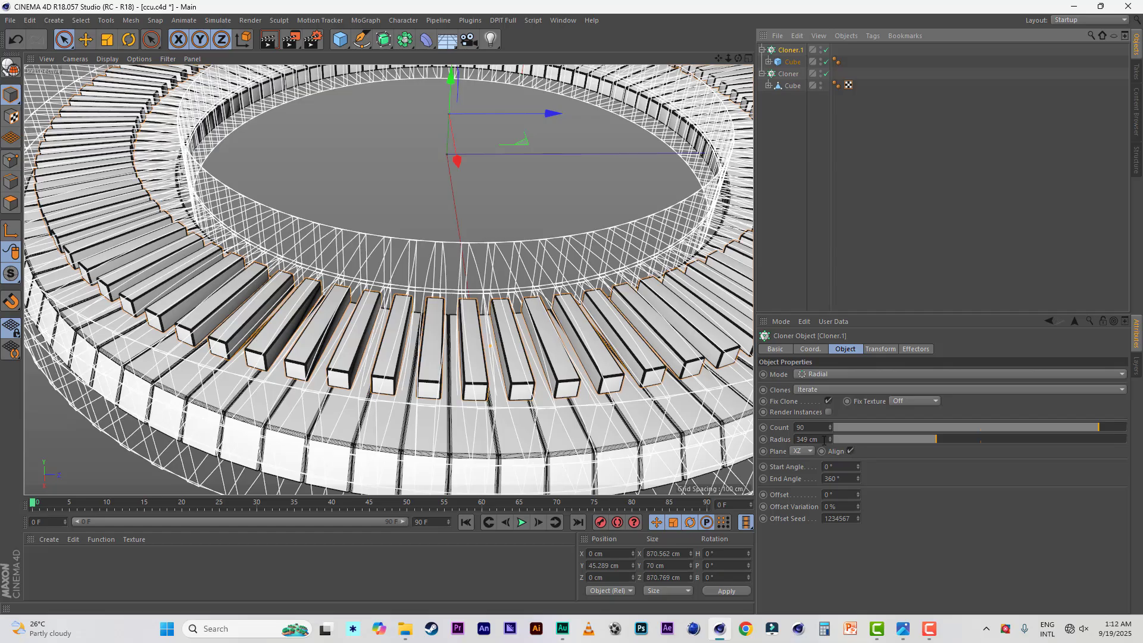
Set the duplicated Cloner's radius to 335 cm and lower it to about 15.8 cm in Y
left_click_drag(825, 441, 788, 440)
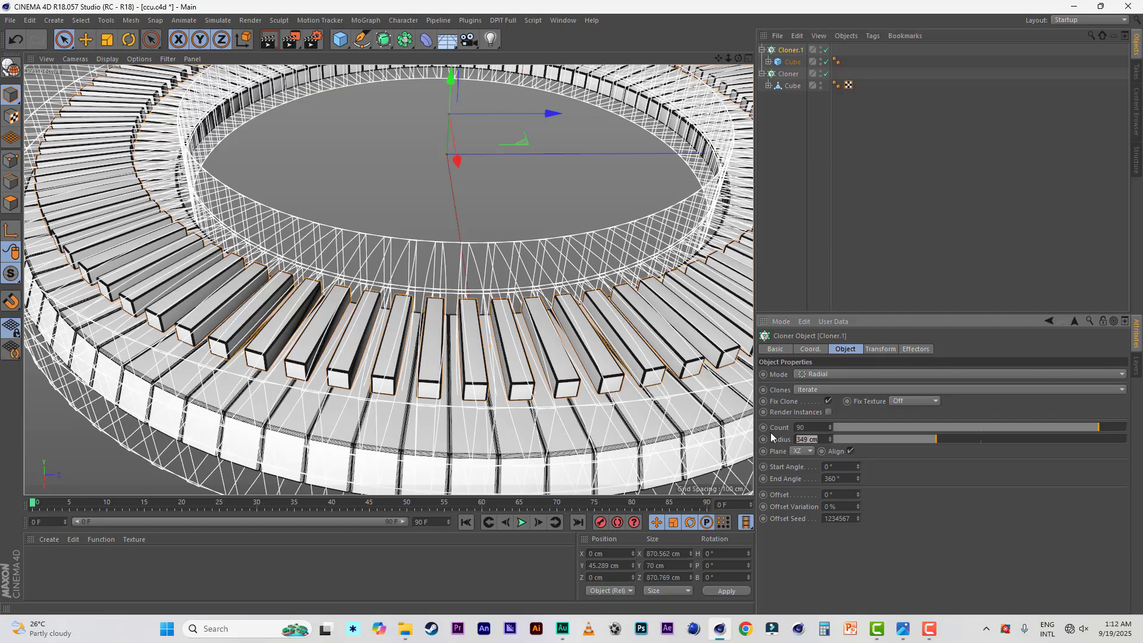
type("335")
key("Return")
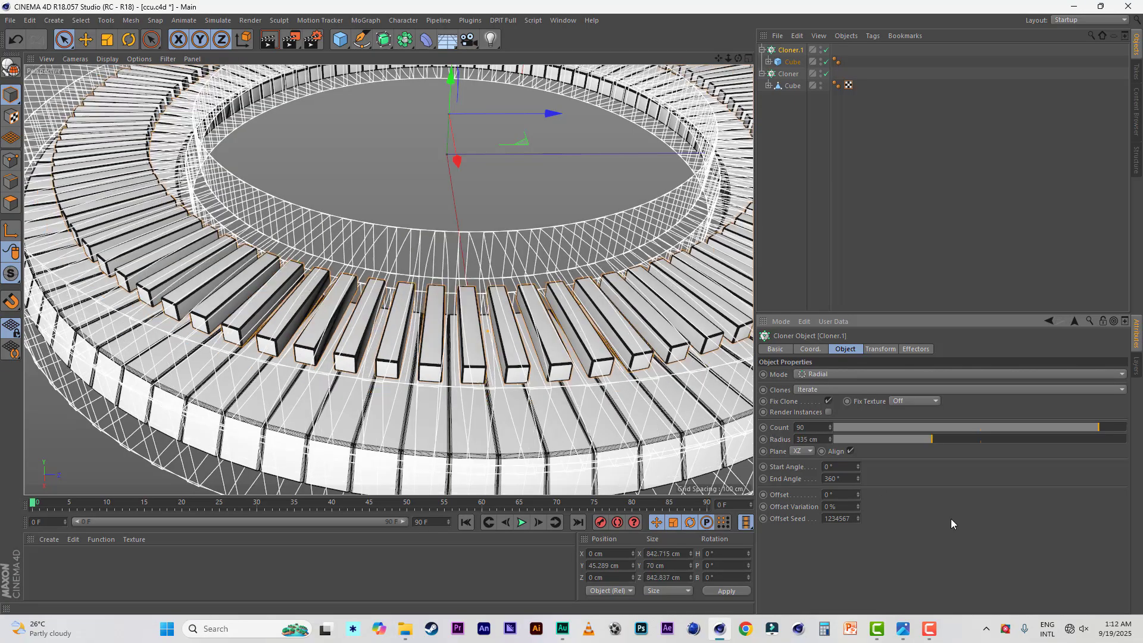
left_click_drag(739, 59, 728, 42)
left_click_drag(444, 88, 441, 111)
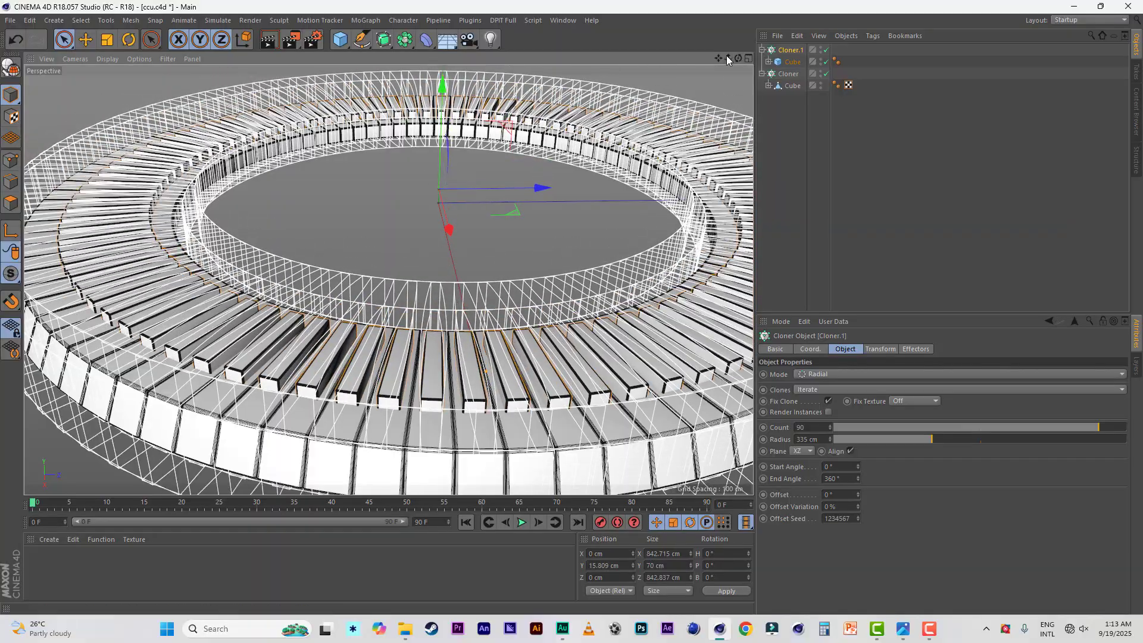
Rotate the duplicated Cloner's heading to 2° to offset the small bars against the blocks
mouse_move(738, 58)
left_mouse_down()
mouse_move(763, 56)
mouse_move(718, 69)
mouse_move(734, 86)
mouse_move(772, 49)
mouse_move(709, 59)
left_mouse_up()
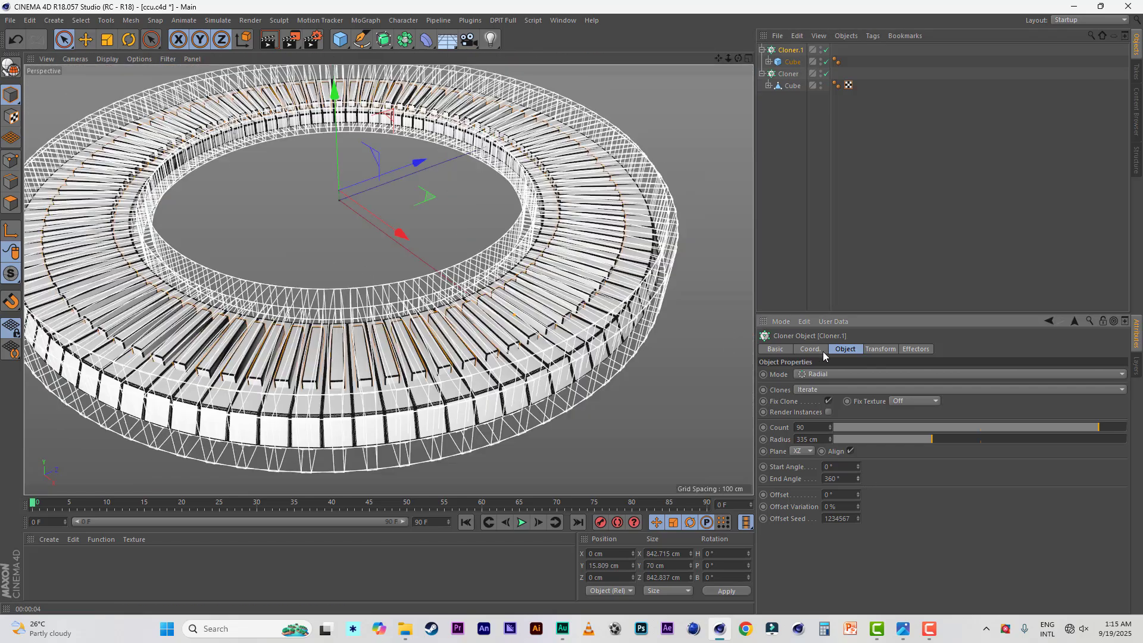
left_click(817, 350)
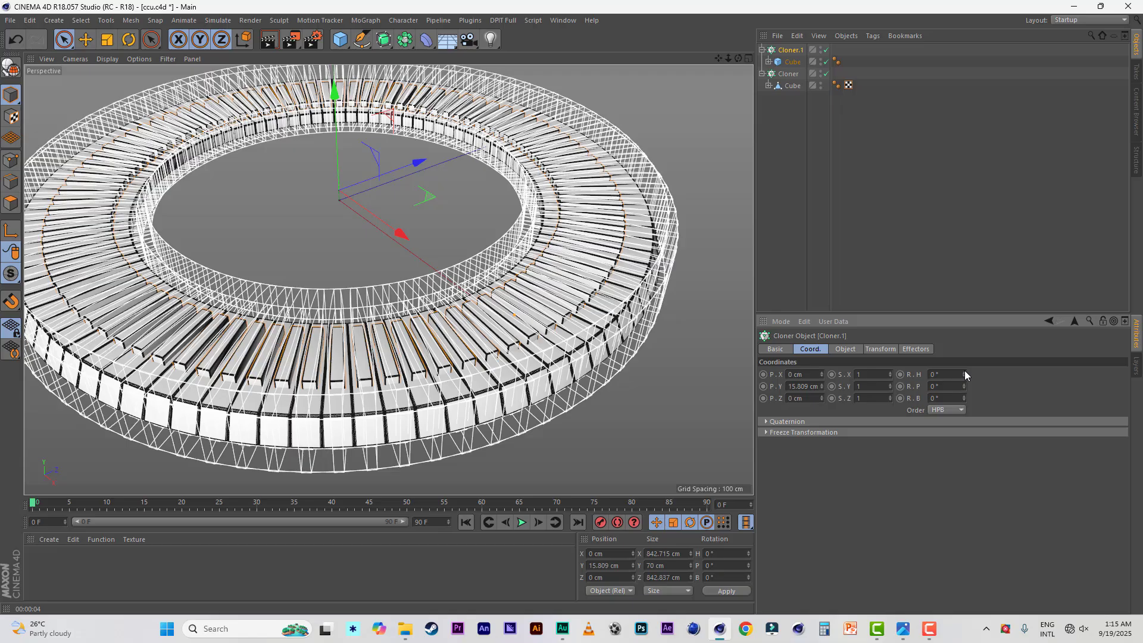
left_click_drag(965, 373, 965, 373)
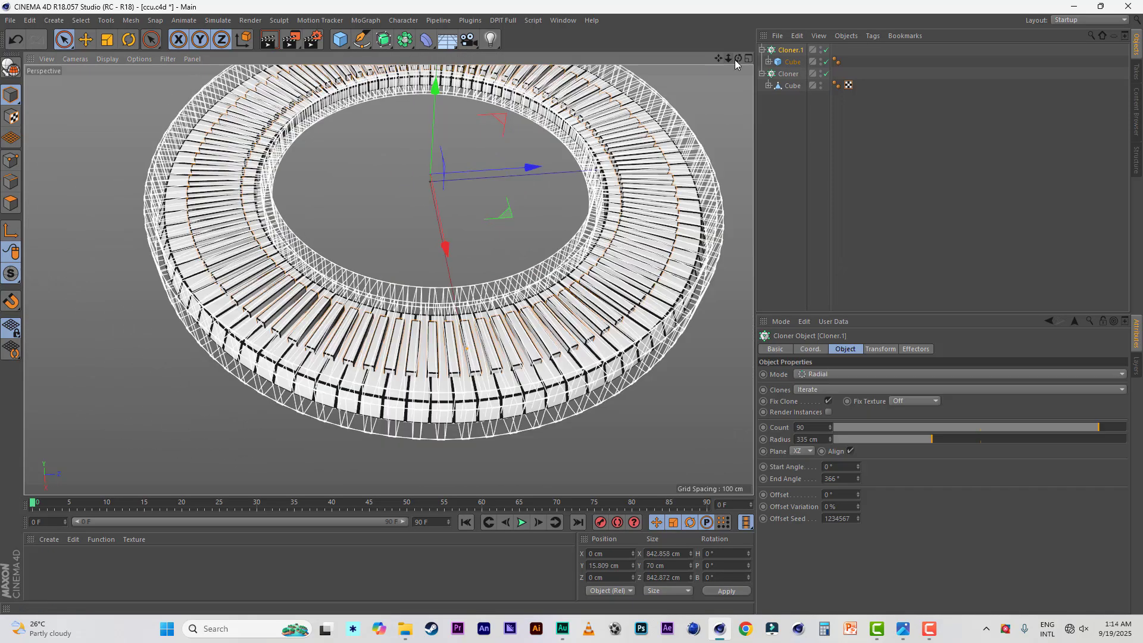
Add the Ambient Occlusion effect to the render settings and render the perspective view to check the ring
left_click_drag(735, 64, 679, 70)
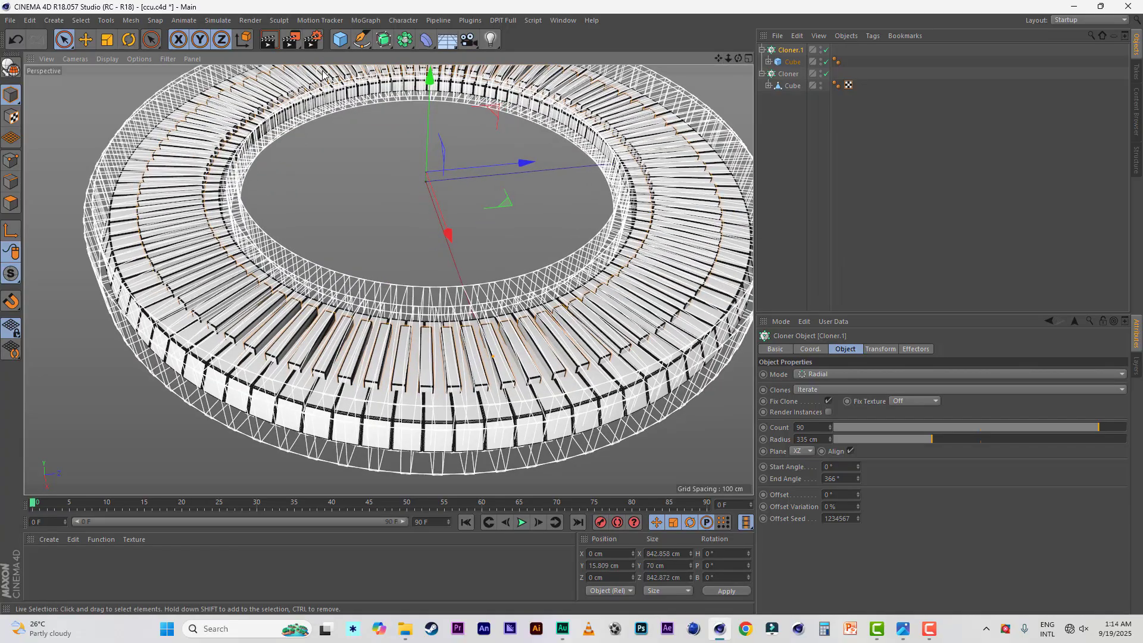
left_click(312, 42)
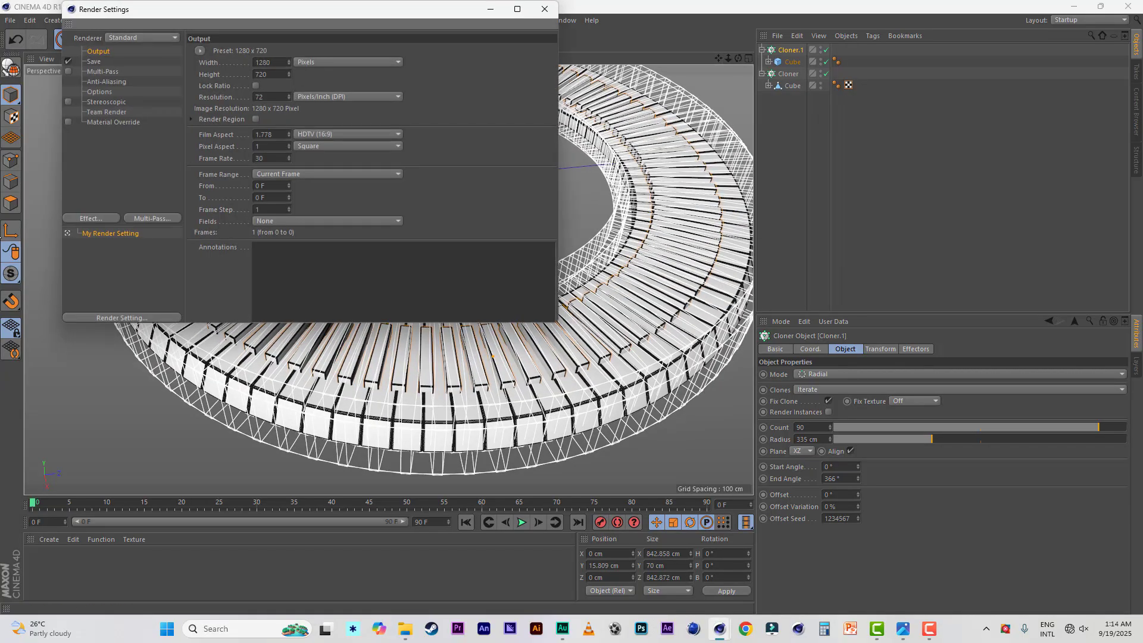
left_click(91, 218)
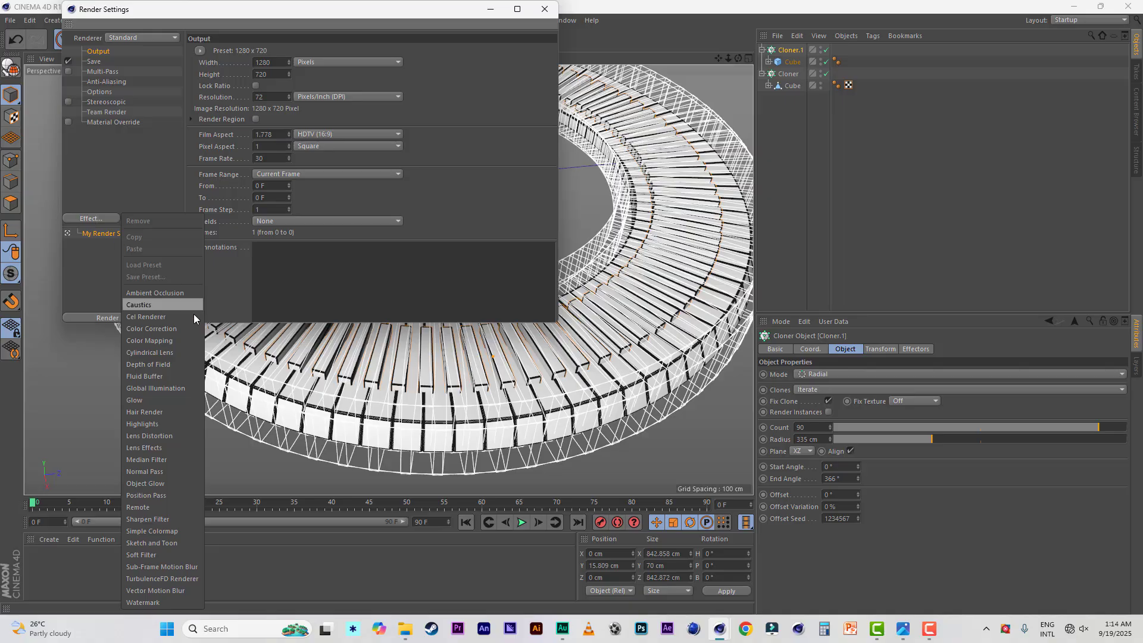
left_click(159, 293)
left_click(546, 11)
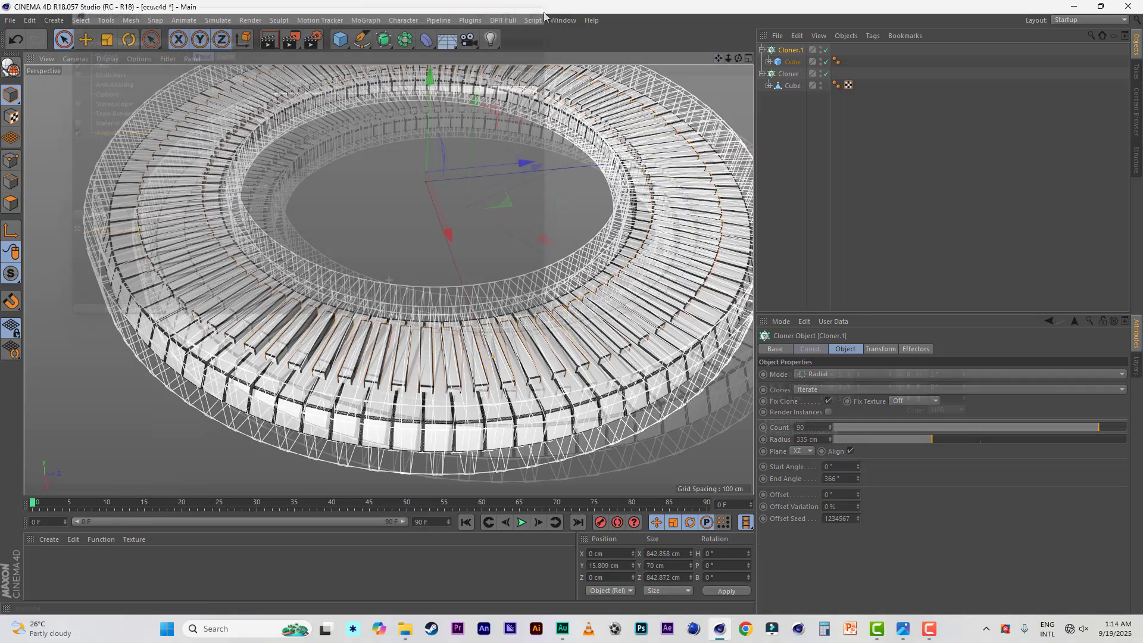
left_click(268, 43)
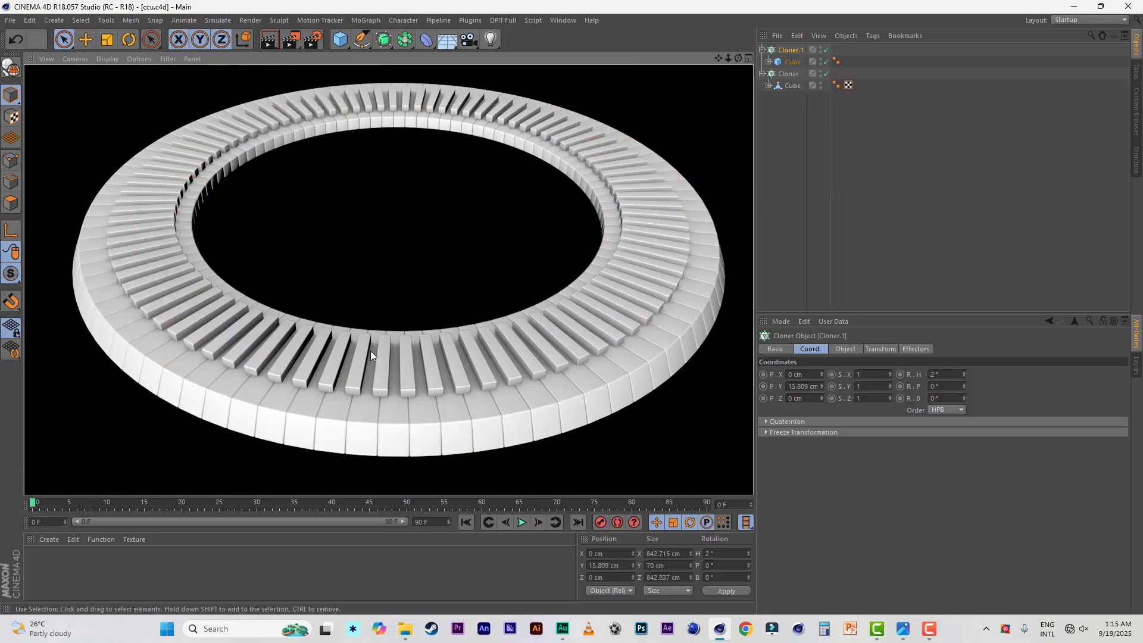
mouse_move(738, 58)
left_mouse_down()
mouse_move(672, 62)
mouse_move(780, 53)
mouse_move(723, 57)
left_mouse_up()
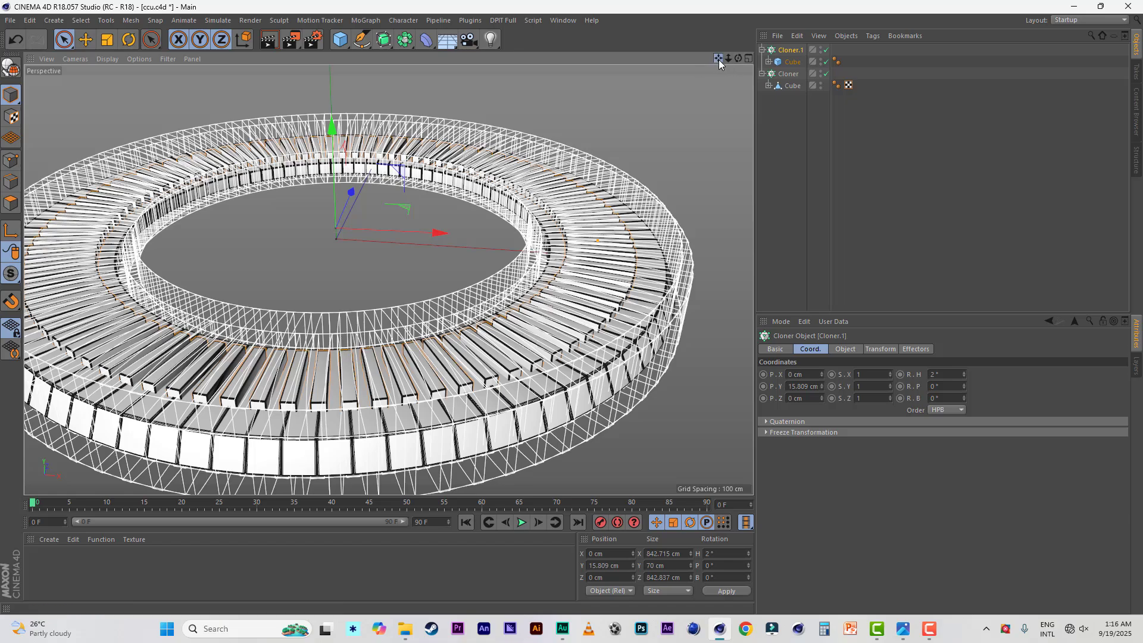
left_click_drag(719, 59, 780, 46)
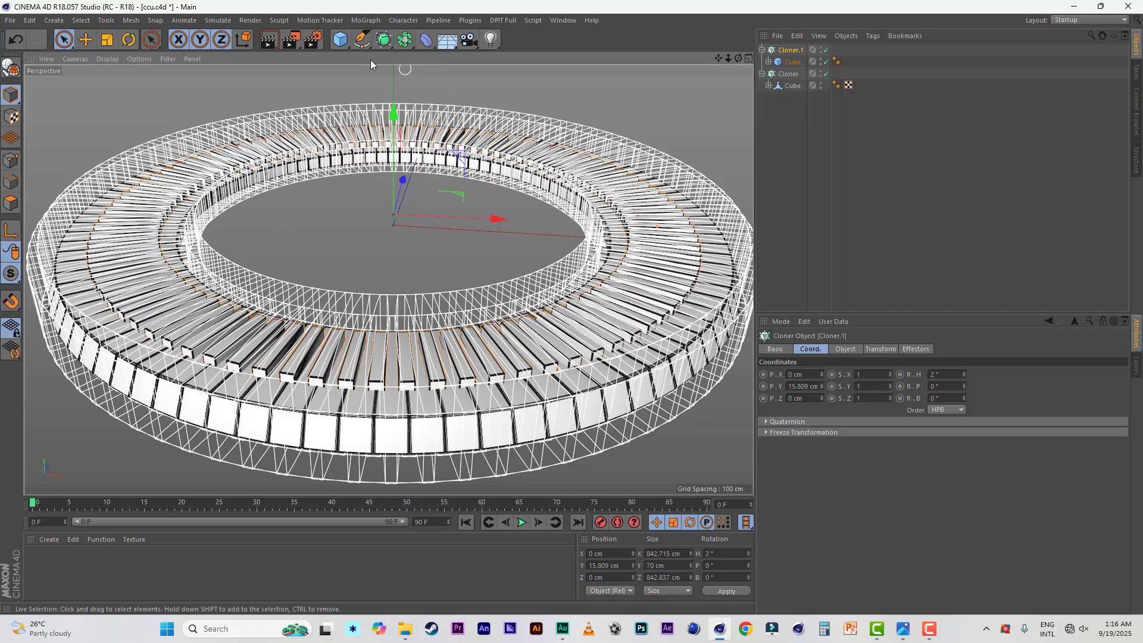
Add a Tube primitive at the ring's centre and set its outer radius to 300 cm
left_click(345, 46)
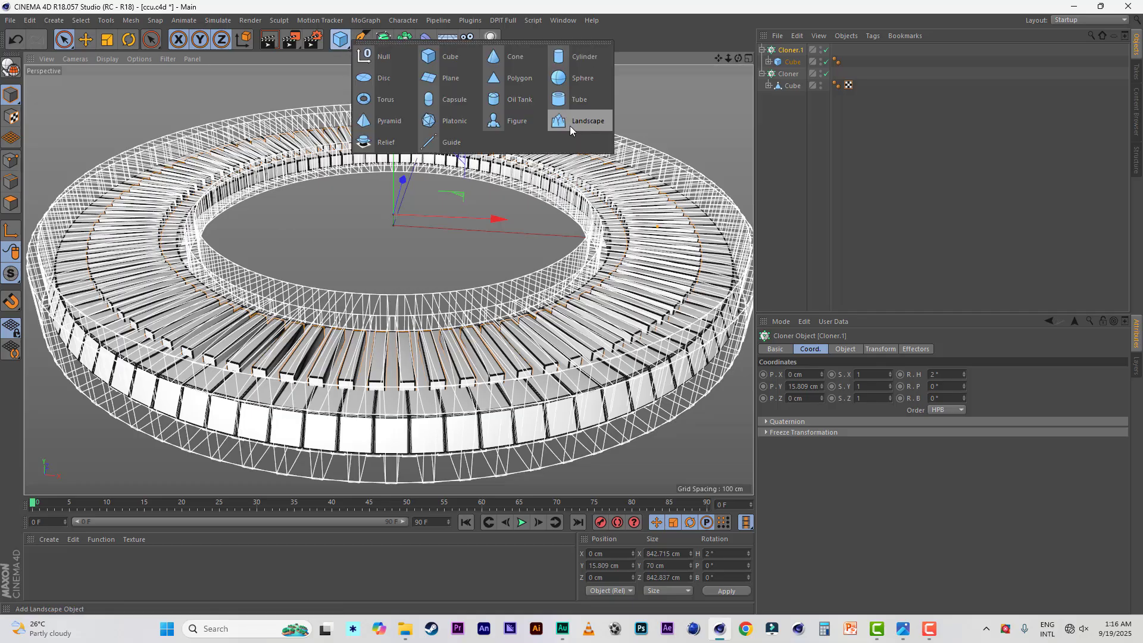
left_click(581, 100)
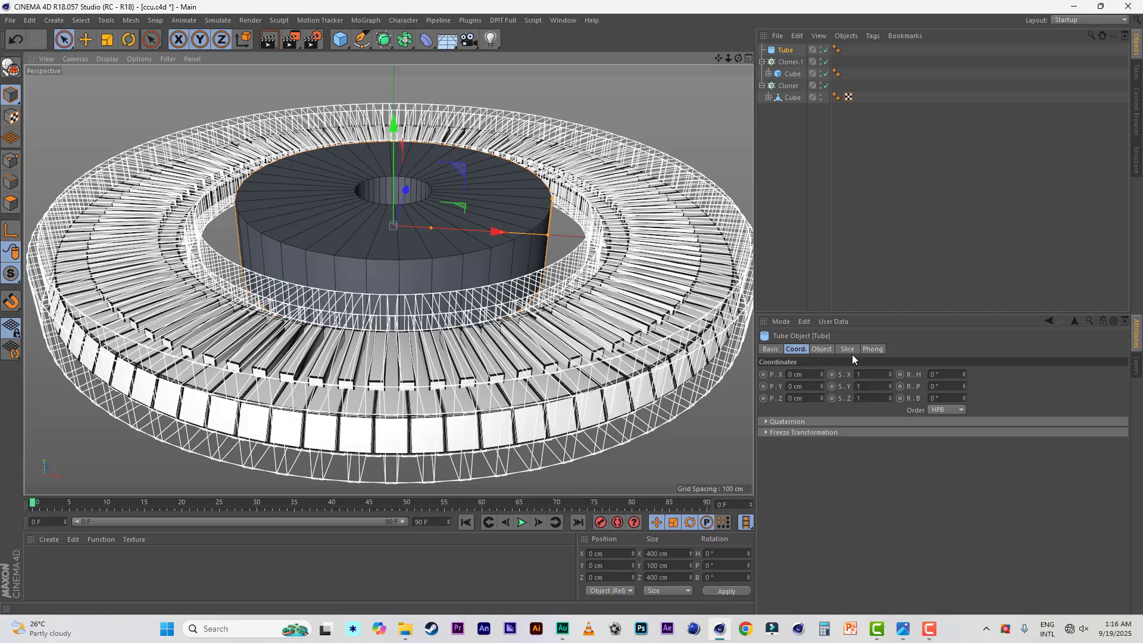
left_click(819, 349)
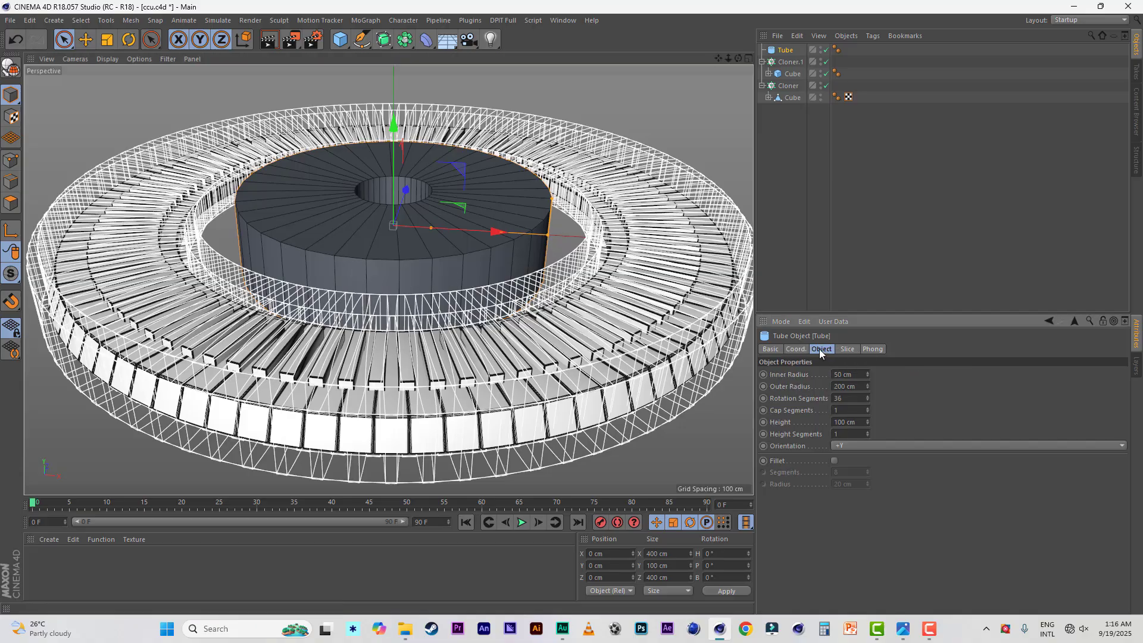
double_click(860, 387)
type("300")
key("Return")
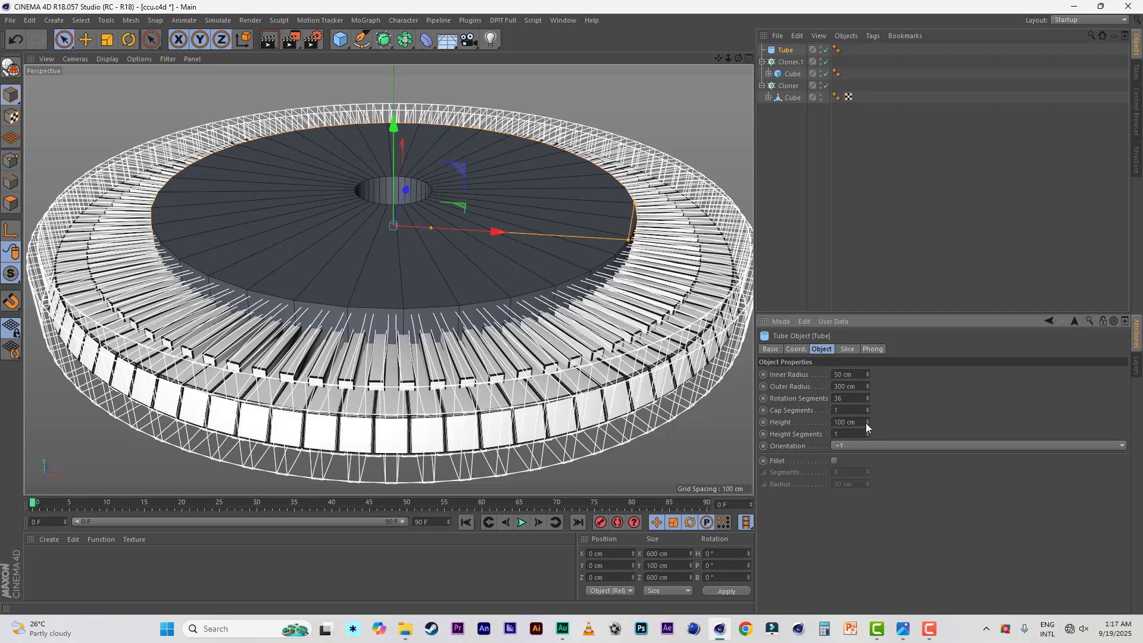
Set the tube's height to 77 cm, its rotation segments to 130 and its inner radius to 0 cm
double_click(856, 421)
type("77")
key("Return")
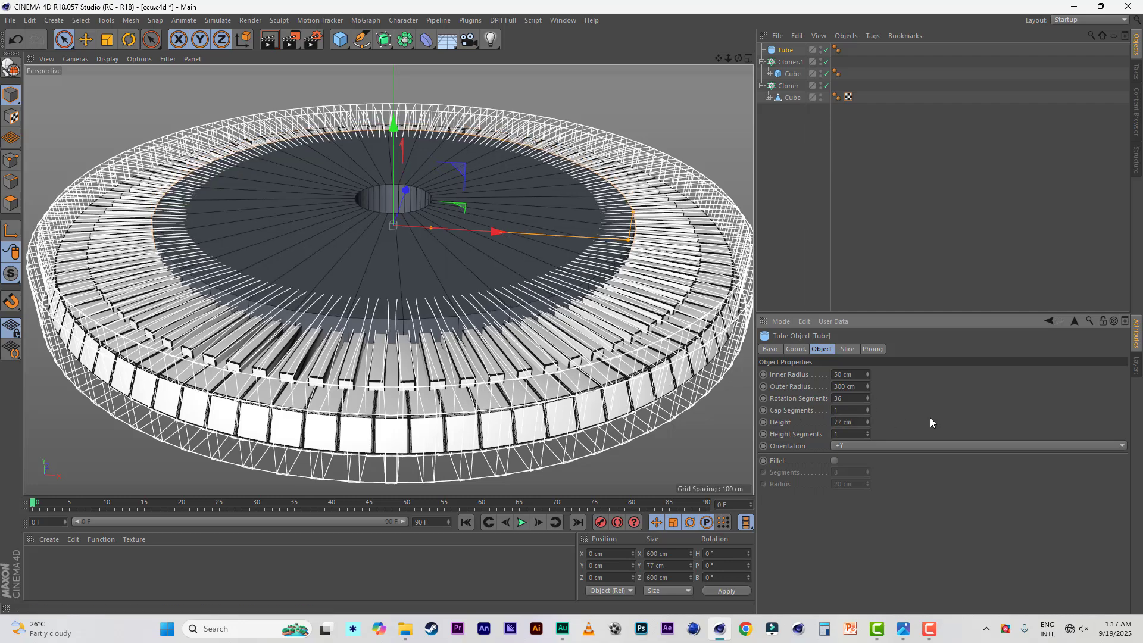
double_click(845, 398)
type("130")
key("Return")
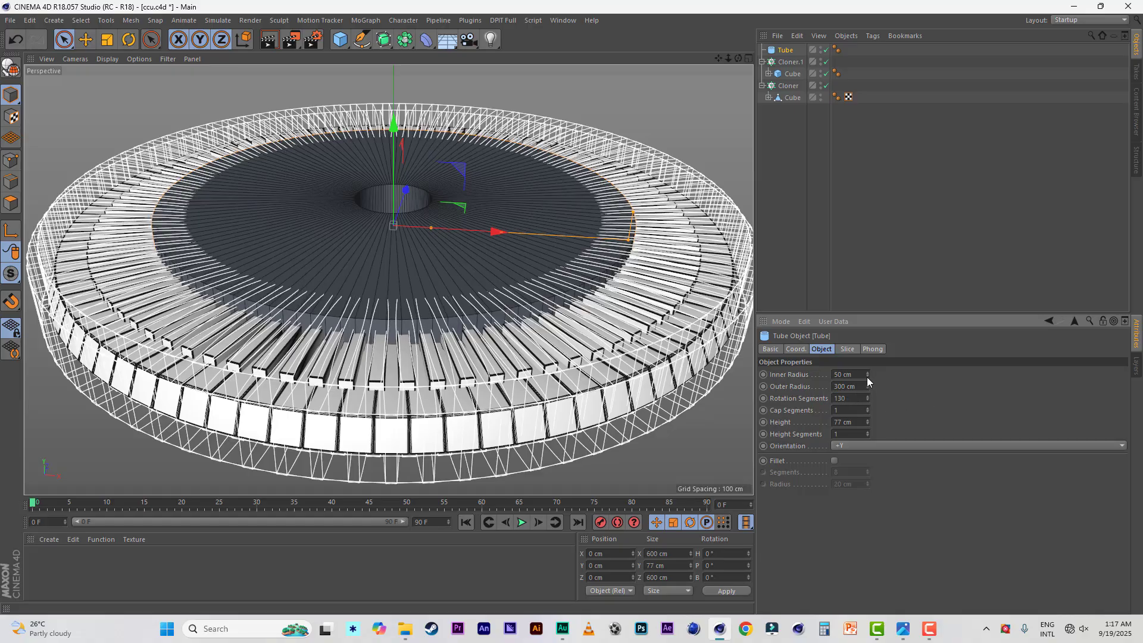
left_click_drag(867, 377, 867, 377)
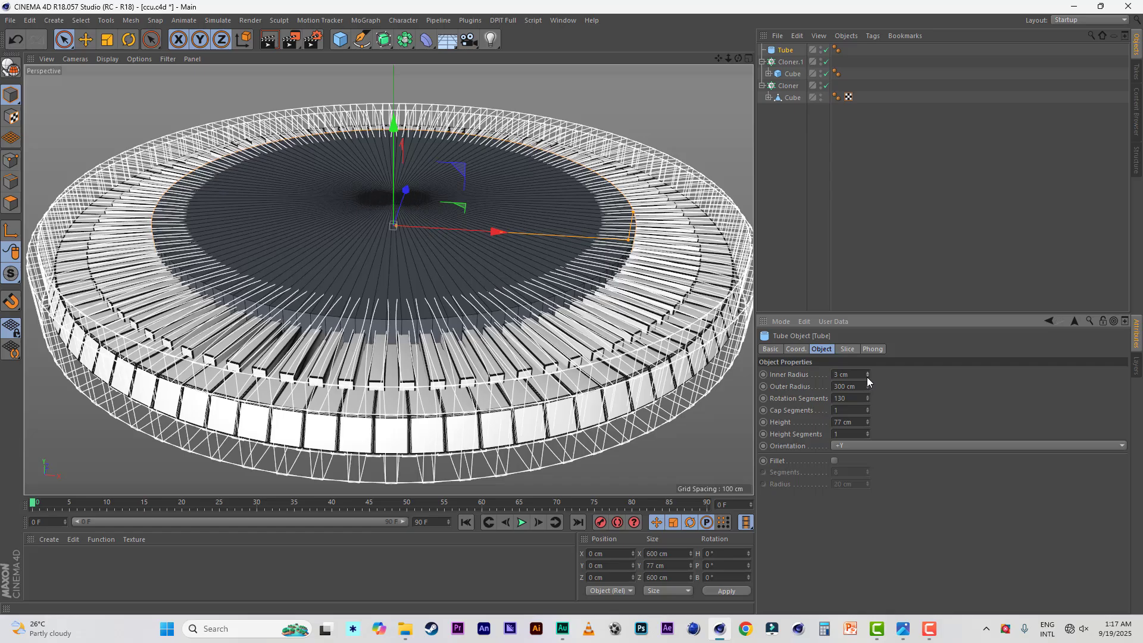
Enable the tube's fillet with 5 segments and a 1 cm radius
left_click(834, 461)
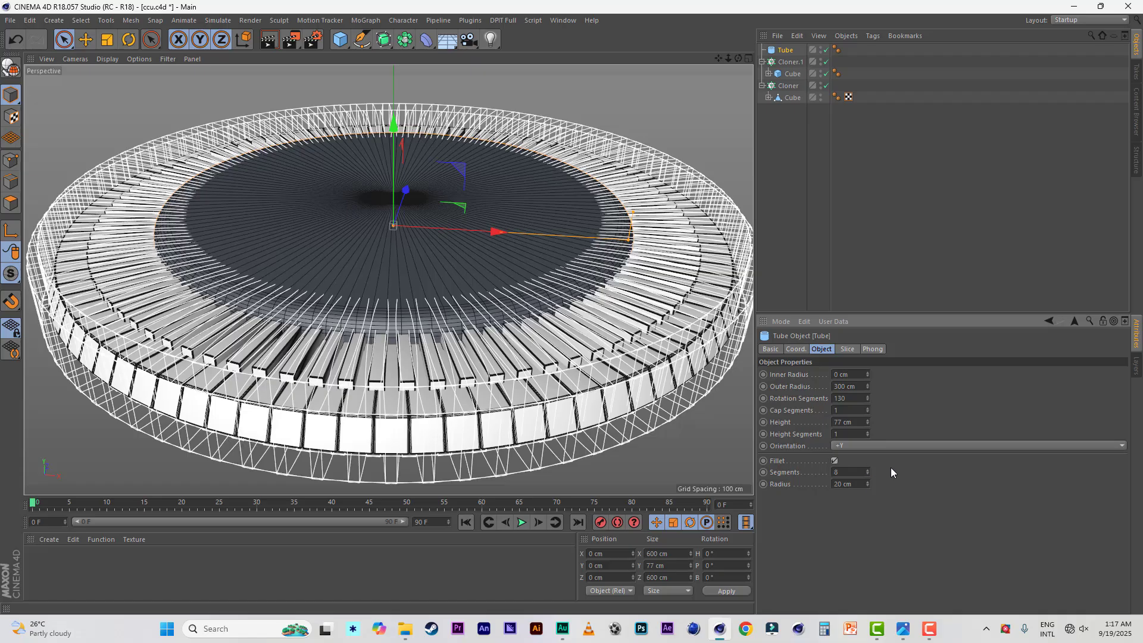
left_click_drag(867, 474, 867, 474)
left_click_drag(867, 486, 867, 486)
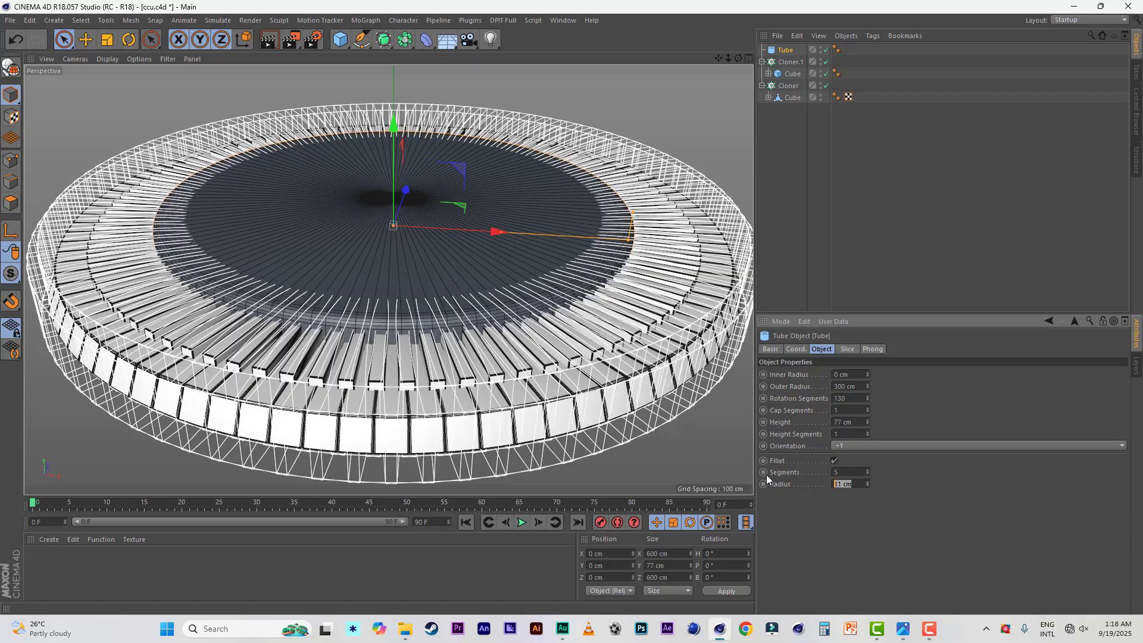
type("1")
key("Return")
scroll(534, 204, "up", 3)
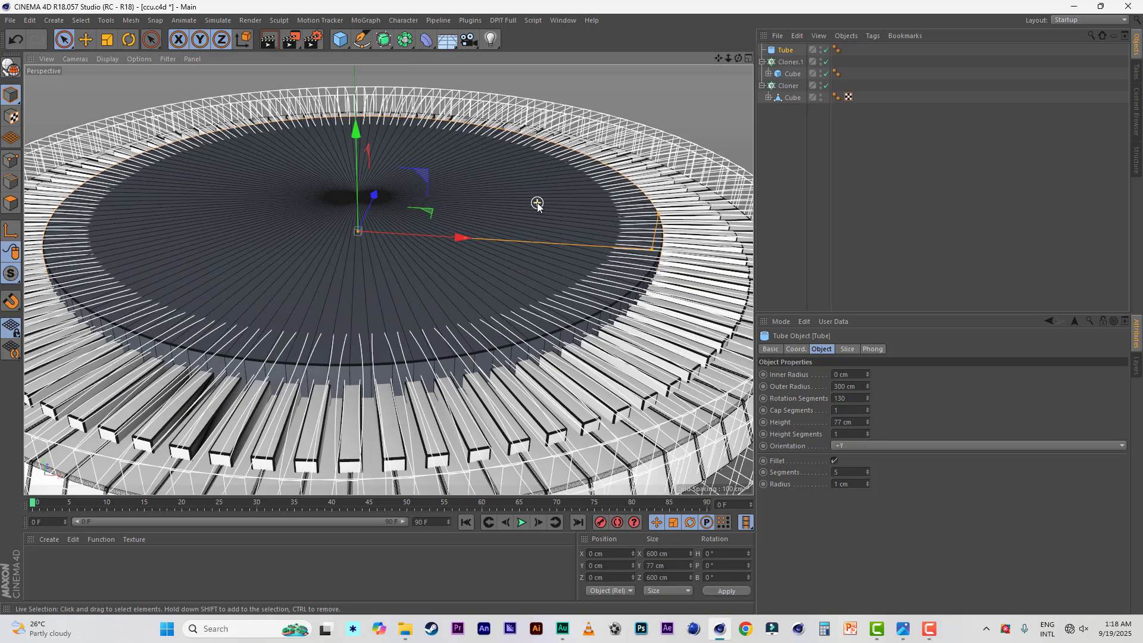
Lower the tube to about -15.8 cm in Y and render the perspective view to check its fit inside the bar ring
left_click_drag(359, 133, 363, 147)
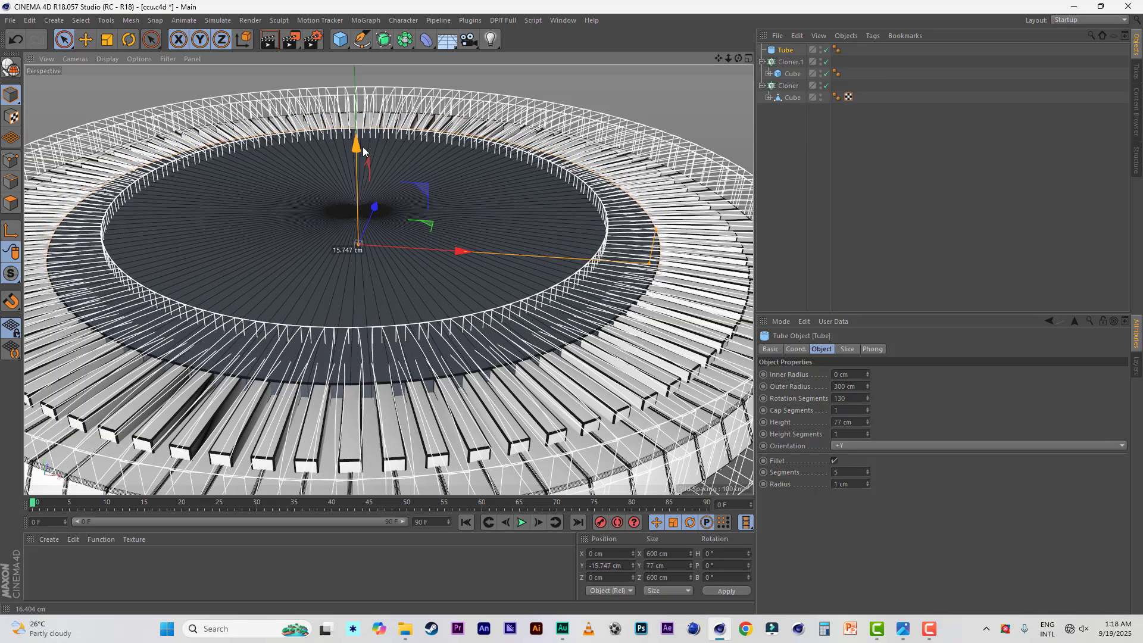
left_click(269, 40)
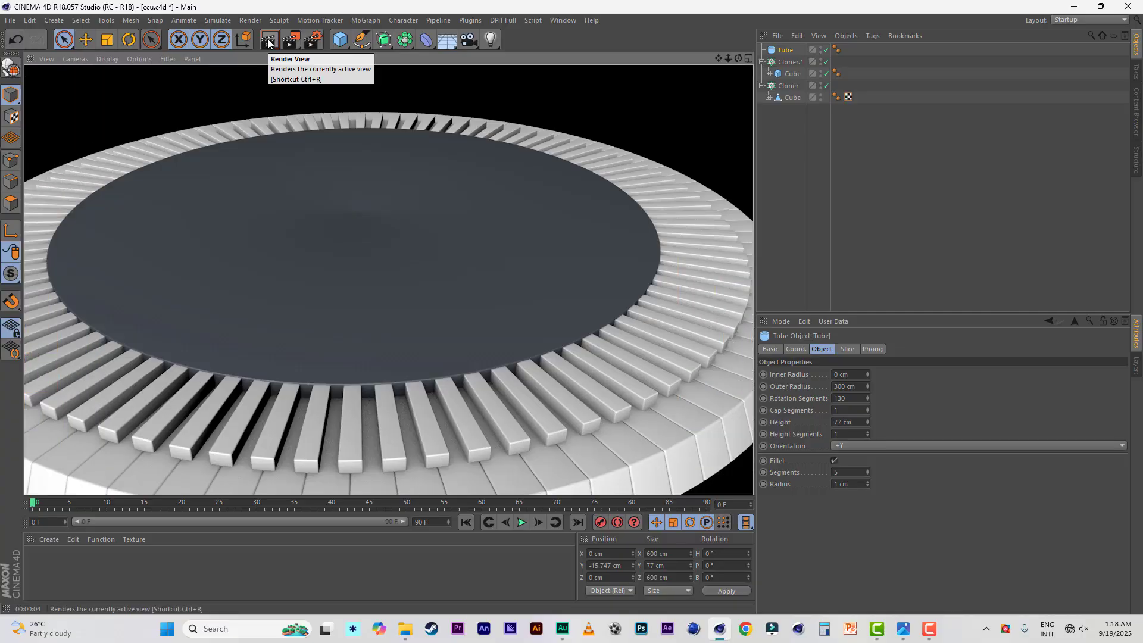
left_click_drag(356, 147, 357, 135)
left_click(790, 62, "ctrl")
left_click(271, 39)
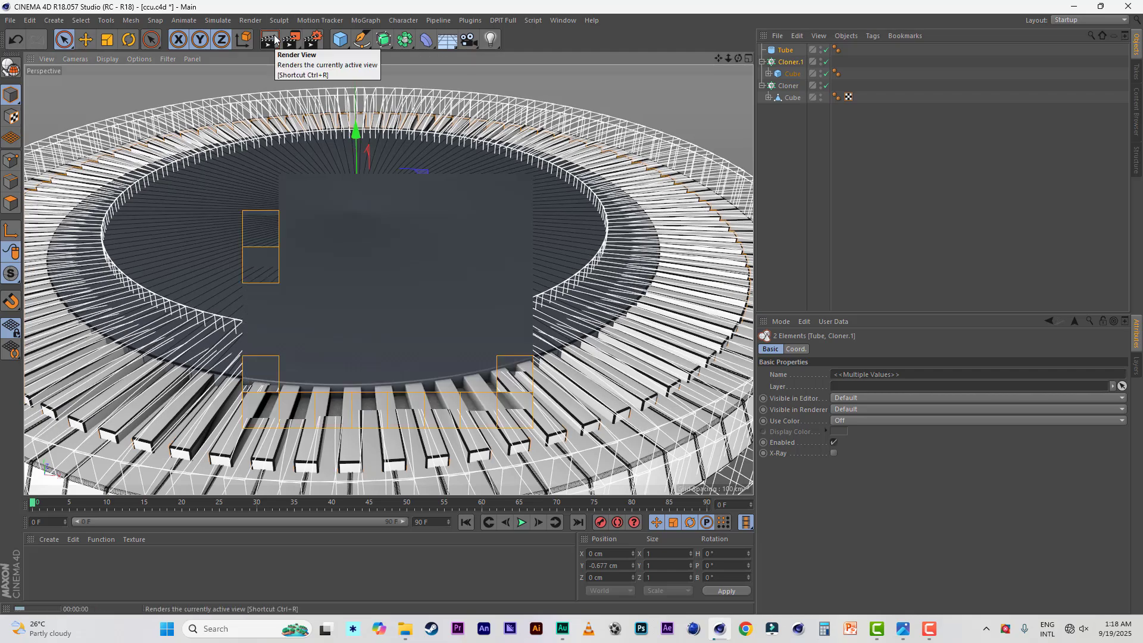
left_click(476, 279)
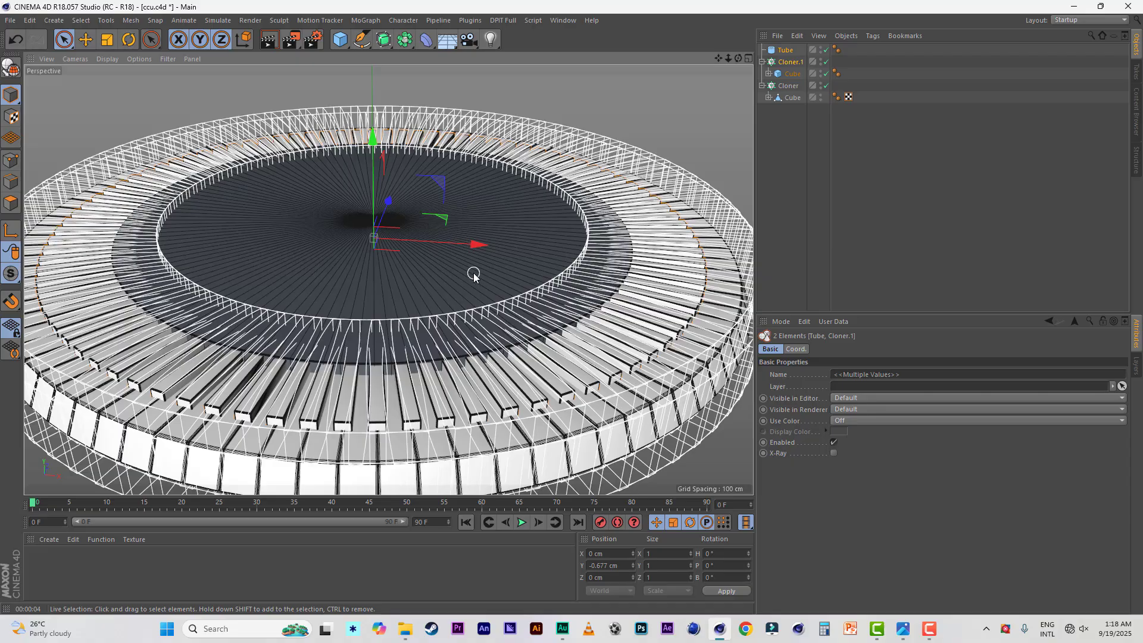
Duplicate the tube and set the copy's outer radius to 184 cm
left_click(787, 85)
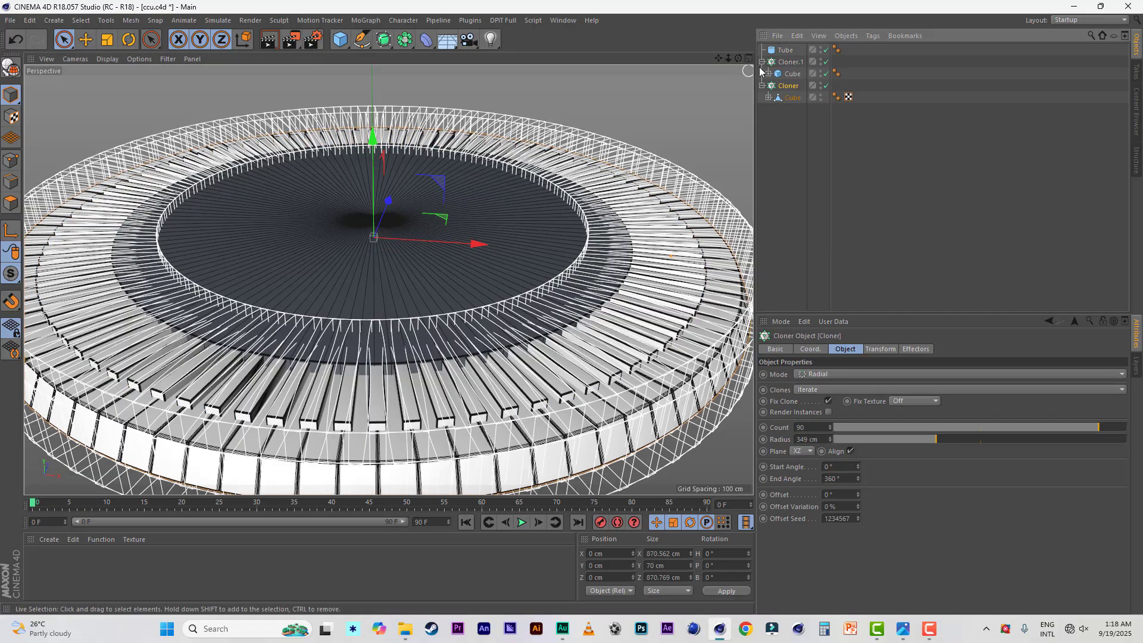
left_click(787, 51)
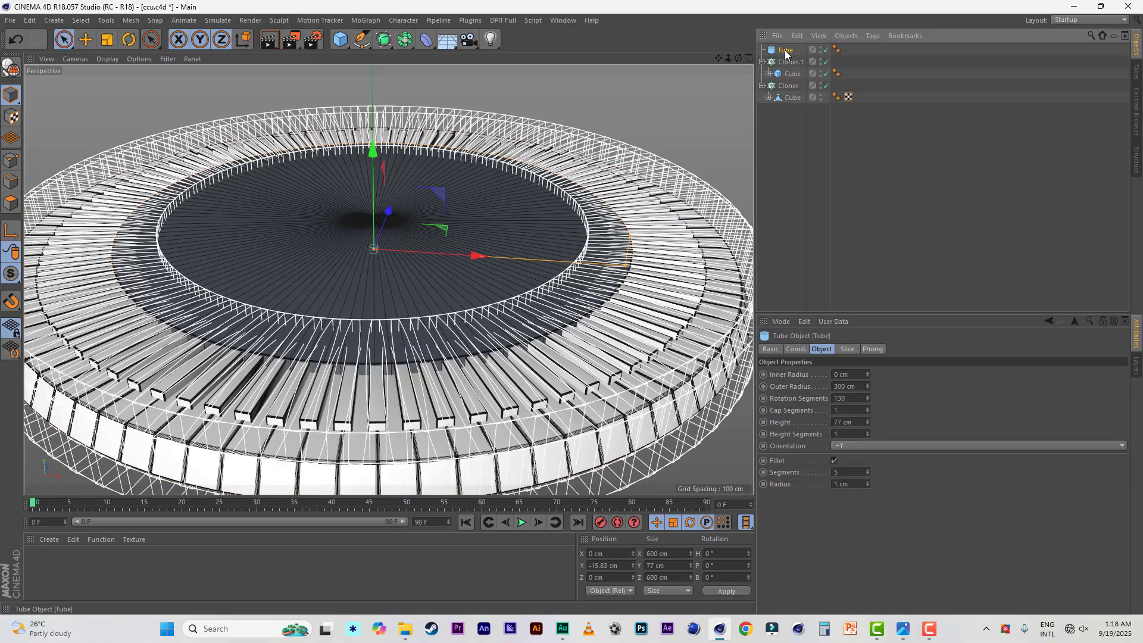
key("ctrl+c")
key("ctrl+v")
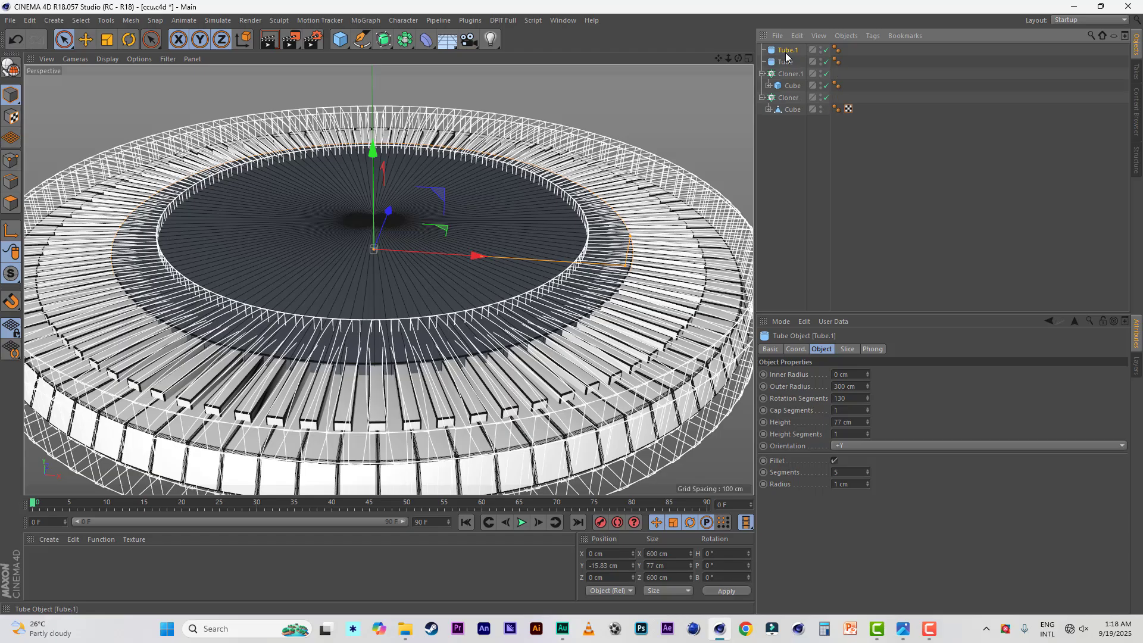
left_click_drag(861, 386, 812, 384)
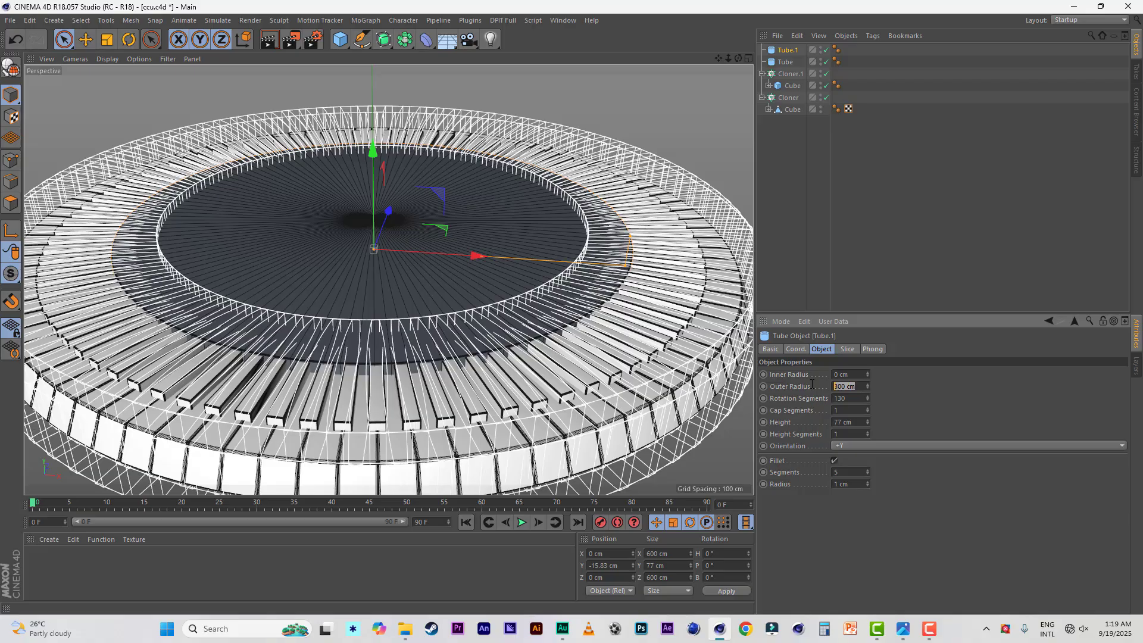
type("184")
key("Return")
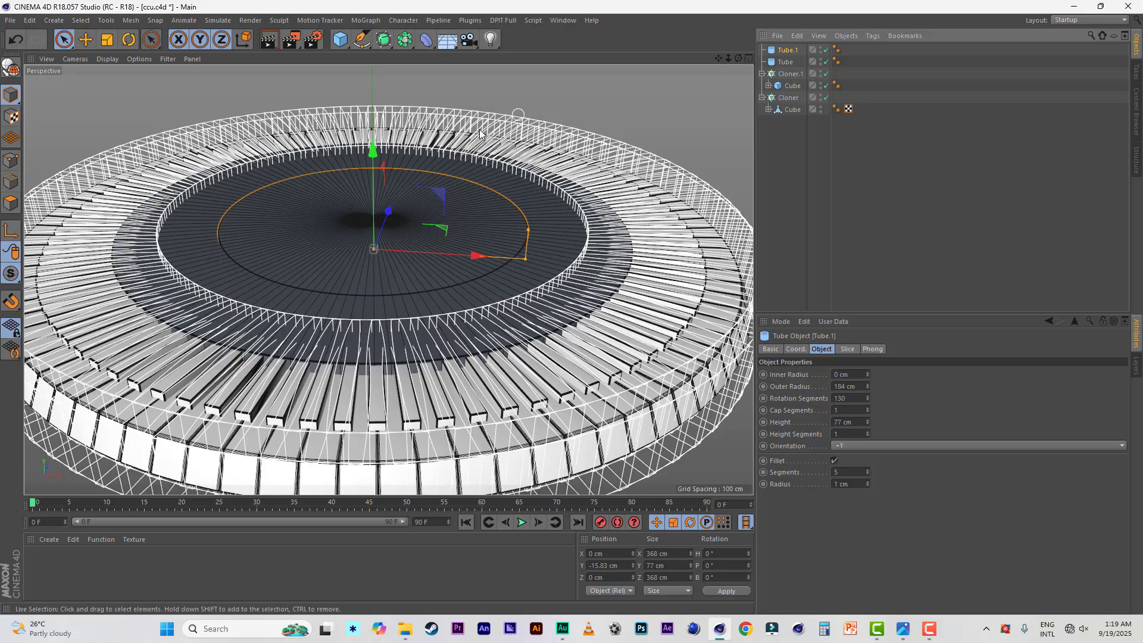
Raise the smaller tube slightly to about -15.3 cm in Y and render the view to check its edge
scroll(435, 218, "up", 3)
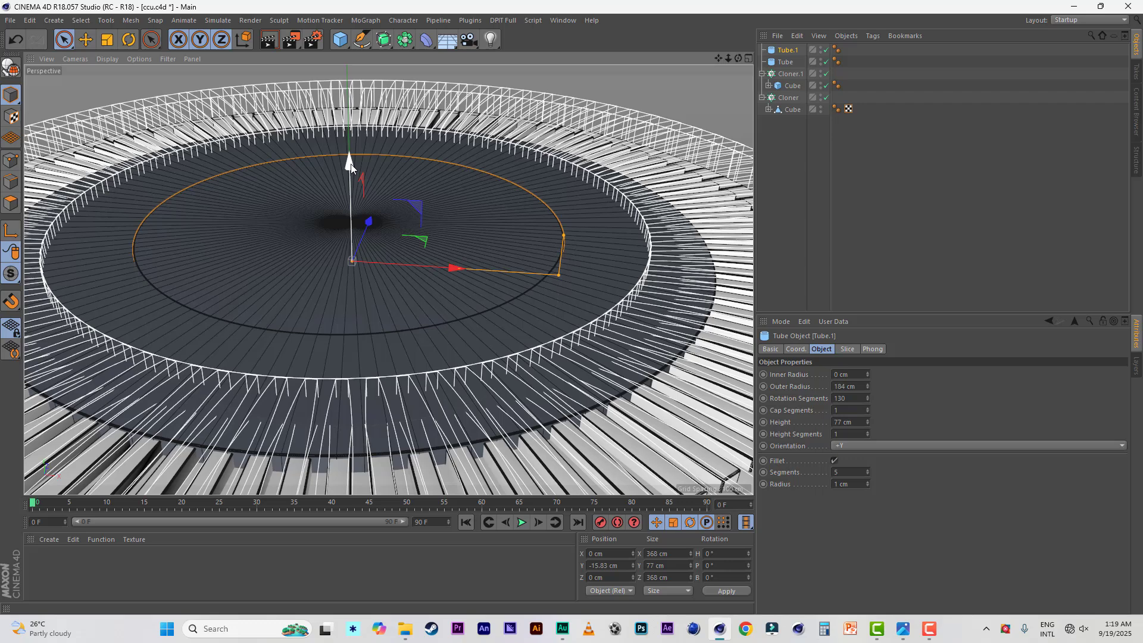
left_click_drag(352, 163, 351, 163)
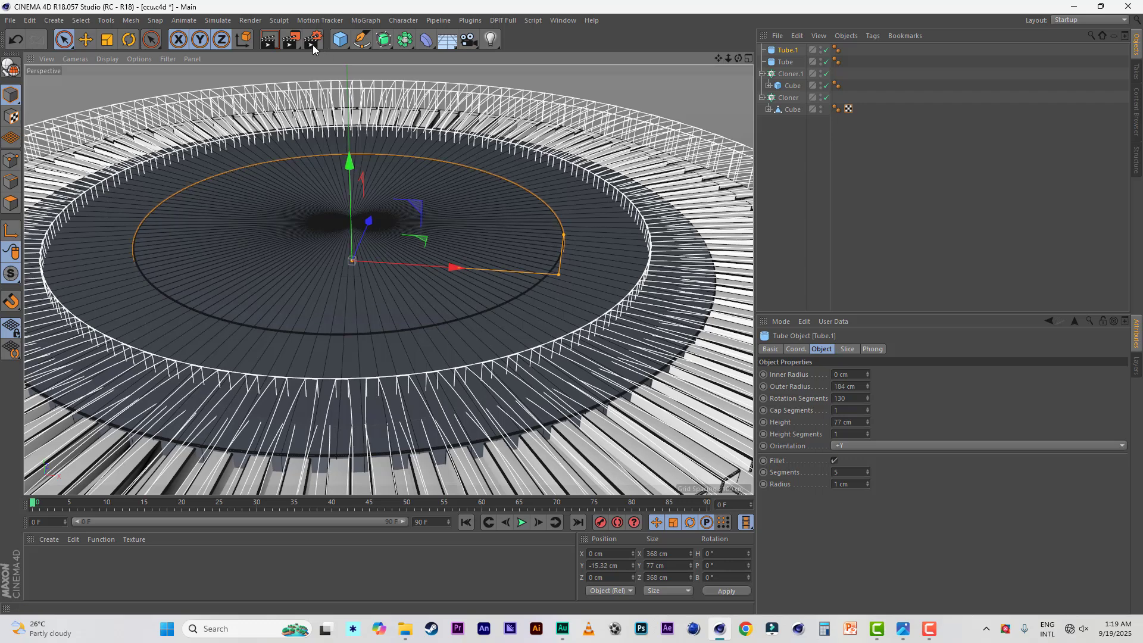
left_click(276, 44)
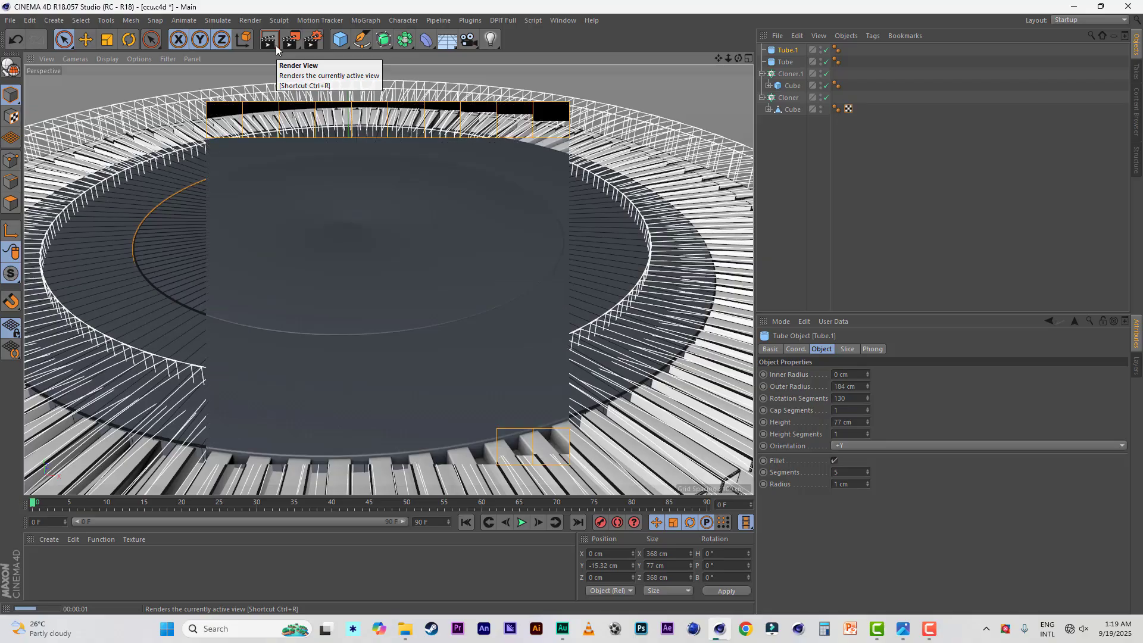
left_click(485, 328)
scroll(582, 304, "down", 4)
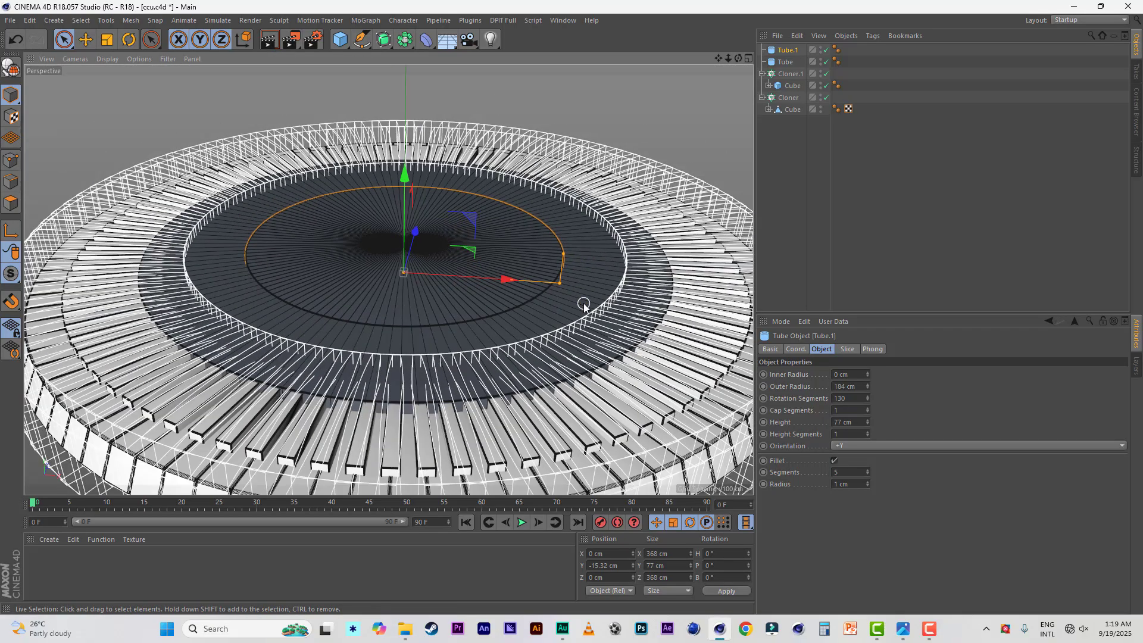
Create a new material with a red color at 100% saturation and preview it as Double Torus (Soft Shadow)
mouse_move(719, 58)
left_mouse_down()
mouse_move(687, 57)
mouse_move(718, 56)
left_mouse_up()
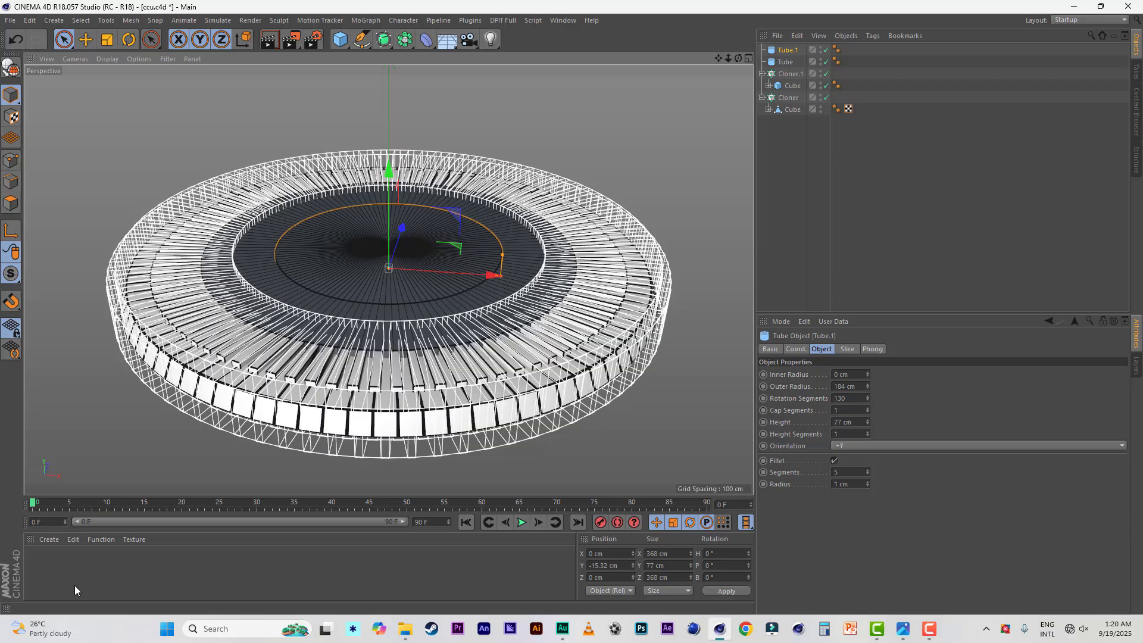
double_click(57, 575)
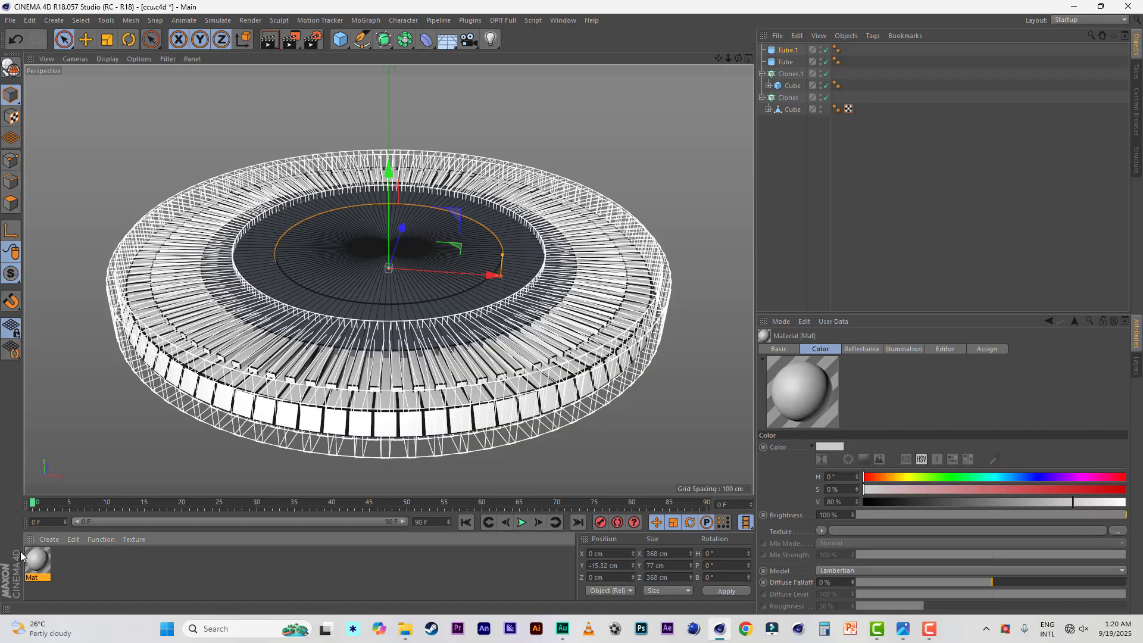
double_click(38, 563)
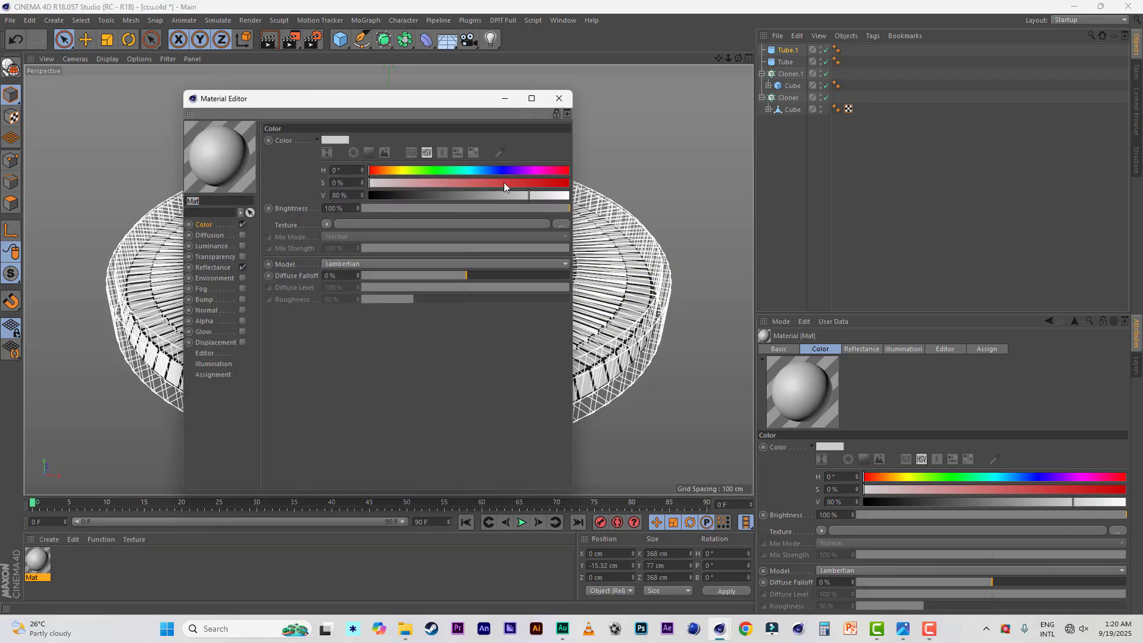
left_click_drag(534, 182, 699, 191)
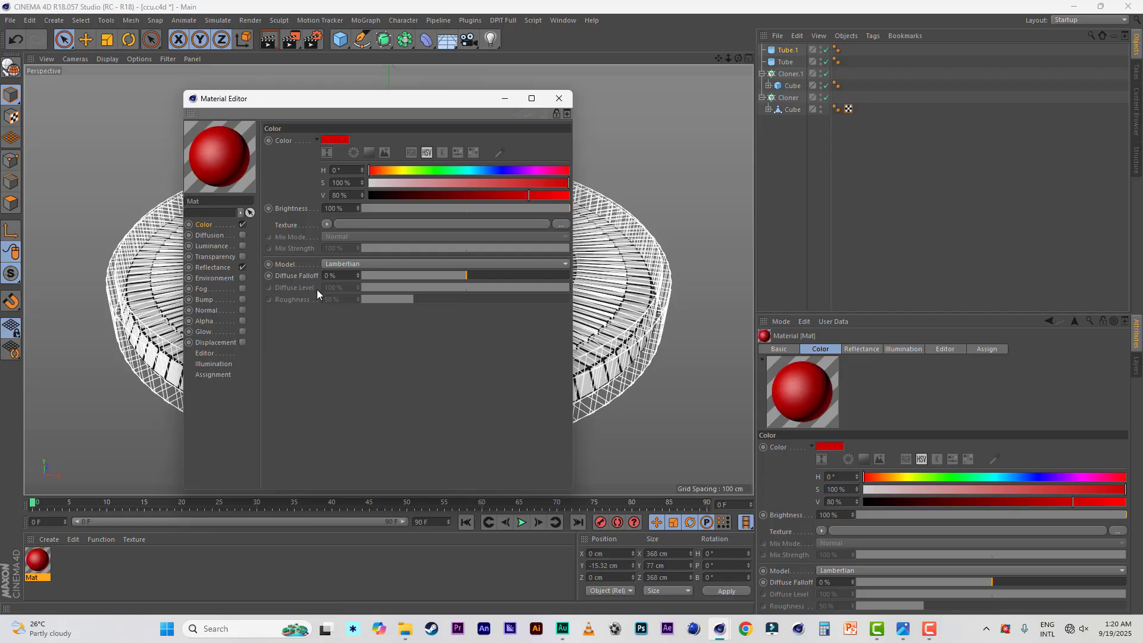
right_click(211, 161)
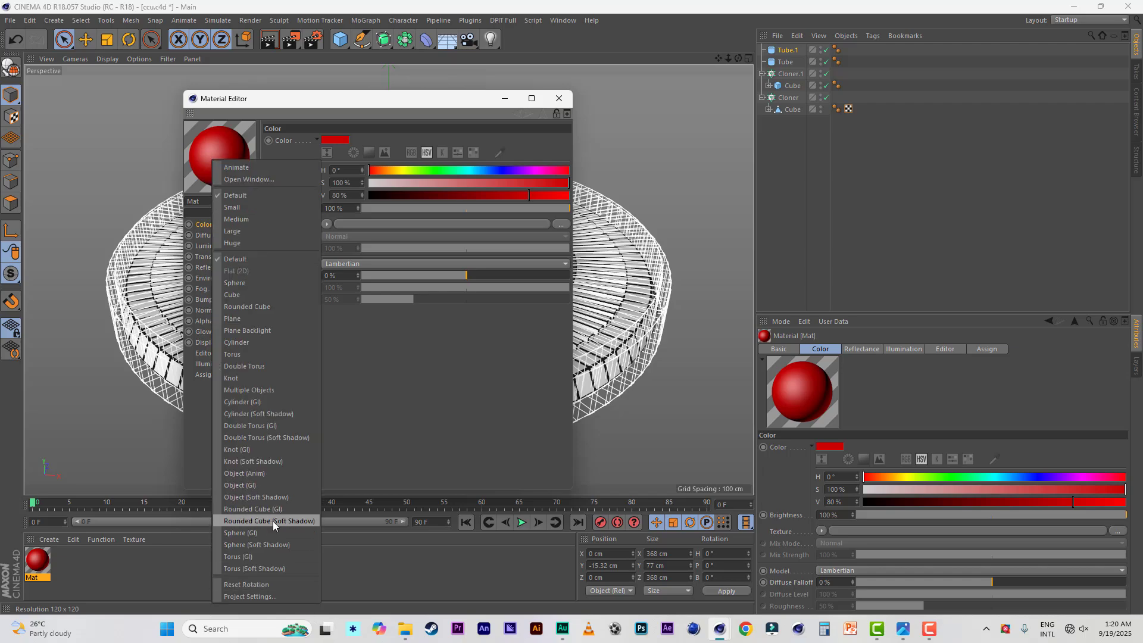
left_click(284, 437)
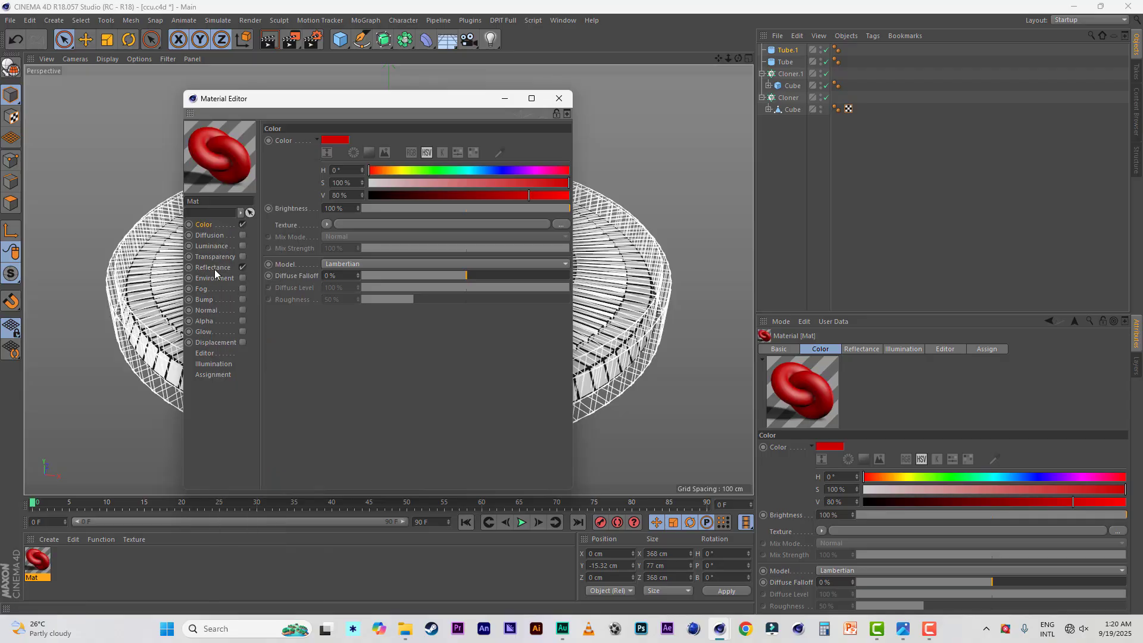
Change the red material's specular layer to Reflection (Legacy) with 0% roughness and 15% reflection strength, and close its editor
left_click(214, 269)
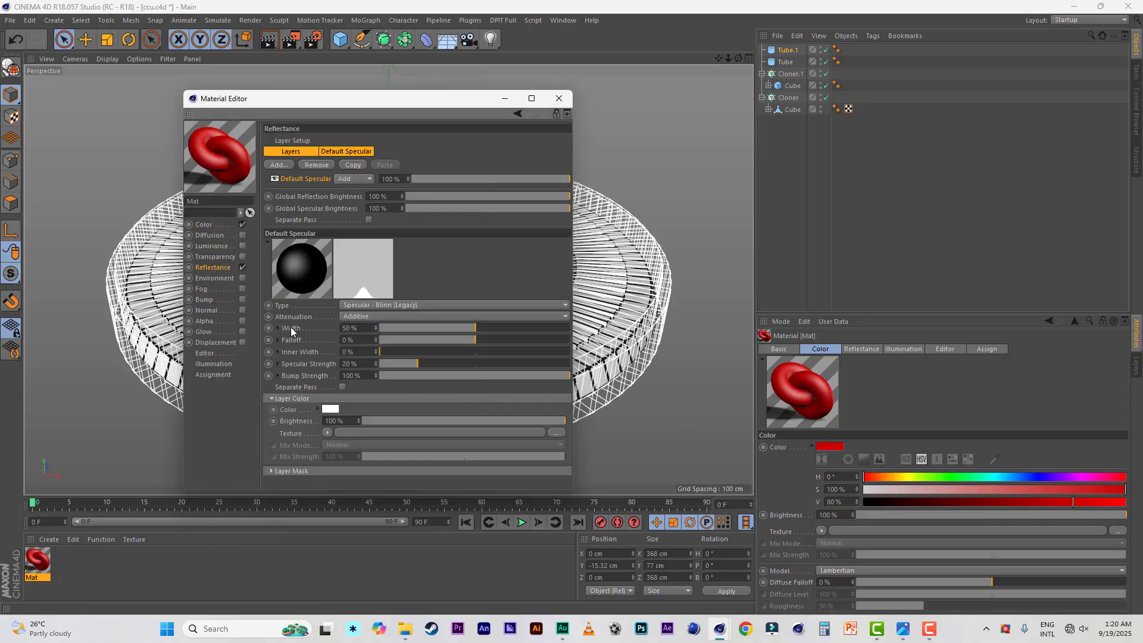
left_click(397, 305)
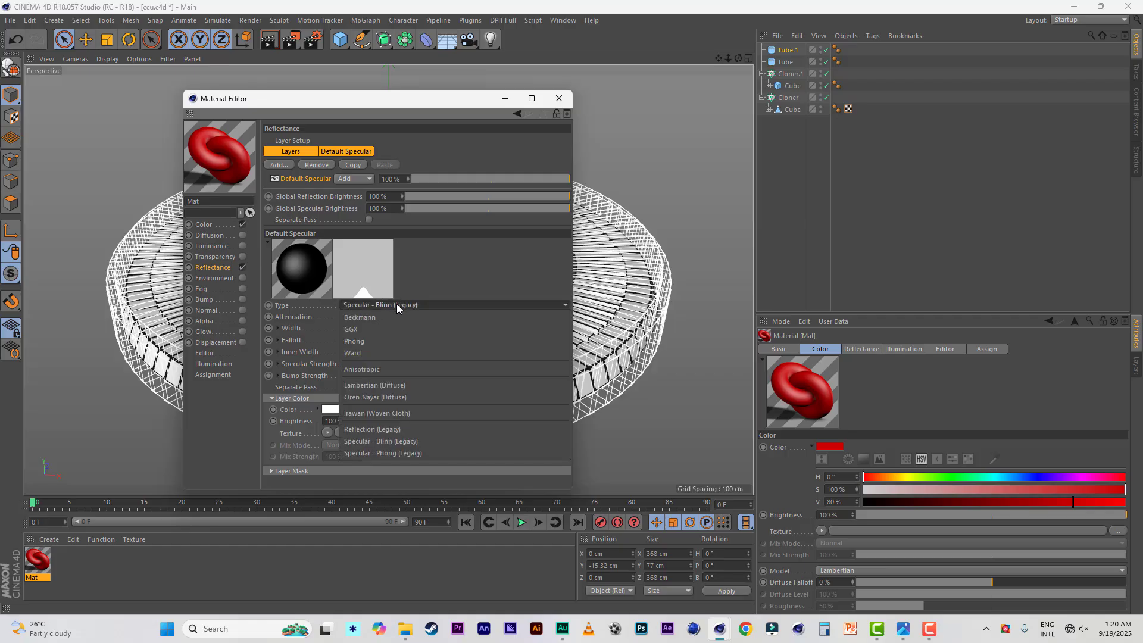
left_click(410, 428)
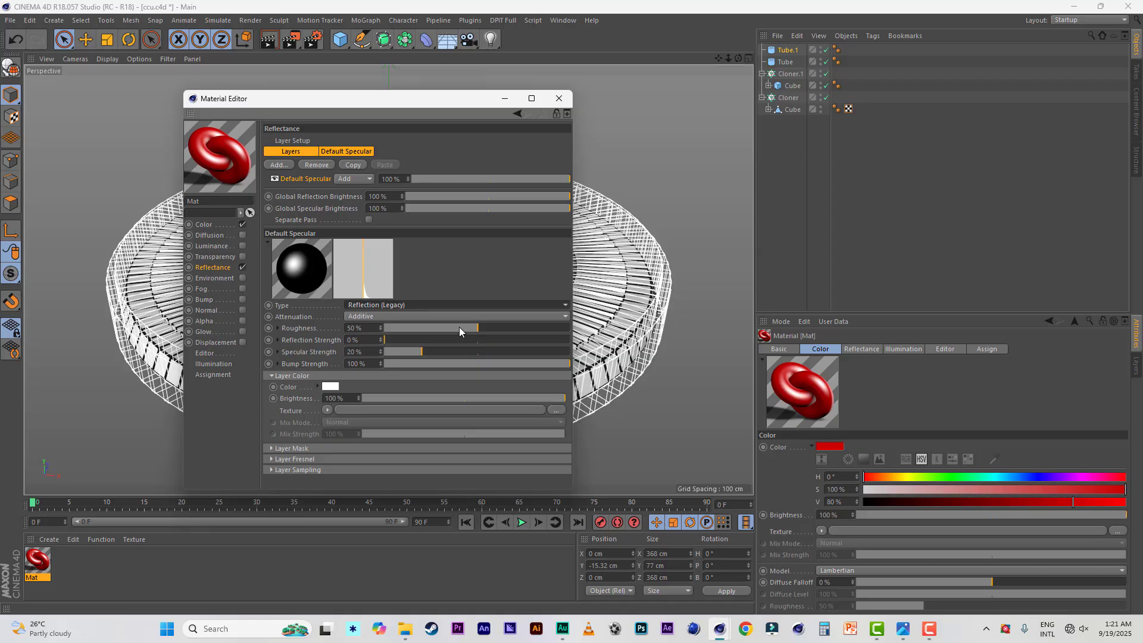
left_click_drag(459, 328, 416, 340)
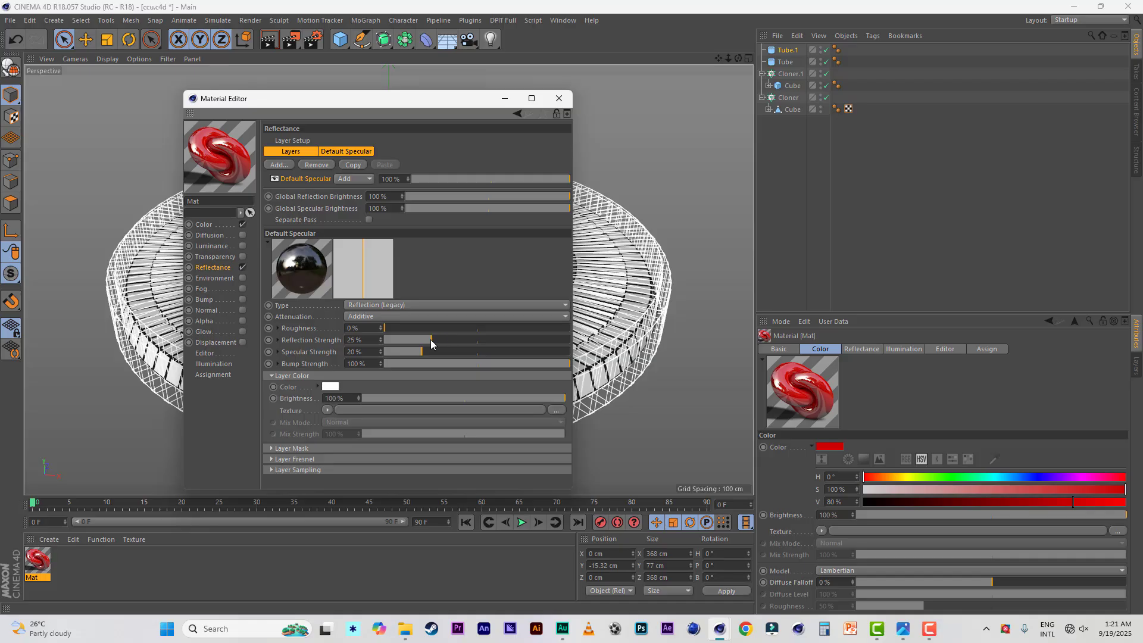
left_click_drag(431, 340, 413, 343)
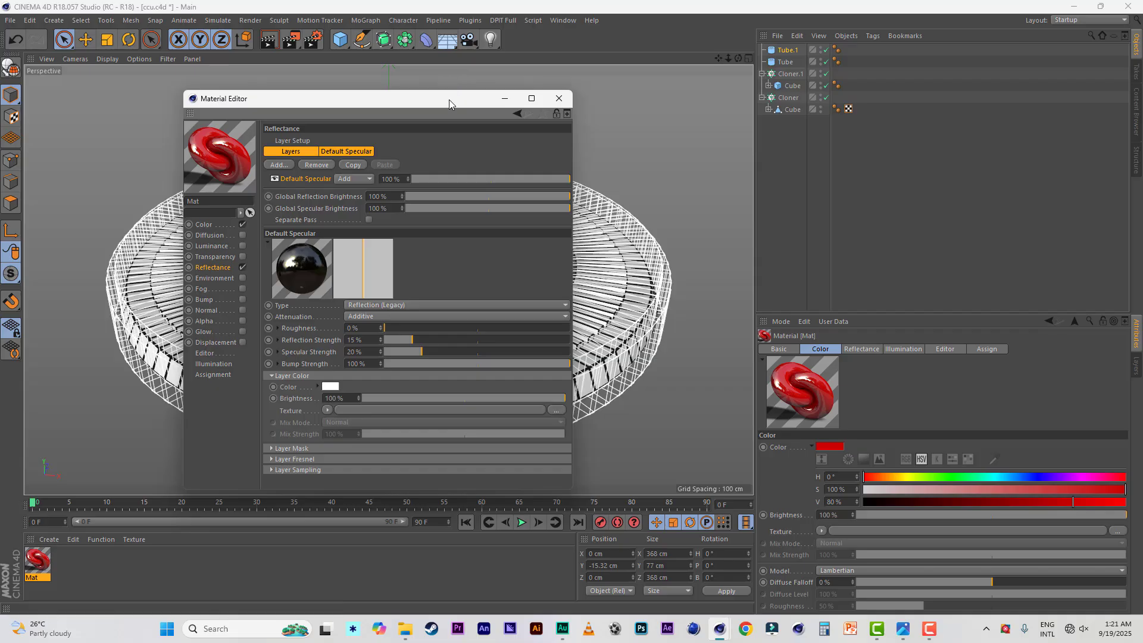
left_click_drag(454, 98, 460, 73)
left_click(563, 74)
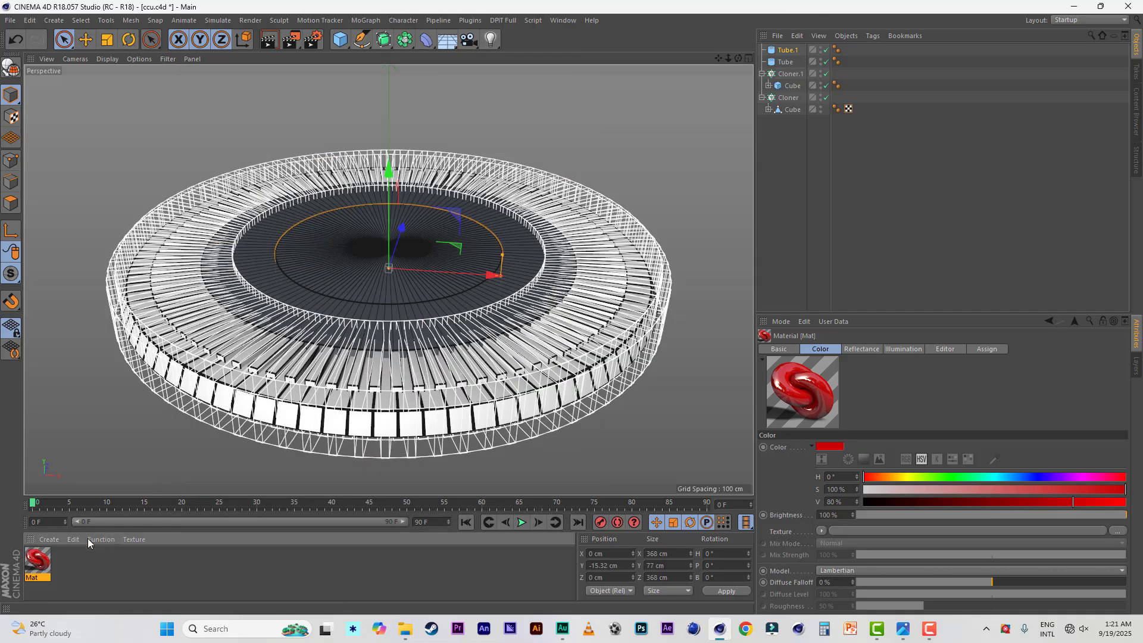
Duplicate the red material, naming the copy "yellow" and the original "red"
left_click_drag(39, 561, 71, 577, "ctrl")
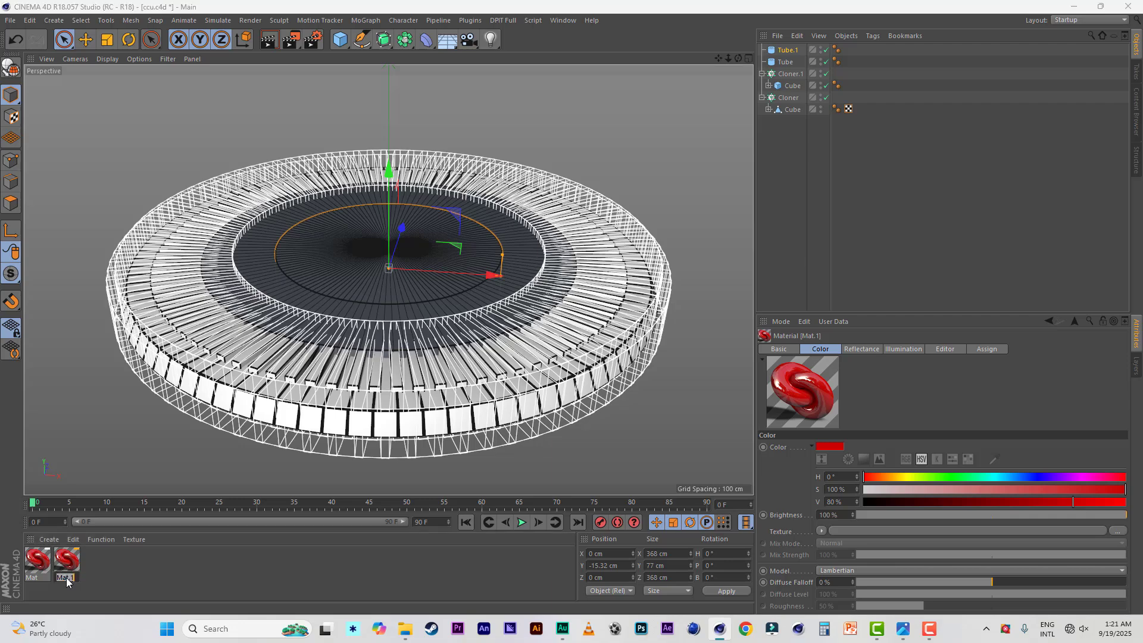
type("ye")
key("Return")
type("llow")
key("Return")
double_click(37, 578)
type("red")
key("Return")
Change the yellow material's color to a hue of 44° with brightness value at about full, and close its editor
double_click(66, 565)
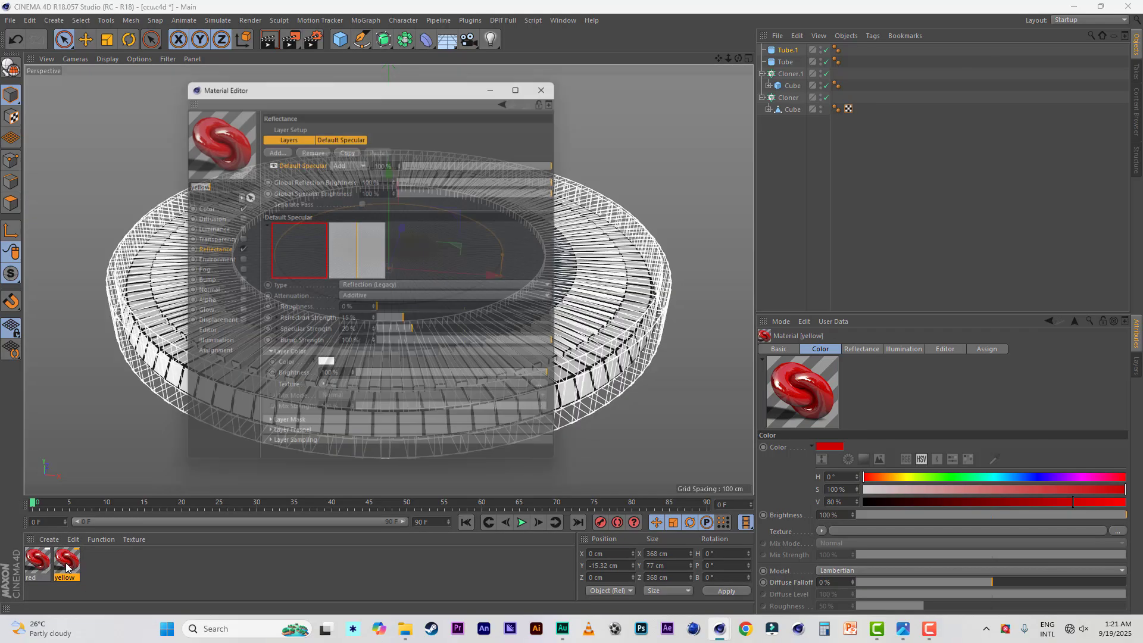
left_click(207, 208)
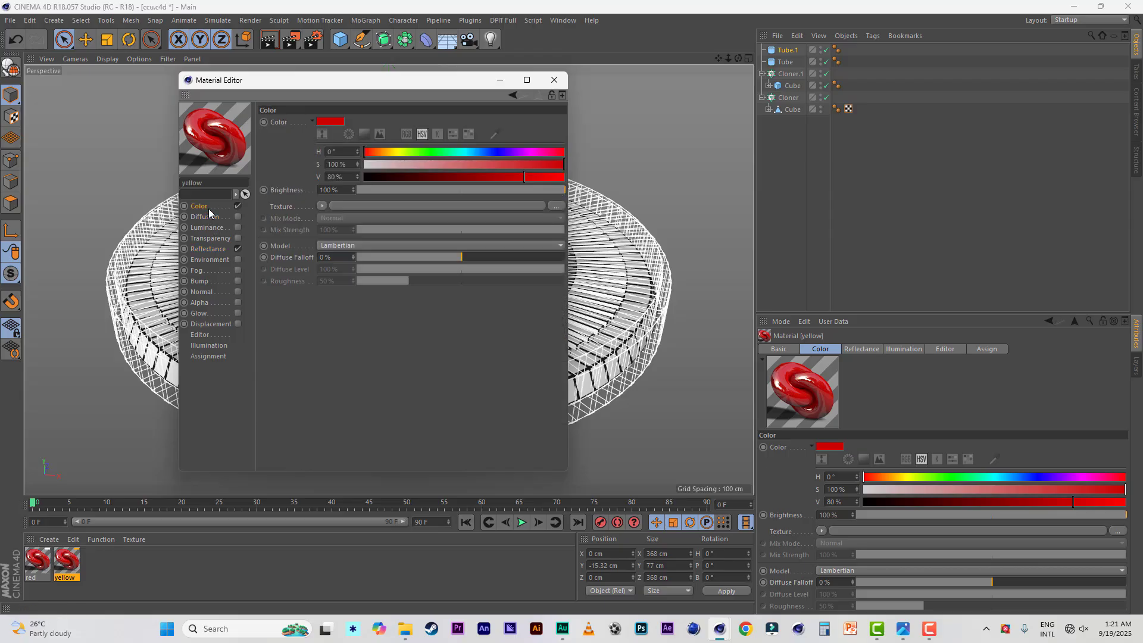
left_click(389, 153)
left_click_drag(525, 176, 573, 177)
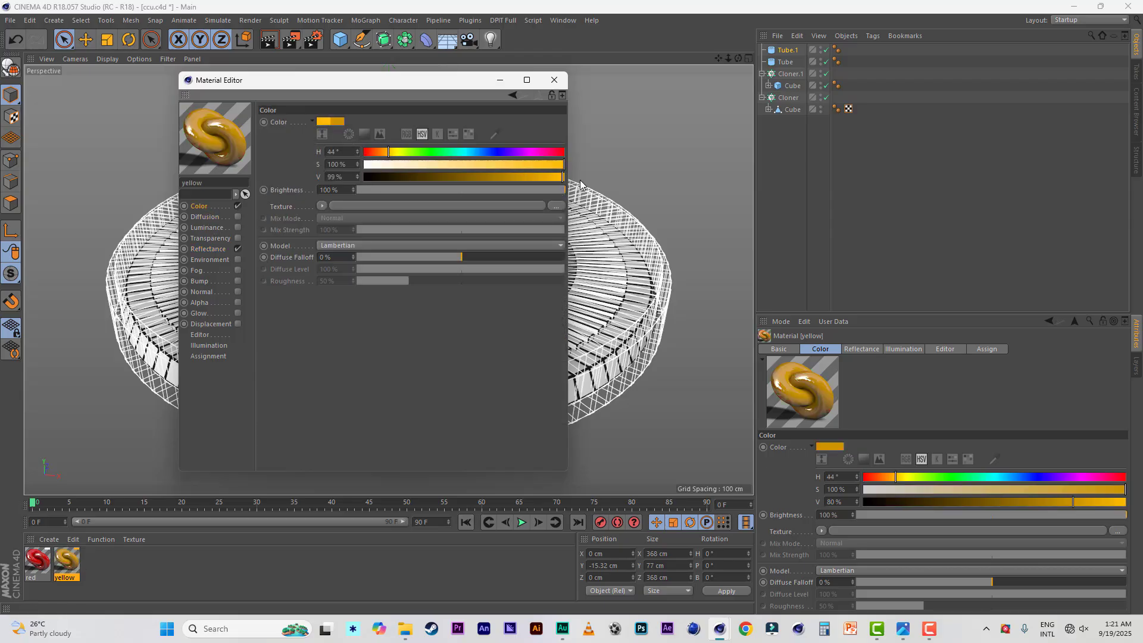
left_click(553, 81)
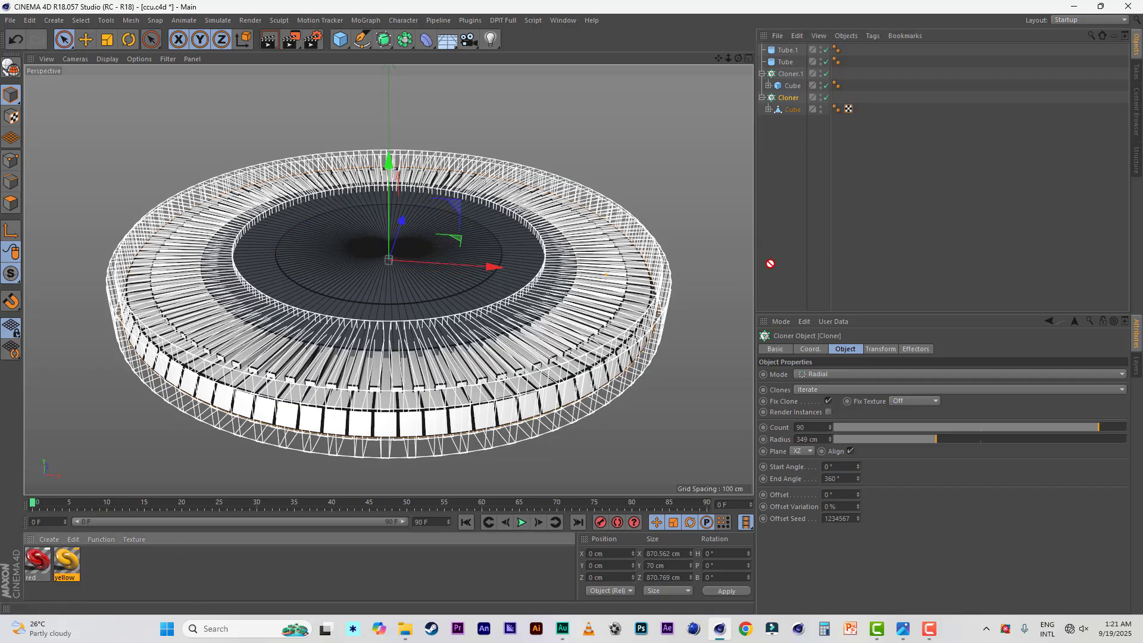
Apply the yellow material to the outer Cloner and the red material to Cloner.1, then render the view and save the scene
left_click_drag(784, 123, 797, 101)
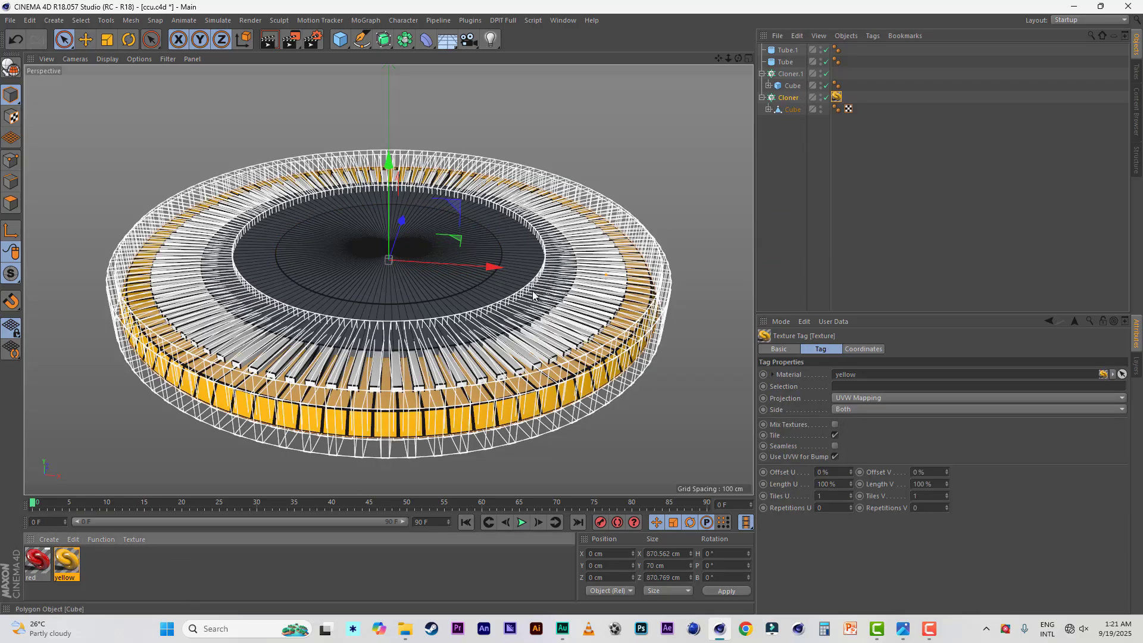
left_click_drag(37, 561, 777, 183)
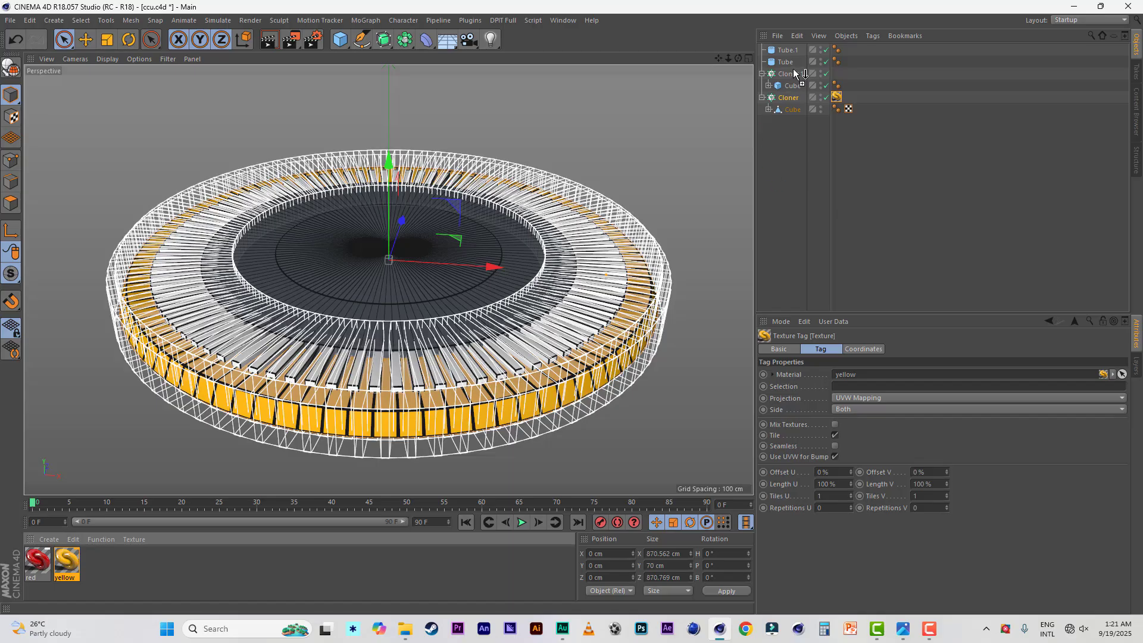
left_click_drag(791, 73, 792, 73)
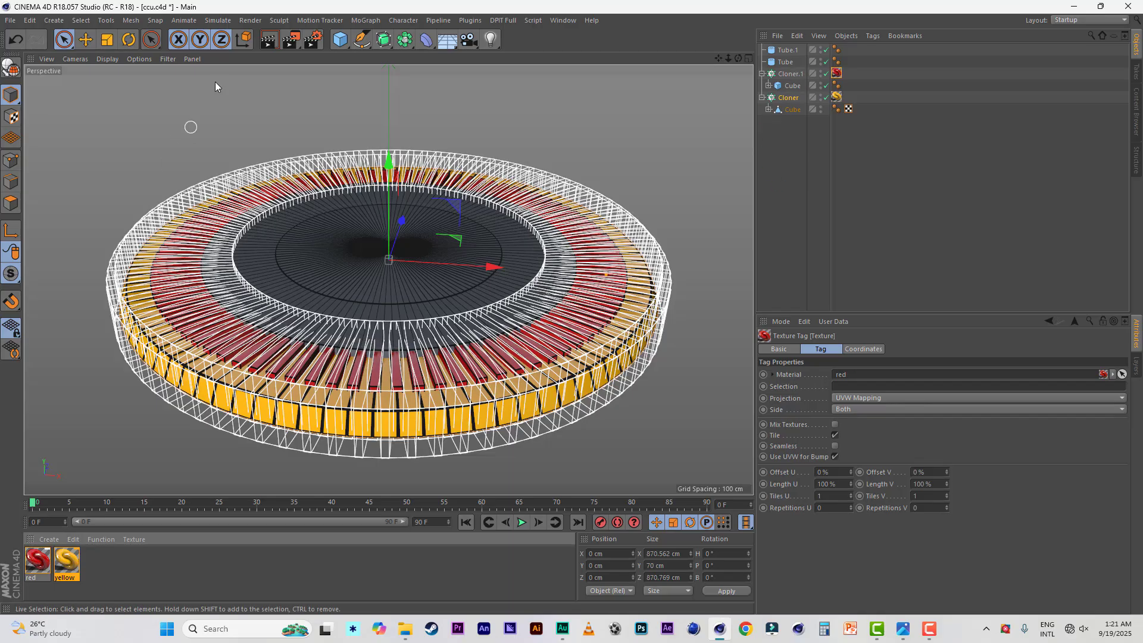
left_click(273, 49)
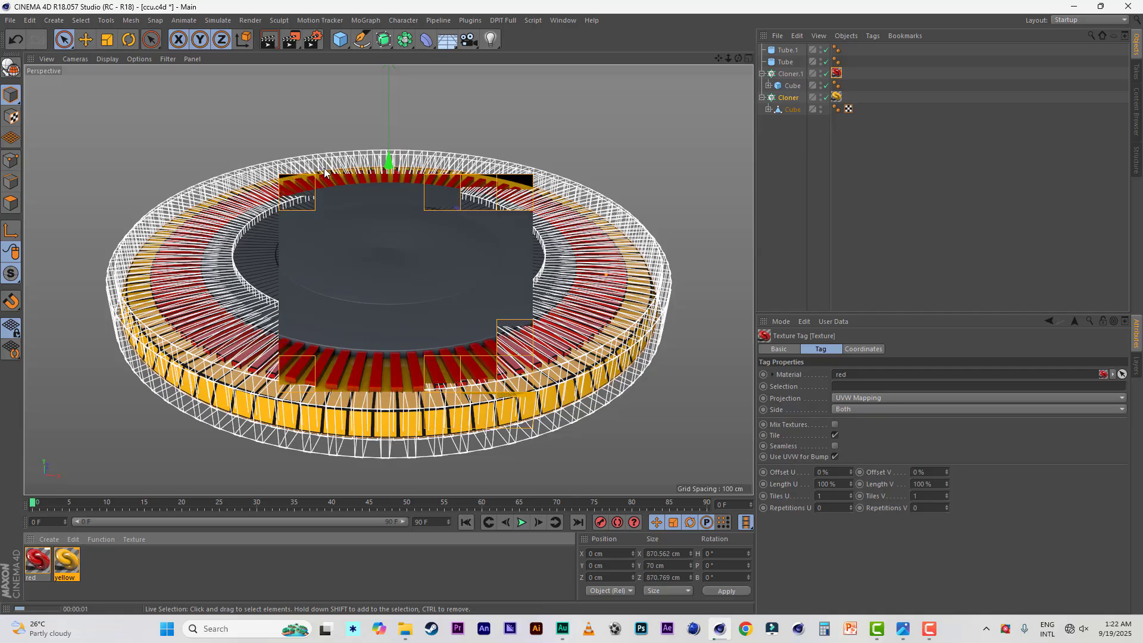
key("ctrl+s")
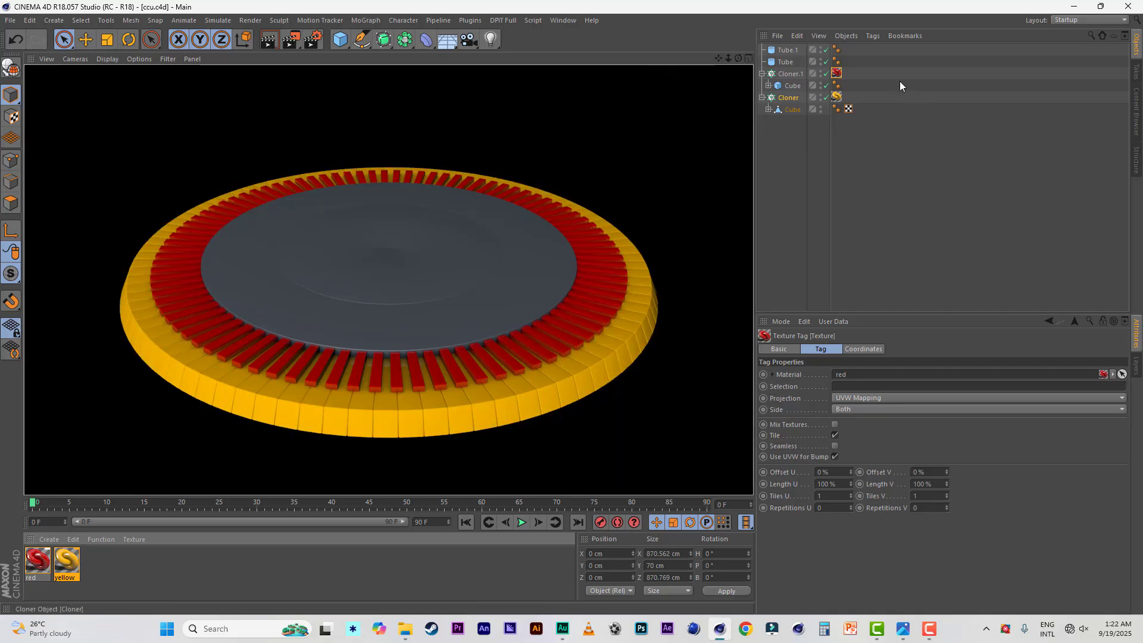
Duplicate the smaller tube and set the copy's outer radius to 287 cm and inner radius to 198 cm
left_click(775, 51)
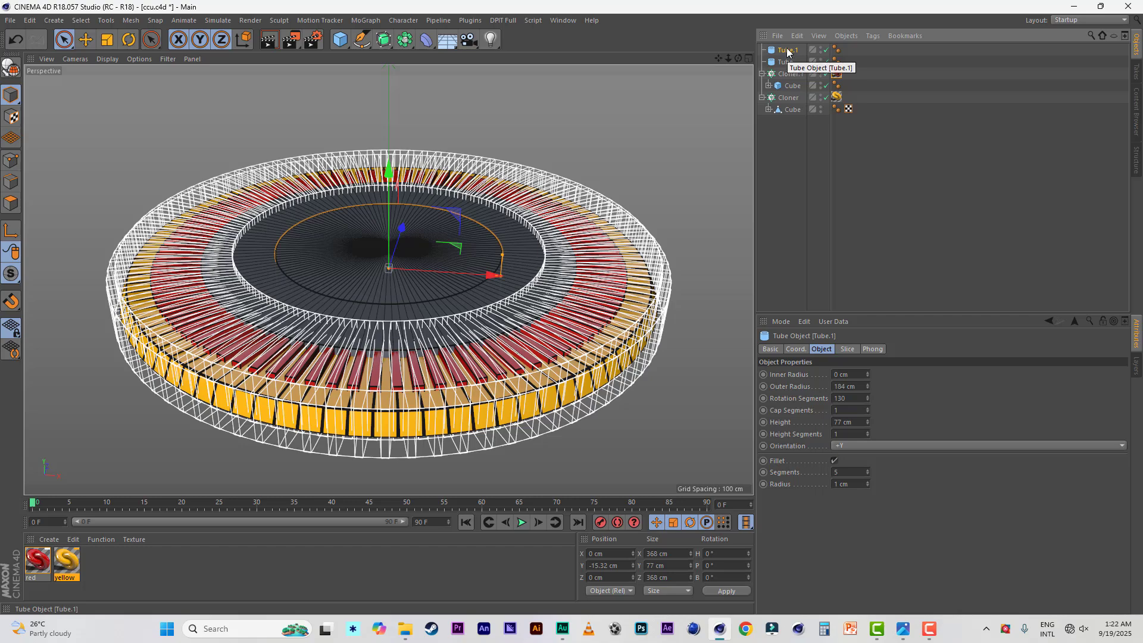
left_click_drag(786, 48, 786, 51, "ctrl")
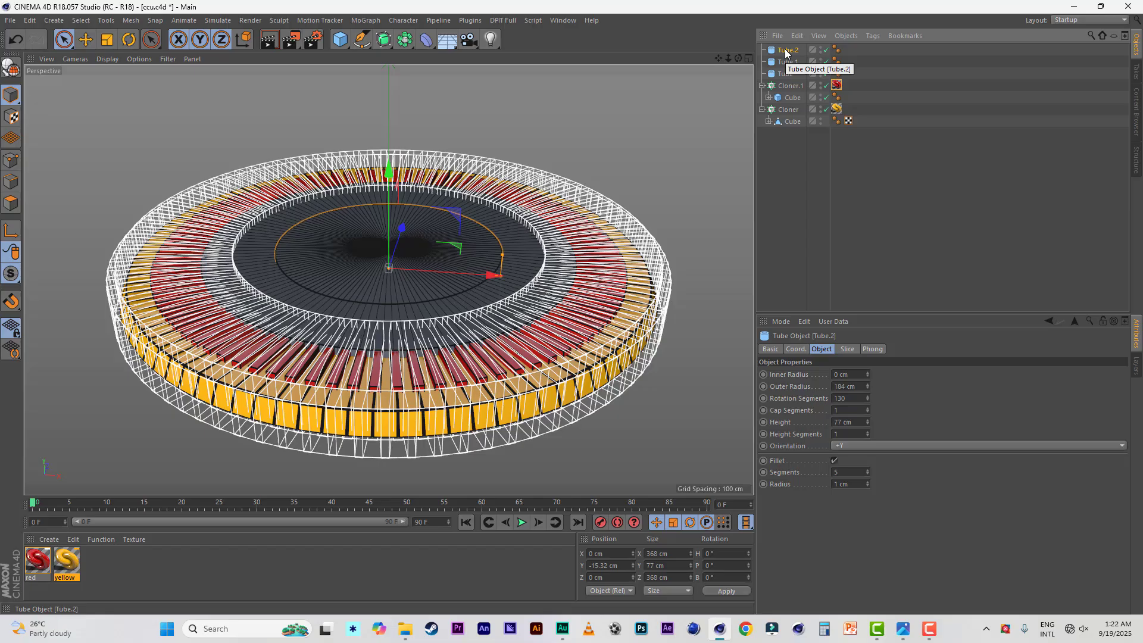
left_click(860, 373)
type("1")
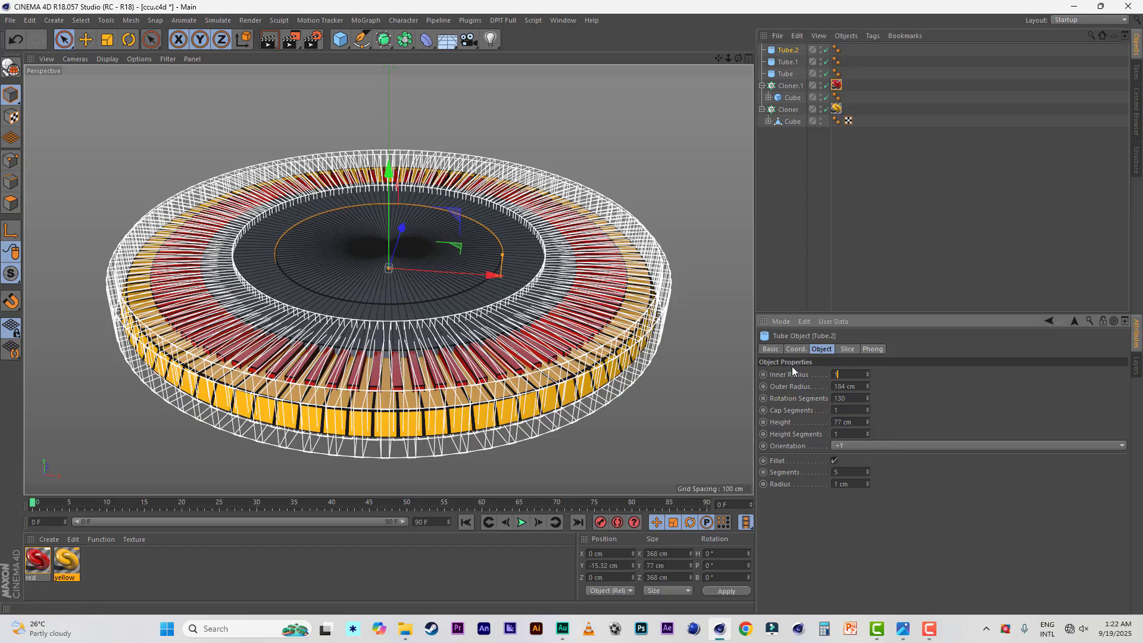
type("84")
key("Return")
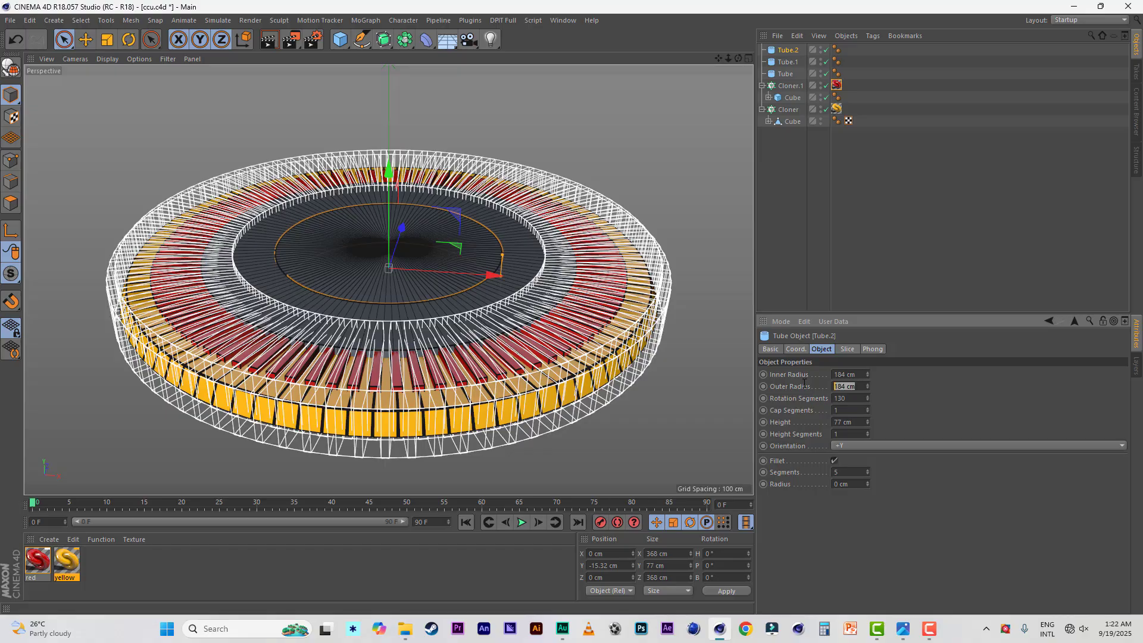
type("287")
key("Return")
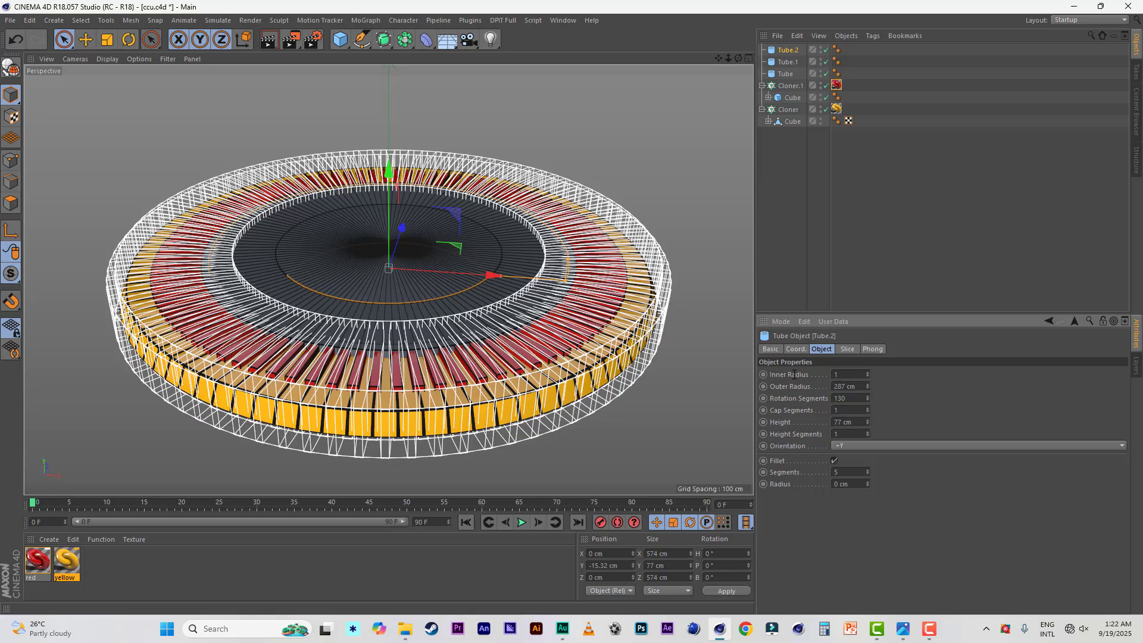
type("198")
key("Return")
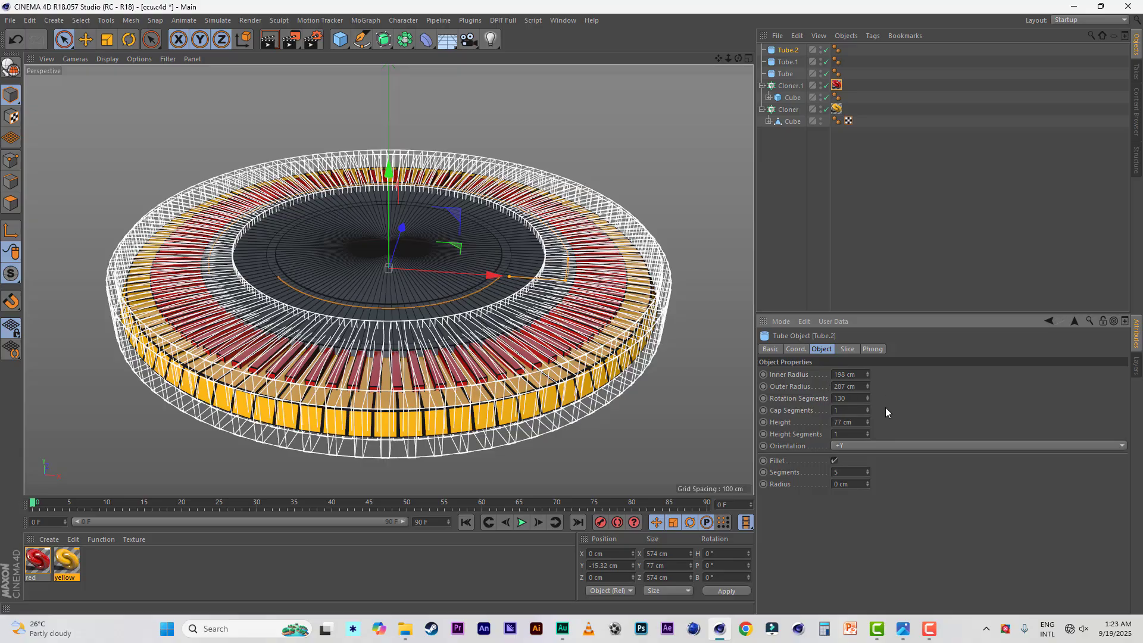
Set the new tube to 15 rotation segments and 0 cm height, and turn off its fillet
type("15")
key("Return")
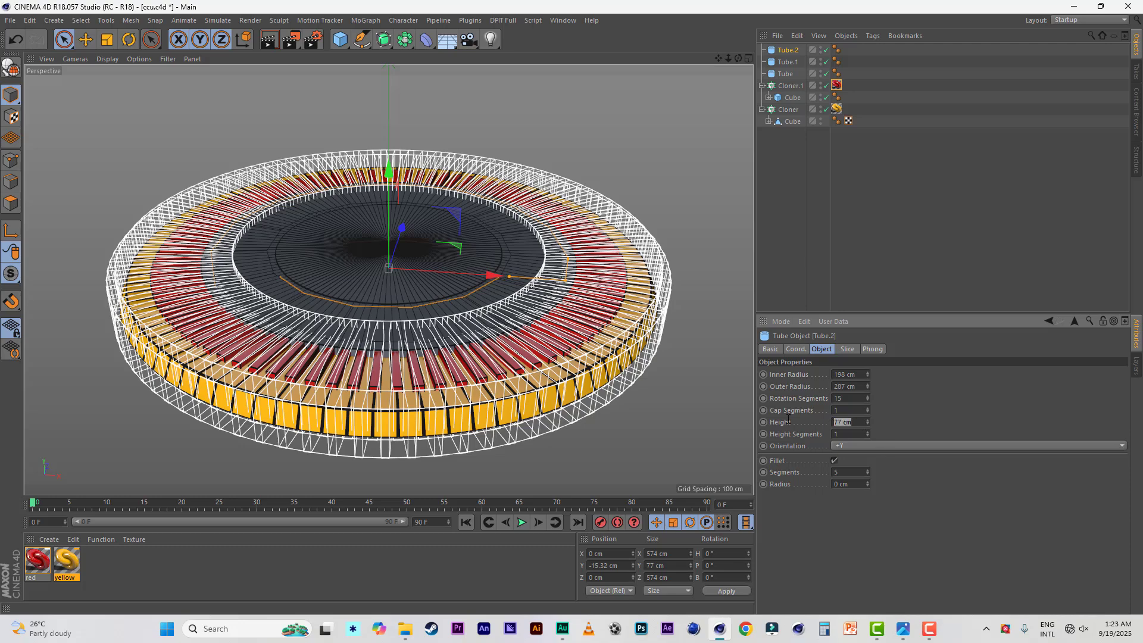
type("0")
key("Return")
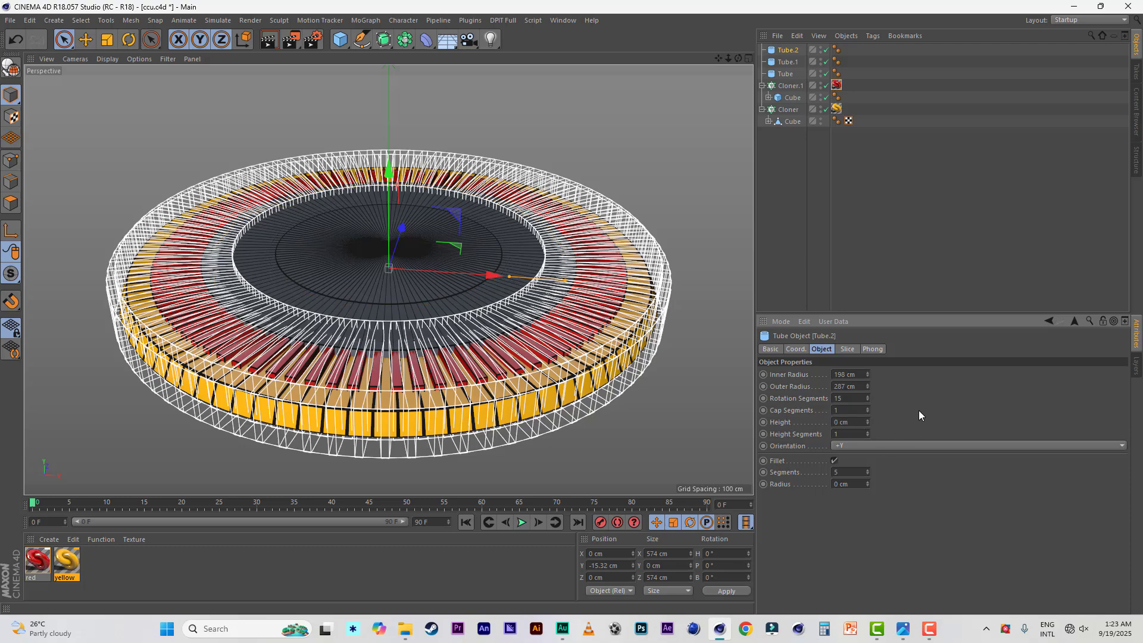
left_click(834, 461)
Slice the new tube from 57° to 264°
left_click(846, 349)
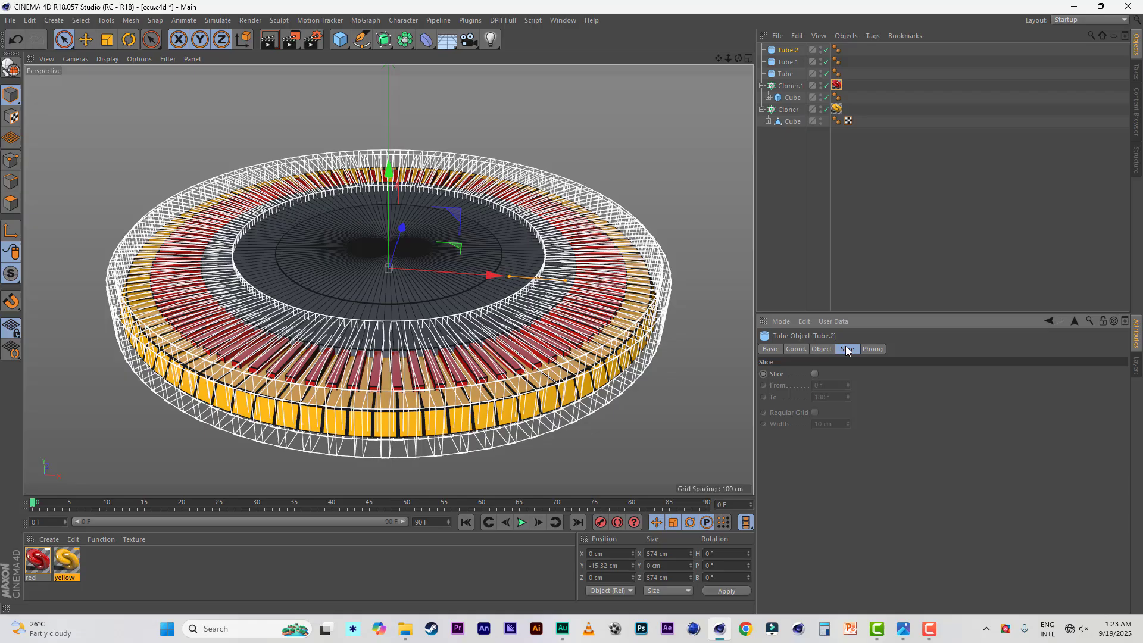
left_click(815, 374)
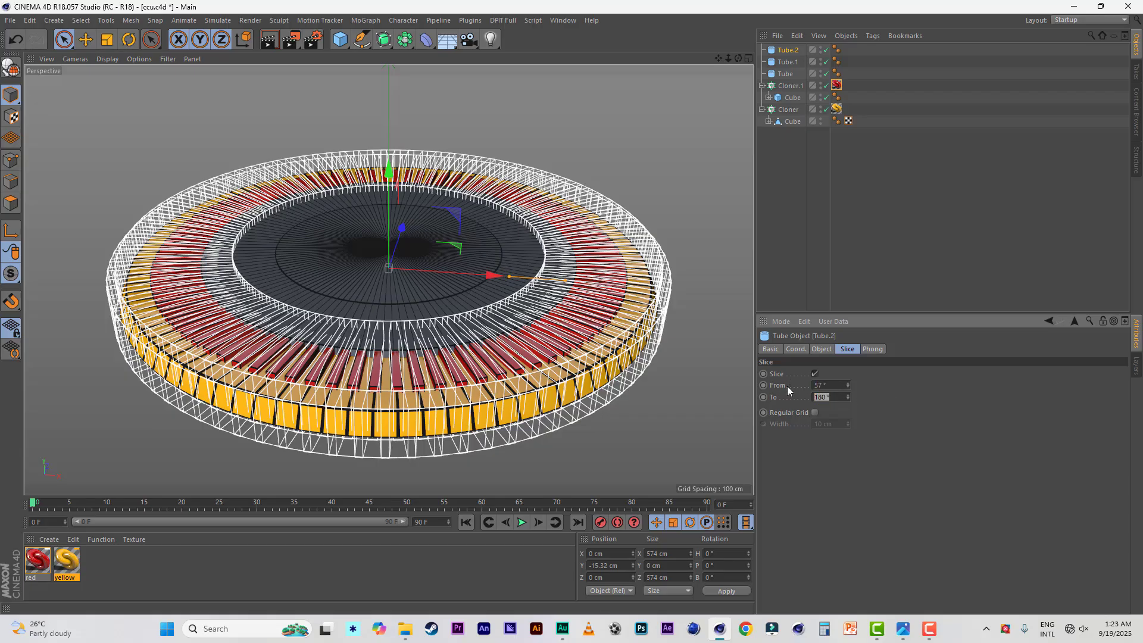
type("264")
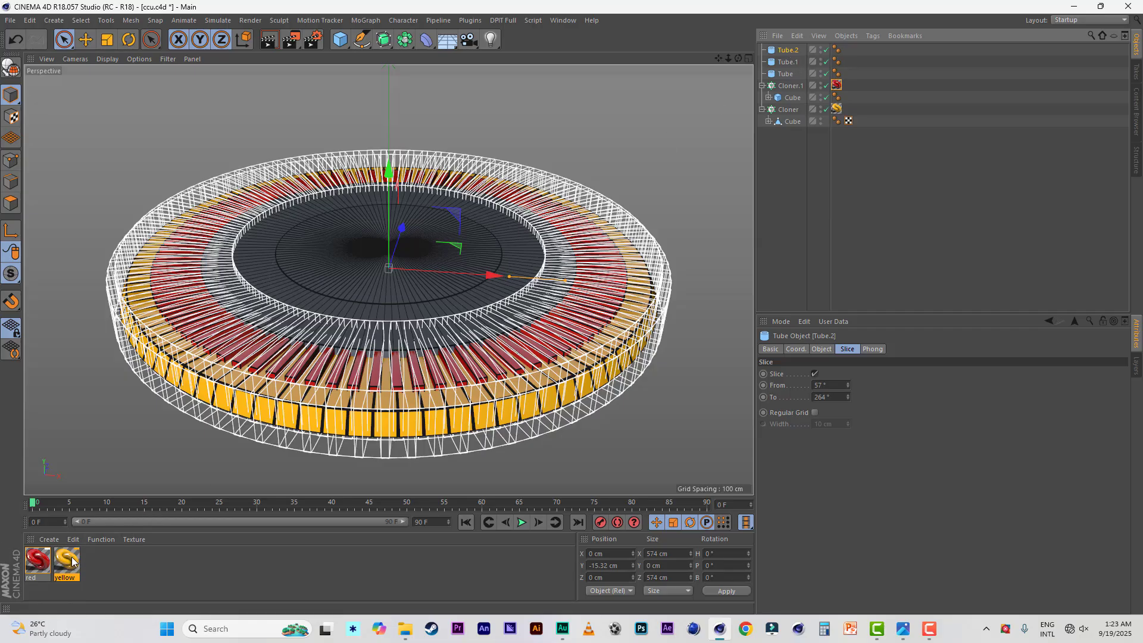
Apply the yellow material to the sliced tube, raise it to about 23.45 cm in Y and render the view
left_click_drag(71, 560, 785, 52)
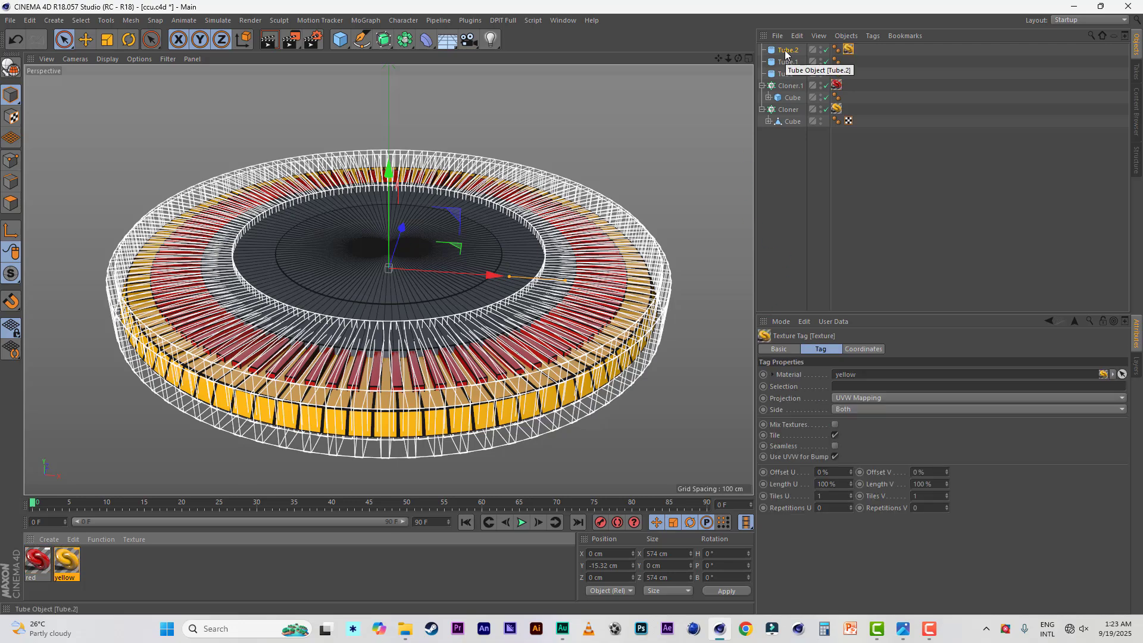
left_click(785, 53)
left_click_drag(388, 172, 387, 147)
scroll(407, 183, "up", 3)
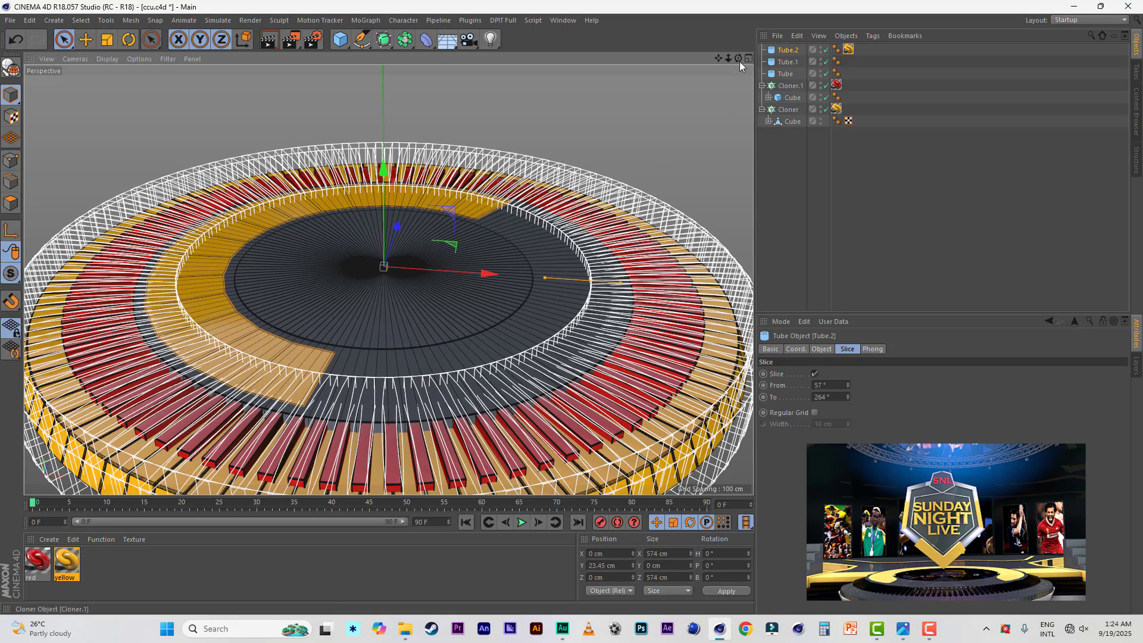
left_click_drag(718, 59, 773, 39)
left_click(269, 44)
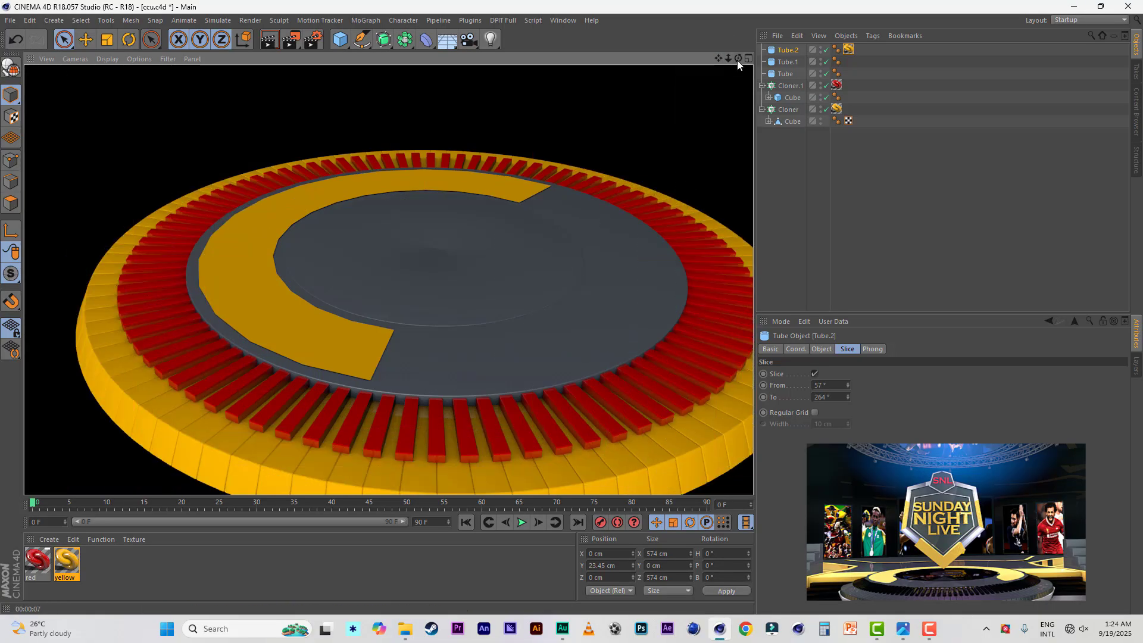
Lower the sliced tube slightly to about 22.7 cm in Y and render the view to check it
mouse_move(737, 60)
left_mouse_down()
mouse_move(738, 78)
mouse_move(738, 55)
mouse_move(750, 68)
left_mouse_up()
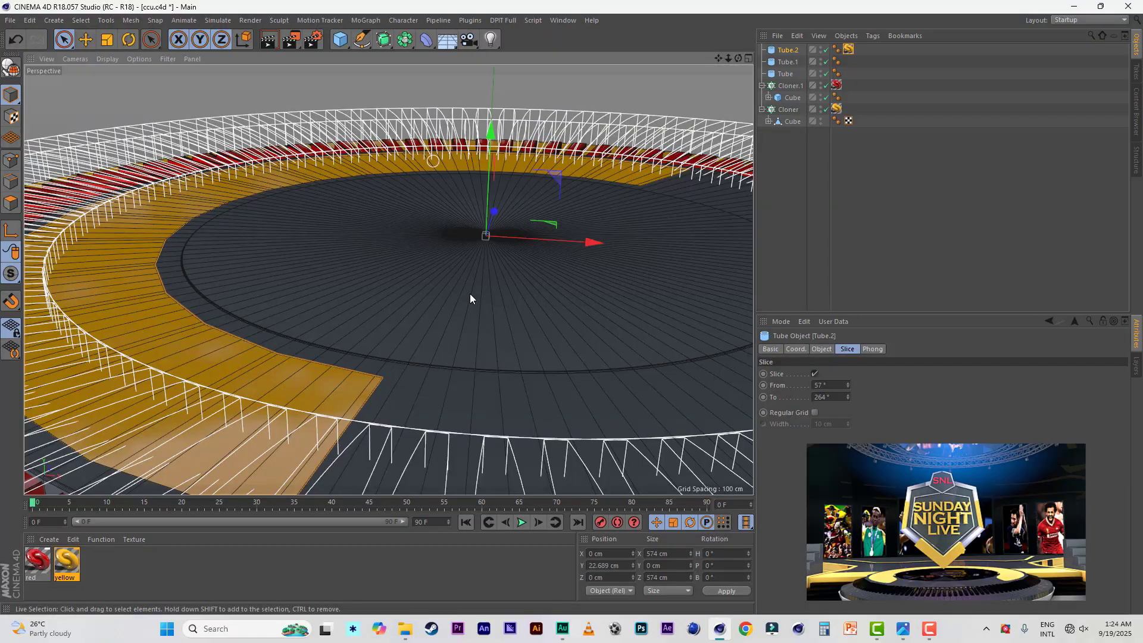
scroll(395, 296, "down", 4)
scroll(398, 296, "down", 2)
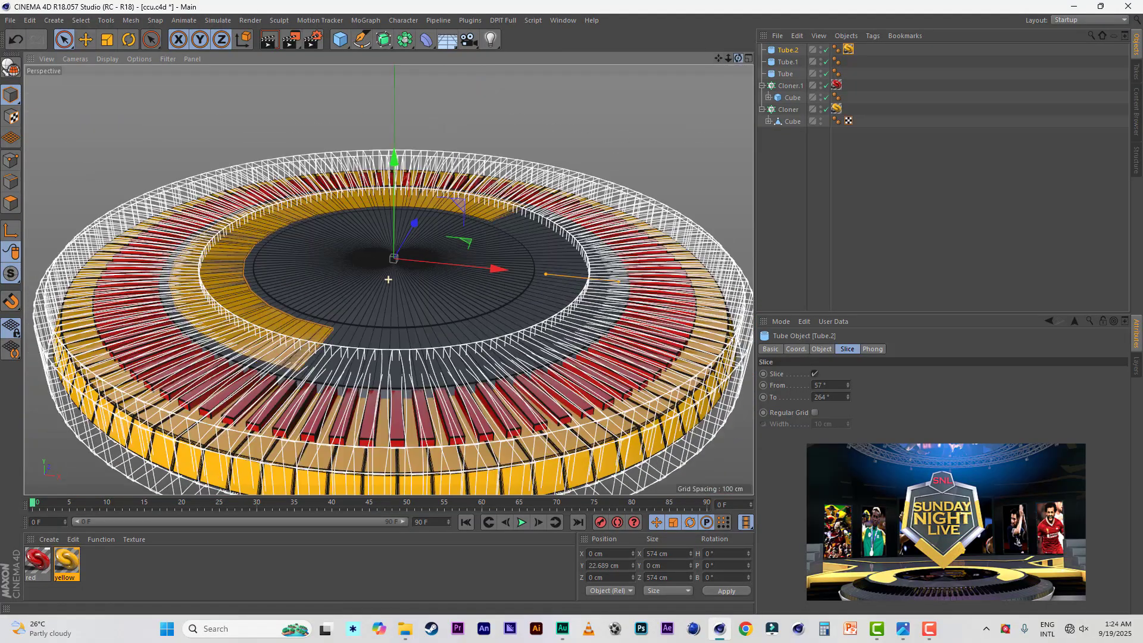
left_click(268, 40)
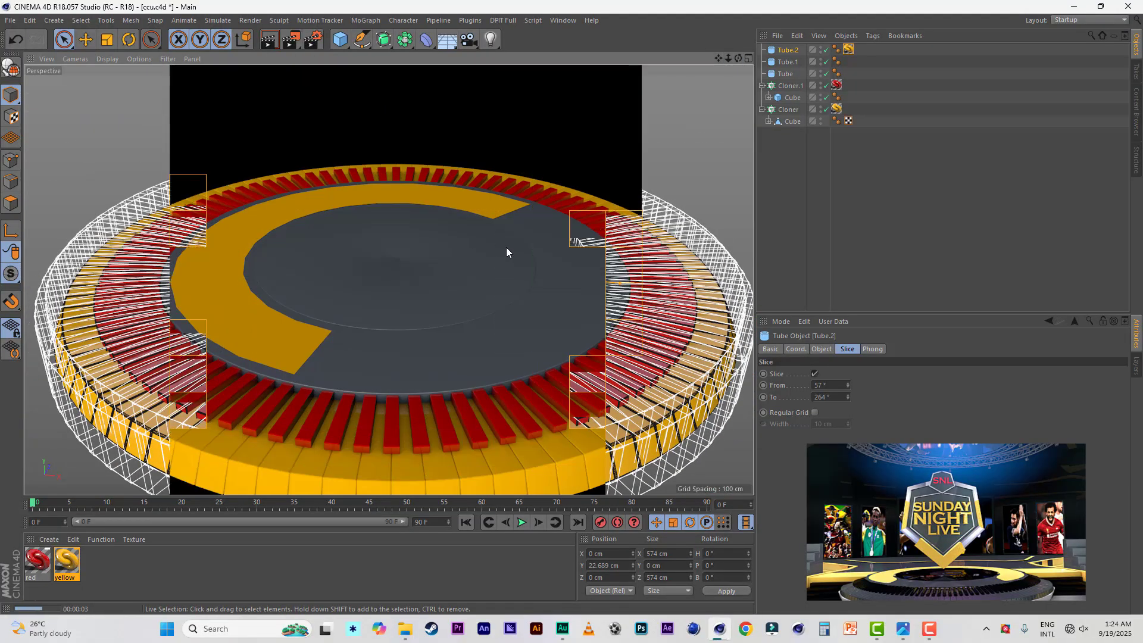
Add a Subdivision Surface, place the sliced tube inside it and render the smoothed shape
left_click(777, 52)
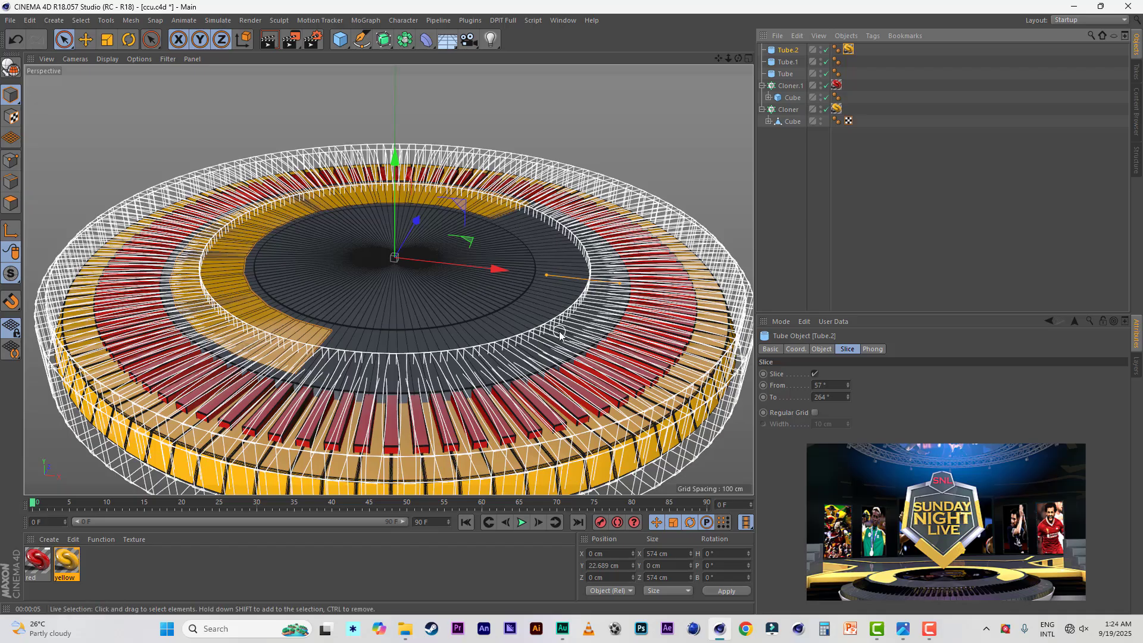
left_click(384, 41)
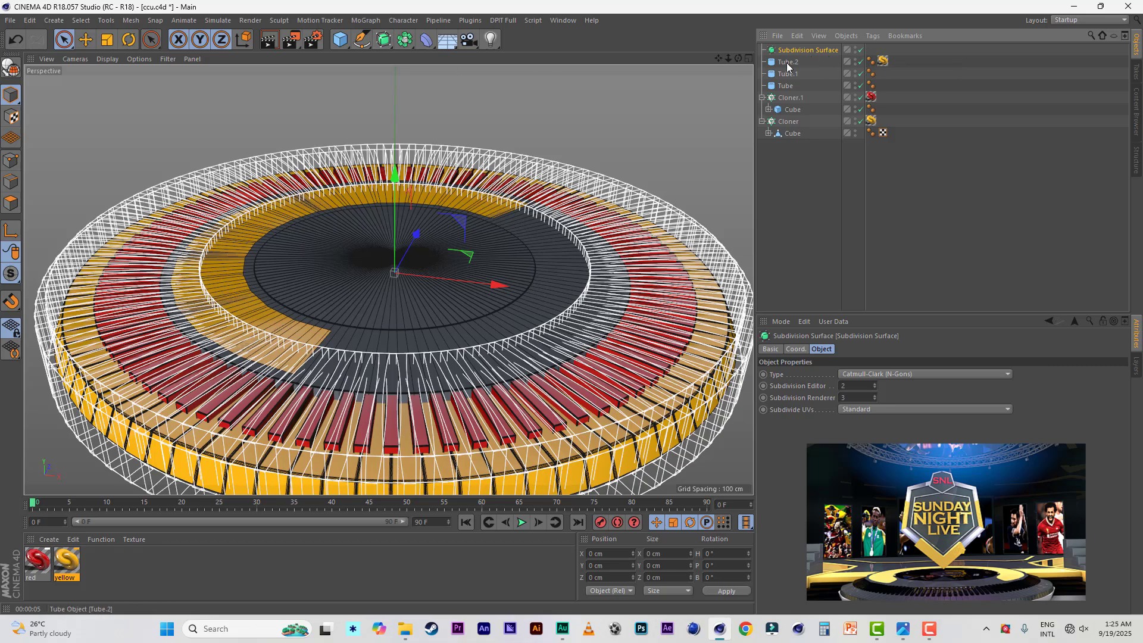
left_click_drag(793, 55, 797, 53)
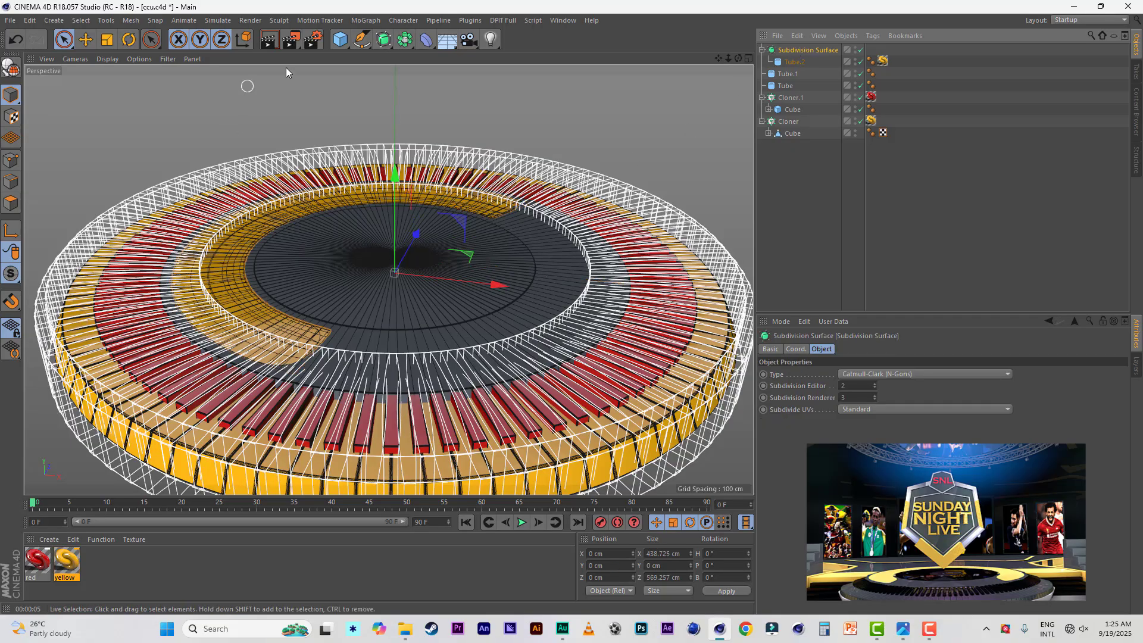
left_click(272, 46)
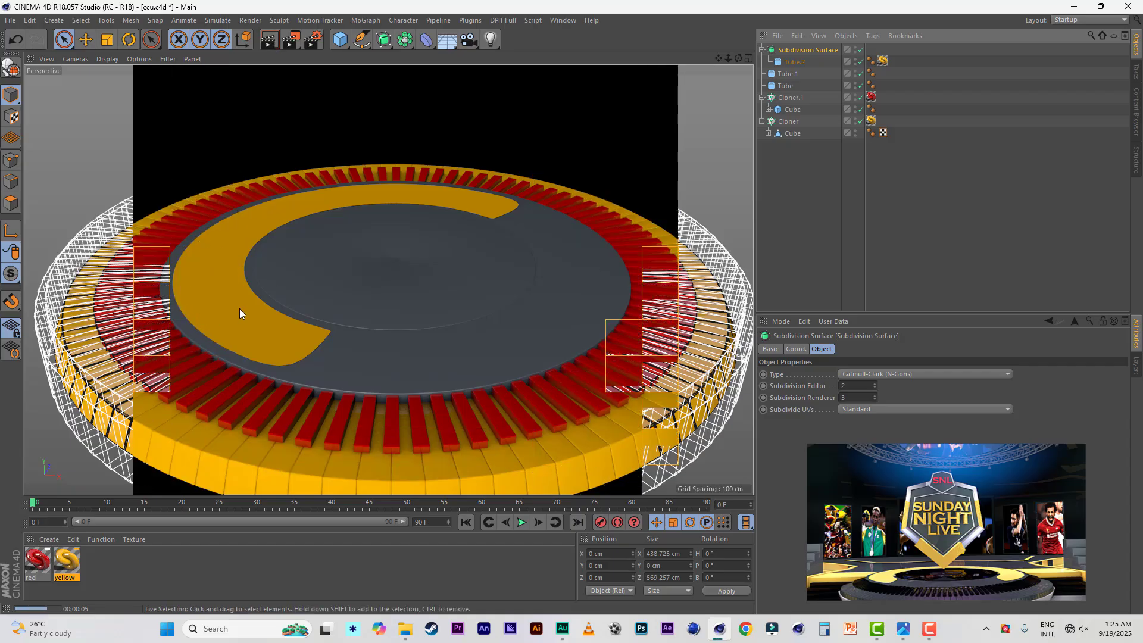
Compare renders of the yellow arc with the Subdivision Surface disabled and enabled again
key("q")
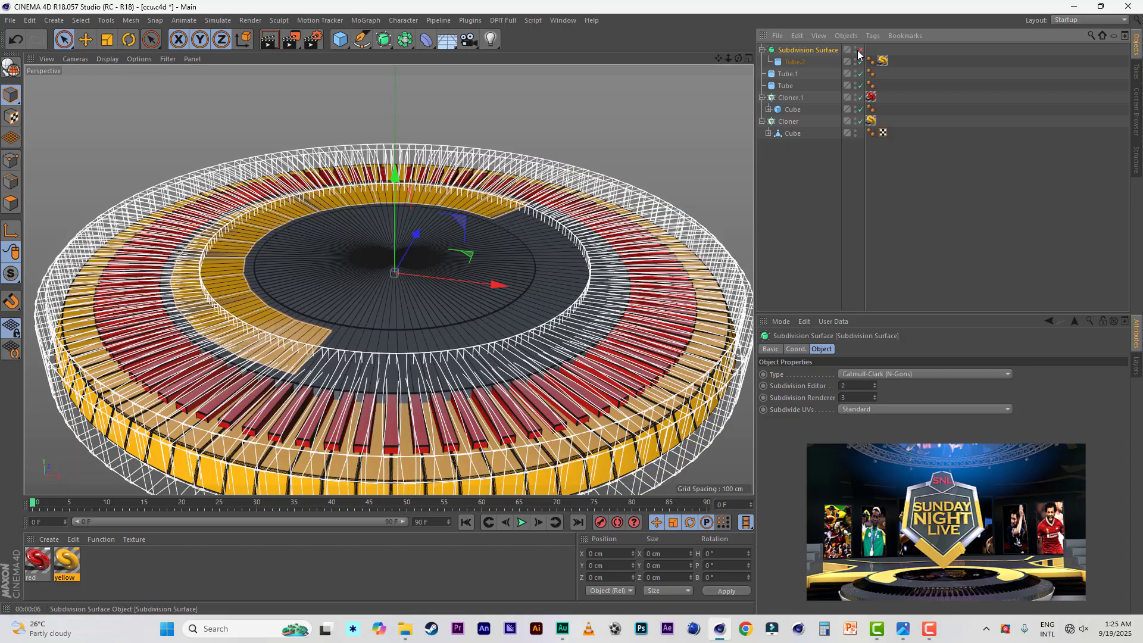
left_click(269, 40)
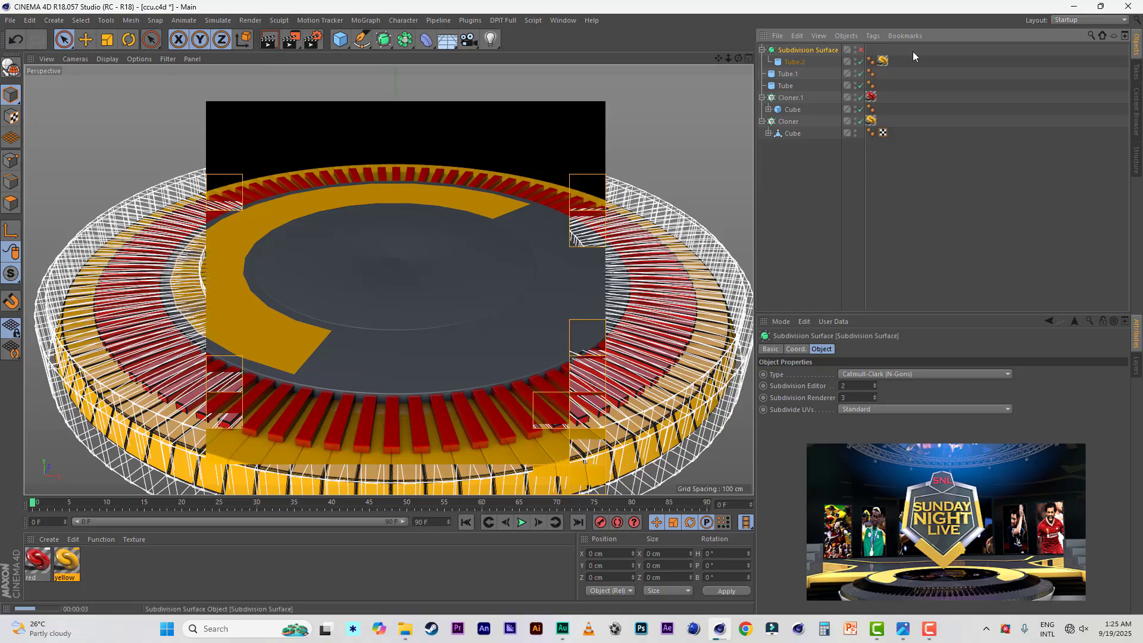
left_click(861, 50)
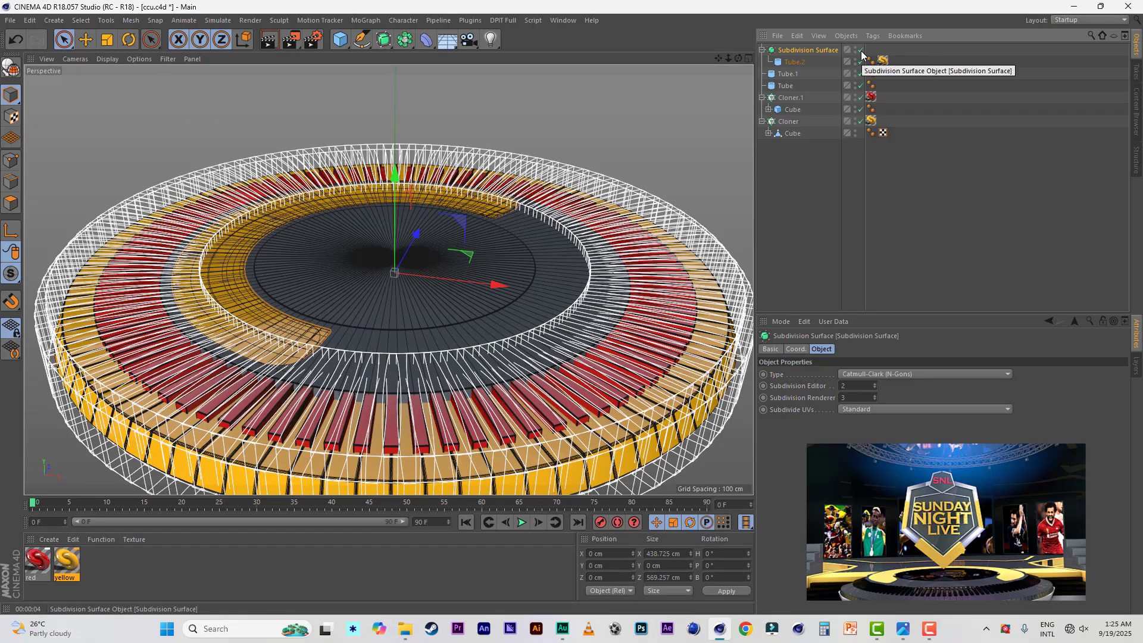
left_click(269, 41)
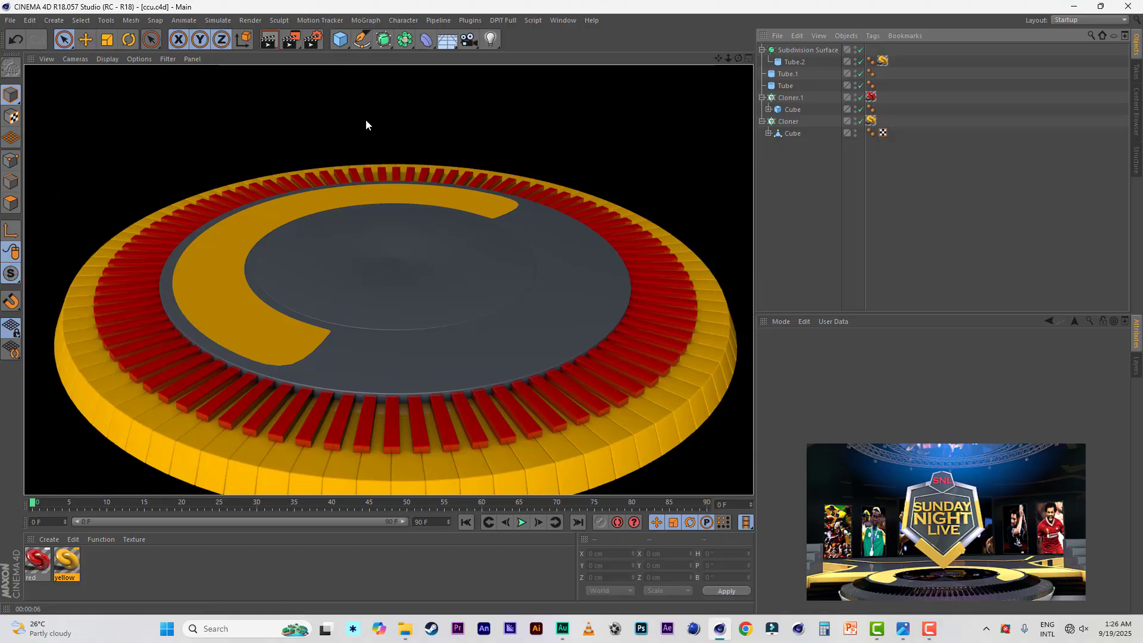
Add a cube at the centre of the round stage and raise it to about 126.1 cm in Y
scroll(469, 185, "down", 4)
left_click_drag(496, 147, 489, 135, "alt")
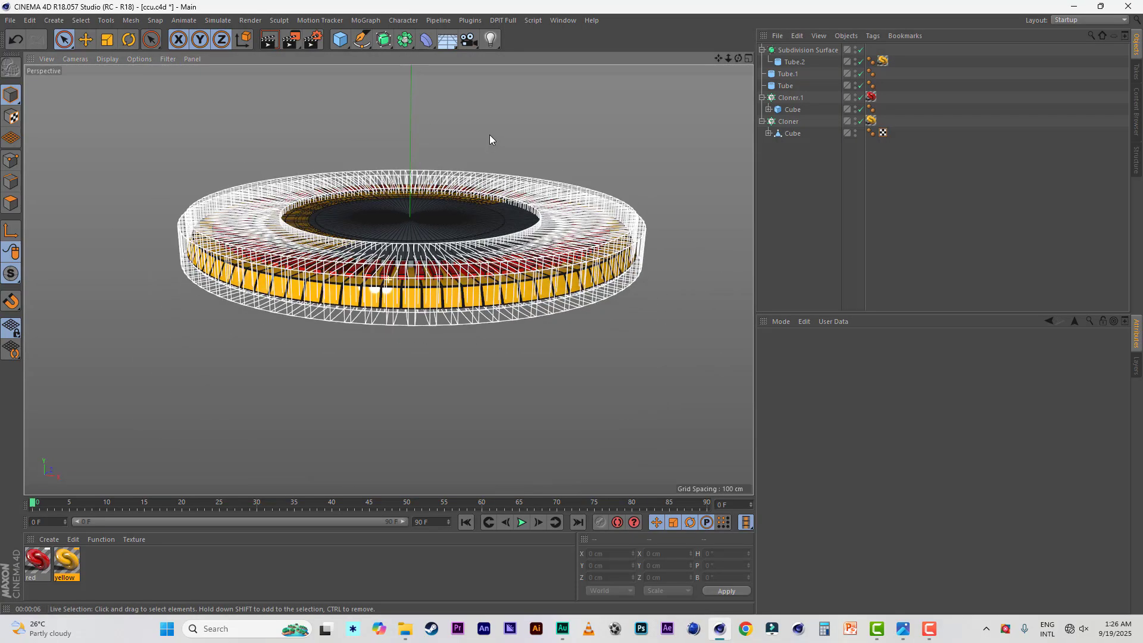
left_click(790, 97)
left_click_drag(694, 117, 441, 162, "alt")
left_click_drag(719, 59, 719, 114)
mouse_move(596, 167)
left_mouse_down("alt")
mouse_move(571, 159)
mouse_move(598, 159)
left_mouse_up("alt")
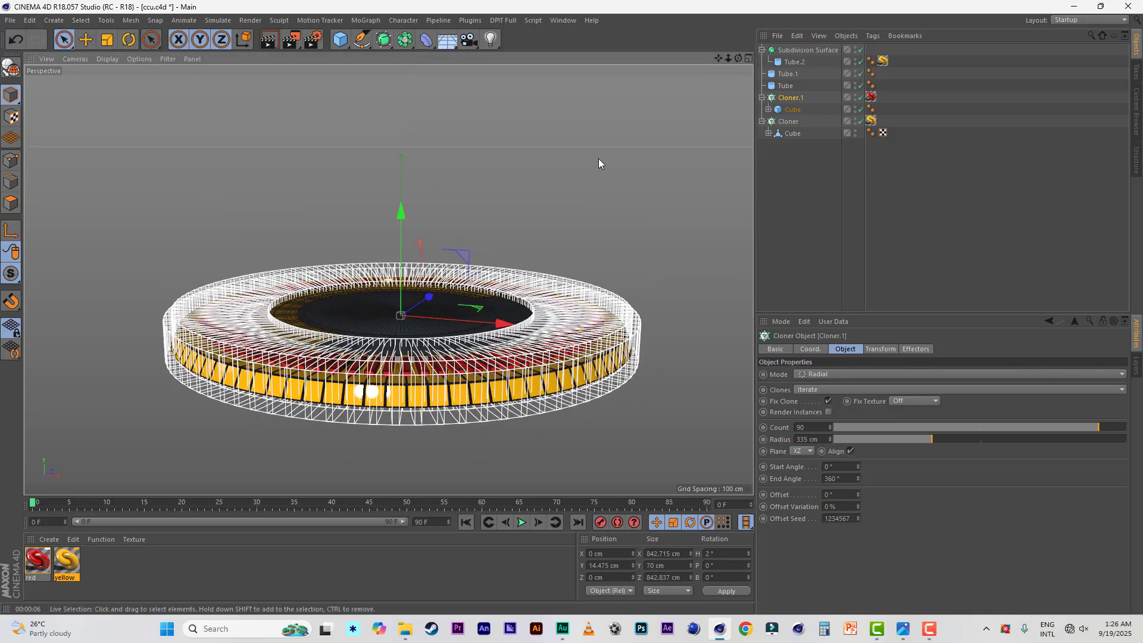
left_click(340, 39)
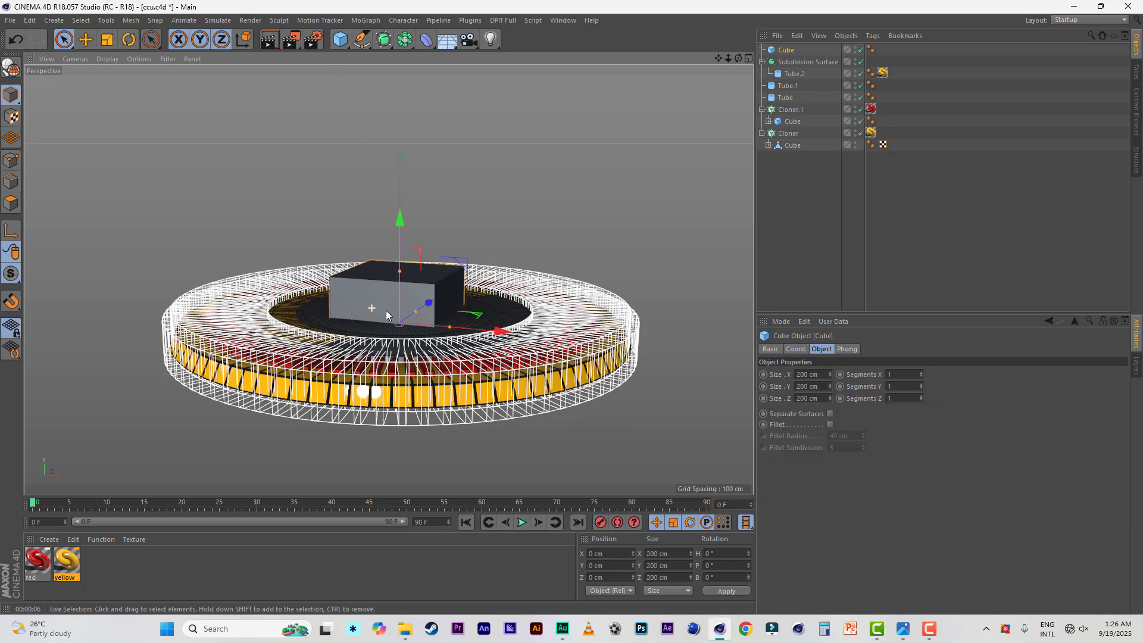
left_click_drag(399, 310, 406, 156)
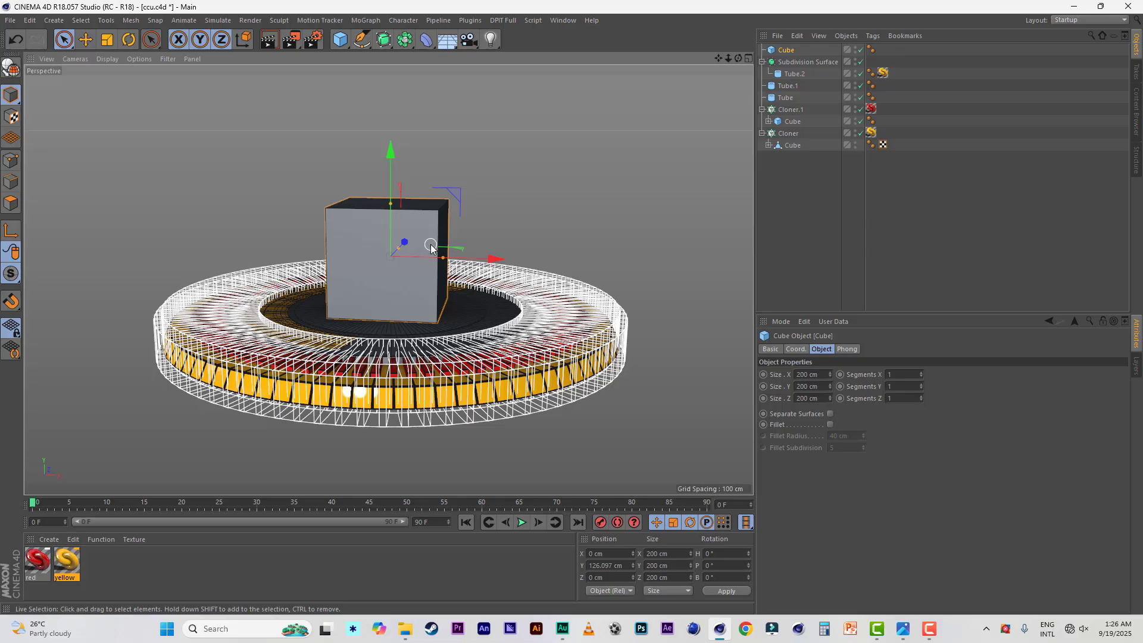
Reshape the cube into an upright panel about 403.2 × 249.4 × 27.3 cm and raise it to about 163.7 cm in Y
left_click_drag(431, 244, 357, 262, "alt")
left_click_drag(269, 269, 312, 268)
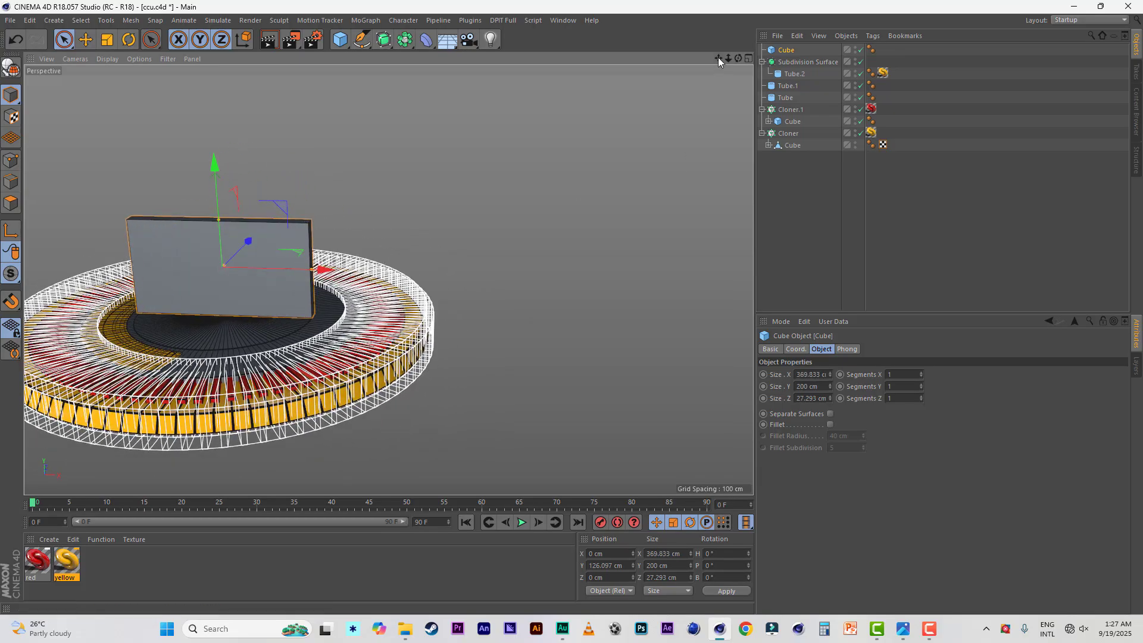
left_click_drag(718, 59, 923, 43)
left_click_drag(552, 225, 530, 236, "alt")
left_click_drag(430, 190, 429, 184)
left_click_drag(429, 127, 430, 114)
left_click_drag(430, 164, 430, 157)
scroll(492, 215, "up", 2)
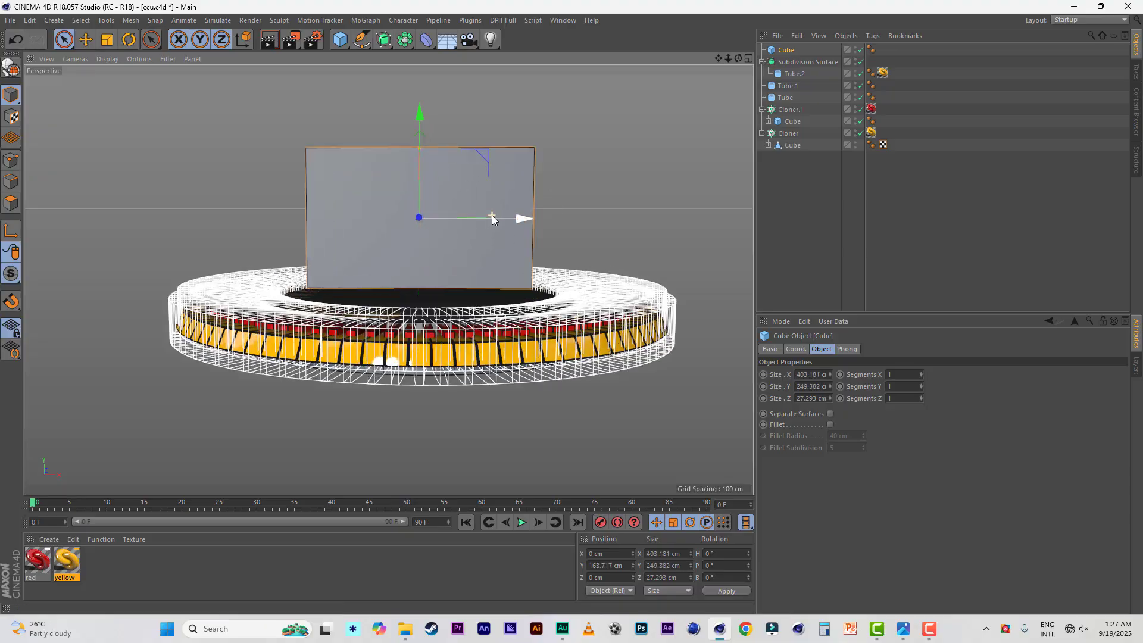
Thin the upright panel to about 12.7 cm in Z
scroll(492, 216, "up", 5)
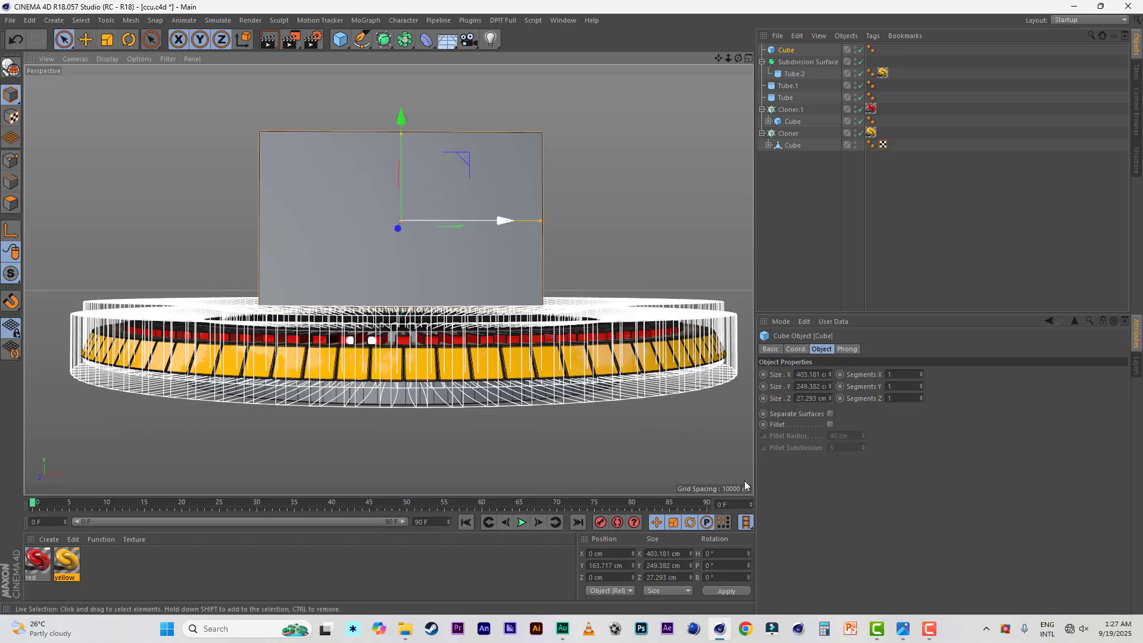
mouse_move(903, 629)
left_click_drag(423, 221, 465, 228, "alt")
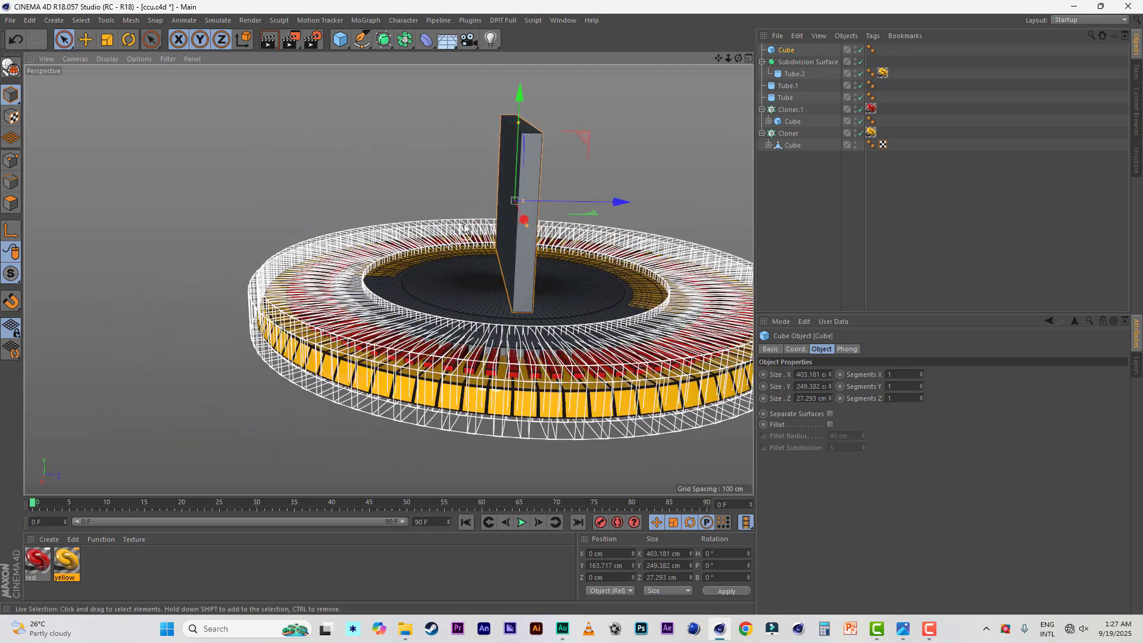
scroll(524, 202, "up", 3)
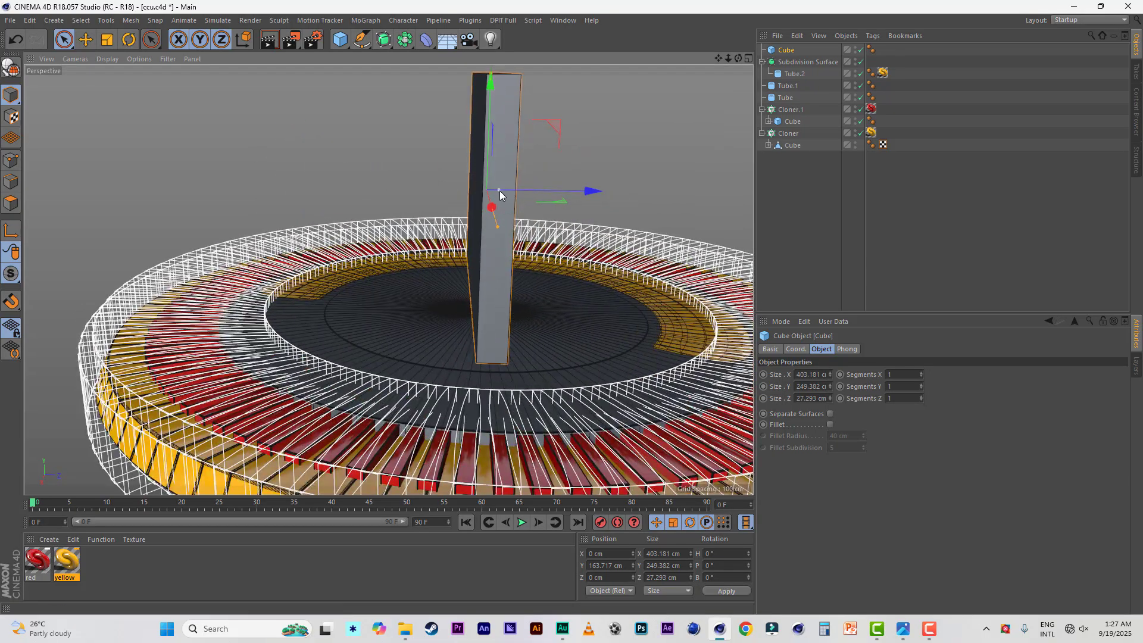
left_click_drag(499, 192, 606, 206)
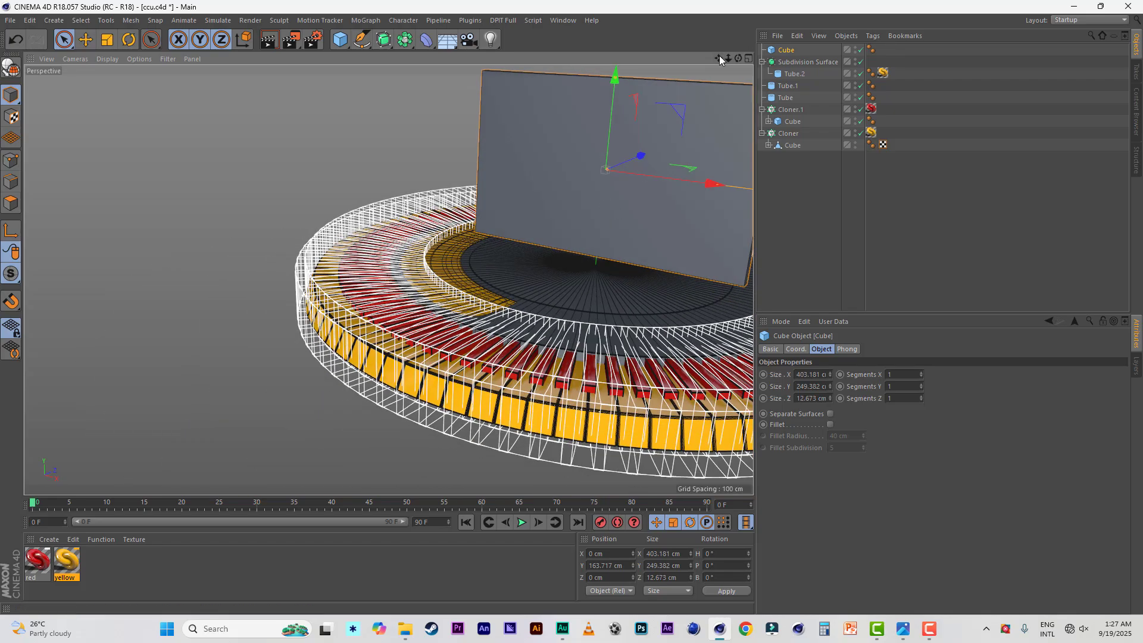
Enlarge the panel to about 475.2 cm wide and 287.4 cm high, positioned at about 193.3 cm in Y
left_click_drag(719, 57, 597, 87)
left_click_drag(605, 209, 658, 188, "alt")
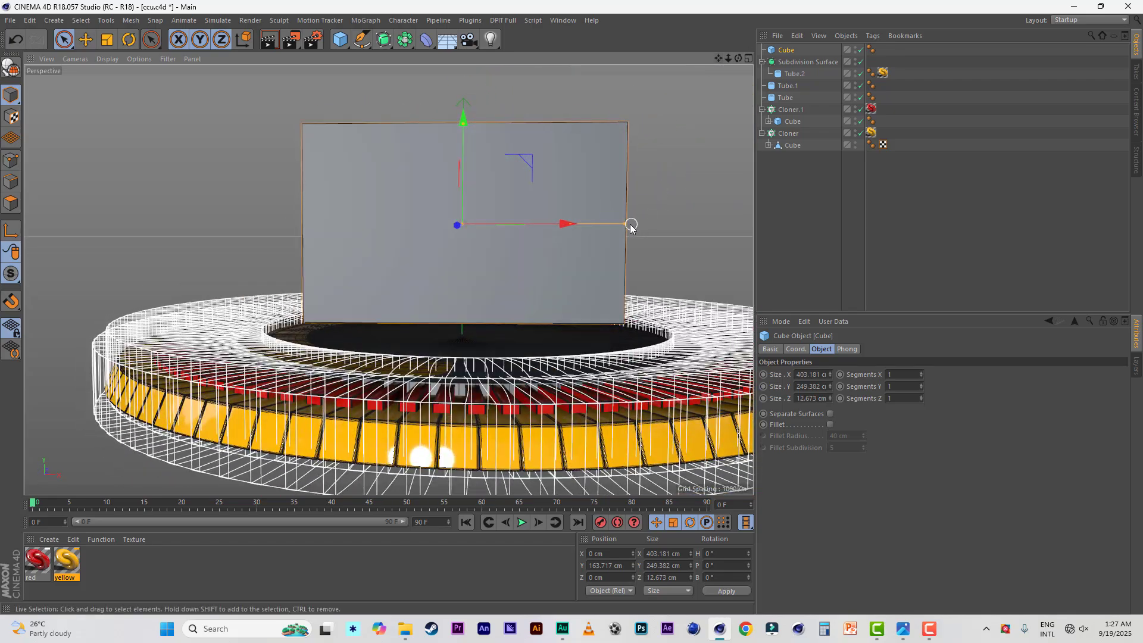
scroll(627, 223, "down", 3)
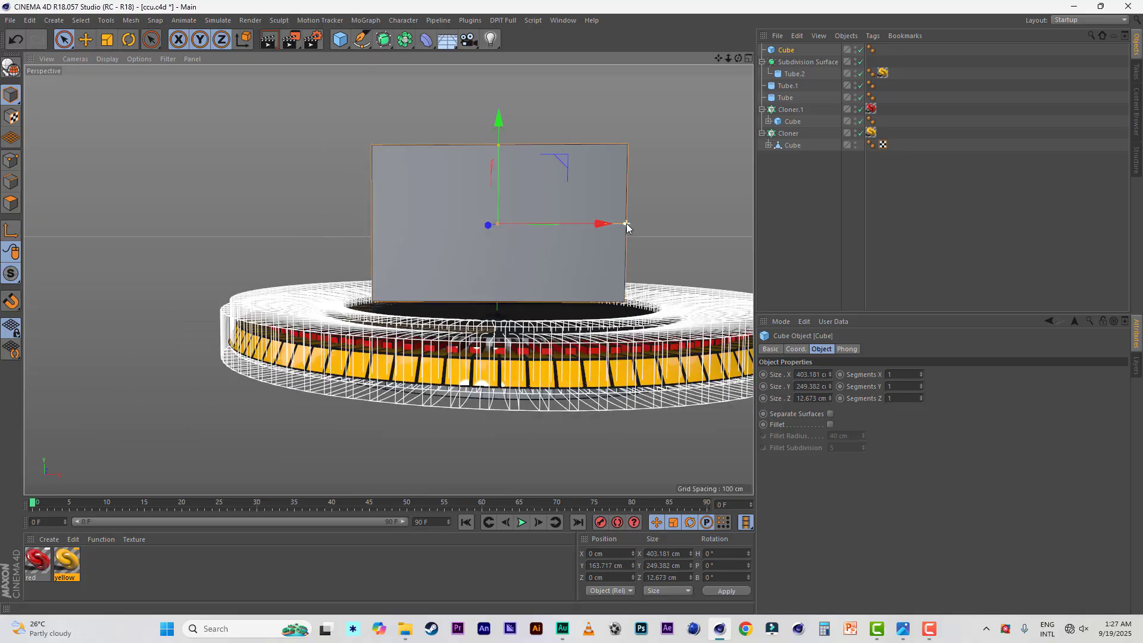
left_click_drag(627, 223, 640, 223)
left_click_drag(507, 152, 510, 121)
left_click_drag(644, 206, 647, 206)
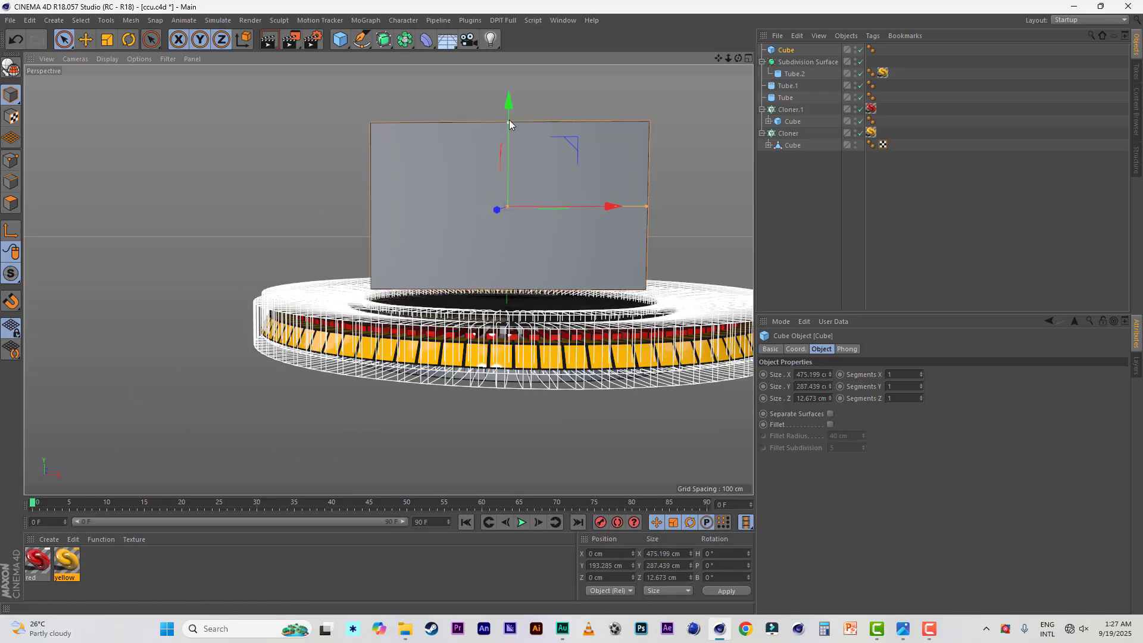
Render the view to check the panel's size against the stage
middle_click_drag(724, 77, 626, 96, "alt")
left_click_drag(608, 268, 556, 240, "alt")
scroll(602, 277, "up", 2)
left_click(271, 39)
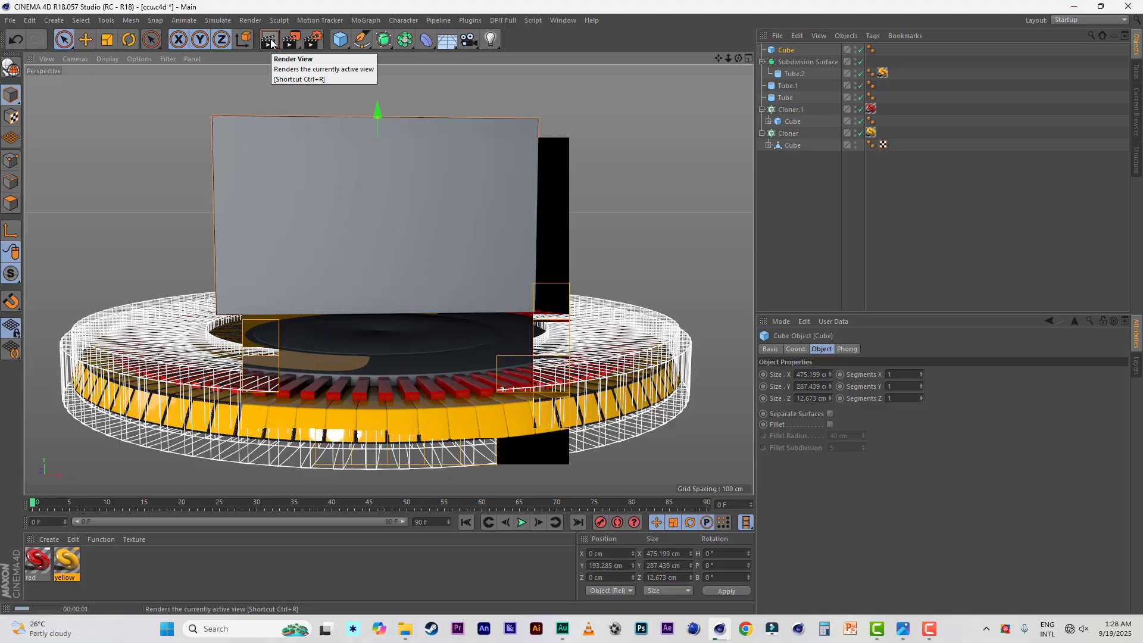
left_click(795, 53)
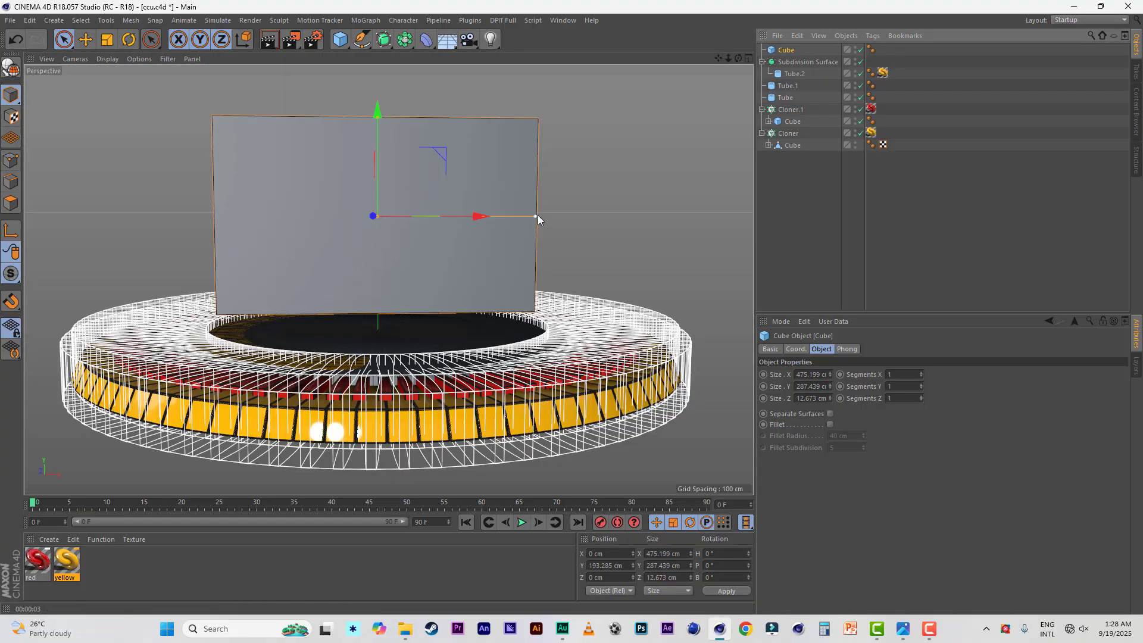
Reduce the panel to about 461.8 × 269.9 cm, lower it to about 164.6 cm in Y and save the scene
left_click_drag(535, 216, 530, 216)
left_click_drag(377, 118, 380, 130)
scroll(469, 216, "up", 2)
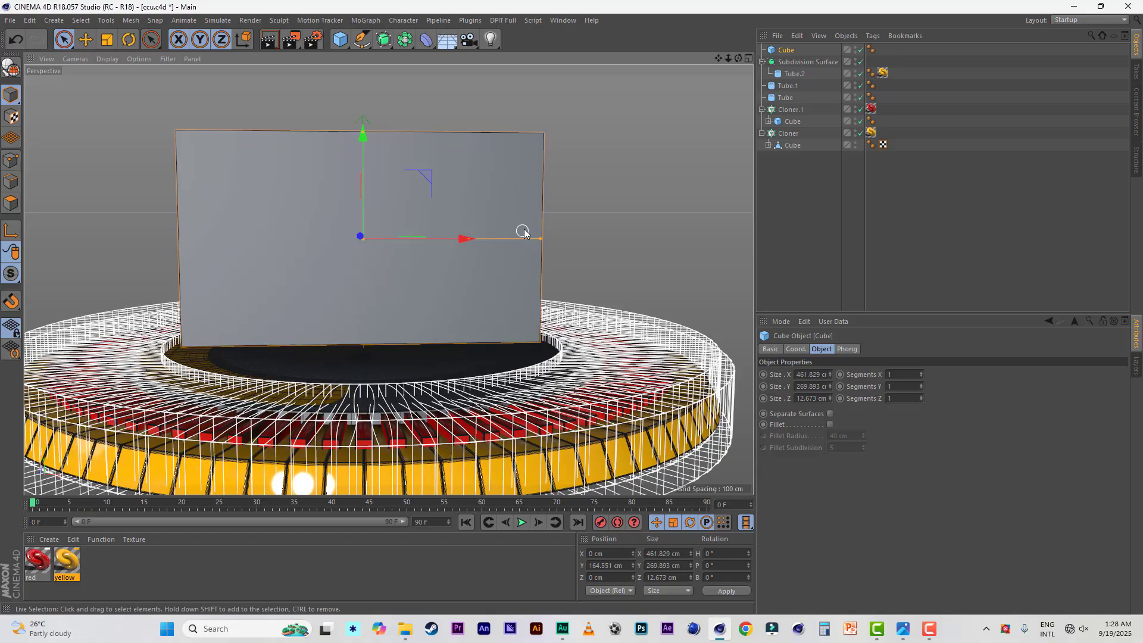
left_click_drag(524, 230, 533, 233, "alt")
middle_click_drag(534, 233, 616, 231, "alt")
left_click_drag(627, 204, 611, 202, "alt")
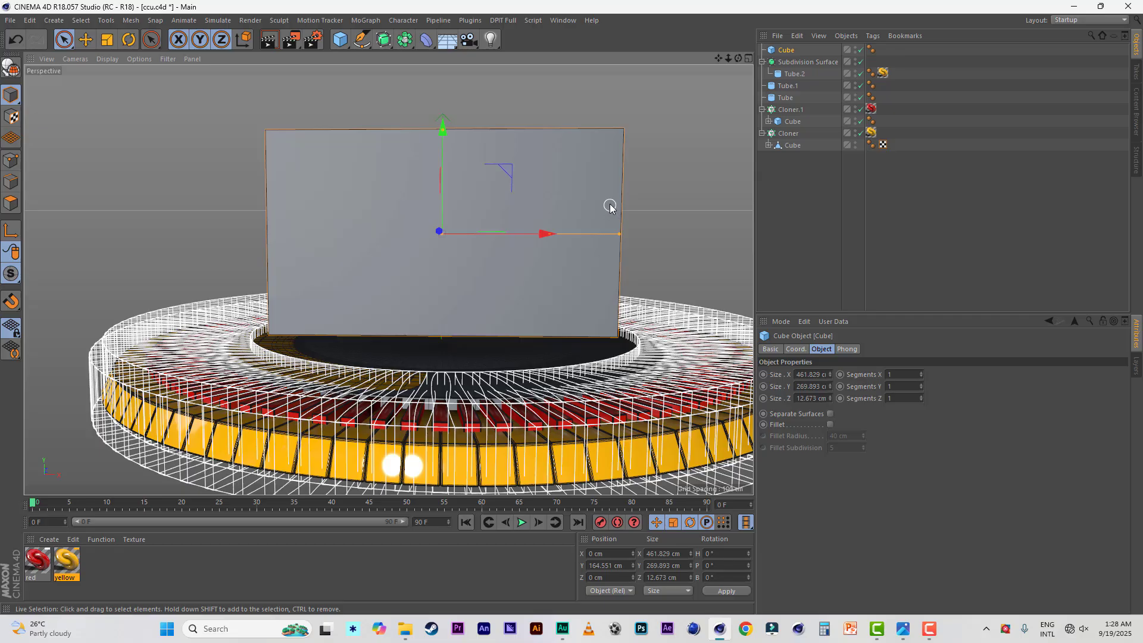
key("ctrl+s")
Enable a fillet on the panel with a radius of 2 cm and 6 subdivisions
left_click(830, 425)
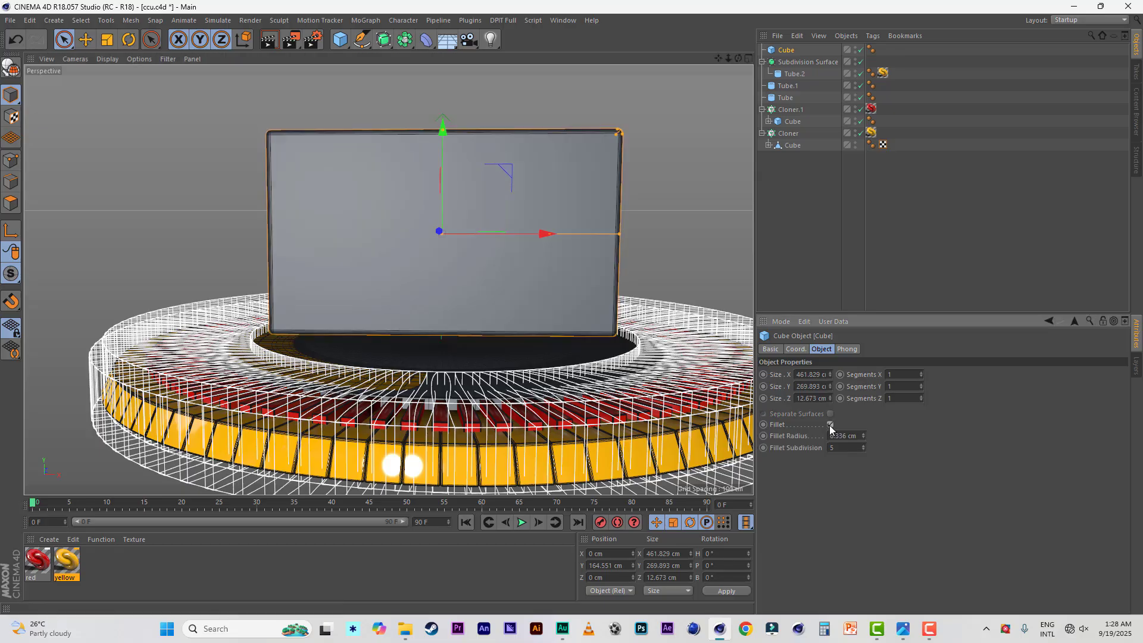
left_click(863, 445)
left_click(864, 438)
left_click(864, 438)
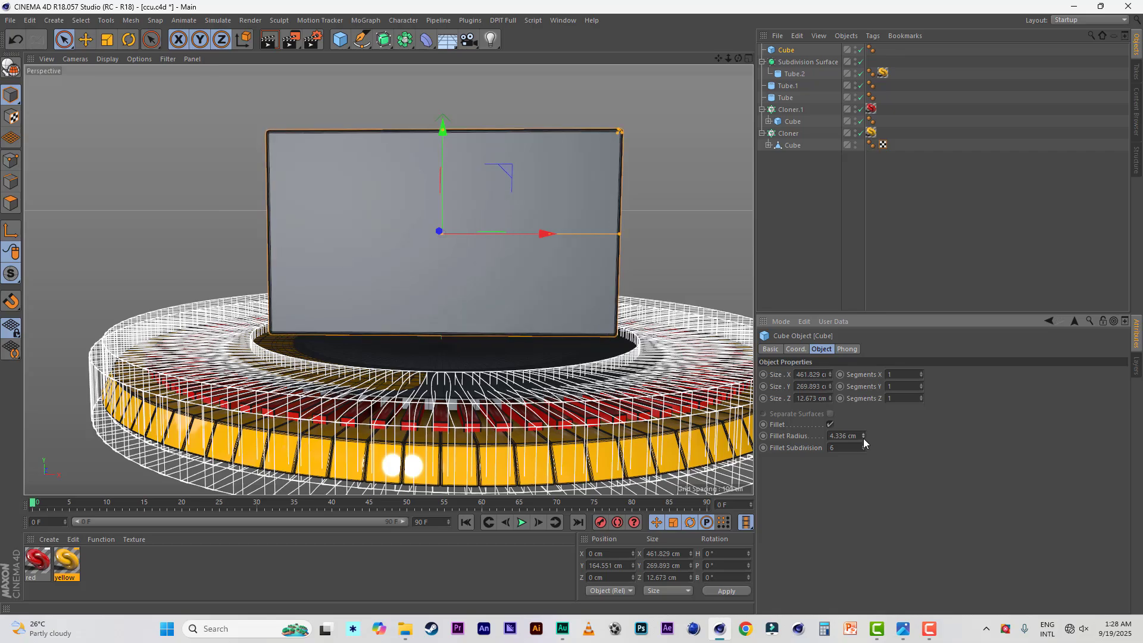
left_click_drag(857, 437, 817, 437)
type("2")
key("Return")
Convert the panel to an editable polygon object and switch to polygon mode with Live Selection
mouse_move(398, 366)
left_mouse_down("alt")
mouse_move(450, 365)
mouse_move(405, 373)
left_mouse_up("alt")
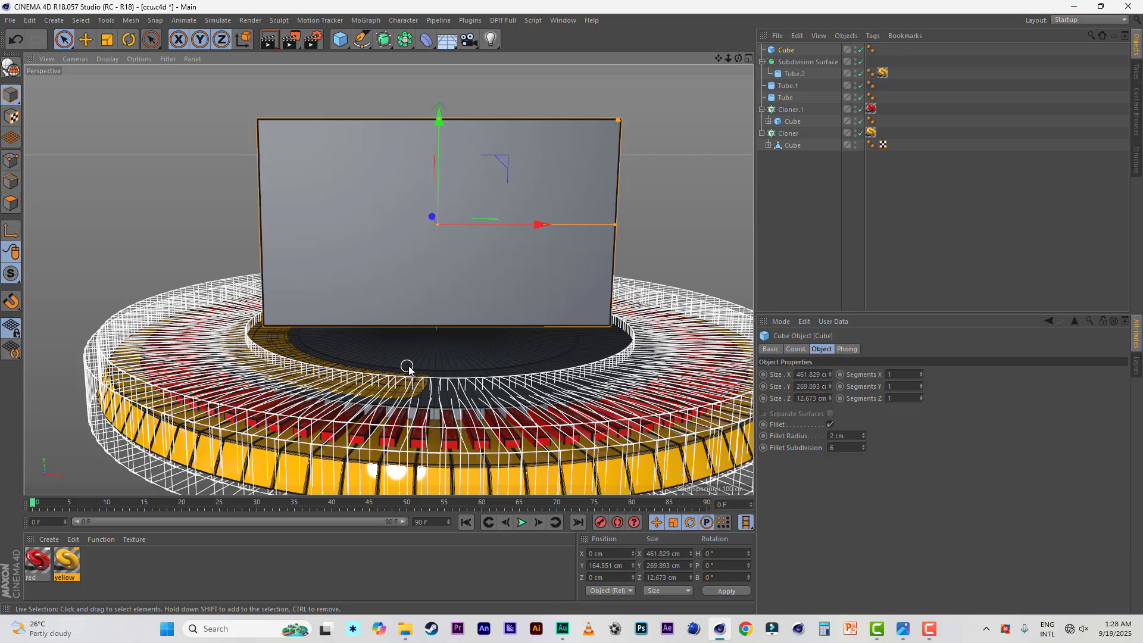
key("c")
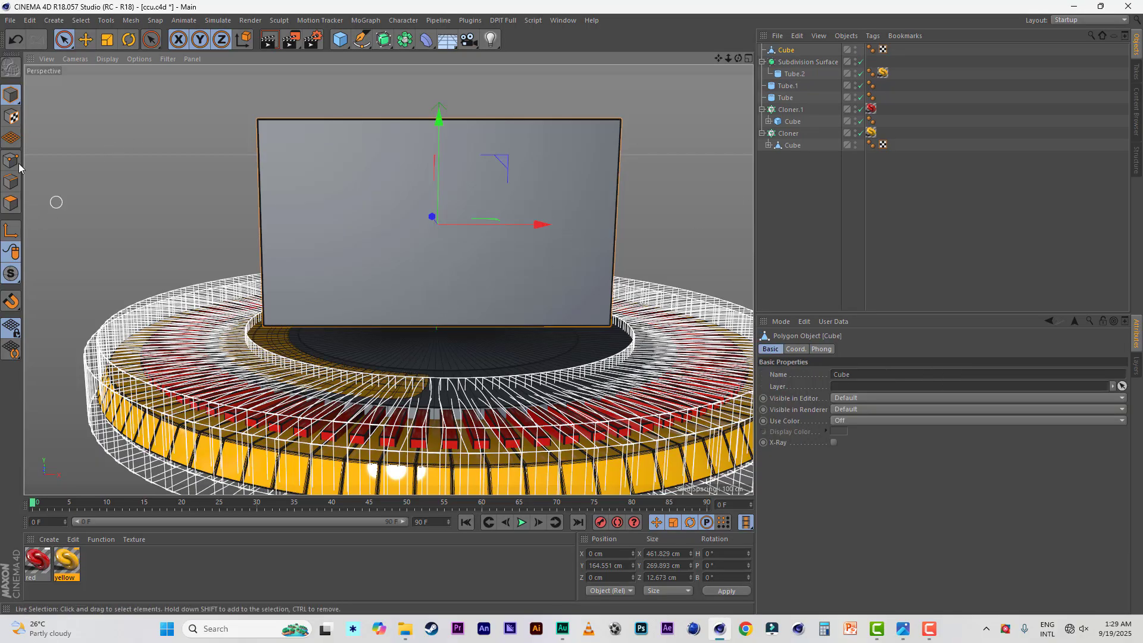
left_click(63, 39)
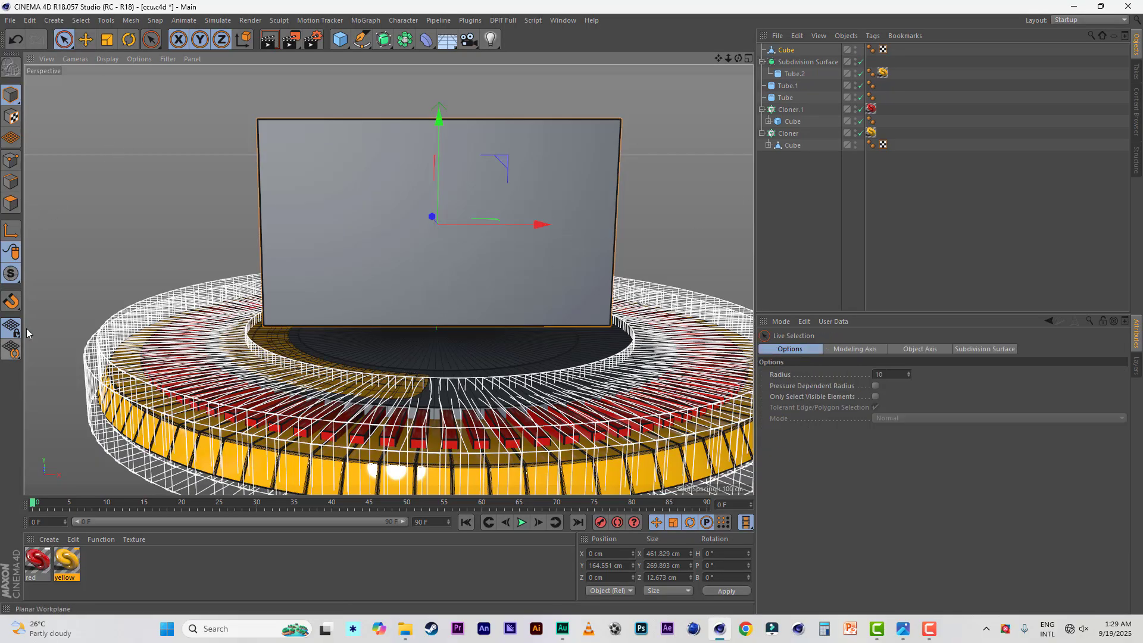
left_click(11, 203)
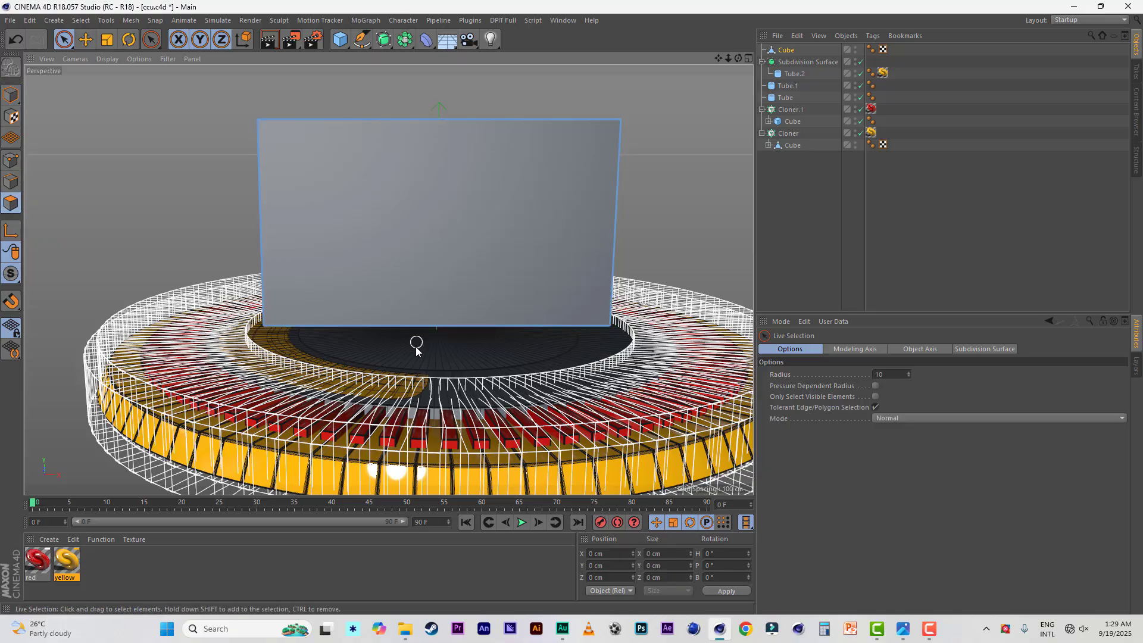
Limit Live Selection to visible elements only and select the panel's large front face
mouse_move(520, 357)
left_mouse_down("alt")
mouse_move(517, 329)
mouse_move(543, 327)
left_mouse_up("alt")
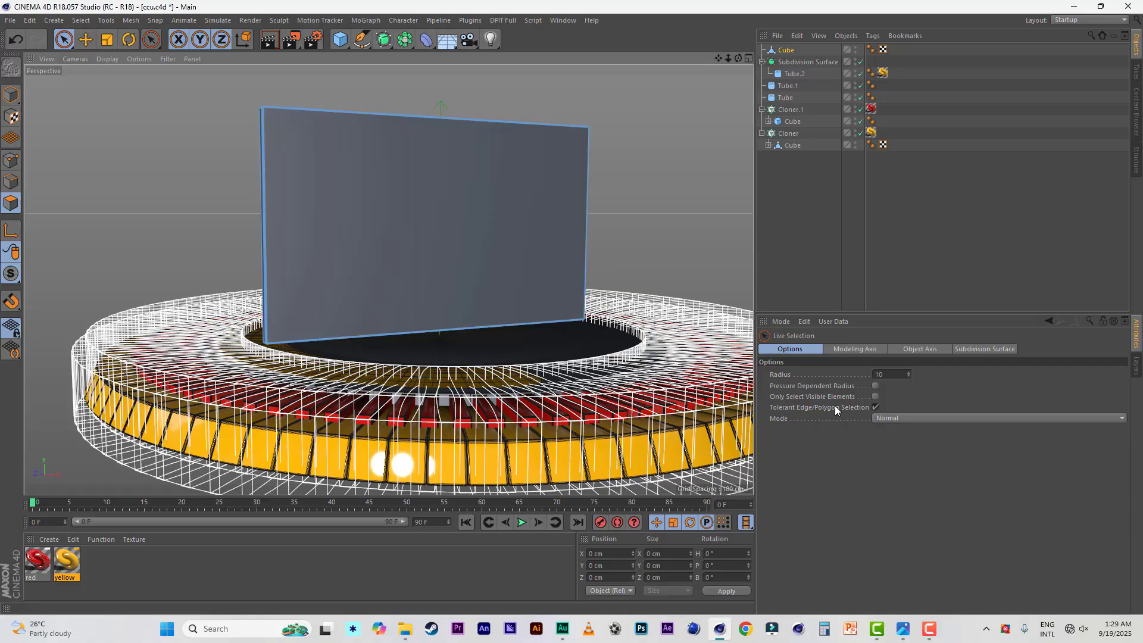
left_click(874, 396)
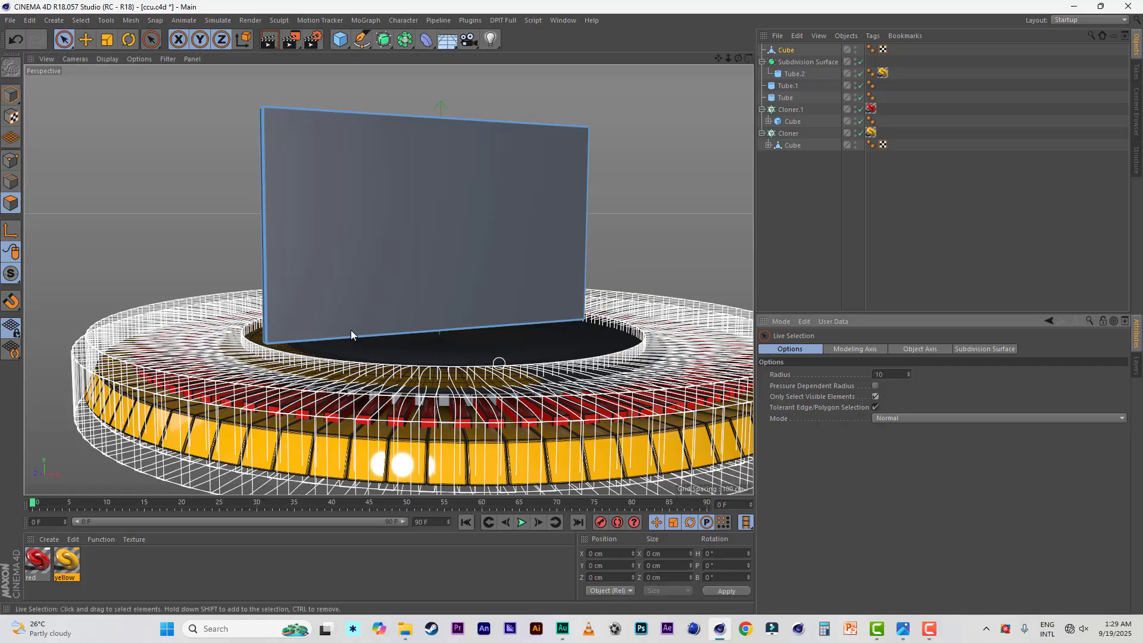
left_click_drag(352, 330, 395, 248, "alt")
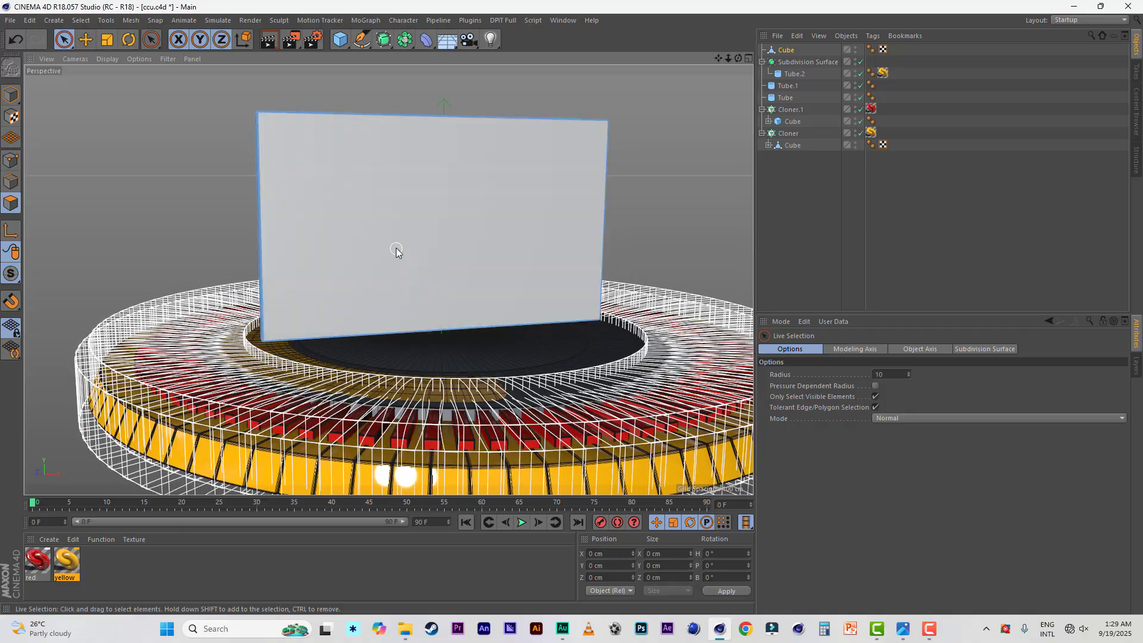
left_click(468, 207)
Inset the selected front face with Extrude Inner by an offset of about 5.6 cm
scroll(682, 326, "down", 2)
left_click_drag(682, 326, 649, 330, "alt")
left_click_drag(718, 58, 711, 81)
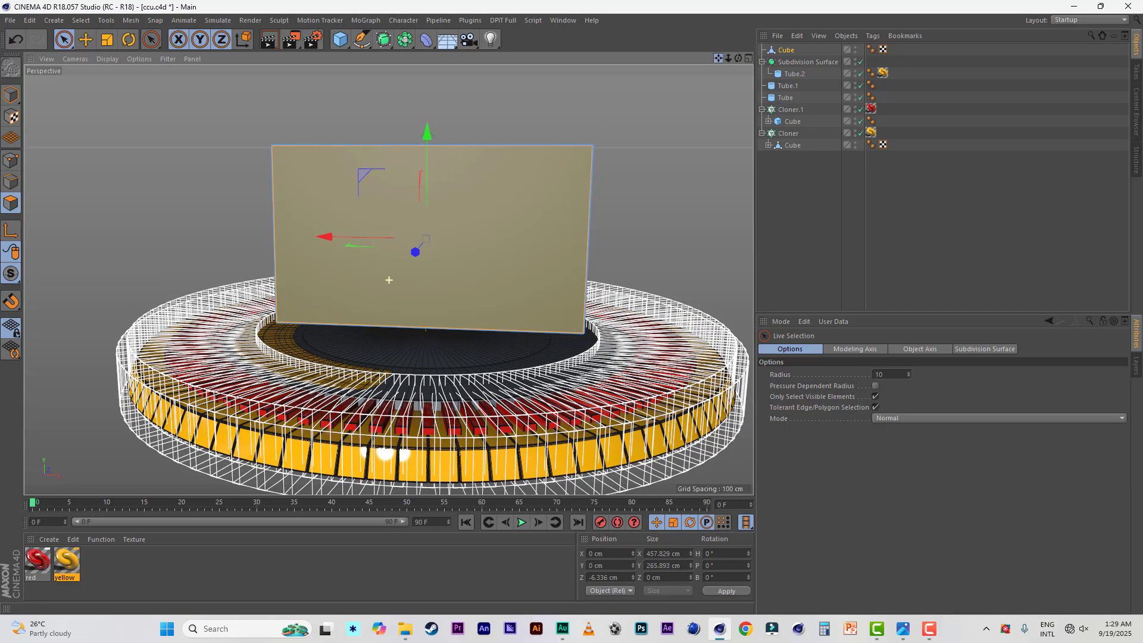
mouse_move(504, 226)
left_mouse_down("alt")
mouse_move(524, 217)
mouse_move(503, 220)
left_mouse_up("alt")
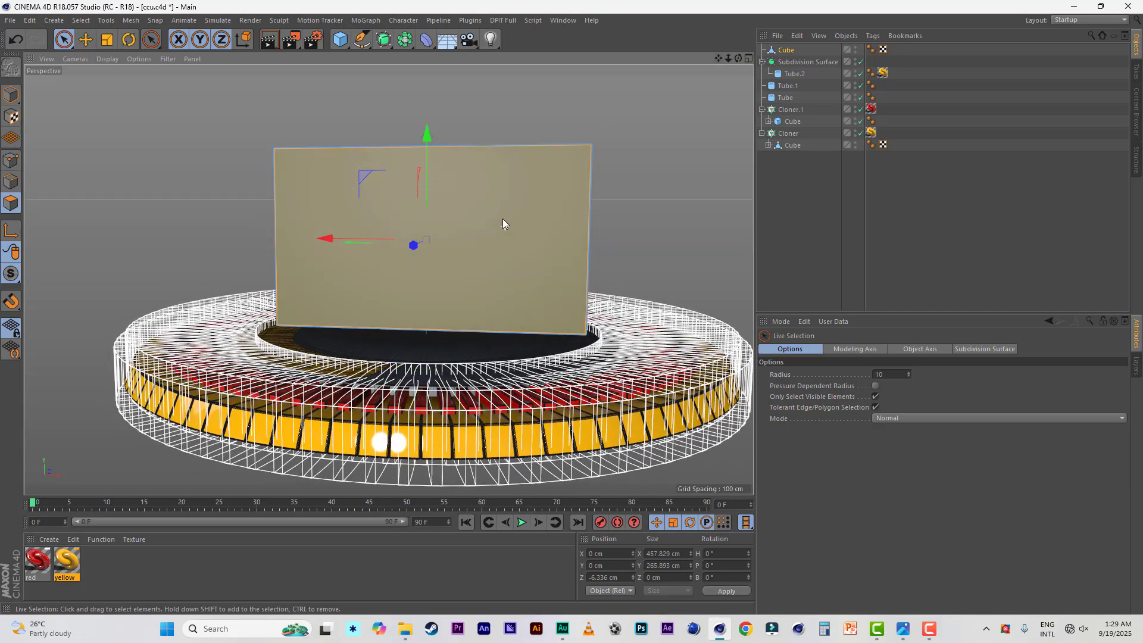
scroll(502, 222, "up", 3)
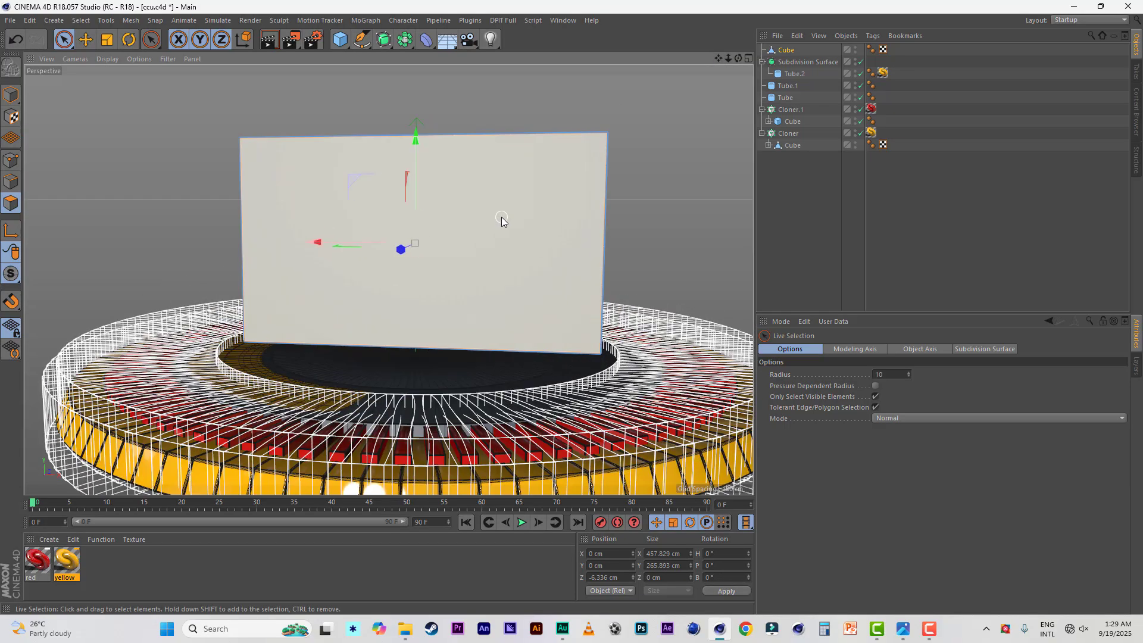
left_click_drag(502, 222, 500, 217, "alt")
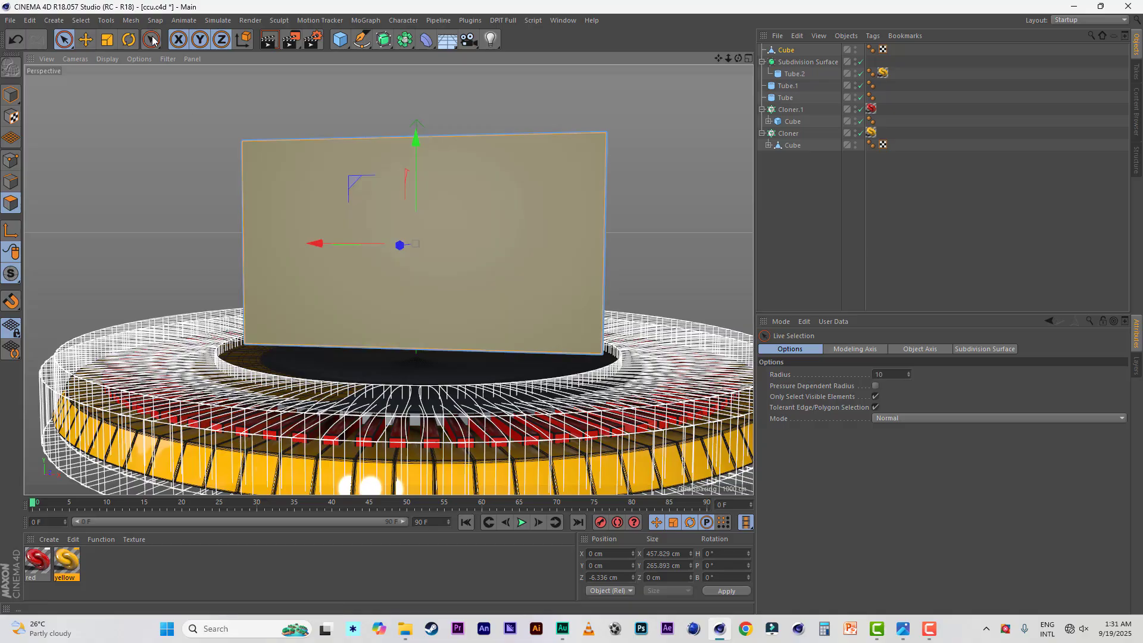
left_click(132, 20)
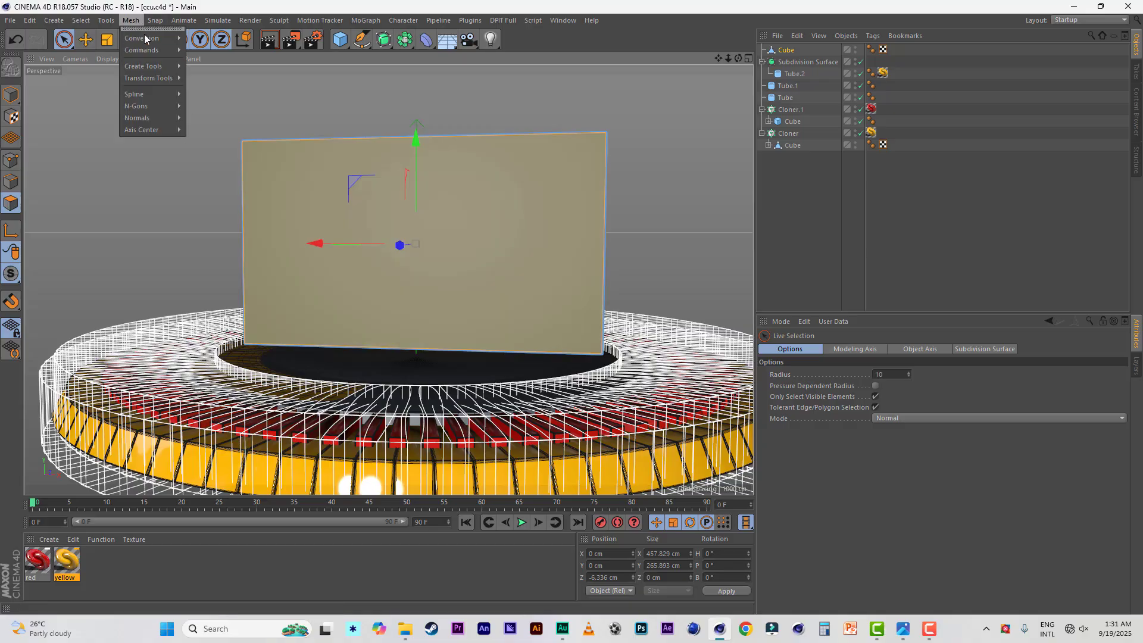
mouse_move(152, 69)
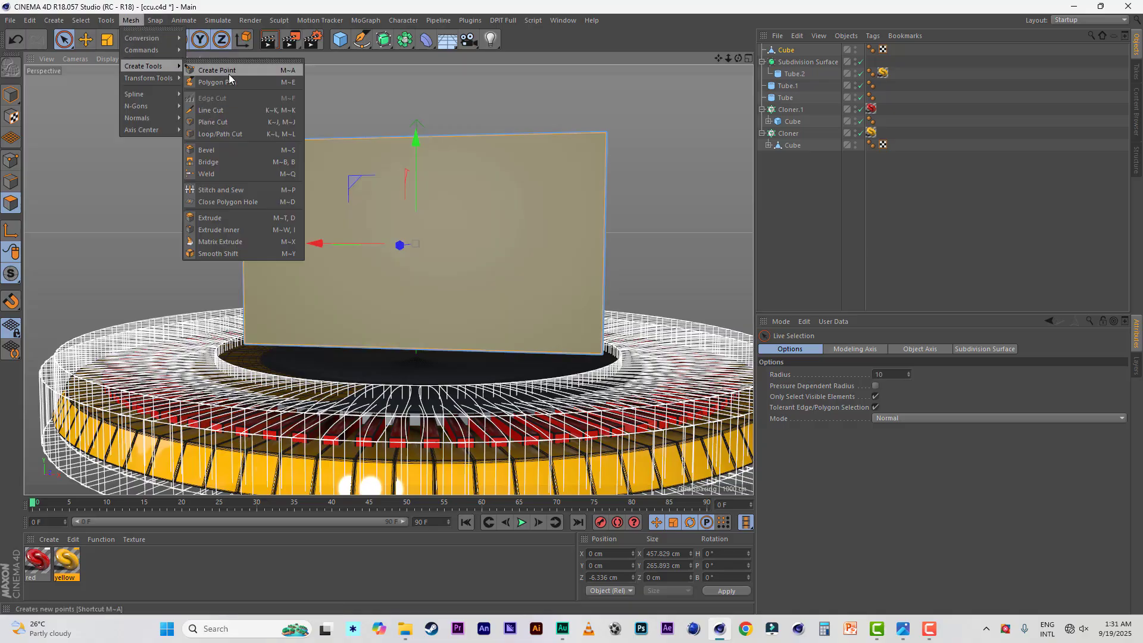
left_click(239, 229)
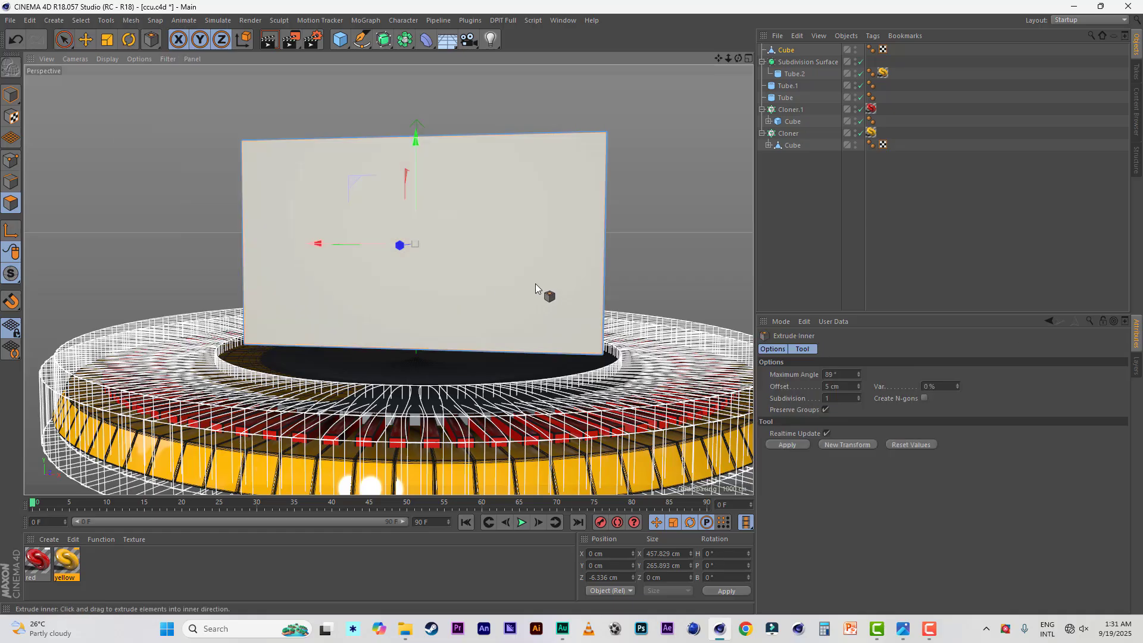
left_click_drag(530, 267, 534, 266)
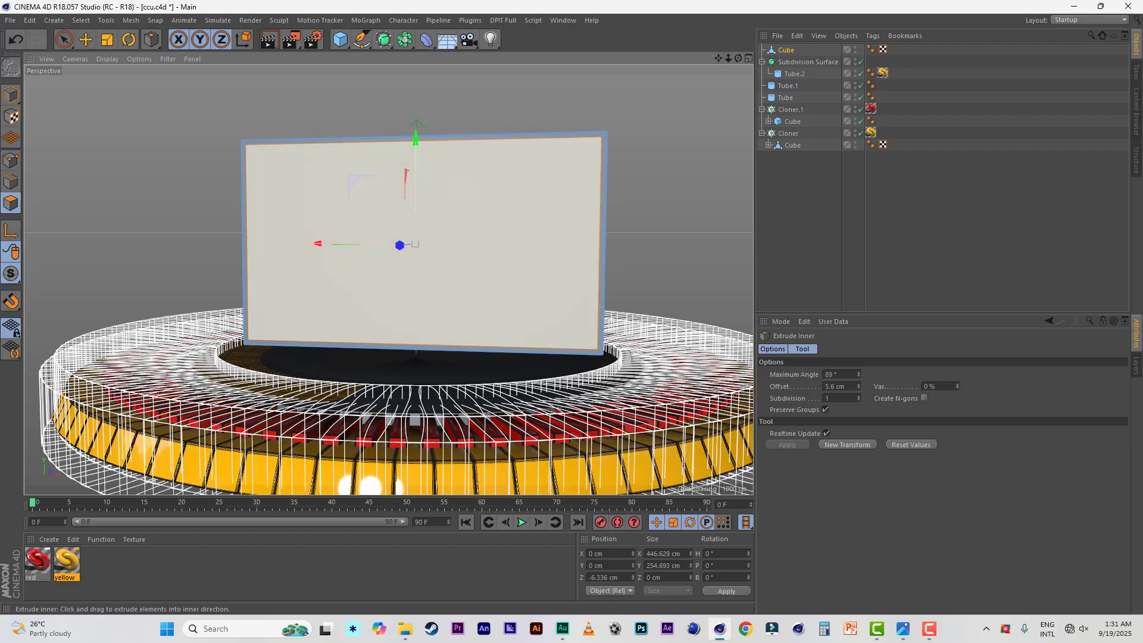
Extrude the inset front face inward with an offset of about -4.4 cm to recess the screen
left_click(131, 20)
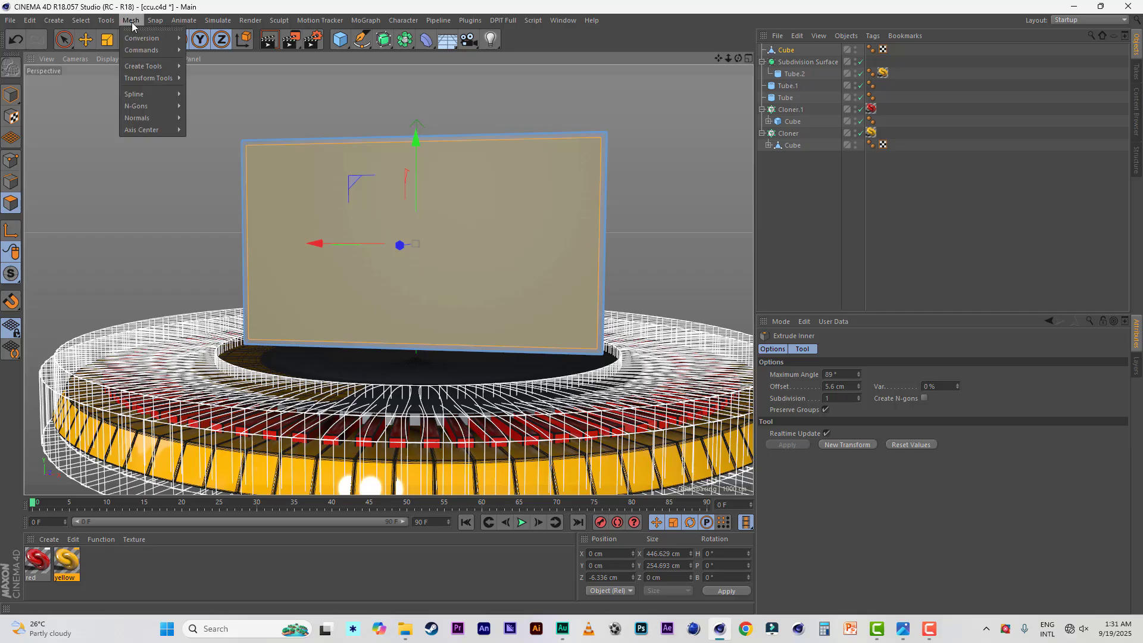
mouse_move(180, 70)
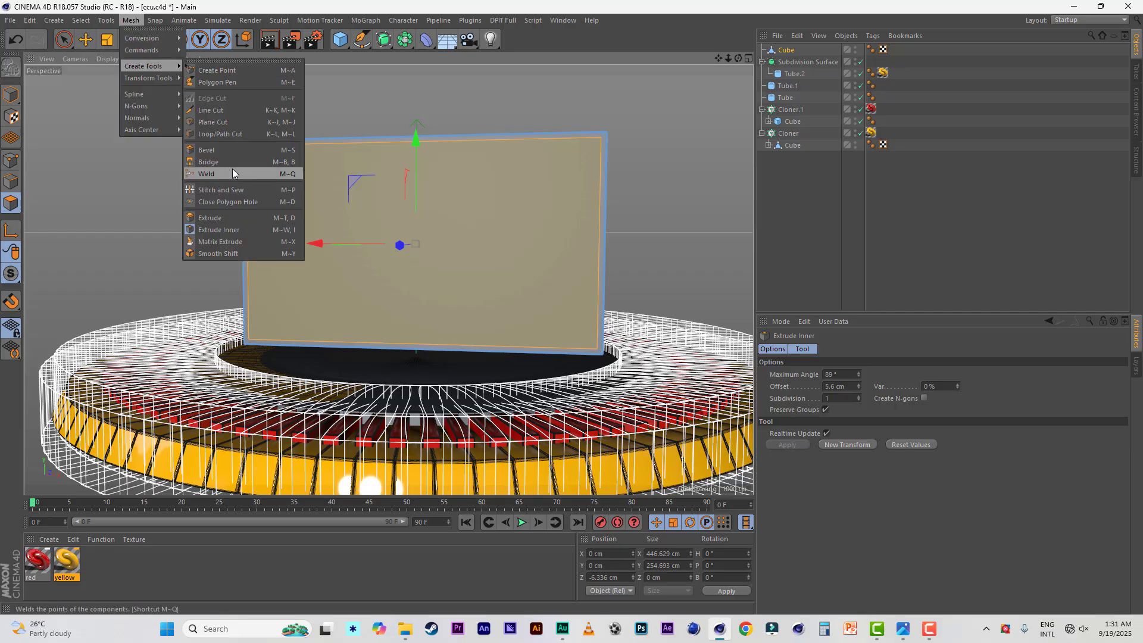
left_click(230, 219)
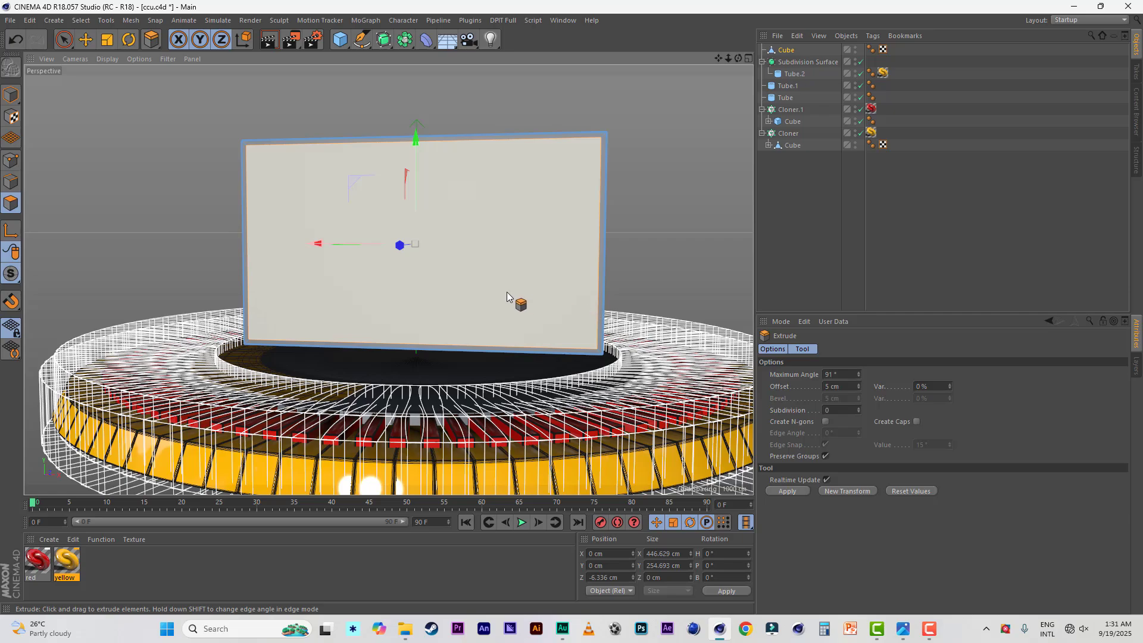
left_click_drag(506, 292, 595, 302, "alt")
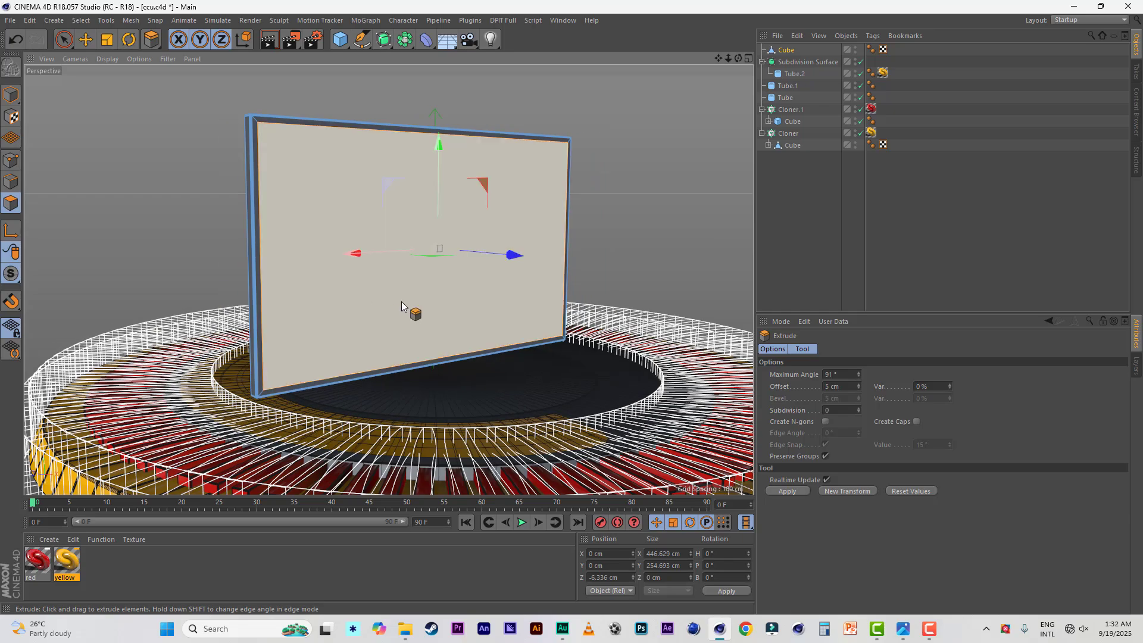
left_click_drag(418, 304, 396, 304)
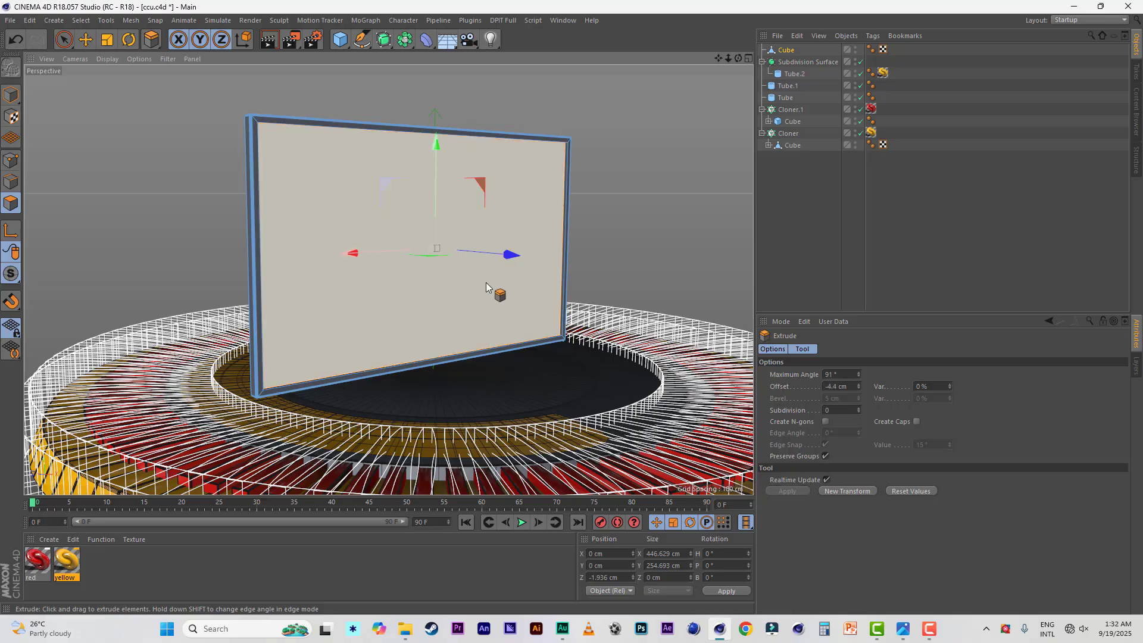
left_click_drag(498, 293, 406, 283, "alt")
Return the panel to model mode with Live Selection active
left_click(12, 92)
left_click_drag(719, 58, 797, 73)
left_click_drag(636, 204, 606, 213, "alt")
left_click(67, 43)
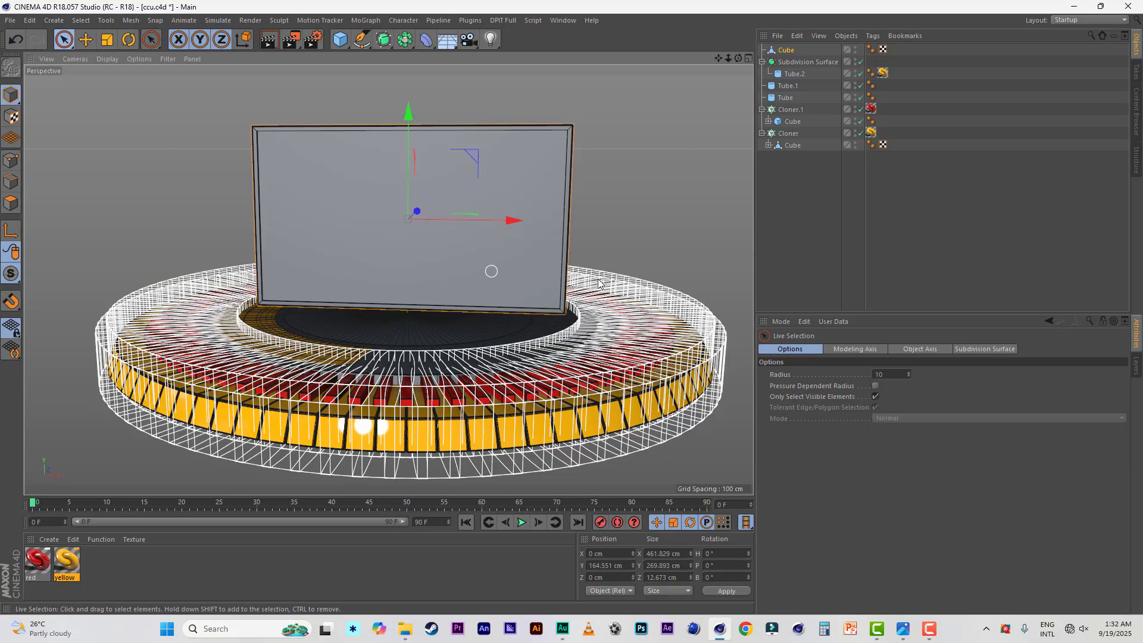
mouse_move(616, 271)
left_mouse_down("alt")
mouse_move(629, 257)
mouse_move(623, 270)
left_mouse_up("alt")
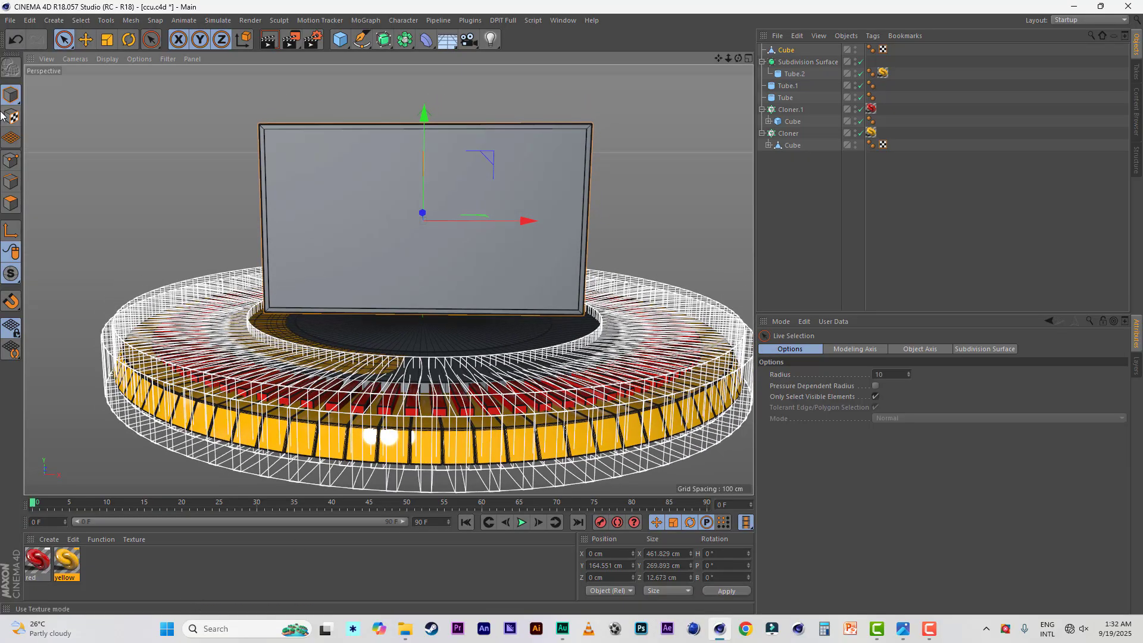
Create a new material and name it "image"
double_click(123, 566)
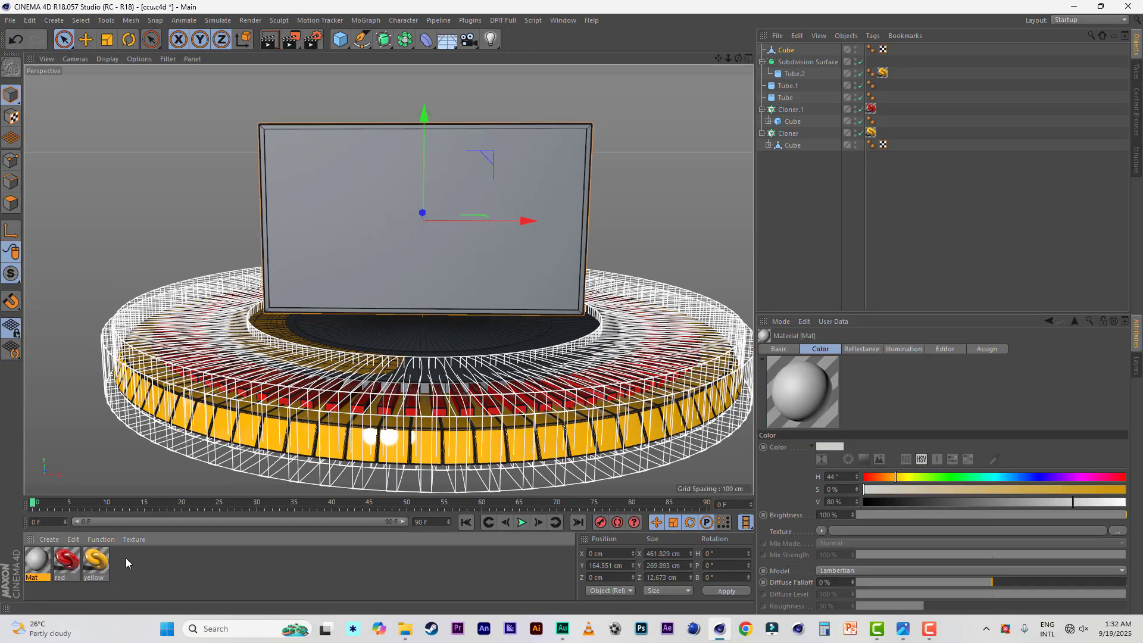
double_click(36, 579)
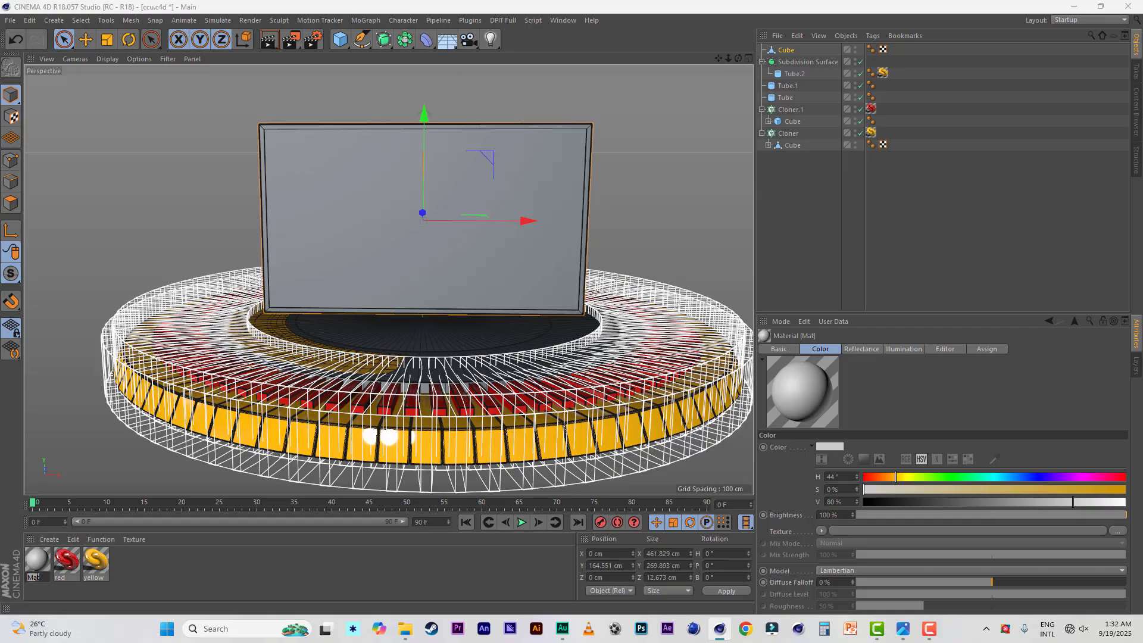
type("image")
key("Return")
Load 1-2.jpg from the Desktop "sports" folder as the colour texture of the image material
double_click(37, 561)
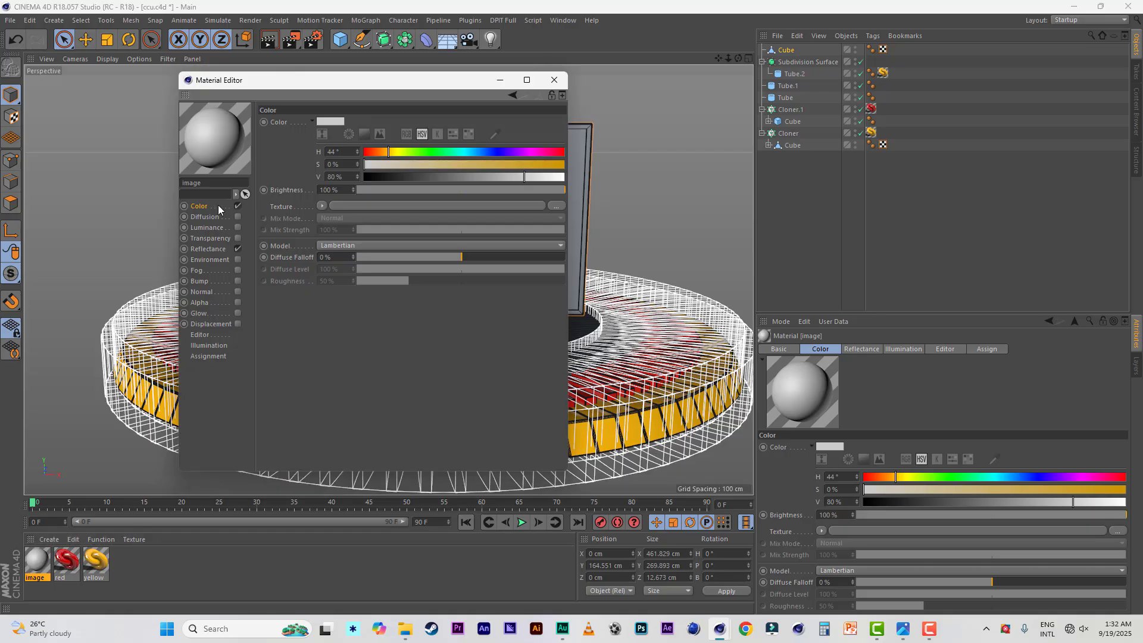
left_click(562, 208)
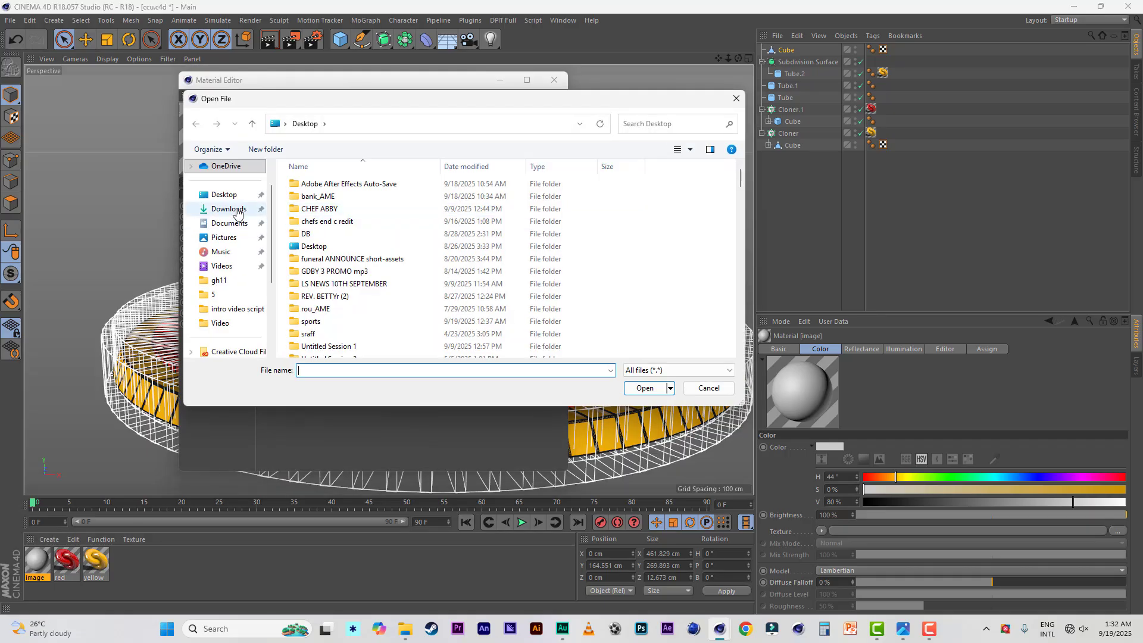
double_click(410, 325)
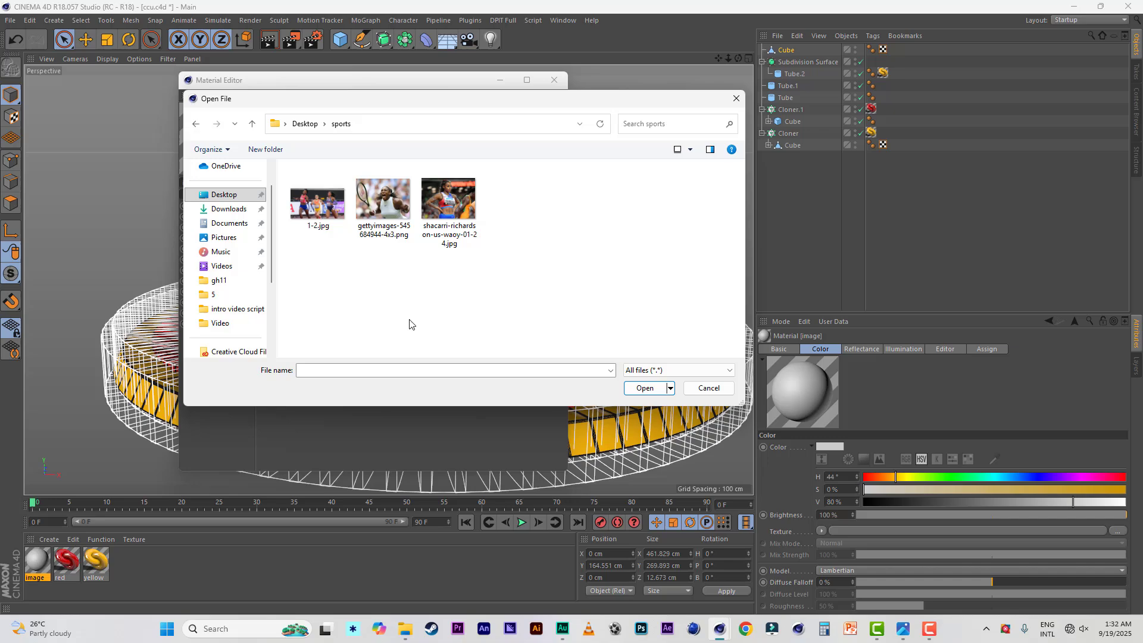
left_click(690, 150)
left_click(751, 135)
left_click_drag(740, 224, 734, 255)
left_click(384, 294)
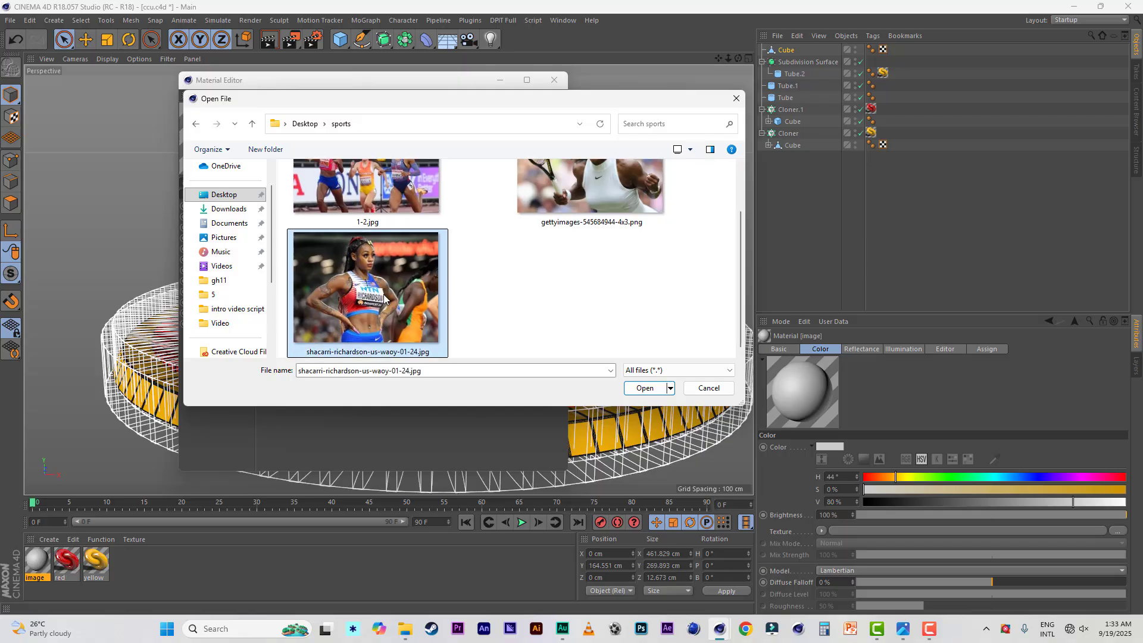
left_click(391, 196)
left_click(643, 390)
left_click(581, 356)
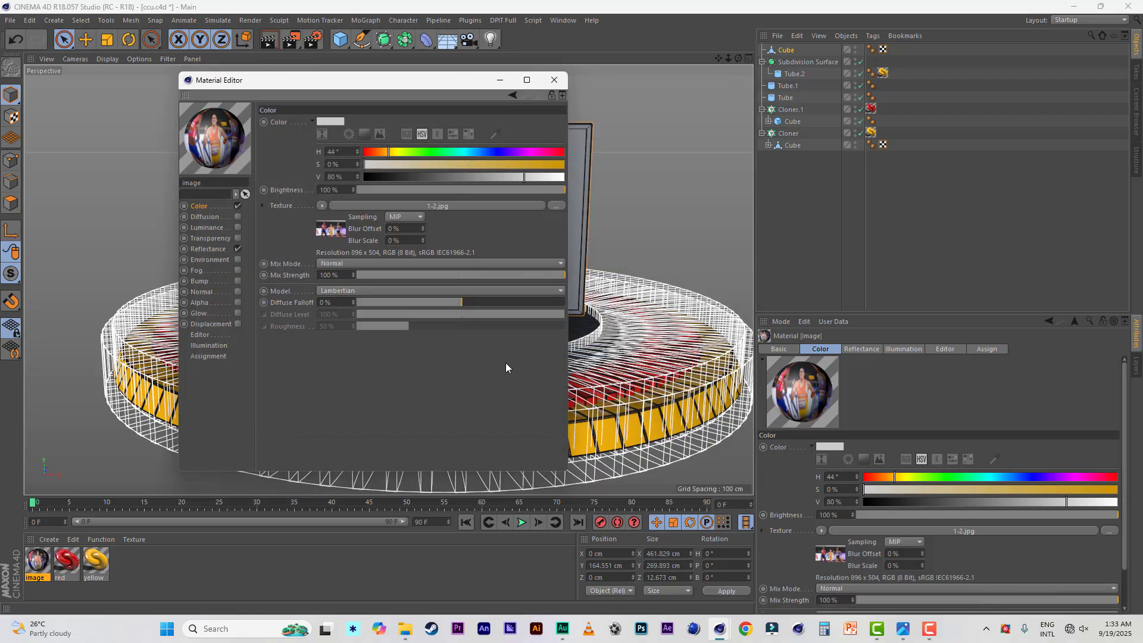
Set the image material's preview to Plane, disable its Reflectance channel and close the Material Editor
right_click(209, 143)
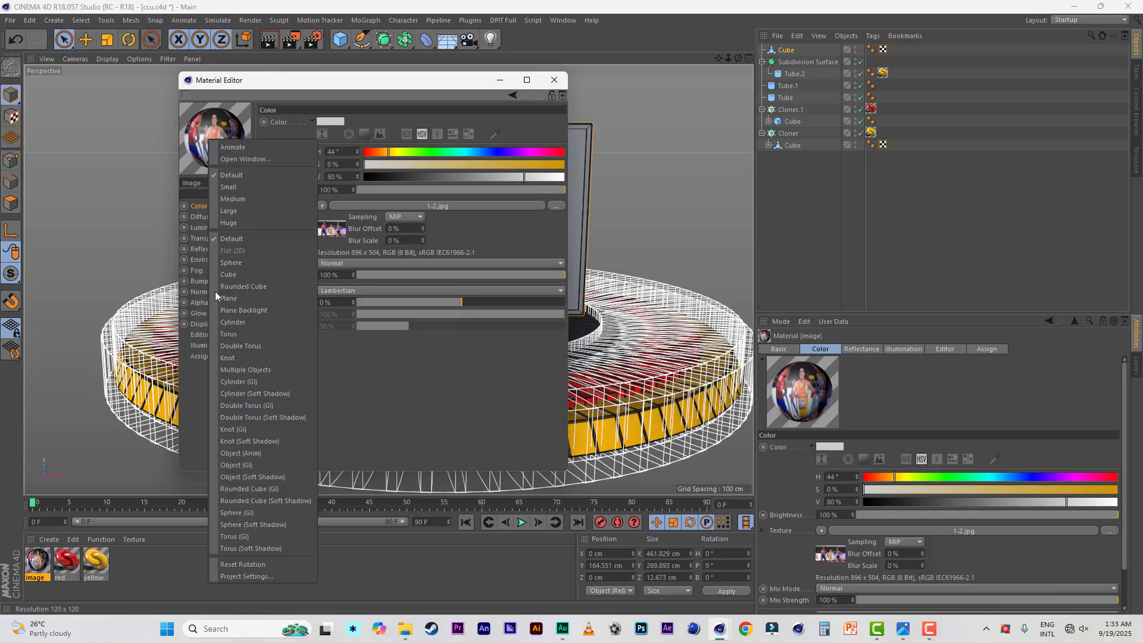
left_click(250, 298)
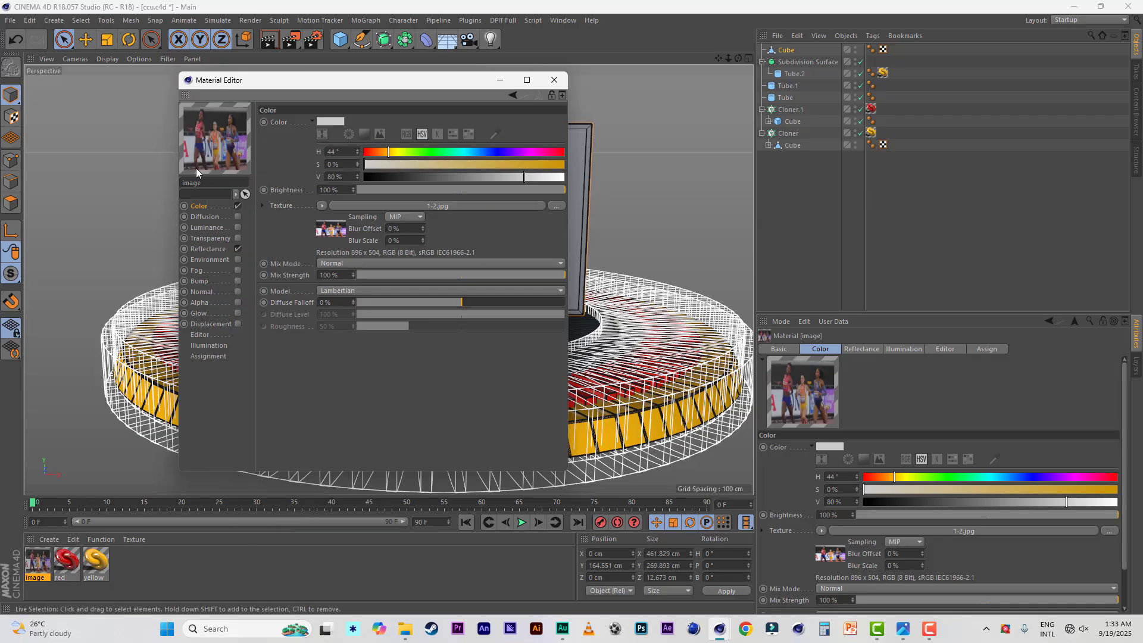
left_click(238, 251)
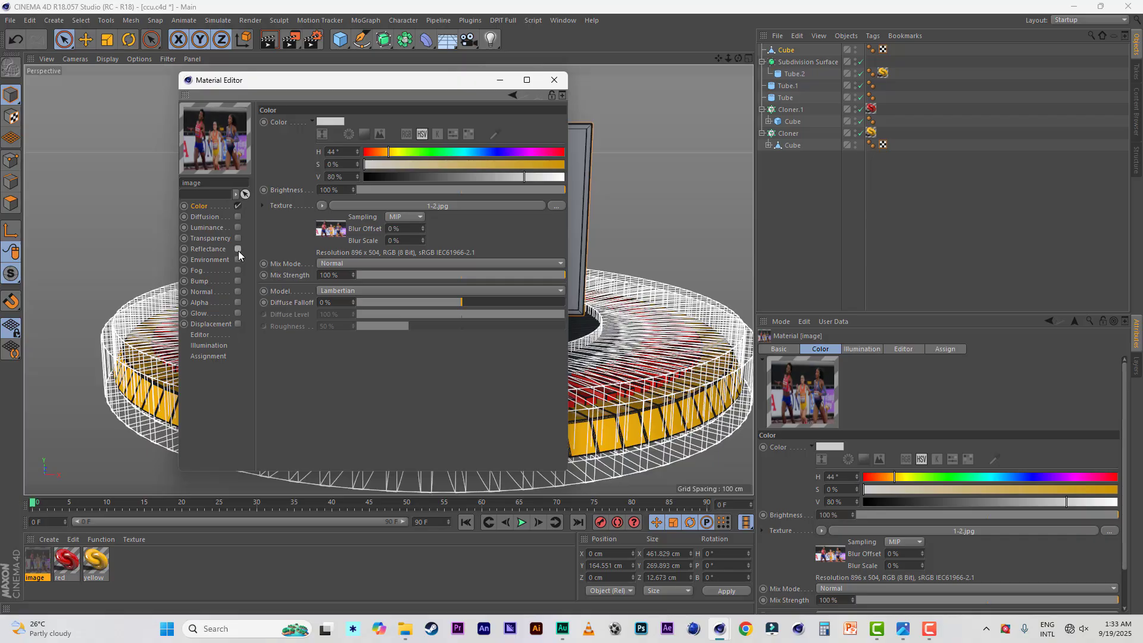
left_click(554, 79)
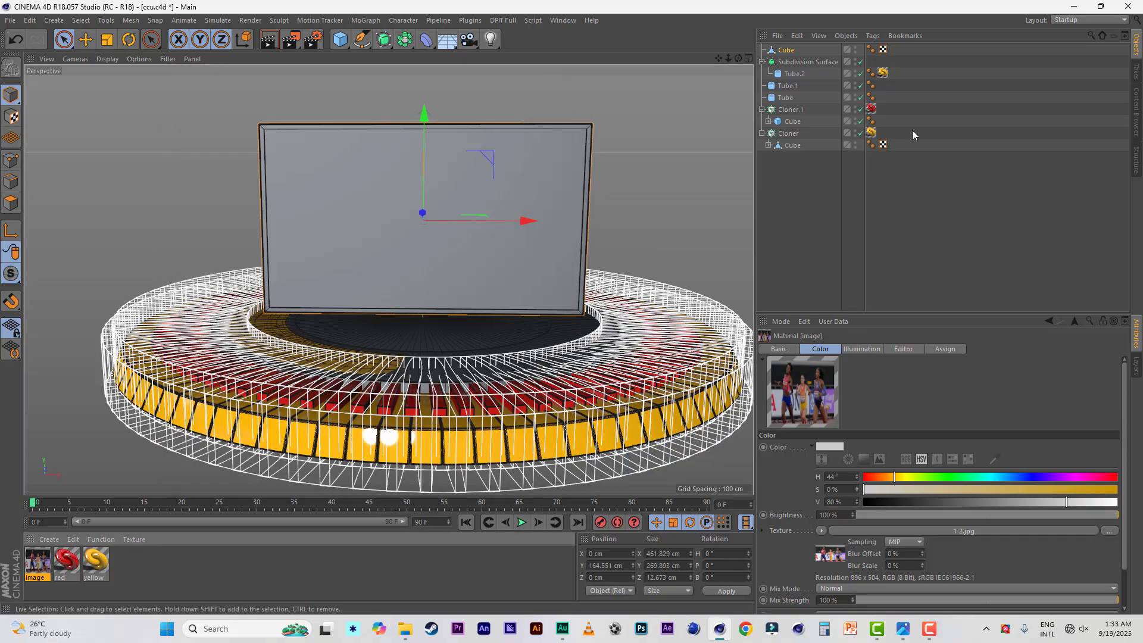
Try the image material on the whole panel in a viewport render and remove its texture tag again
left_click_drag(738, 59, 714, 74)
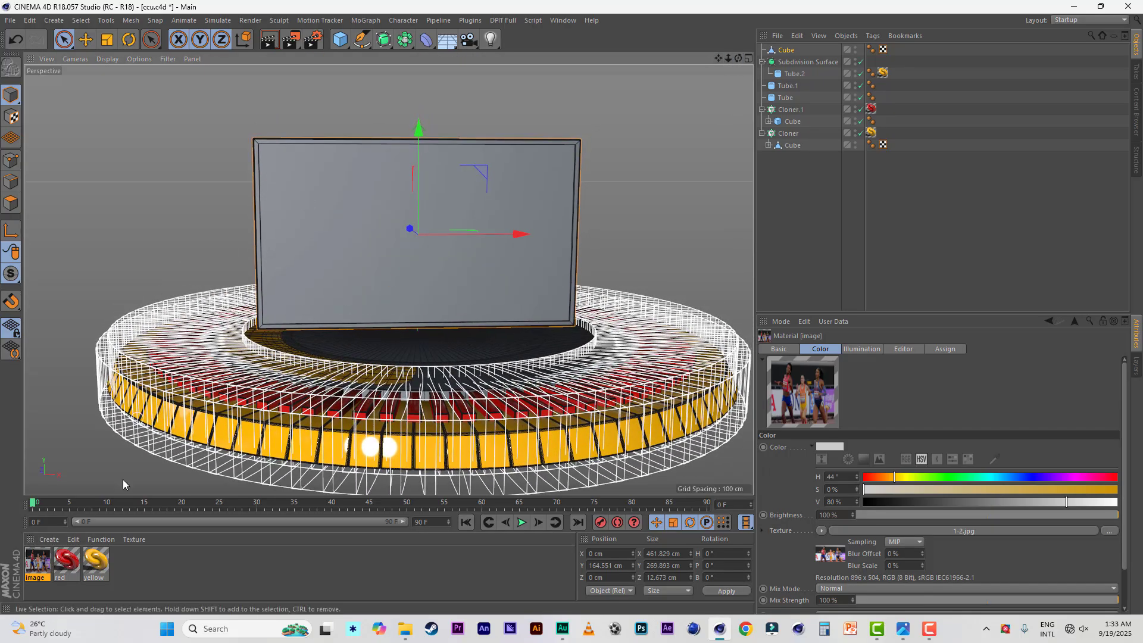
left_click_drag(38, 564, 787, 52)
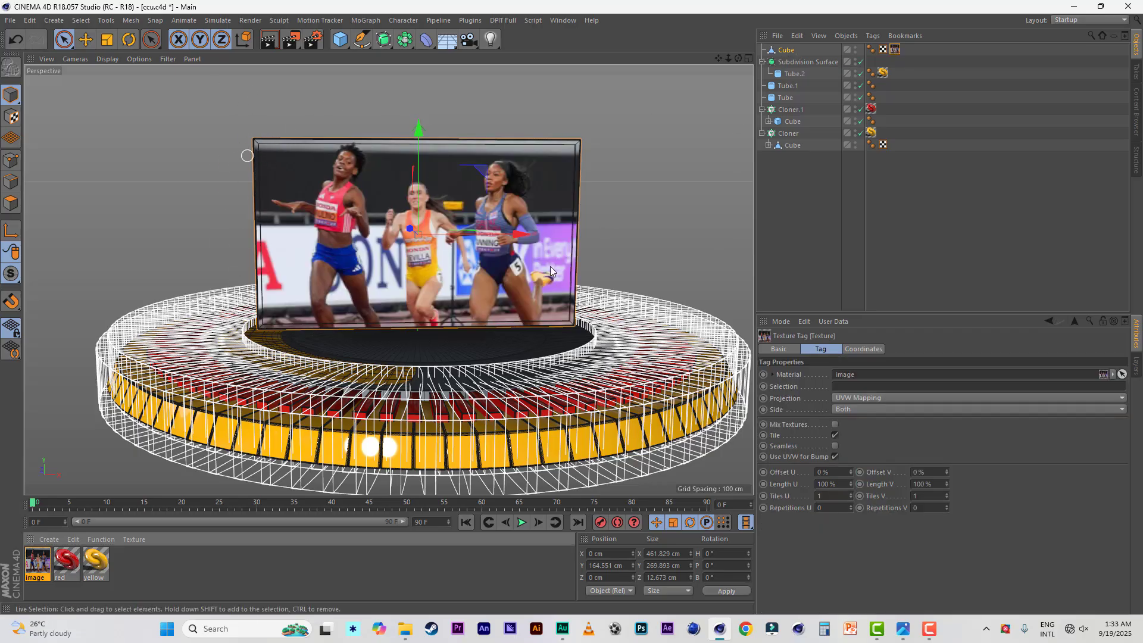
left_click(276, 44)
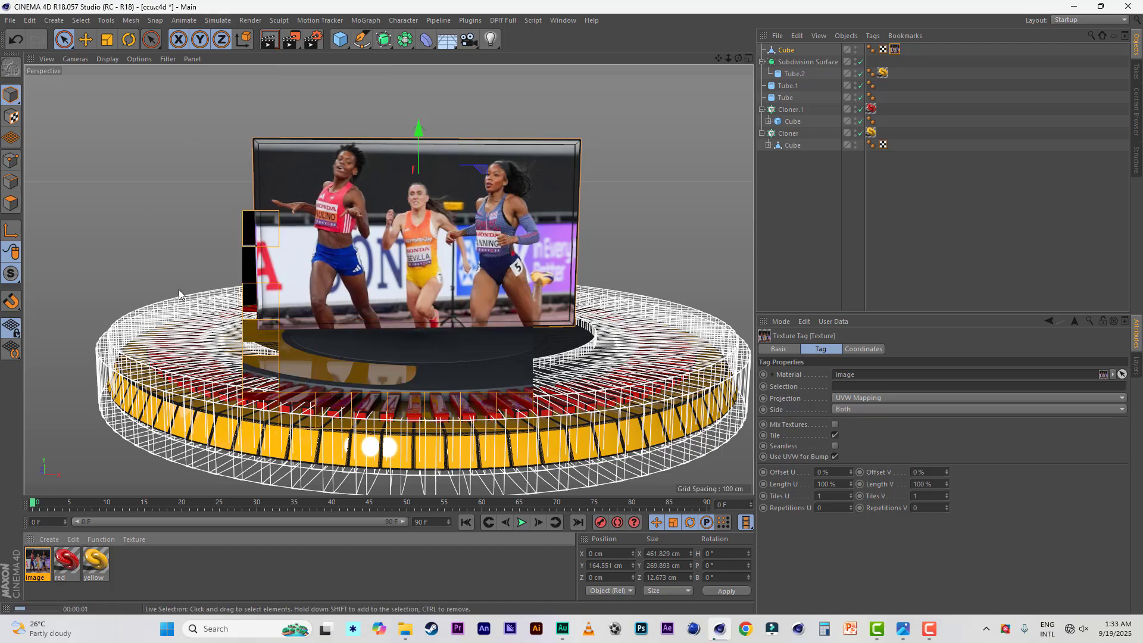
left_click(896, 50)
key("Delete")
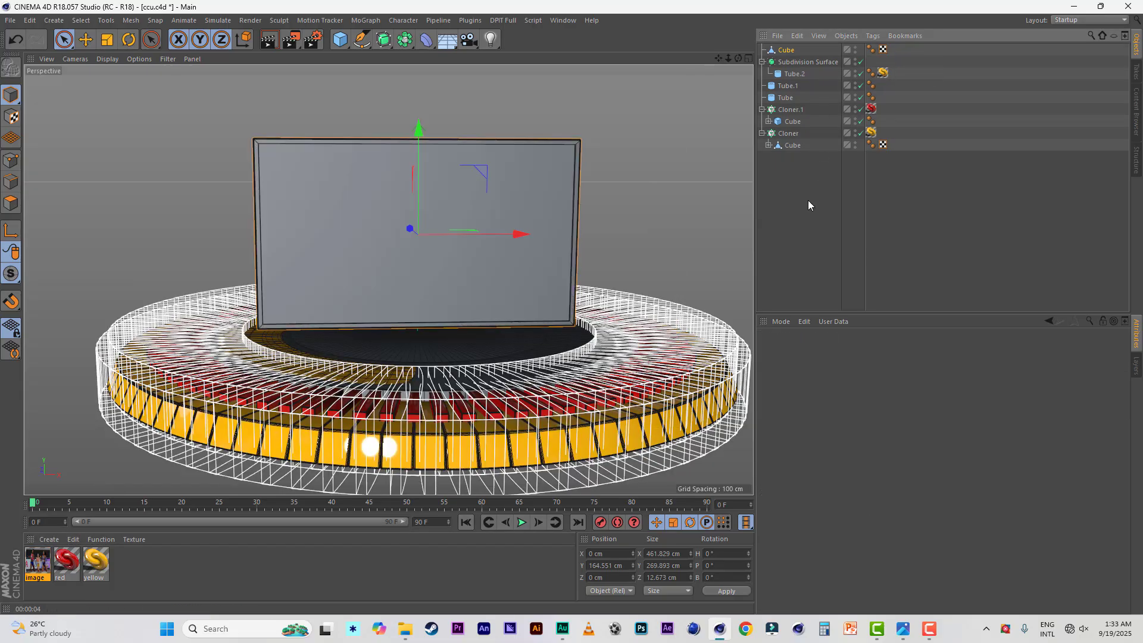
Select the panel's recessed front face in polygon mode and store it as a polygon selection
left_click(11, 203)
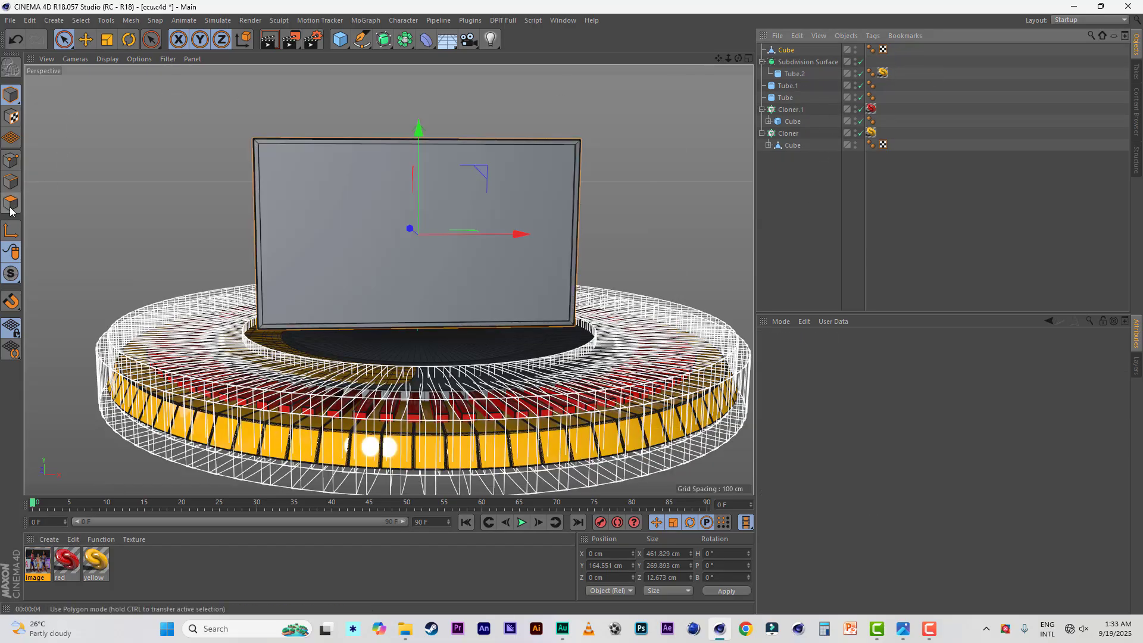
left_click(357, 295)
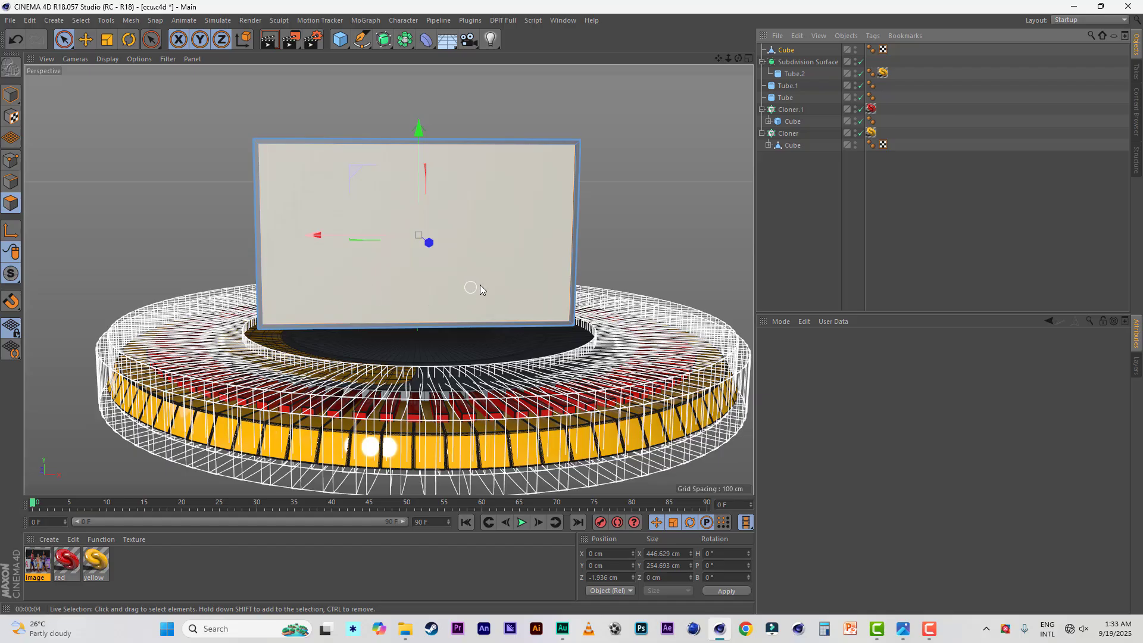
left_click(64, 40)
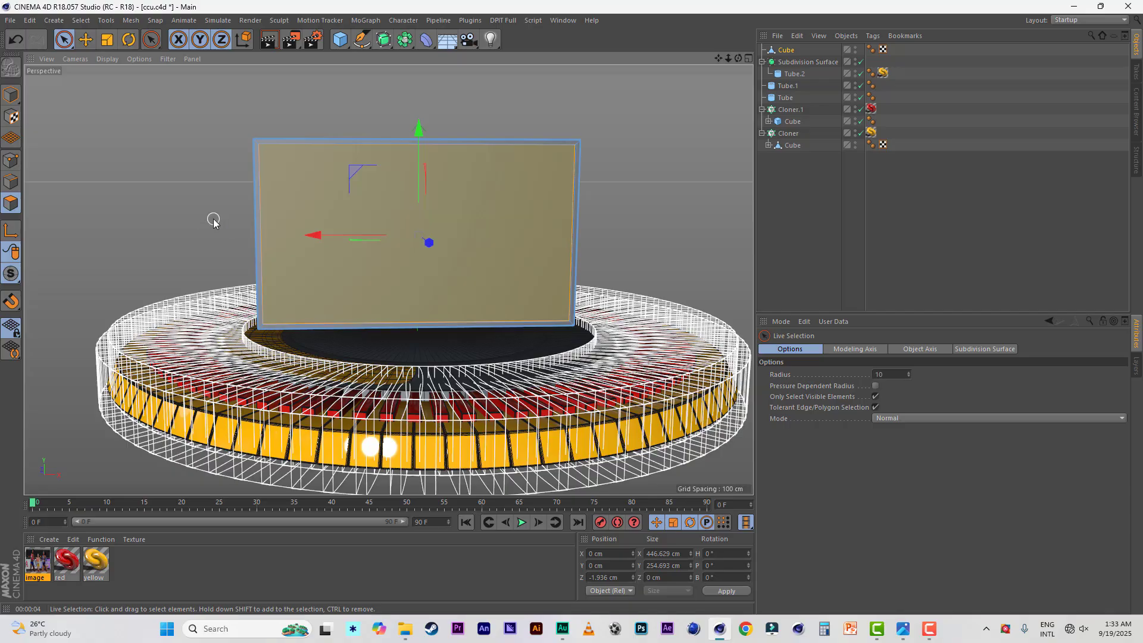
left_click(81, 20)
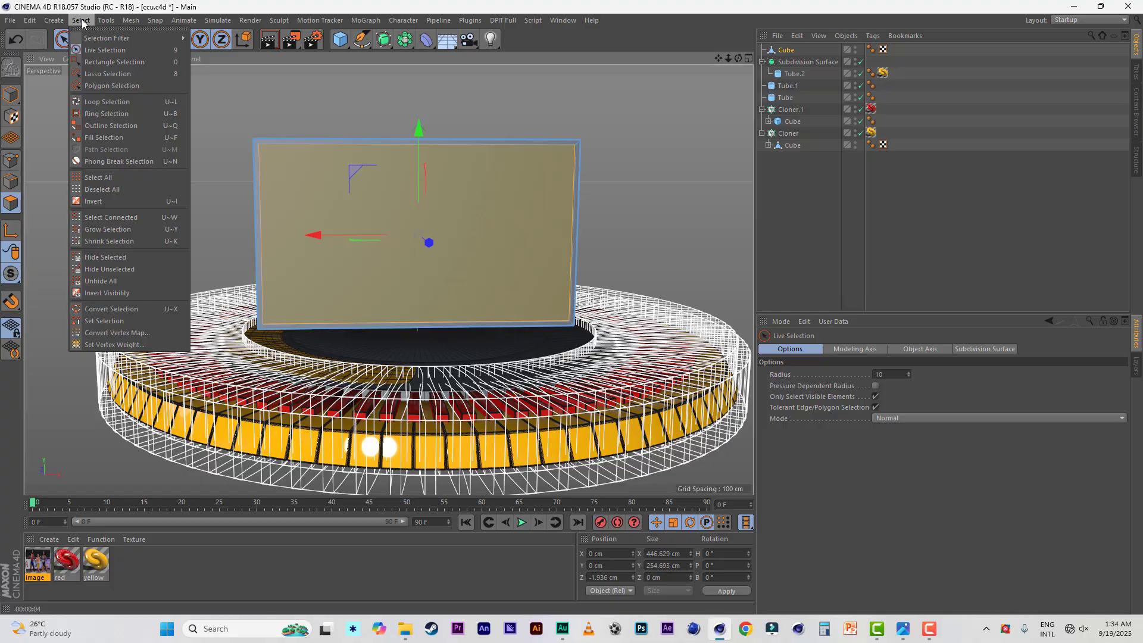
left_click(105, 320)
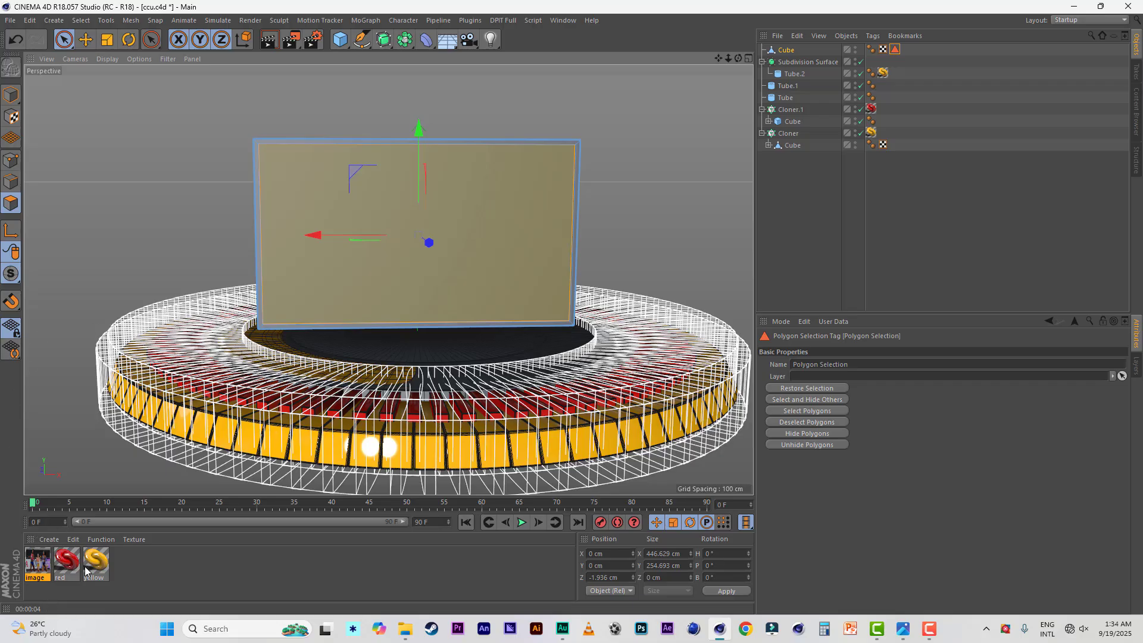
Apply the image material to the panel, restrict it to the stored Polygon Selection and return to model mode
left_click_drag(45, 566, 790, 53)
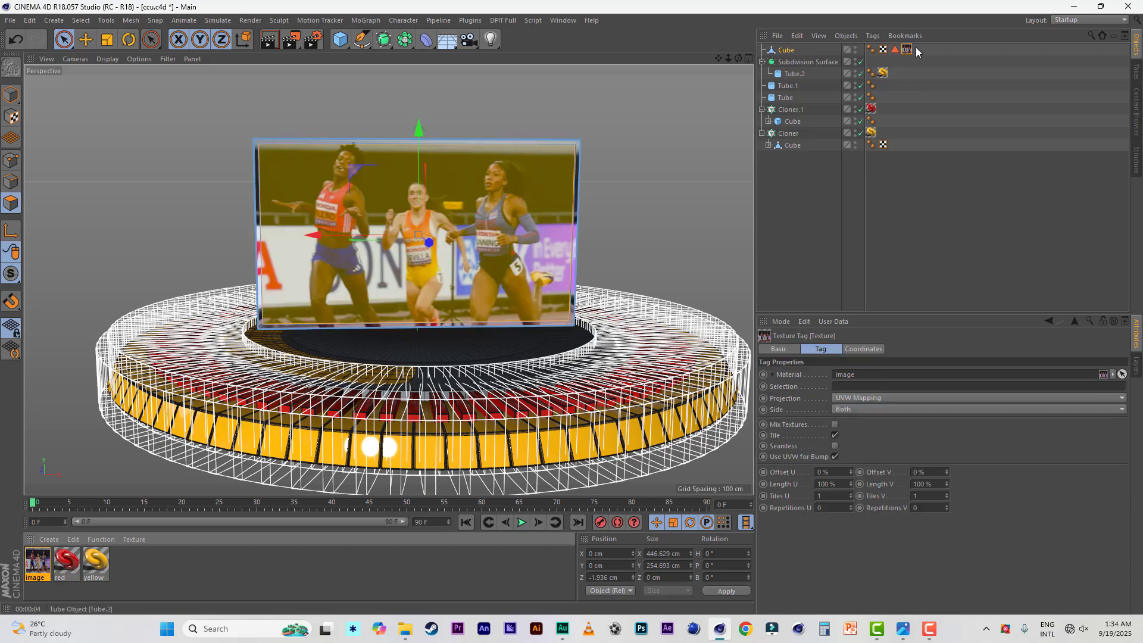
left_click(894, 50)
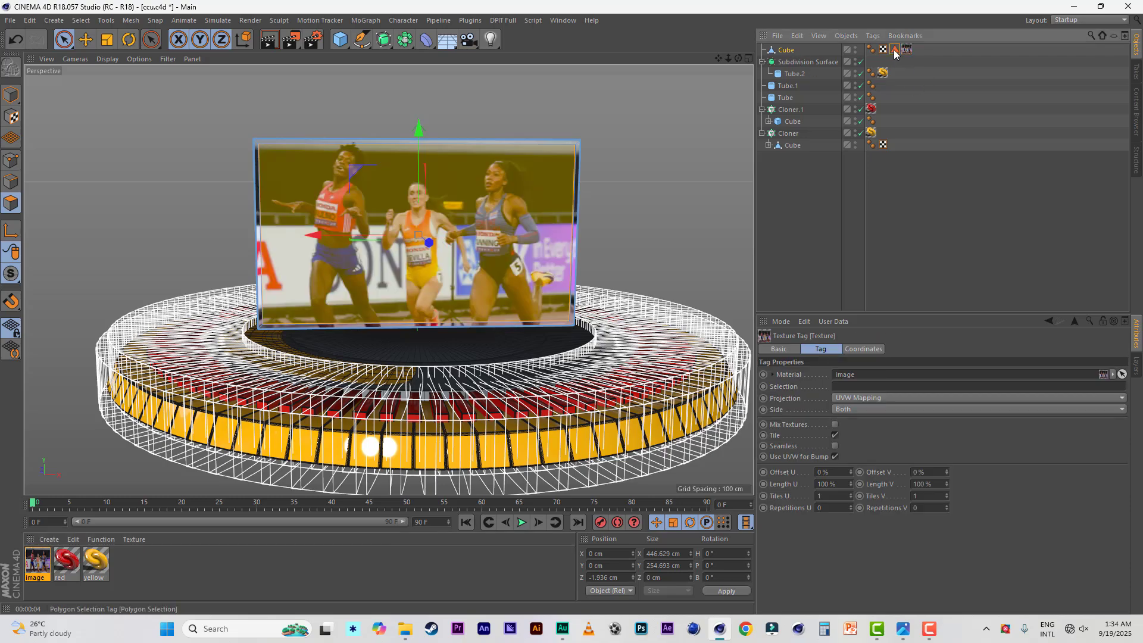
left_click_drag(894, 50, 848, 389)
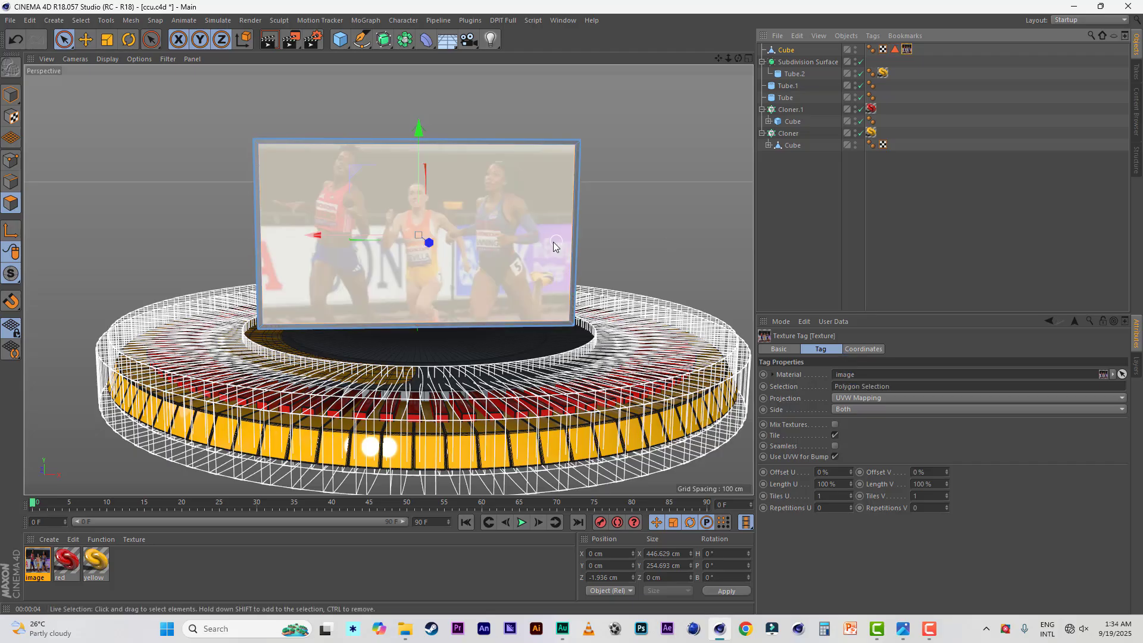
left_click(11, 95)
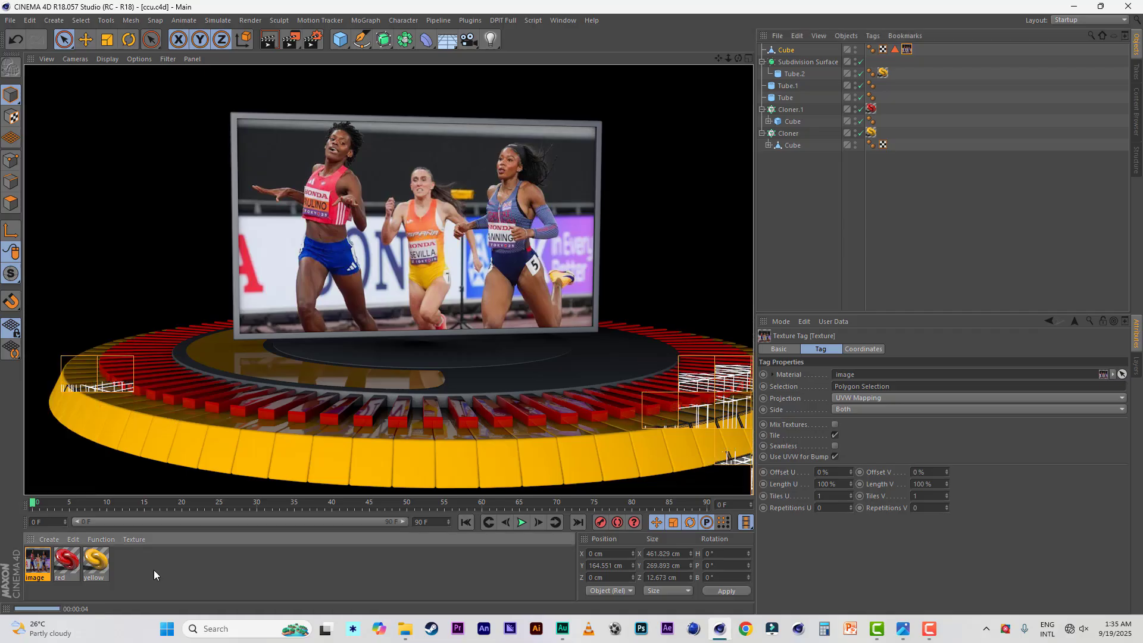
Duplicate the yellow material and rename the copy "black"
left_click(154, 570)
left_click(59, 561)
left_click(99, 566)
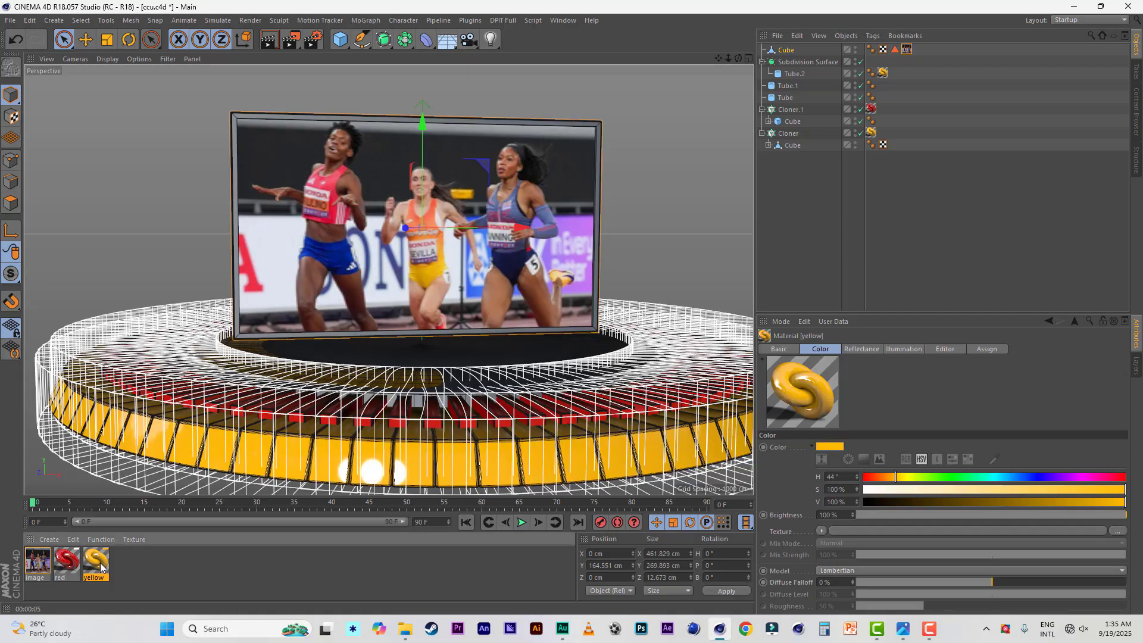
left_click_drag(100, 567, 133, 577, "ctrl")
double_click(122, 579)
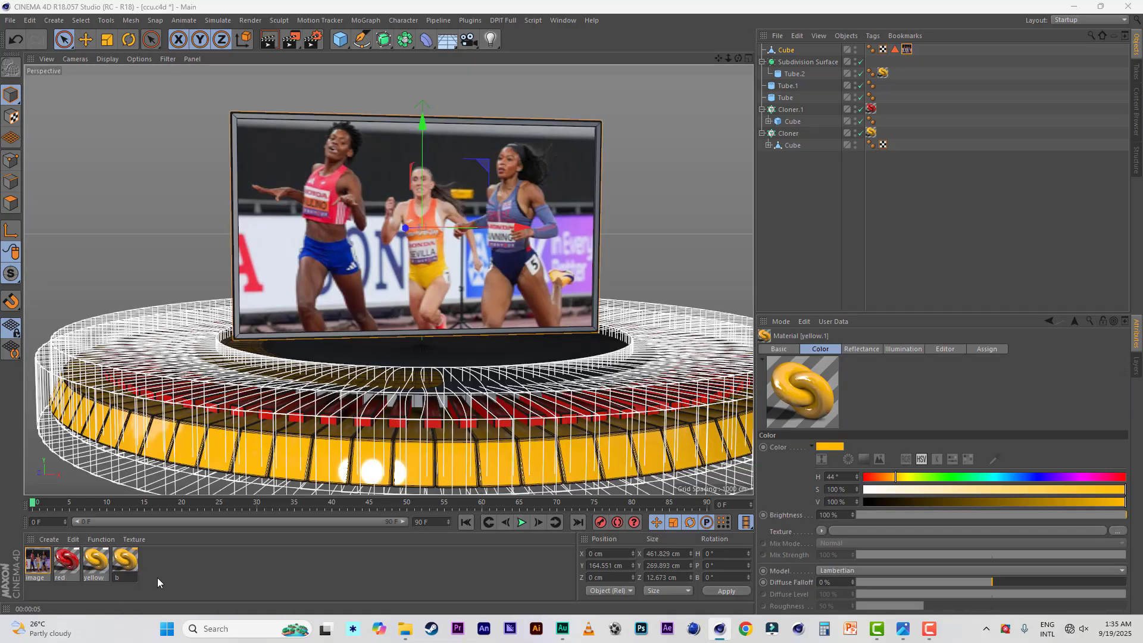
type("black")
key("Return")
Change the black material's color to a very dark navy blue with 100% saturation and a value of 17%
double_click(117, 565)
left_click(201, 207)
left_click_drag(405, 177, 334, 170)
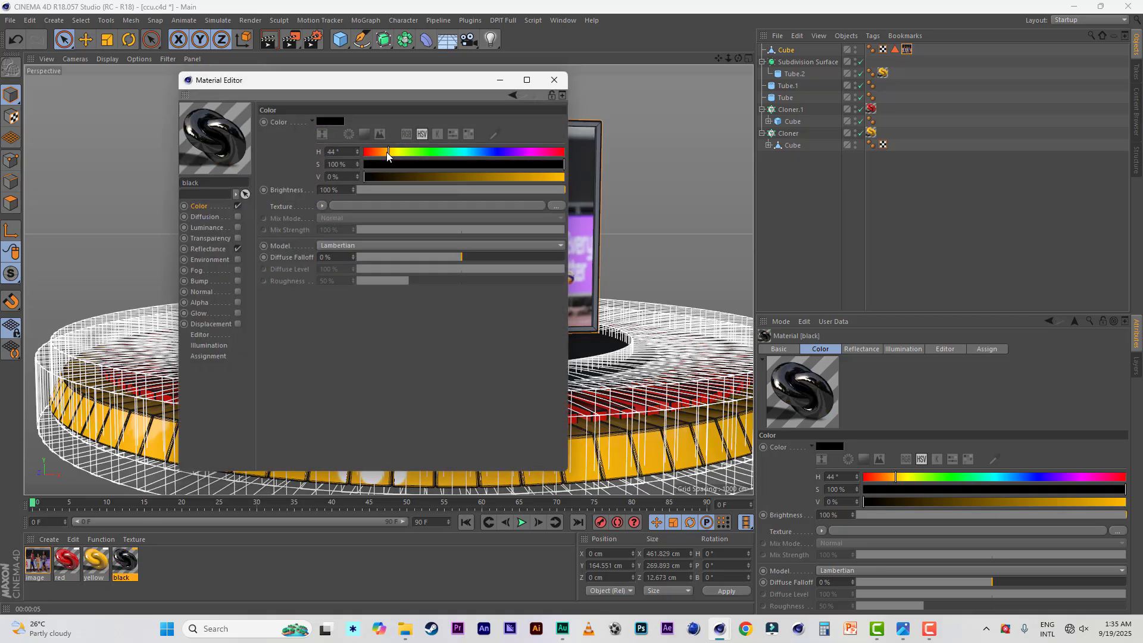
left_click(479, 154)
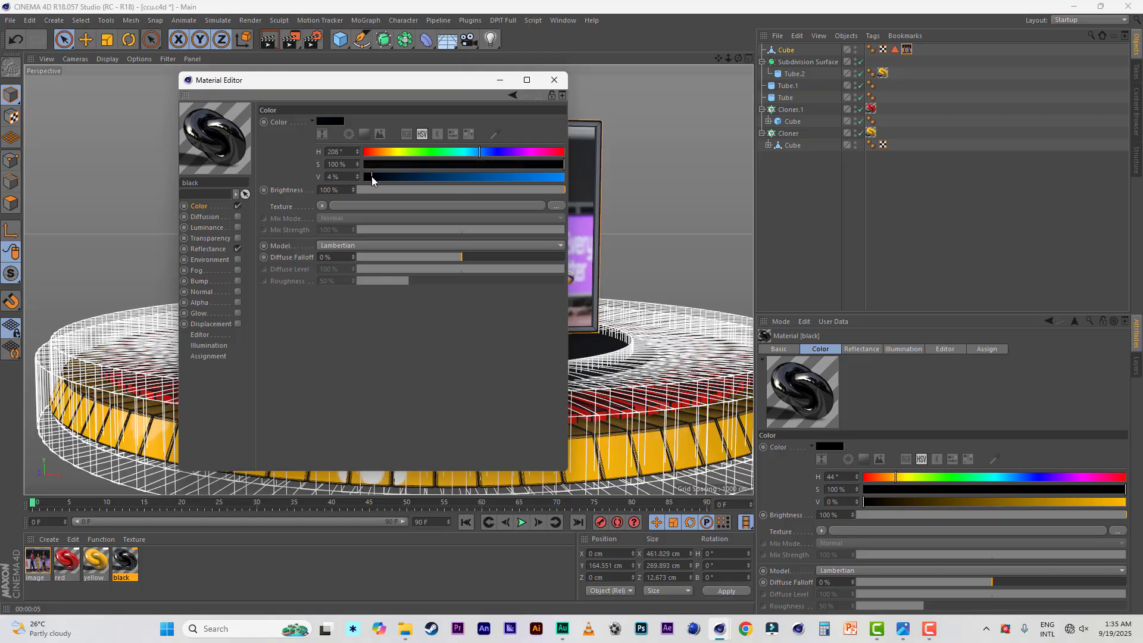
left_click_drag(372, 178, 398, 190)
Adjust the reflection strength of the black material's Default Specular reflectance layer
left_click(207, 250)
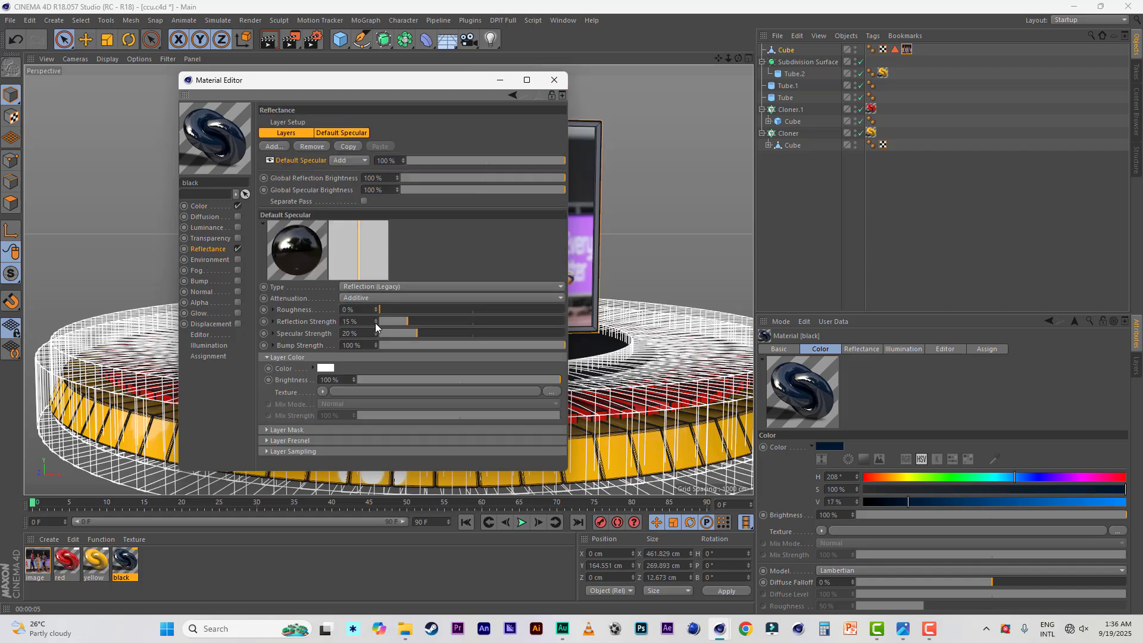
left_click_drag(375, 321, 377, 321)
left_click(554, 80)
Apply the black material to the screen panel, move its tag ahead of the selection and image tags, and render the view
left_click_drag(126, 562, 774, 51)
left_click(268, 39)
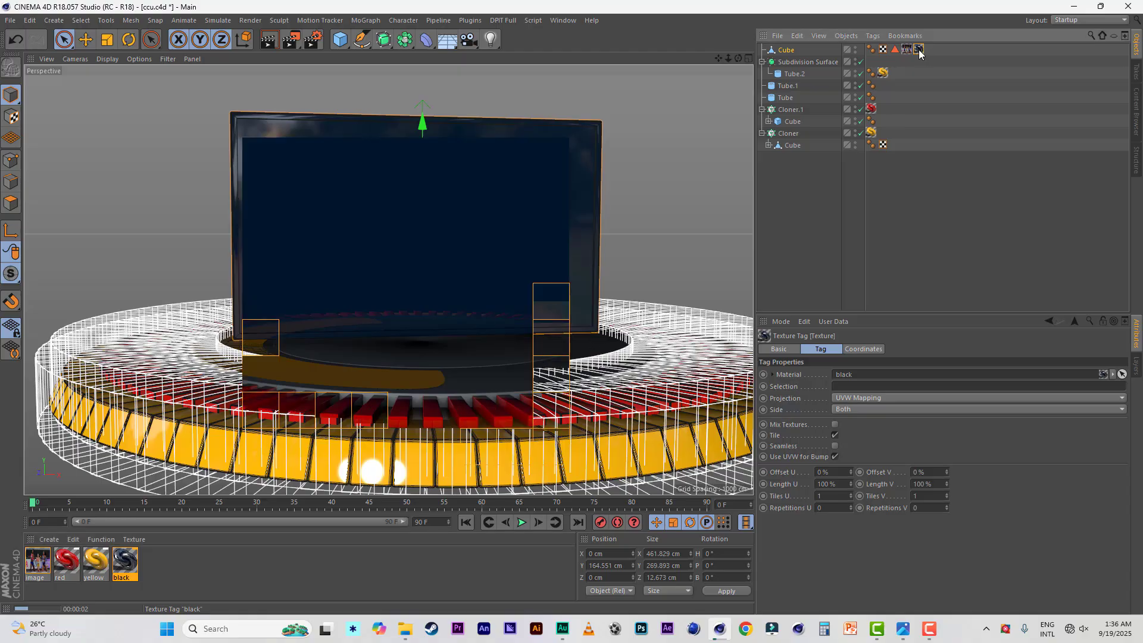
left_click_drag(914, 50, 894, 51)
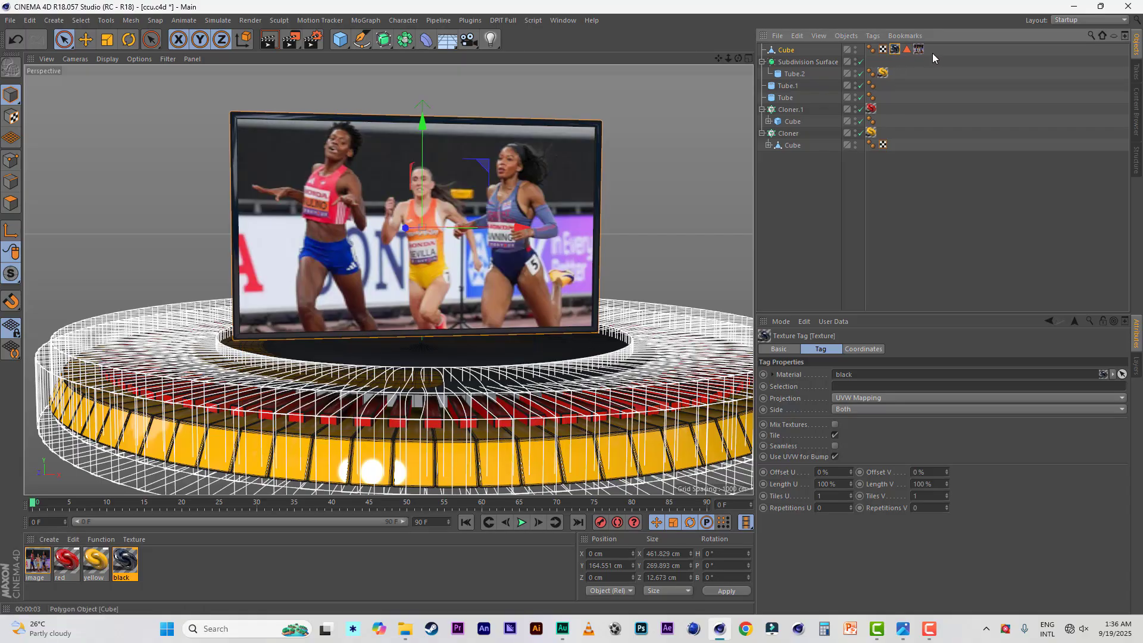
left_click(272, 42)
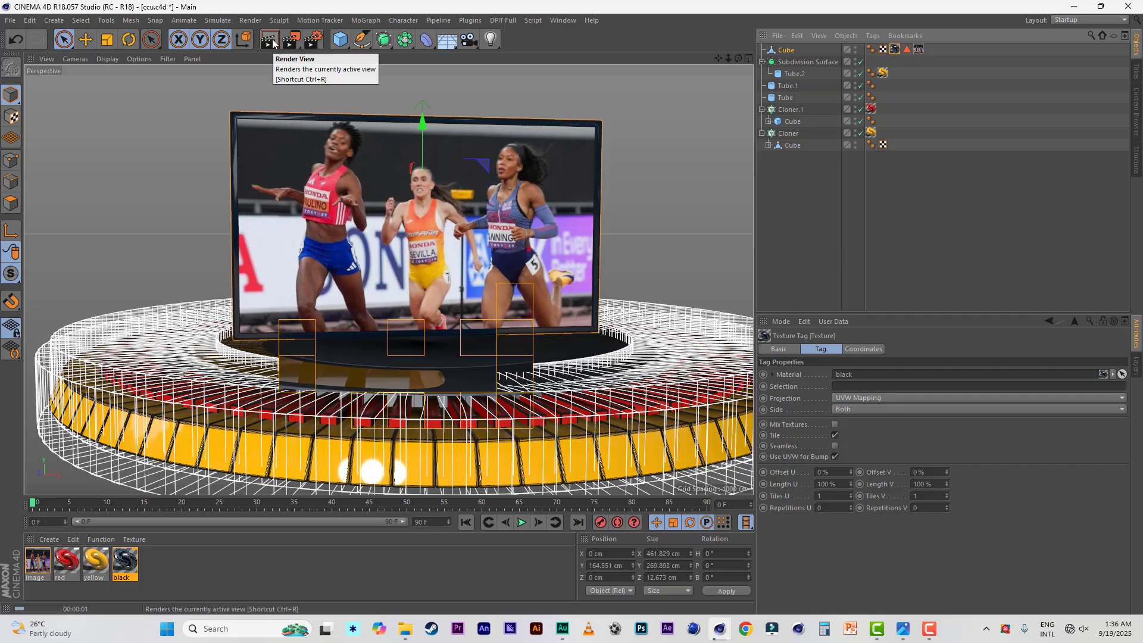
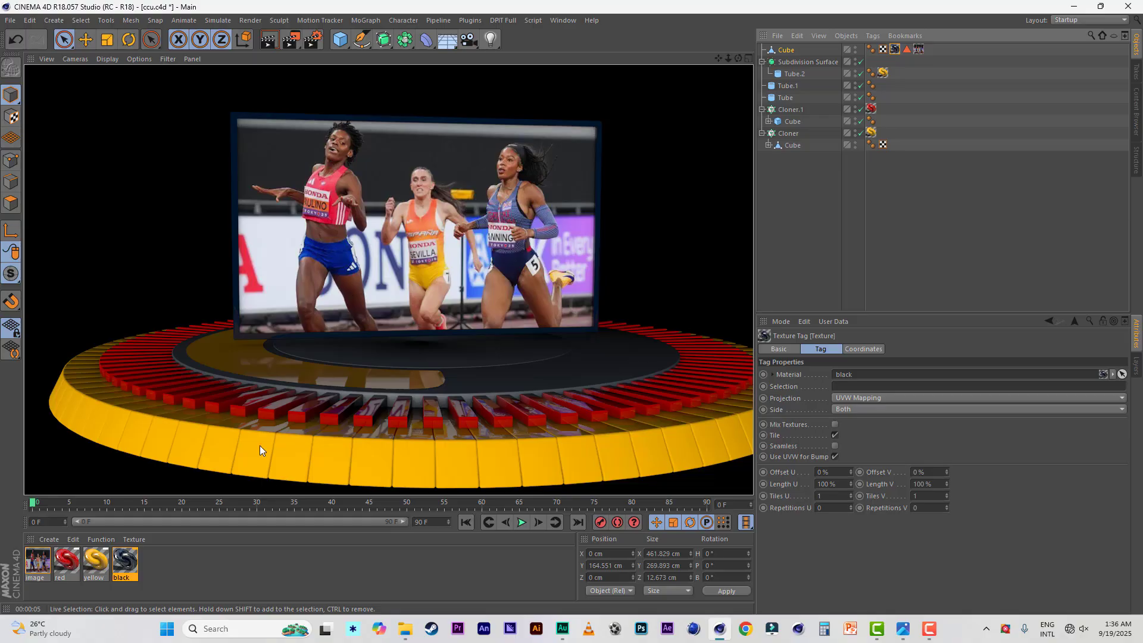
Darken the black material's color to a value of 14% and save the project
double_click(122, 564)
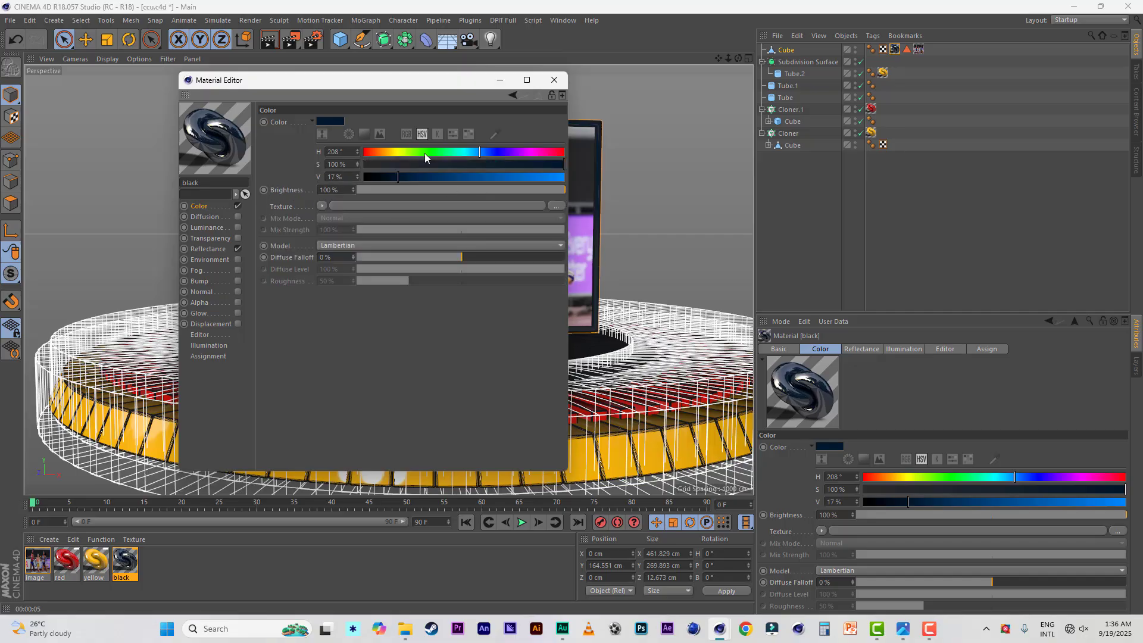
left_click_drag(402, 176, 393, 182)
left_click(555, 80)
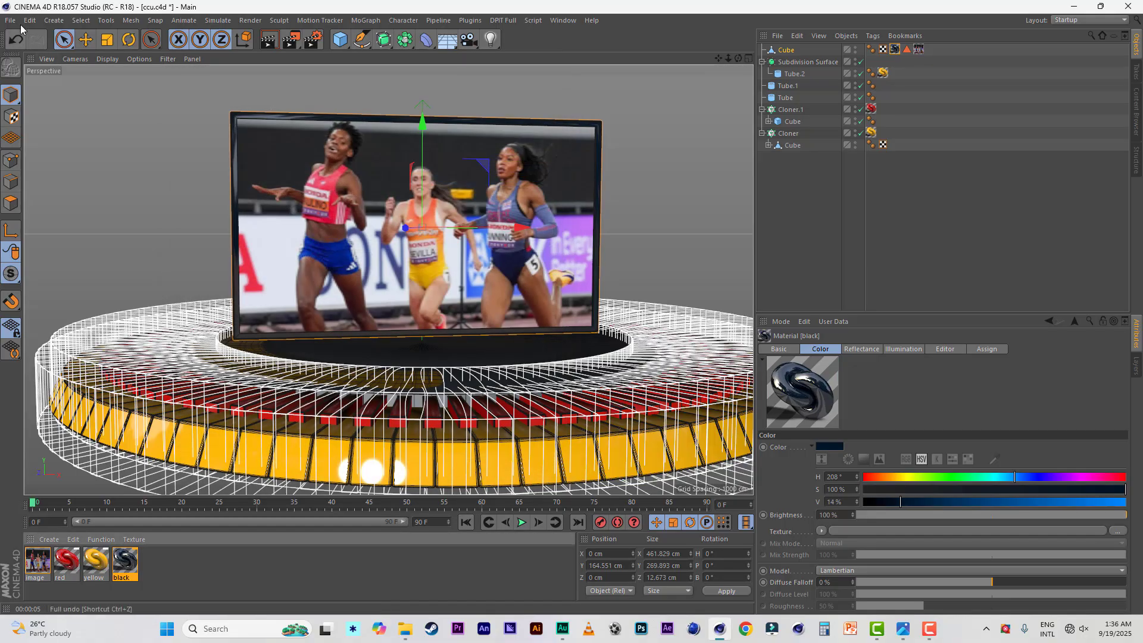
left_click(10, 20)
left_click(28, 117)
Apply the black material to the Tube.1 and Tube discs and render the view
scroll(421, 206, "down", 3)
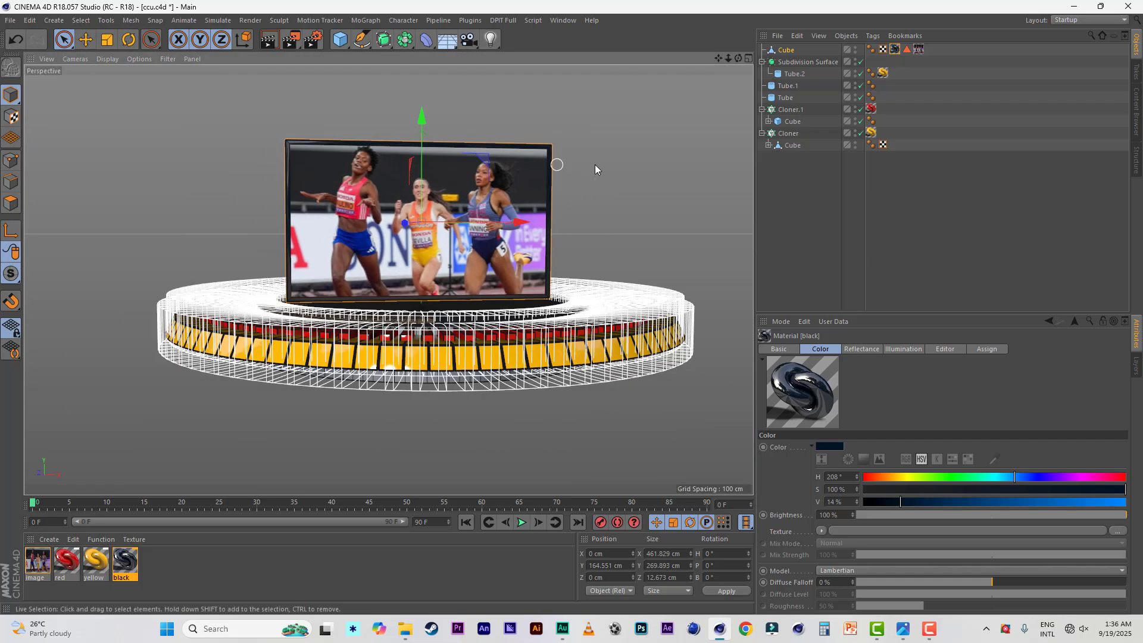
mouse_move(719, 58)
left_mouse_down()
mouse_move(695, 84)
mouse_move(739, 68)
mouse_move(747, 95)
mouse_move(736, 61)
left_mouse_up()
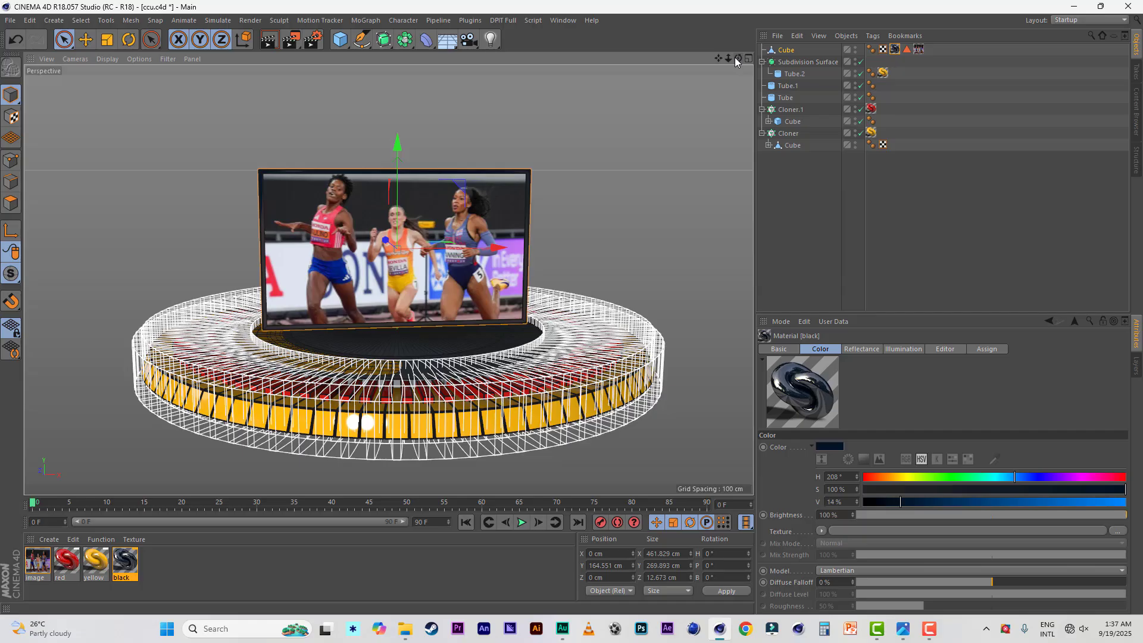
mouse_move(736, 62)
left_mouse_down()
mouse_move(726, 58)
mouse_move(736, 57)
left_mouse_up()
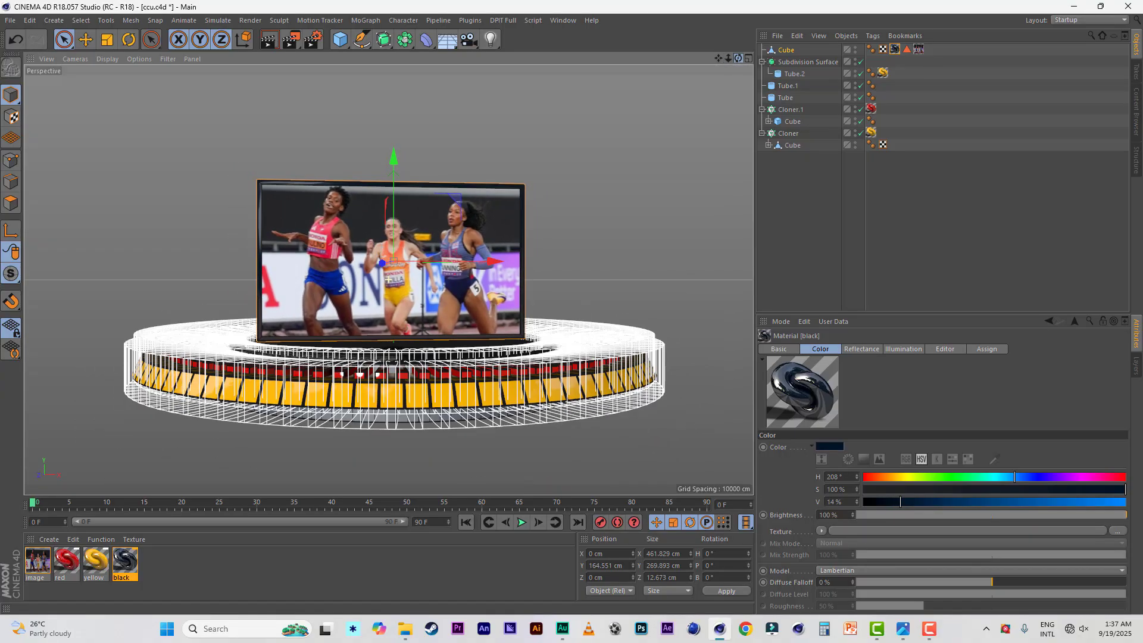
left_click_drag(738, 58, 736, 61)
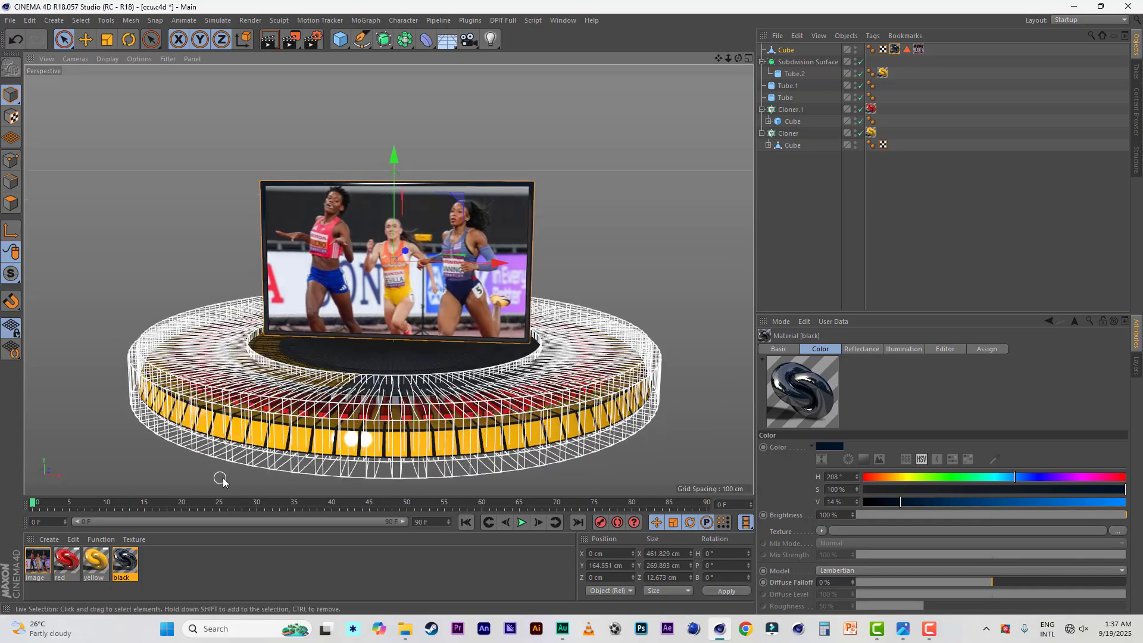
left_click_drag(129, 563, 792, 86)
left_click_drag(746, 116, 792, 97)
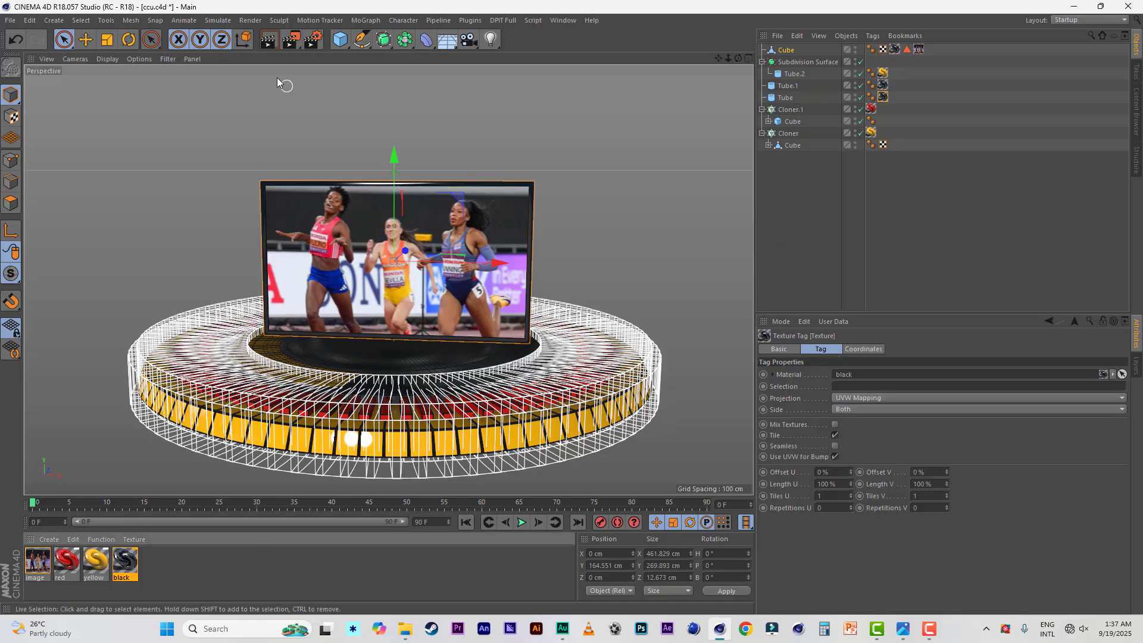
left_click(269, 40)
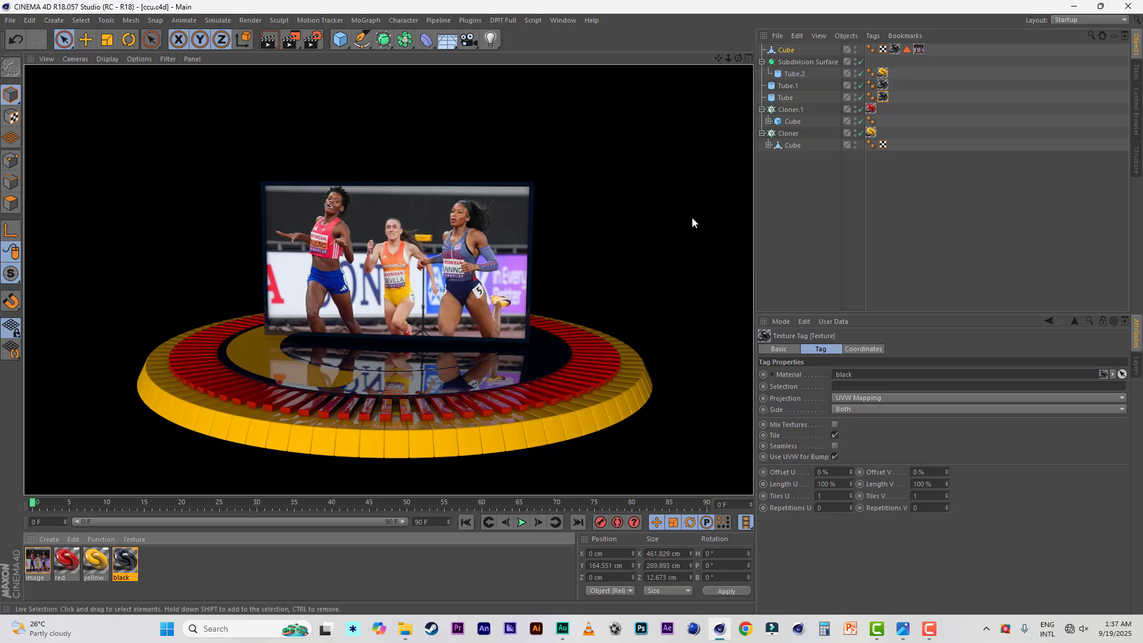
Save the project with the black discs applied
mouse_move(726, 62)
left_mouse_down()
mouse_move(766, 62)
mouse_move(728, 62)
left_mouse_up()
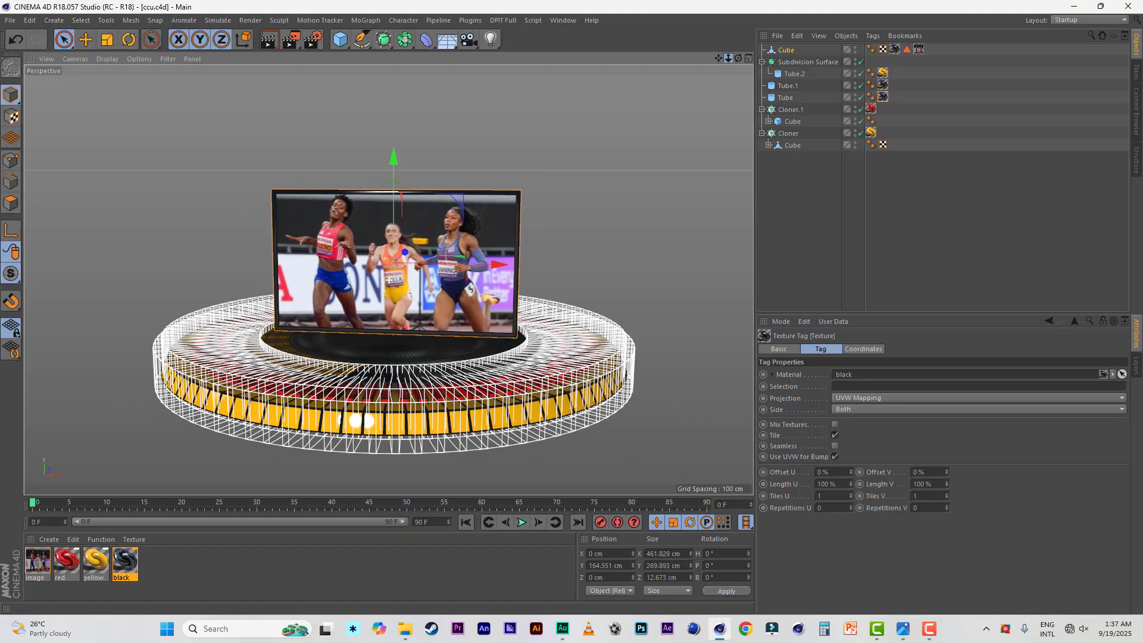
left_click(10, 21)
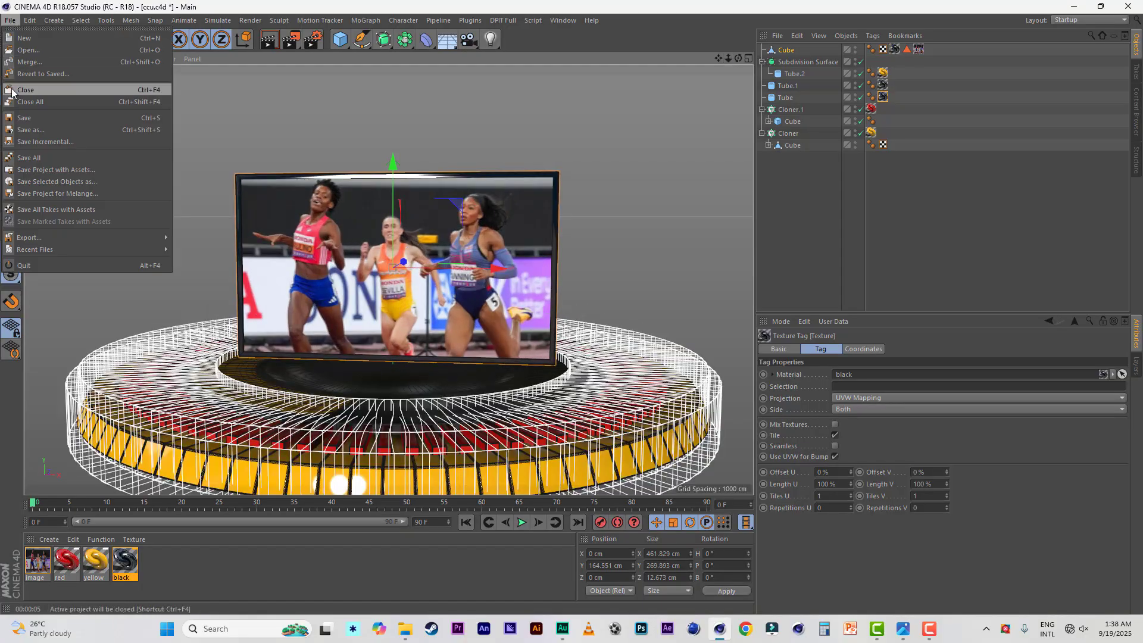
left_click(24, 118)
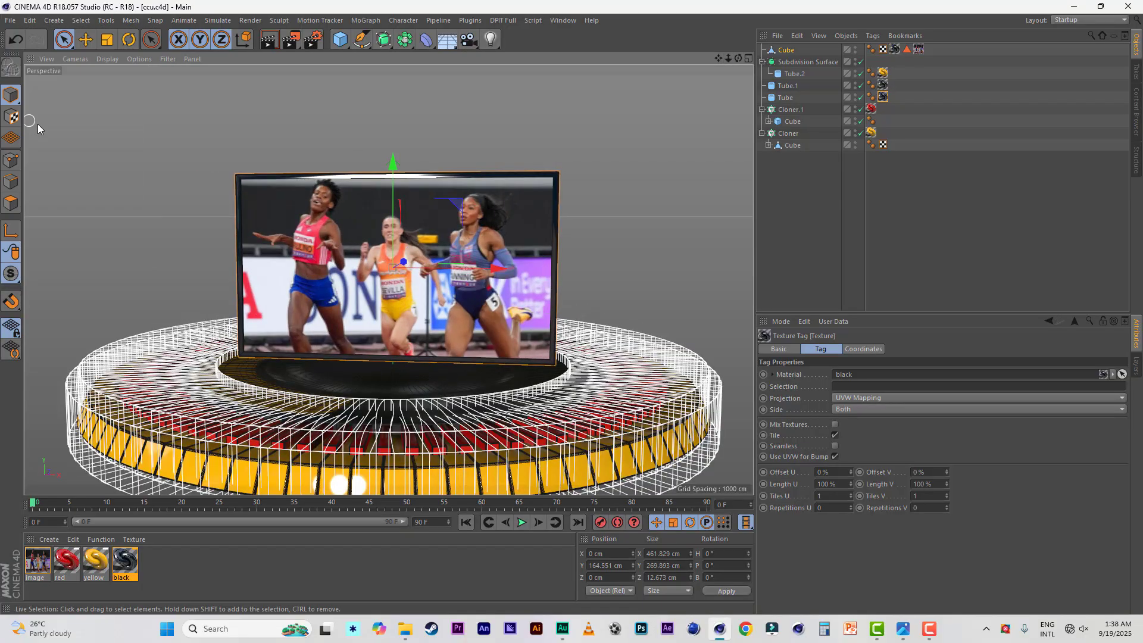
Add a Tube primitive and raise it above the screen panel to a Y position of about 444 cm
left_click_drag(733, 55, 739, 76)
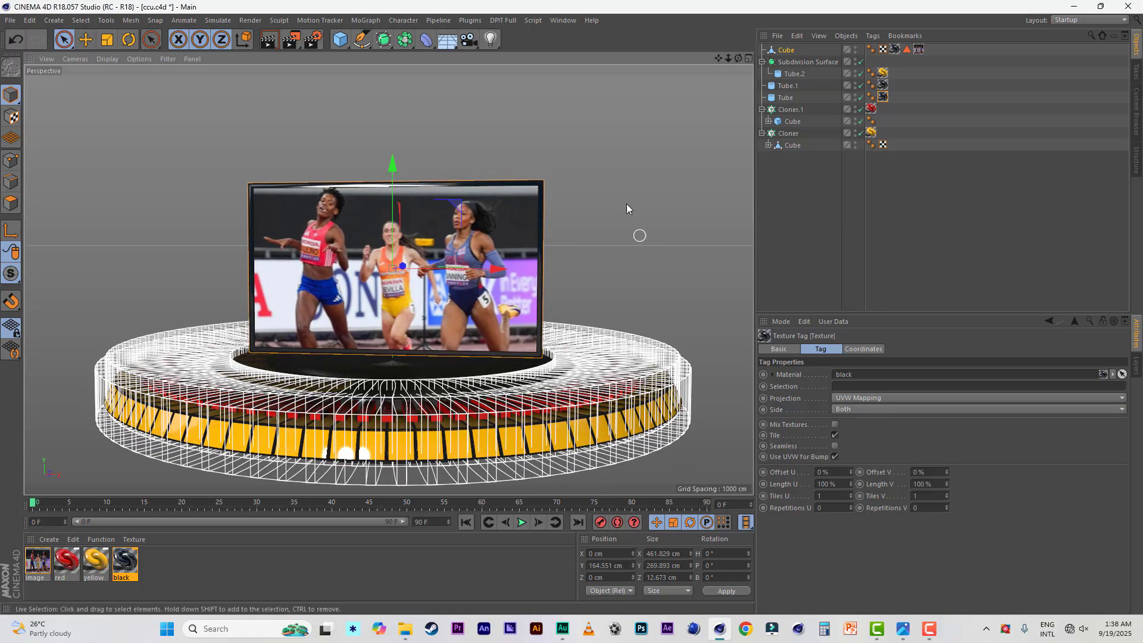
left_click(339, 39)
left_click(570, 105)
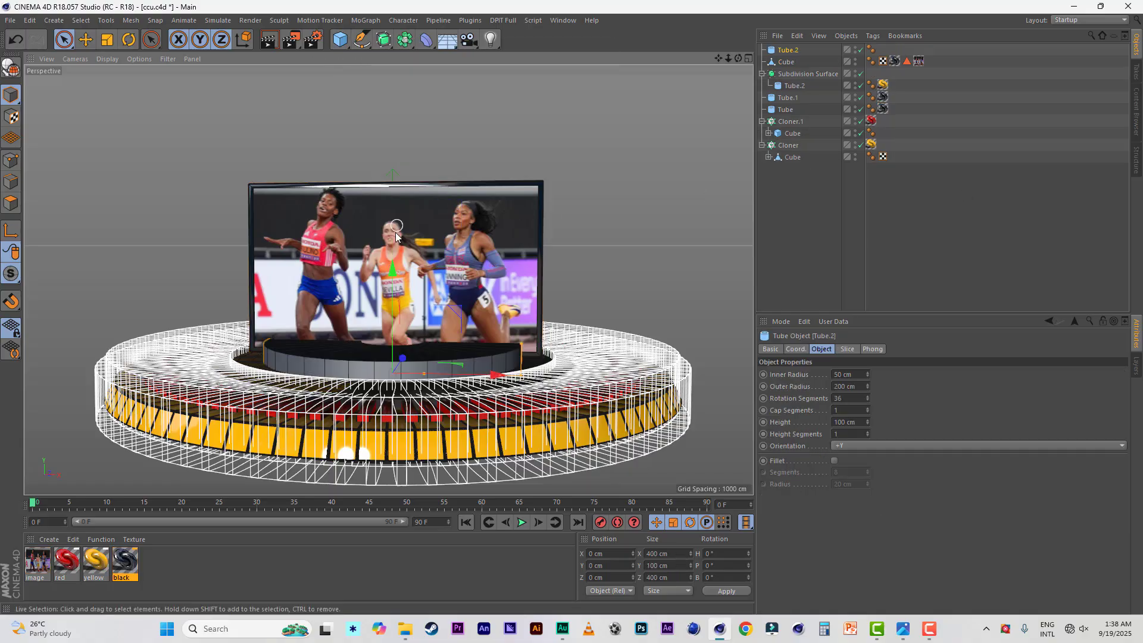
left_click_drag(719, 58, 738, 77)
left_click_drag(389, 115, 392, 83)
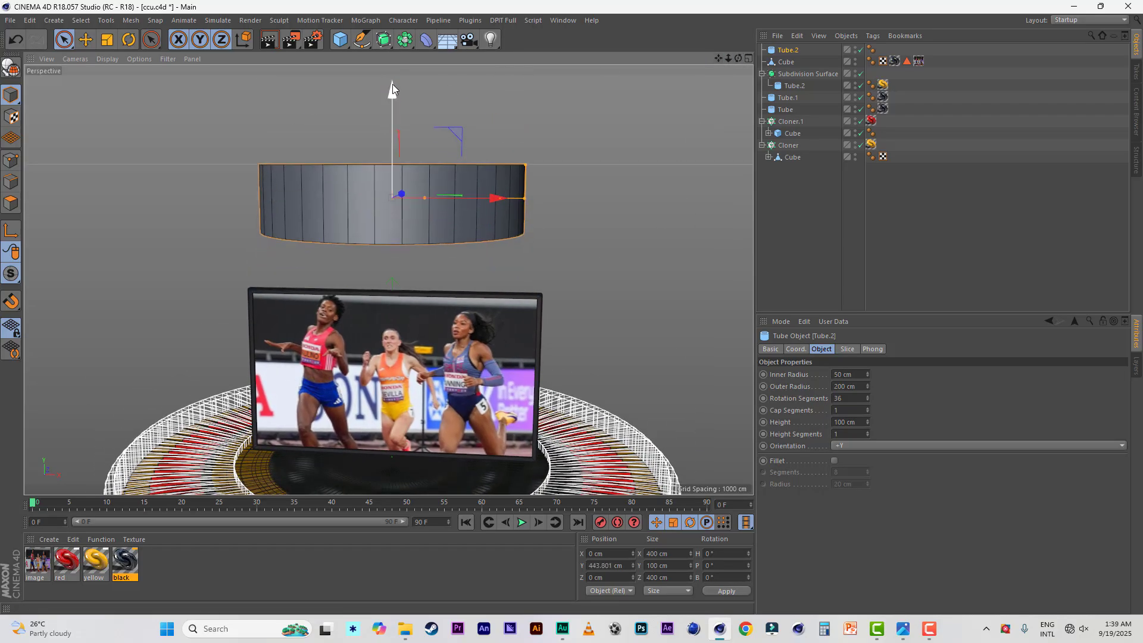
Set the new tube's outer radius to 302 cm and its inner radius to 297 cm
left_click_drag(737, 56, 727, 115)
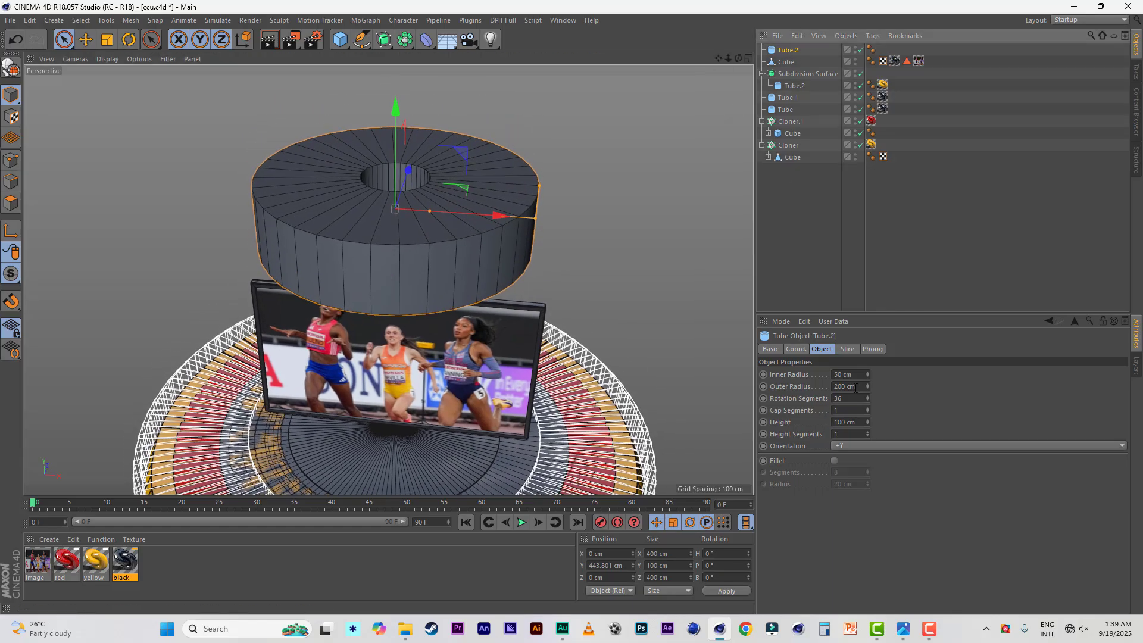
left_click_drag(859, 388, 818, 386)
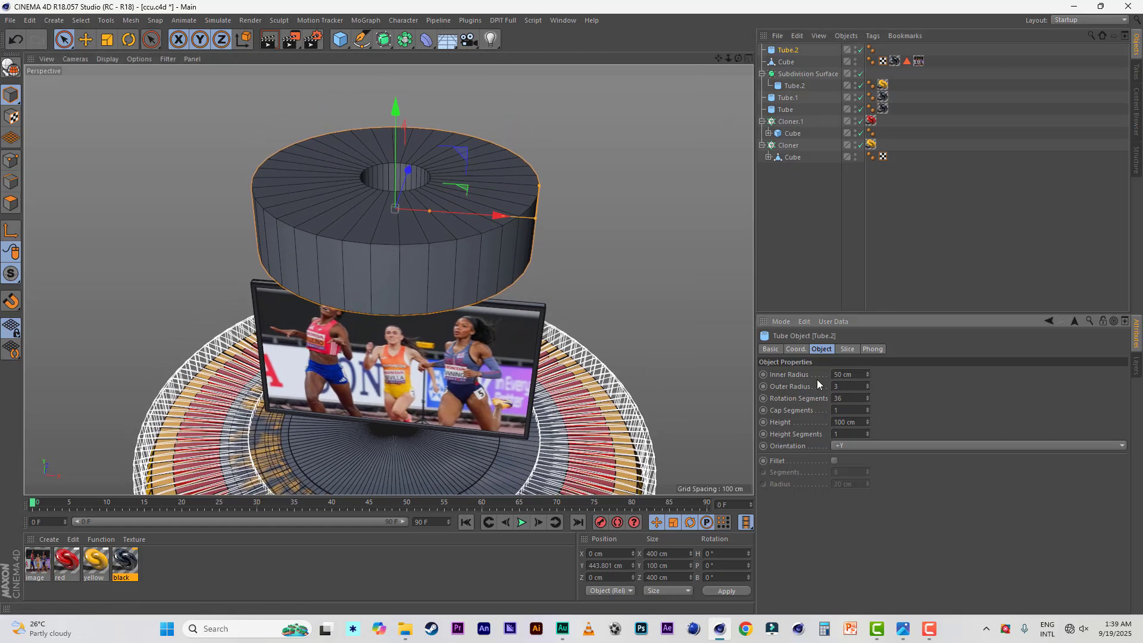
type("302")
key("Return")
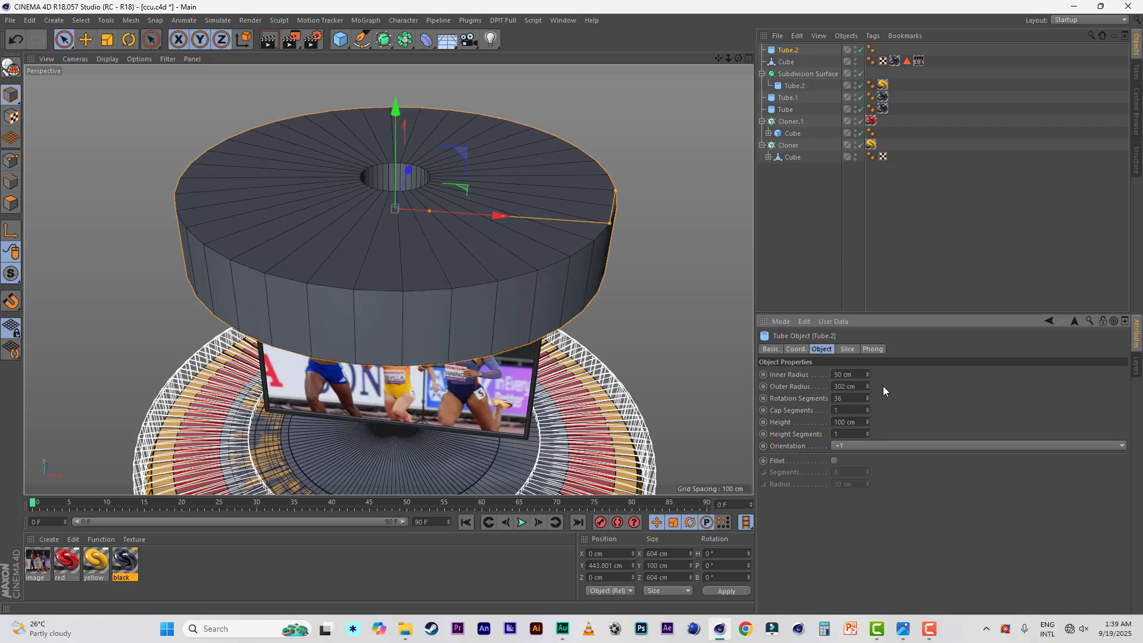
left_click_drag(862, 377, 803, 372)
type("297")
key("Return")
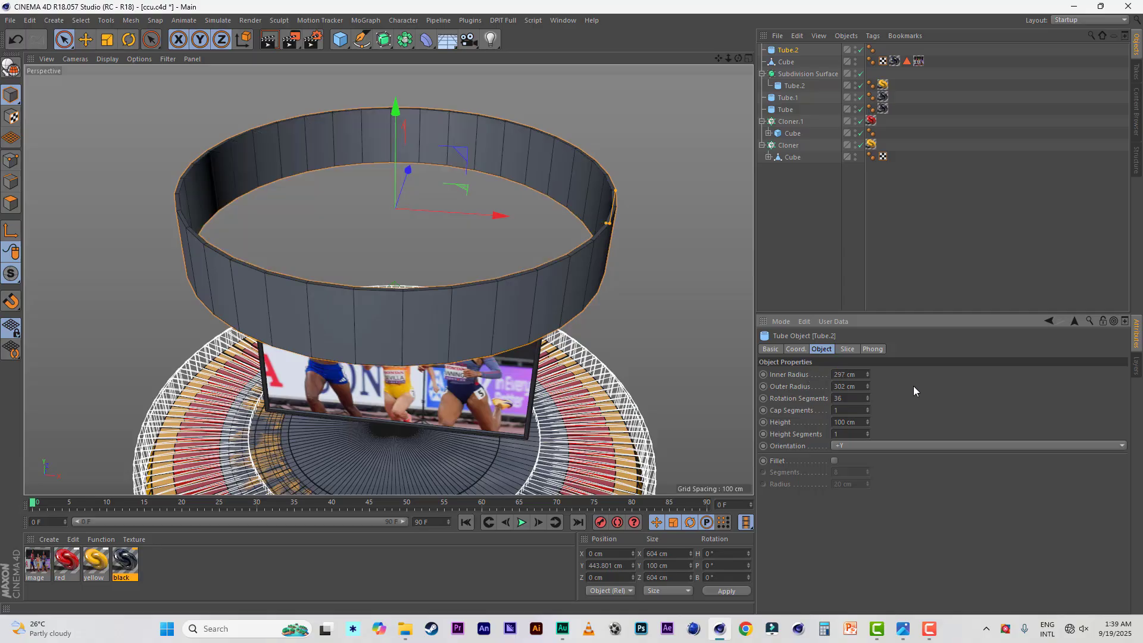
Set the overhead ring's height to 5 cm and its rotation segments to 160
left_click(860, 422)
type("5")
key("Return")
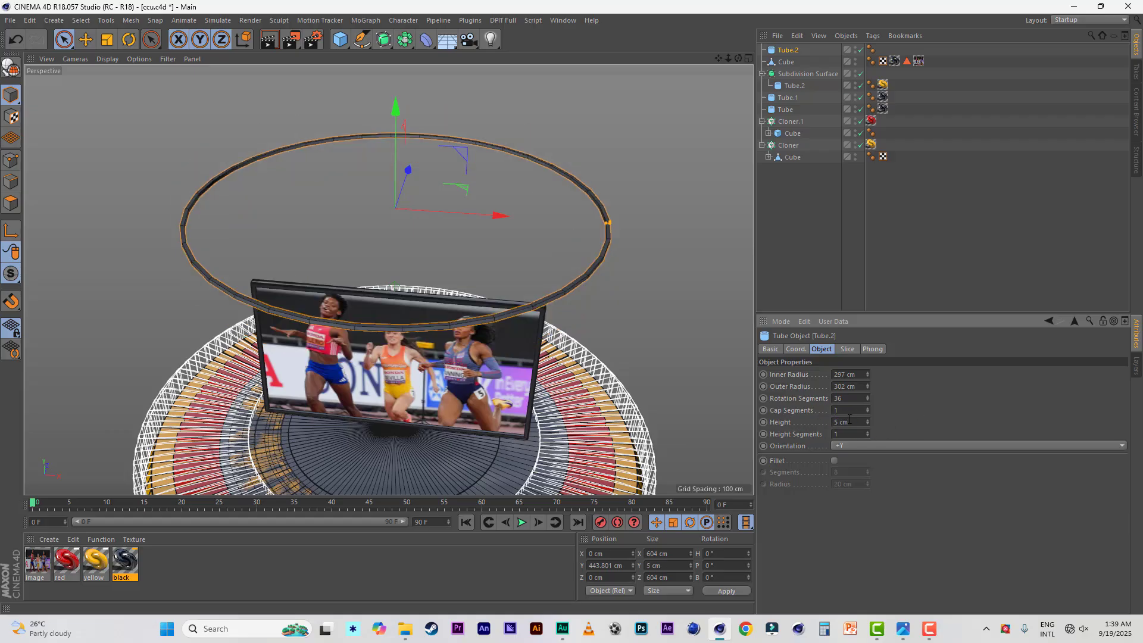
left_click(855, 398)
type("130")
key("Return")
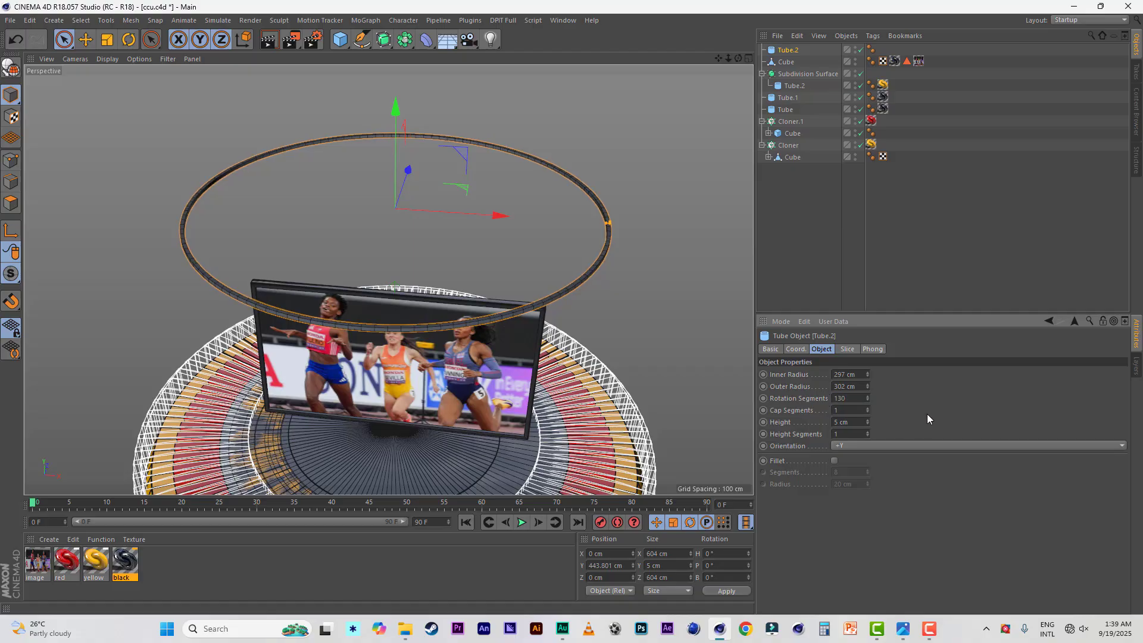
left_click(867, 396)
left_click(867, 396)
scroll(637, 301, "up", 1)
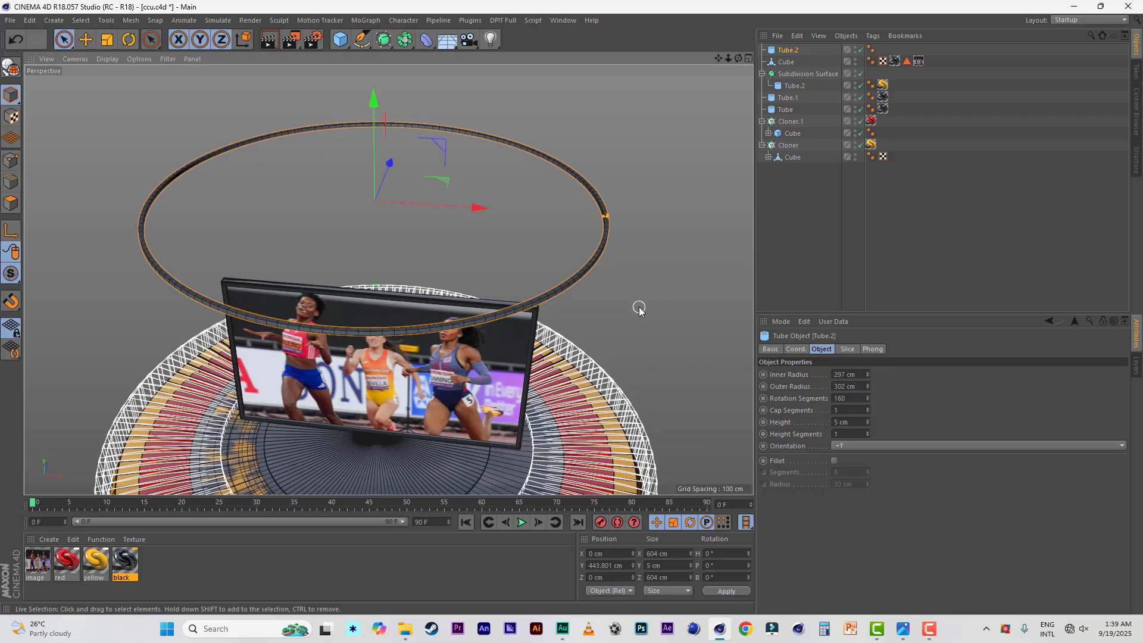
Enable the fillet on the overhead ring and render the view to check it
left_click(834, 462)
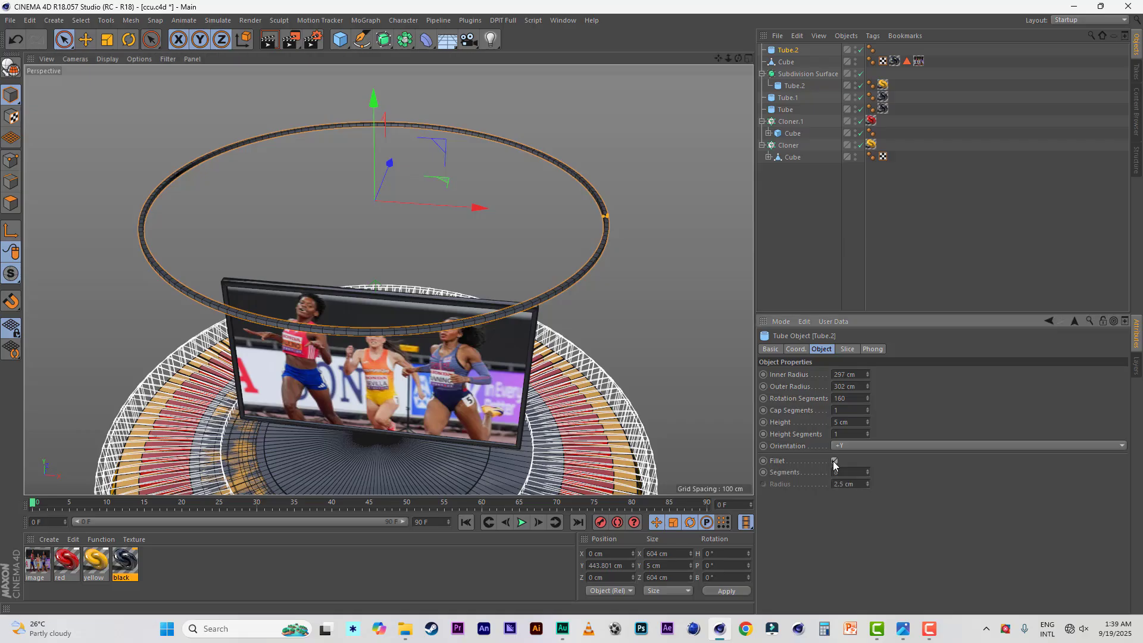
left_click(269, 39)
scroll(583, 269, "up", 3)
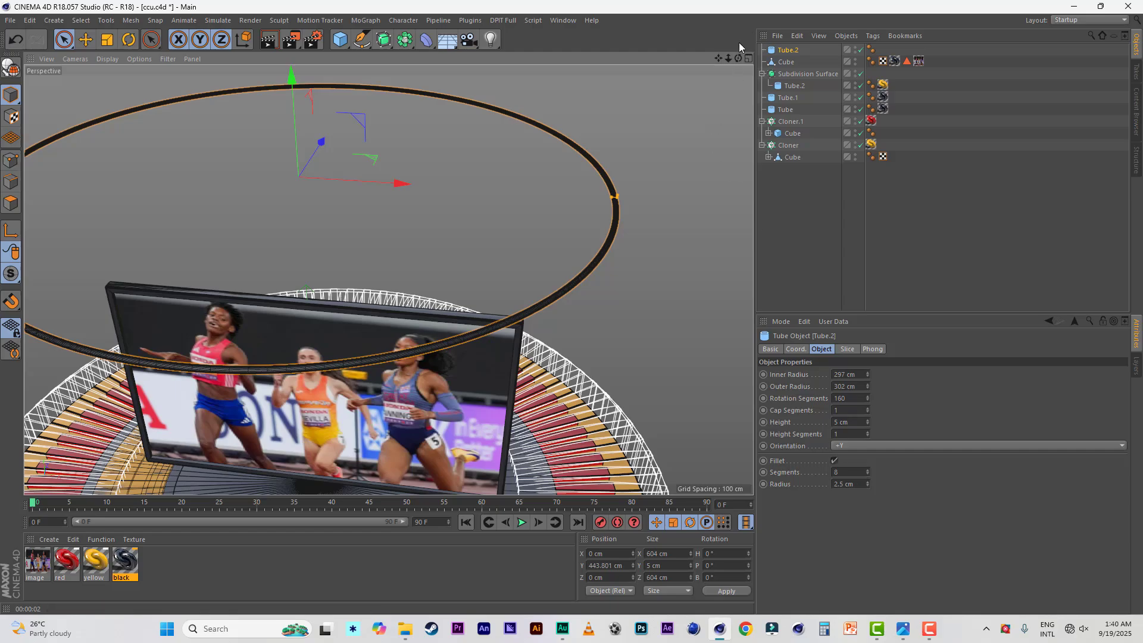
Duplicate the overhead ring with copy and paste
mouse_move(718, 58)
left_mouse_down()
mouse_move(804, 50)
mouse_move(739, 143)
mouse_move(731, 32)
mouse_move(719, 81)
mouse_move(728, 37)
mouse_move(722, 66)
left_mouse_up()
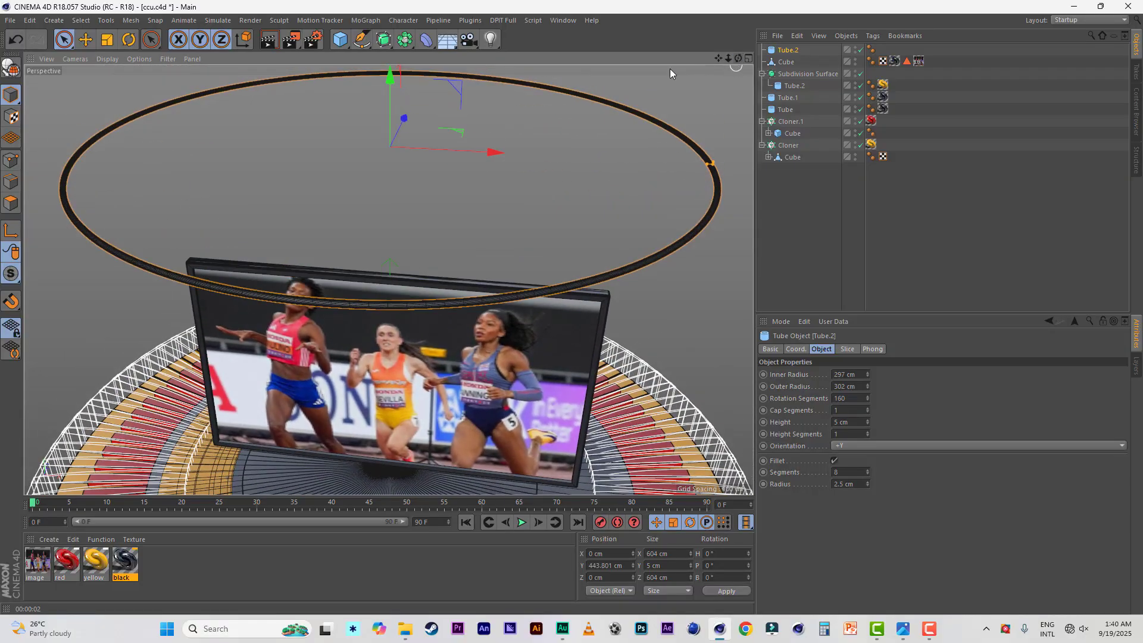
left_click(789, 51)
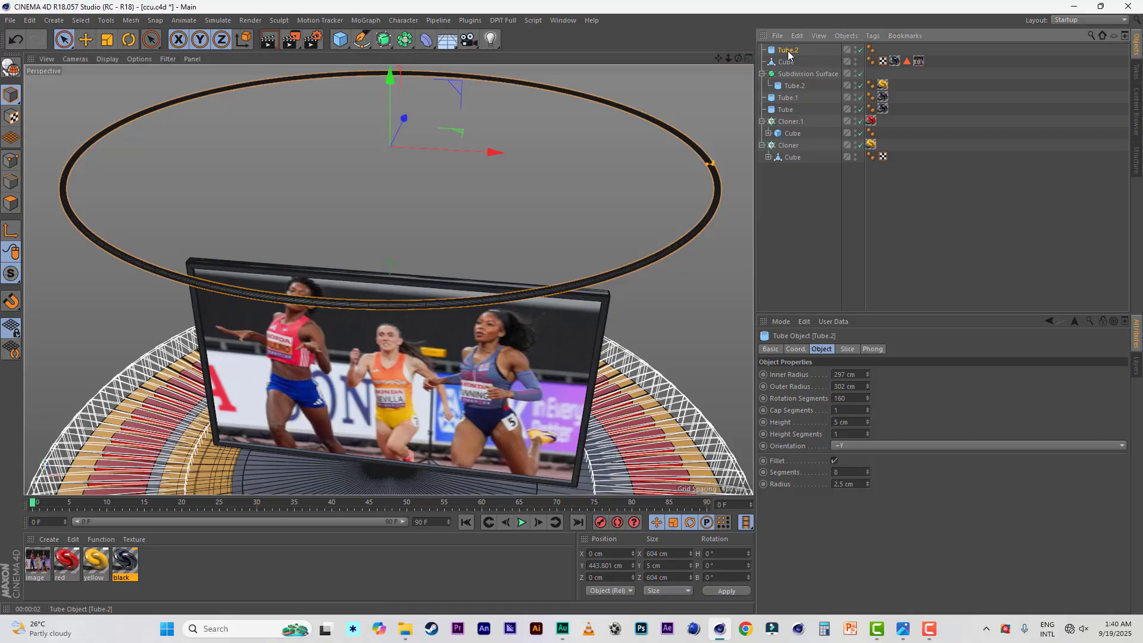
key("ctrl+c")
key("ctrl+v")
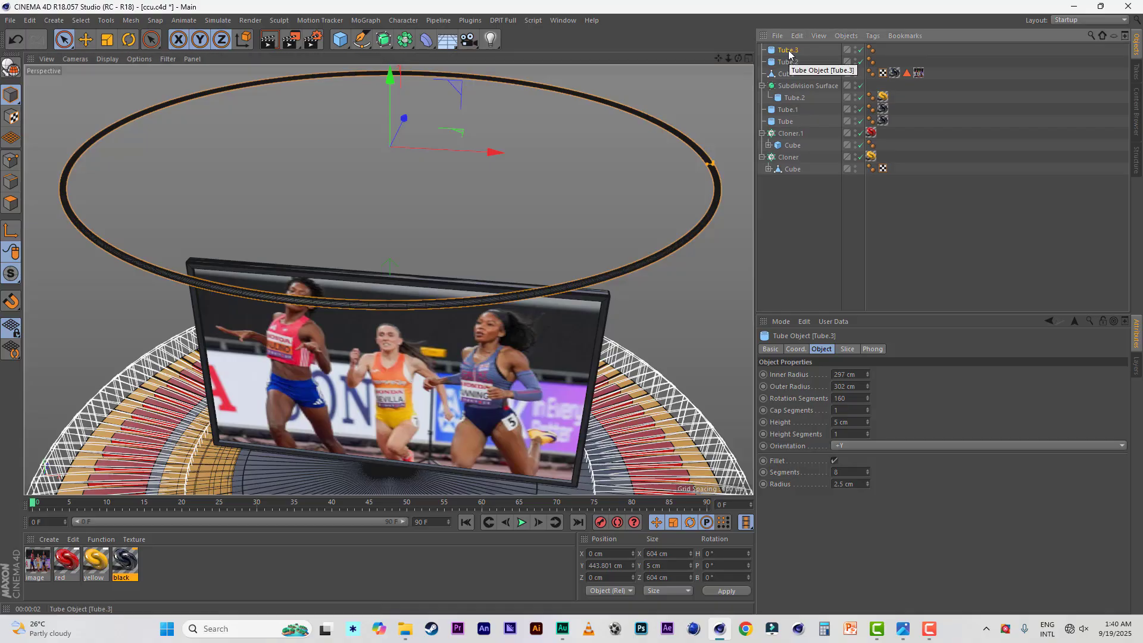
Set the duplicated ring's outer radius to 265 cm
left_click(860, 388)
left_click_drag(859, 388, 805, 386)
type("2")
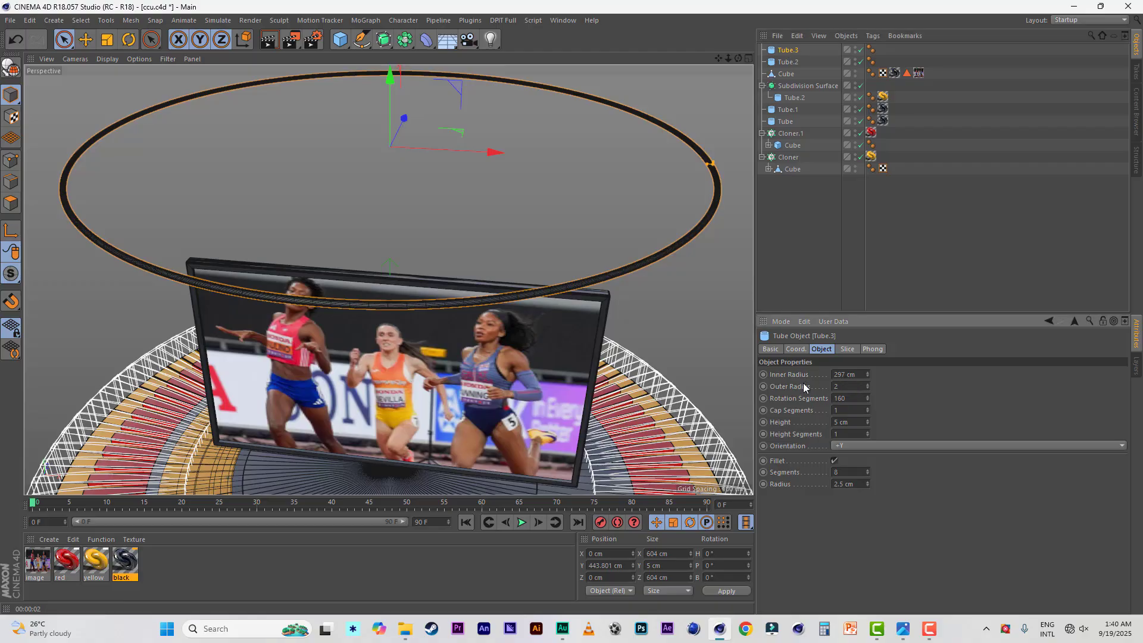
type("65")
key("Return")
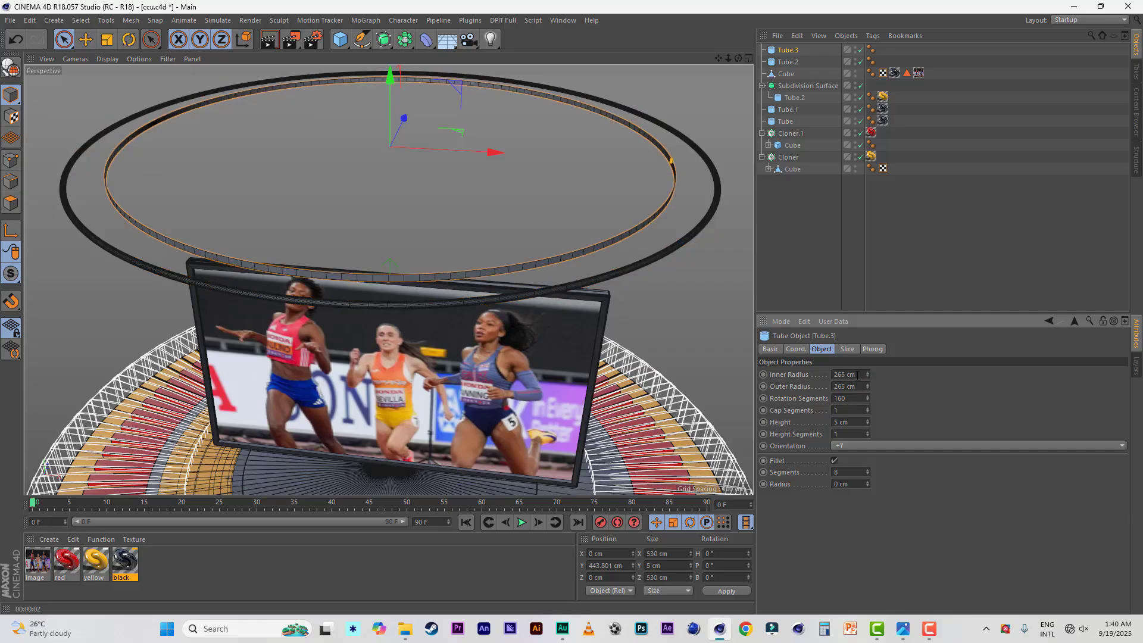
Set the duplicated ring's inner radius to 260 cm and its fillet radius to 2.5 cm
left_click_drag(859, 375, 802, 369)
type("260")
key("Return")
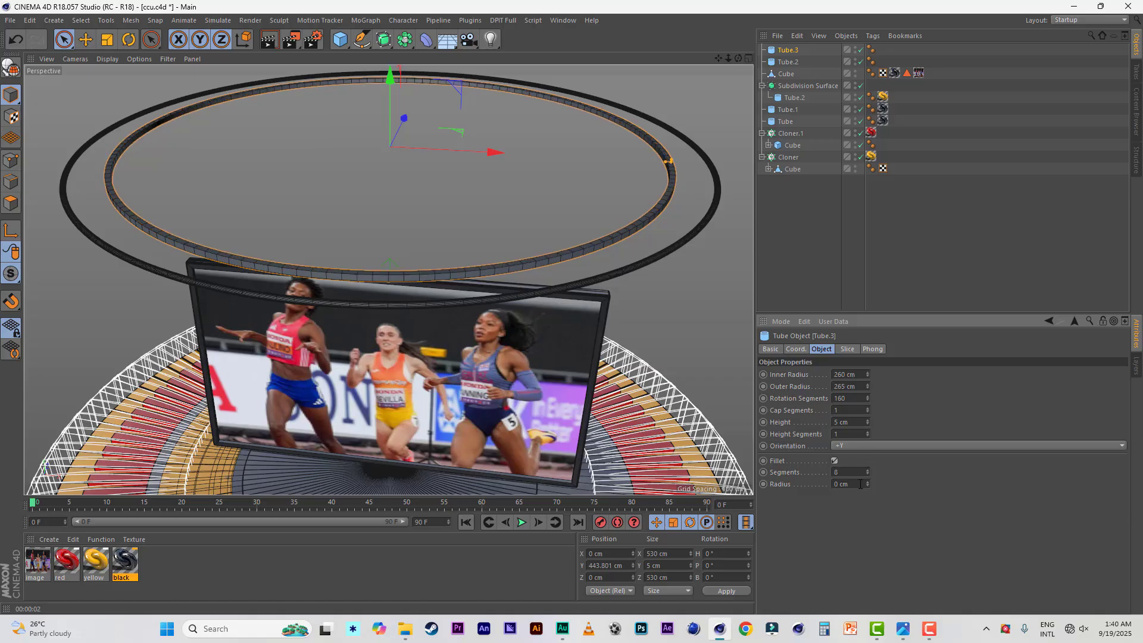
left_click_drag(862, 484, 795, 483)
type("2.5")
key("Return")
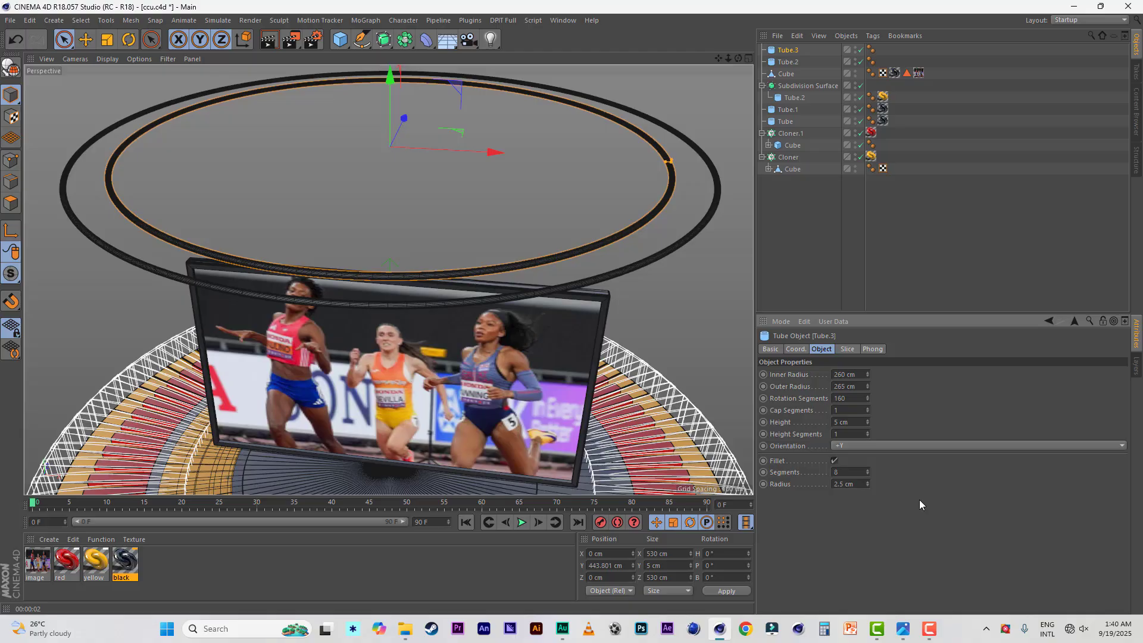
Add a cube raised to about 351 cm and size it as a 4 × 4 × 38 cm bar
left_click(342, 47)
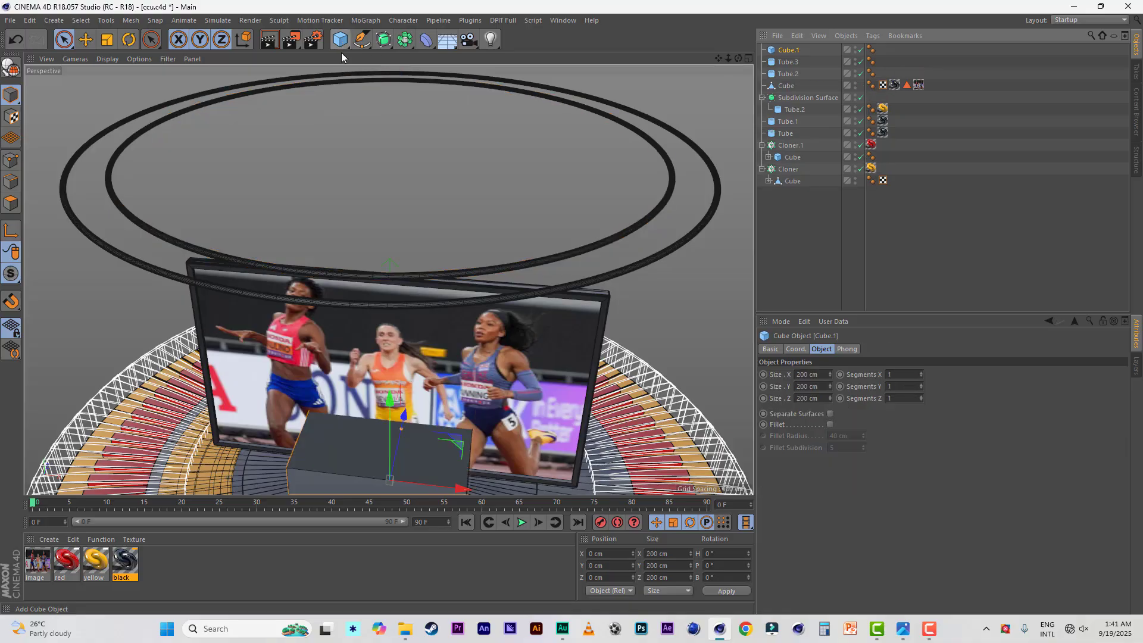
left_click_drag(388, 405, 384, 141)
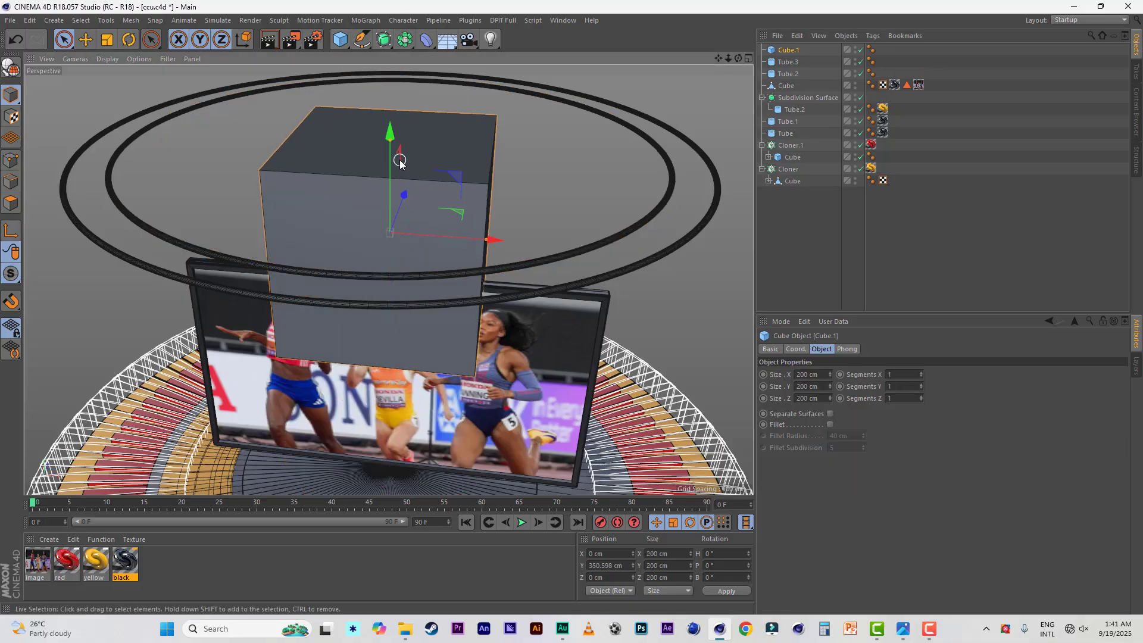
left_click(809, 375)
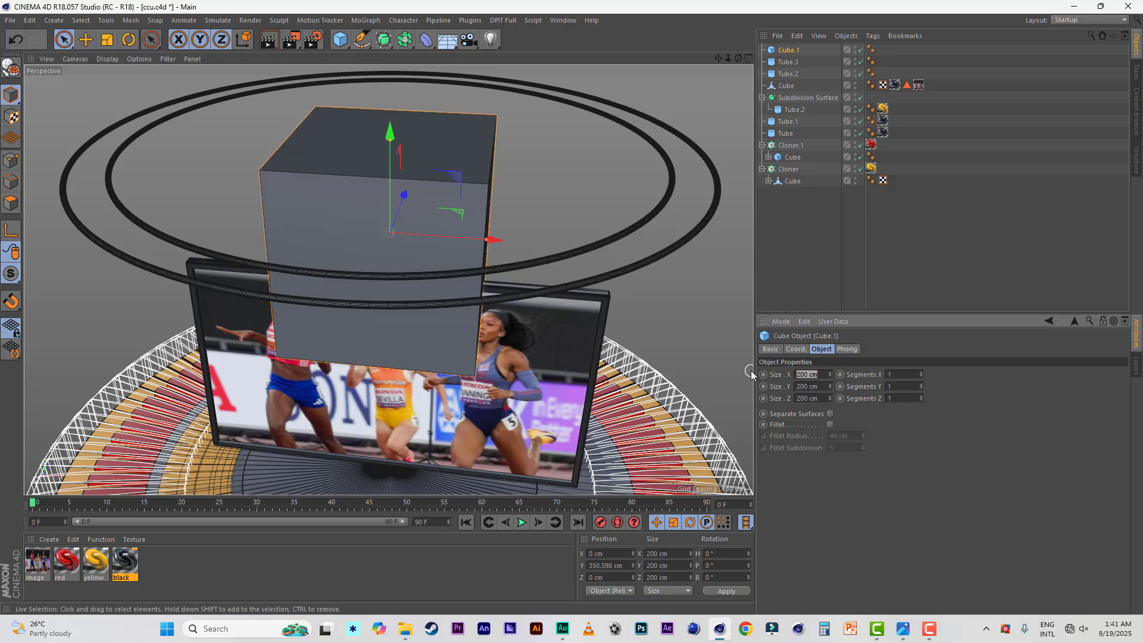
type("4")
left_click(824, 388)
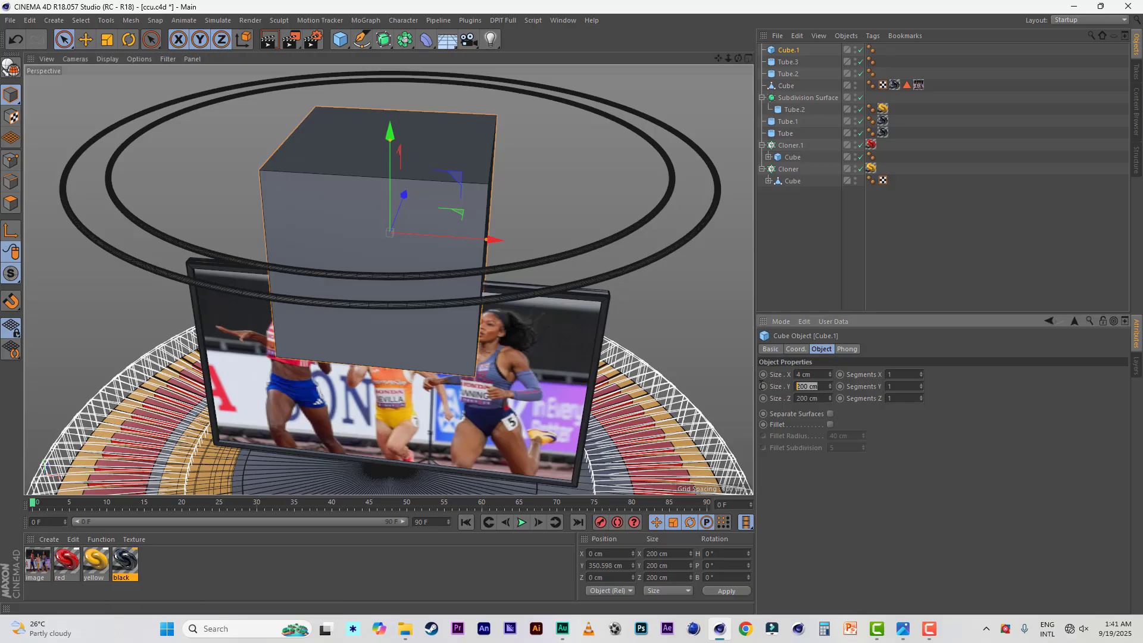
type("4")
left_click(816, 399)
left_click_drag(817, 399, 767, 395)
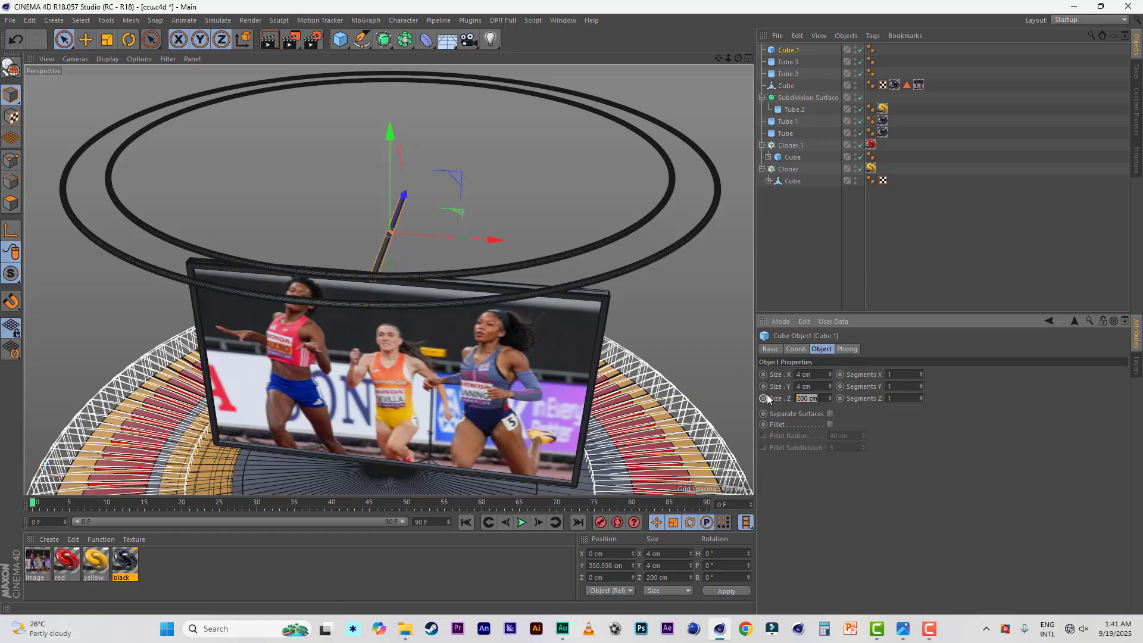
type("38")
key("Return")
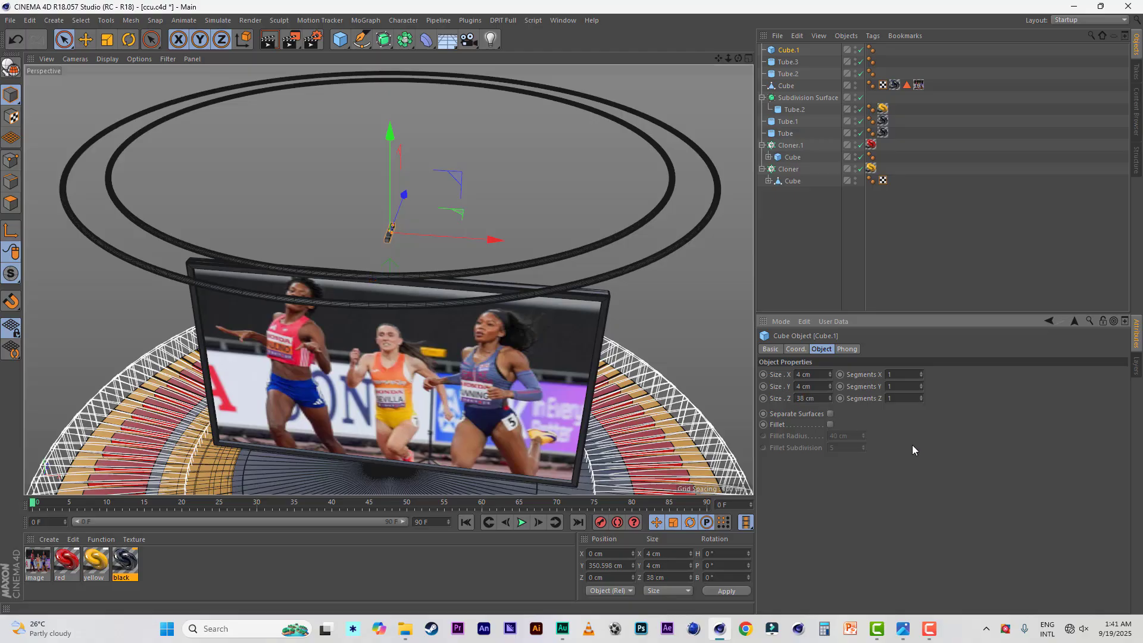
Enable the fillet on the small overhead bar, using 5 subdivisions
mouse_move(738, 58)
left_mouse_down()
mouse_move(786, 55)
mouse_move(741, 58)
left_mouse_up()
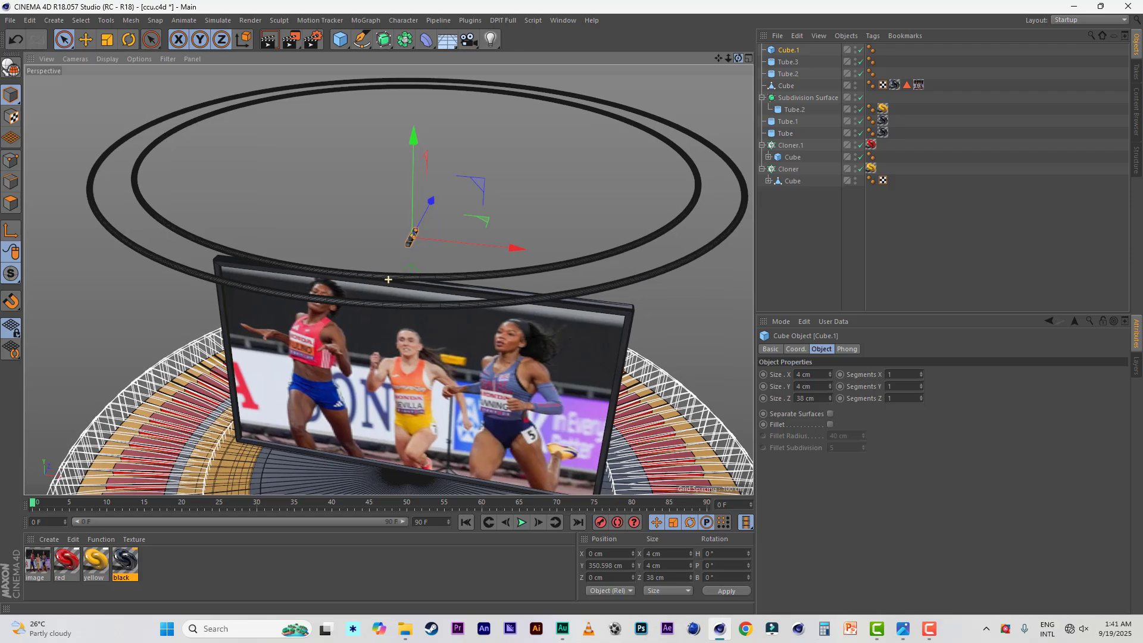
left_click(830, 424)
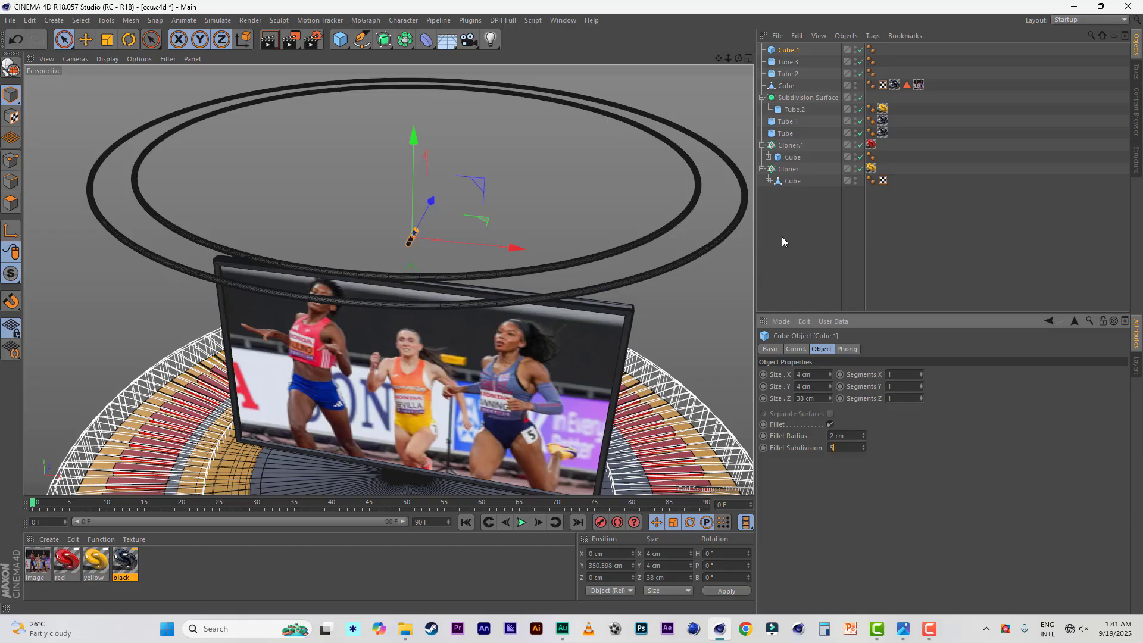
left_click(783, 53)
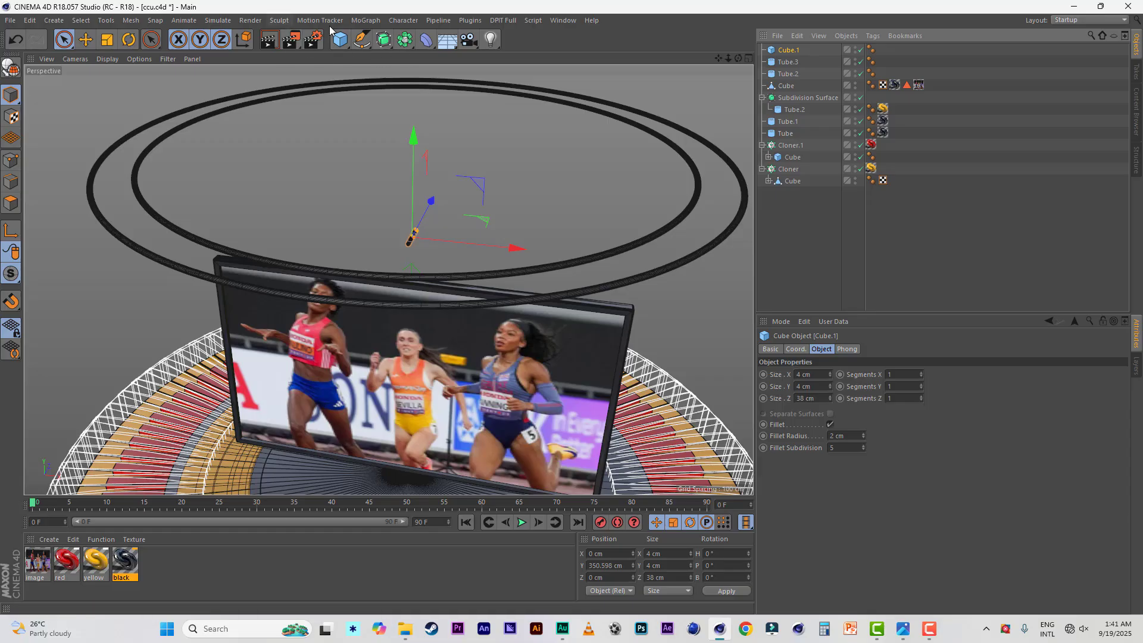
Create a Cloner with the small bar inside it and raise the Cloner to a height of about 338 cm
left_click(365, 20)
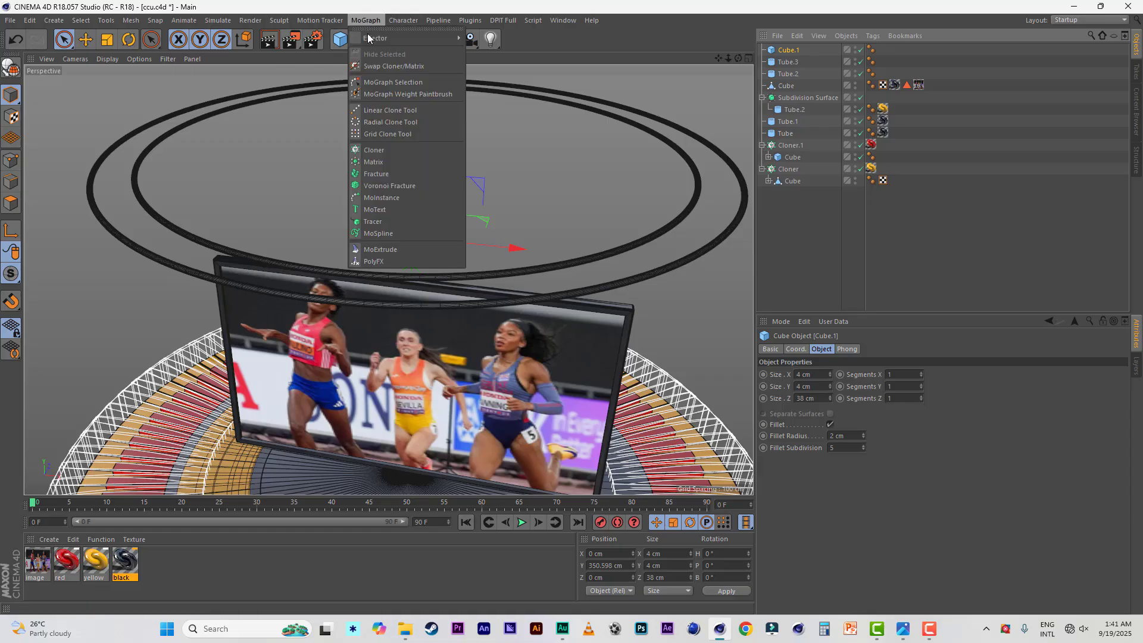
left_click(380, 150)
left_click_drag(786, 63, 792, 53)
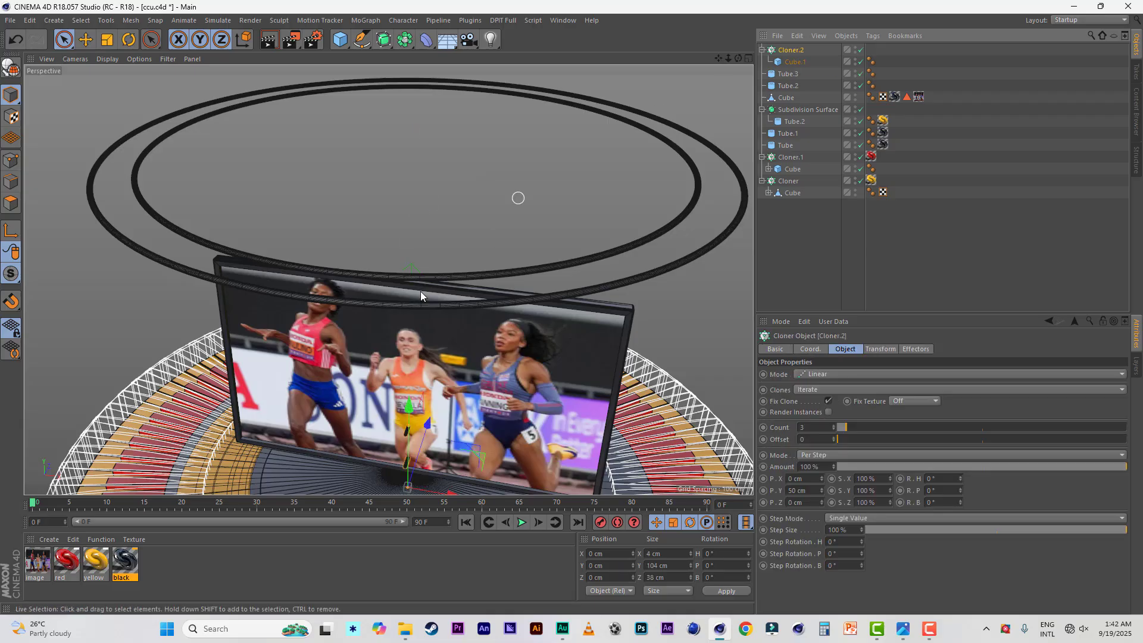
left_click_drag(413, 410, 414, 176)
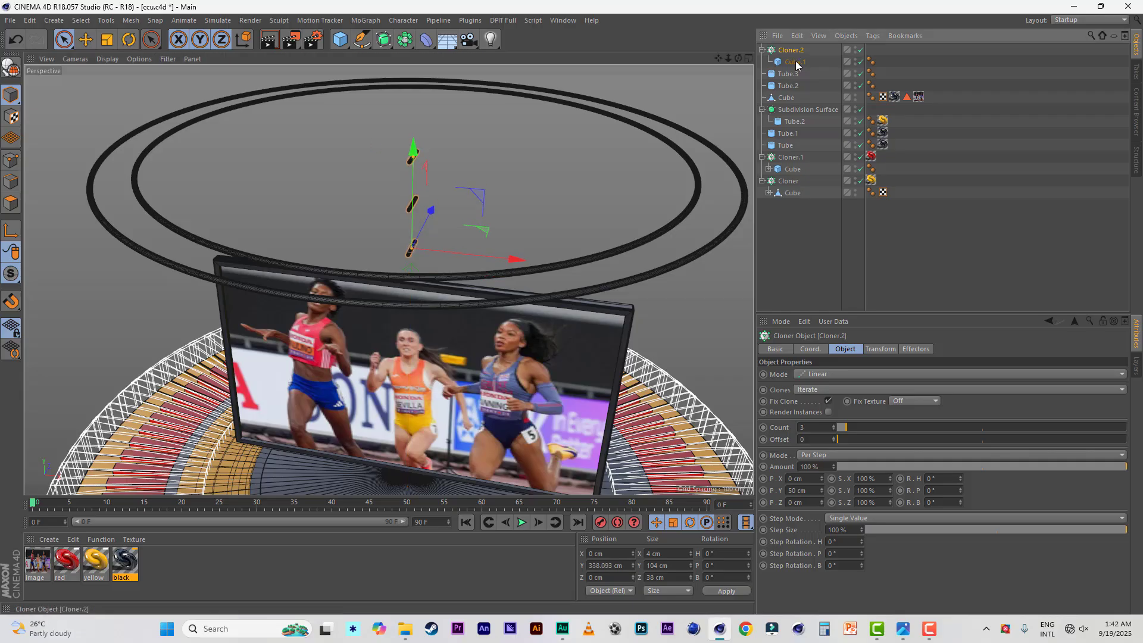
Switch the new Cloner to Radial mode with a count of 50 and a radius of 281 cm
left_click(827, 376)
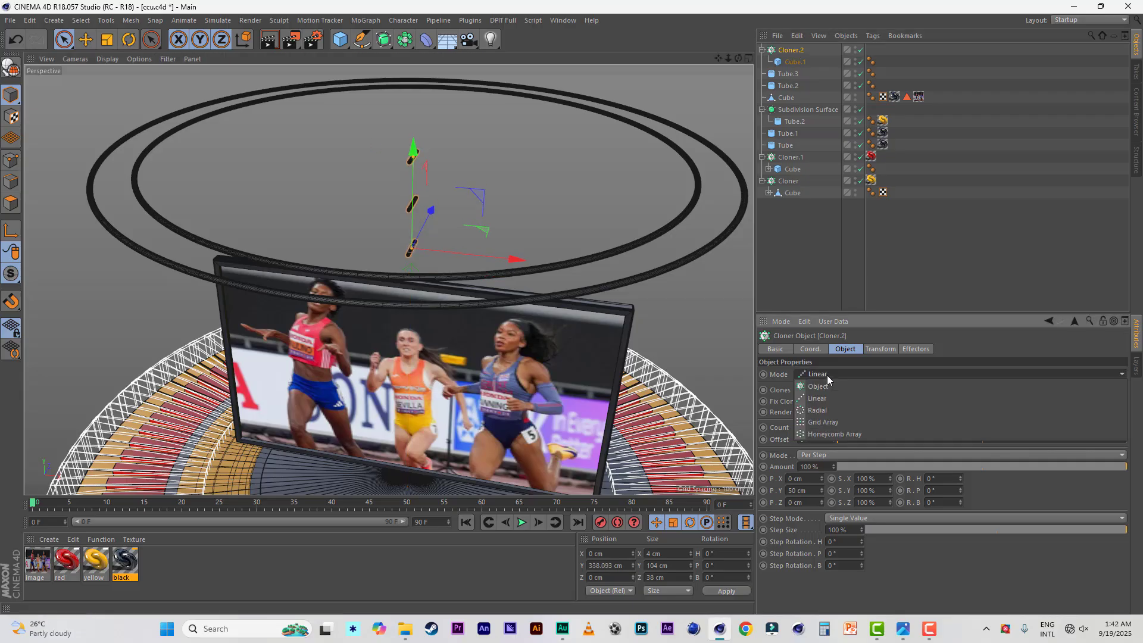
left_click(823, 410)
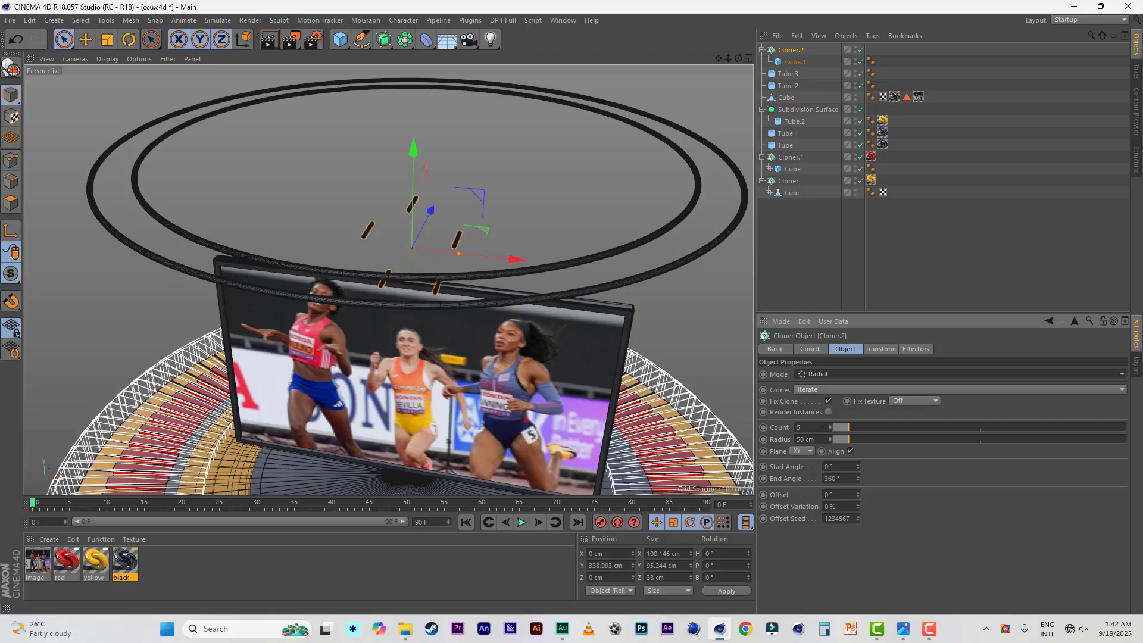
double_click(800, 427)
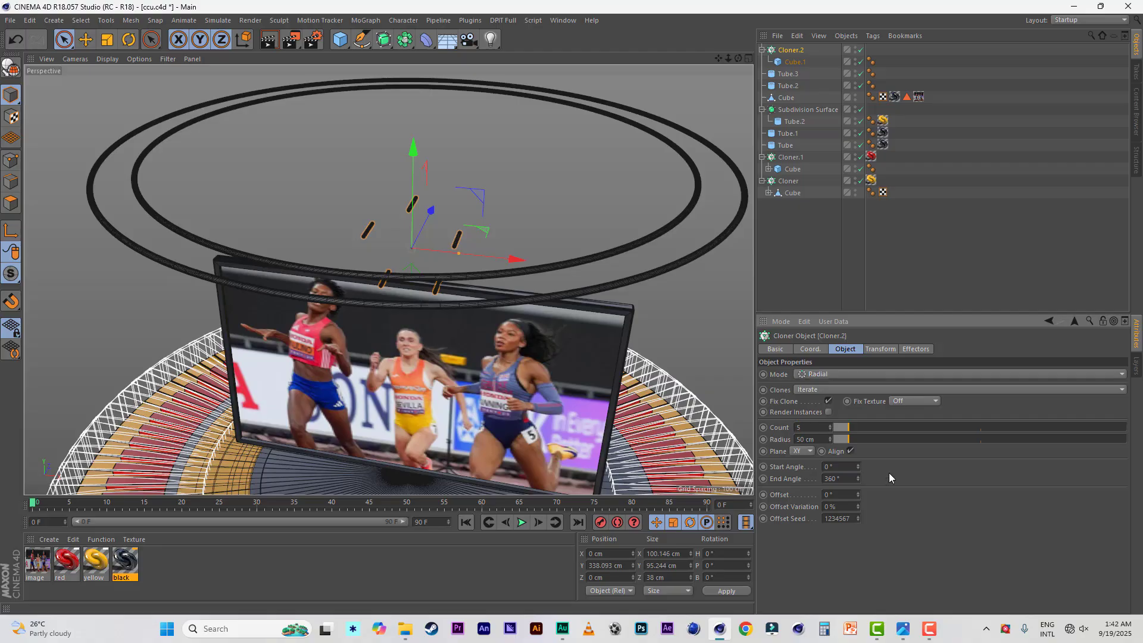
type("0")
key("Return")
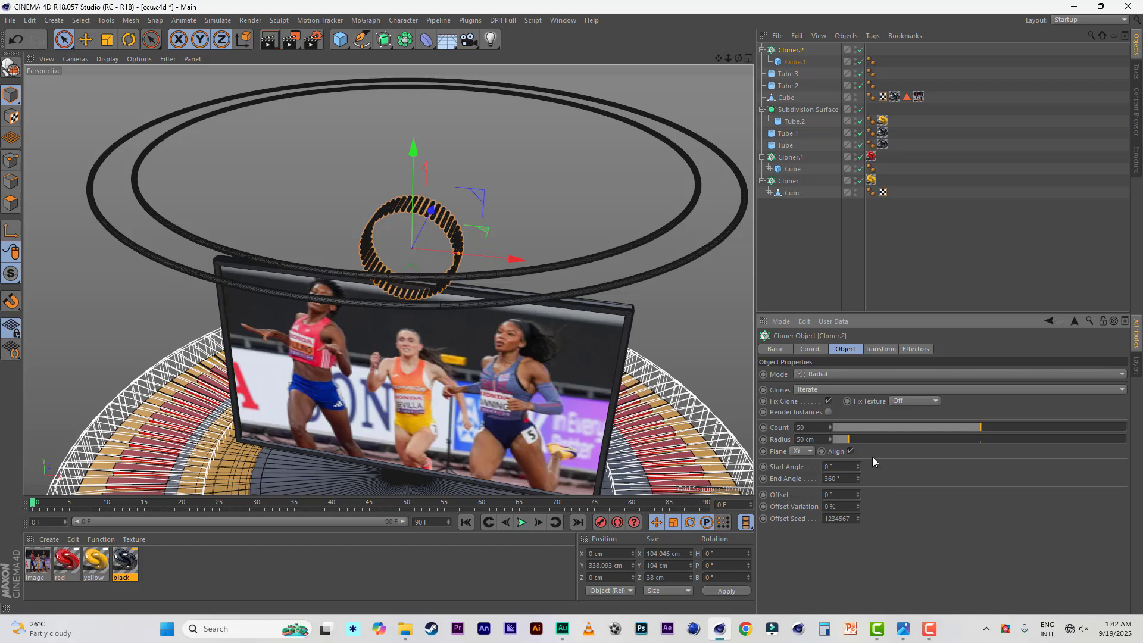
double_click(807, 438)
type("281")
key("Return")
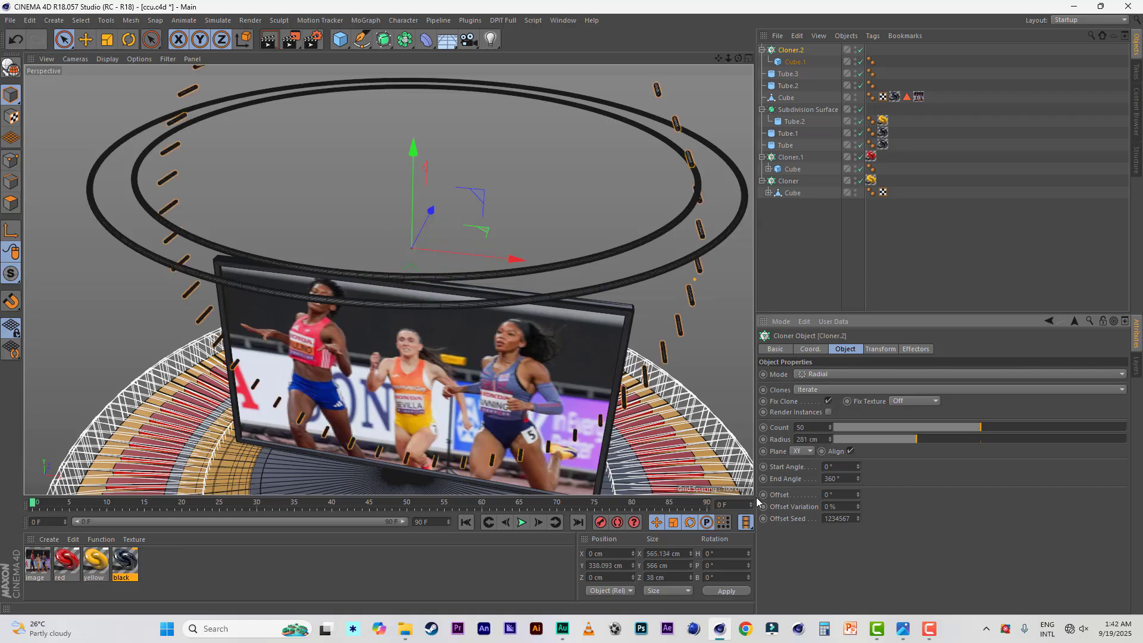
Switch the Cloner.2 radial plane to XZ and raise the cloner to about 443 cm in Y so its bars bridge the two rings
left_click(800, 456)
left_click(801, 487)
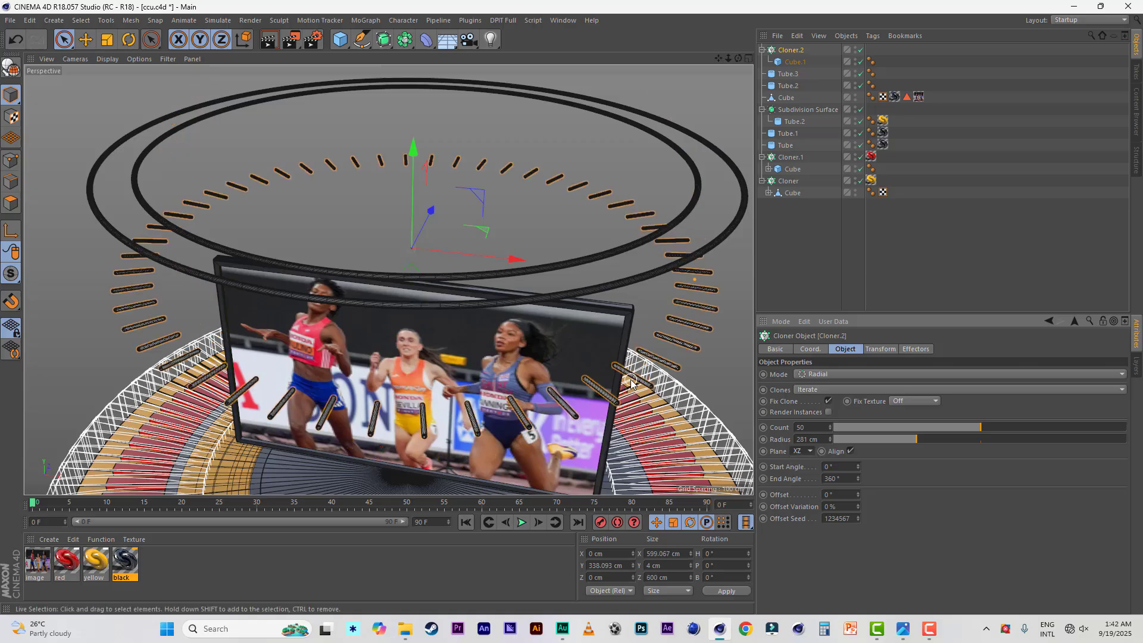
left_click_drag(415, 148, 415, 51)
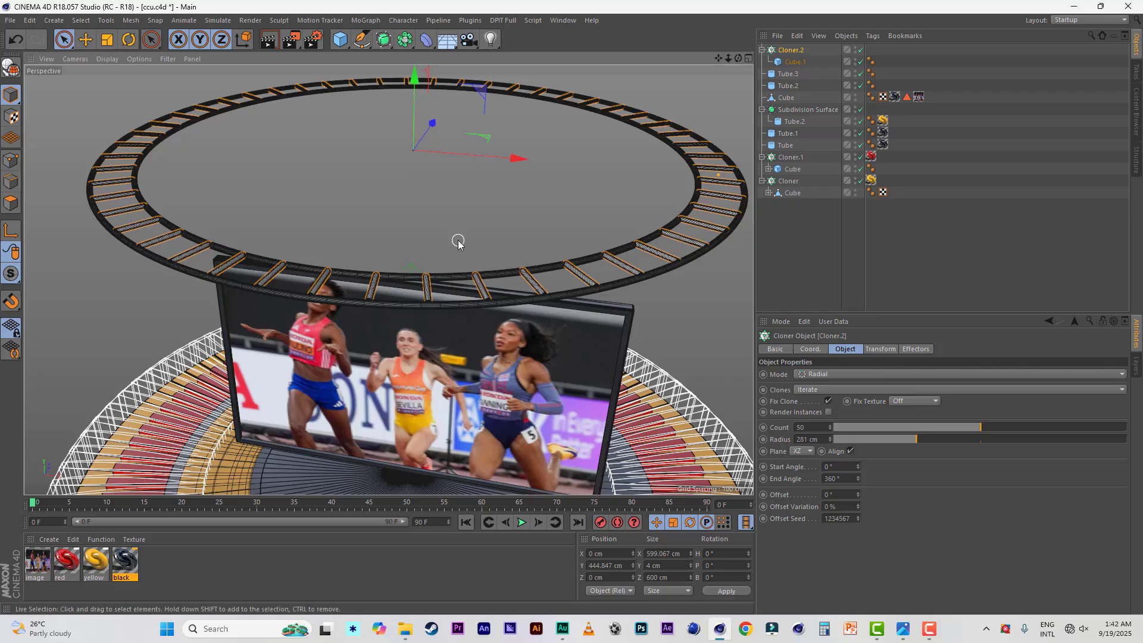
scroll(459, 243, "up", 4)
left_click_drag(719, 60, 711, 110)
left_click_drag(395, 83, 395, 86)
left_click_drag(408, 187, 416, 159, "alt")
left_click_drag(396, 78, 395, 76)
left_click_drag(399, 83, 495, 179, "alt")
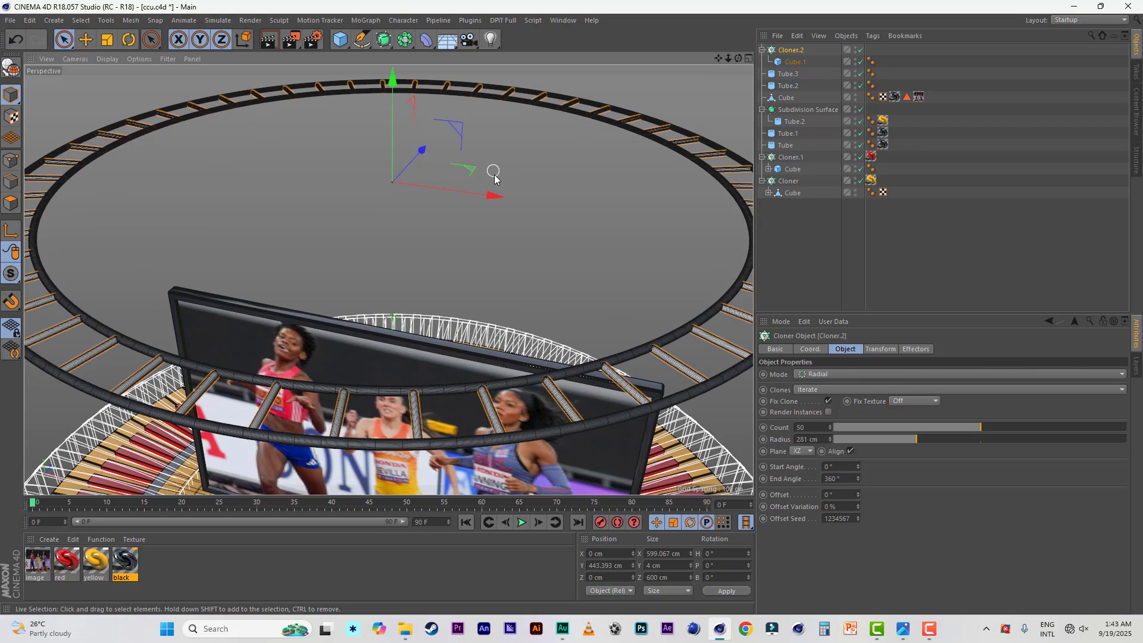
scroll(494, 178, "down", 5)
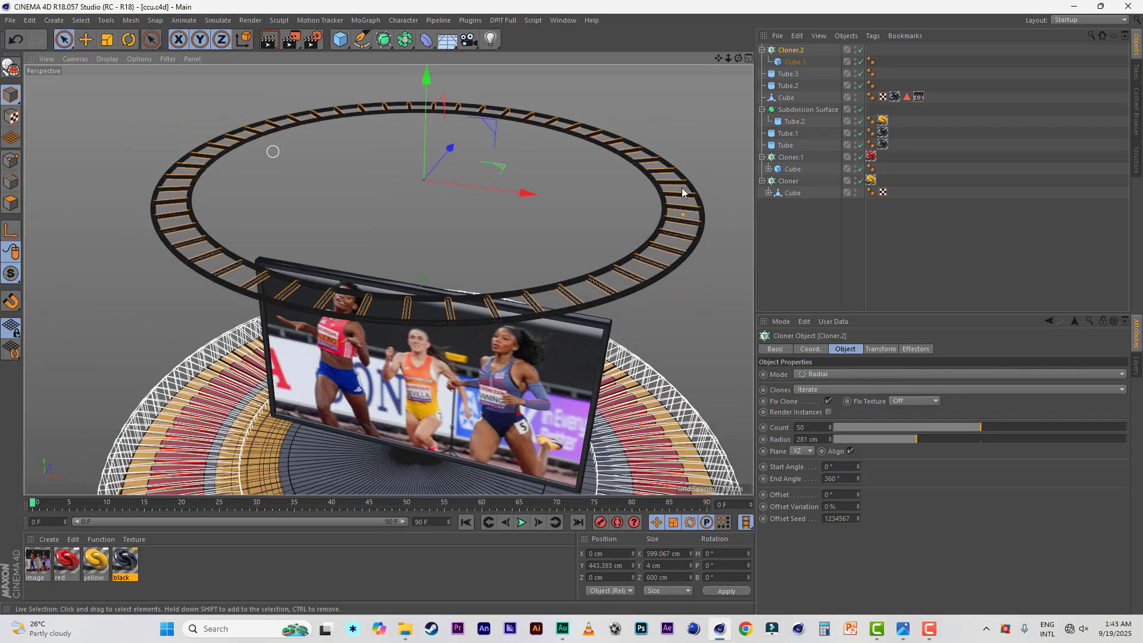
Duplicate the crossbar cloner, set the copy's plane to XY and rotate its pitch to 90°
left_click(762, 50)
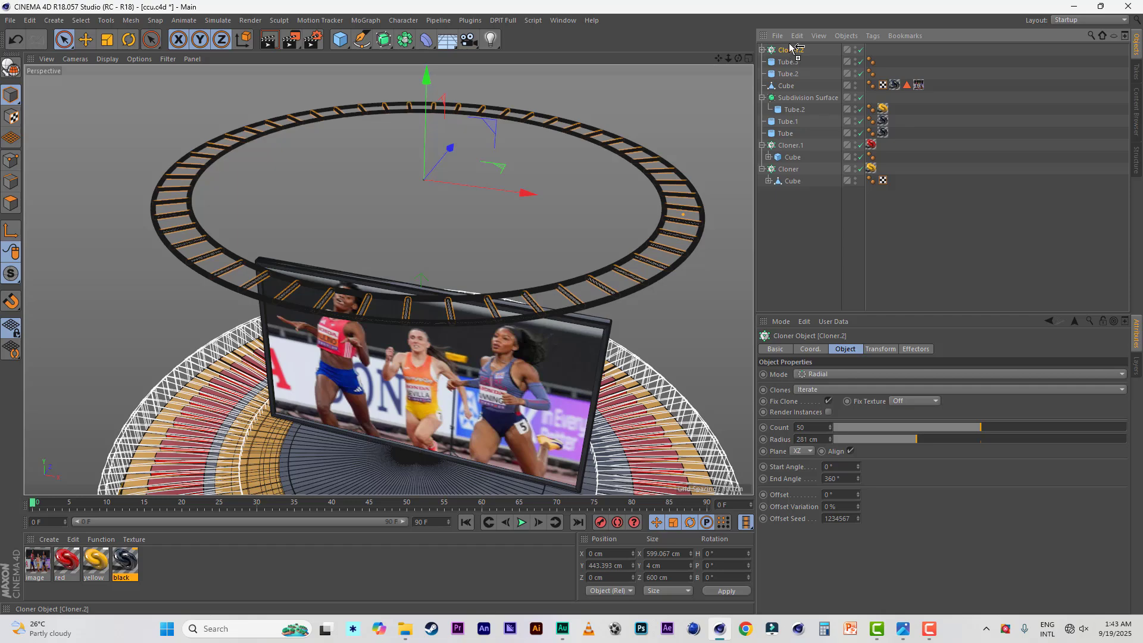
left_click_drag(791, 47, 791, 51, "ctrl")
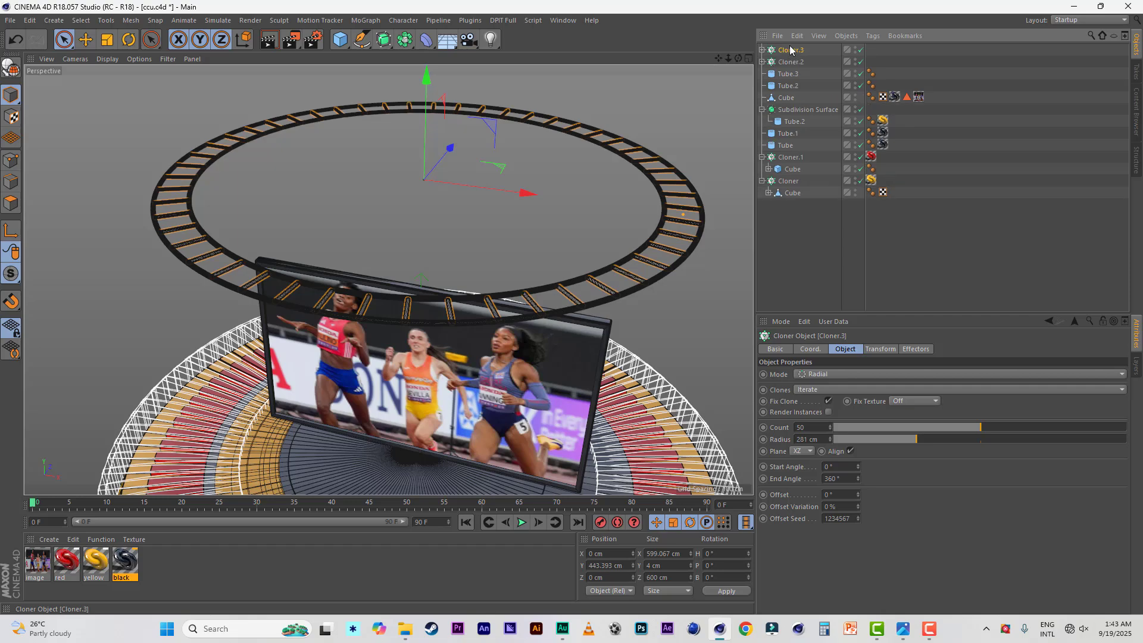
left_click(801, 452)
left_click(798, 464)
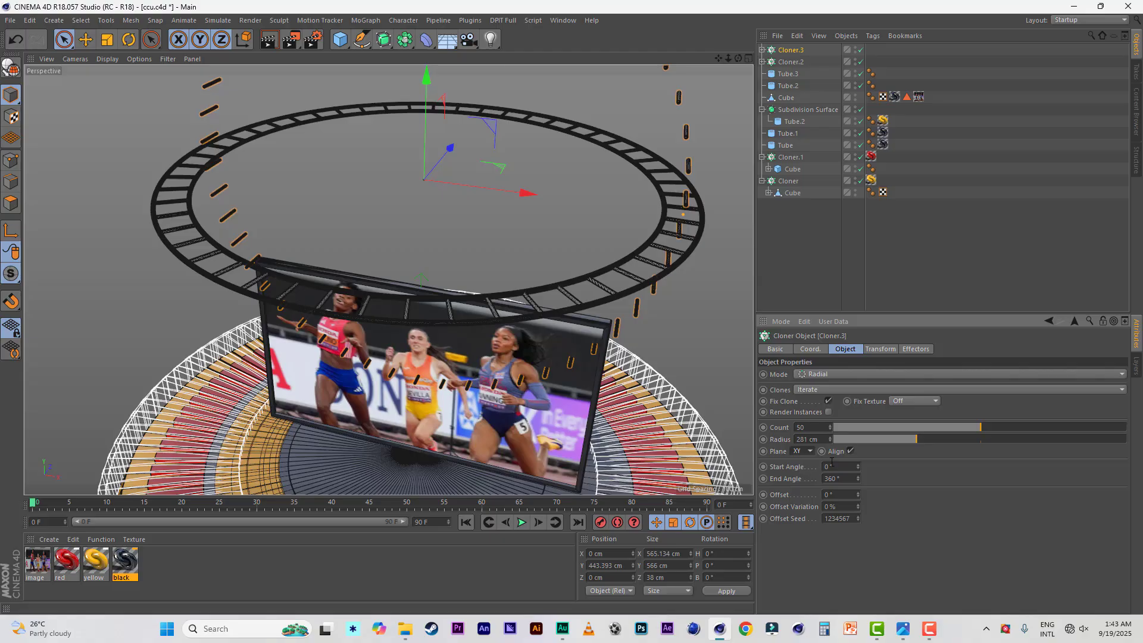
left_click(811, 349)
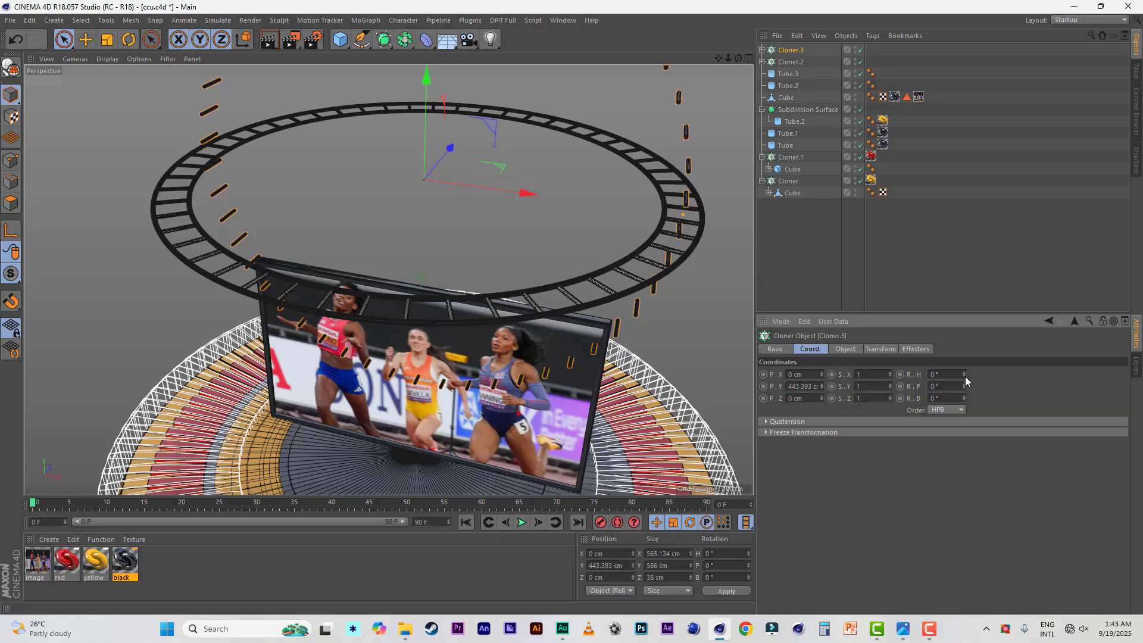
left_click_drag(964, 384, 963, 384)
mouse_move(738, 59)
left_mouse_down()
mouse_move(738, 90)
mouse_move(738, 63)
mouse_move(738, 89)
mouse_move(738, 78)
left_mouse_up()
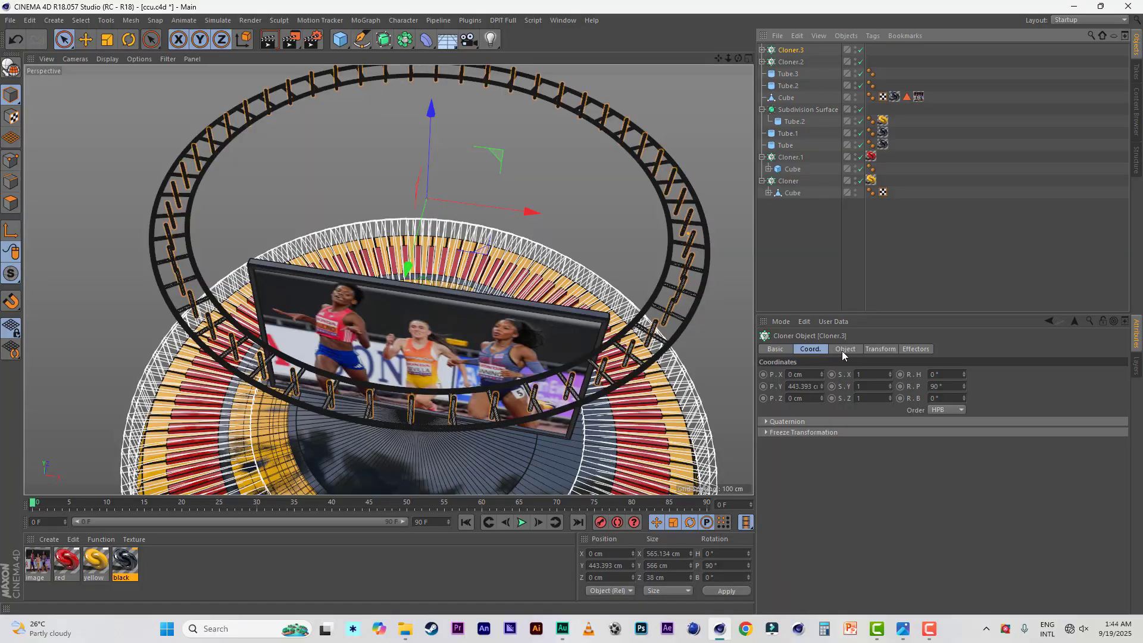
Set the copied cloner's radius to 299 cm and raise it to about 461 cm in Y so its posts stand on the outer ring
left_click(844, 350)
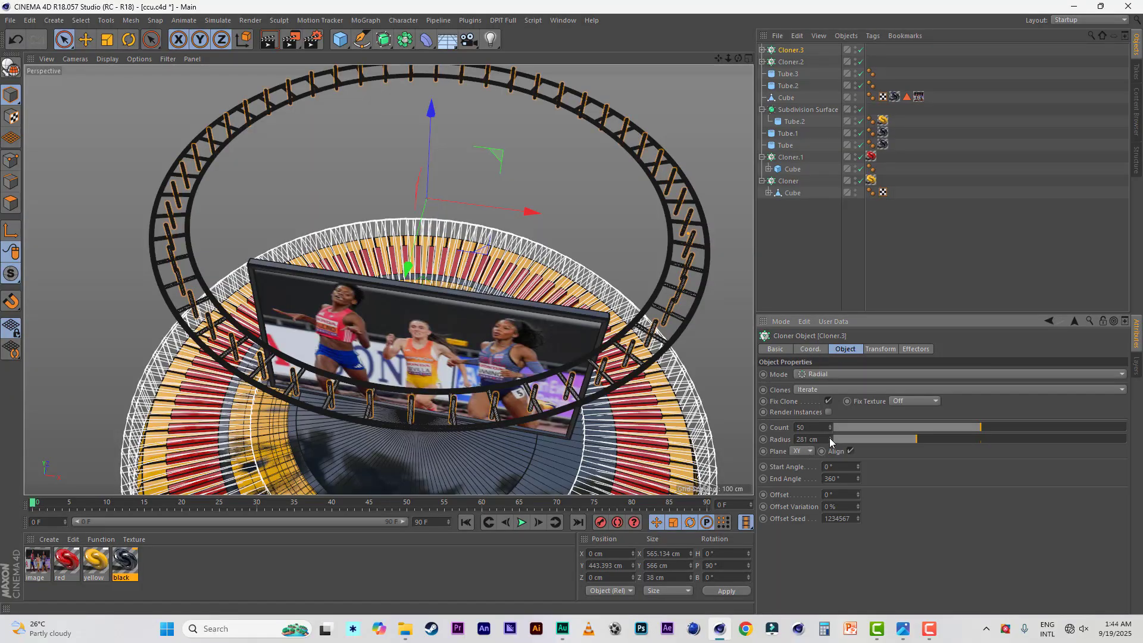
left_click_drag(830, 441, 830, 442)
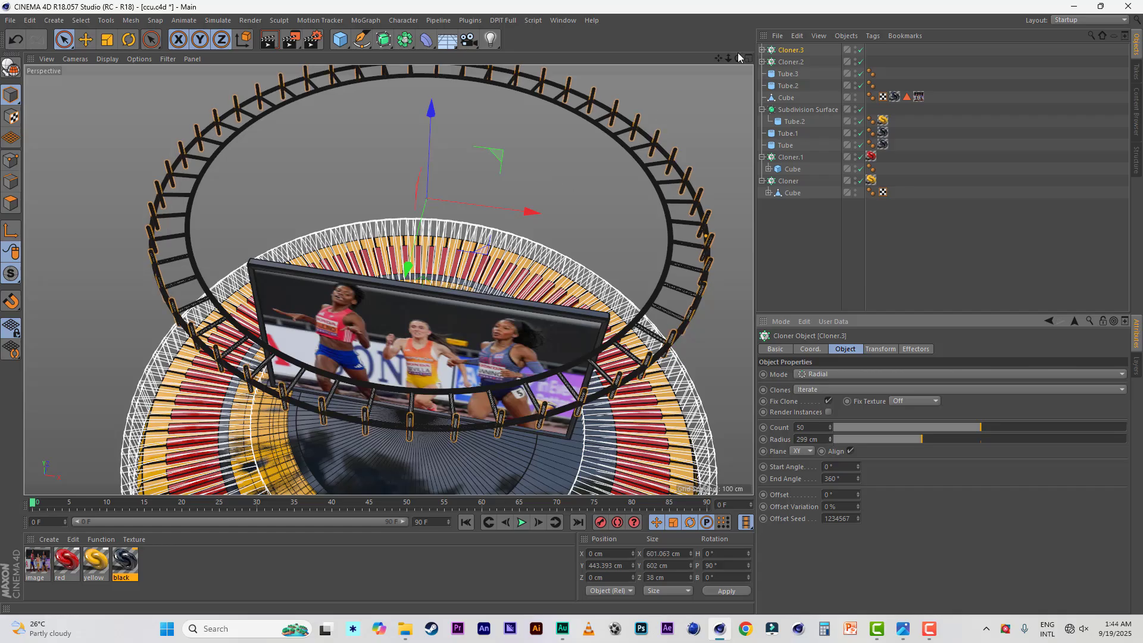
left_click_drag(738, 59, 737, 59)
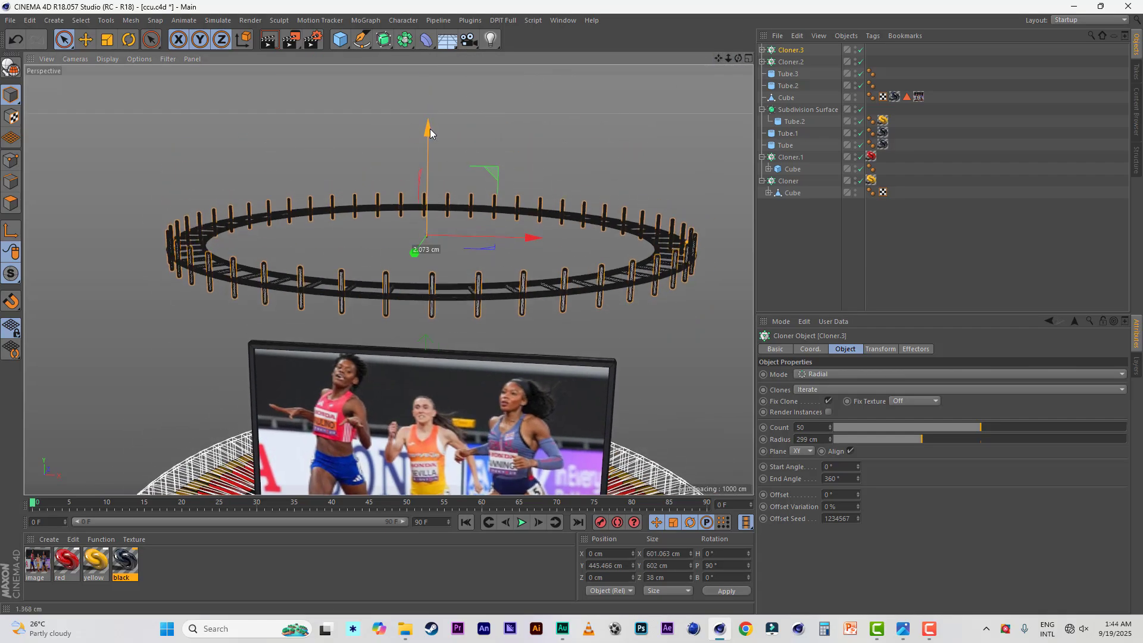
left_click_drag(430, 129, 552, 309)
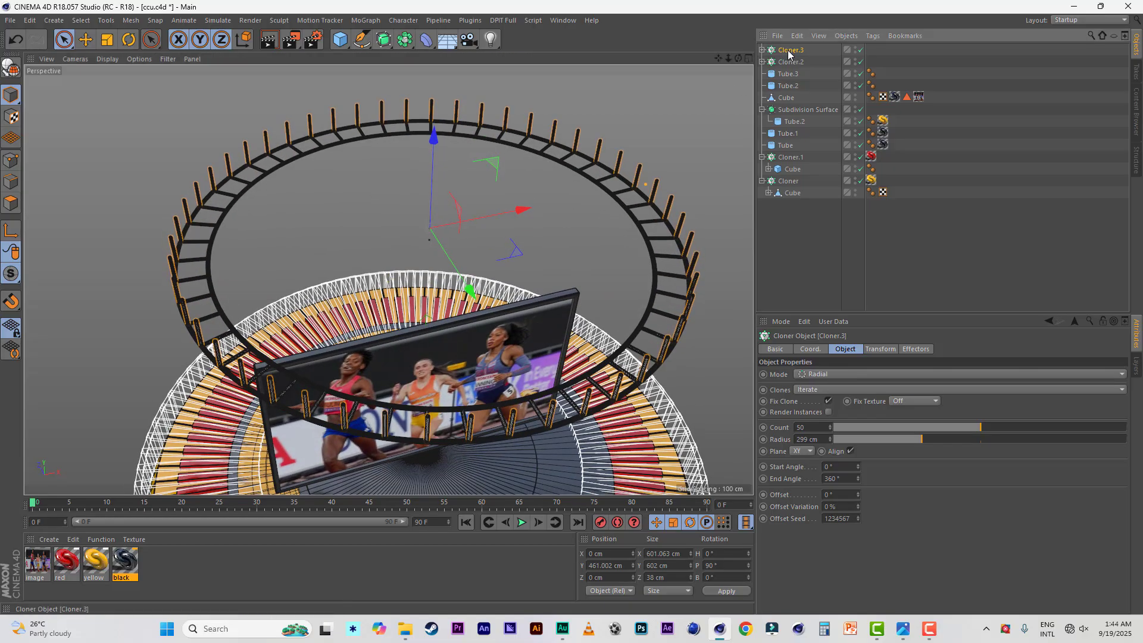
Duplicate the upright post cloner and set the copy's radius to 264 cm to place posts on the inner ring
left_click_drag(789, 48, 789, 51, "ctrl")
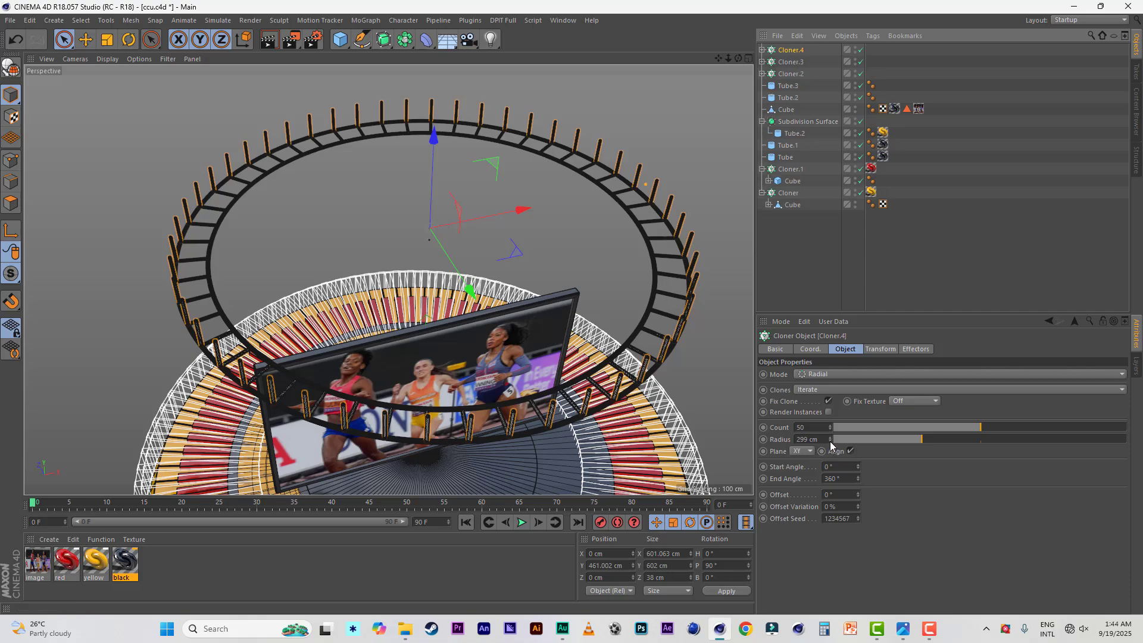
left_click_drag(830, 442, 831, 446)
left_click_drag(612, 316, 784, 256, "alt")
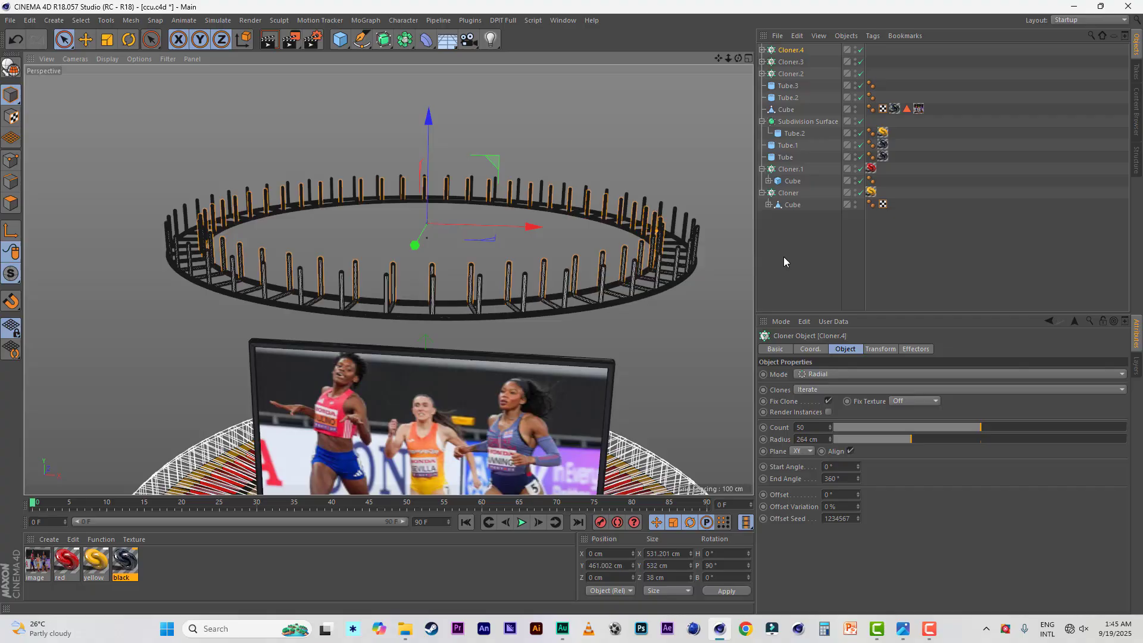
Group Cloner.2, Tube.3 and the top-level Tube.2 into one null
left_click(787, 86)
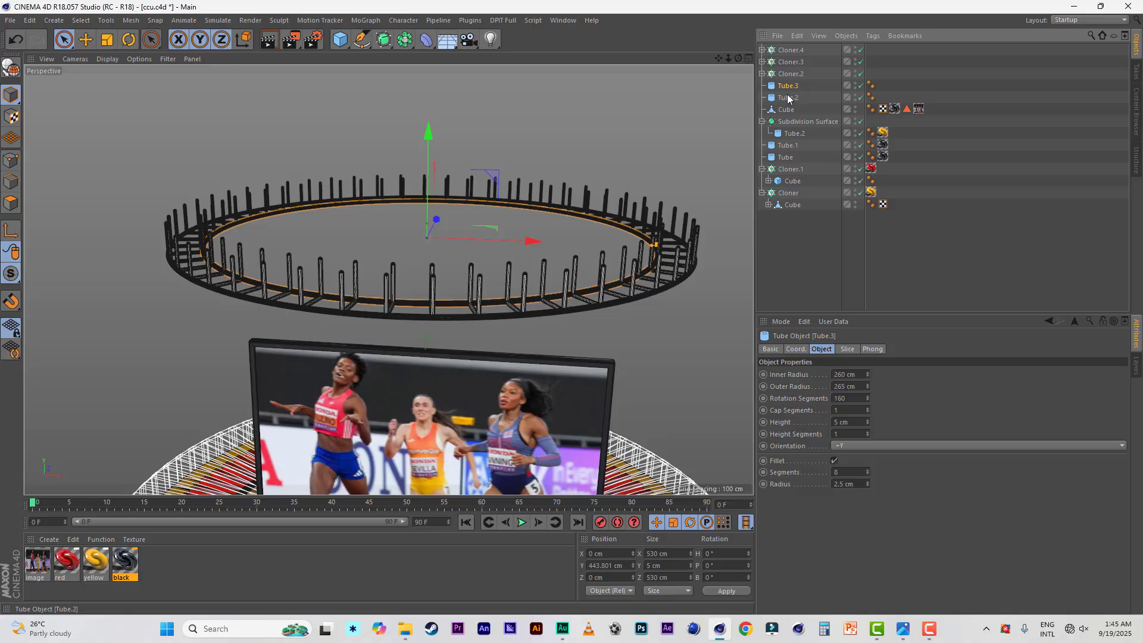
left_click(788, 75)
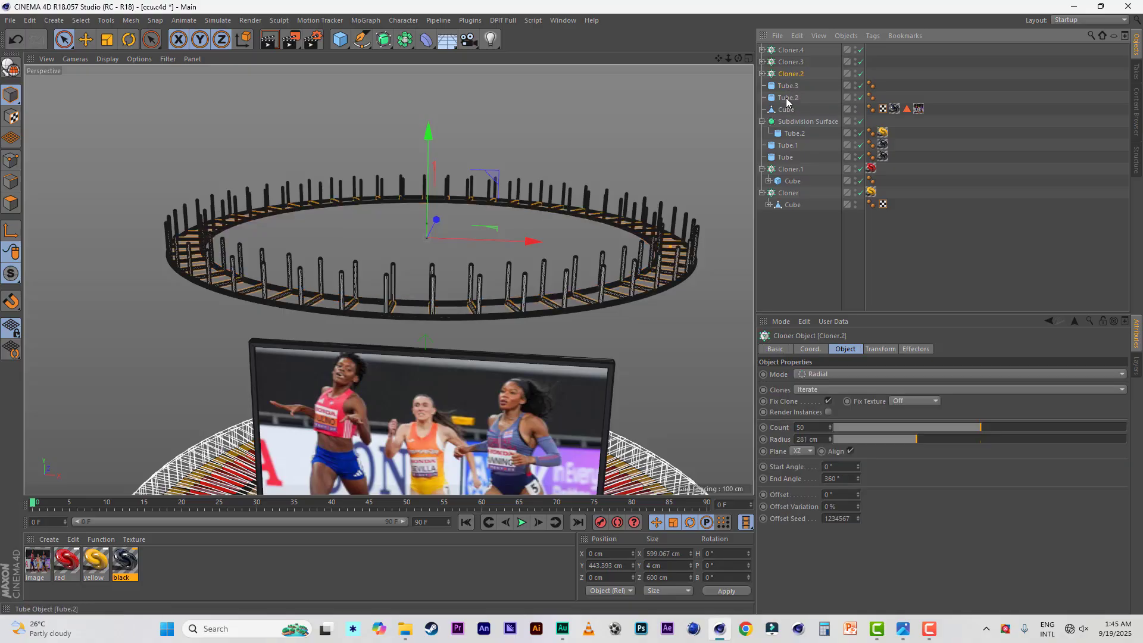
left_click(786, 99, "shift")
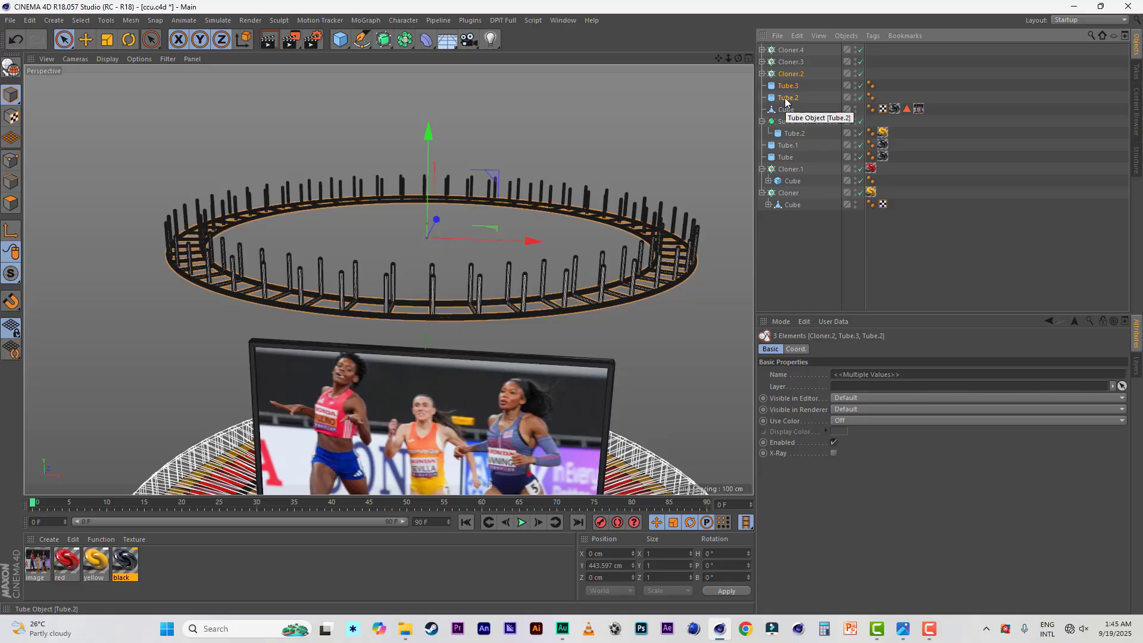
left_click(846, 37)
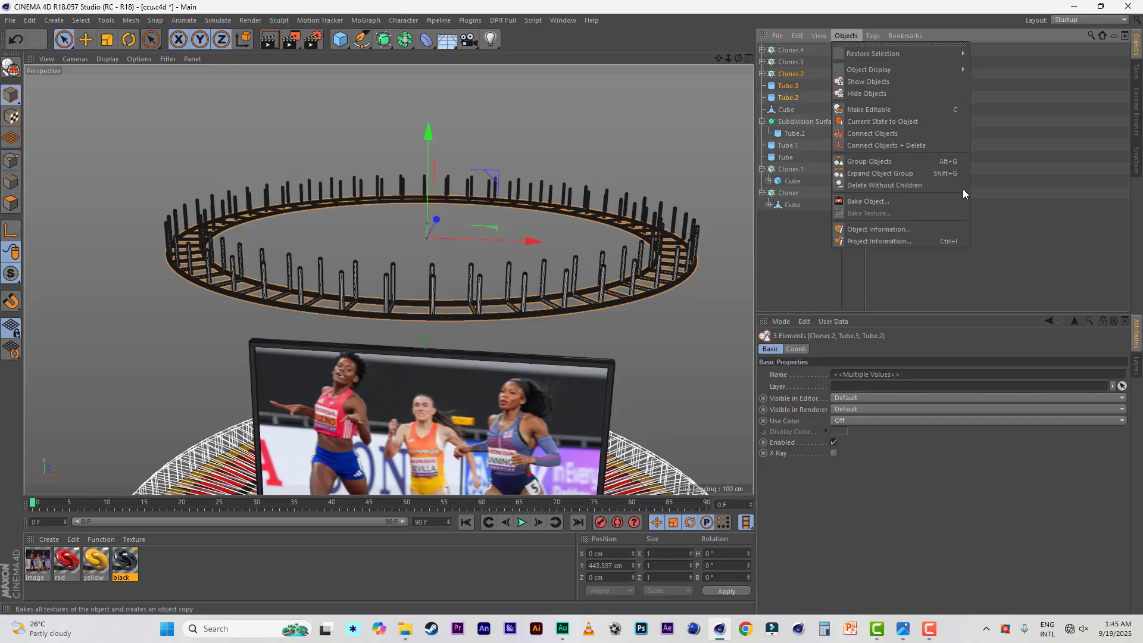
left_click(878, 161)
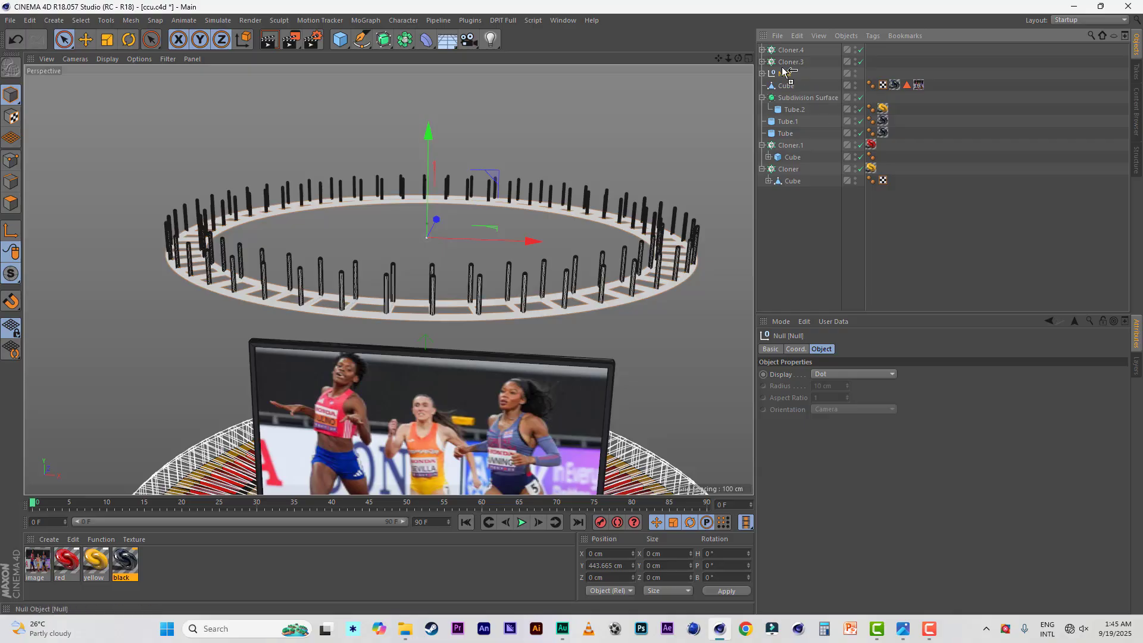
Duplicate the flat ring group and raise the copy to about 479 cm in Y, onto the tops of the posts
left_click_drag(784, 72, 787, 75, "ctrl")
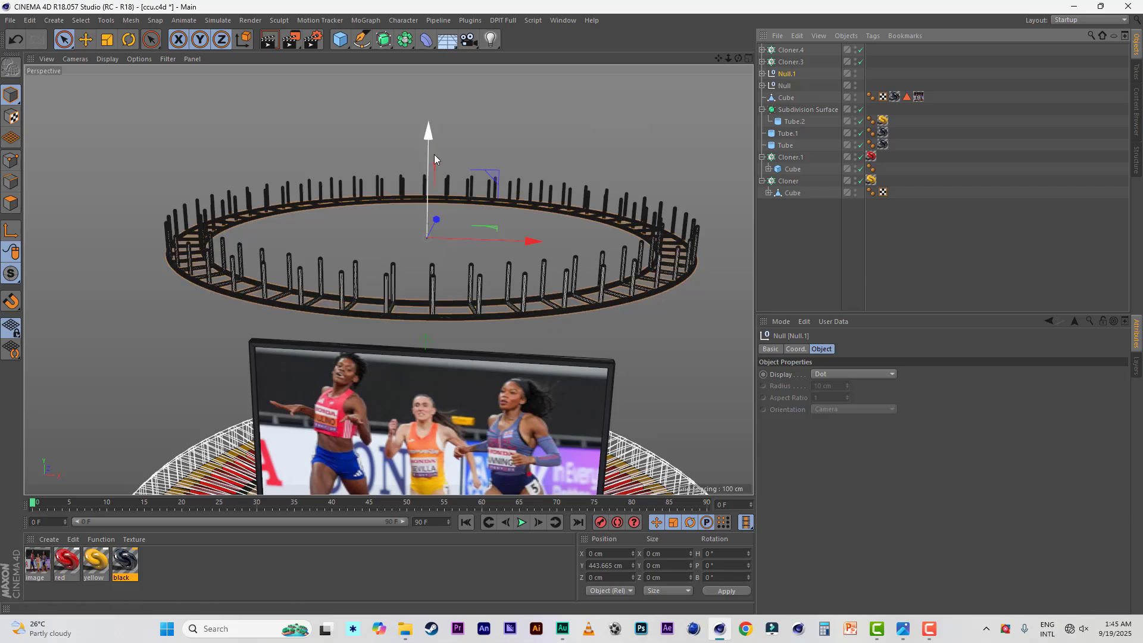
left_click_drag(430, 133, 434, 106)
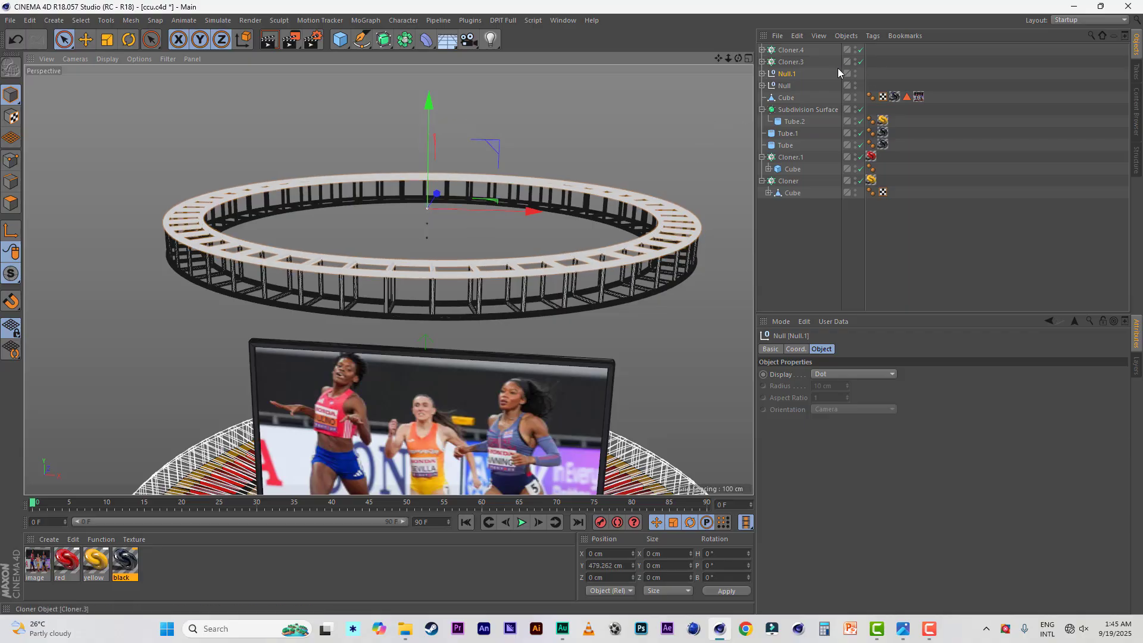
left_click_drag(521, 296, 543, 283, "alt")
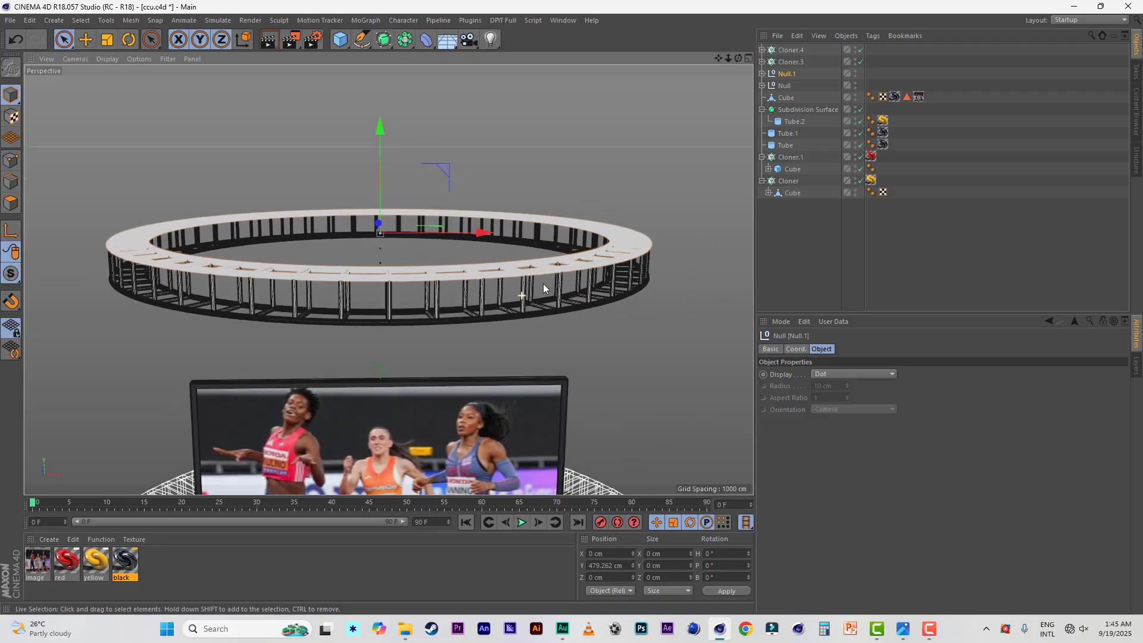
Group both flat ring nulls with Cloner.3 and Cloner.4 into a single truss null
left_click(804, 86)
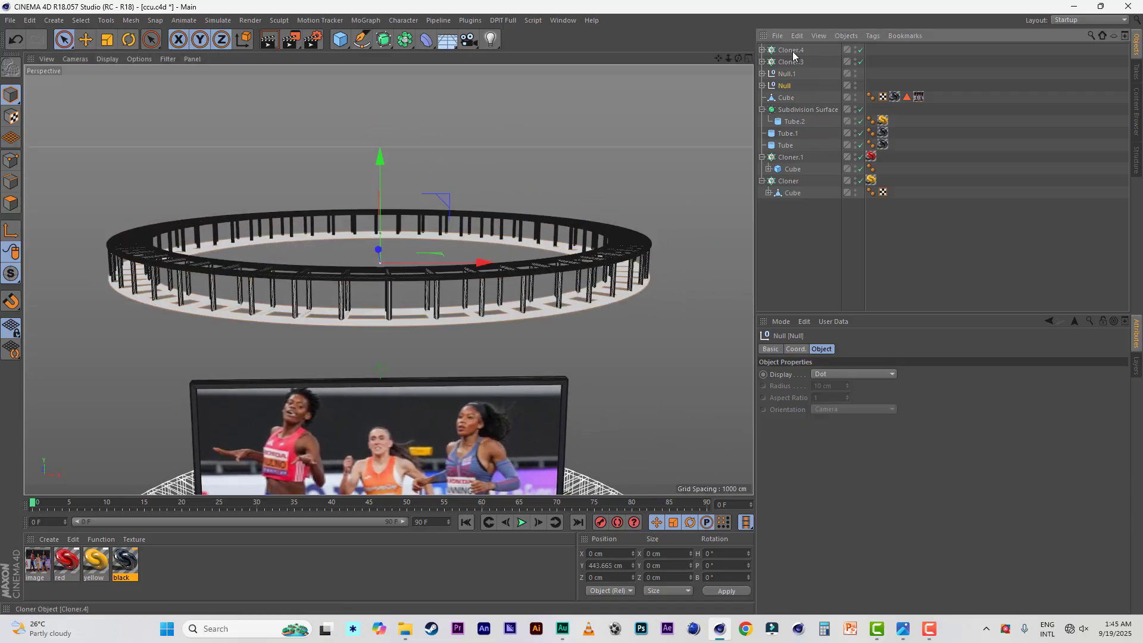
left_click(846, 36)
left_click(869, 161)
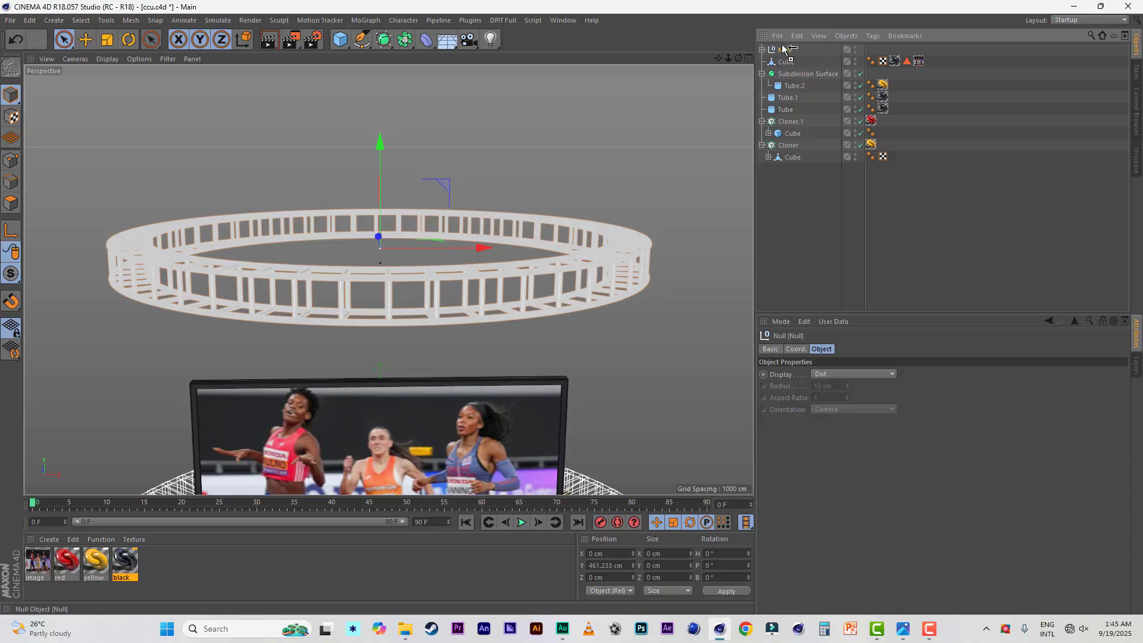
Duplicate the complete ring truss and raise the copy to about 515 cm in Y, above the original
left_click_drag(782, 45, 783, 46, "ctrl")
left_click_drag(384, 139, 425, 112)
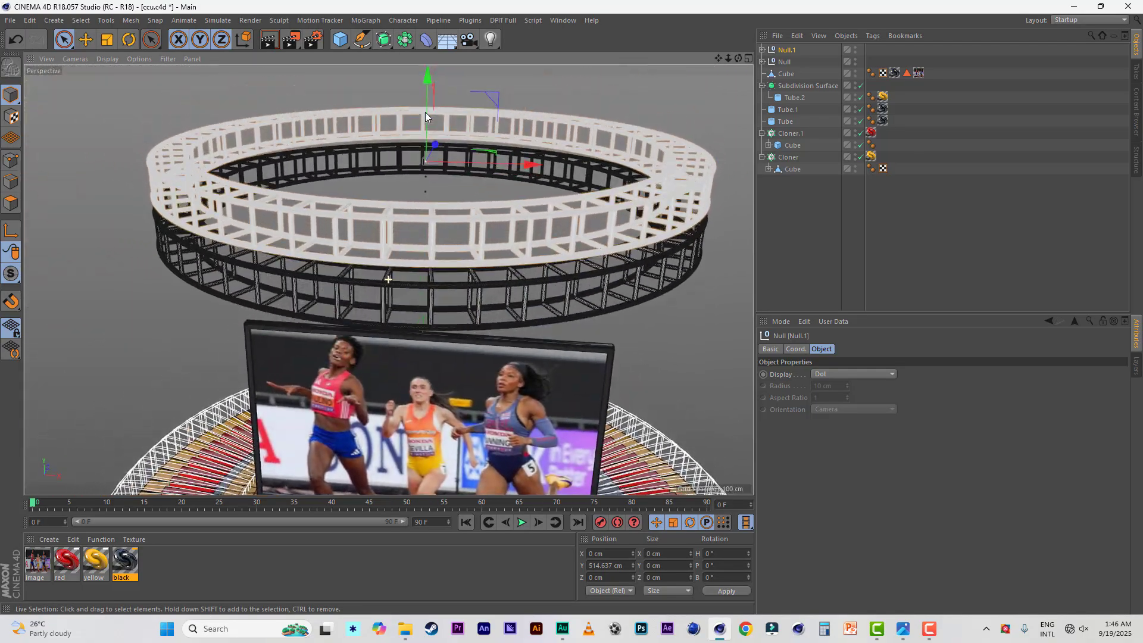
Scale the upper ring truss to 0.9 in X and Z with Y at 1
left_click(797, 349)
left_click_drag(891, 378, 889, 400)
type("1")
key("Return")
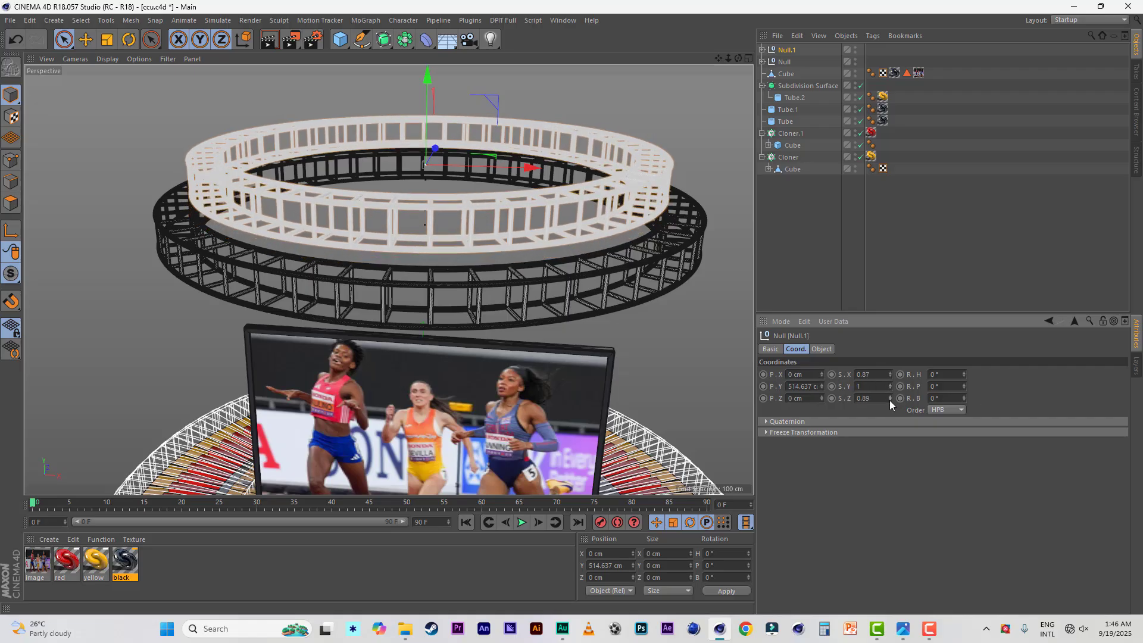
left_click(890, 373)
left_click(890, 373)
left_click(890, 373)
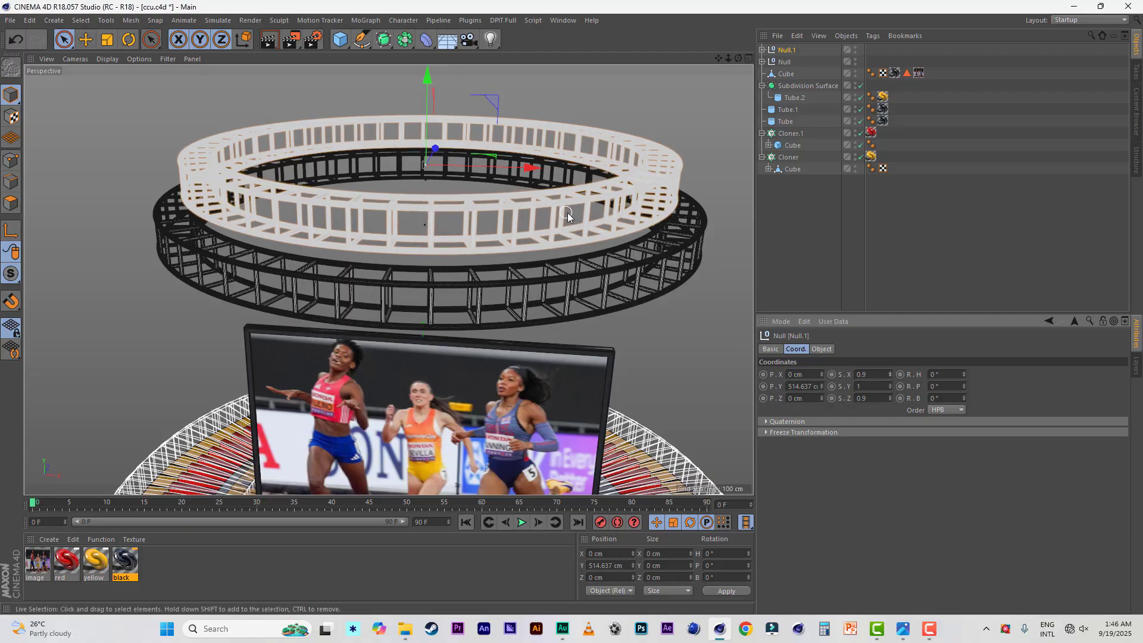
Reduce the upper ring truss's X and Z scale to 0.85
left_click_drag(569, 213, 582, 262, "alt")
left_click(890, 377)
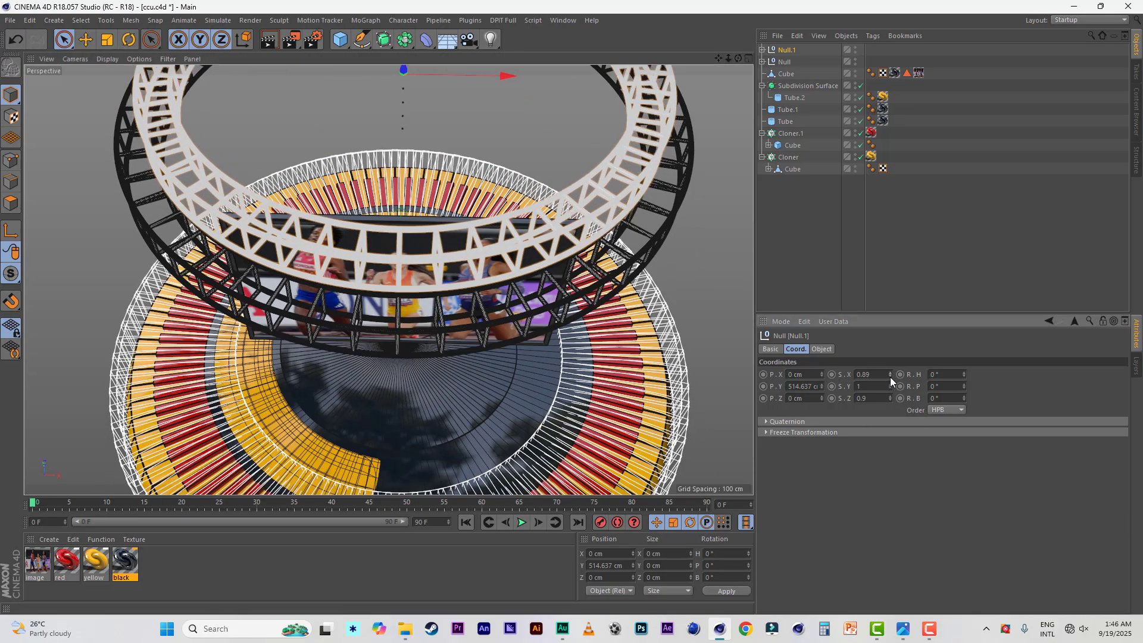
left_click(890, 377)
left_click(890, 377)
left_click(890, 377)
left_click(890, 377)
left_click(890, 400)
left_click(890, 401)
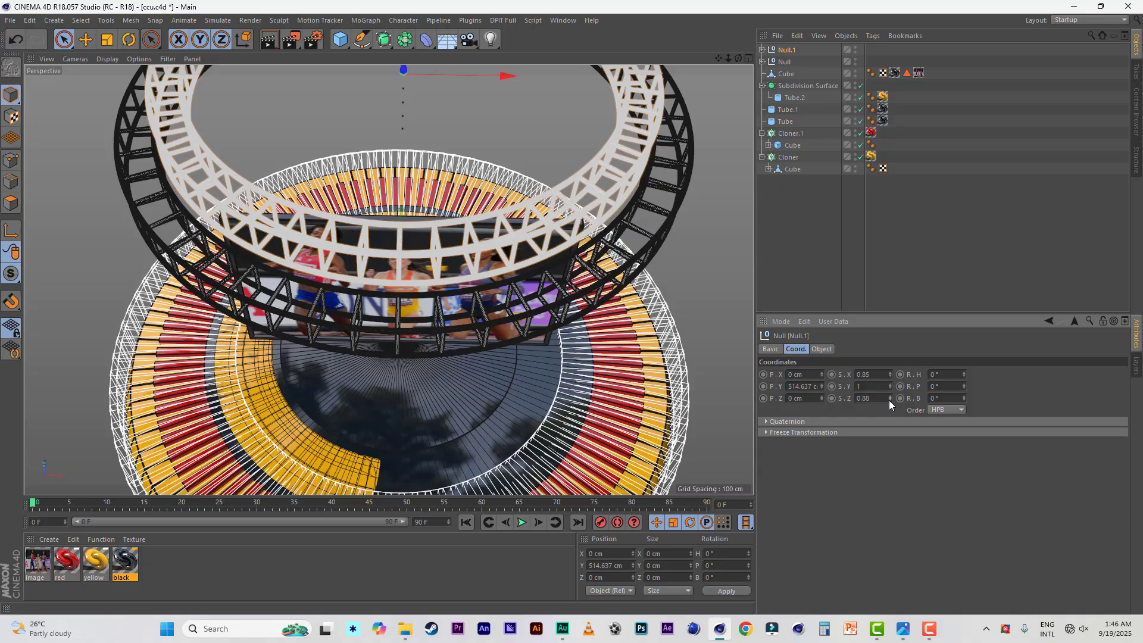
left_click(890, 401)
left_click(890, 401)
left_click(890, 401)
Render a view framing the big screen beneath the ring trusses, and save the project
scroll(466, 249, "down", 1)
left_click_drag(470, 252, 482, 162, "alt")
left_click_drag(720, 57, 716, 163)
left_click_drag(631, 162, 605, 148, "alt")
left_click_drag(718, 57, 738, 2)
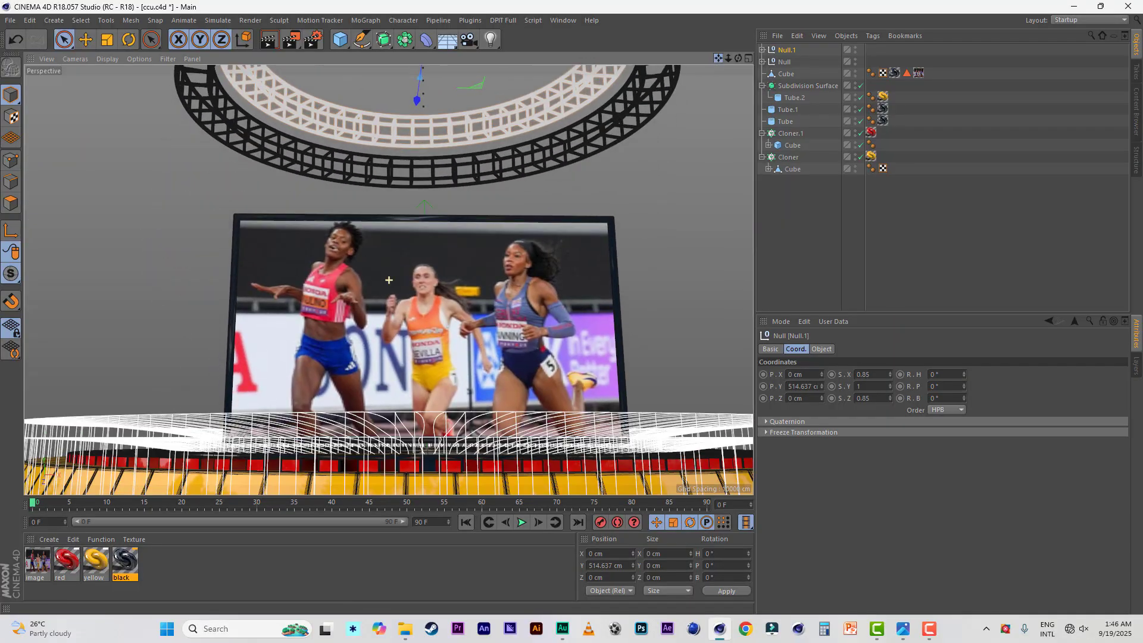
left_click_drag(718, 58, 719, 60)
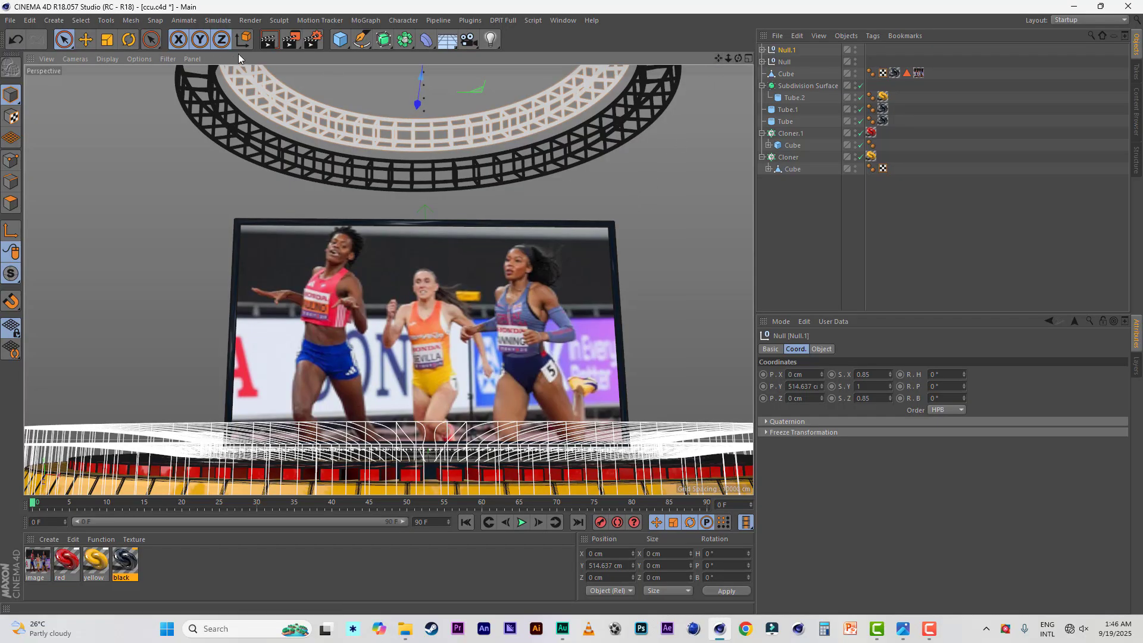
left_click(273, 46)
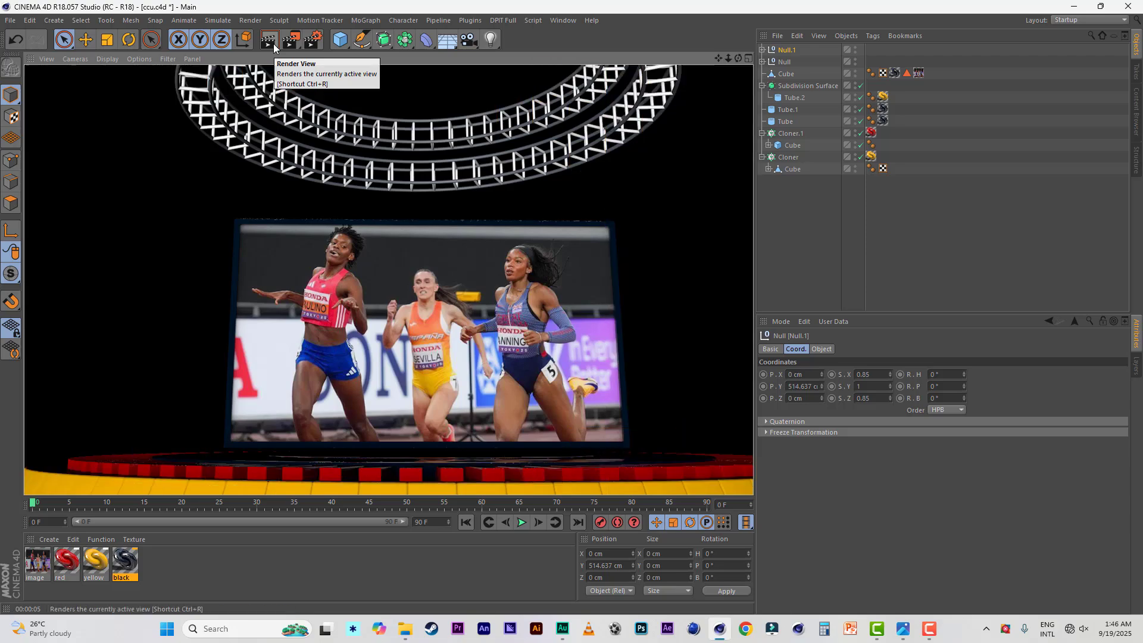
key("ctrl+s")
Apply the black material to the upper ring truss null and render the view
left_click(125, 568)
left_click_drag(796, 42, 871, 50)
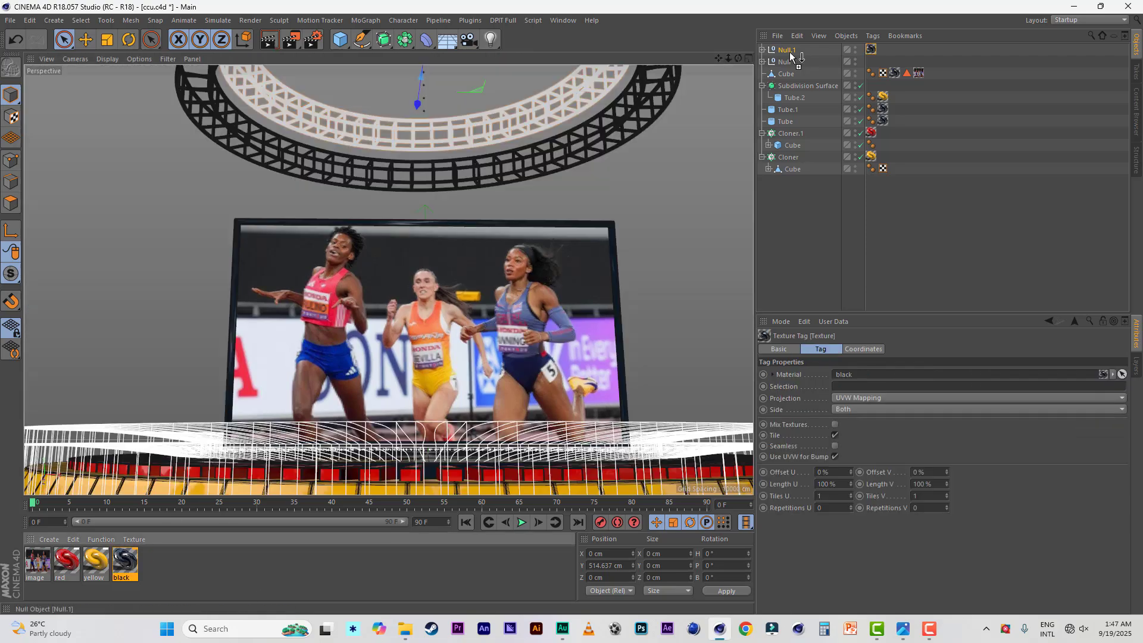
left_click(268, 40)
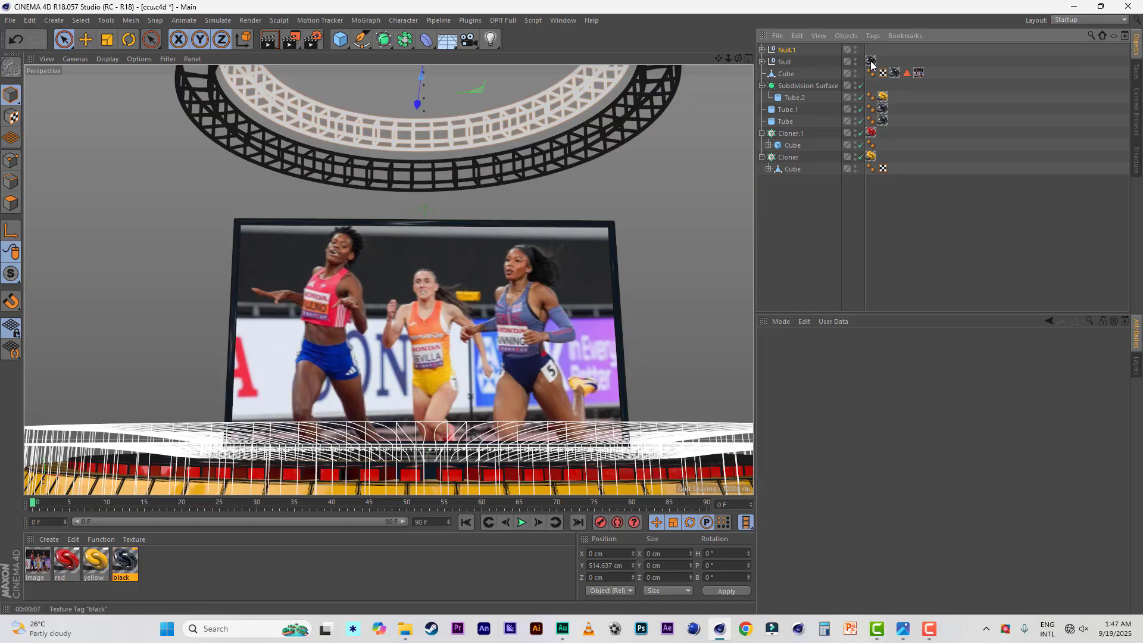
Duplicate the black material and name the copy "bl"
left_click(126, 565)
left_click_drag(126, 566, 172, 579, "ctrl")
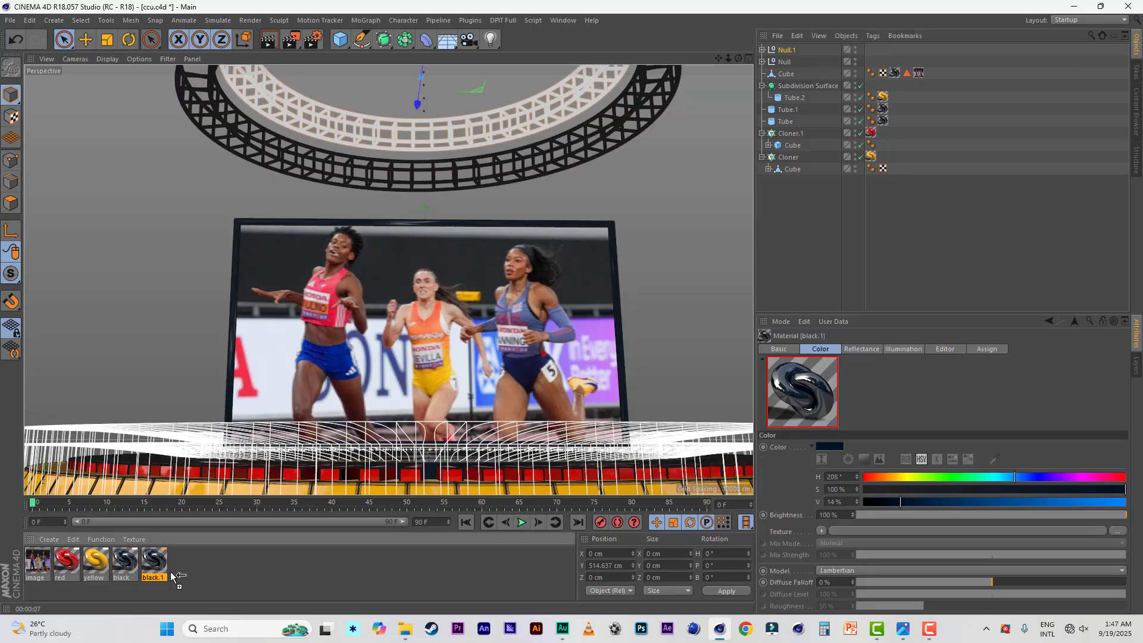
double_click(152, 578)
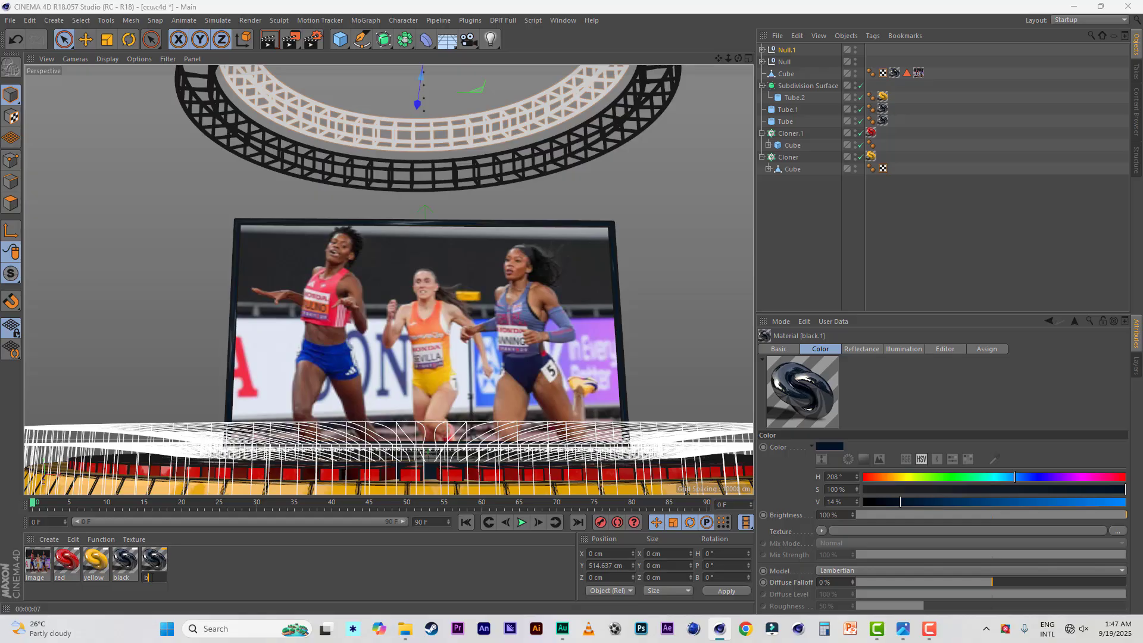
type("bl")
key("Return")
Set the bl material's reflection strength to 8% and its color to 11% saturation and 12% value
double_click(153, 560)
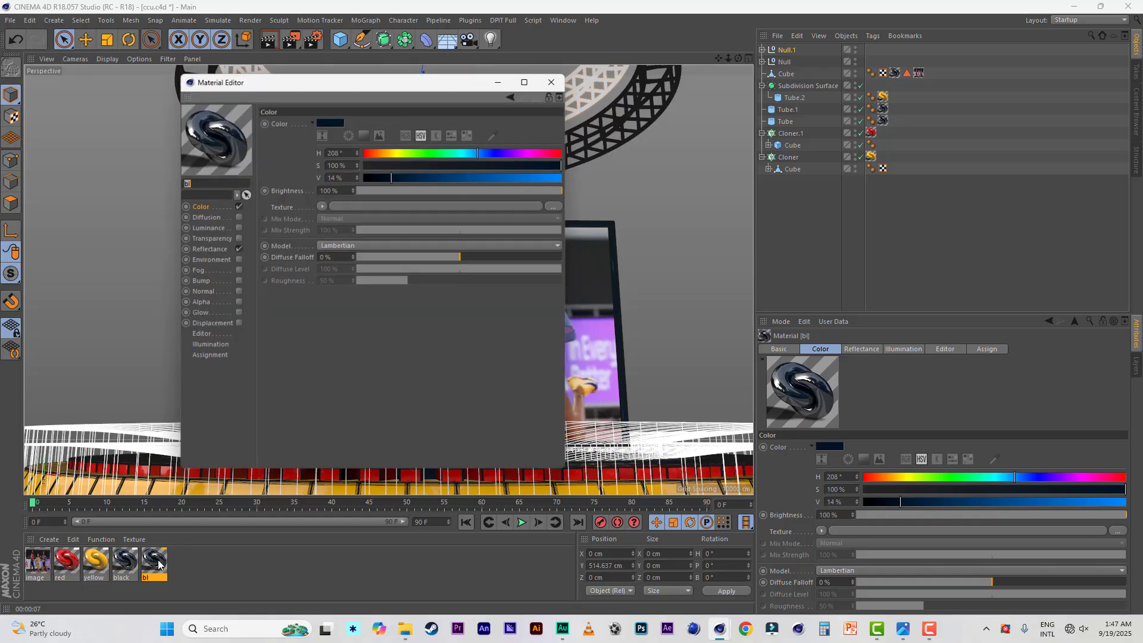
left_click(208, 249)
left_click(394, 322)
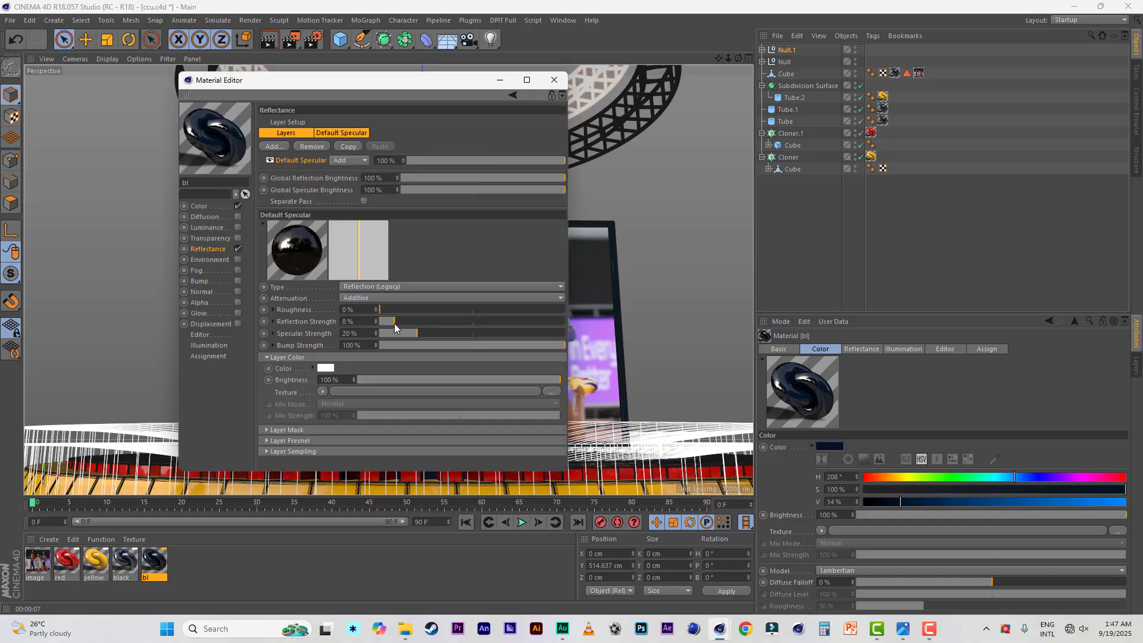
left_click(199, 206)
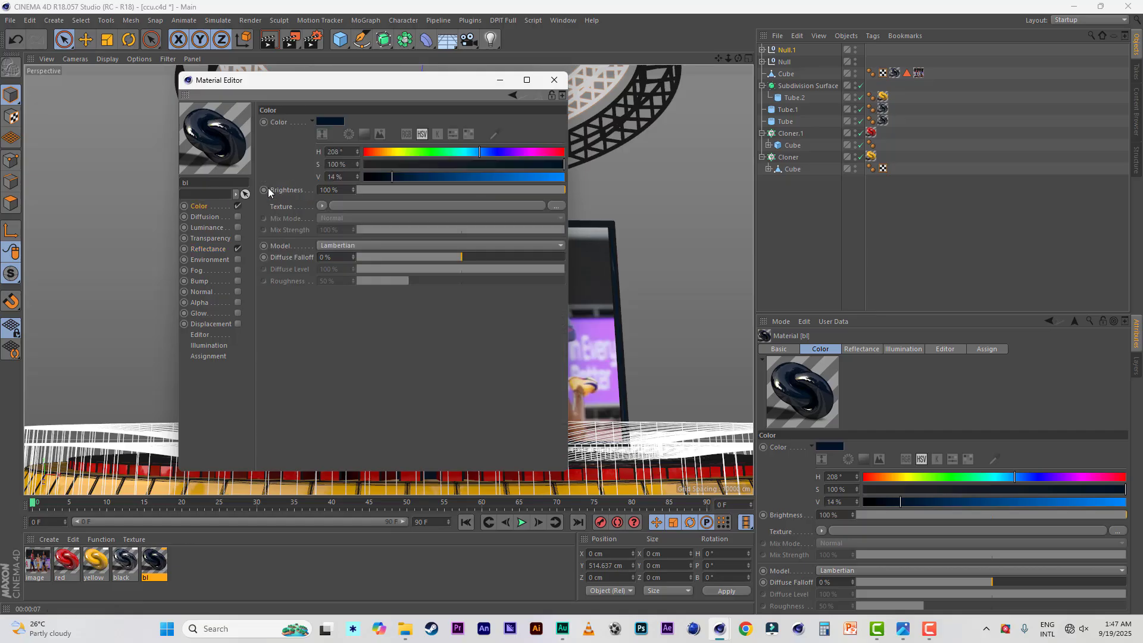
left_click(407, 164)
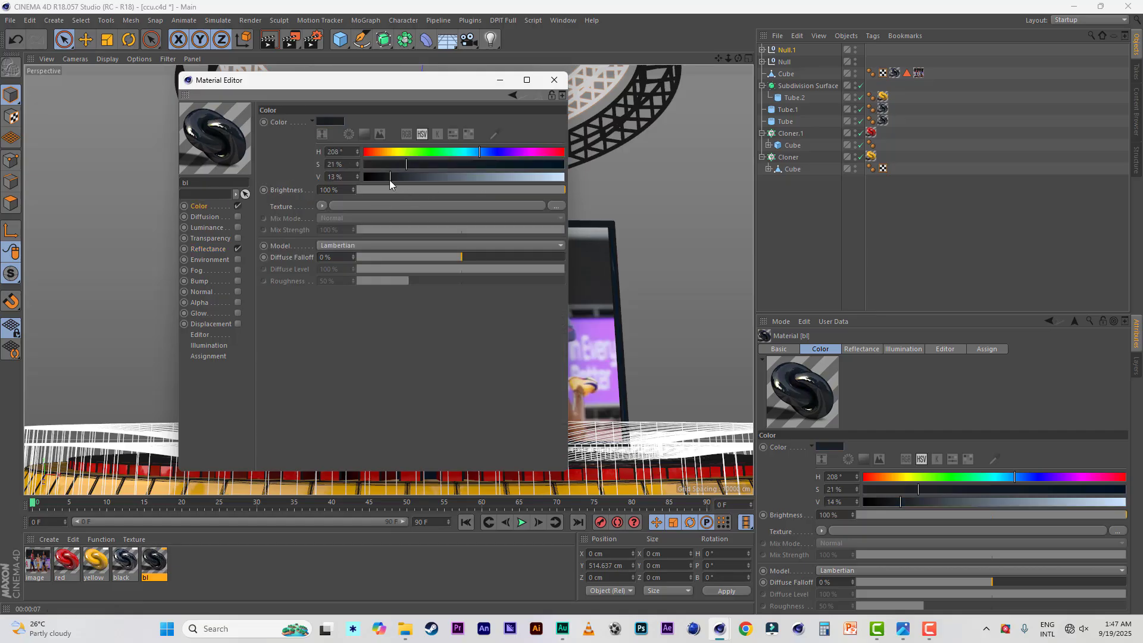
left_click(389, 177)
left_click(387, 165)
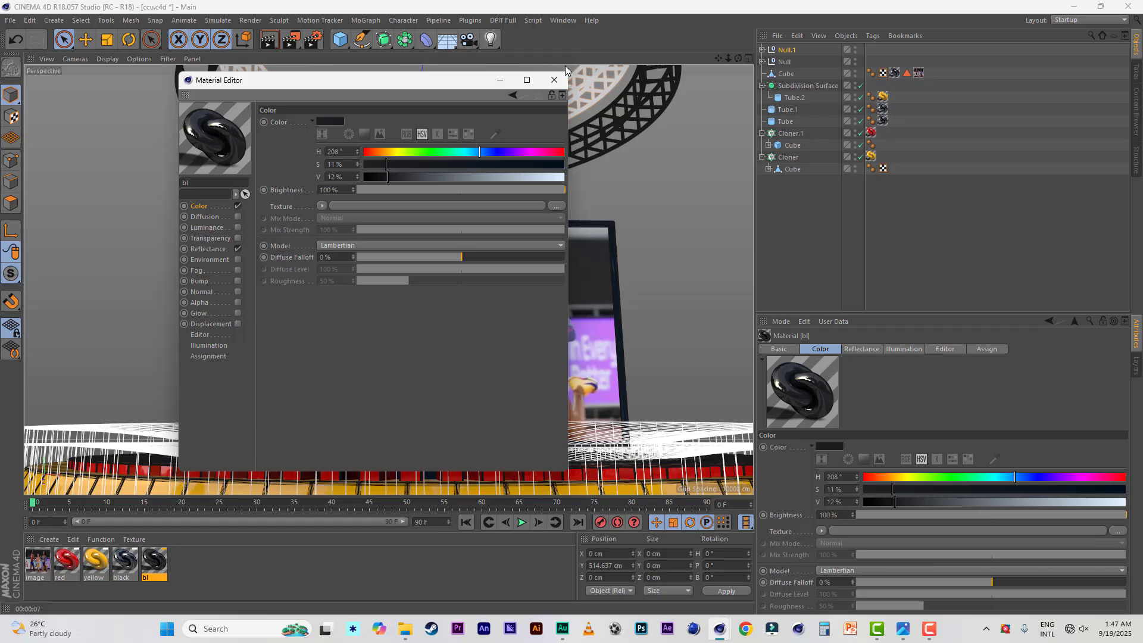
left_click(554, 80)
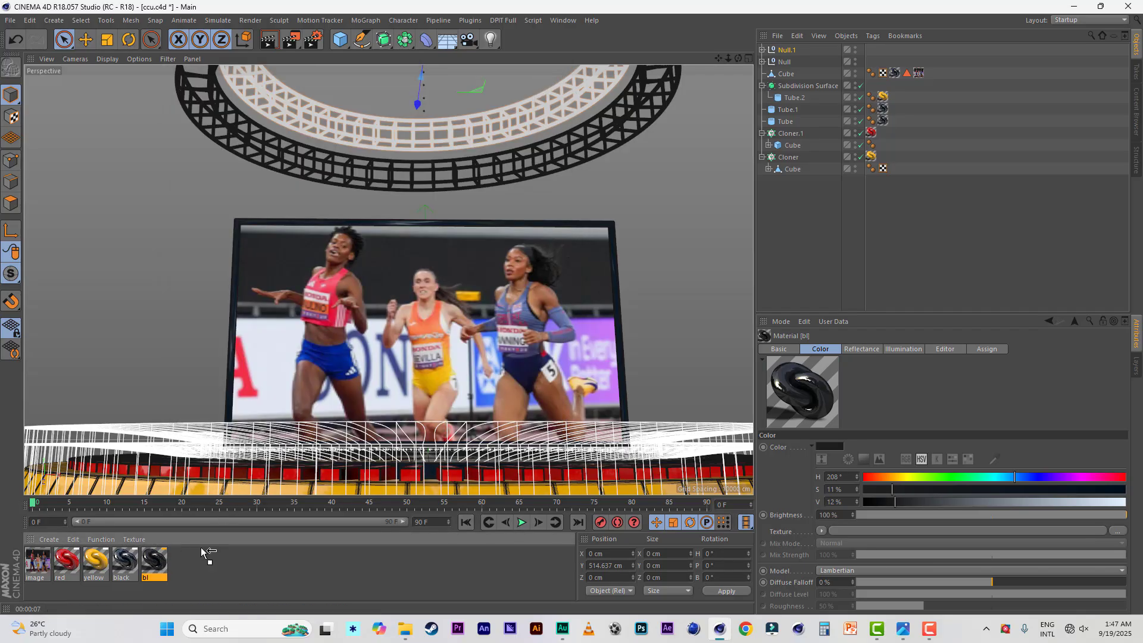
Apply the bl material to both ring truss nulls and render the view
left_click_drag(203, 553, 787, 50)
left_click_drag(783, 118, 786, 62)
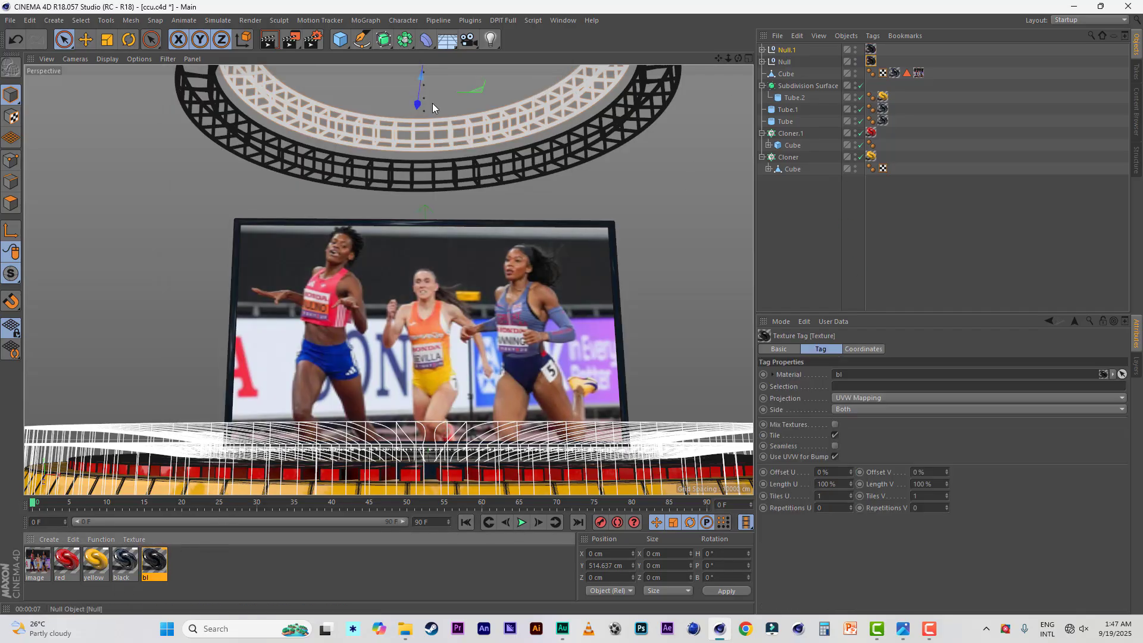
left_click(269, 42)
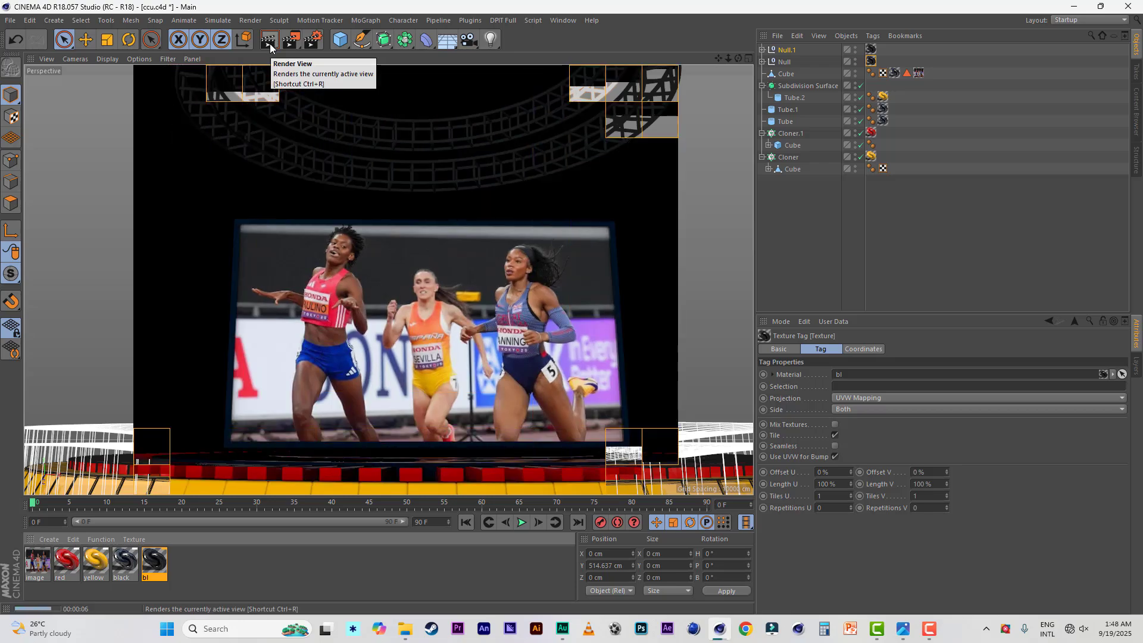
Inspect the stage and ring trusses from several angles and compare them with the reference image end0313.png
scroll(433, 187, "down", 4)
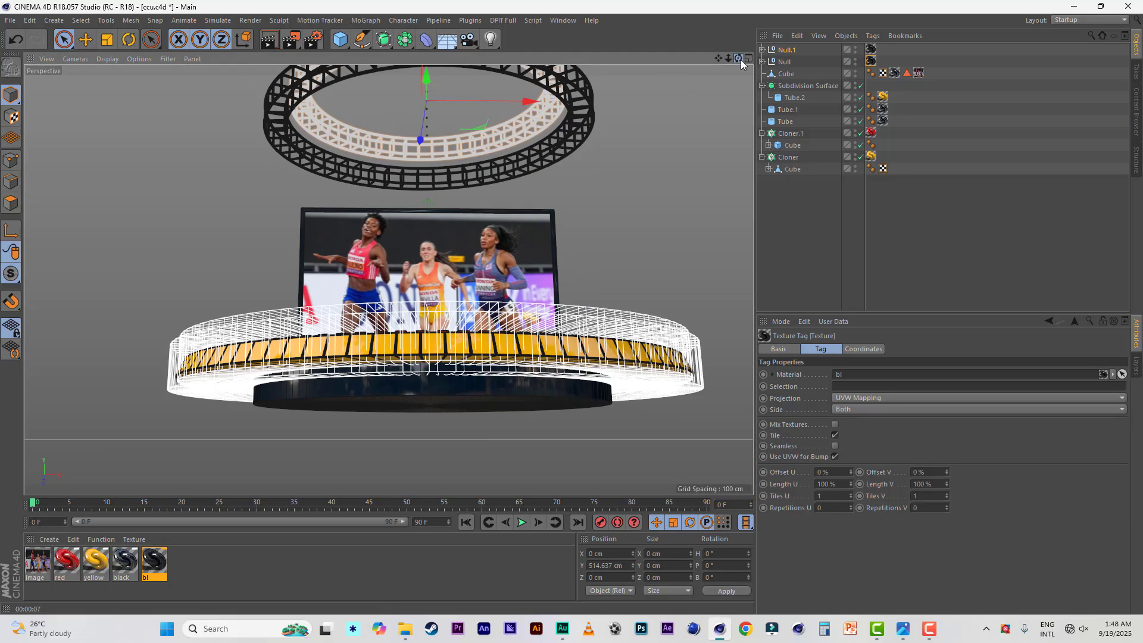
left_click_drag(433, 187, 434, 236, "alt")
left_click_drag(739, 58, 715, 60)
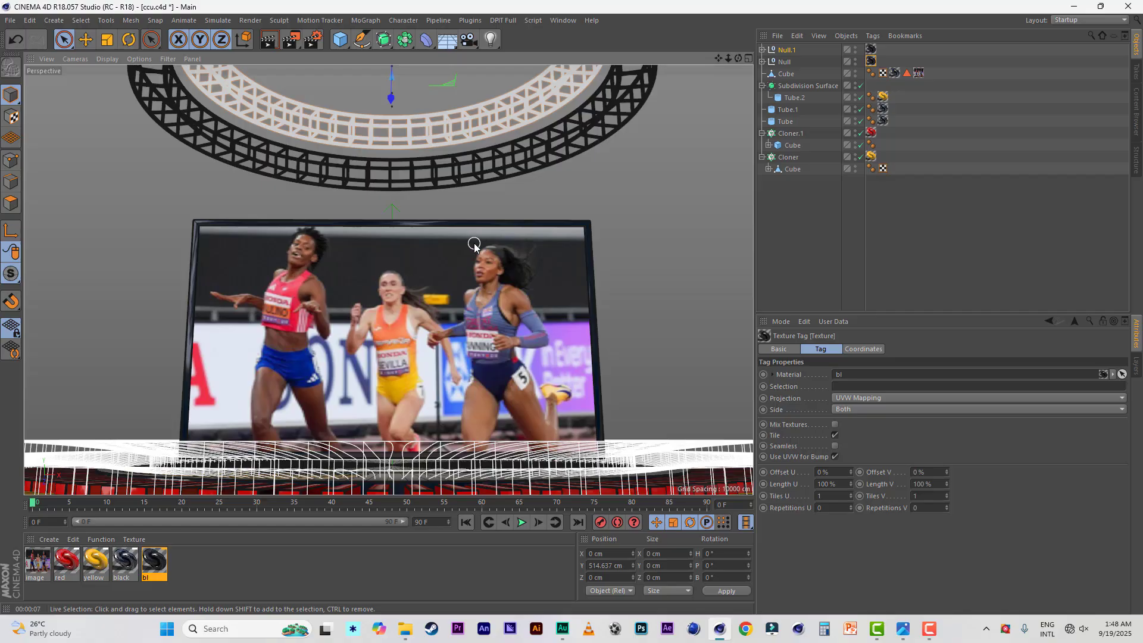
left_click_drag(739, 58, 730, 59)
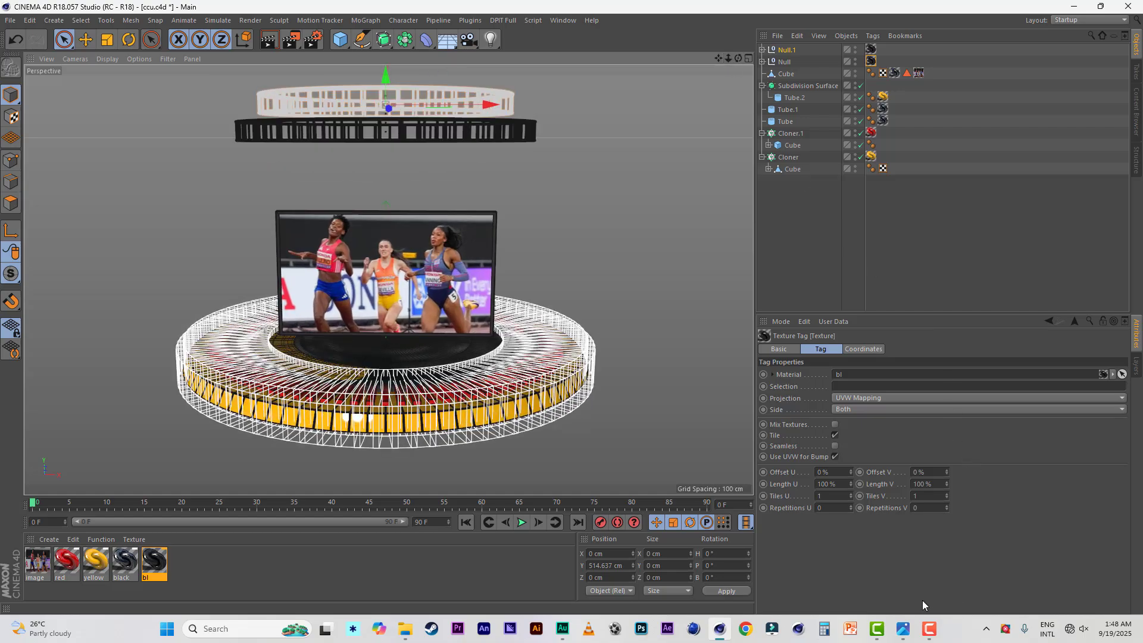
left_click(902, 632)
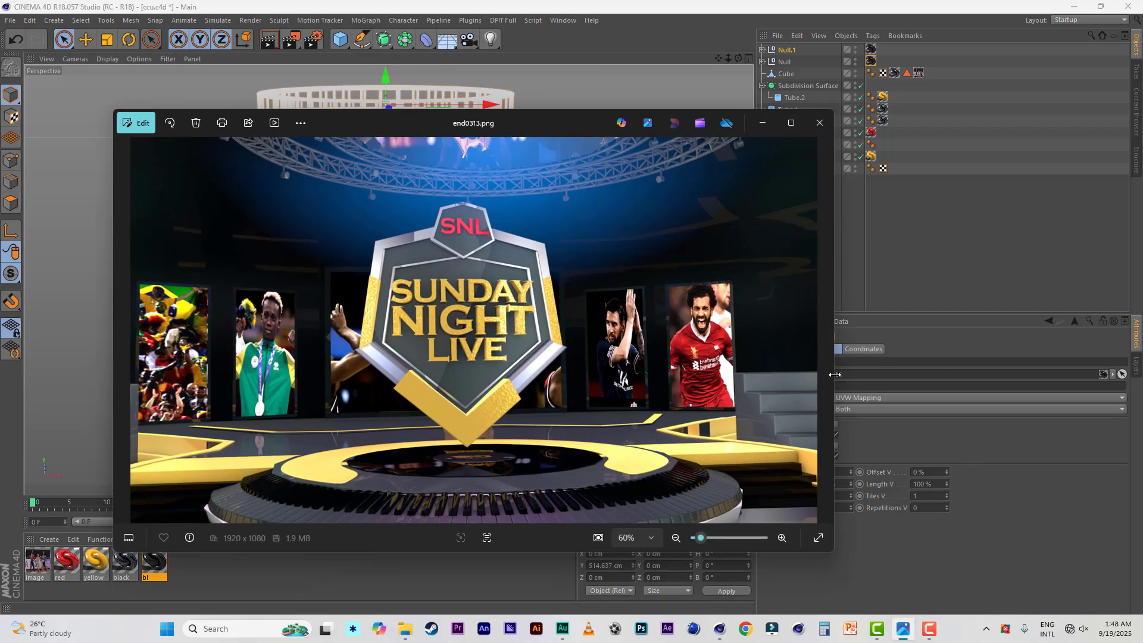
left_click_drag(835, 374, 667, 369)
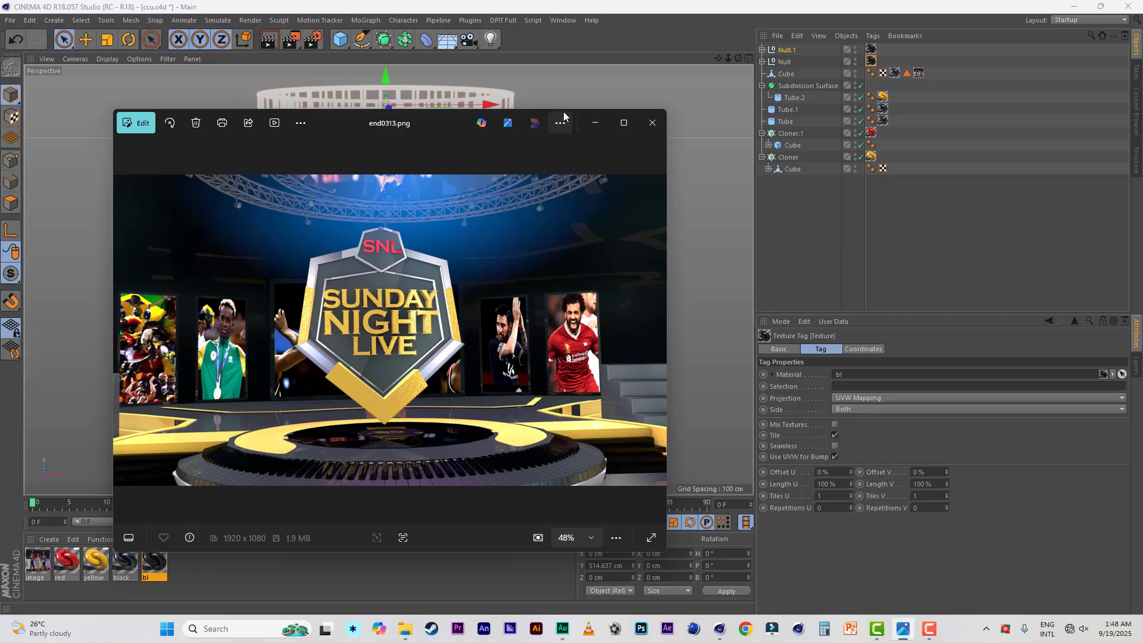
left_click_drag(463, 110, 878, 125)
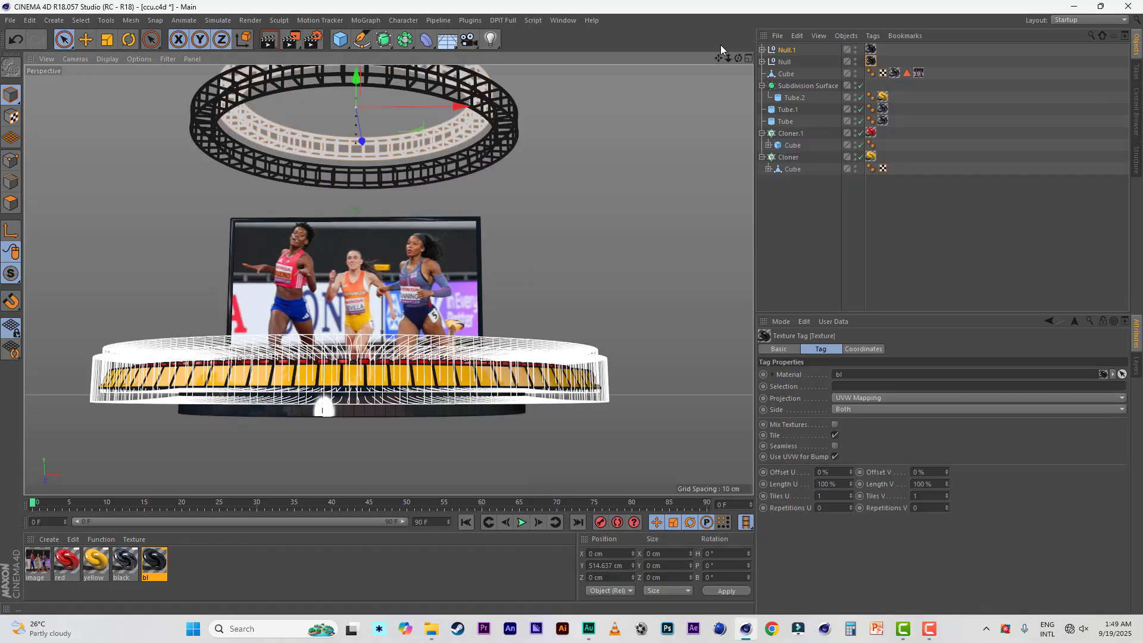
Add a cylinder about 562 cm wide and 10.7 cm high, and raise it to the upper ring truss at Y about 521 cm
left_click_drag(720, 58, 716, 86)
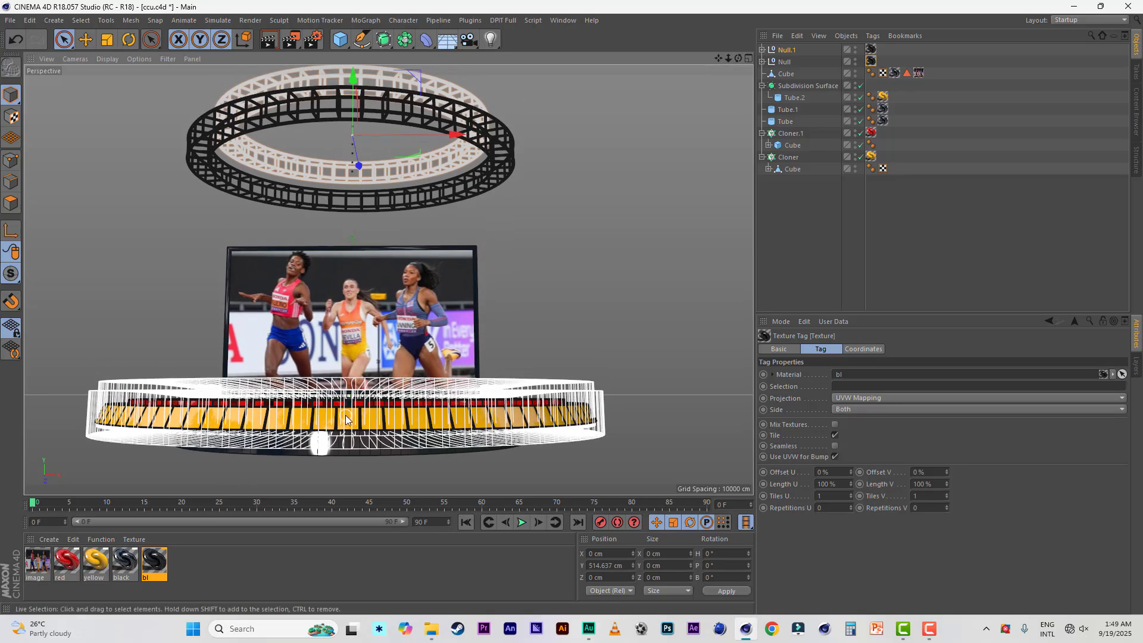
left_click(340, 39)
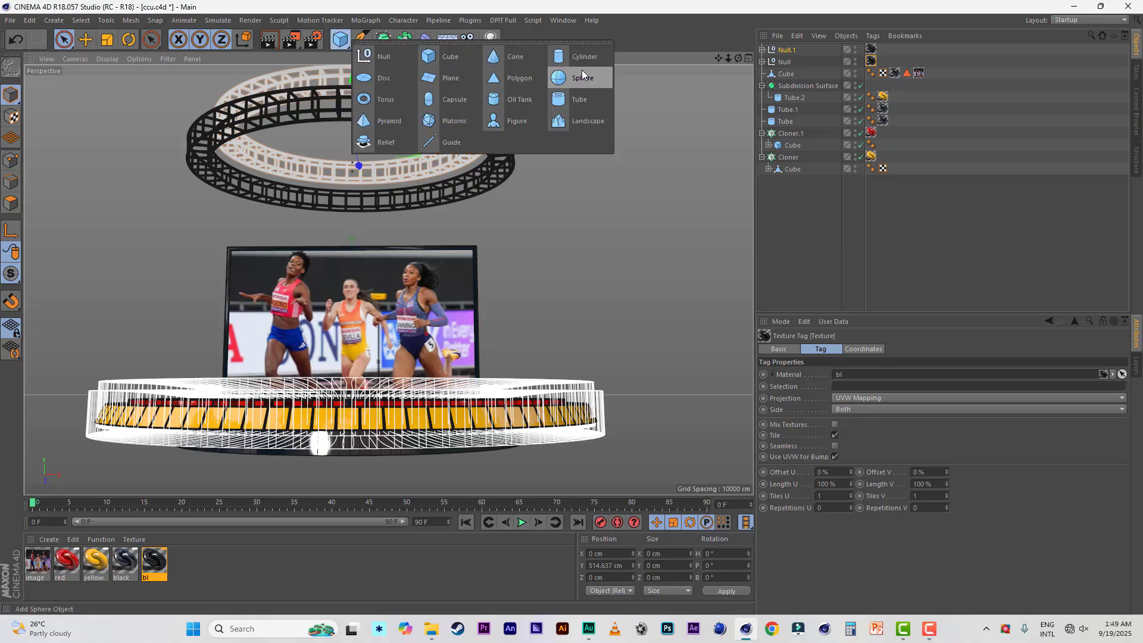
left_click(581, 69)
left_click_drag(379, 354, 507, 352)
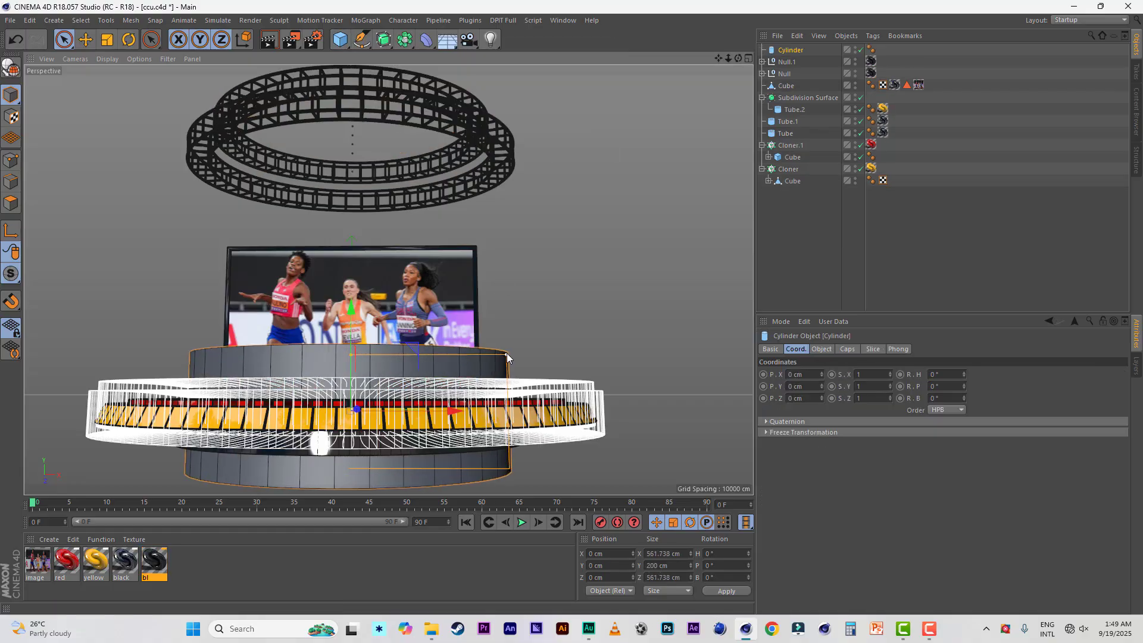
left_click_drag(352, 355, 347, 401)
left_click_drag(346, 314, 351, 37)
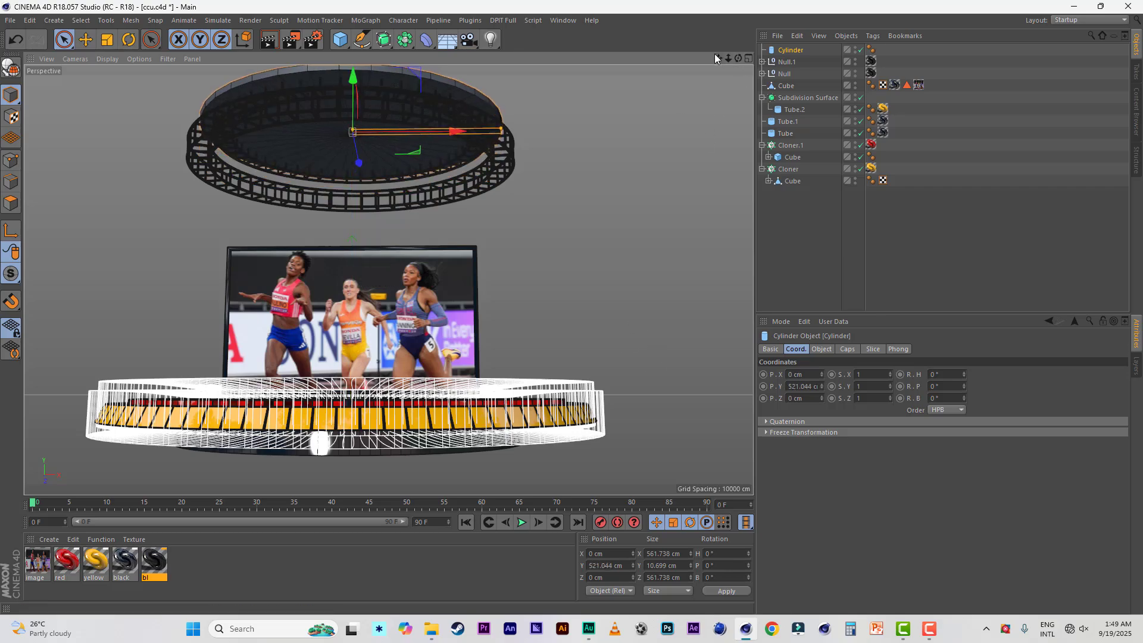
Shrink the cylinder to about 475 cm wide and 3.8 cm high, and raise it to Y about 537 cm
left_click_drag(718, 58, 745, 177)
left_click_drag(393, 243, 396, 288, "alt")
left_click_drag(374, 129, 381, 99)
left_click_drag(526, 203, 503, 200)
left_click_drag(376, 198, 377, 203)
left_click_drag(377, 99, 459, 158)
Apply the black material to the cylinder and render a view of the screen beneath the ring trusses
left_click_drag(715, 58, 608, 224)
left_click_drag(631, 197, 640, 235, "alt")
left_click_drag(721, 57, 704, 46)
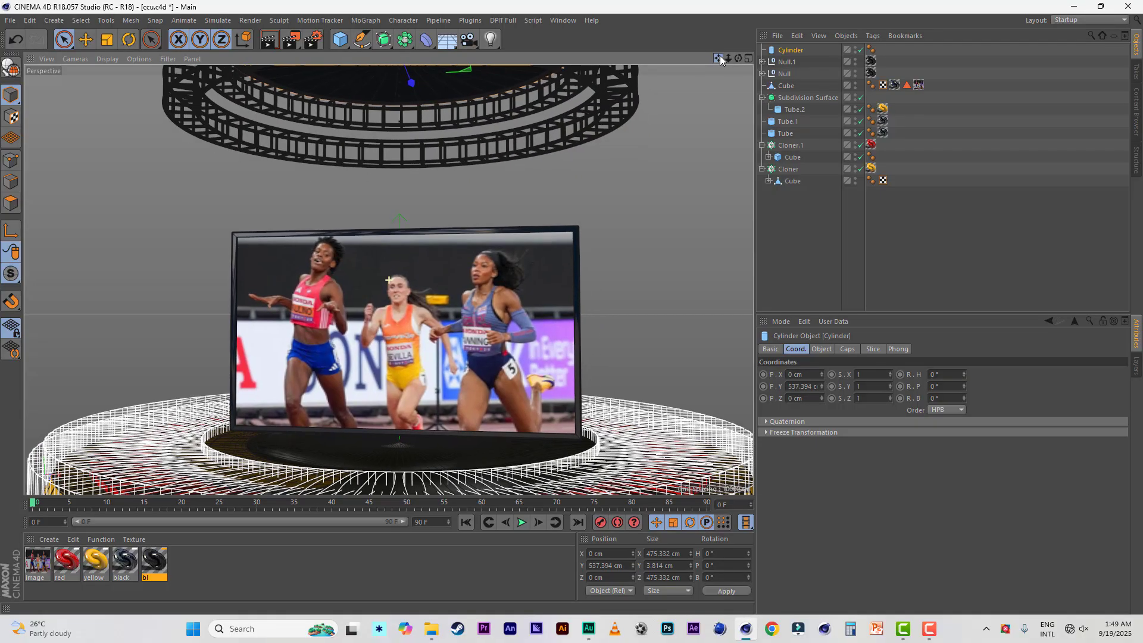
left_click_drag(128, 560, 792, 50)
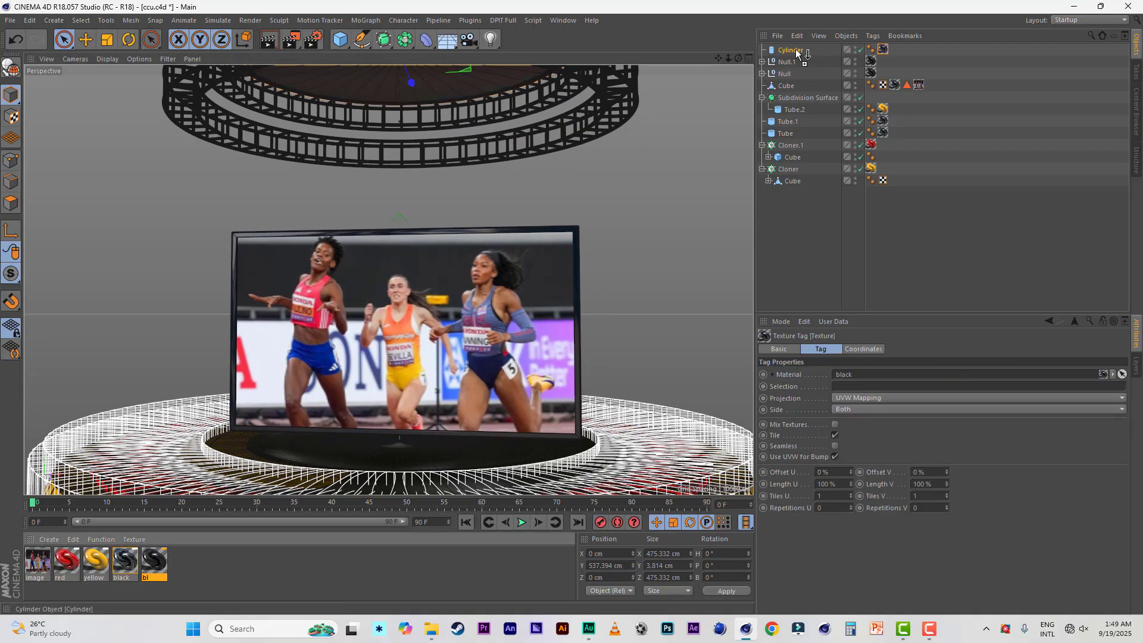
left_click(269, 41)
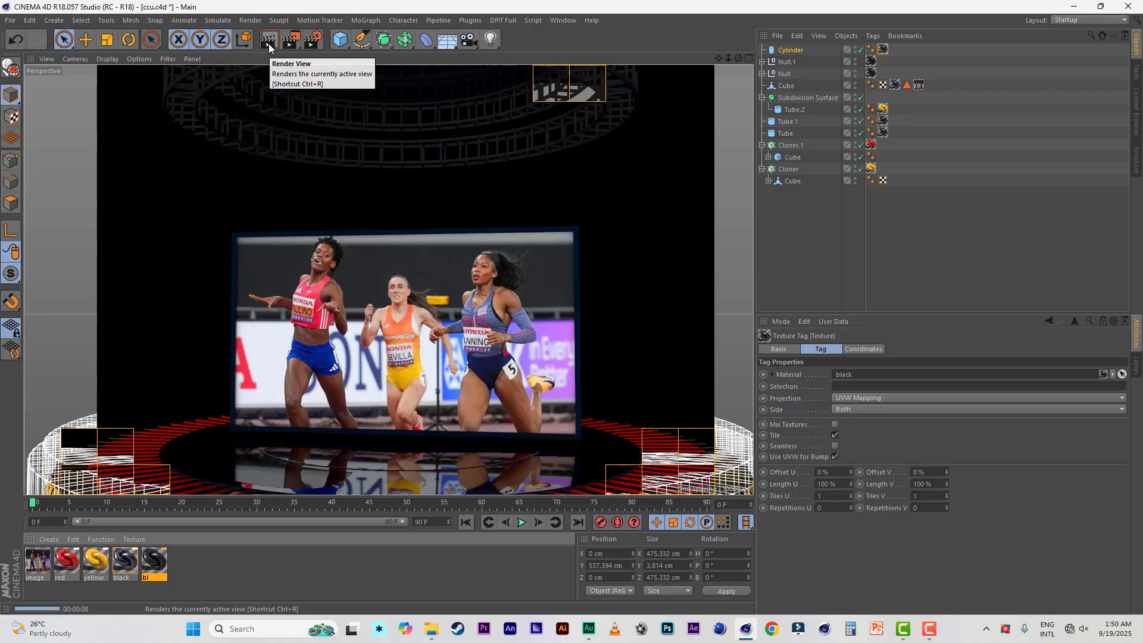
Check the pictures in the sports folder and save the project
left_click(828, 50)
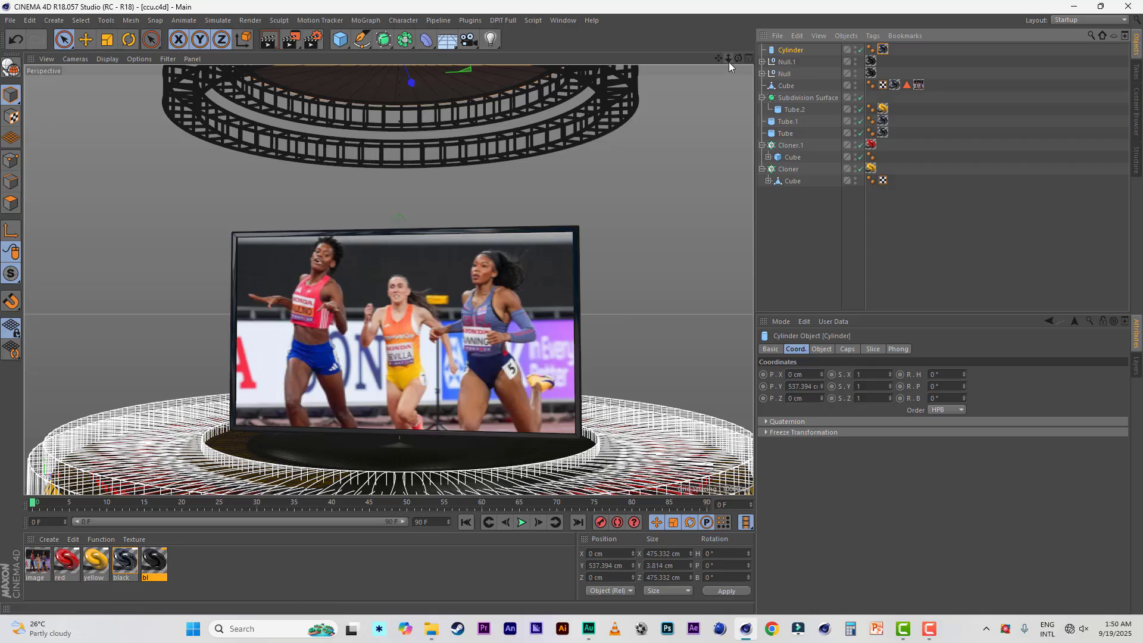
mouse_move(728, 58)
left_mouse_down()
mouse_move(691, 64)
mouse_move(728, 58)
left_mouse_up()
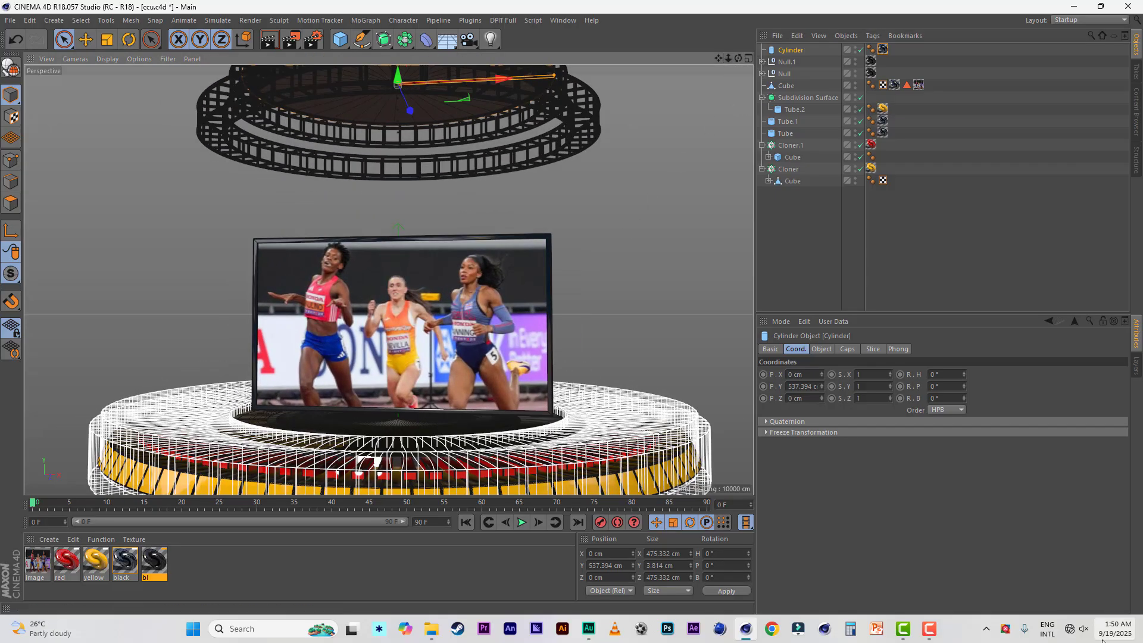
left_click(431, 630)
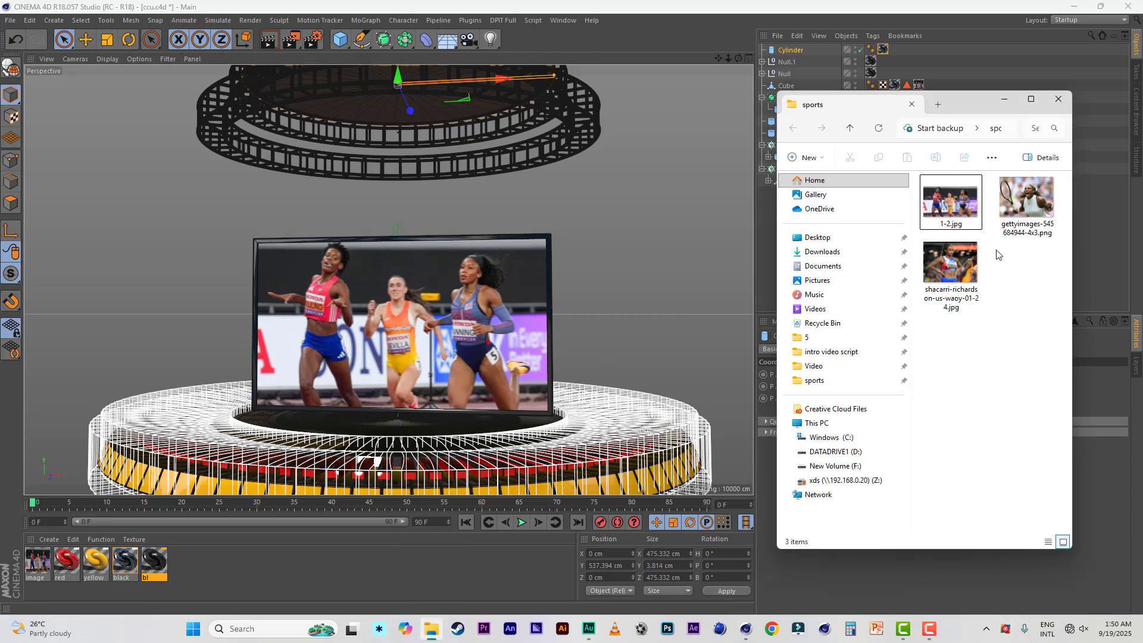
left_click(1006, 102)
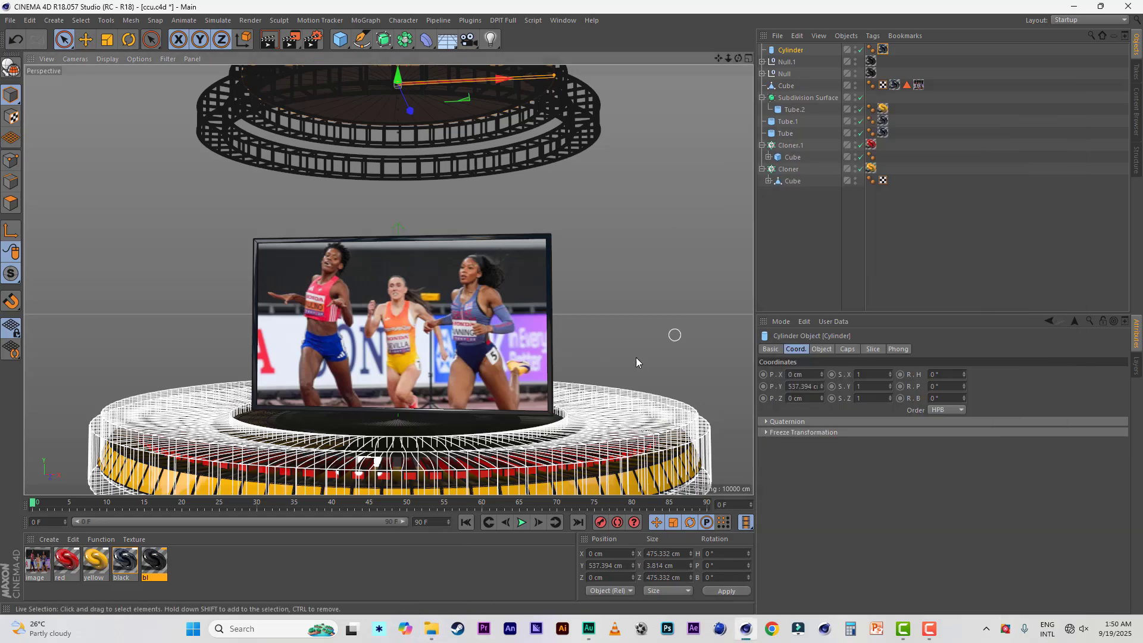
scroll(655, 339, "down", 4)
left_click_drag(526, 314, 589, 291, "alt")
key("ctrl+s")
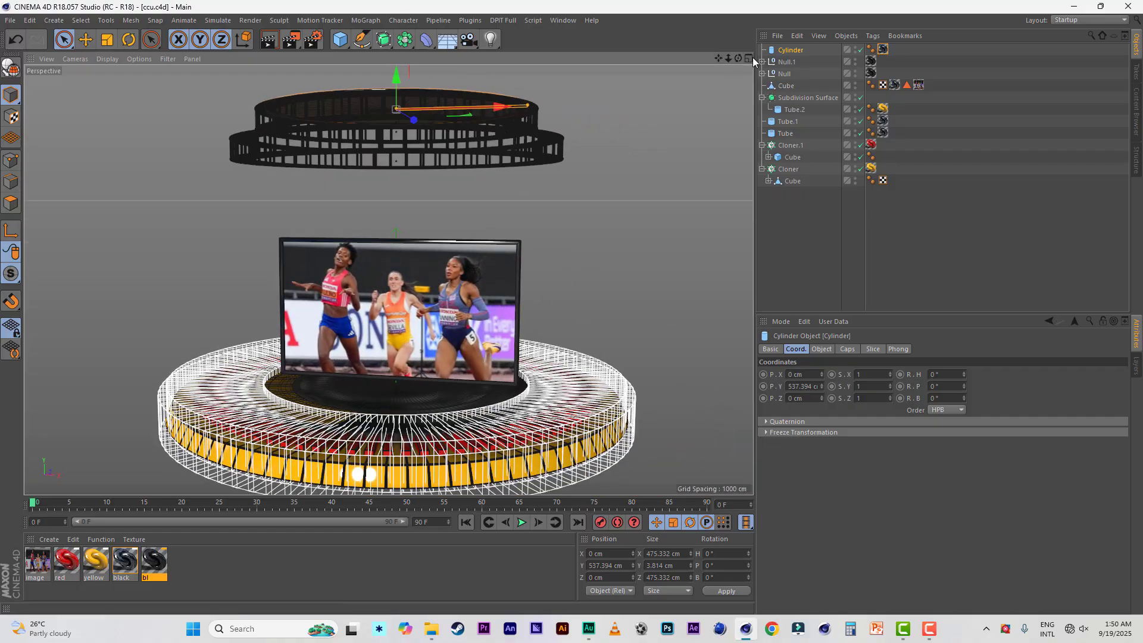
Maximize the Right view of the scene and turn on its grid display
left_click_drag(615, 201, 734, 48, "alt")
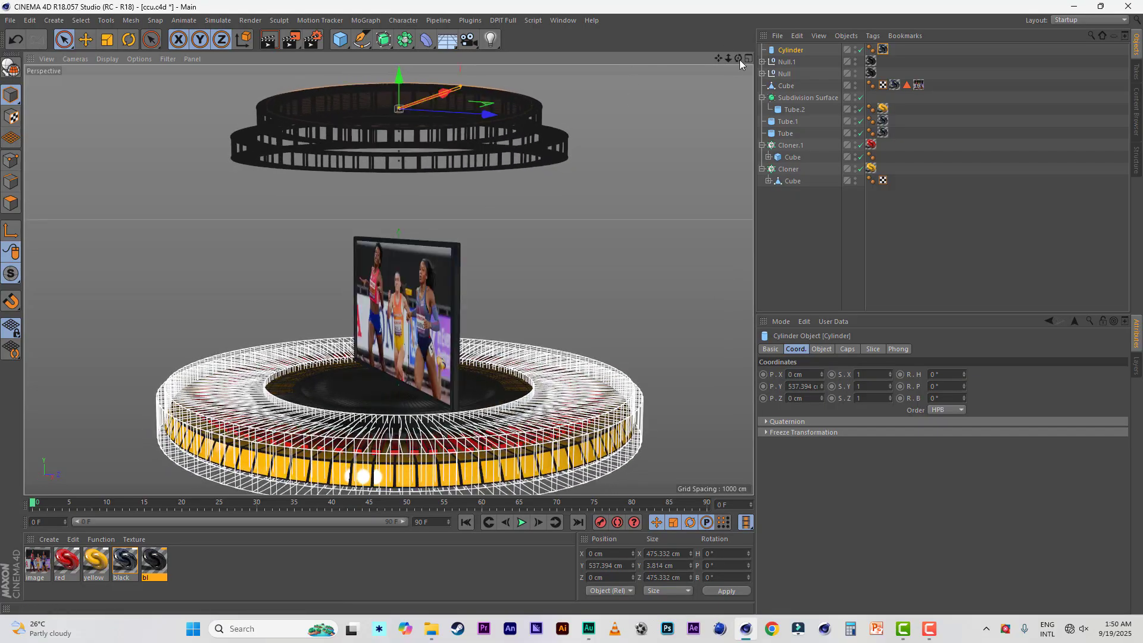
left_click(748, 58)
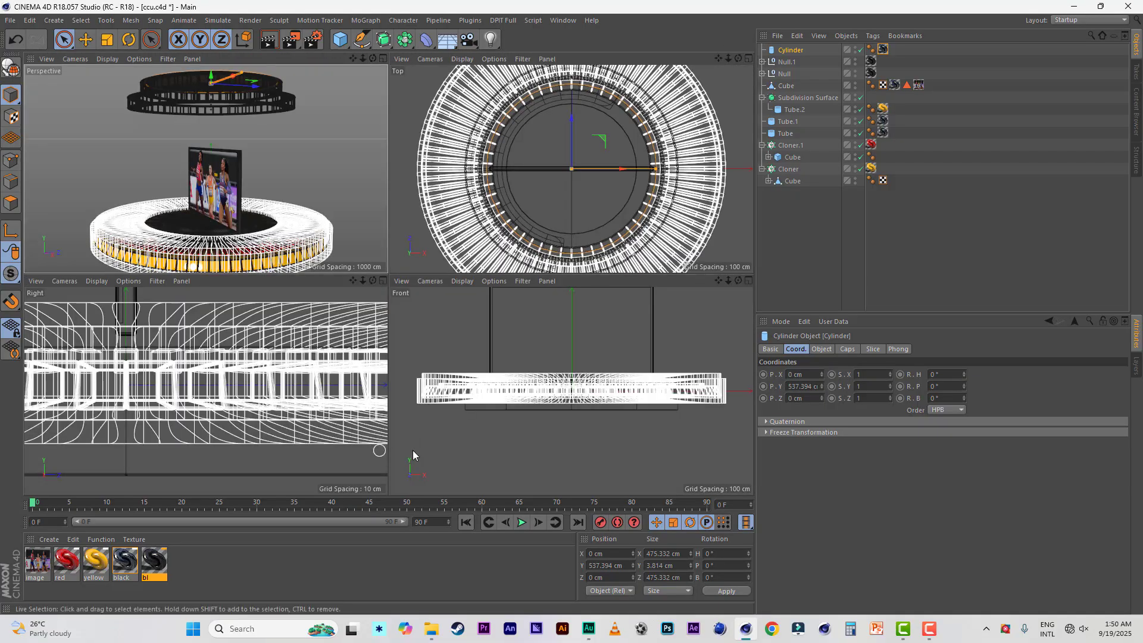
left_click(468, 449)
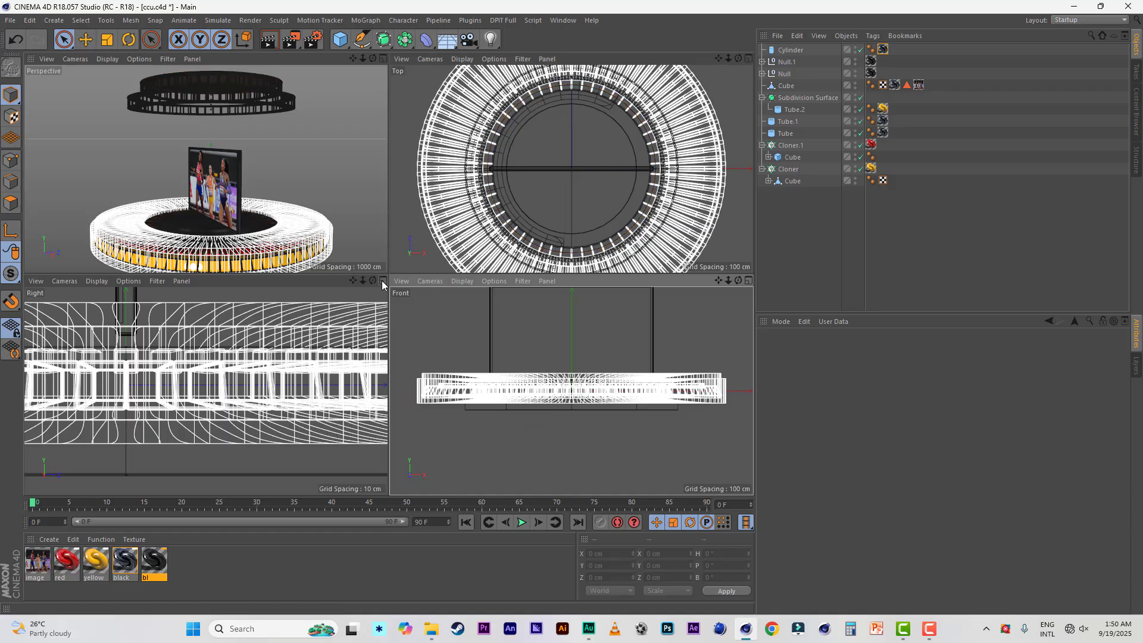
left_click(383, 281)
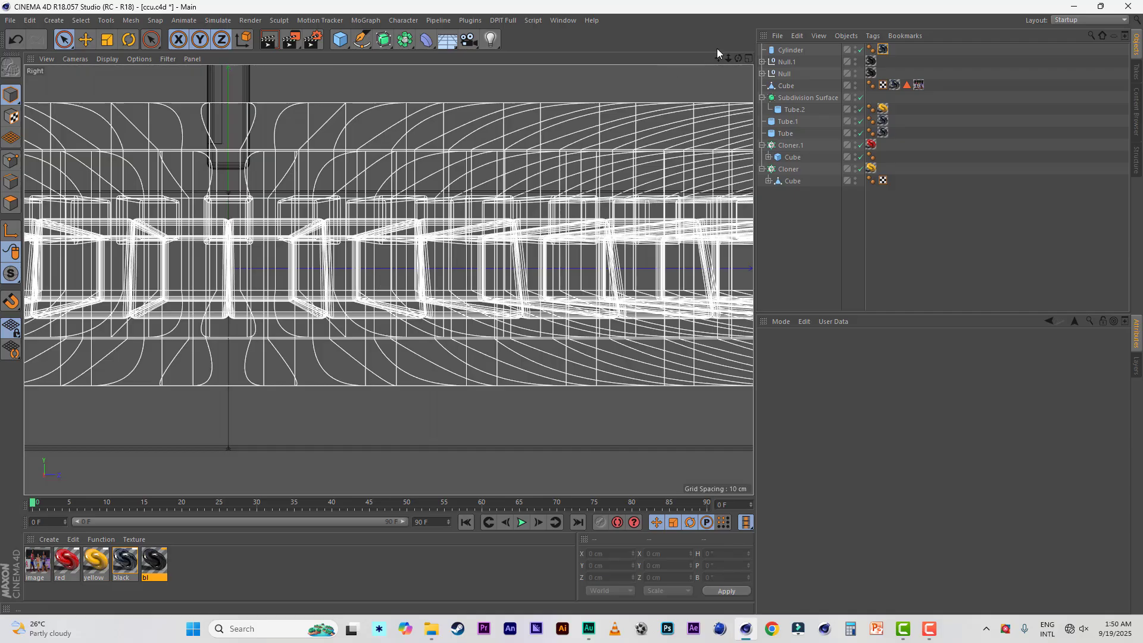
mouse_move(726, 58)
left_mouse_down()
mouse_move(685, 60)
mouse_move(735, 58)
left_mouse_up()
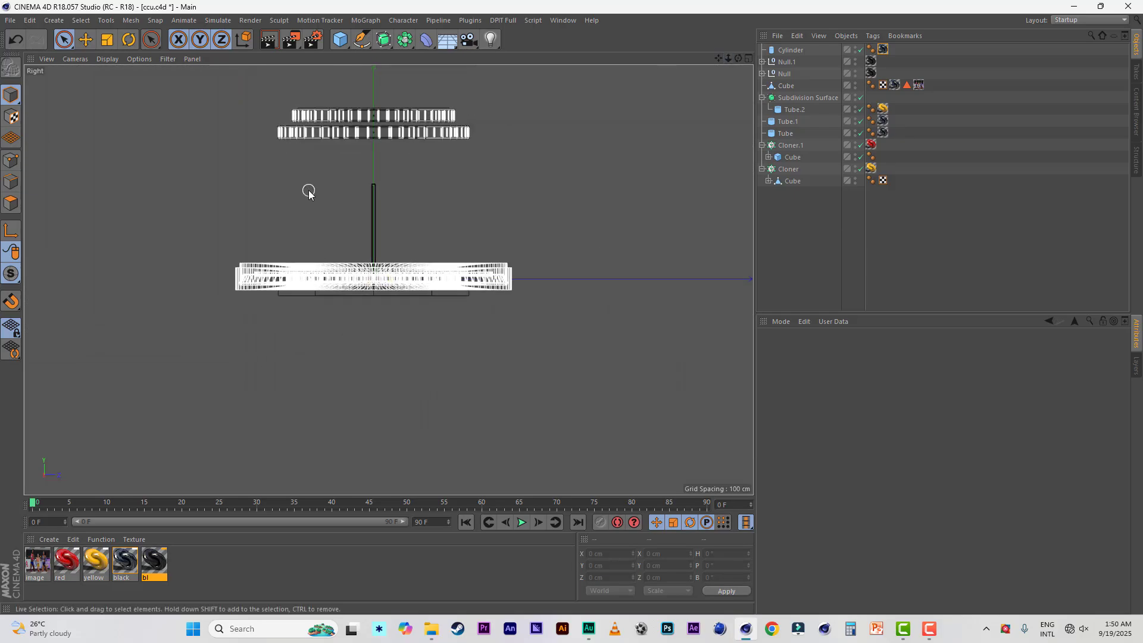
left_click(168, 59)
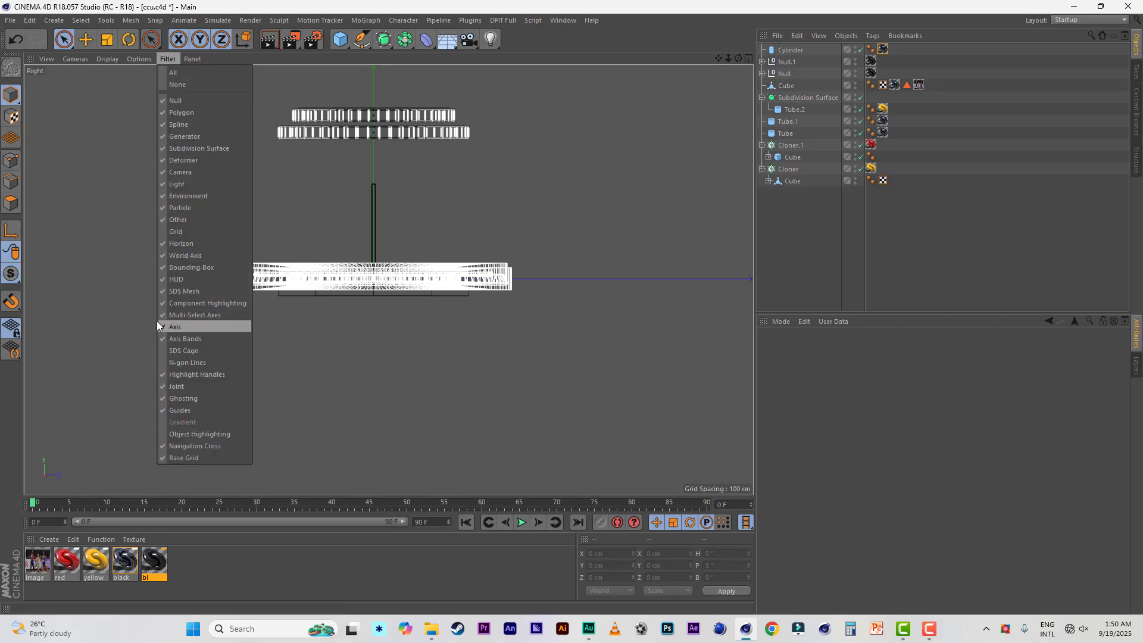
left_click(177, 232)
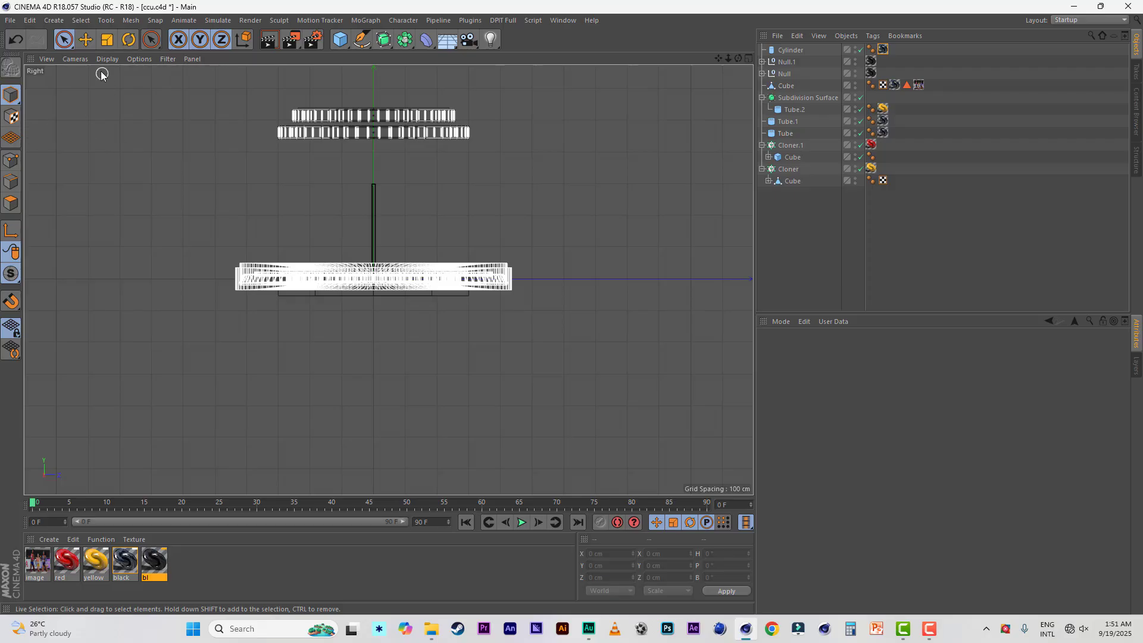
Draw a closed three-step stair profile with the Pen beside the stage, about 502 cm wide and 304 cm high
left_click(361, 45)
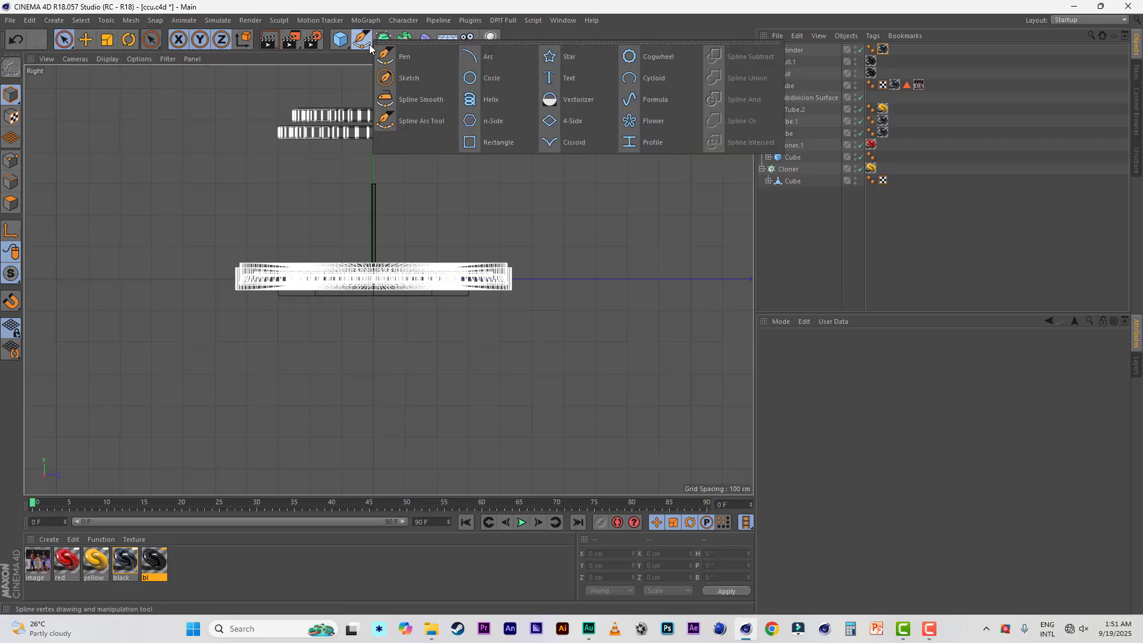
left_click(411, 59)
scroll(617, 268, "up", 5)
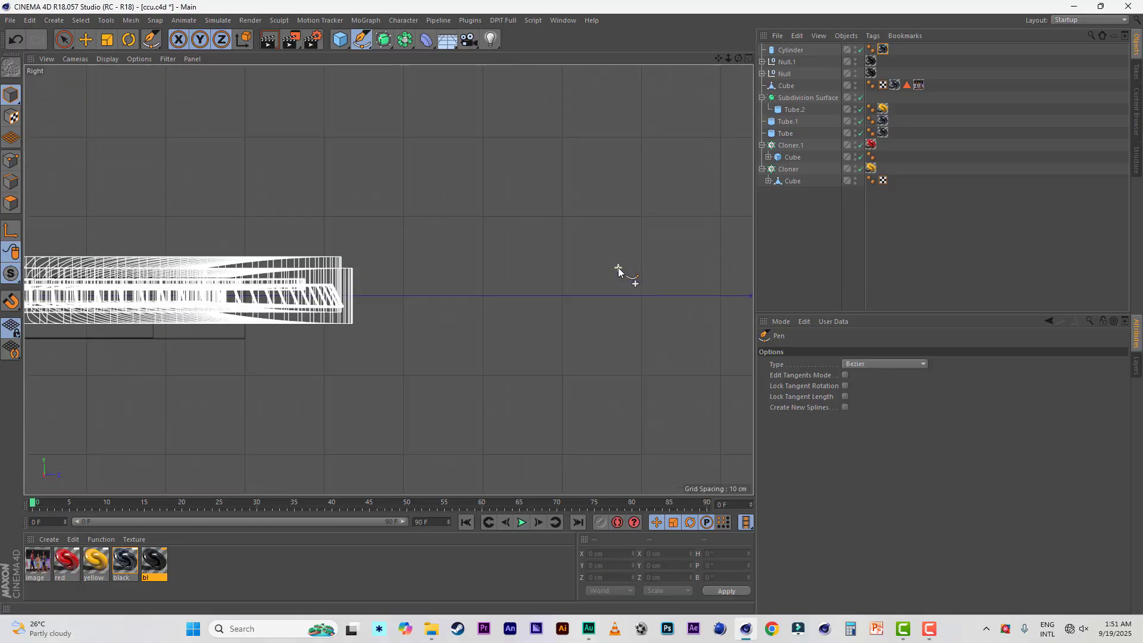
left_click(684, 180)
left_click(580, 180)
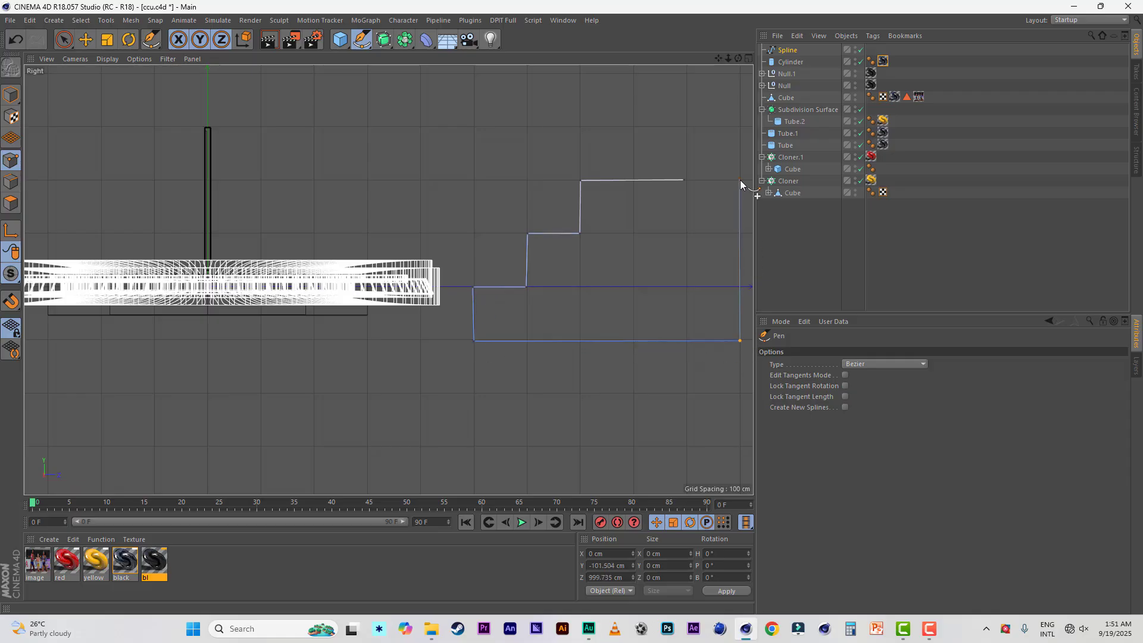
left_click(63, 39)
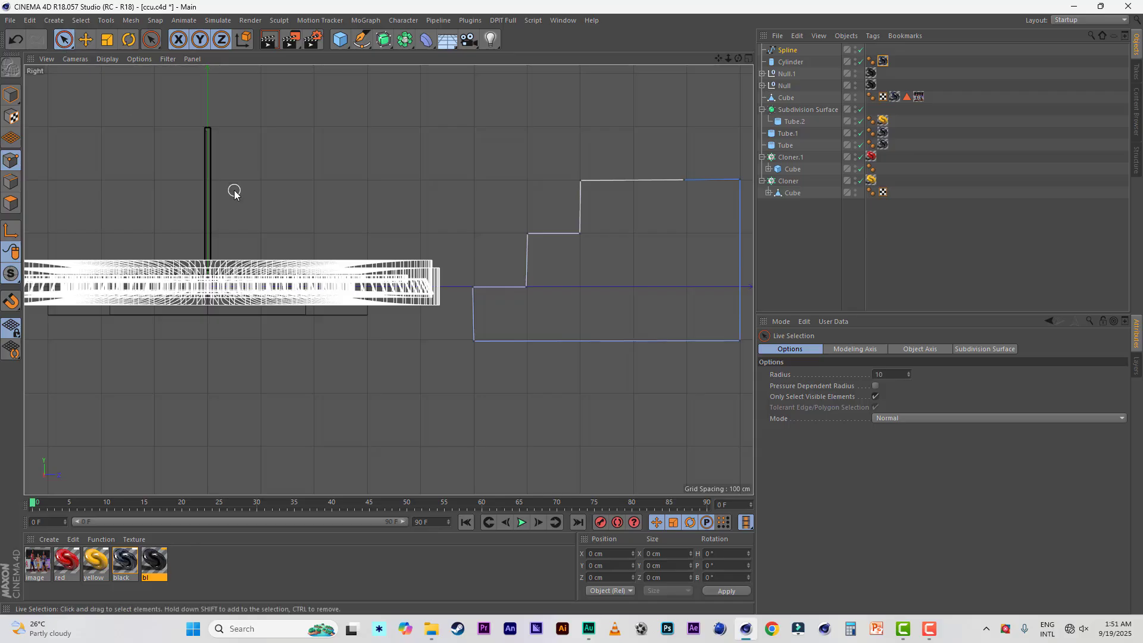
Scale the stair profile to about 347 cm wide and 156 cm high, and move it to Z about 126 cm
left_click(787, 55)
left_click(10, 95)
left_click(107, 40)
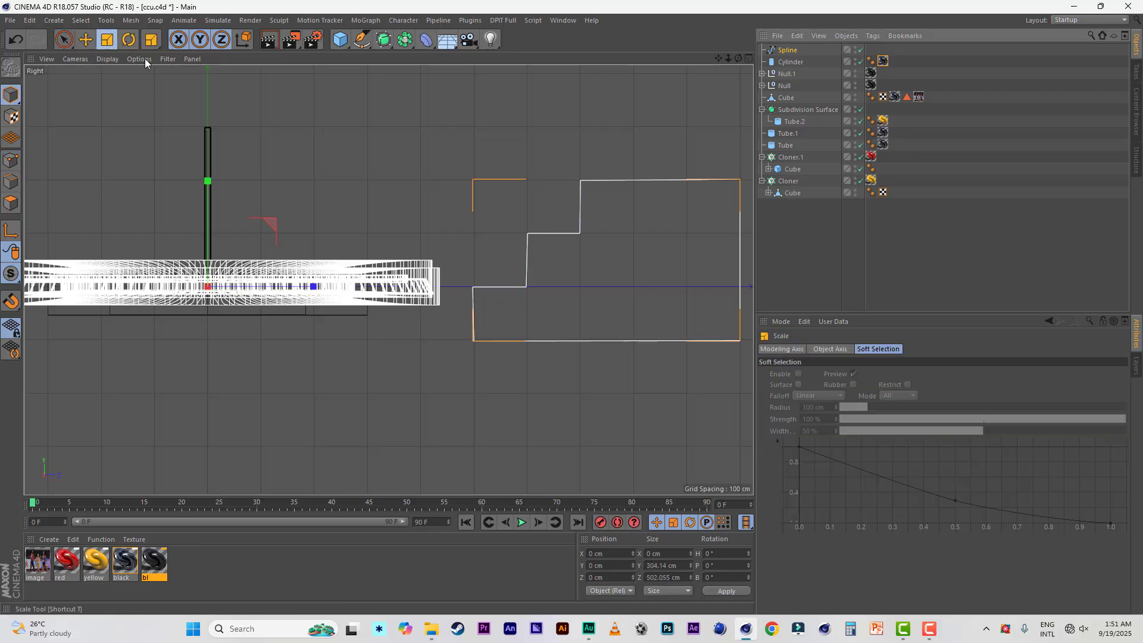
left_click_drag(208, 181, 211, 216)
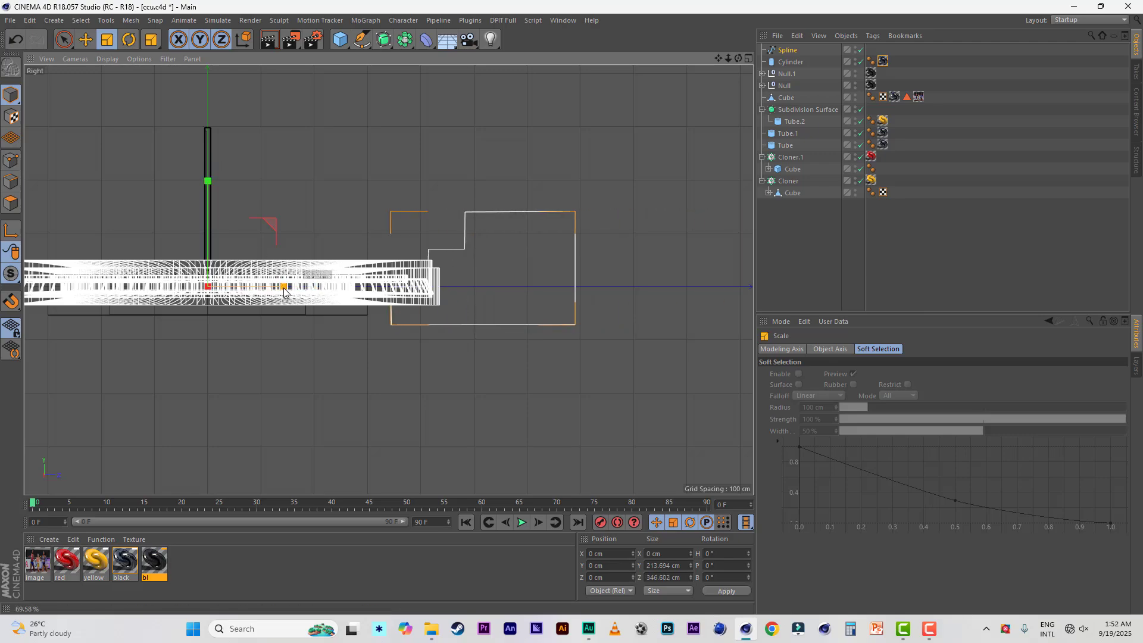
left_click(64, 40)
left_click_drag(313, 295, 379, 296)
key("t")
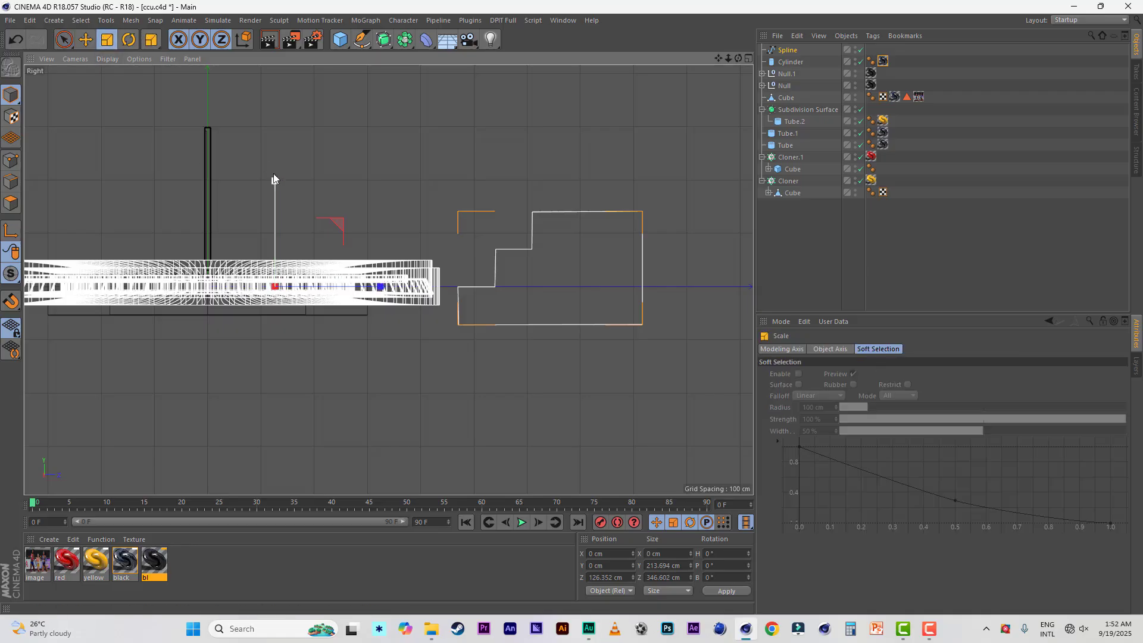
left_click_drag(273, 174, 276, 209)
left_click(64, 40)
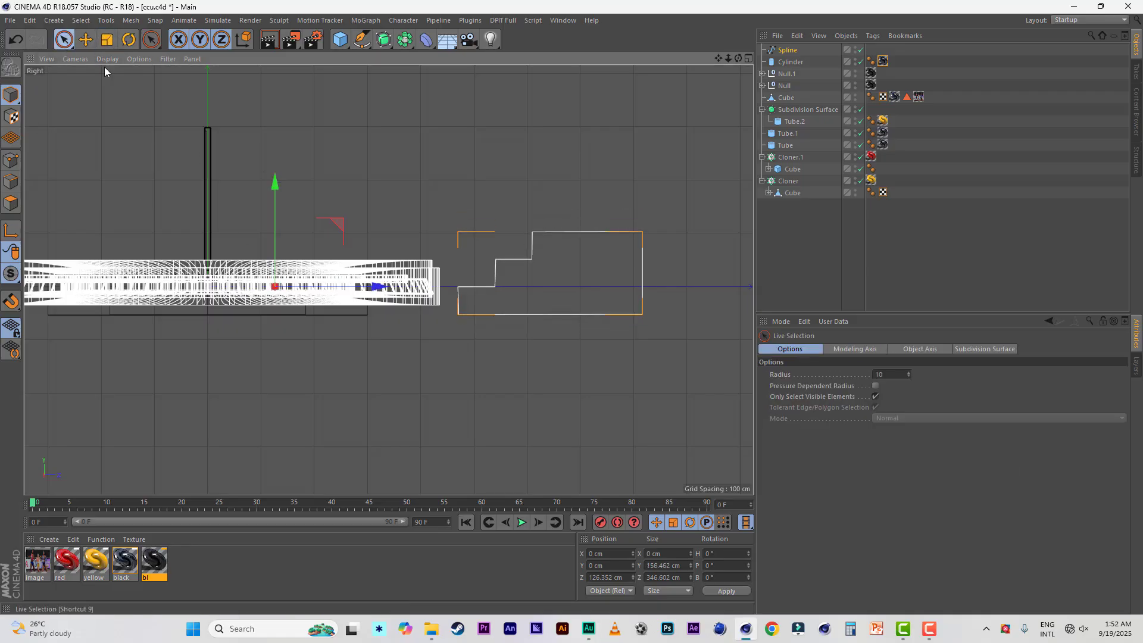
In the Perspective view, move the stair profile to X about 421 cm and place a duplicate at X about 599 cm
left_click(748, 59)
left_click(382, 59)
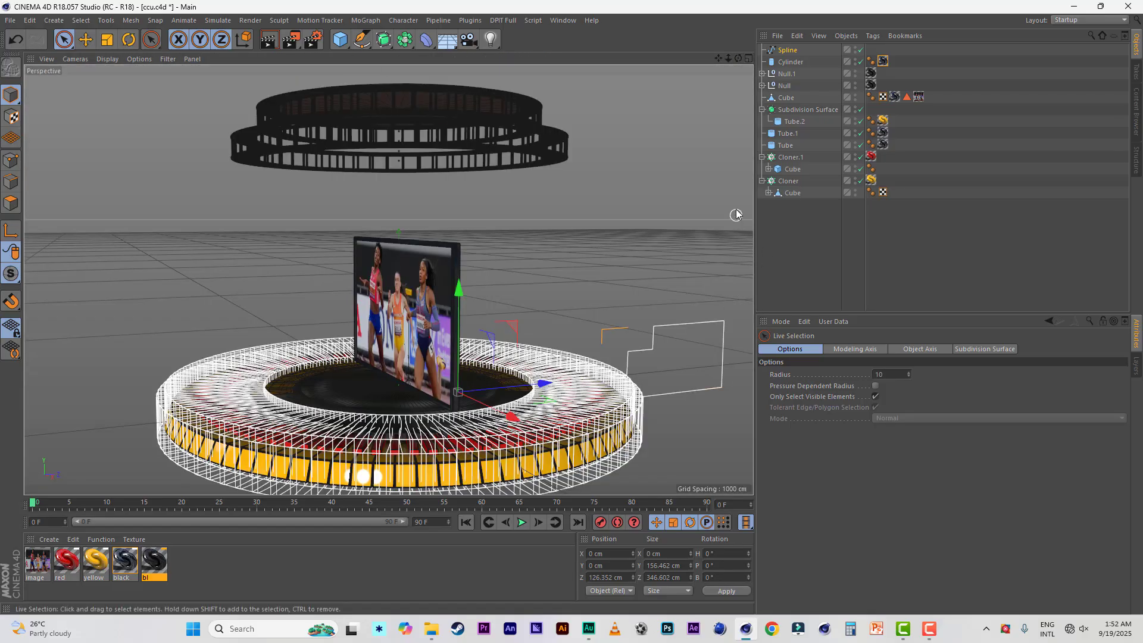
left_click_drag(646, 255, 709, 276, "alt")
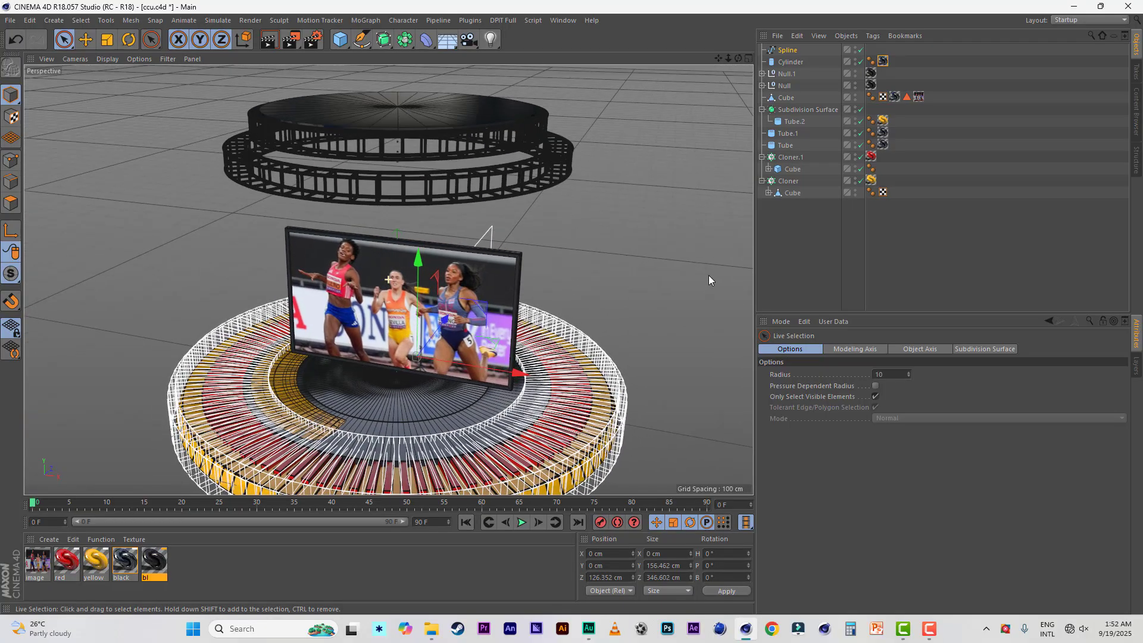
left_click(797, 52)
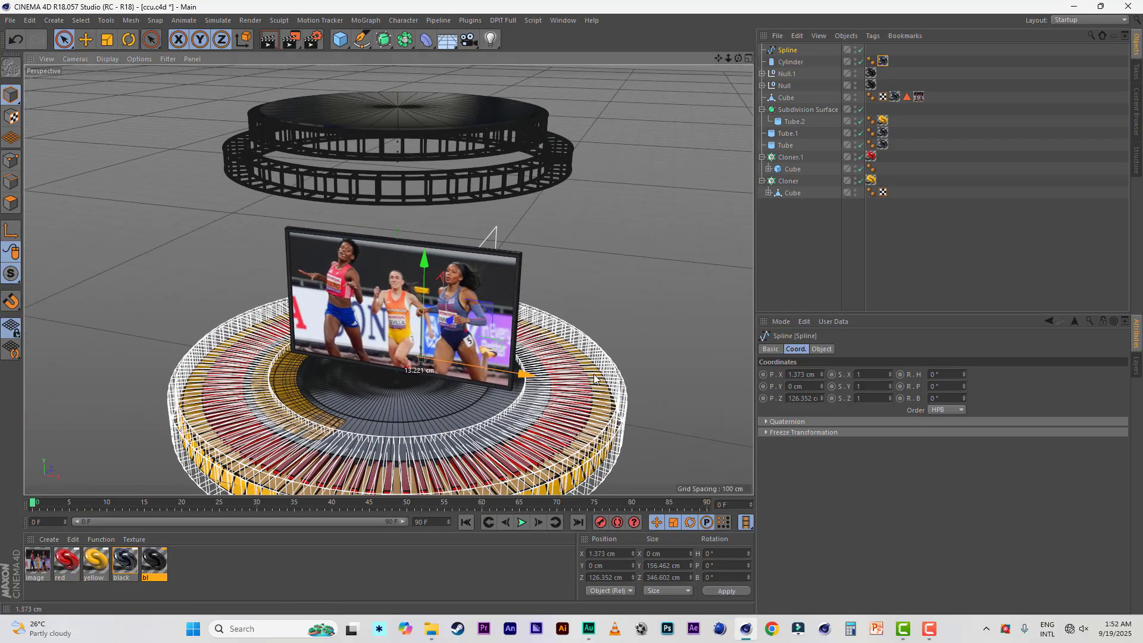
left_click_drag(517, 374, 736, 400)
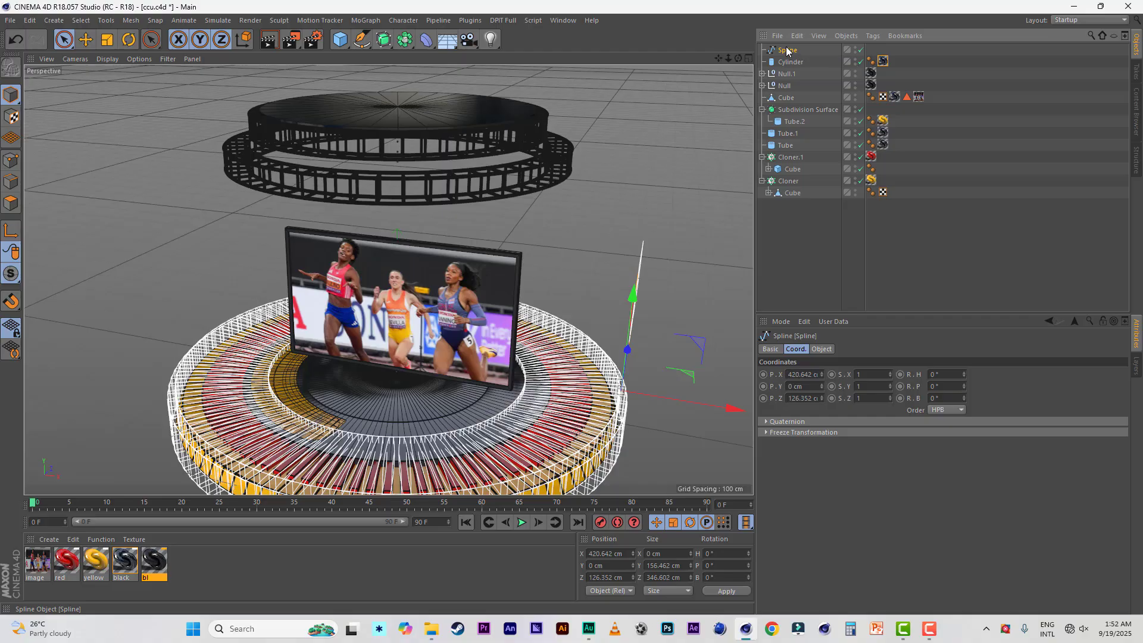
left_click_drag(786, 48, 786, 48, "ctrl")
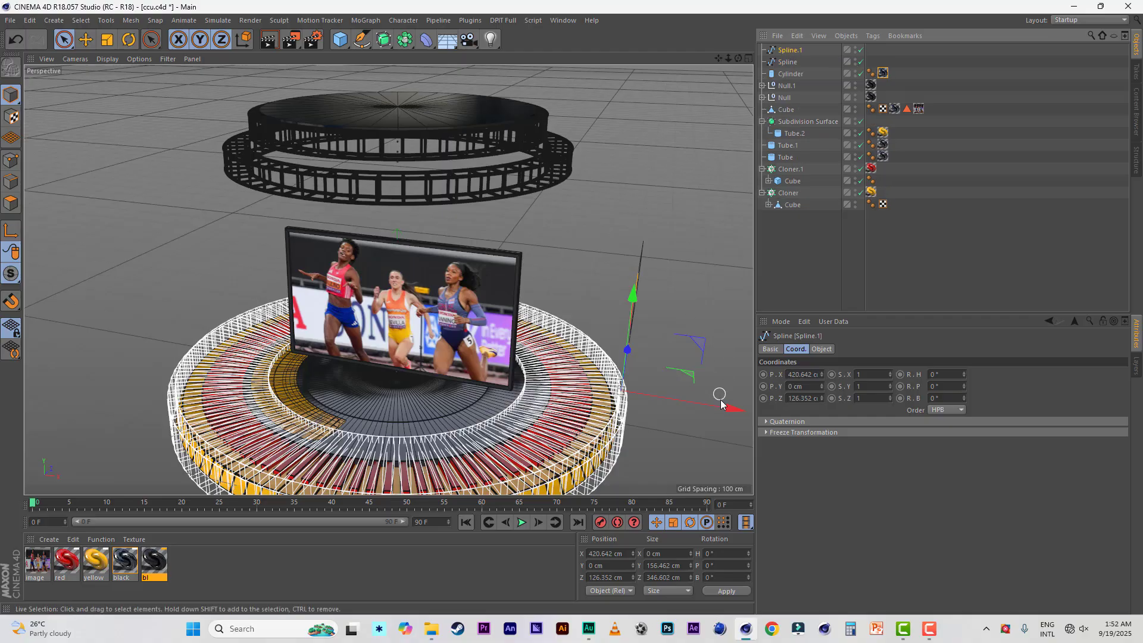
left_click_drag(720, 405, 819, 420)
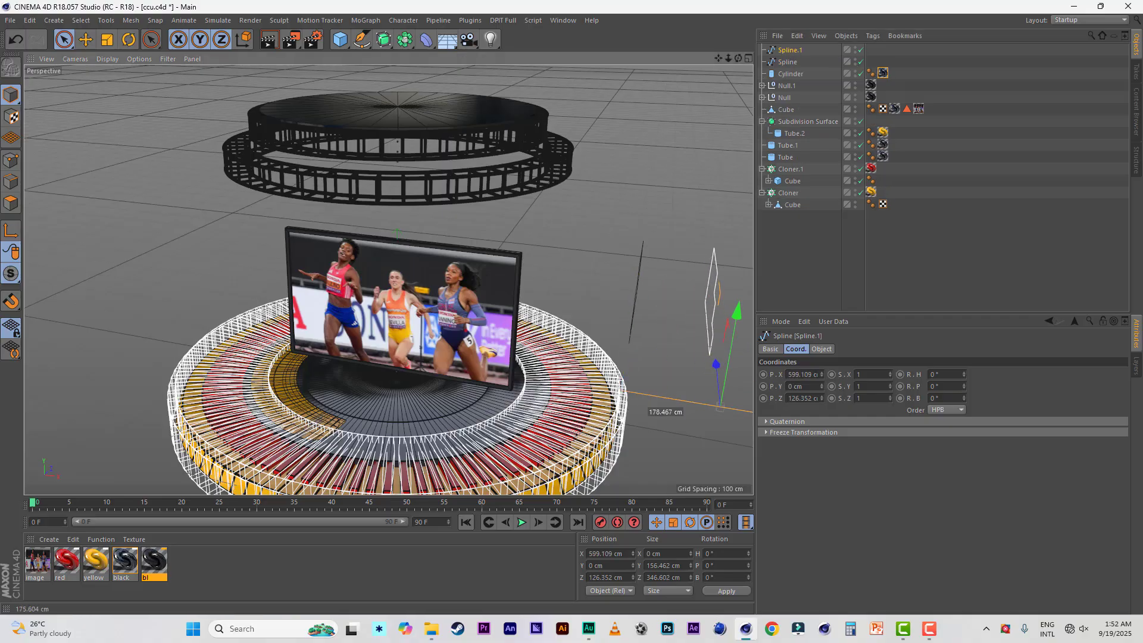
Loft the two stair profiles into a solid block of steps
left_click(388, 47)
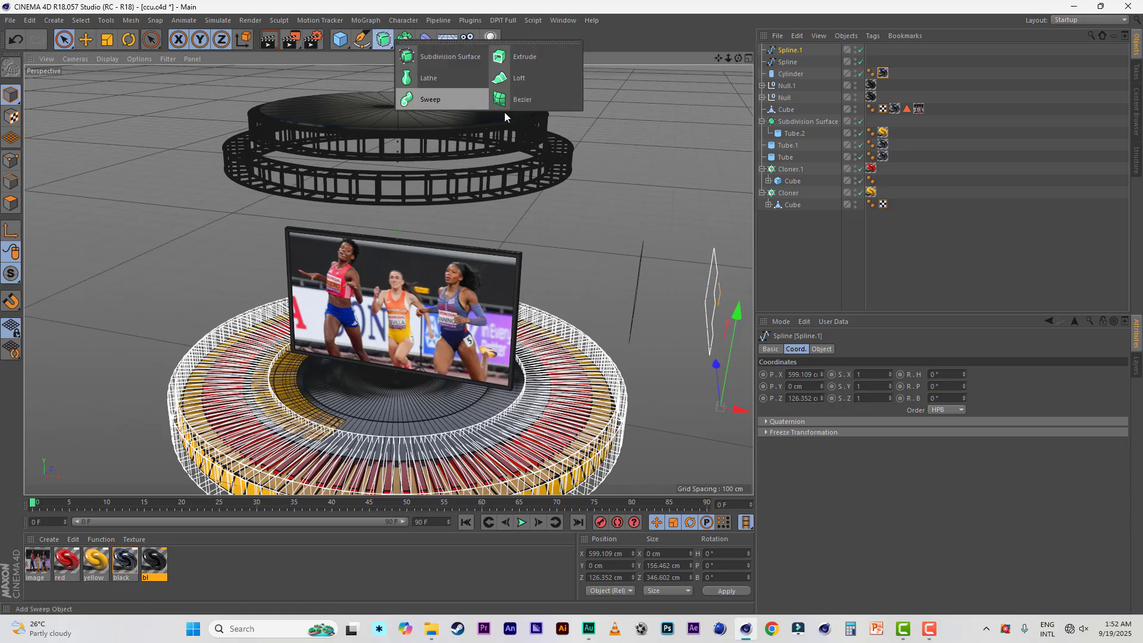
left_click(519, 79)
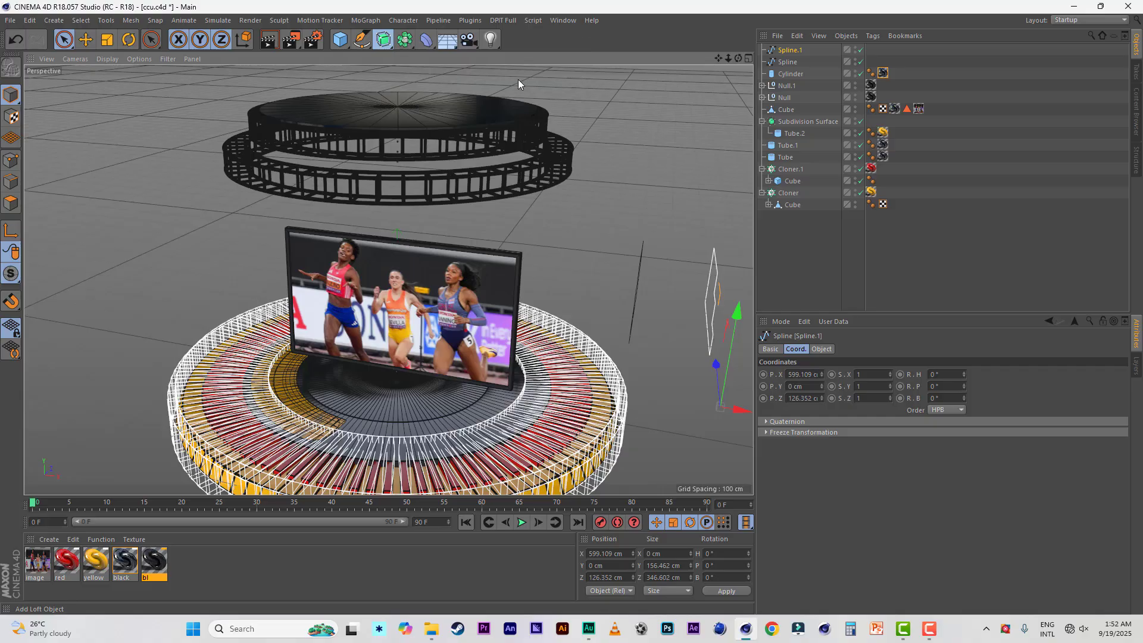
left_click_drag(779, 65, 785, 53)
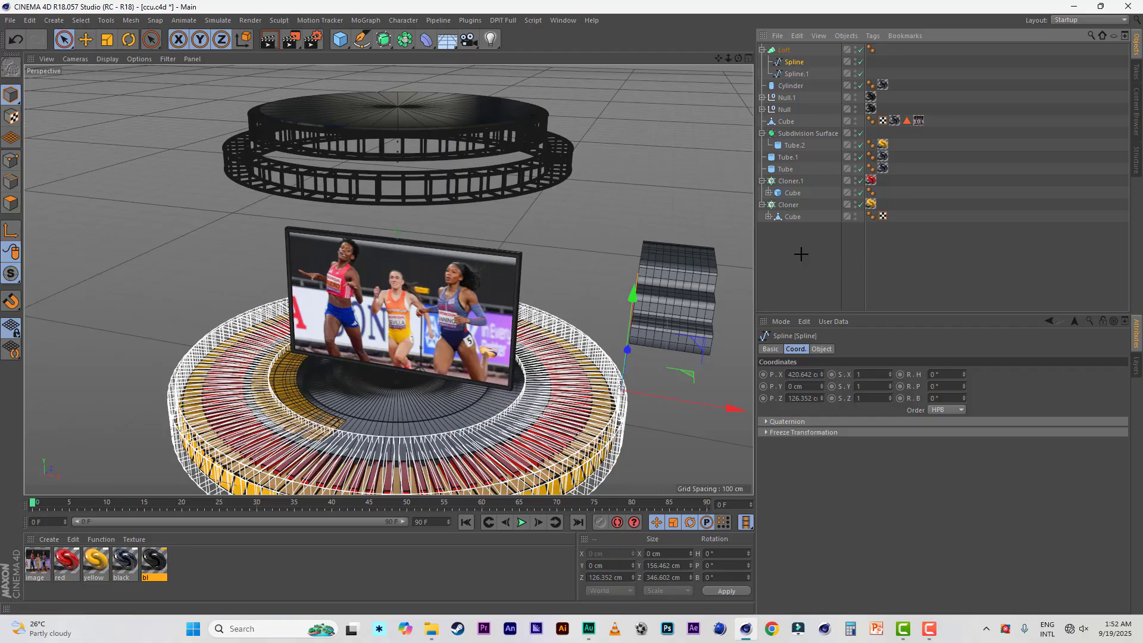
left_click(802, 254)
Copy the lofted stair block and move the copy along X to the opposite side of the stage
left_click_drag(707, 253, 682, 249, "alt")
left_click(784, 50)
key("ctrl+c")
key("ctrl+v")
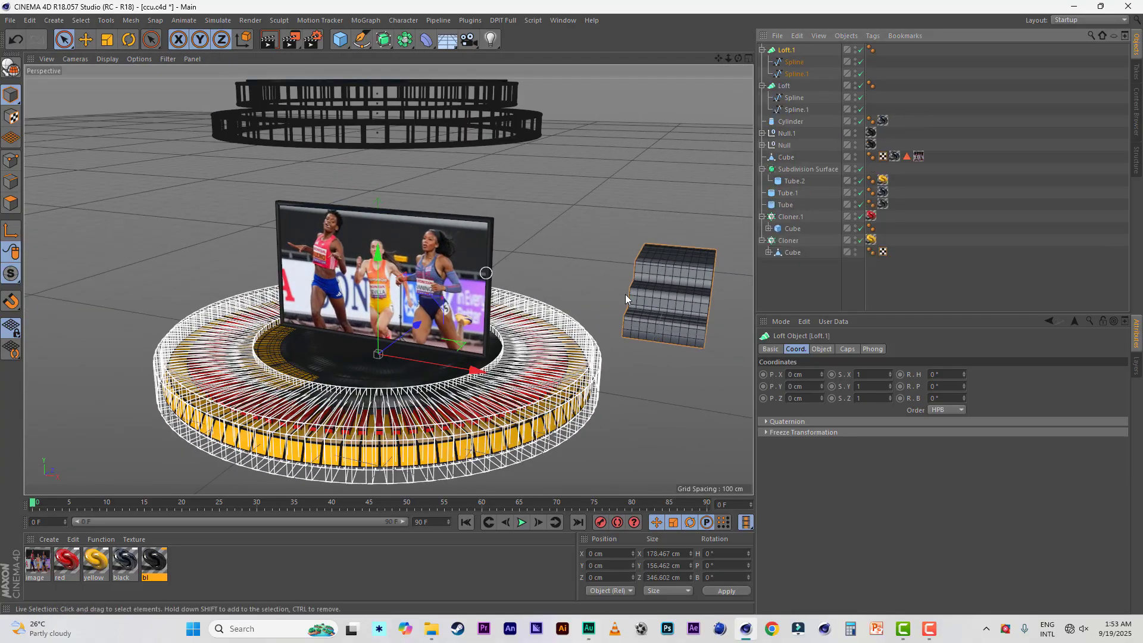
left_click_drag(475, 369, 110, 322)
left_click_drag(710, 398, 589, 353, "alt")
scroll(618, 352, "down", 4)
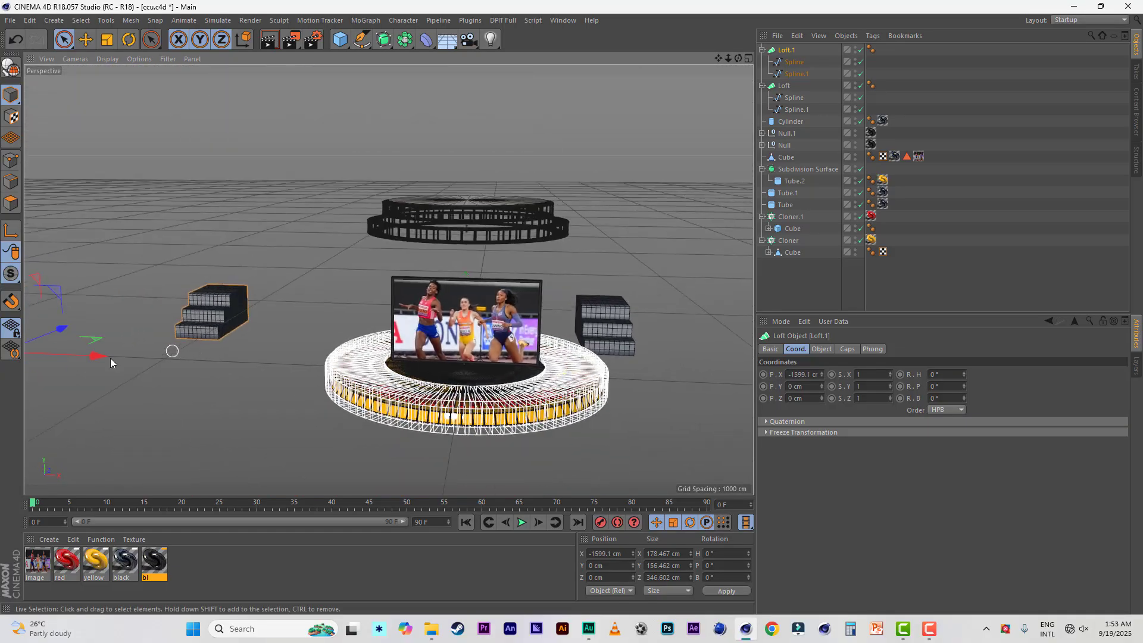
left_click_drag(110, 358, 136, 359)
Move the original stair block outward to X about 286 cm and save the project
left_click(784, 85)
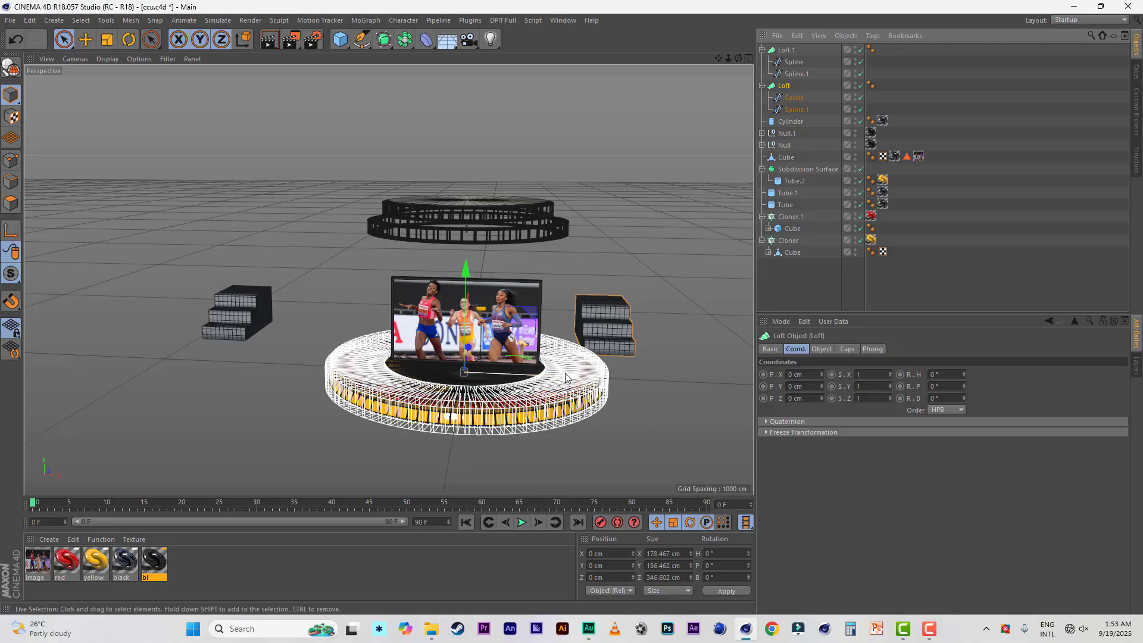
left_click_drag(565, 377, 669, 388)
scroll(669, 387, "up", 3)
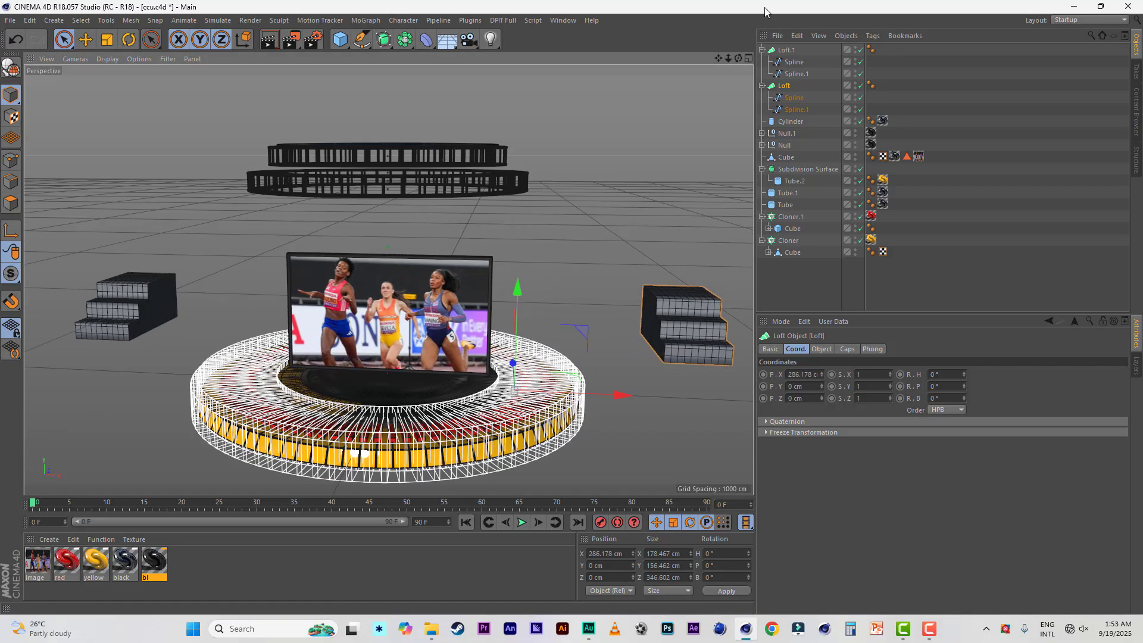
middle_click_drag(457, 268, 497, 234, "alt")
left_click_drag(511, 261, 525, 232, "alt")
scroll(526, 233, "up", 3)
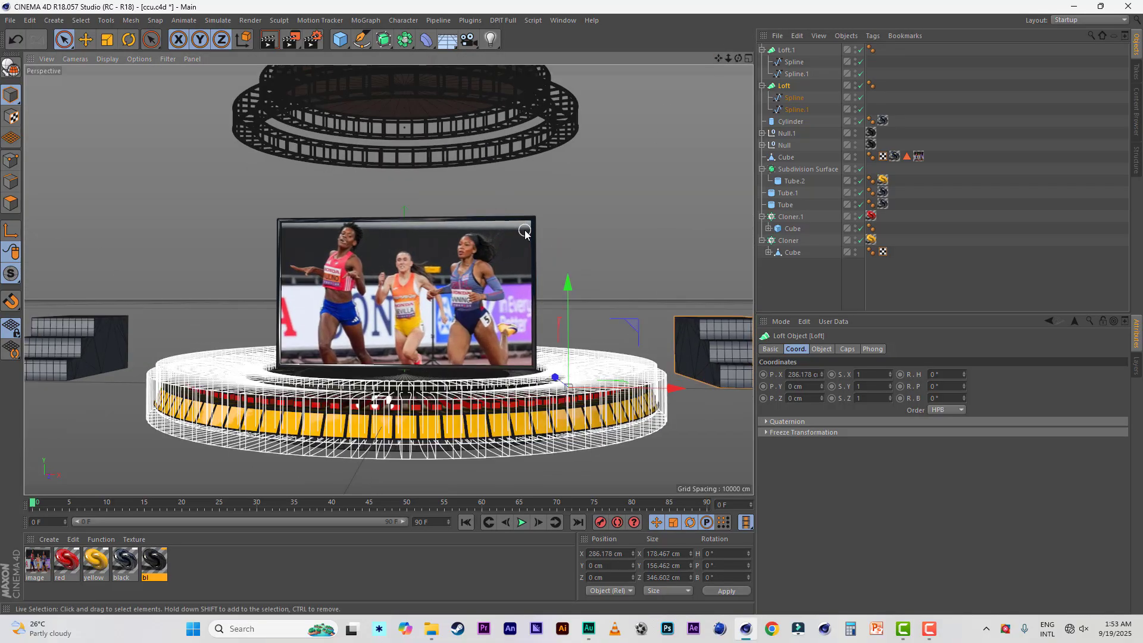
left_click(10, 19)
left_click(28, 116)
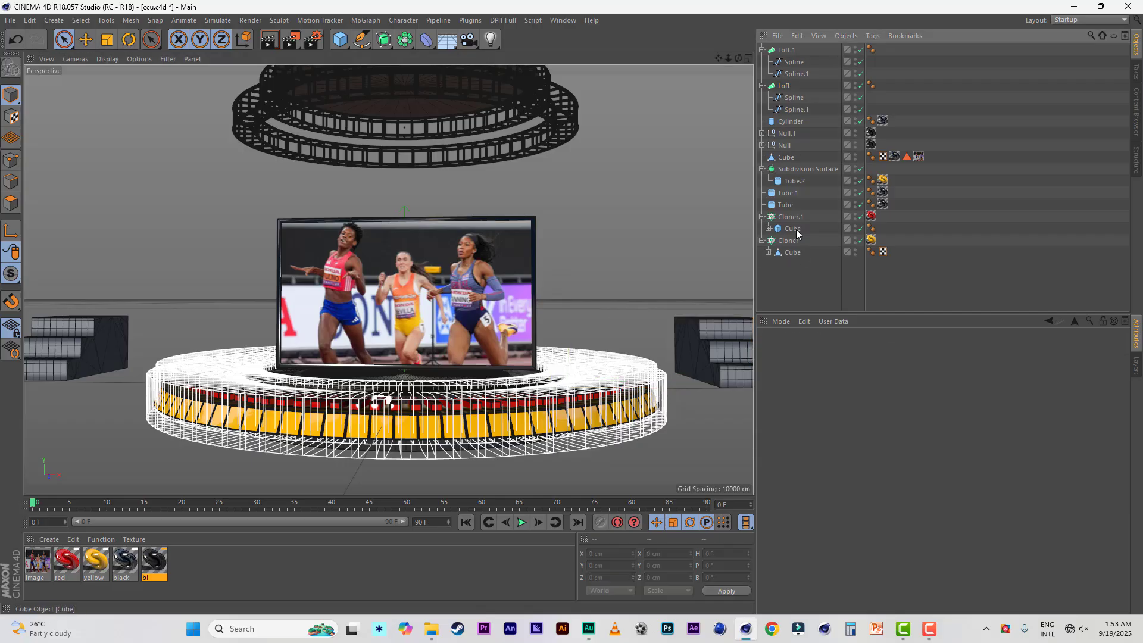
Duplicate the base Tube, set the copy's outer radius to 429 cm and lower it to Y about -54 cm
left_click(786, 205)
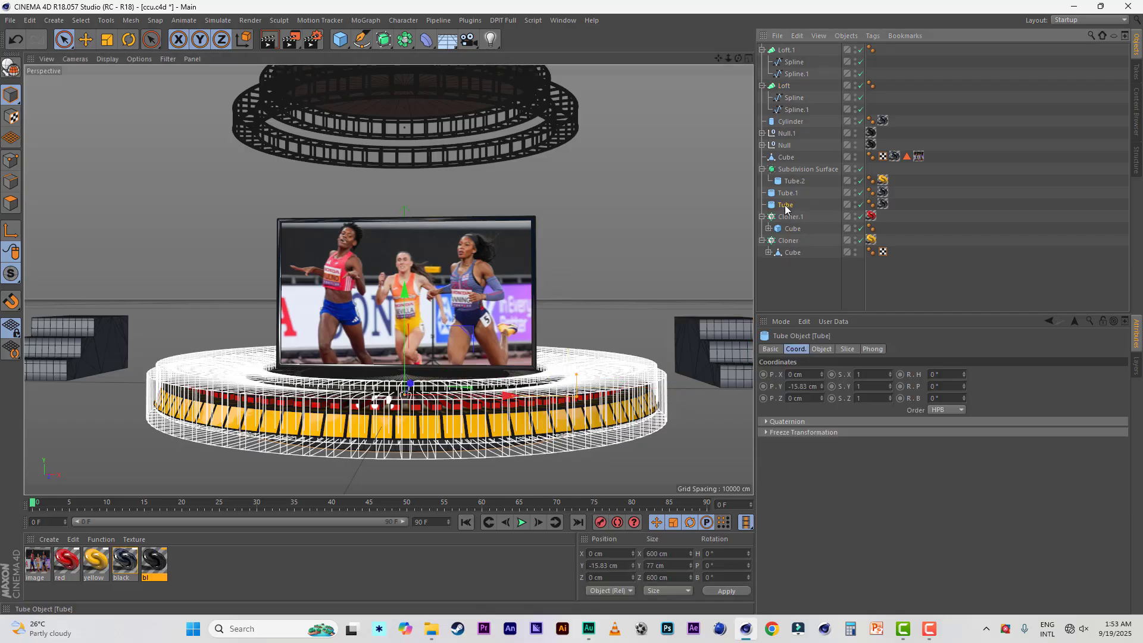
left_click_drag(785, 208, 788, 212, "ctrl")
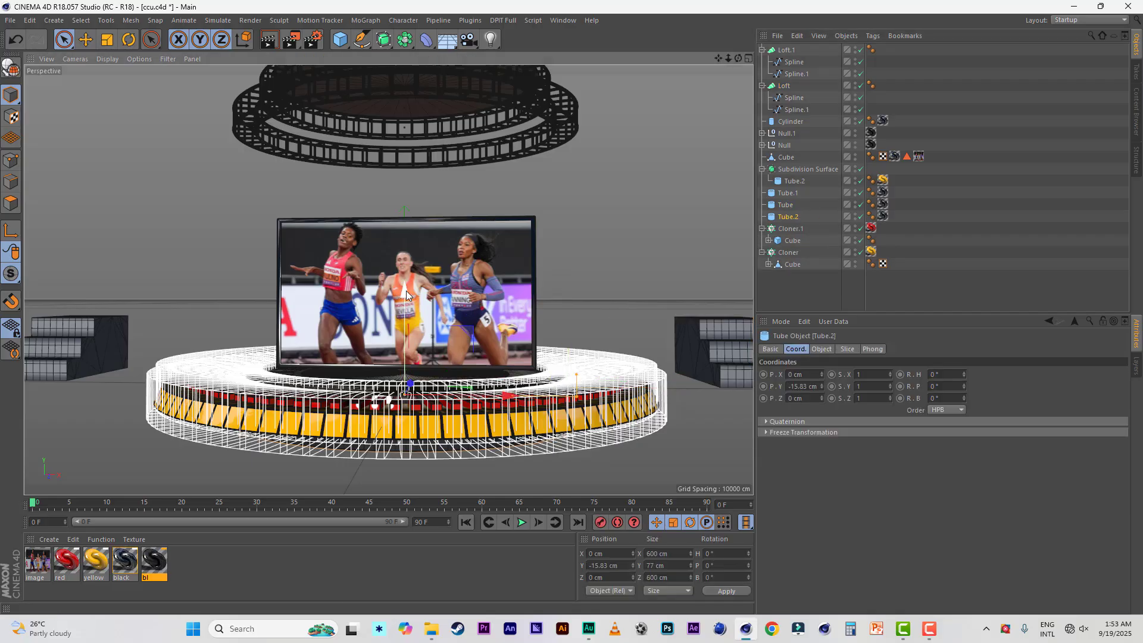
left_click_drag(406, 291, 407, 330)
left_click(821, 350)
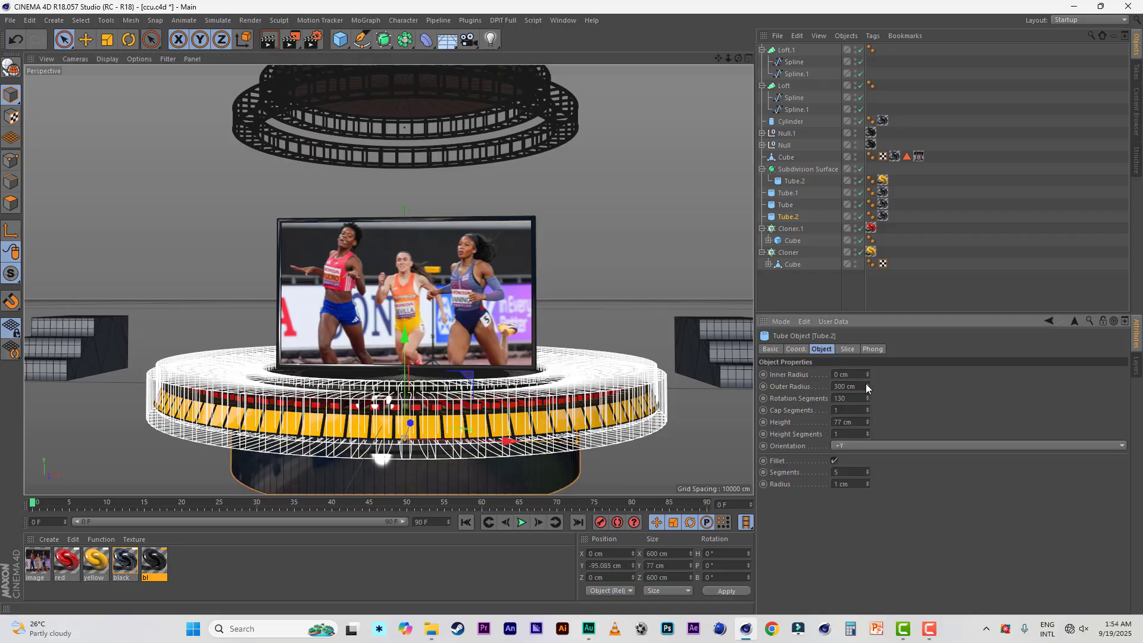
left_click_drag(867, 388, 867, 388)
left_click_drag(404, 337, 415, 317)
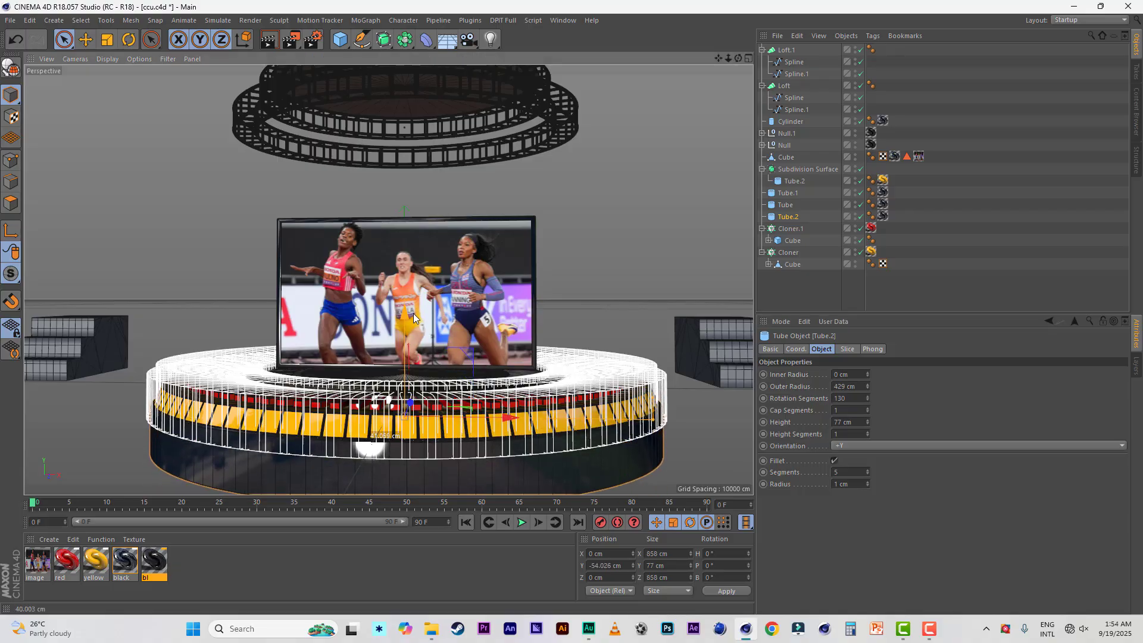
Refine the new base tube to 52 cm high, outer radius 425 cm, fillet radius 2 cm and Y about -40 cm, and render it
scroll(414, 318, "up", 5)
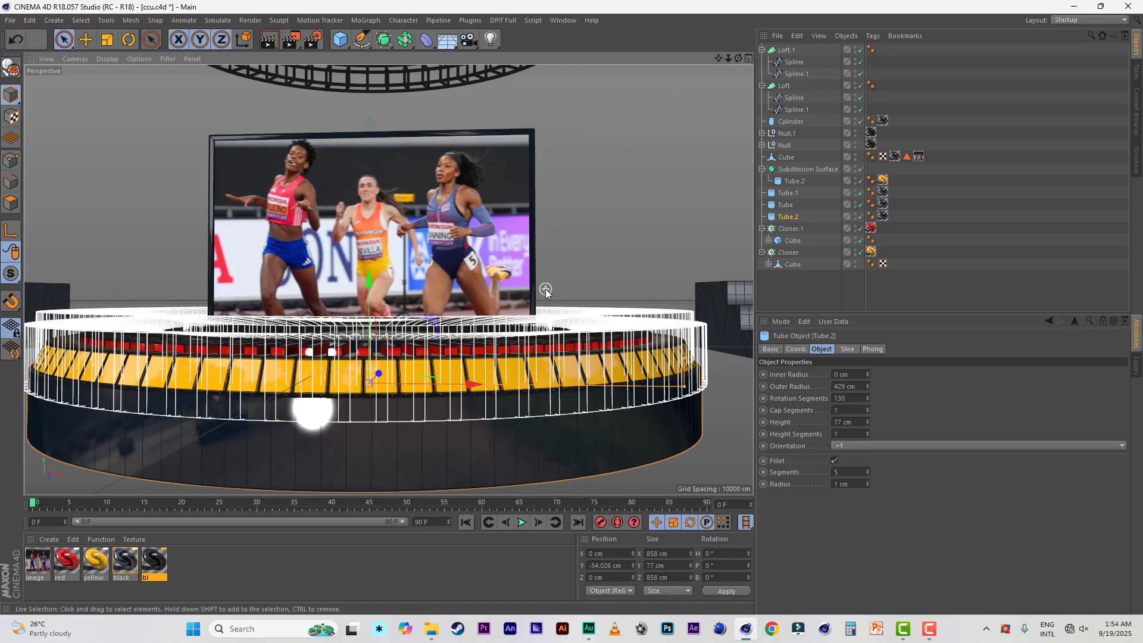
left_click(268, 40)
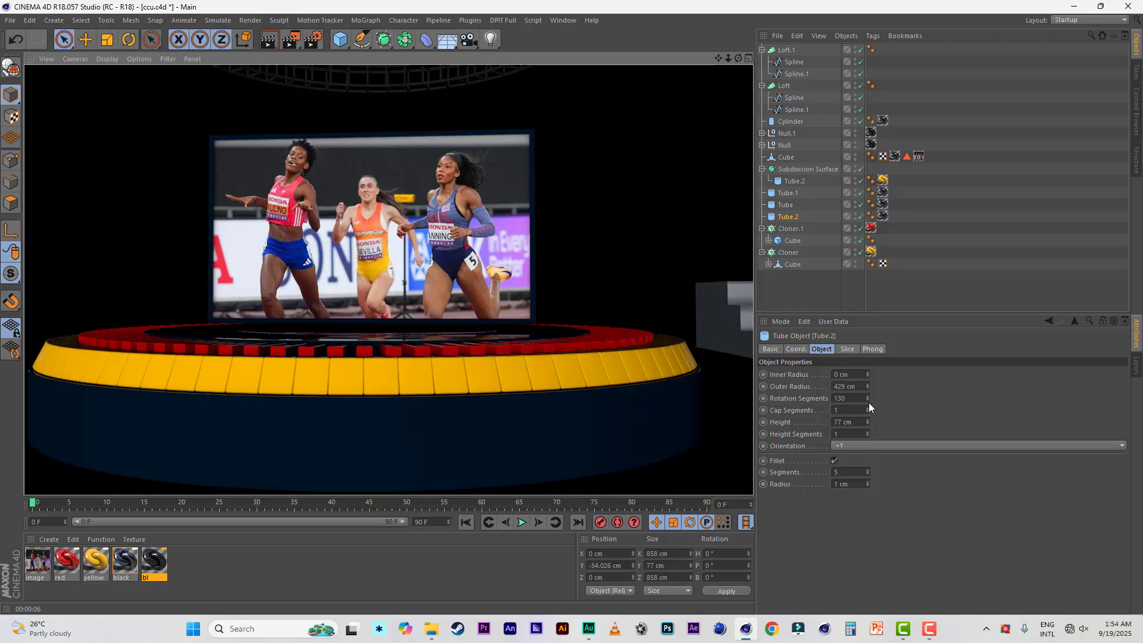
left_click_drag(867, 420, 868, 429)
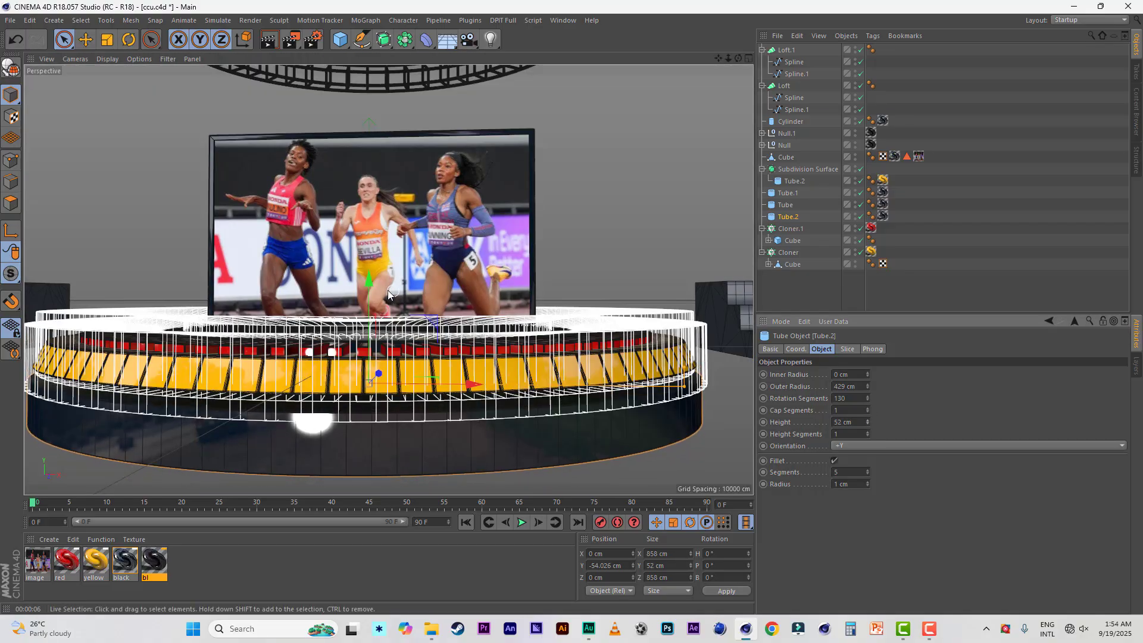
left_click(269, 40)
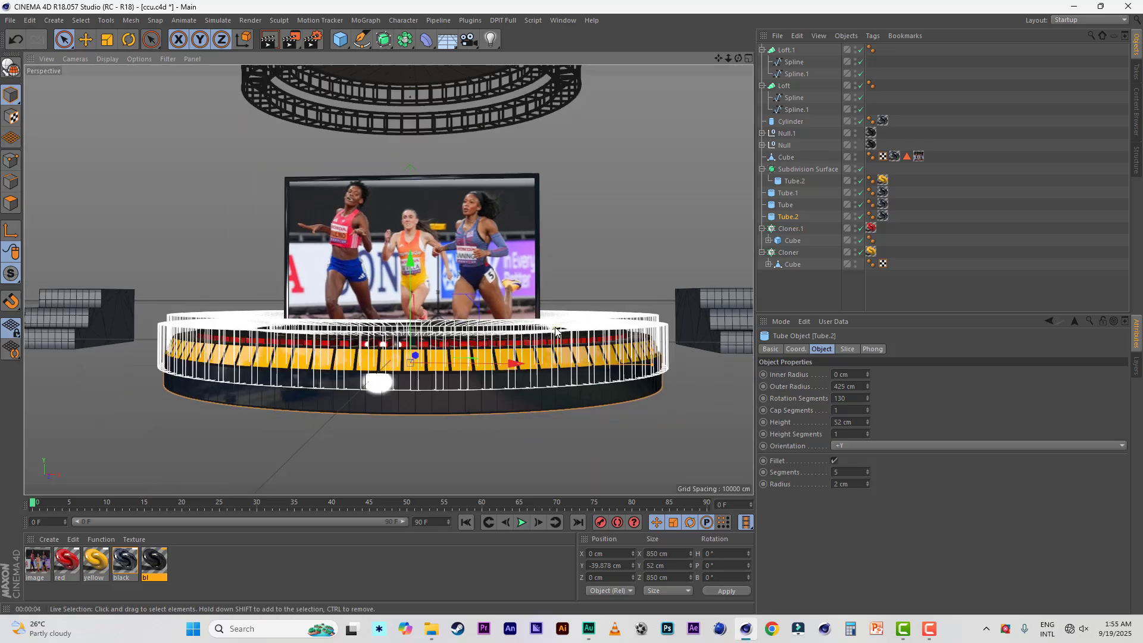
Frame the stage, overhead rings and both stair blocks in the Perspective view and save the project
scroll(492, 308, "down", 3)
left_click_drag(492, 308, 535, 329, "alt")
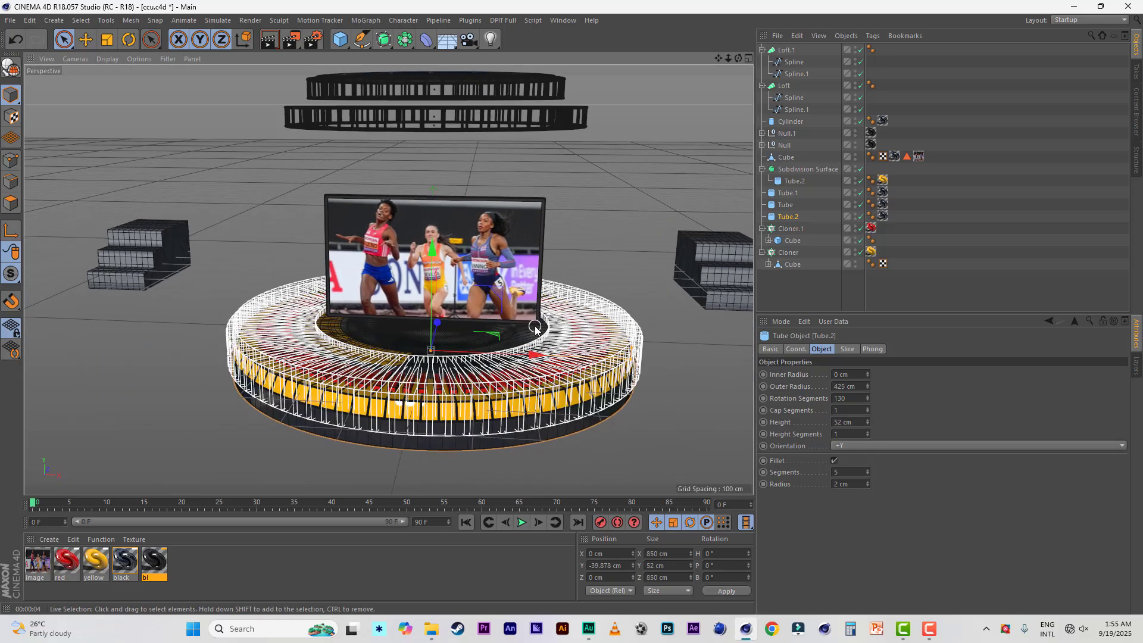
left_click_drag(611, 230, 605, 217, "alt")
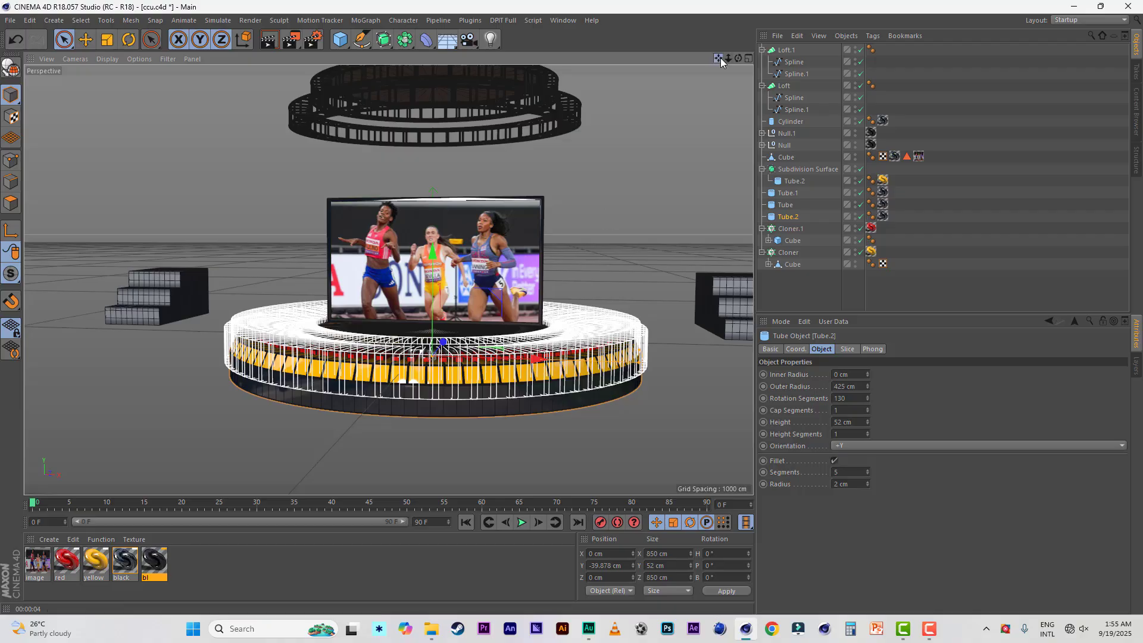
left_click_drag(720, 58, 693, 77)
left_click(10, 20)
left_click(27, 115)
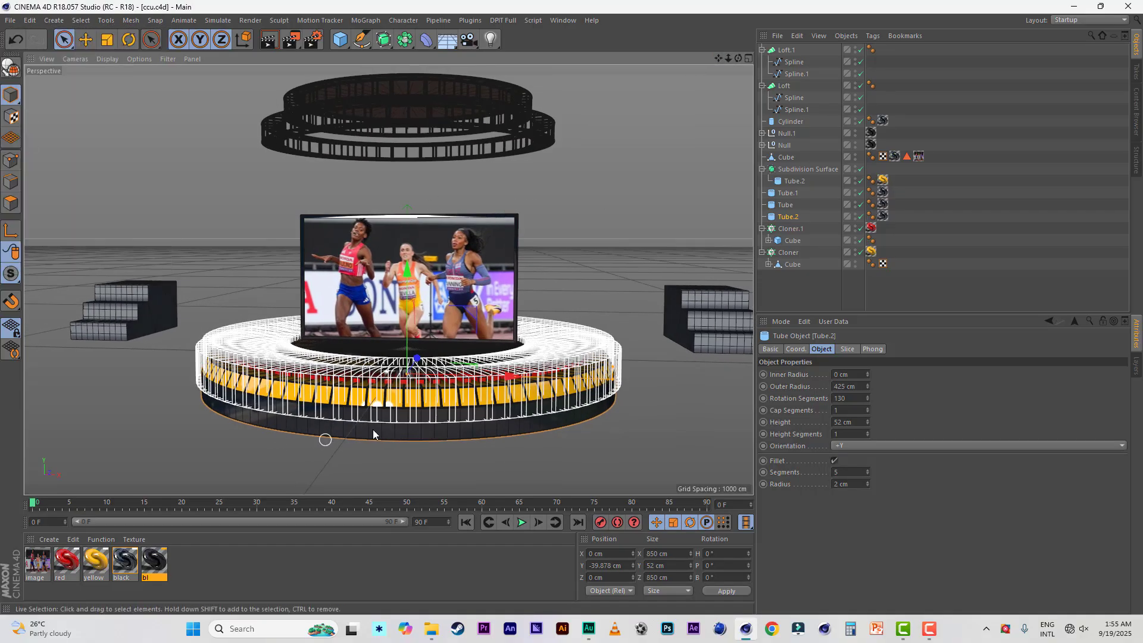
Add an omni Light and nest it under a new Array object
left_click(490, 39)
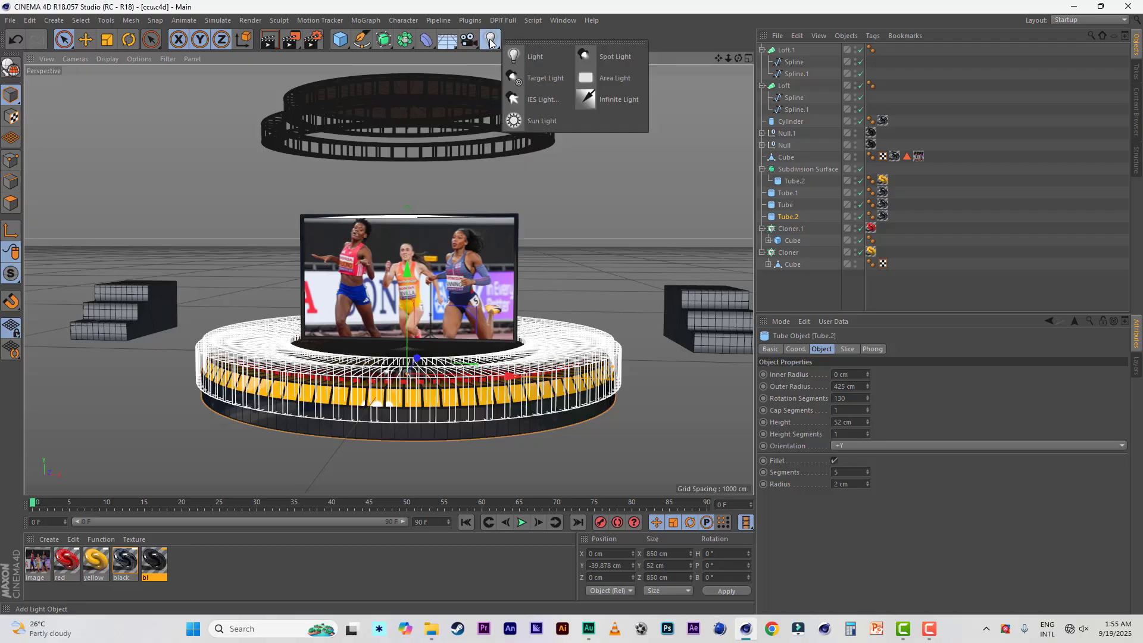
left_click(533, 58)
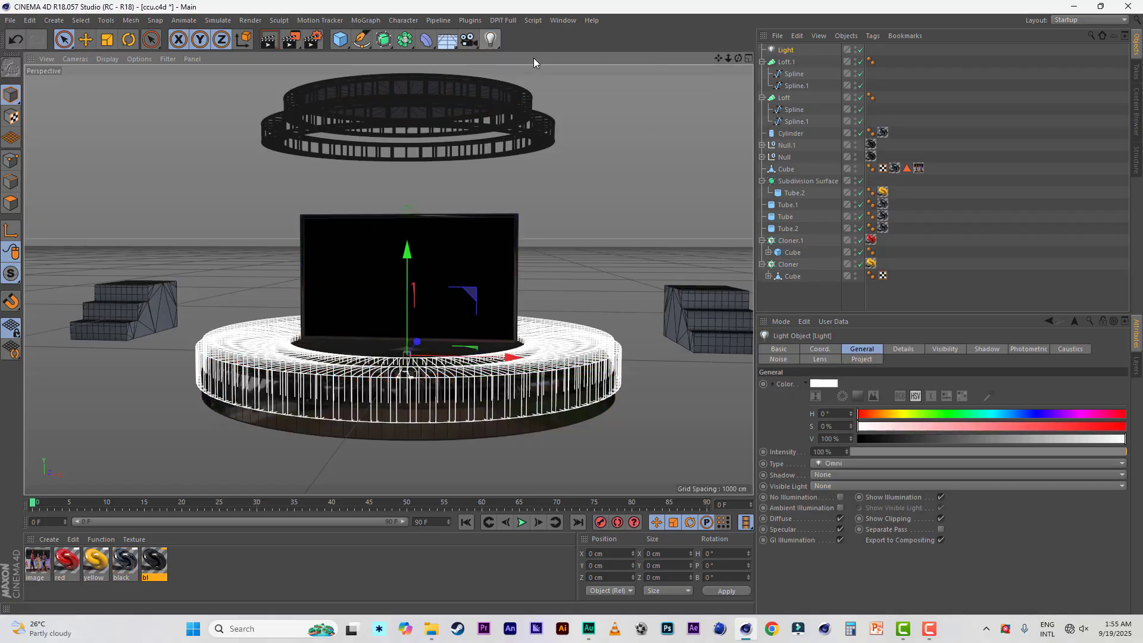
left_click(403, 42)
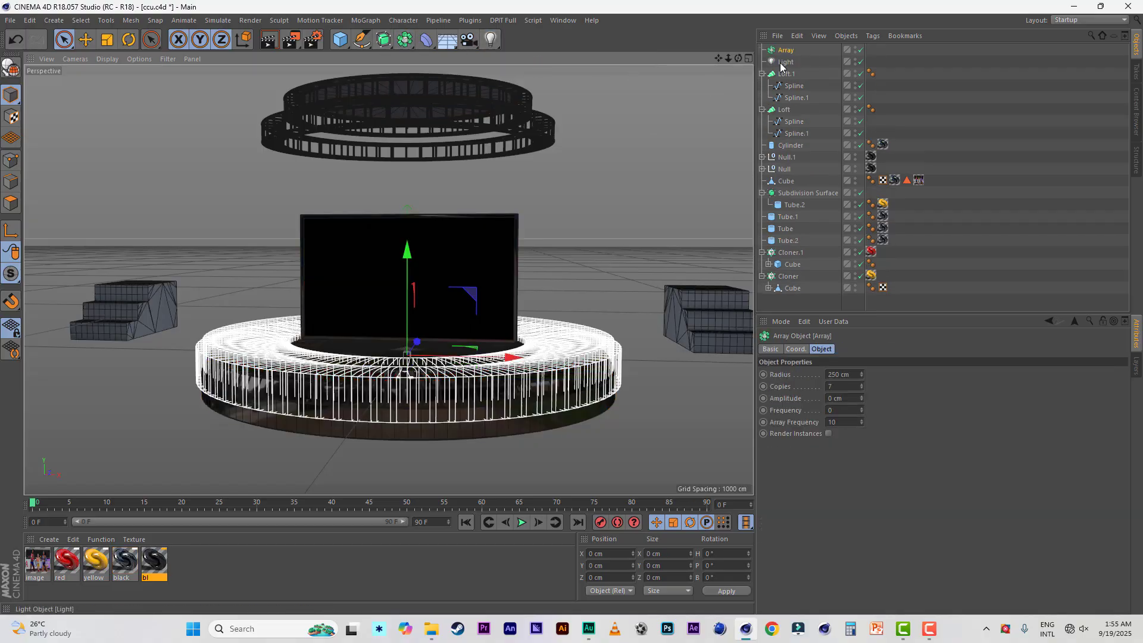
left_click_drag(782, 65, 787, 52)
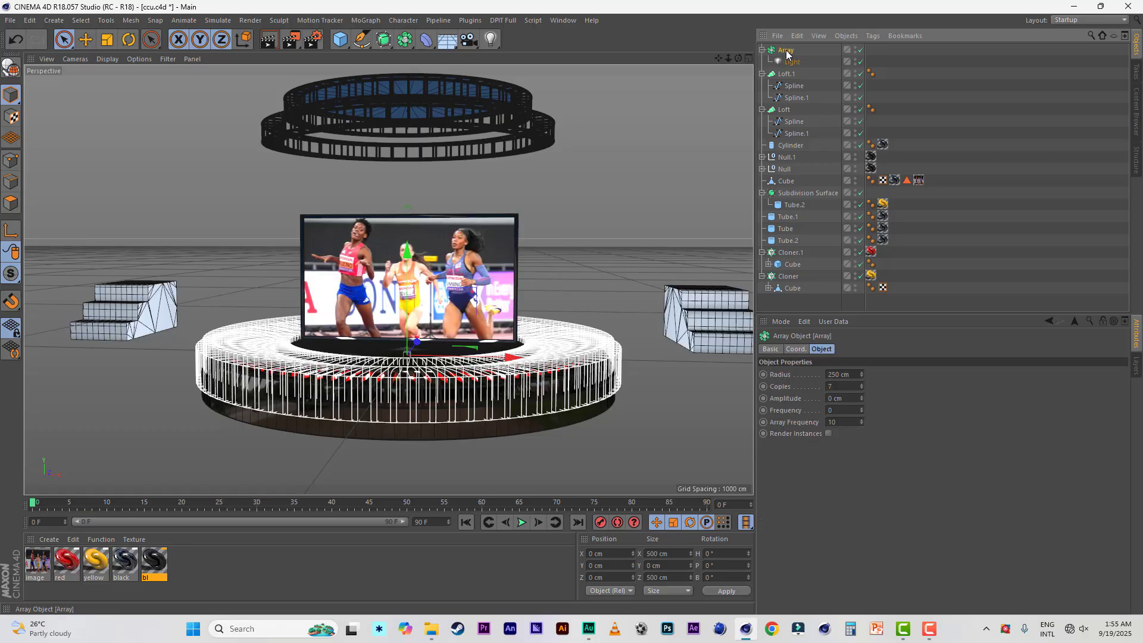
Set the light array to 3 copies with a 2250 cm radius and raise it to Y about 246 cm
left_click(862, 388)
left_click(862, 388)
left_click(863, 389)
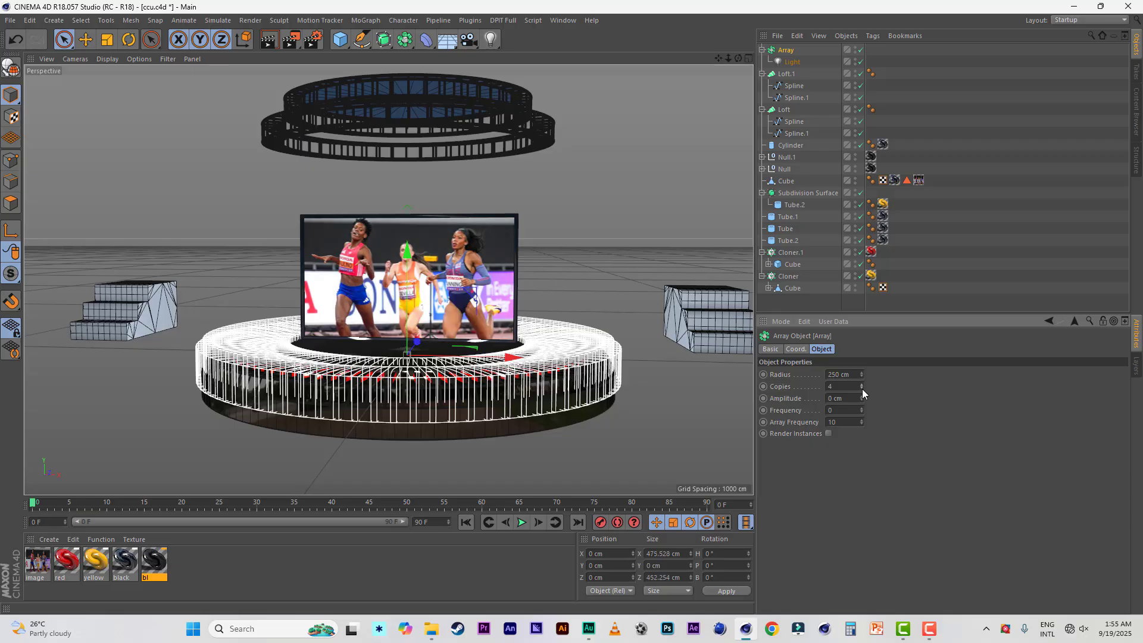
left_click(862, 388)
left_click_drag(405, 255, 437, 144)
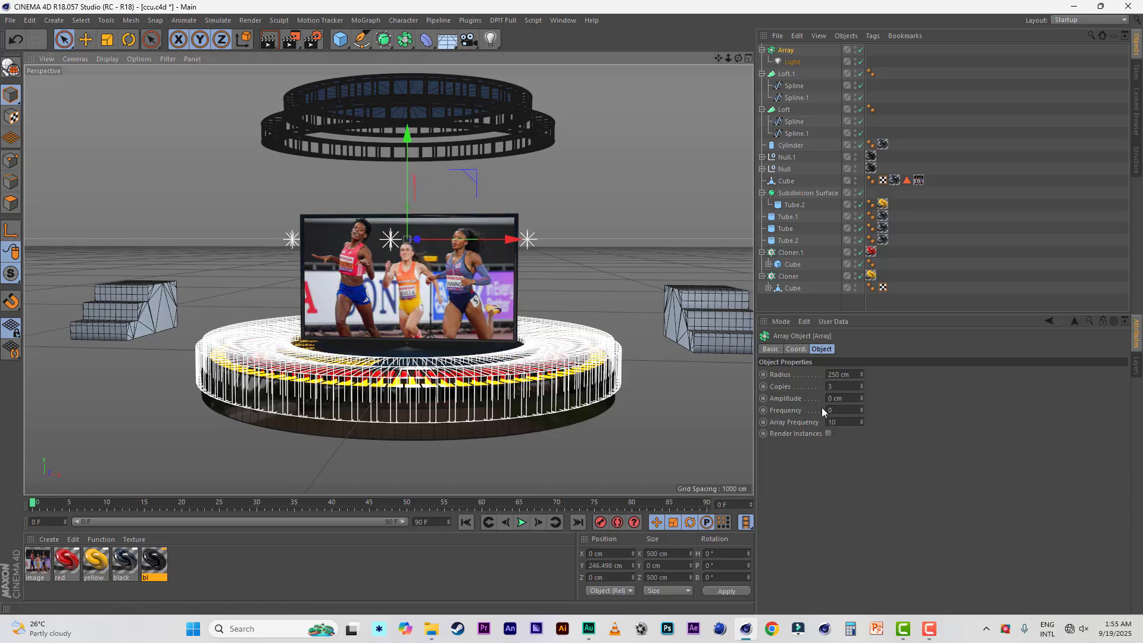
left_click(829, 375)
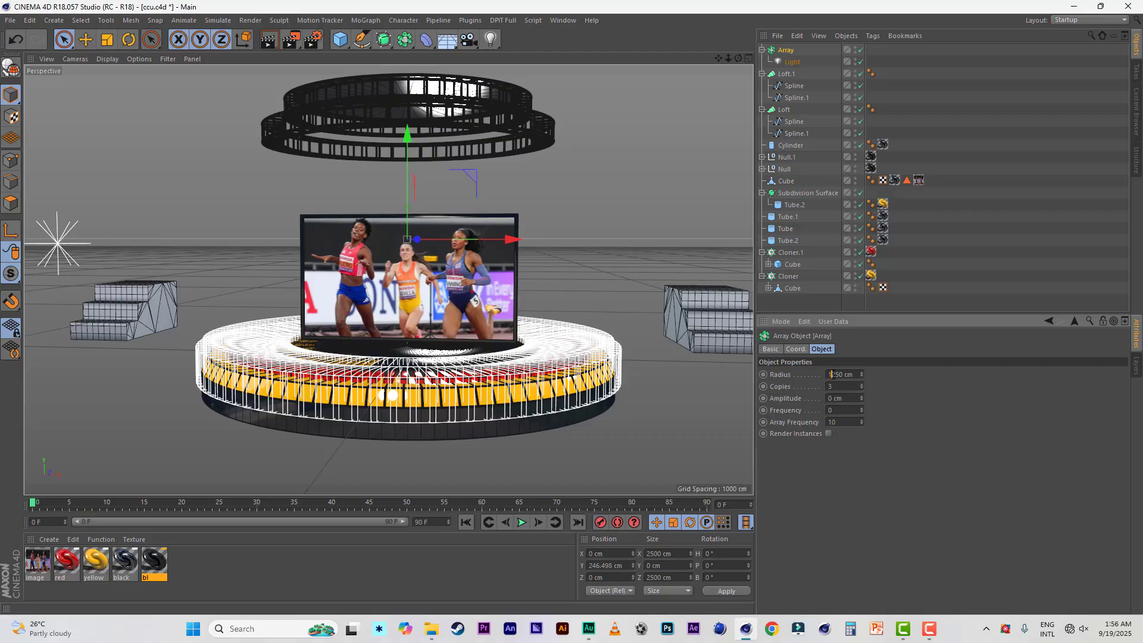
type("2")
key("Return")
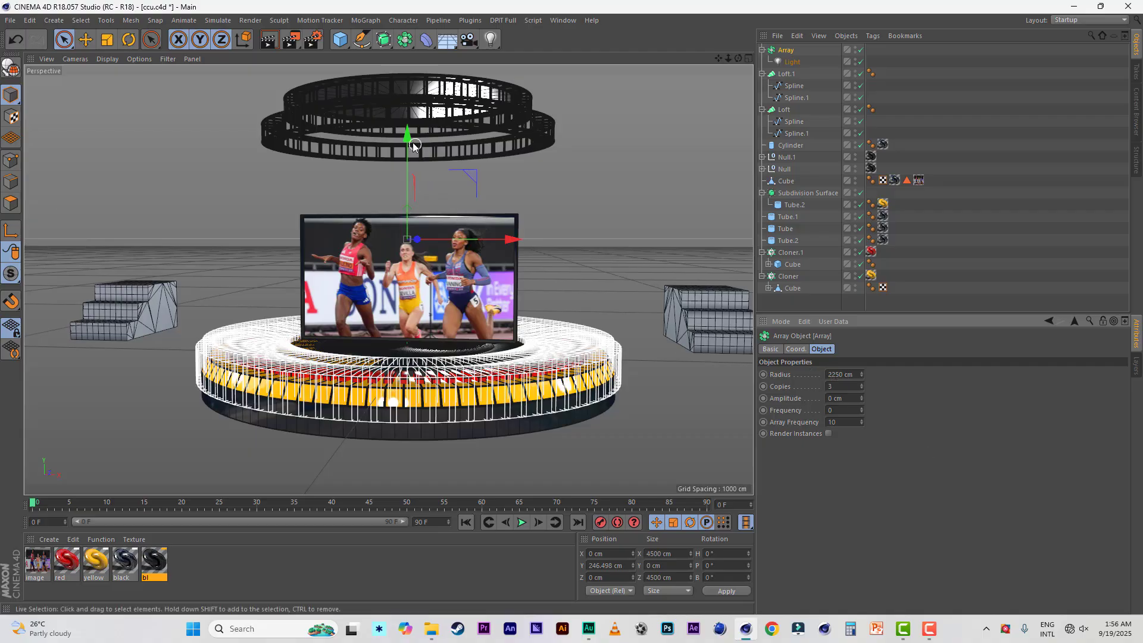
Test-render the lit set, raise the light array to Y about 401 cm and save the project
left_click(268, 40)
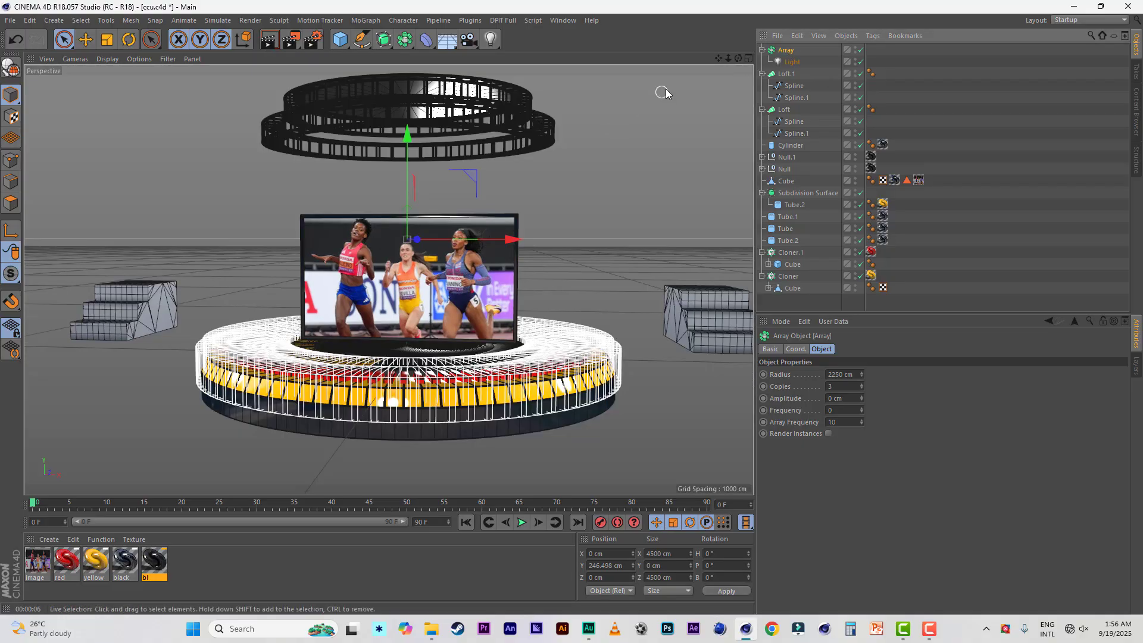
scroll(663, 92, "down", 5)
left_click_drag(398, 163, 405, 133)
left_click_drag(727, 58, 751, 59)
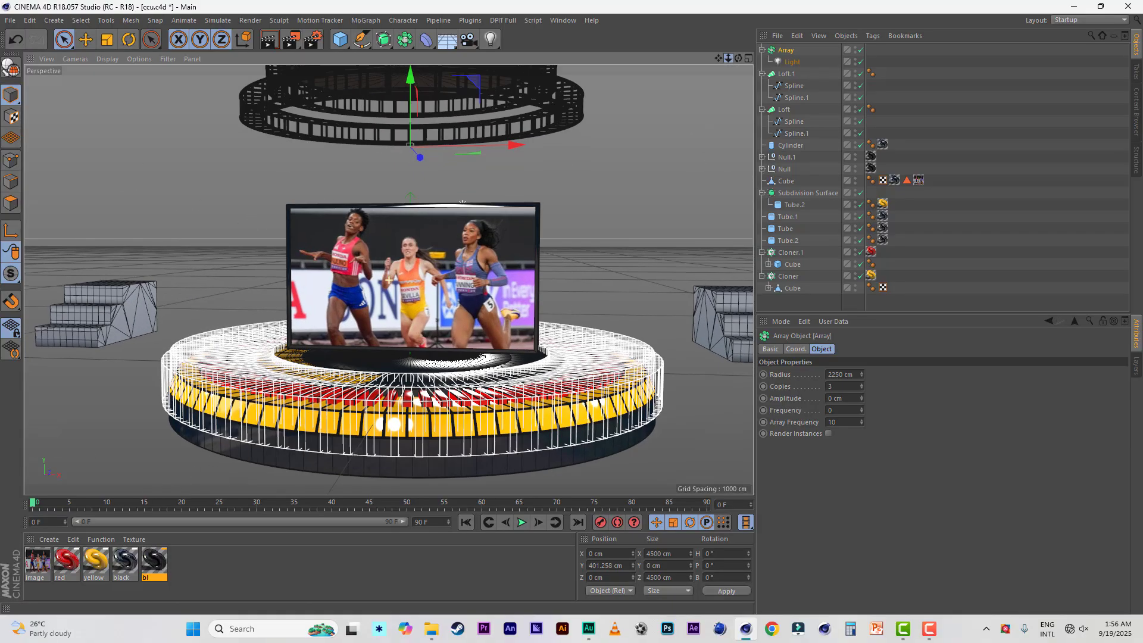
left_click(16, 22)
left_click(30, 115)
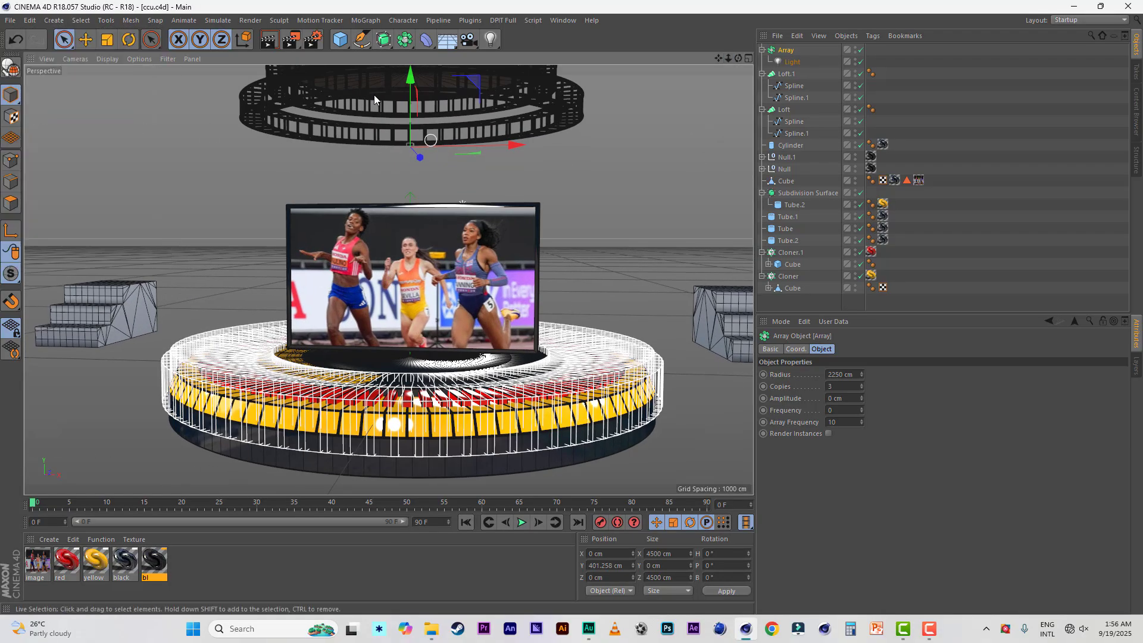
Add a Disc floor with a 1500 cm outer radius and lower it to Y about -35 cm
left_click(340, 39)
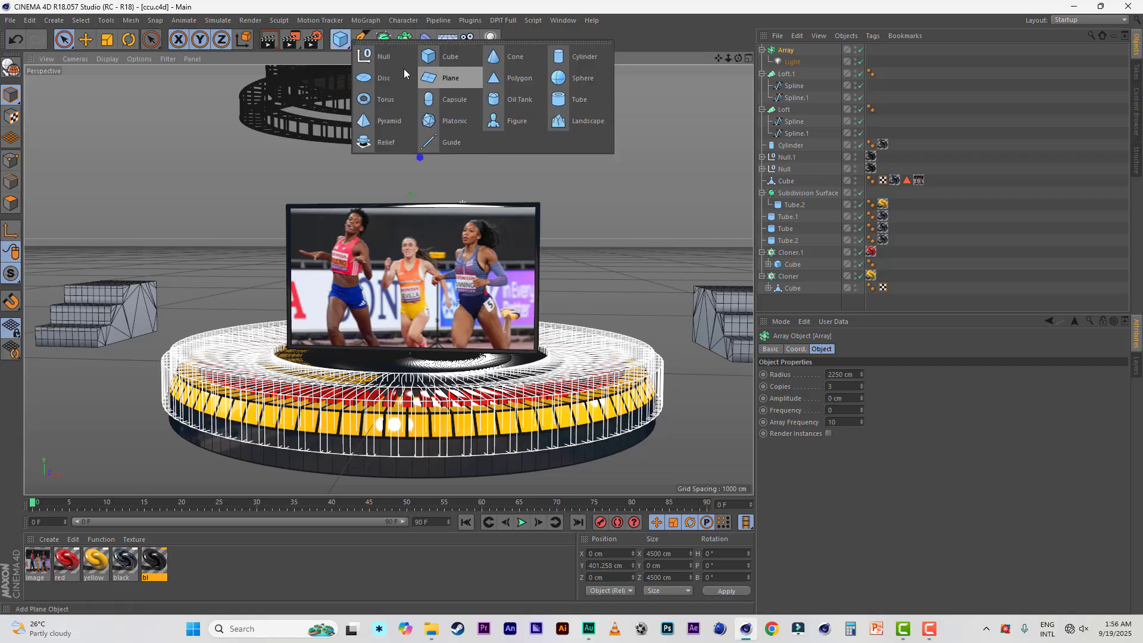
left_click(384, 79)
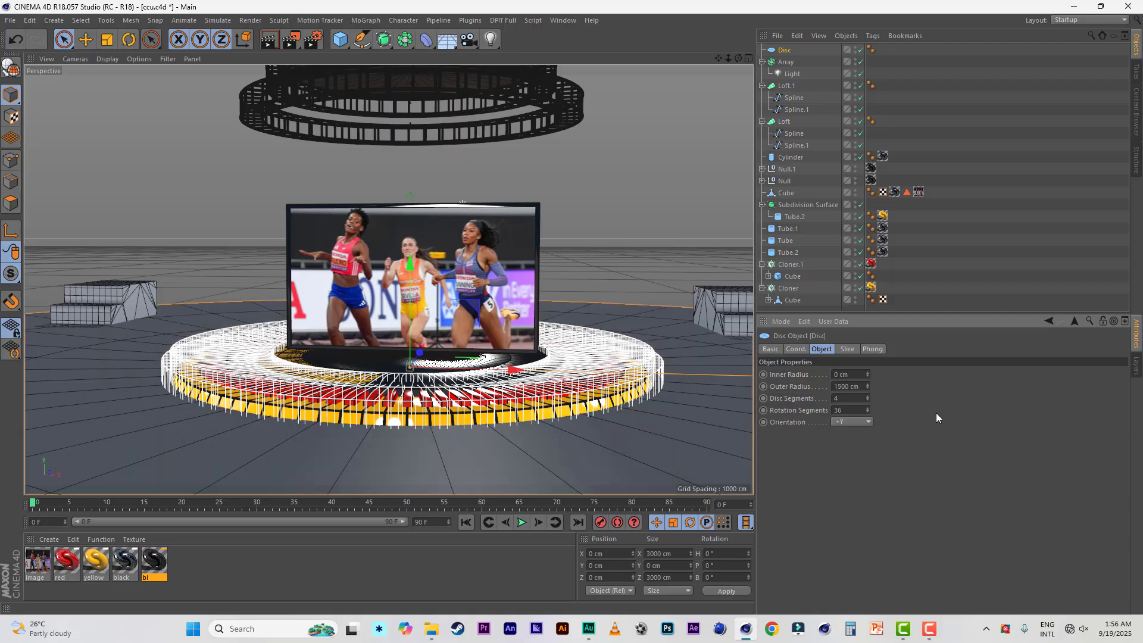
left_click_drag(411, 267, 408, 290)
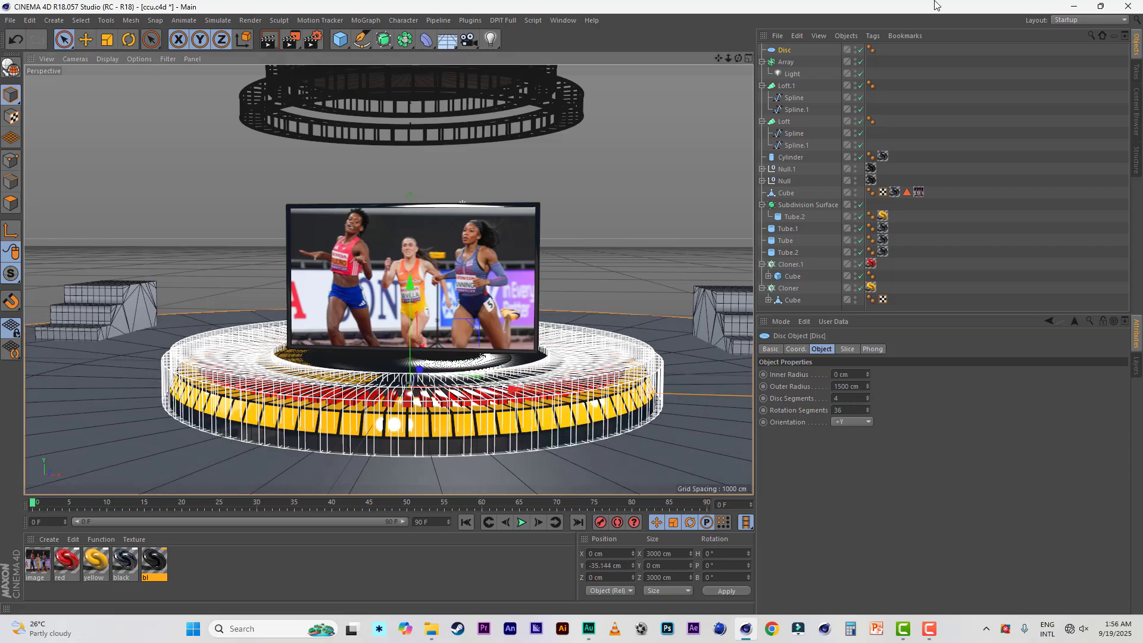
Raise both lofted stair blocks together to Y about 18 cm and save the project
left_click(783, 122, "shift")
left_click(762, 86)
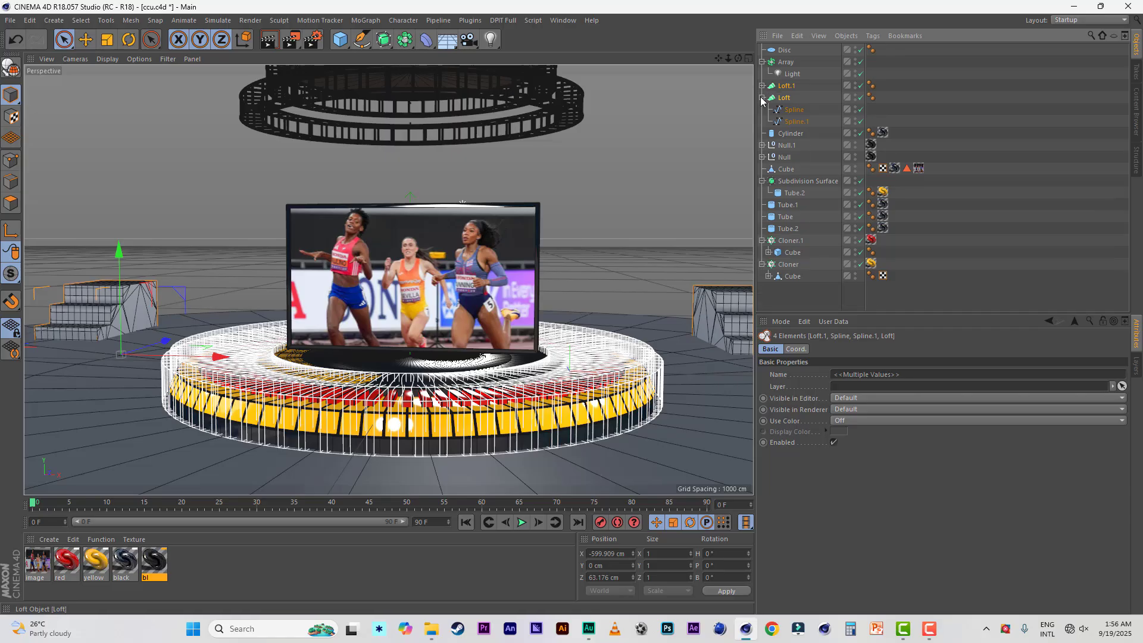
left_click(762, 98)
left_click_drag(120, 254, 123, 245)
left_click_drag(728, 59, 733, 51)
left_click(10, 21)
left_click(36, 118)
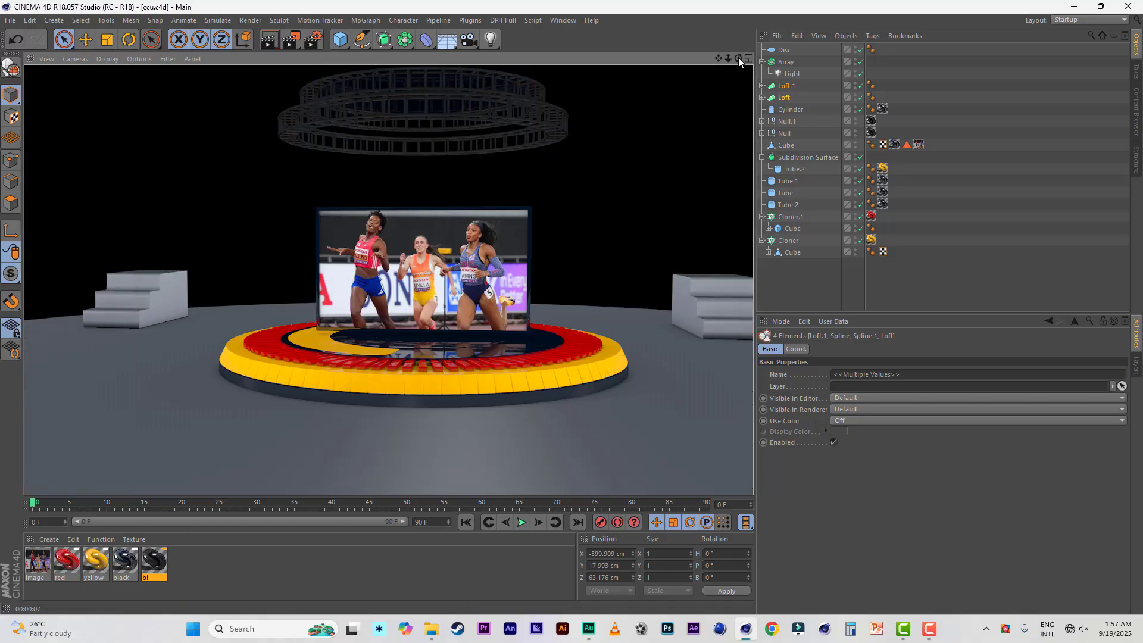
Inspect the set from another Perspective angle and frame the stage and both stair blocks in the Top view
left_click_drag(739, 62, 304, 226)
left_click_drag(728, 58, 274, 257)
left_click_drag(735, 62, 259, 292)
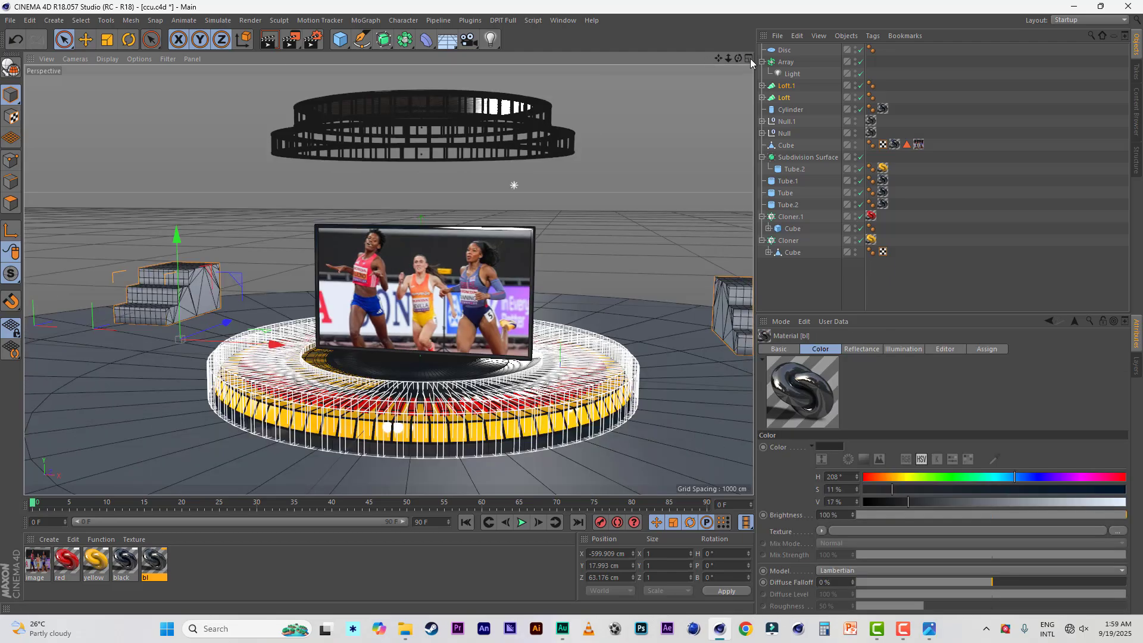
left_click(749, 59)
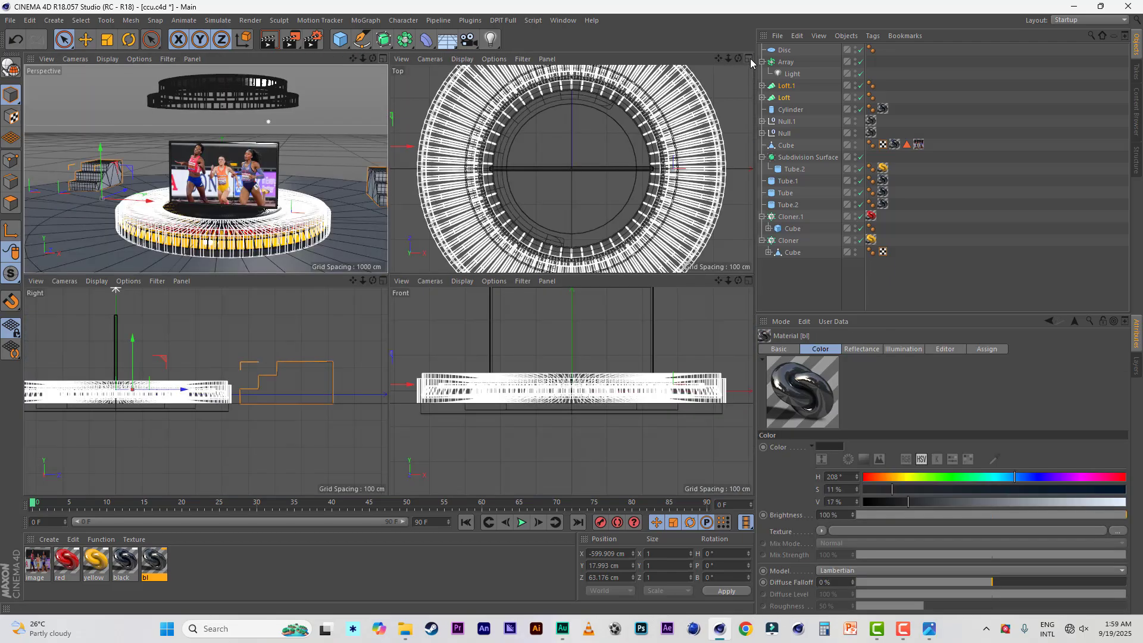
left_click_drag(729, 60, 698, 62)
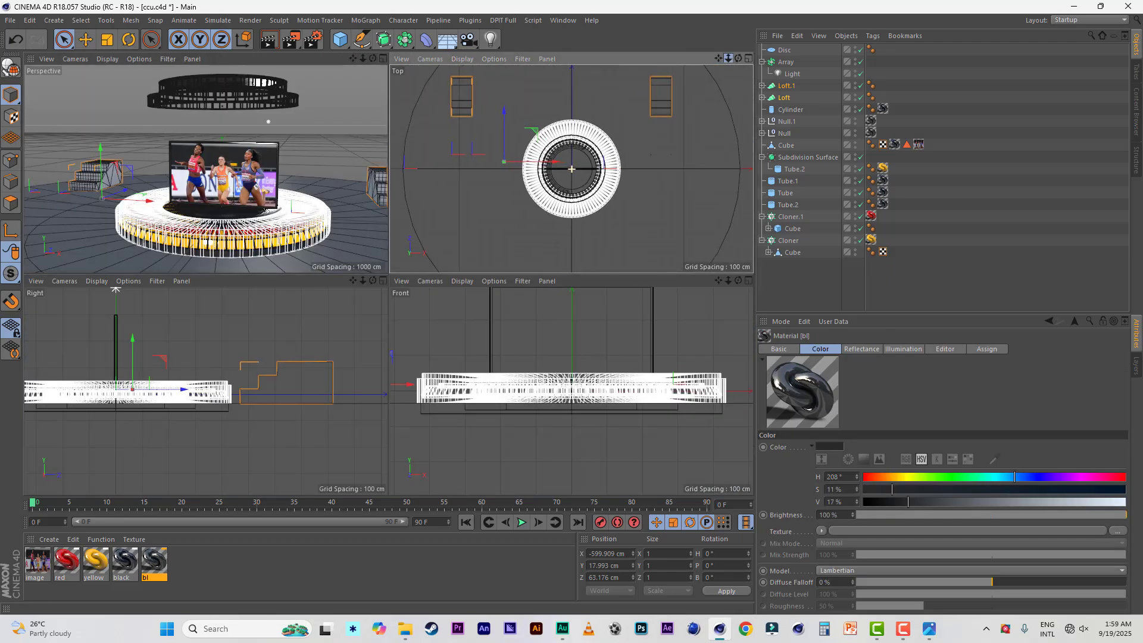
left_click(749, 60)
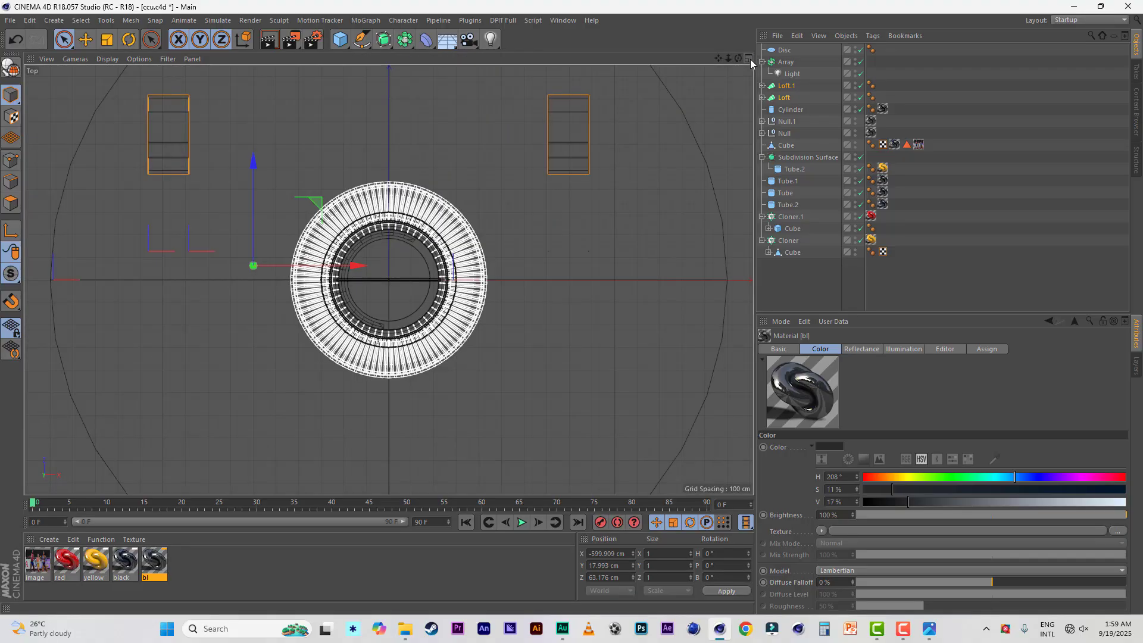
left_click_drag(719, 59, 775, 56)
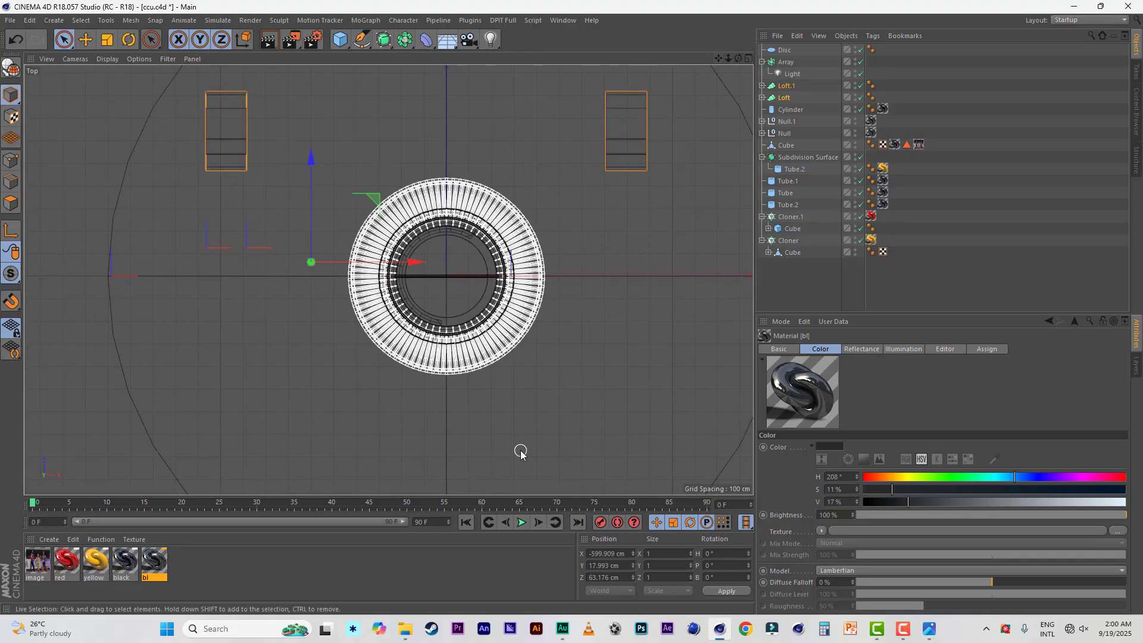
key("alt+Tab")
left_click(630, 36)
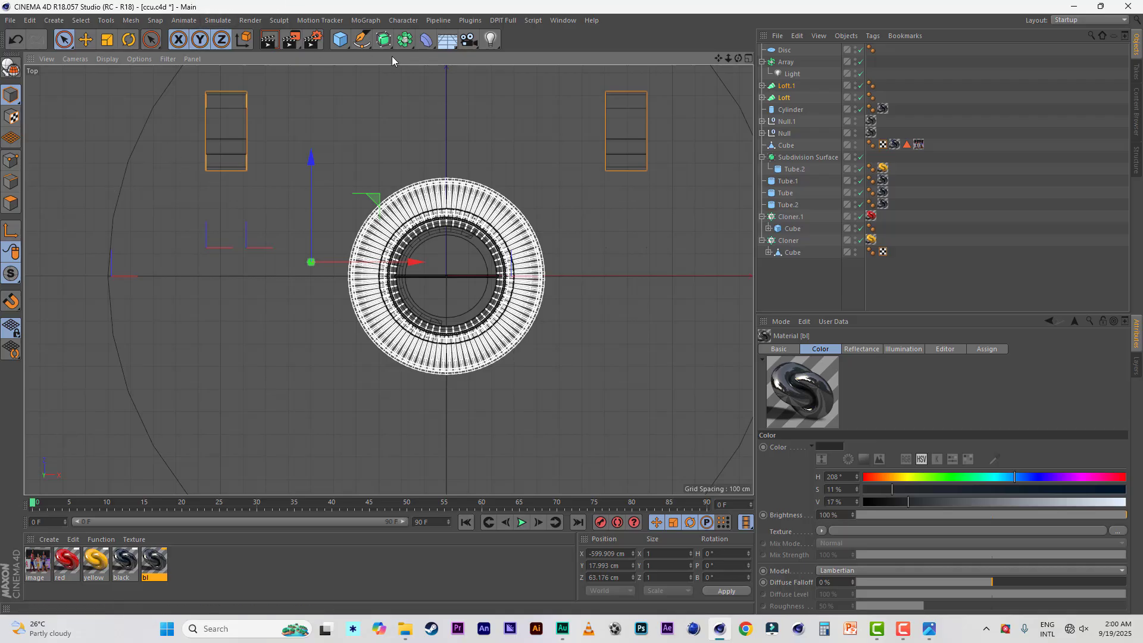
Add a Rectangle spline 1559 cm wide and 400 cm high on the XZ plane, placed at Z about 203 cm
left_click(369, 48)
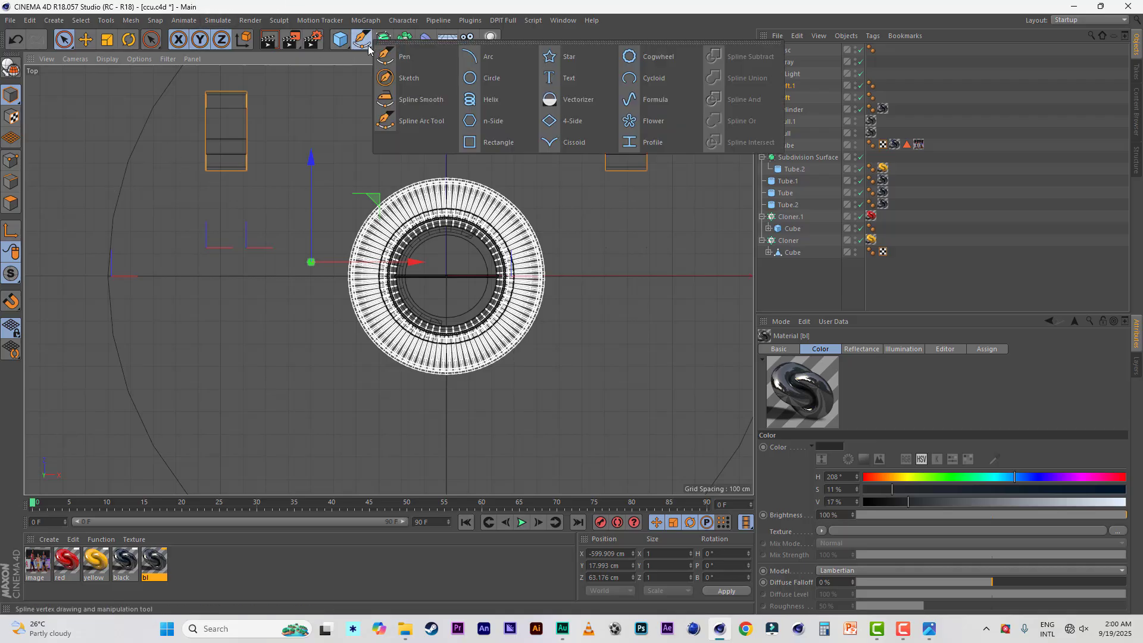
left_click(498, 142)
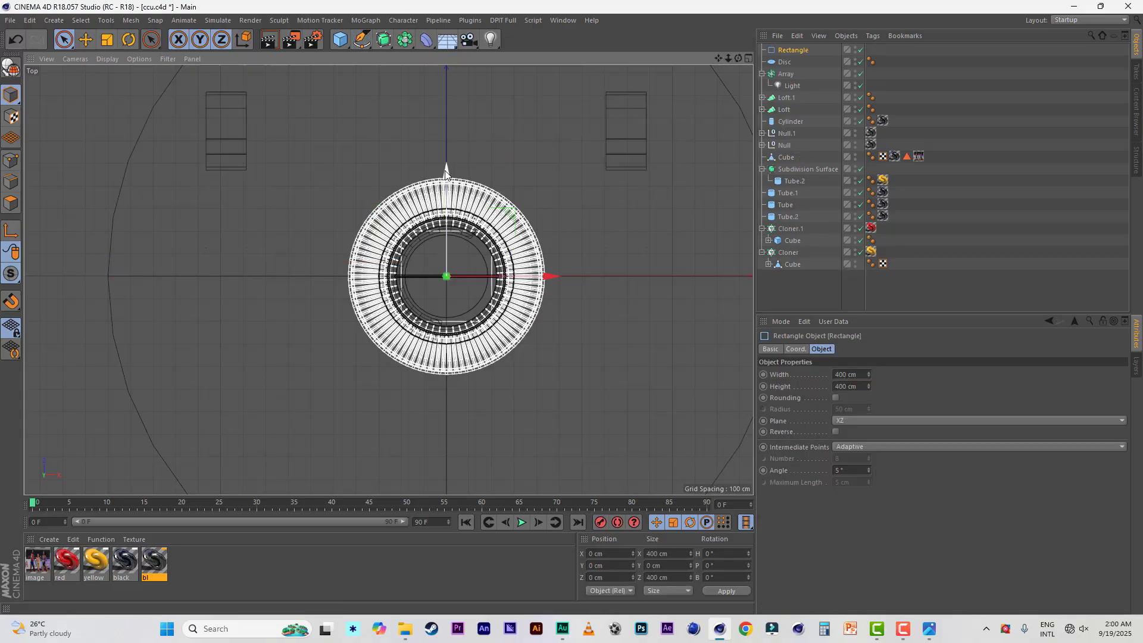
left_click_drag(445, 172, 445, 125)
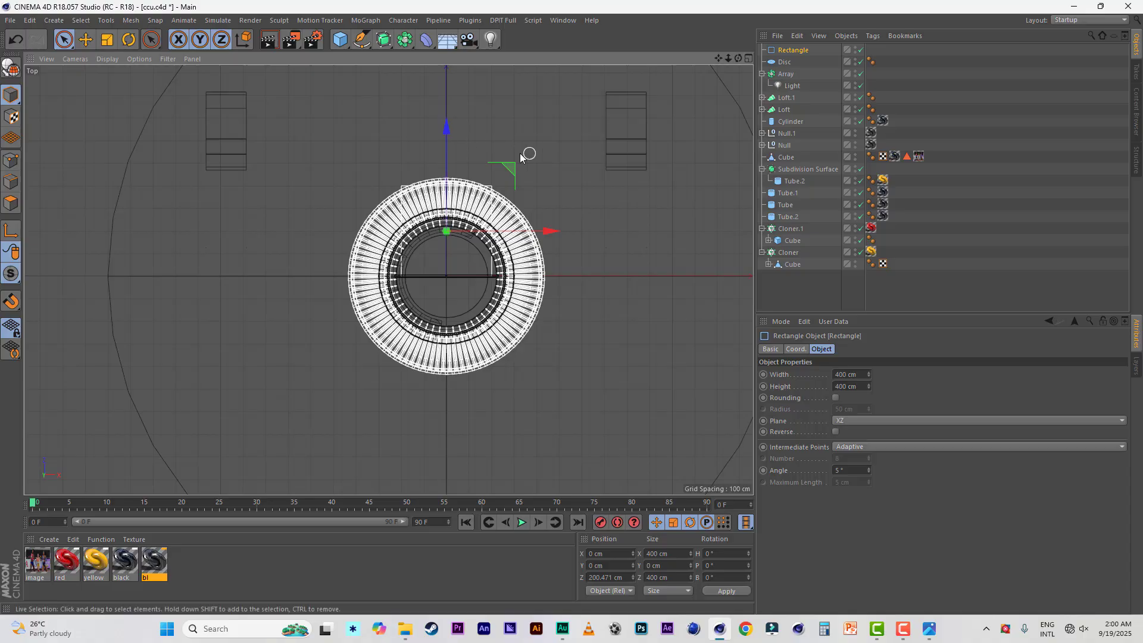
left_click_drag(868, 372, 868, 373)
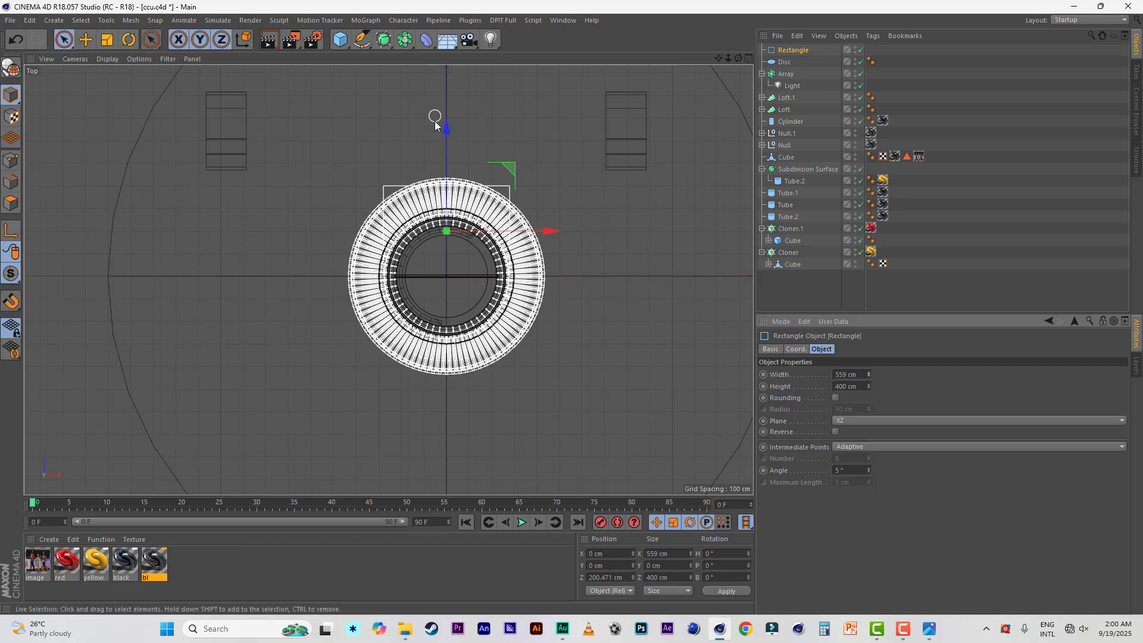
left_click_drag(446, 131, 447, 131)
left_click(836, 375)
type("1")
key("Return")
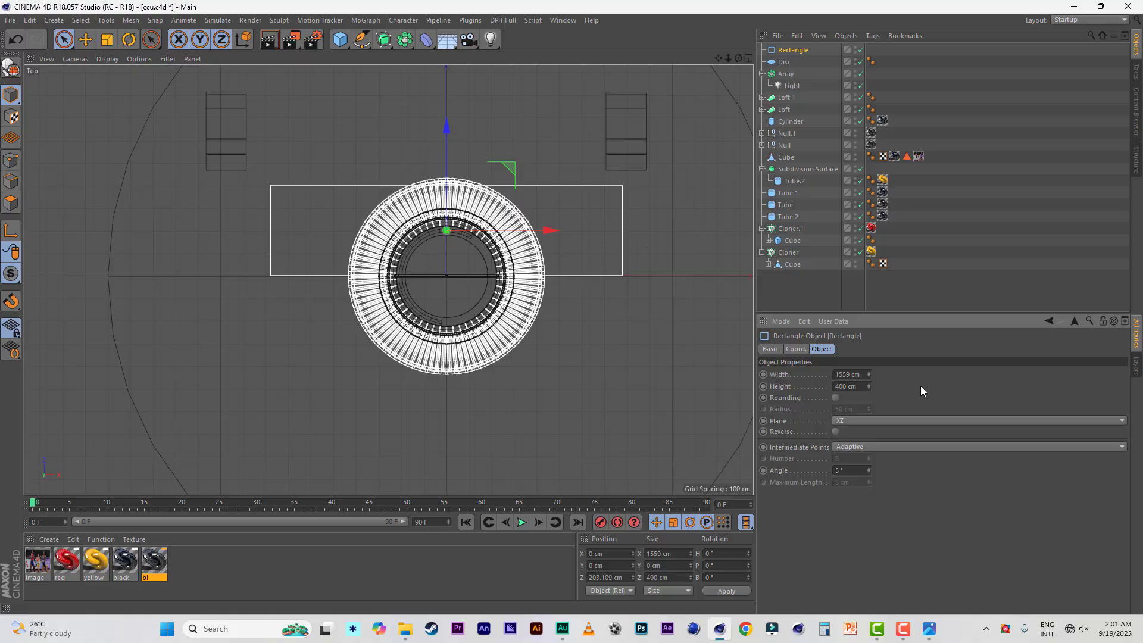
Make the rectangle spline editable and move its two rear corner points back to Z about 474 cm
key("c")
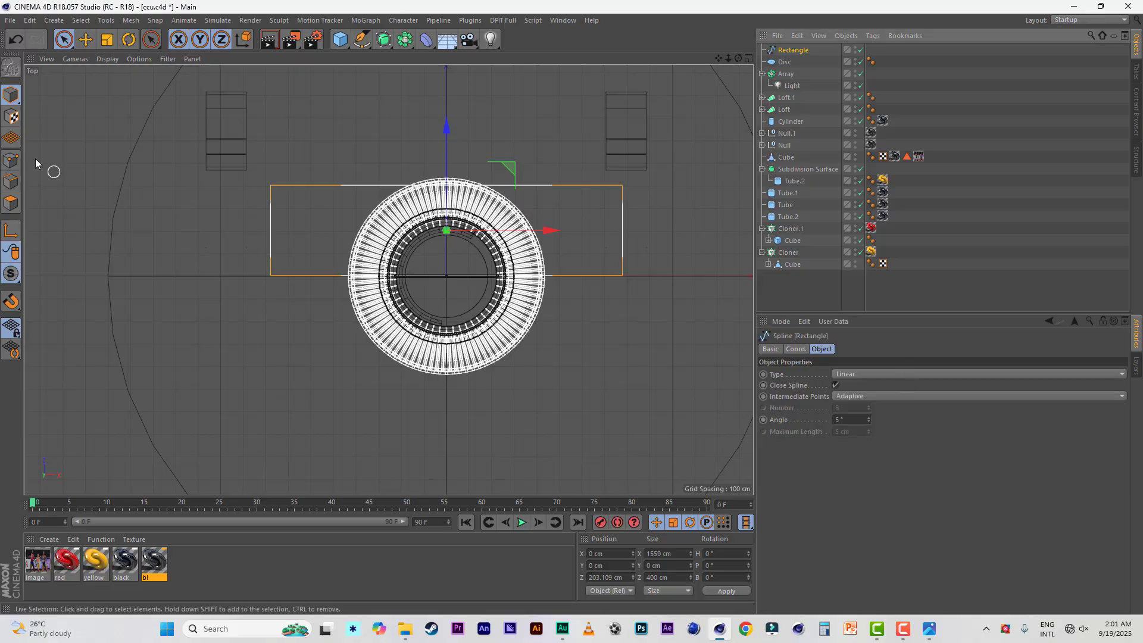
left_click(12, 160)
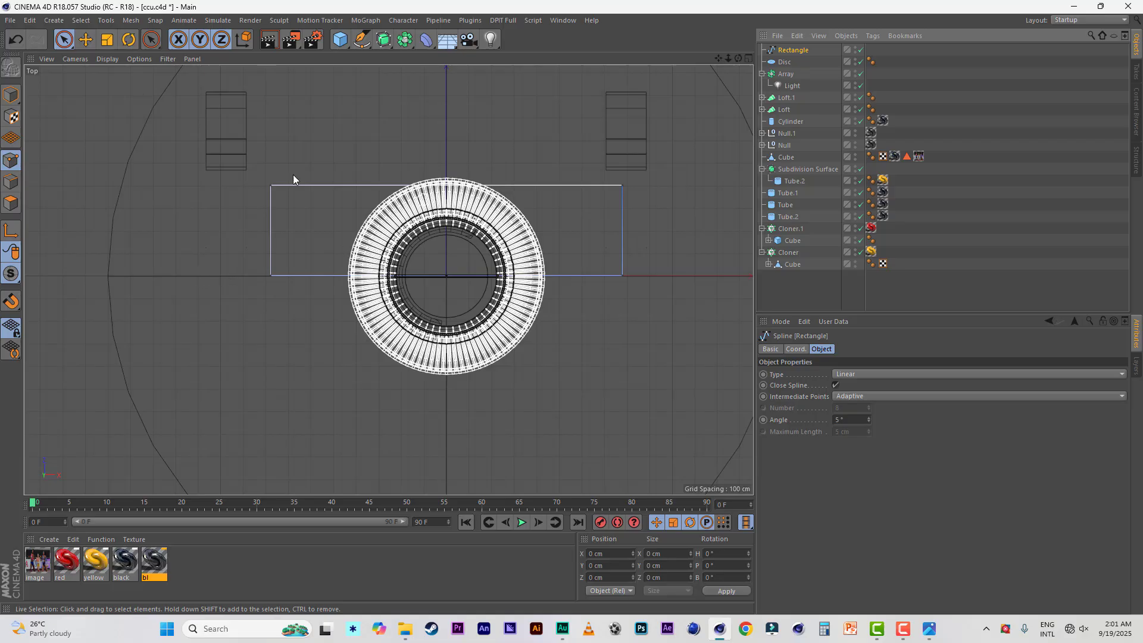
left_click(270, 186)
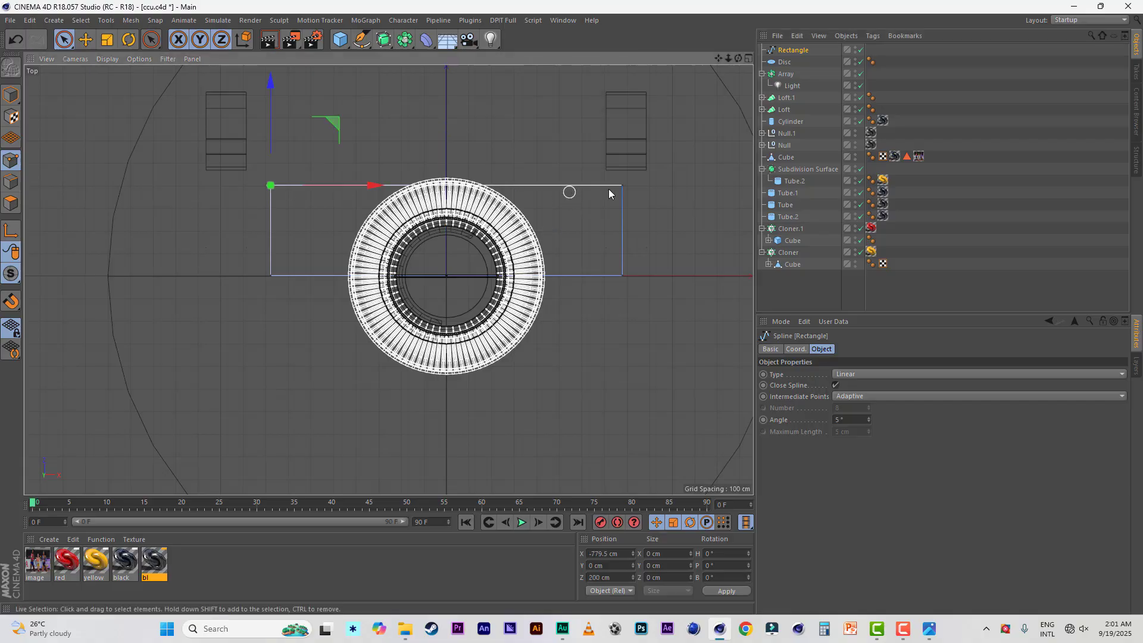
left_click(623, 185, "shift")
left_click_drag(452, 87, 452, 24)
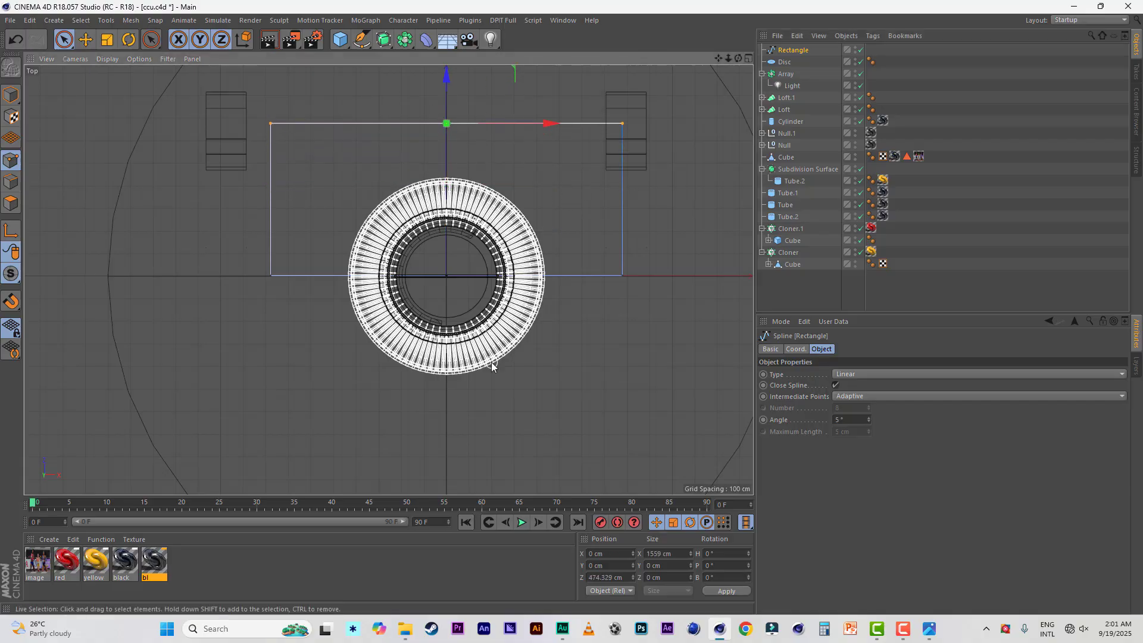
Consult the reference render and add points midway along both sides and the rear edge of the rectangle spline
left_click(930, 630)
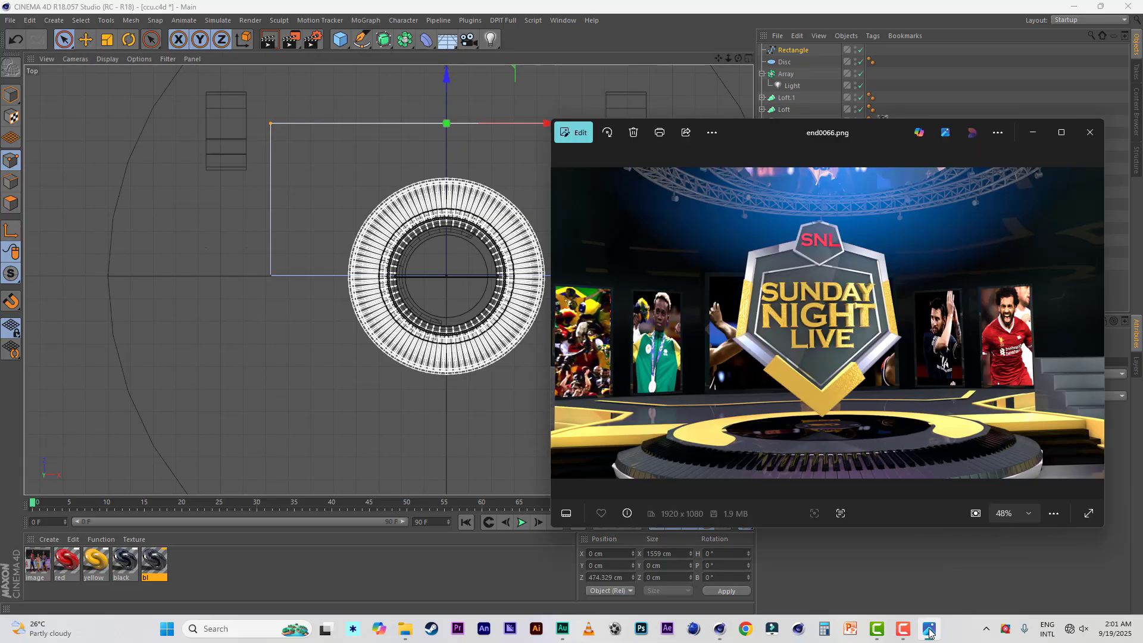
left_click(518, 404)
left_click(131, 21)
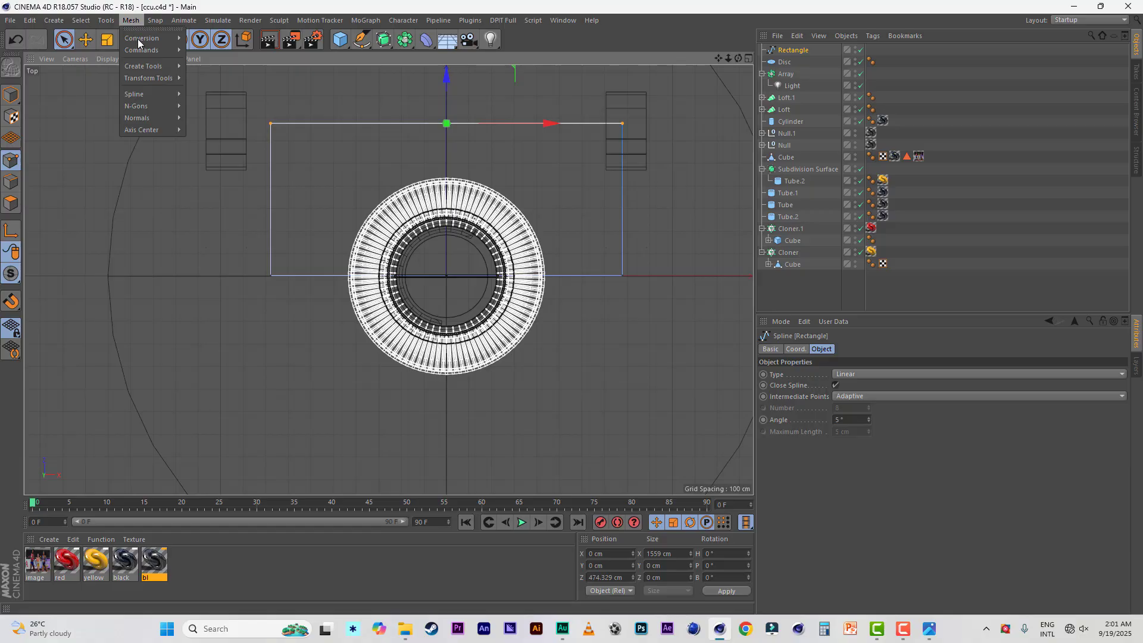
mouse_move(150, 70)
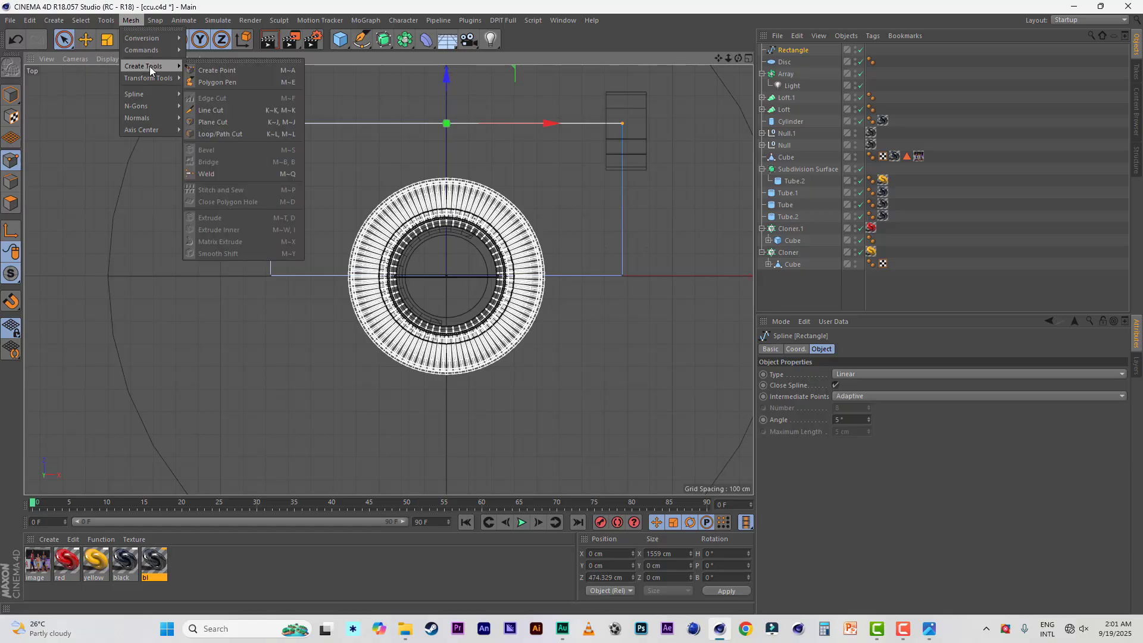
left_click(216, 71)
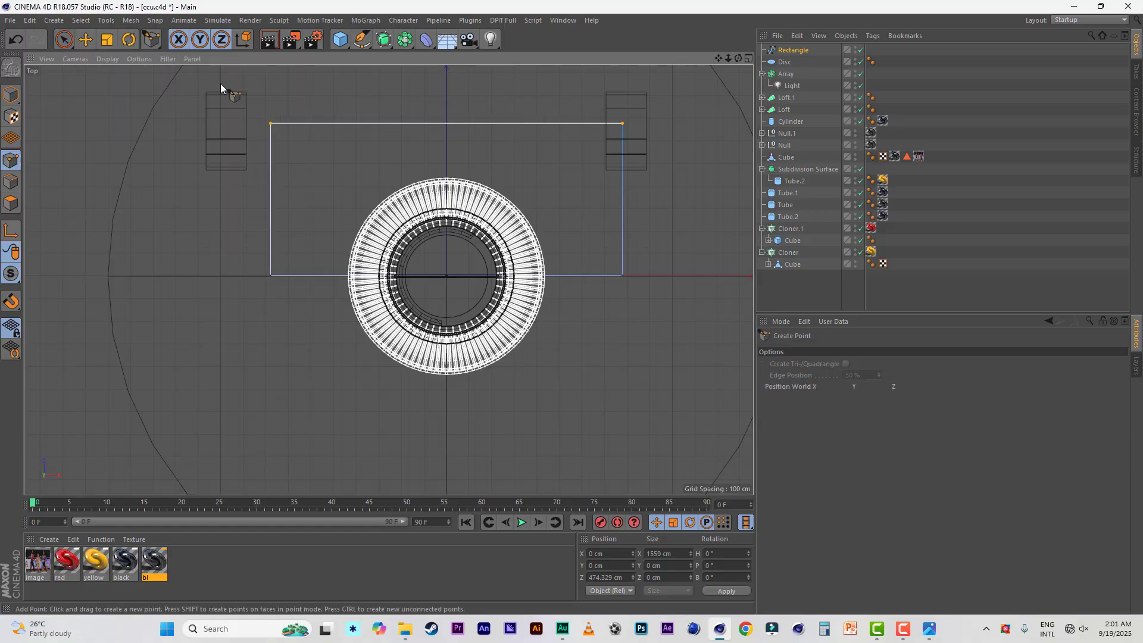
left_click(271, 208)
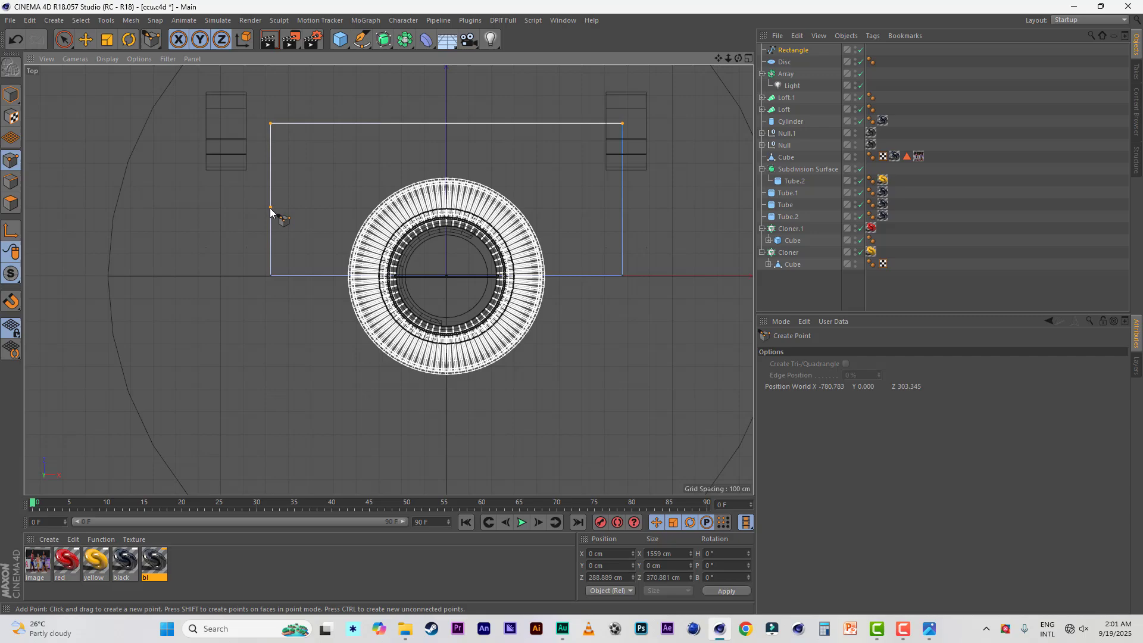
left_click(623, 208)
left_click(447, 123)
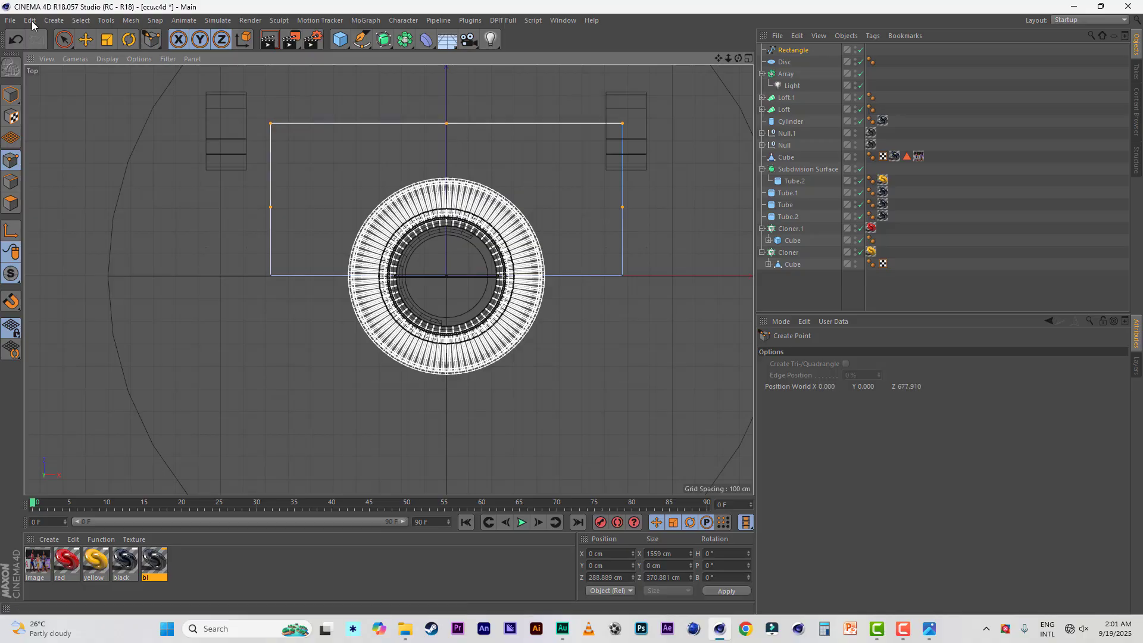
Move the rear edge's middle point back to Z about 627 cm and give it soft interpolation
key("space")
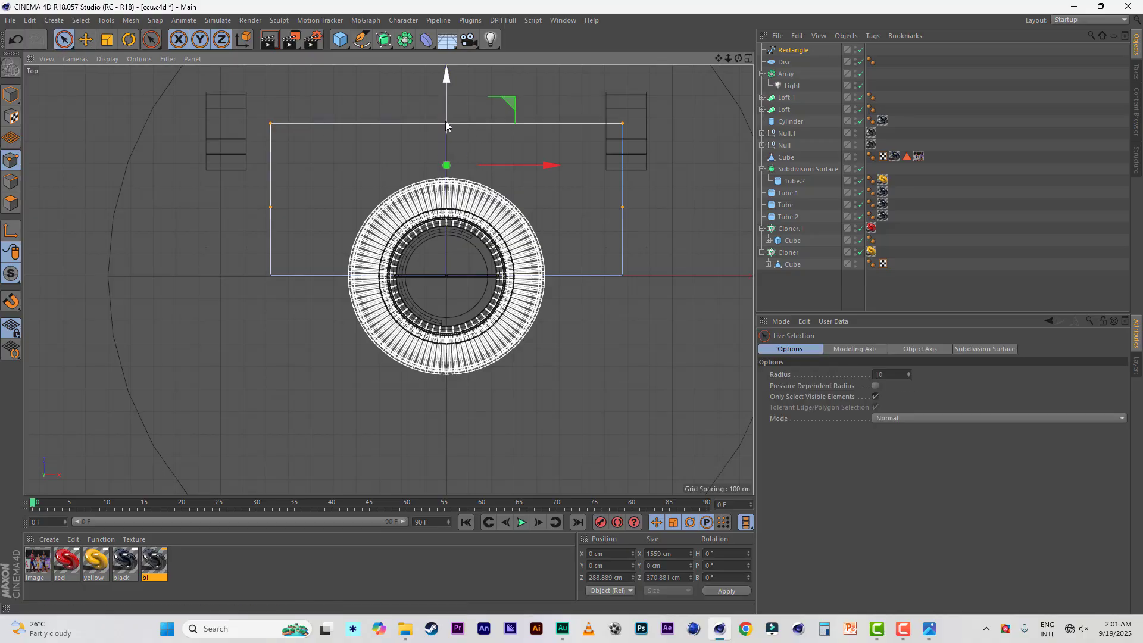
key("ctrl+z")
left_click(446, 123)
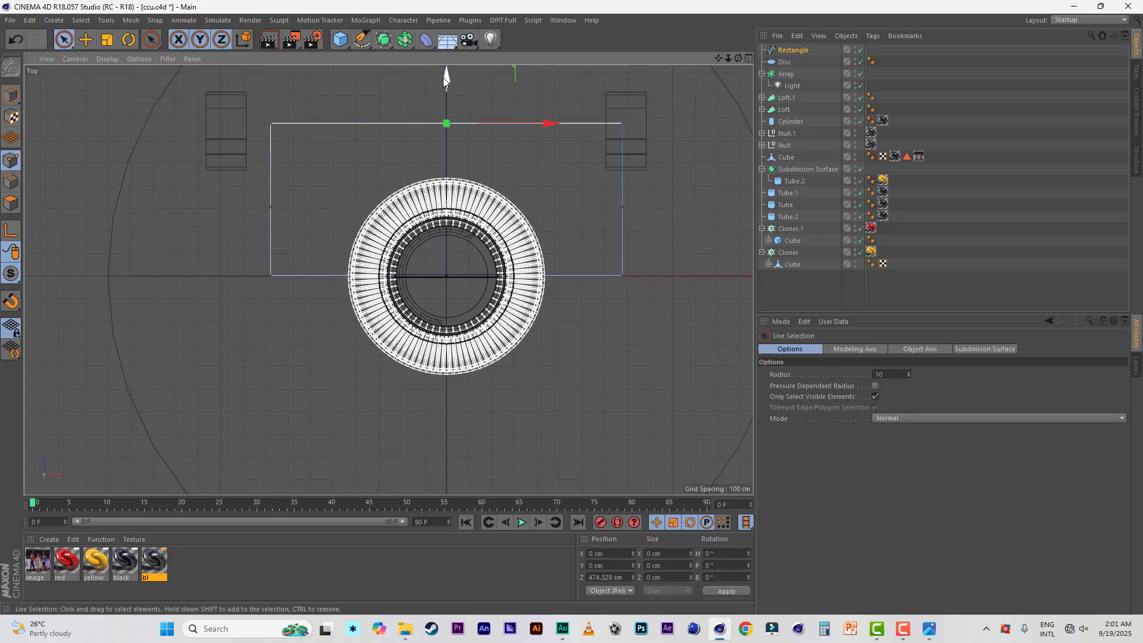
left_click_drag(444, 78, 443, 43)
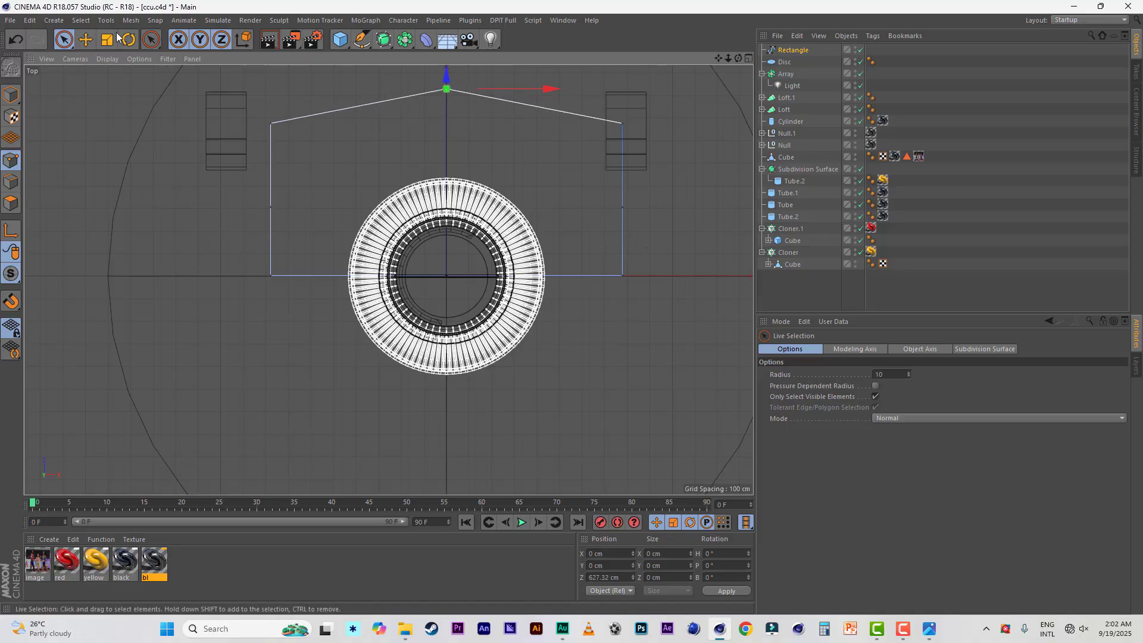
left_click(133, 20)
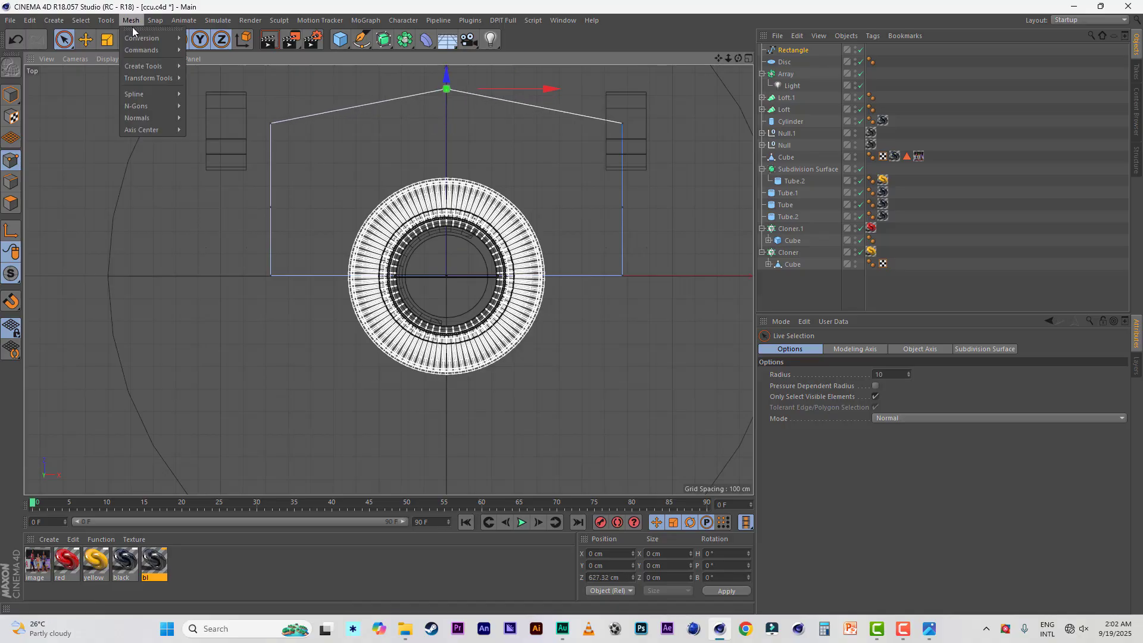
mouse_move(139, 97)
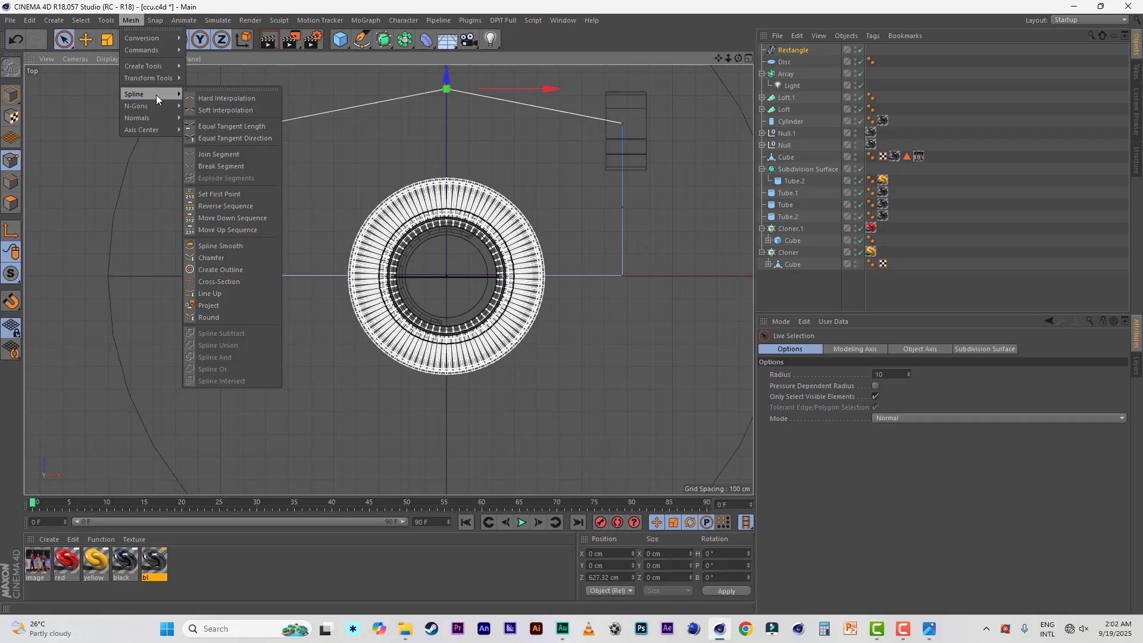
left_click(228, 110)
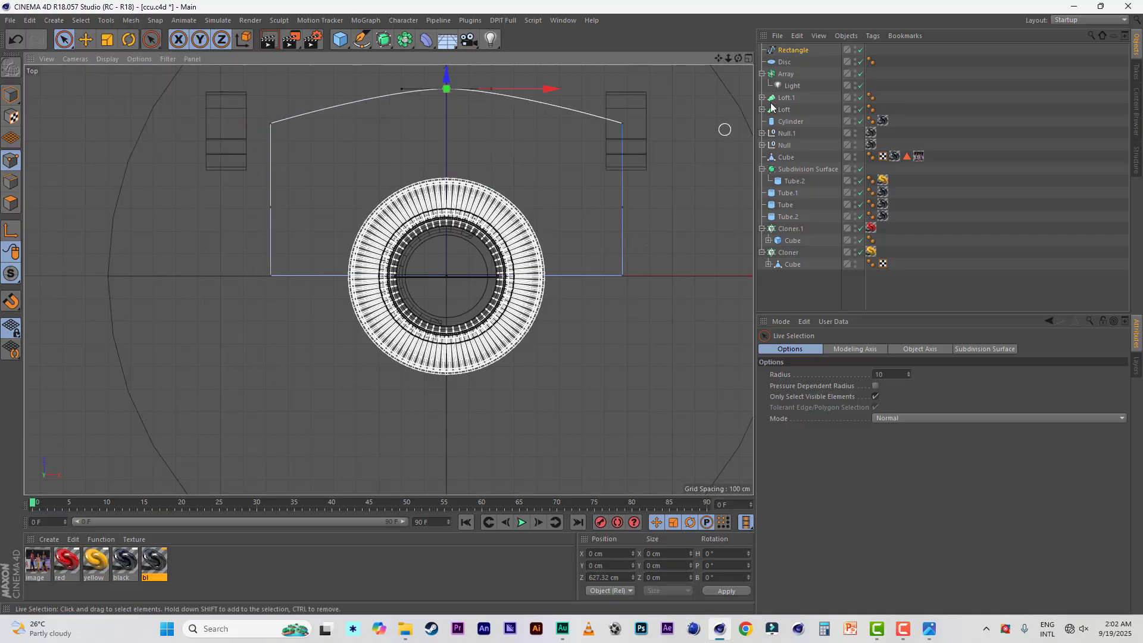
Move the spline's two rear corner points forward together to Z about 390 cm
left_click_drag(719, 60, 714, 105)
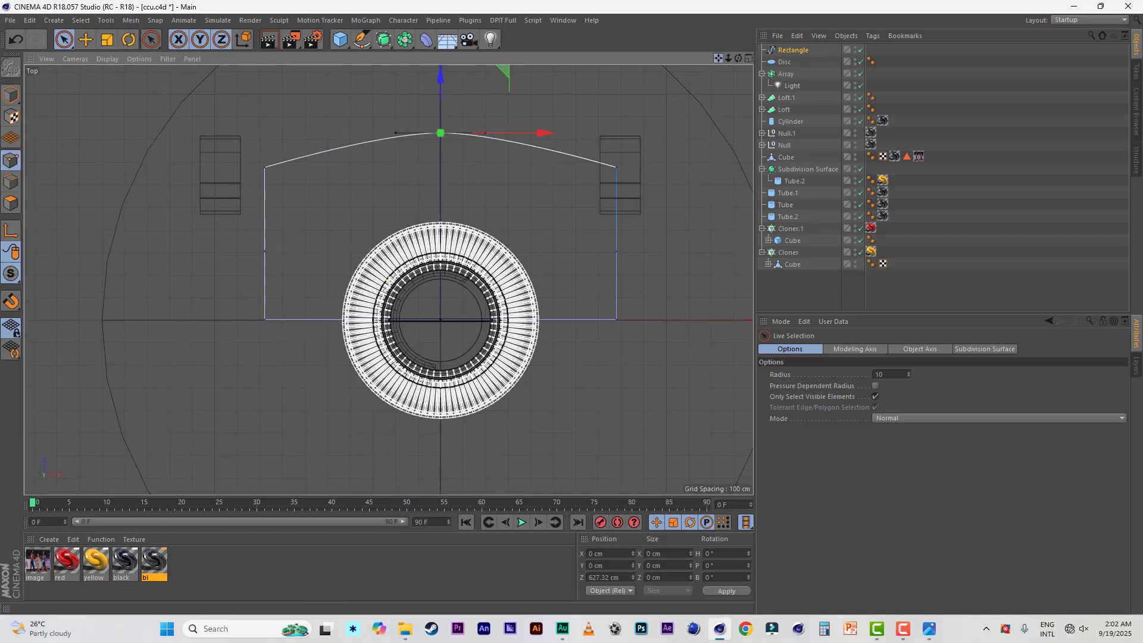
left_click(616, 168)
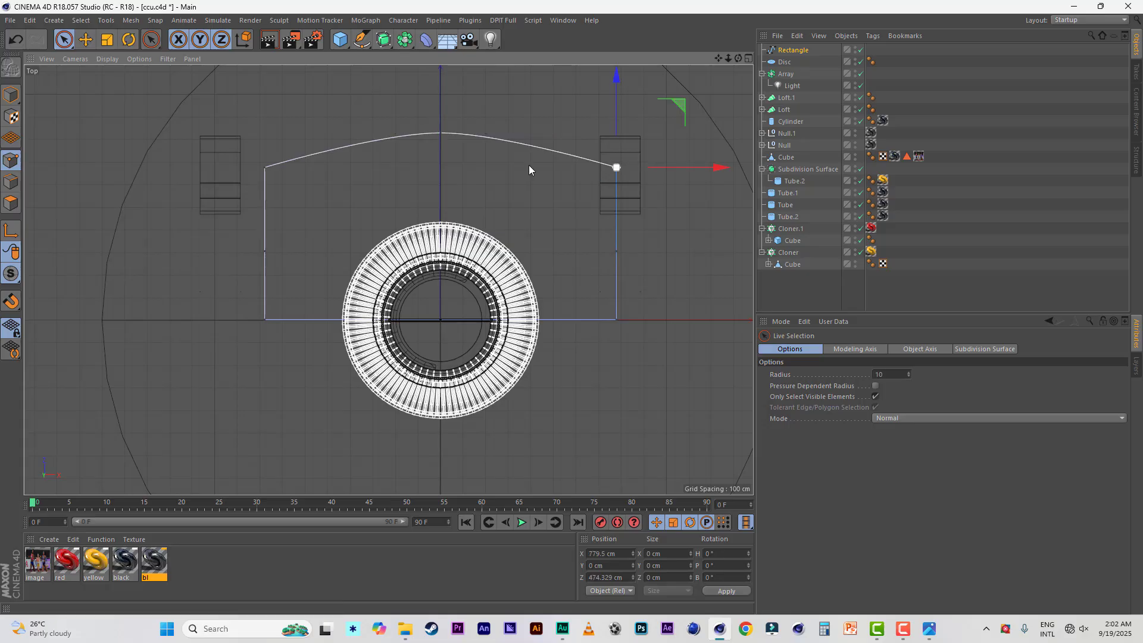
left_click(265, 168, "shift")
left_click_drag(440, 81, 441, 99)
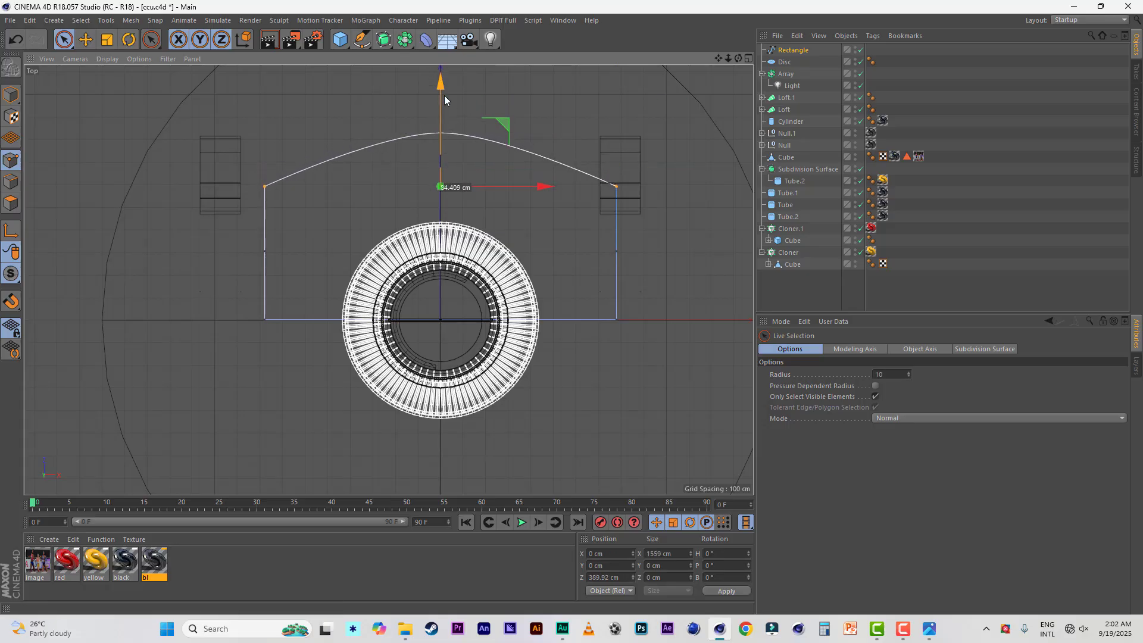
left_click(616, 186)
Lengthen the rear middle point's tangents along X by scaling to widen the rear curve
left_click(443, 134)
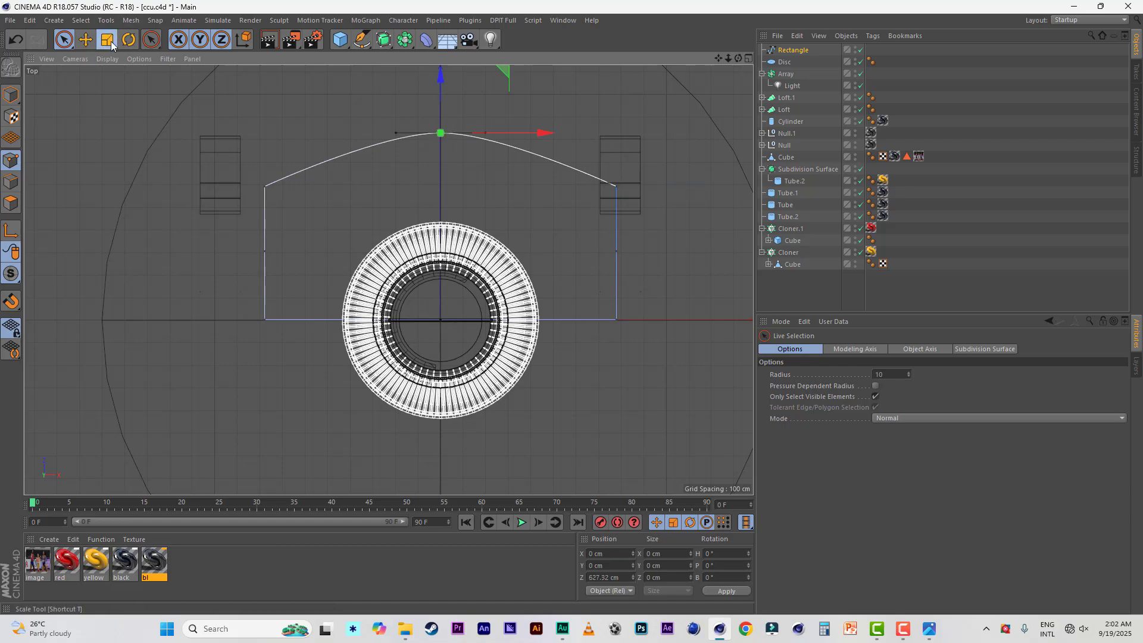
left_click(107, 39)
left_click_drag(546, 135, 667, 136)
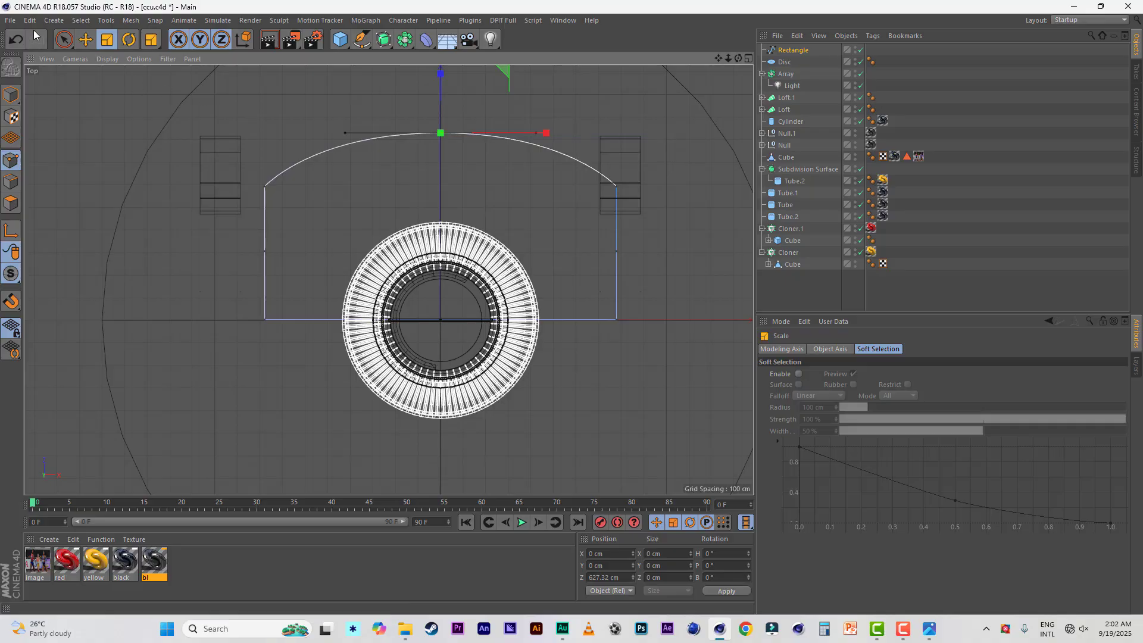
Scale the two side middle points inward along X until they are about 1139 cm apart
key("space")
left_click(265, 187)
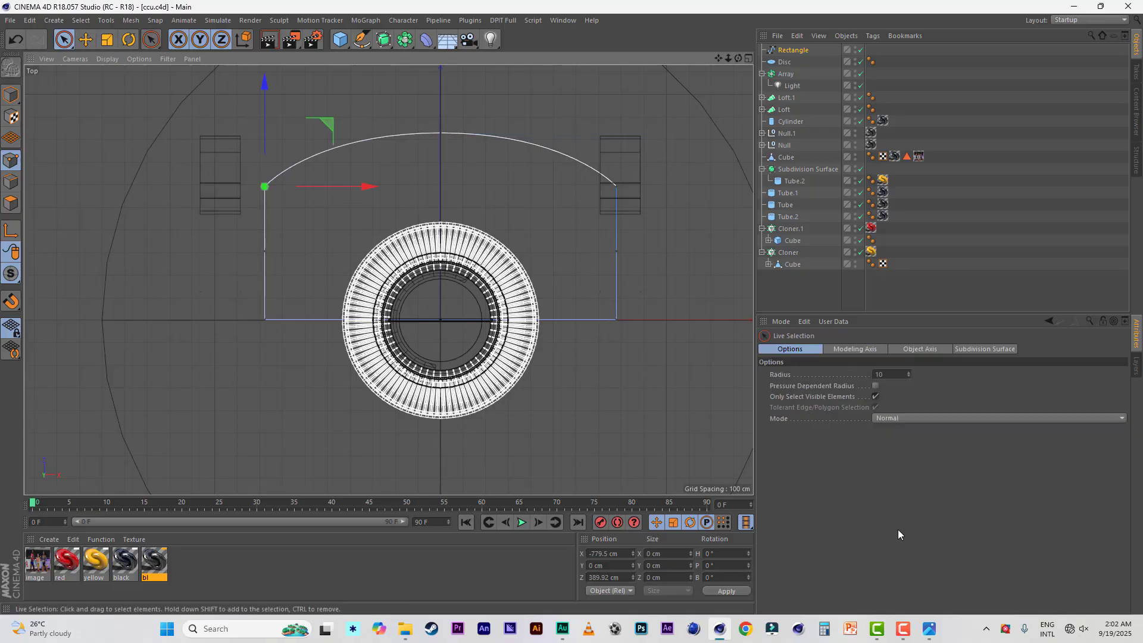
left_click(927, 629)
left_click(263, 250)
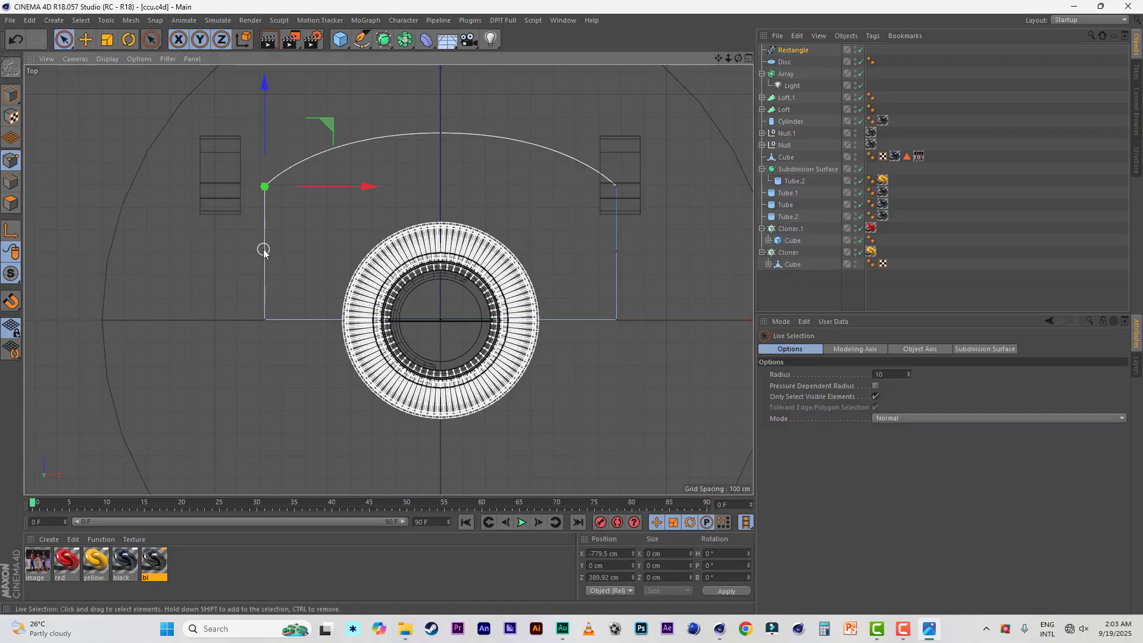
left_click(617, 252, "shift")
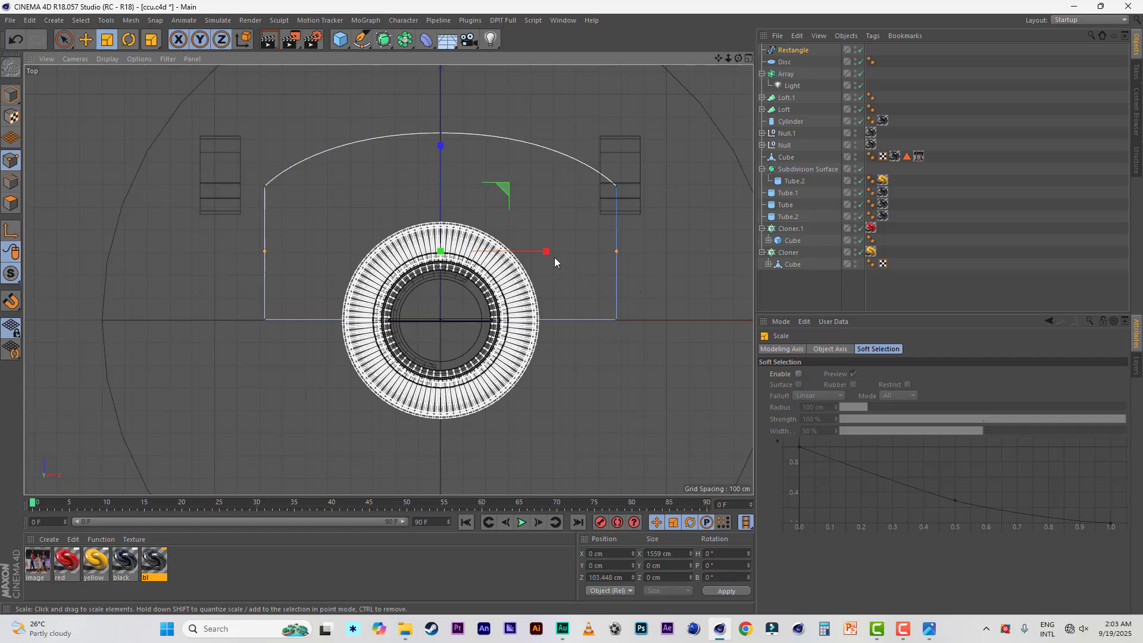
left_click_drag(548, 251, 520, 253)
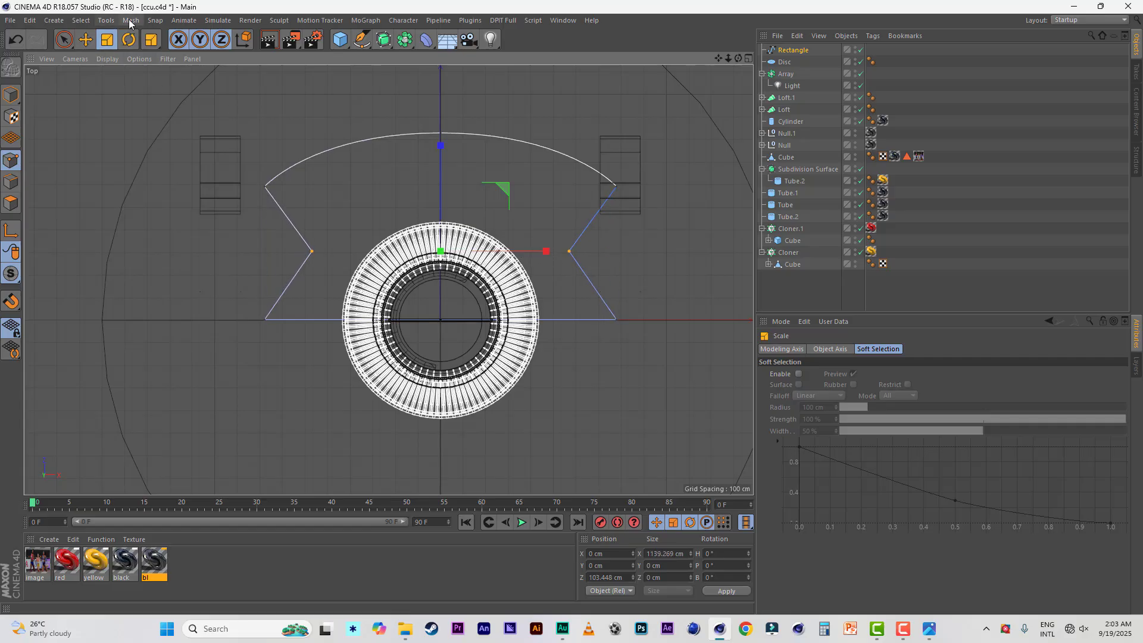
Add a point on each rear slanted side edge of the spline, at X about 640 cm either side of centre
left_click(131, 20)
mouse_move(147, 95)
mouse_move(156, 66)
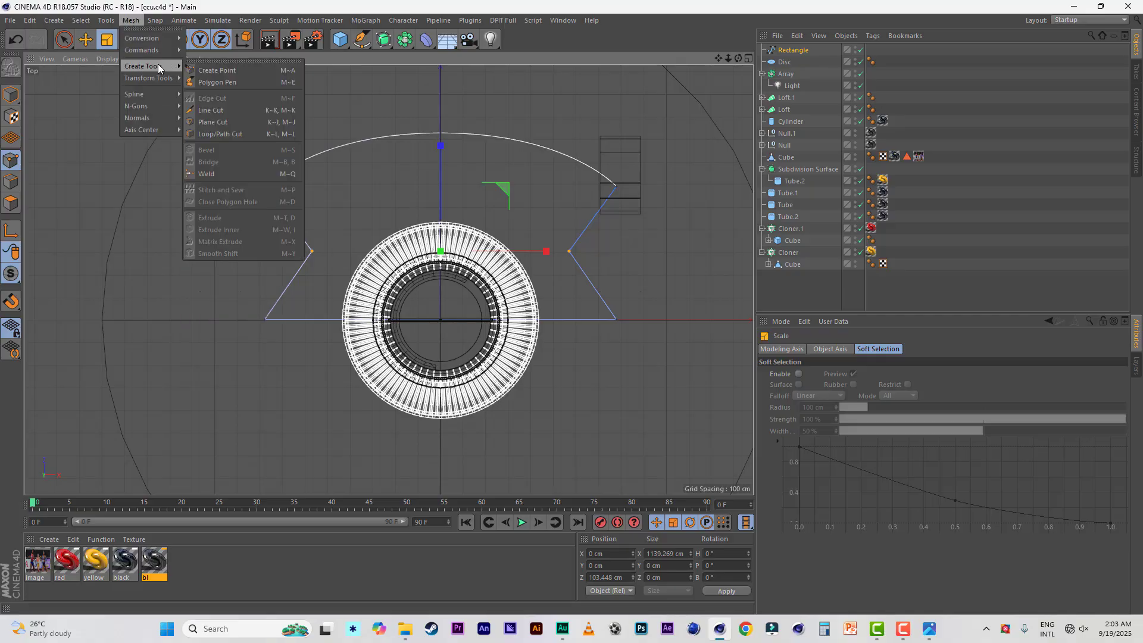
left_click(229, 71)
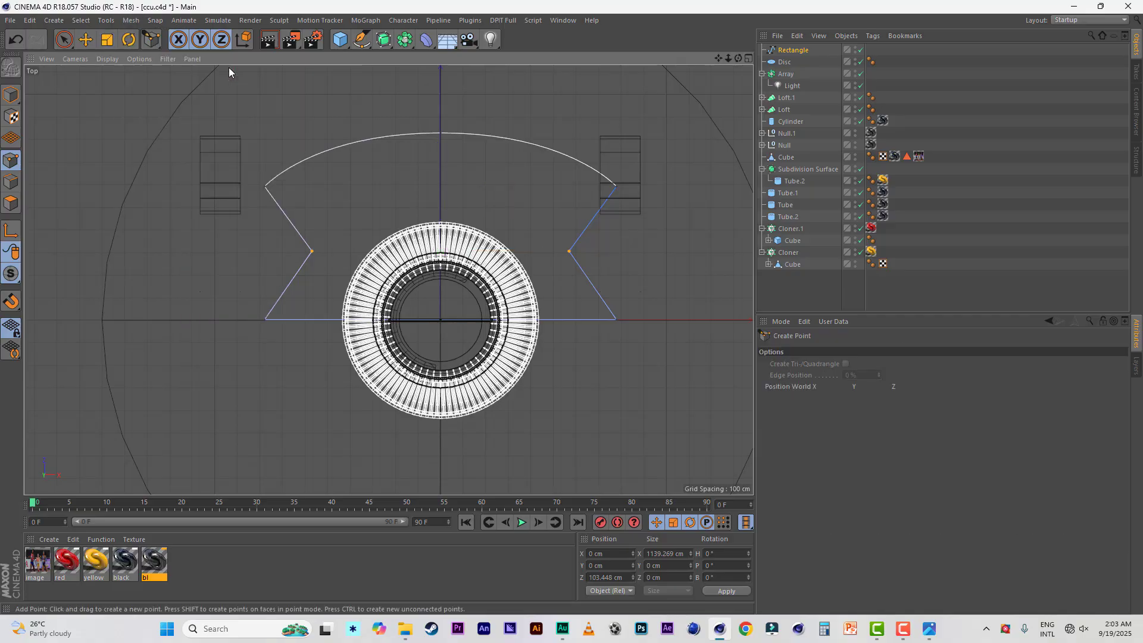
left_click(586, 232)
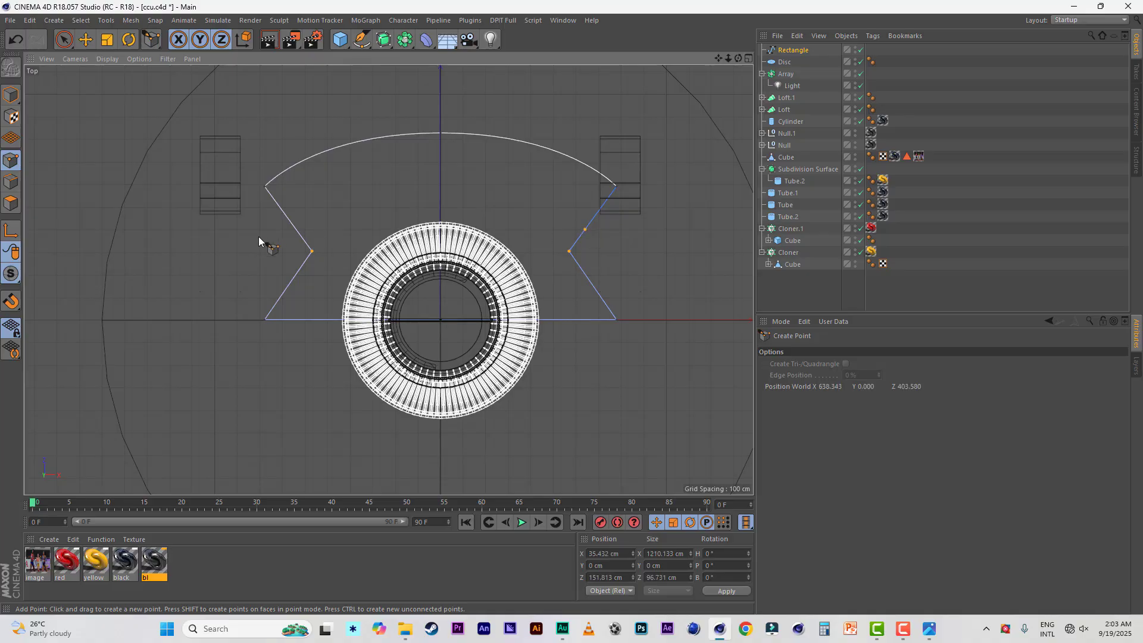
left_click(297, 232)
Move the two innermost side points forward to Z about 40 cm and scale them to about 1290 cm apart along X
left_click(64, 39)
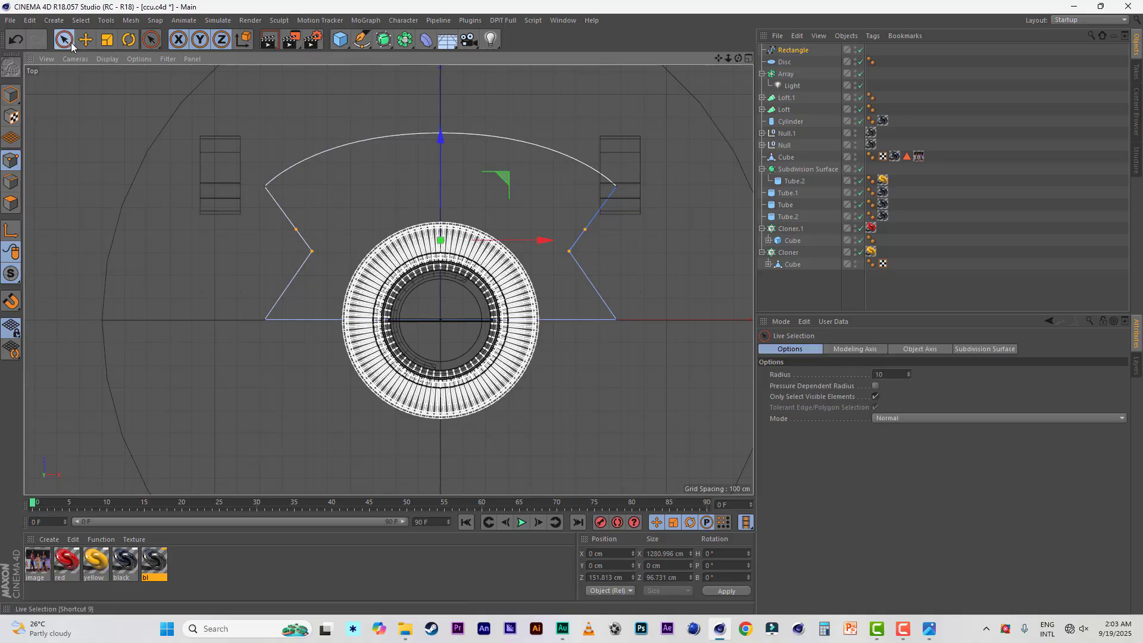
left_click(312, 253)
left_click(571, 255, "shift")
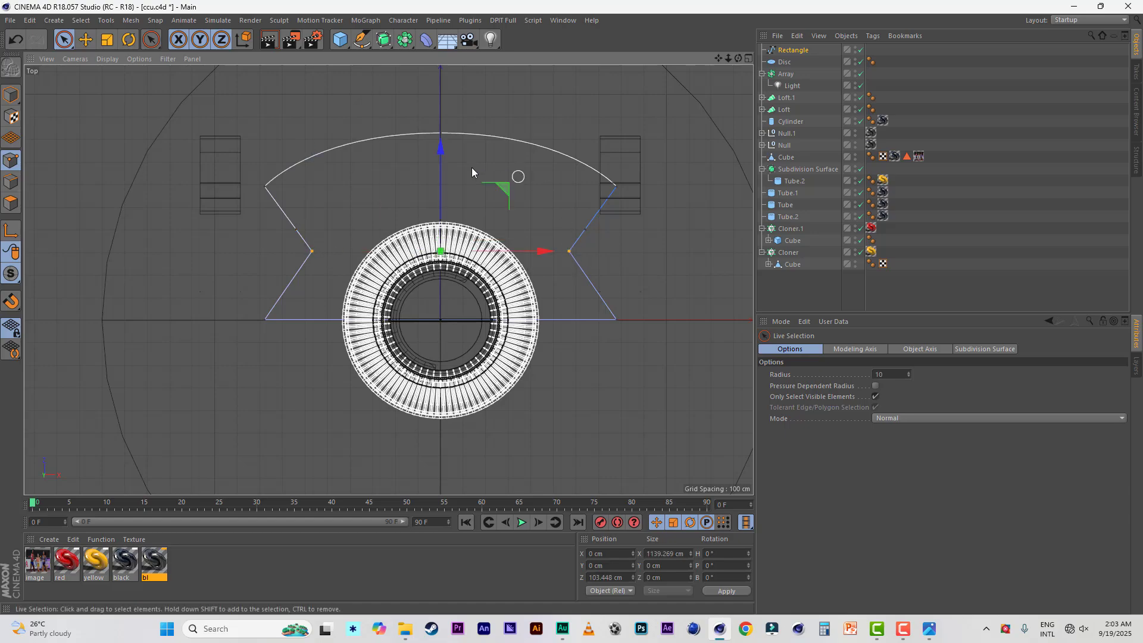
left_click_drag(442, 152, 446, 166)
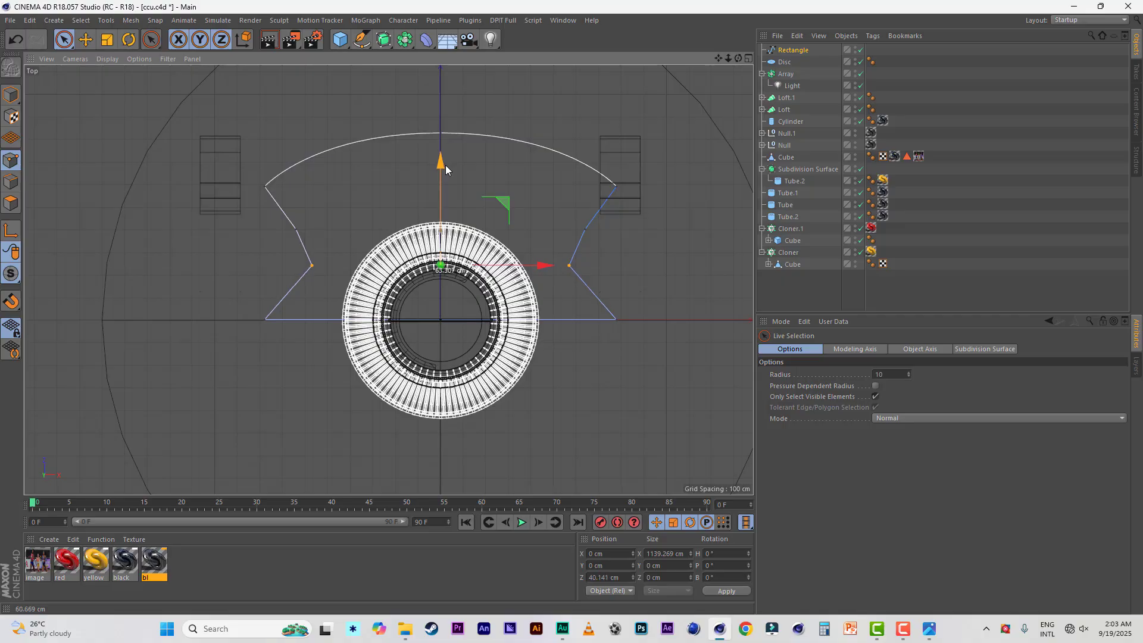
left_click(108, 40)
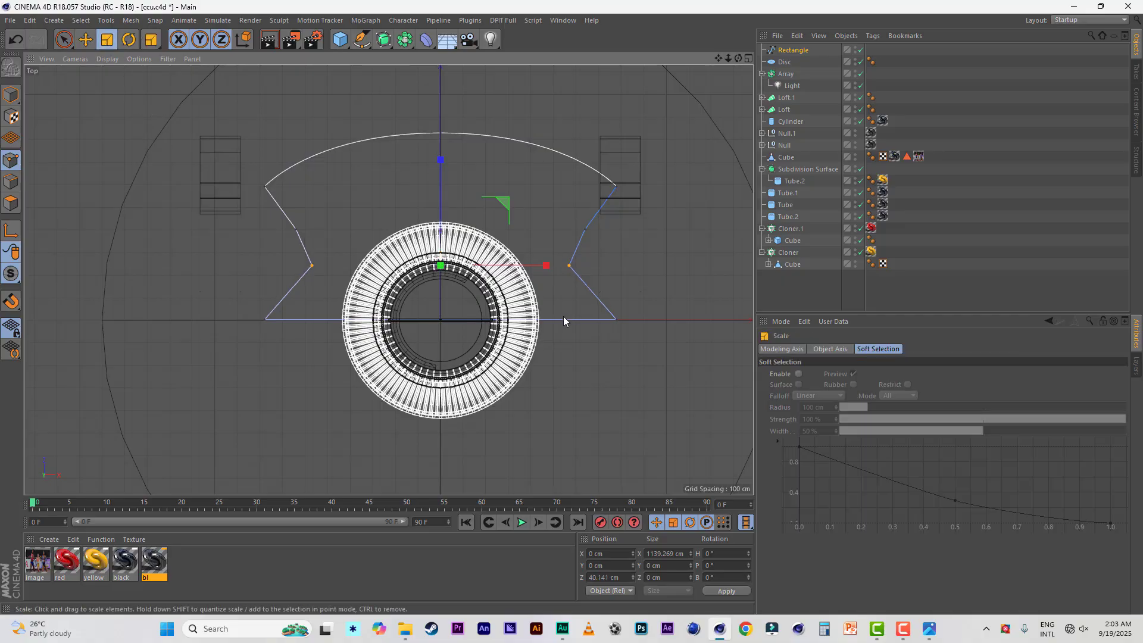
left_click_drag(547, 271, 561, 273)
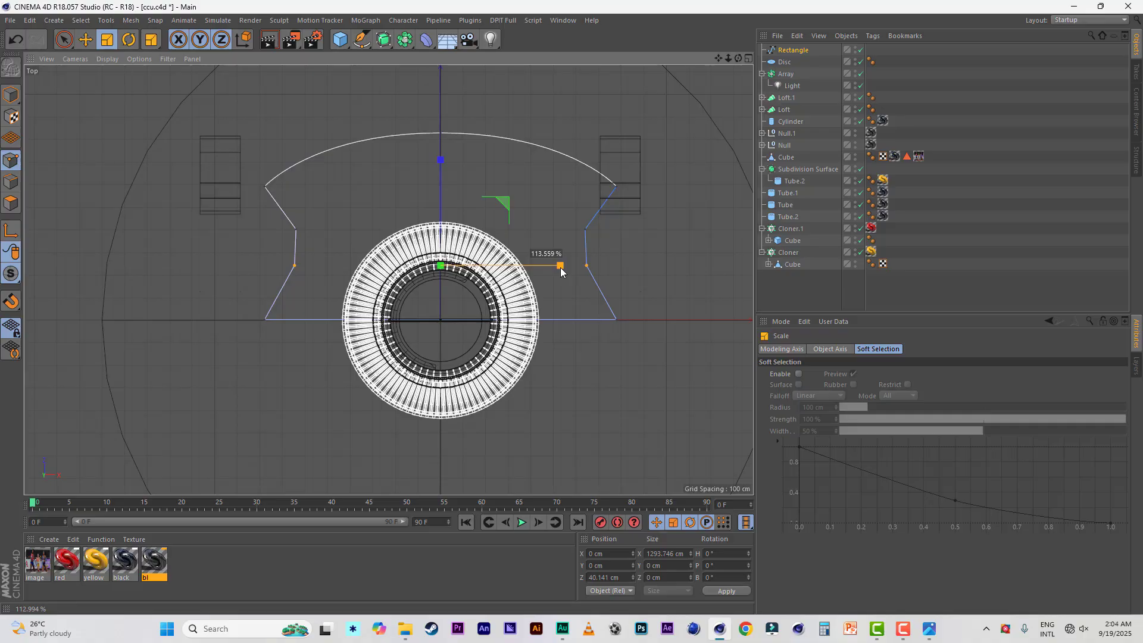
Move both lofted stair blocks forward together along Z to line up with the spline's side notches
left_click(785, 99)
left_click(786, 111, "ctrl")
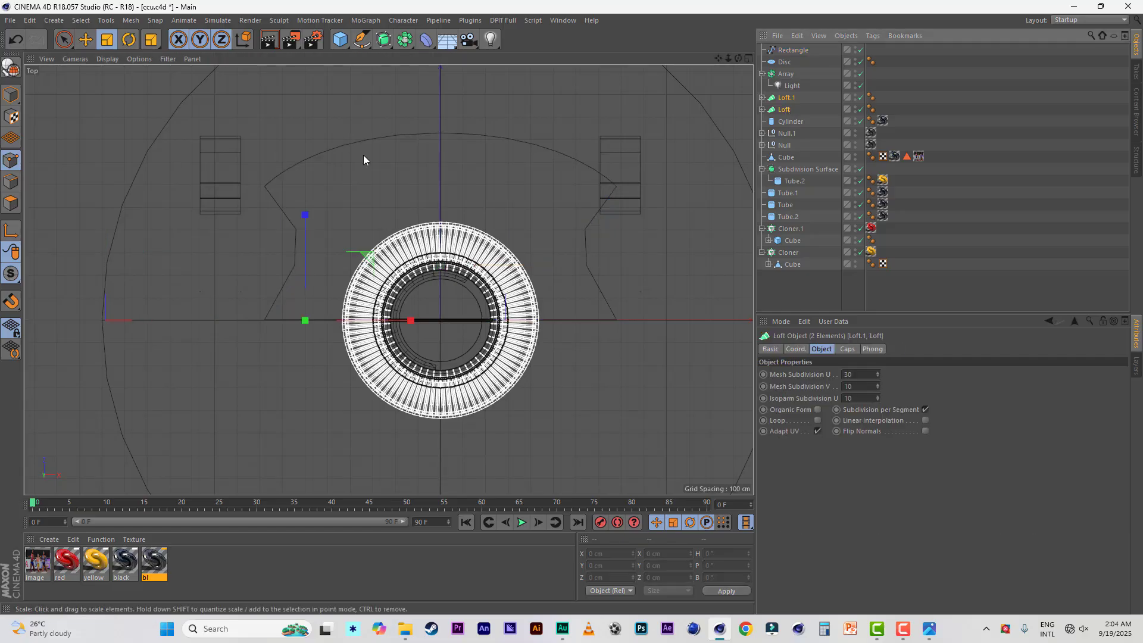
left_click(64, 40)
left_click_drag(310, 223, 325, 289)
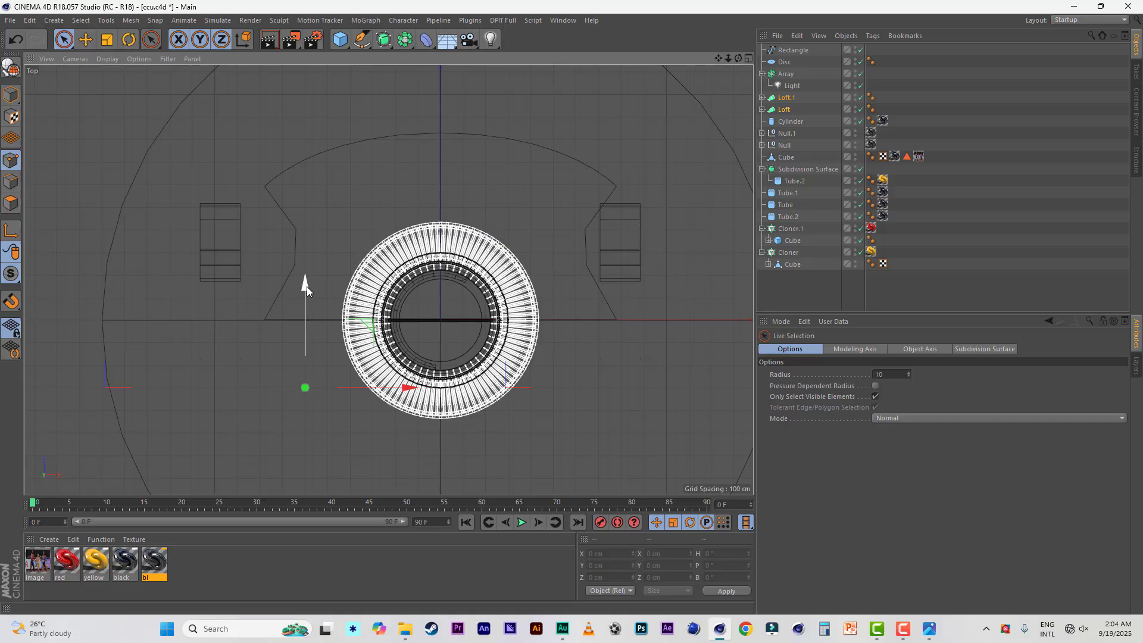
left_click_drag(306, 290, 306, 298)
Shift each lofted stair block inward along X to sit next to the spline's side notch
left_click(784, 100)
left_click(784, 110)
left_click_drag(211, 395, 247, 396)
left_click(786, 98)
left_click(762, 97)
left_click(797, 122)
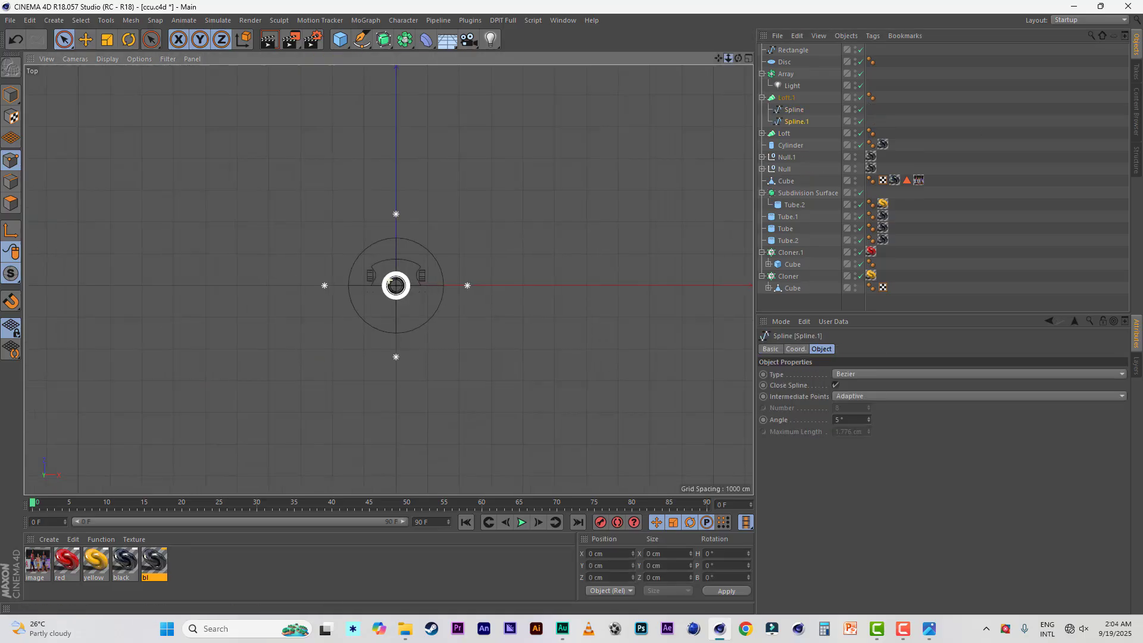
left_click(11, 95)
left_click_drag(728, 58, 752, 57)
left_click(763, 133)
left_click(796, 157)
Save the project, show the set full size in the Perspective view and collapse both Loft hierarchies
left_click(749, 58)
key("ctrl+s")
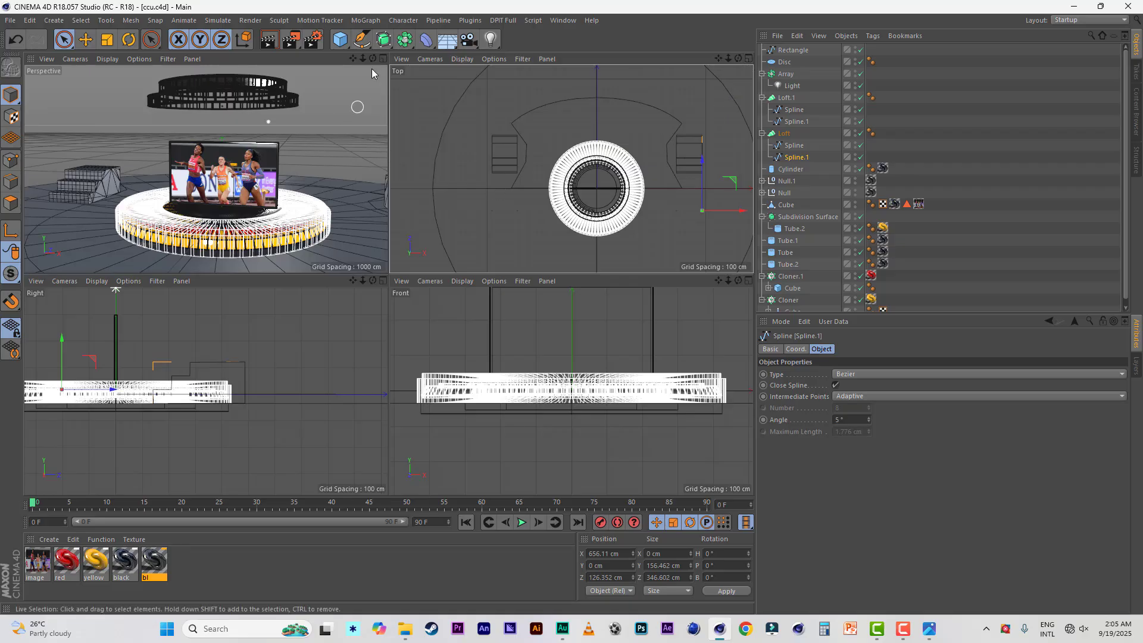
left_click(382, 59)
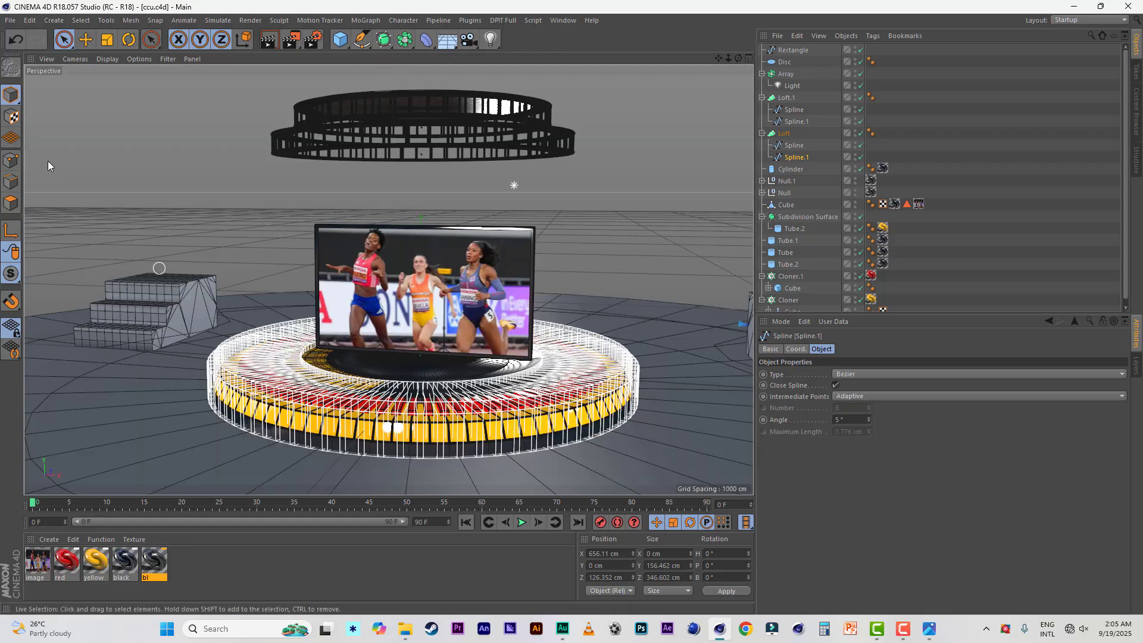
left_click(762, 97)
left_click(762, 110)
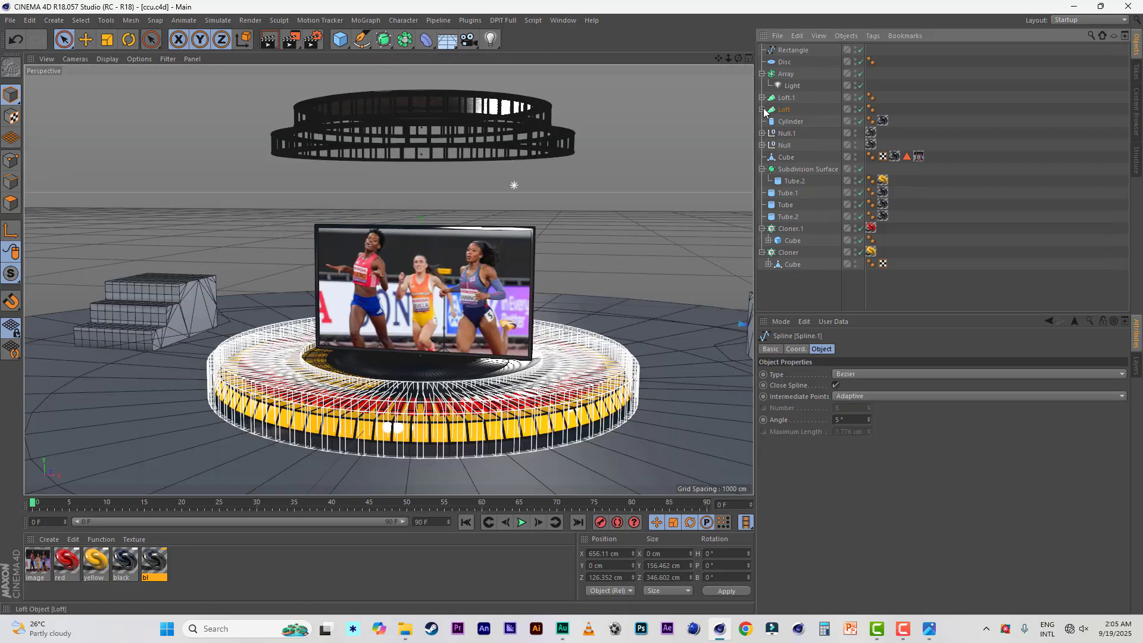
Duplicate the platform's Rectangle spline and disable the original as a backup
left_click(787, 51)
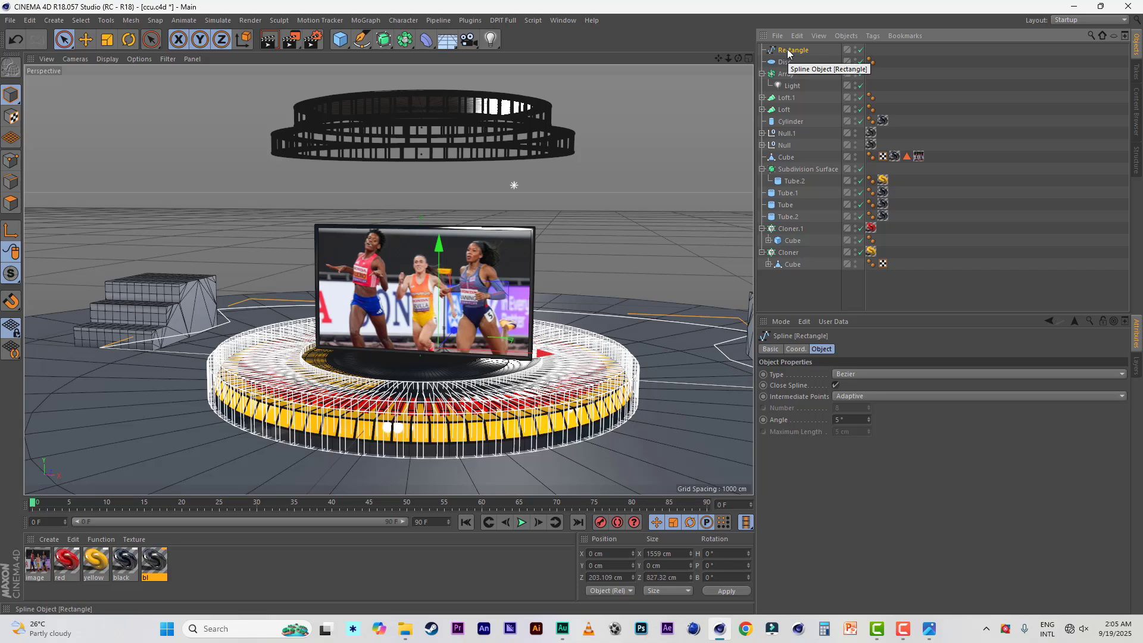
left_click_drag(787, 49, 789, 48, "ctrl")
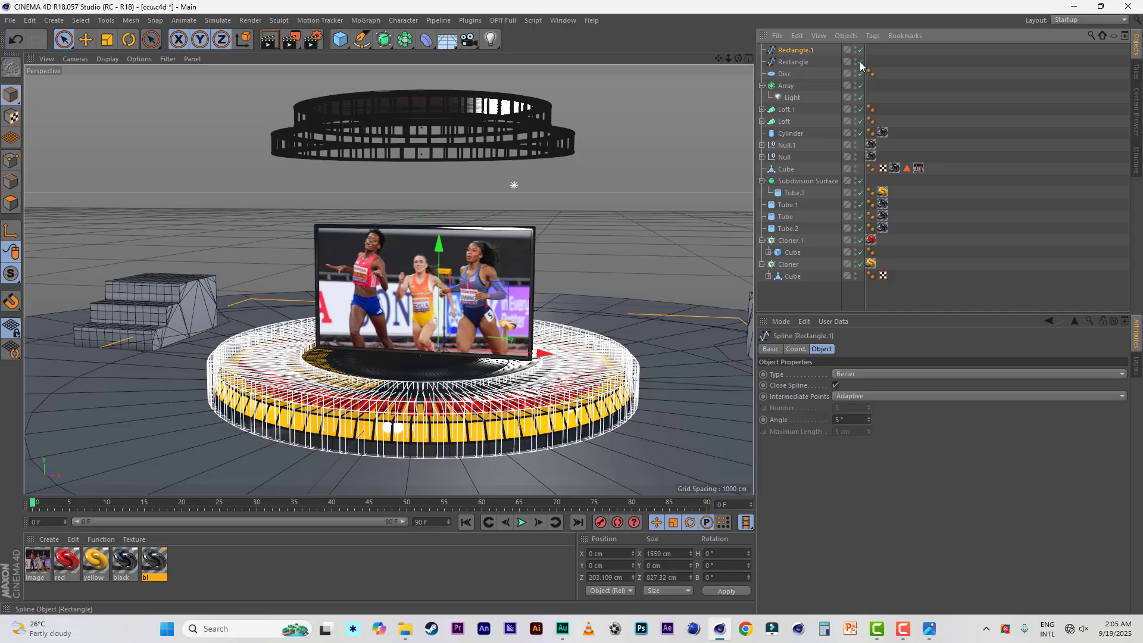
left_click(861, 62)
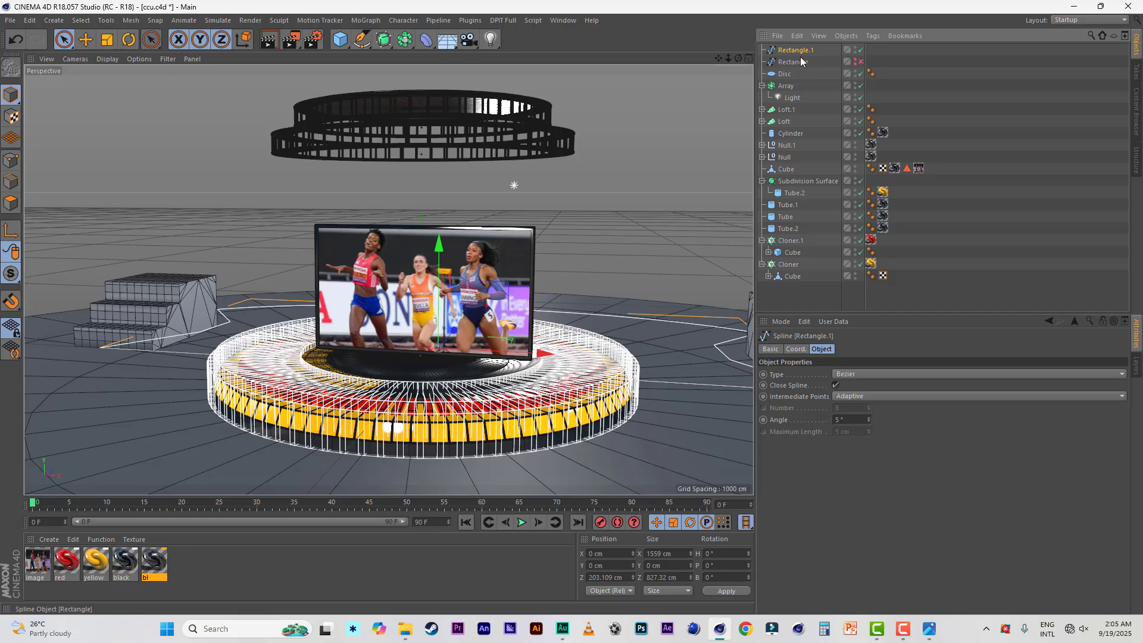
Add an Extrude object and nest the duplicated Rectangle spline inside it
left_click(386, 44)
left_click(563, 57)
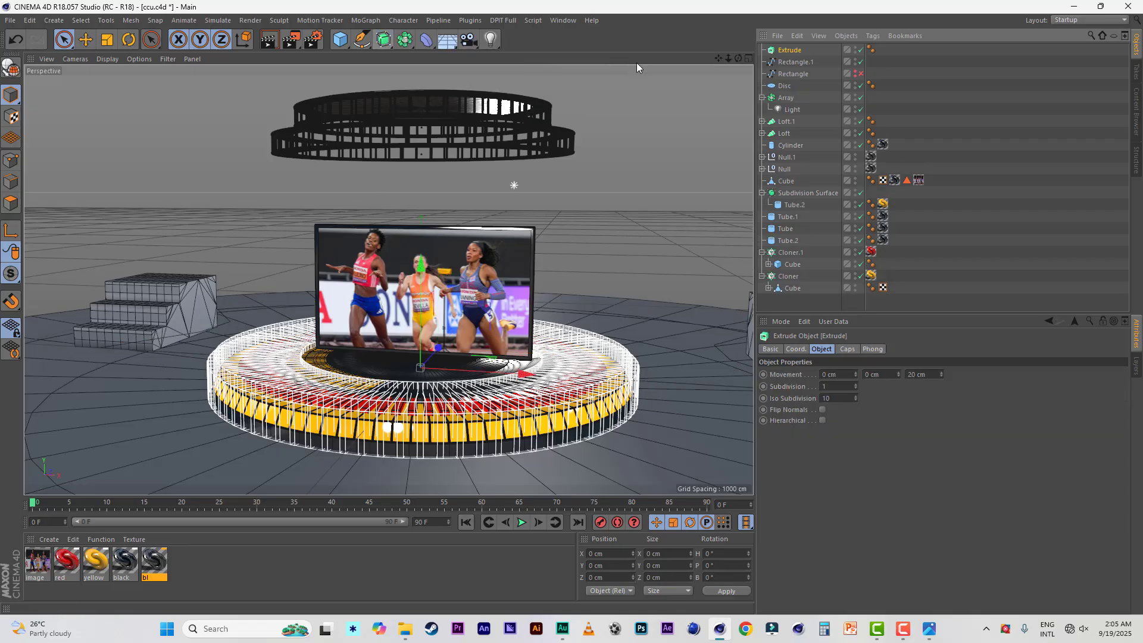
left_click_drag(792, 52, 789, 52)
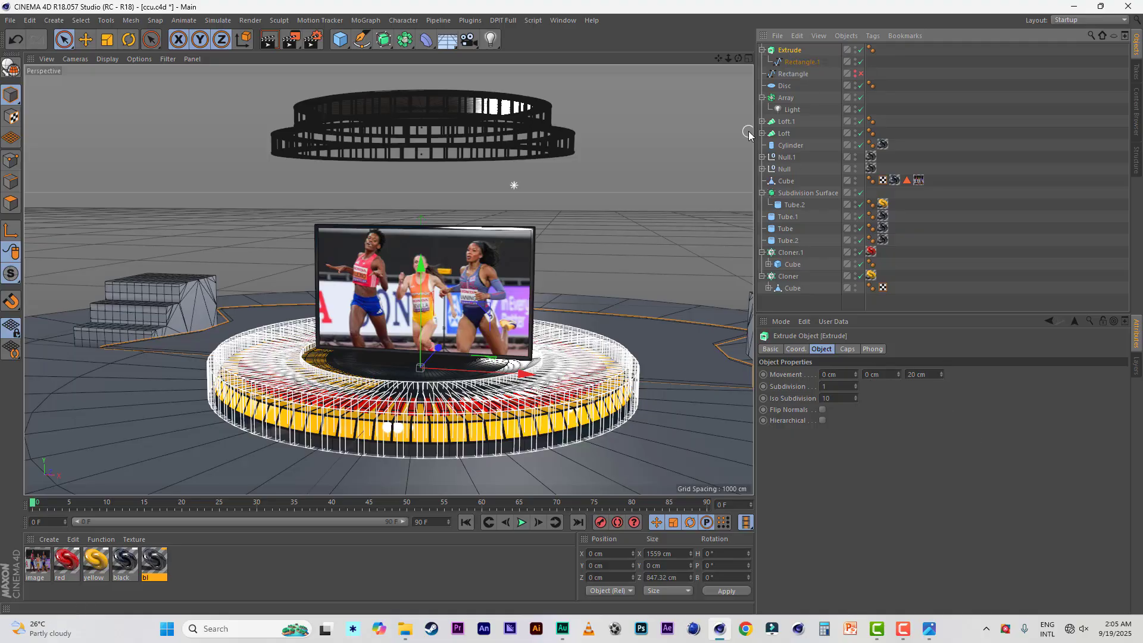
Set the Extrude movement to 0 cm along Z and 50 cm along Y
left_click(935, 376)
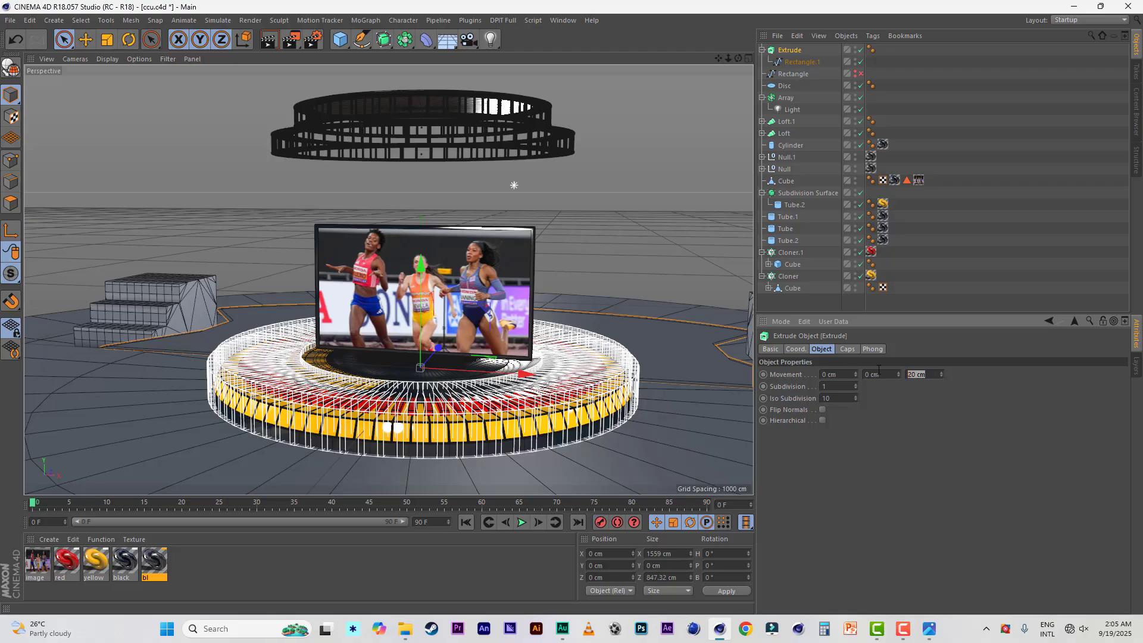
type("0")
key("Return")
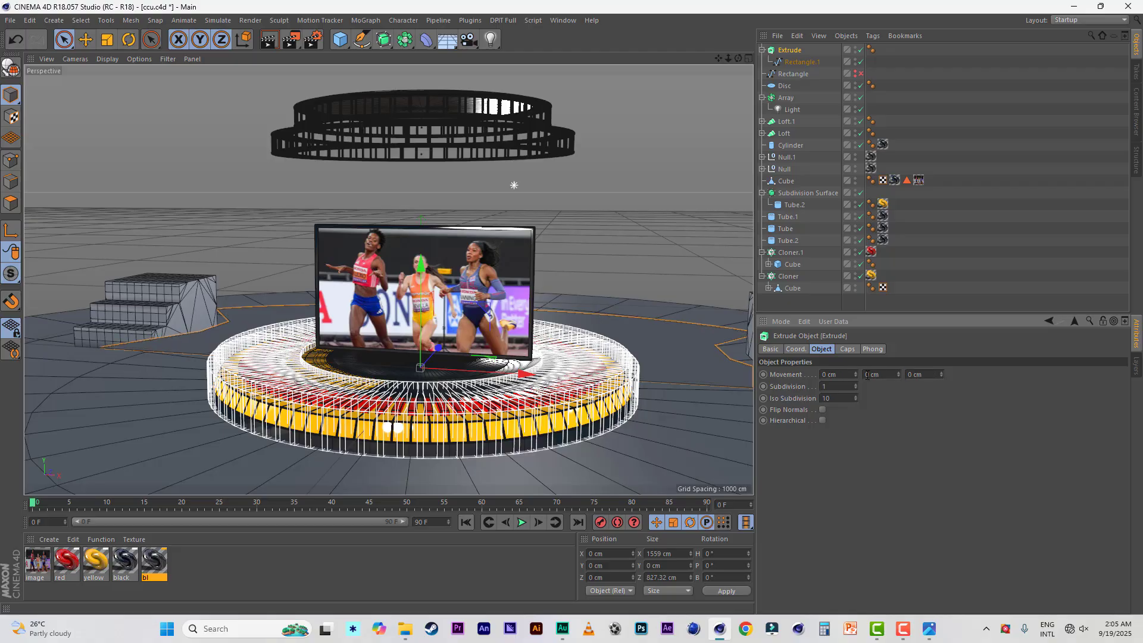
key("shift+Tab")
type("20")
key("Return")
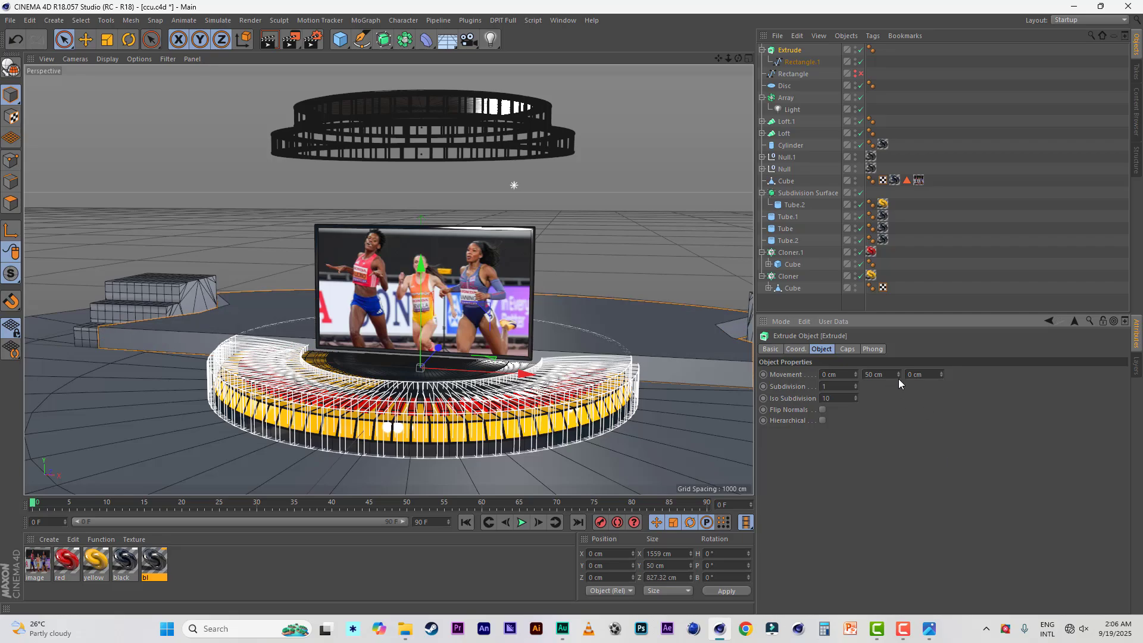
mouse_move(929, 628)
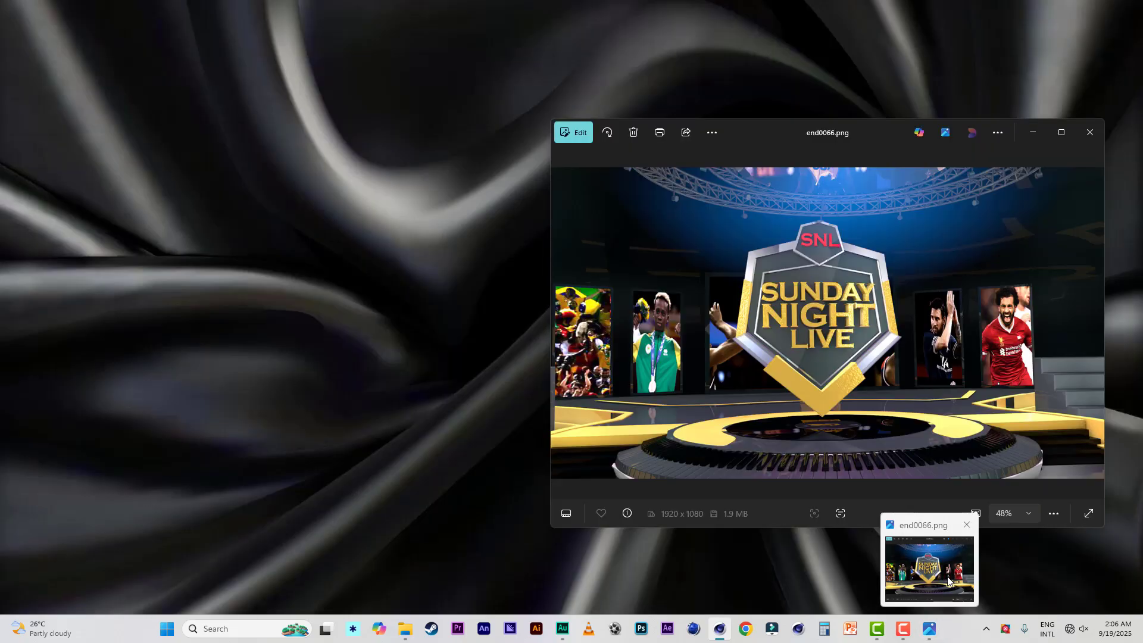
scroll(415, 272, "up", 2)
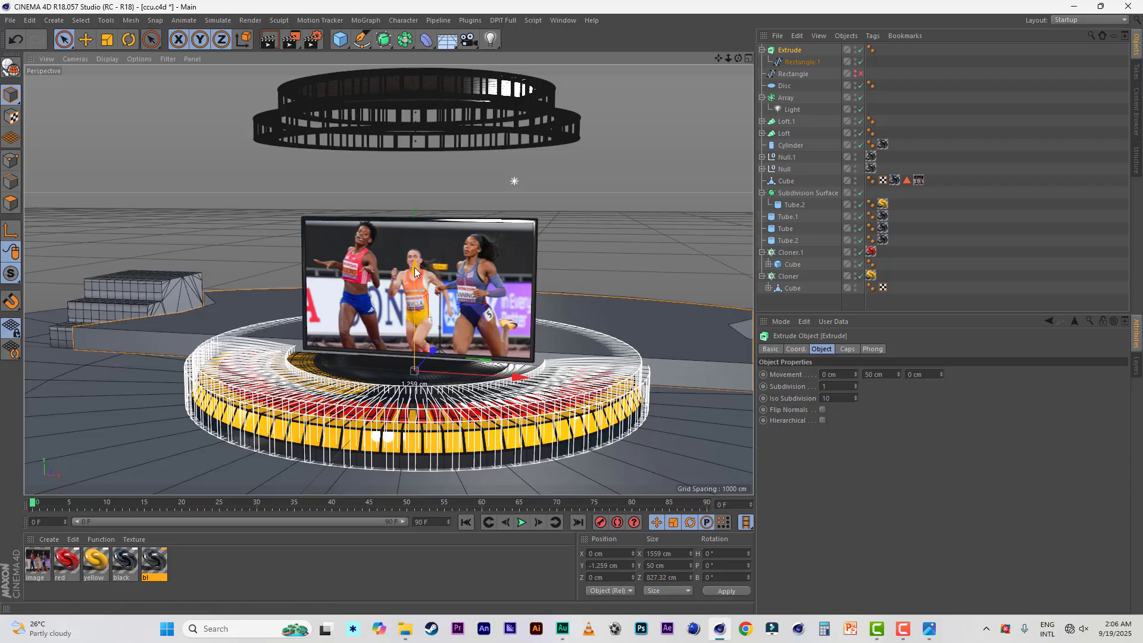
left_click_drag(415, 267, 419, 274)
left_click(29, 20)
left_click(37, 37)
Lower the extruded platform to Y about -38 cm with its Y movement at 60 cm, and save the project
scroll(179, 283, "up", 4)
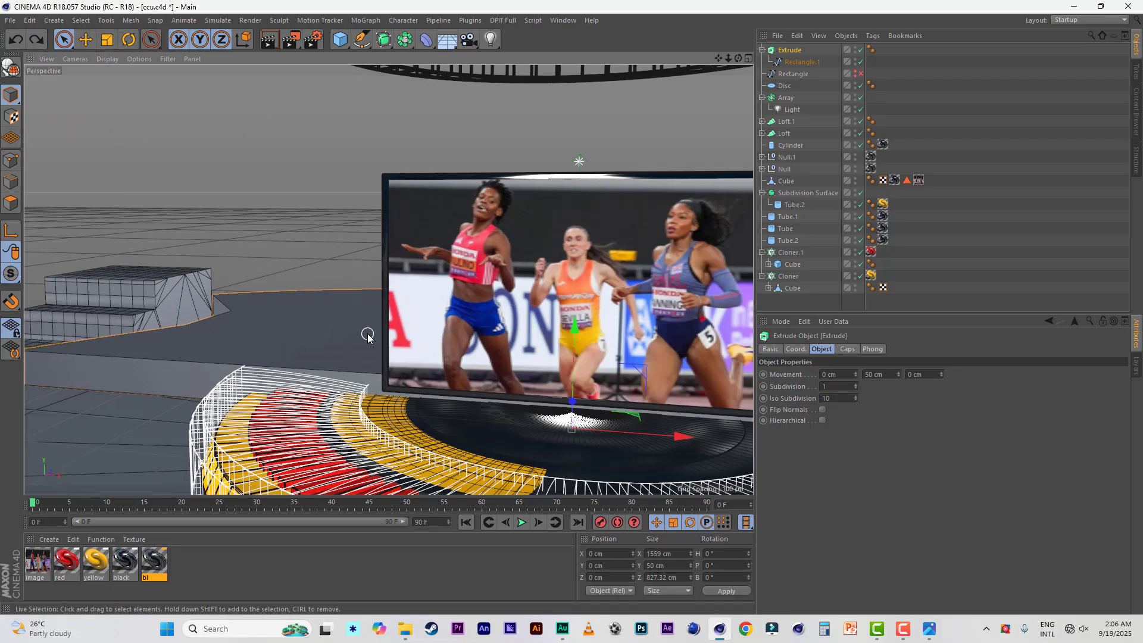
scroll(368, 337, "down", 4)
left_click_drag(514, 333, 517, 333)
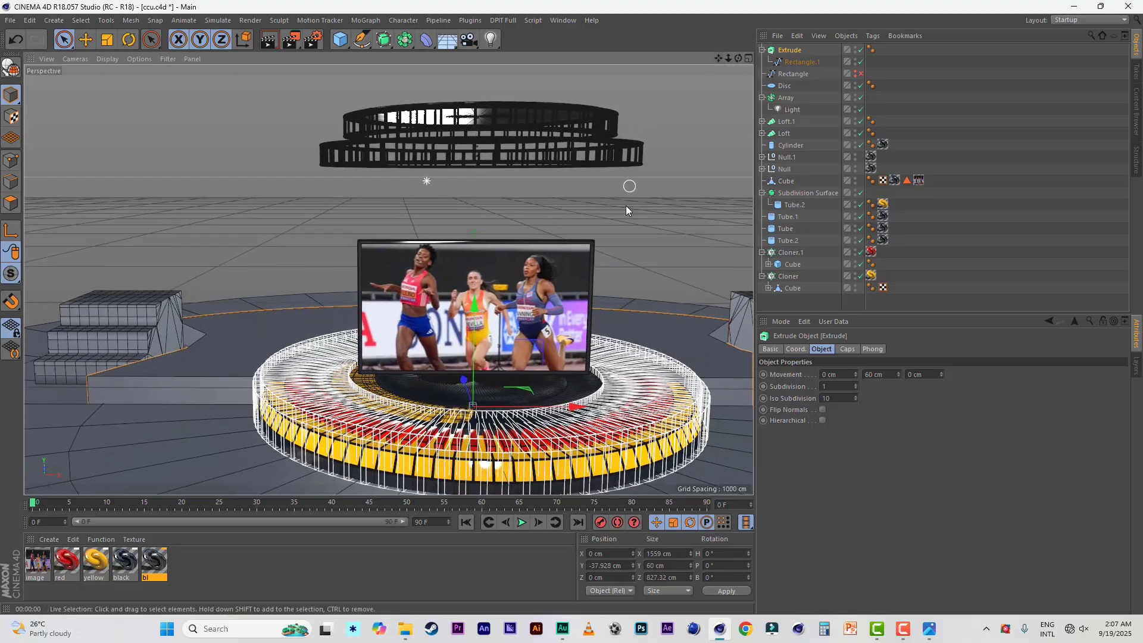
left_click_drag(627, 206, 513, 187, "alt")
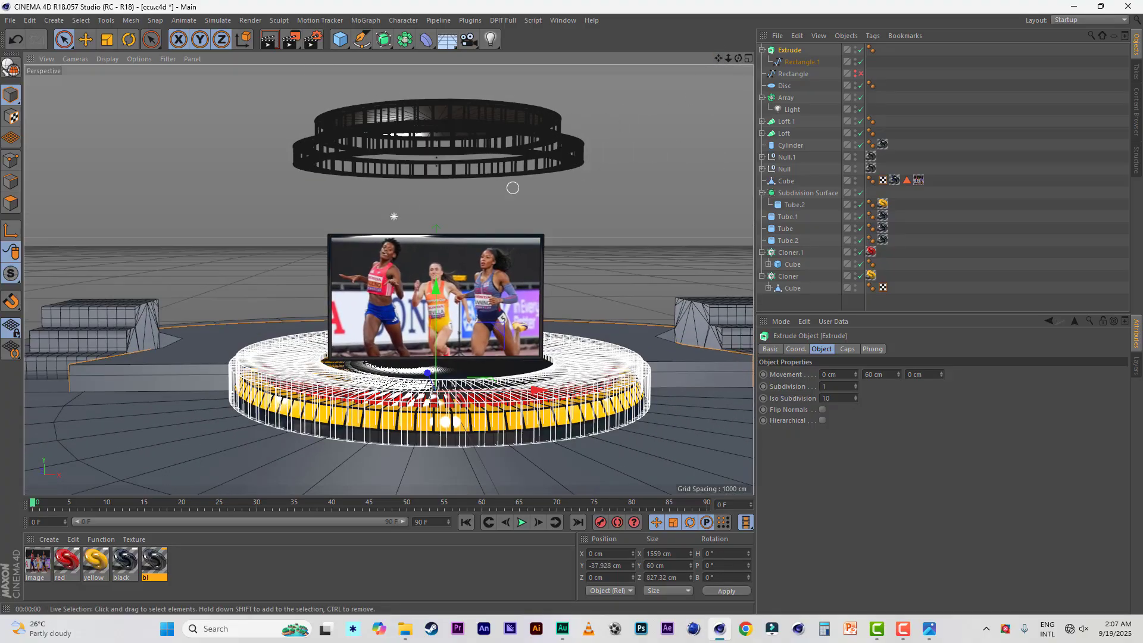
left_click(10, 20)
left_click(22, 116)
left_click_drag(529, 340, 528, 368, "alt")
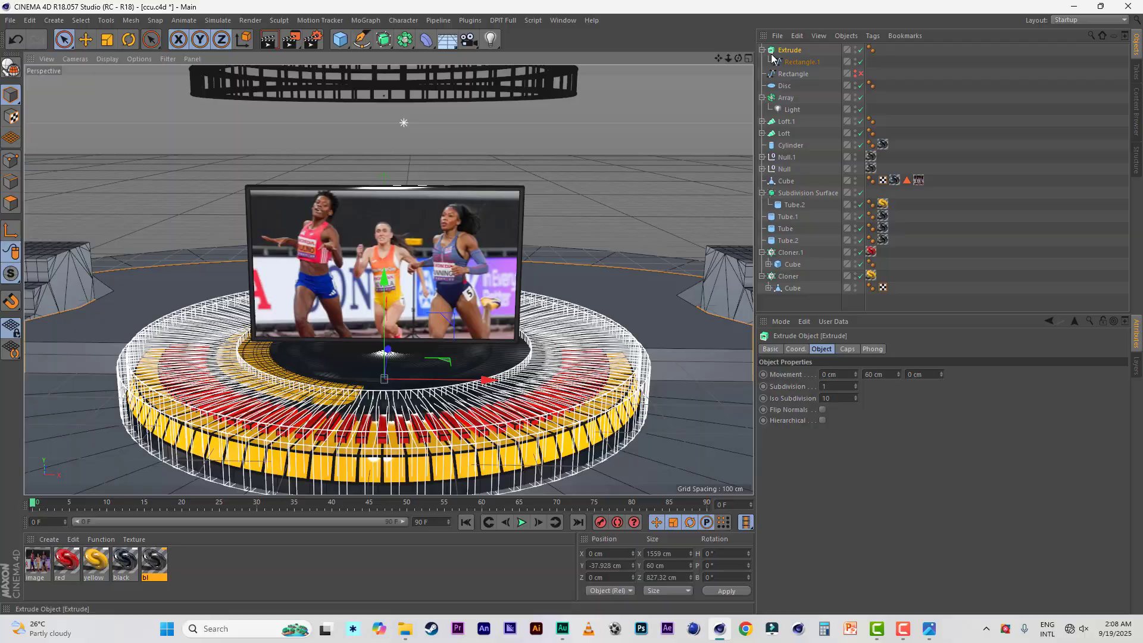
Collapse the Extrude hierarchy, duplicate the disabled Rectangle spline and enable the copy
left_click(763, 50)
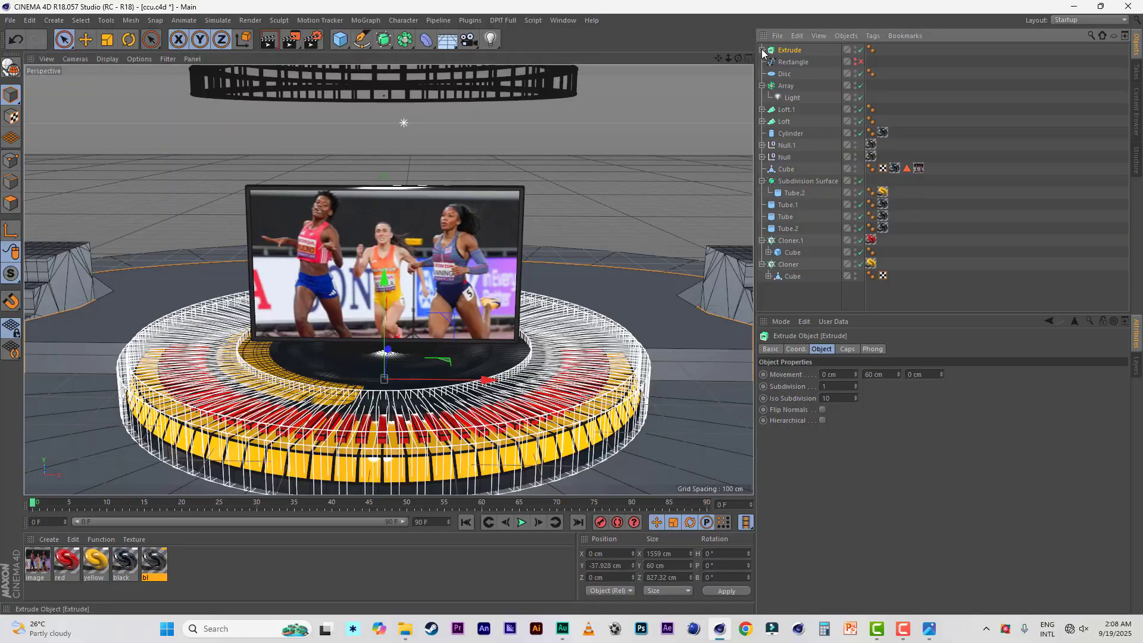
left_click(792, 62)
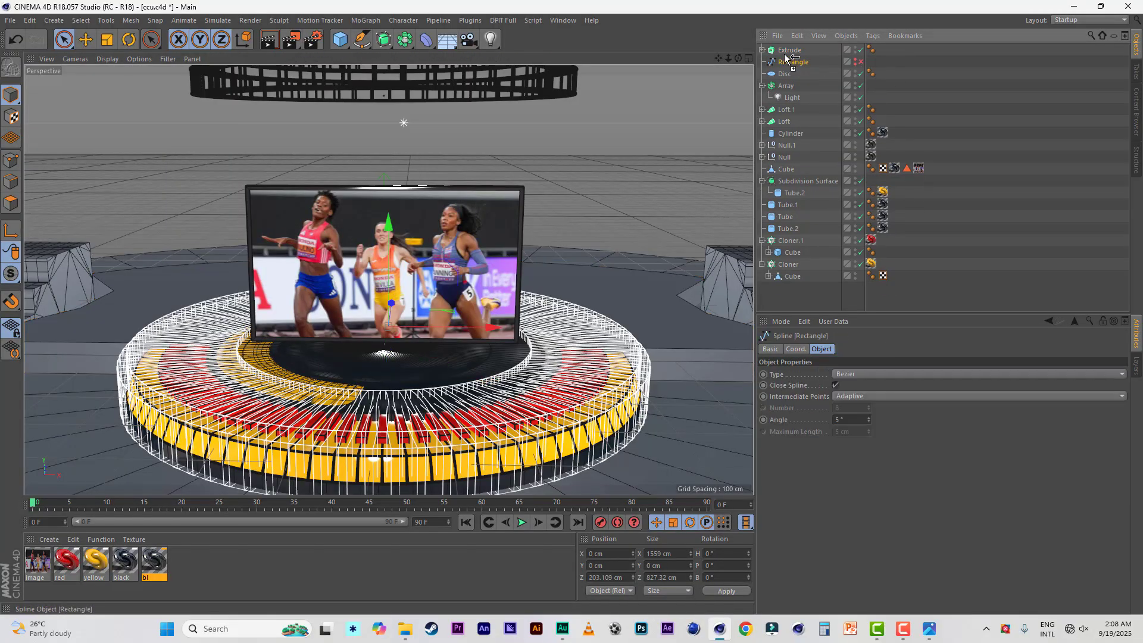
left_click_drag(786, 57, 786, 57, "ctrl")
left_click(859, 62)
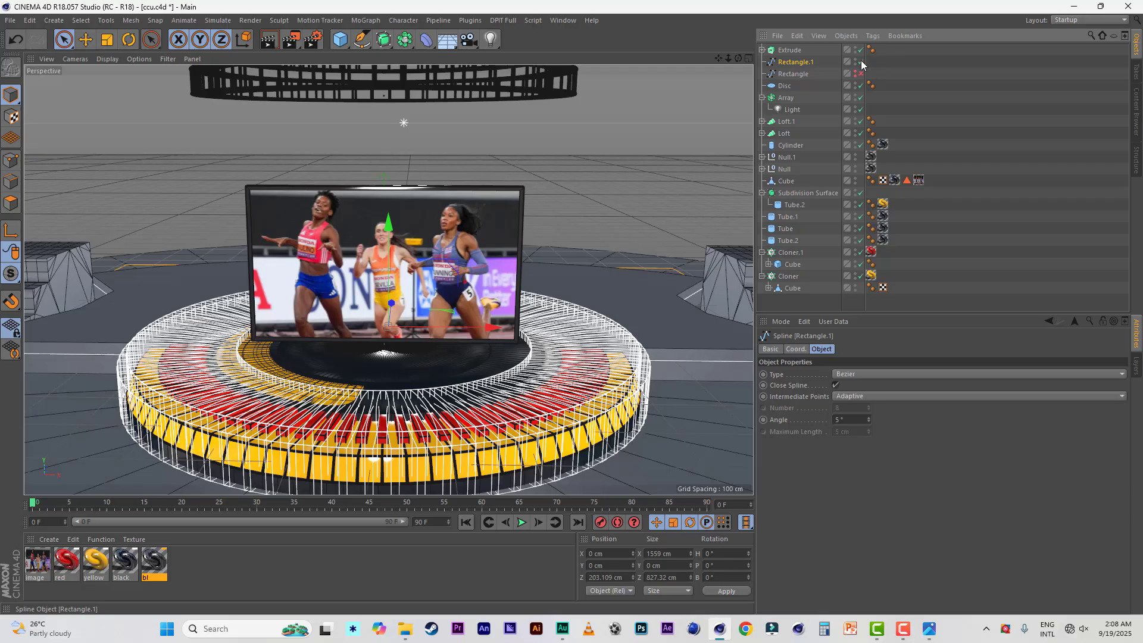
Create a Sweep object with a new rectangle as its profile and the duplicated platform spline as its path
left_click(386, 43)
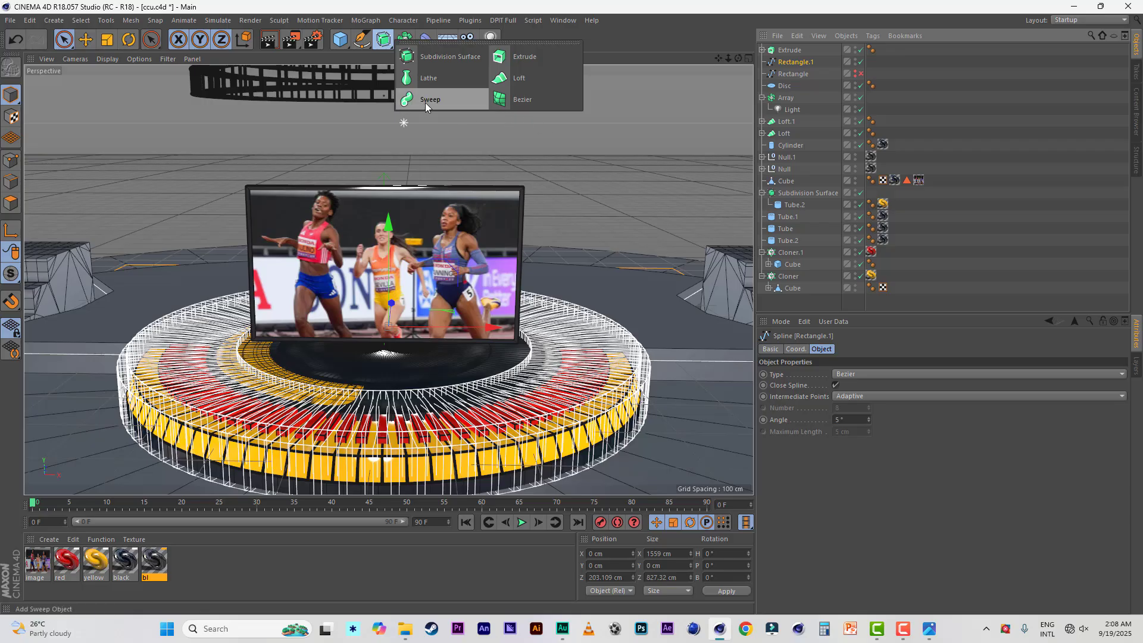
left_click(425, 101)
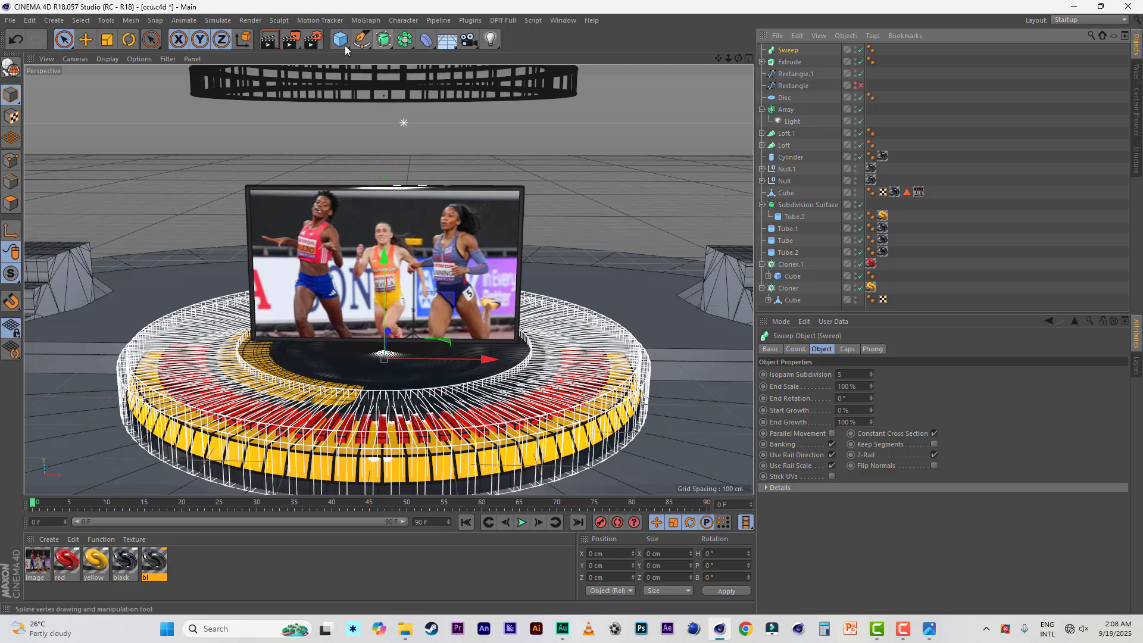
left_click(366, 53)
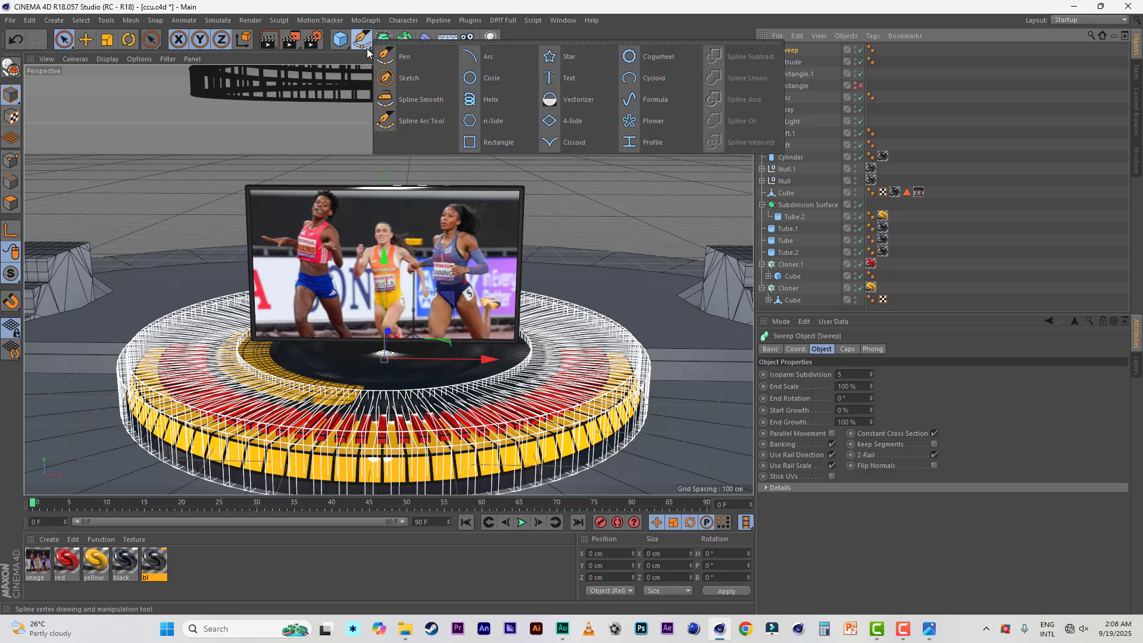
left_click(497, 146)
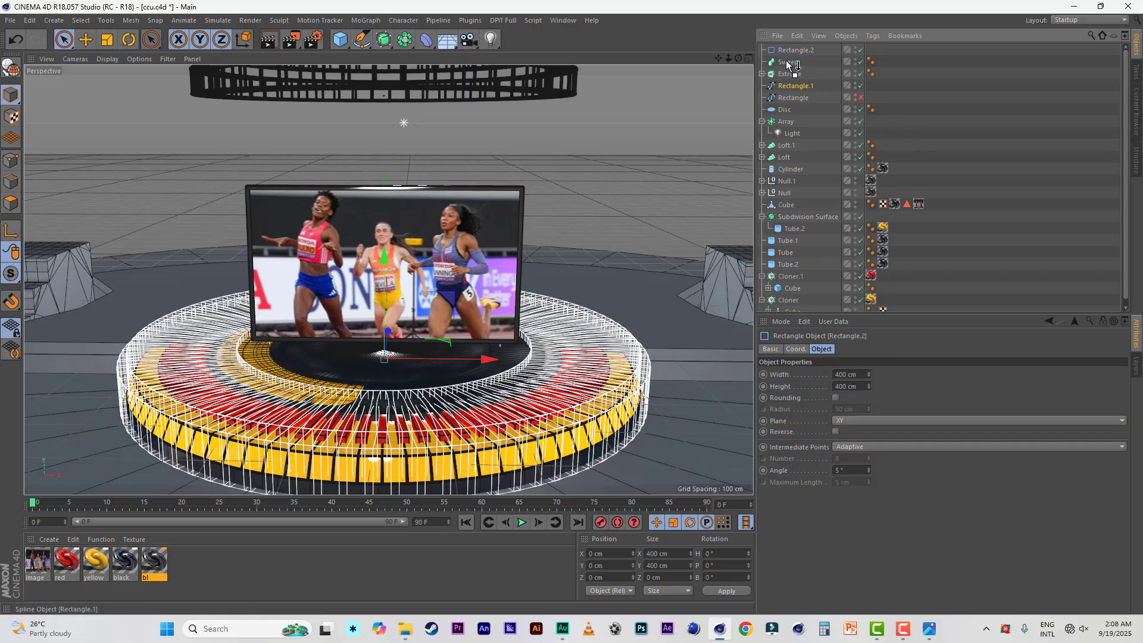
left_click_drag(789, 64, 789, 65)
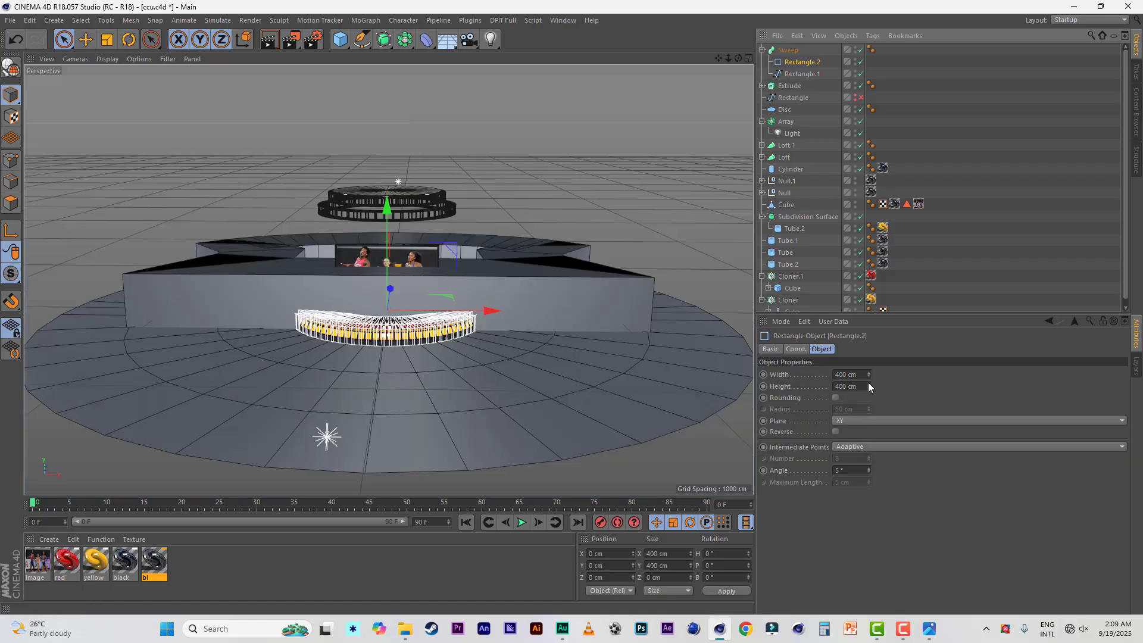
Set the sweep's profile rectangle to 50 cm width and 50 cm height
left_click(861, 375)
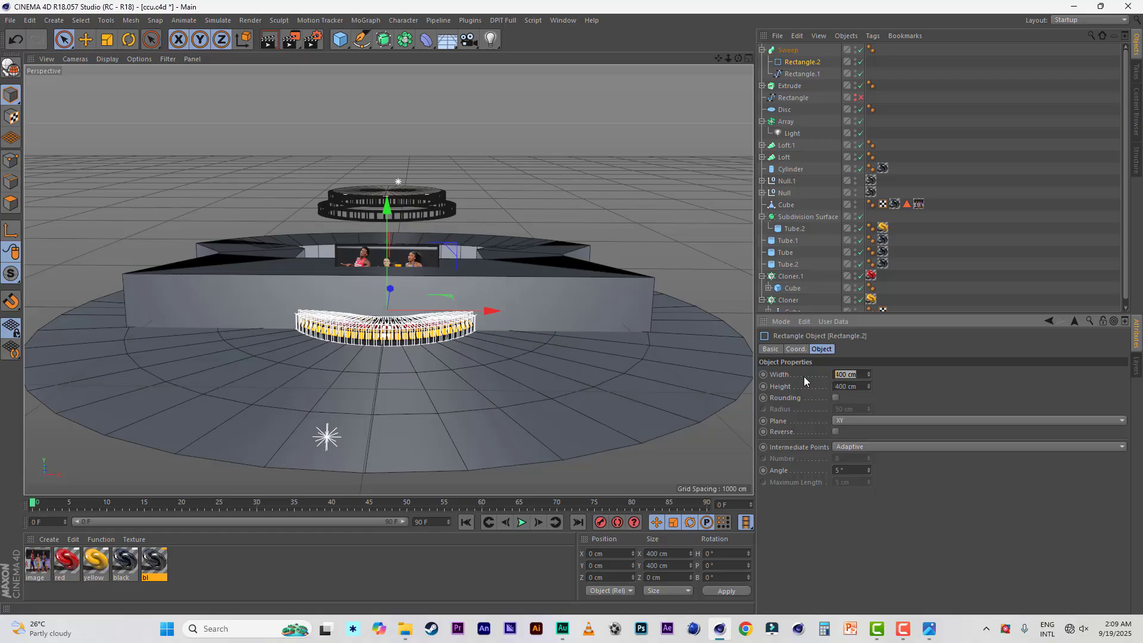
type("50")
key("Tab")
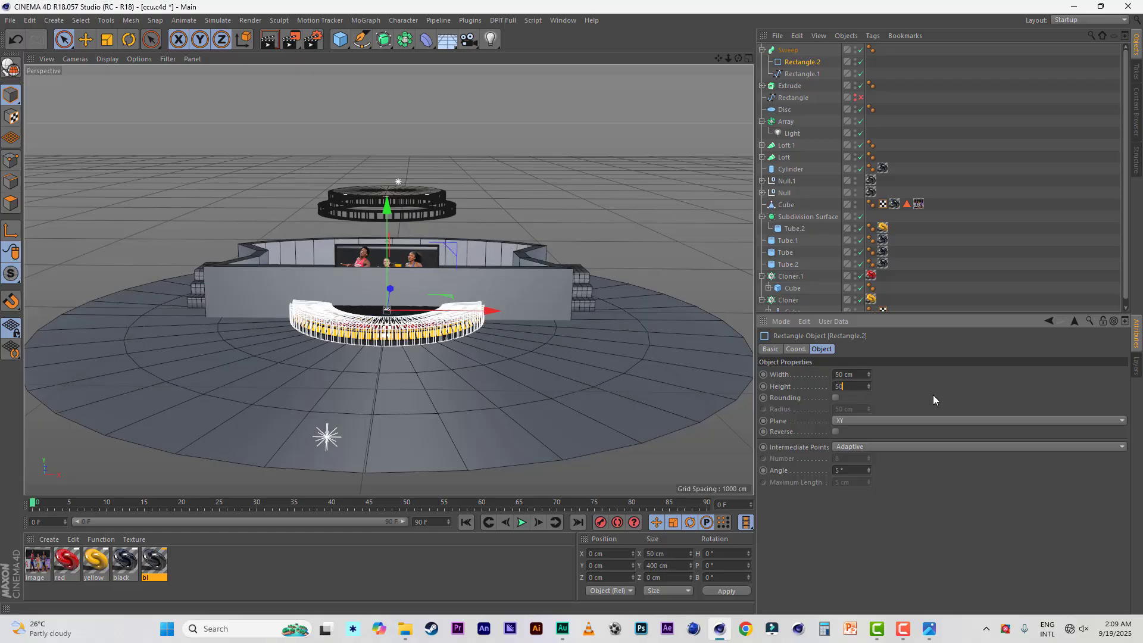
key("Return")
Lower the swept platform border to Y about -10.5 cm and apply the yellow material to it
scroll(467, 349, "up", 3)
left_click(787, 50)
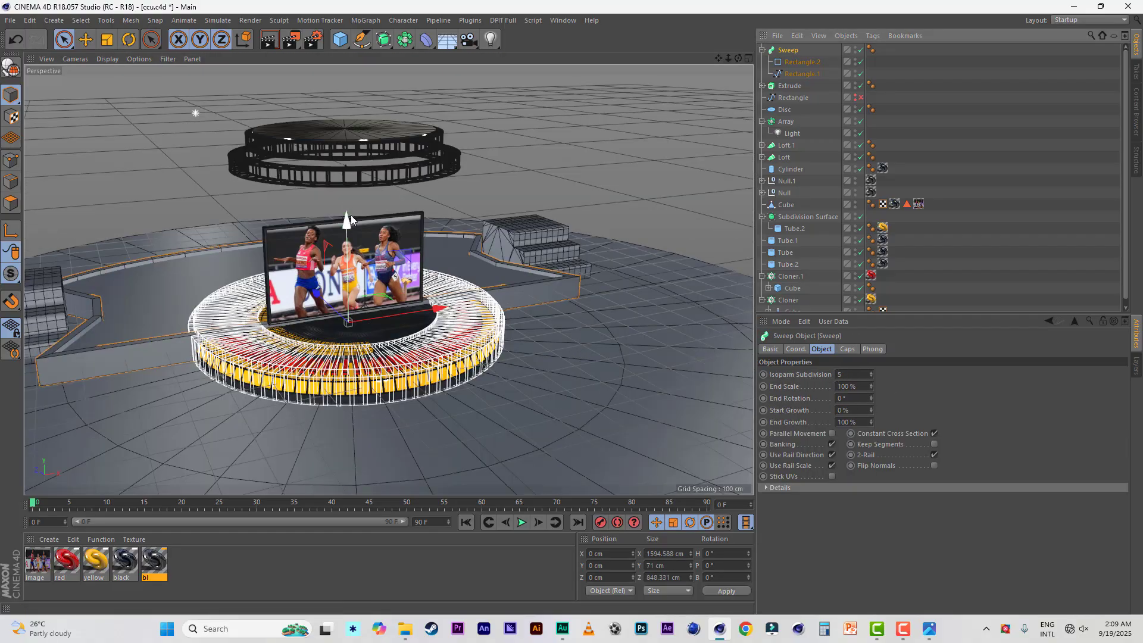
left_click_drag(345, 225, 344, 228)
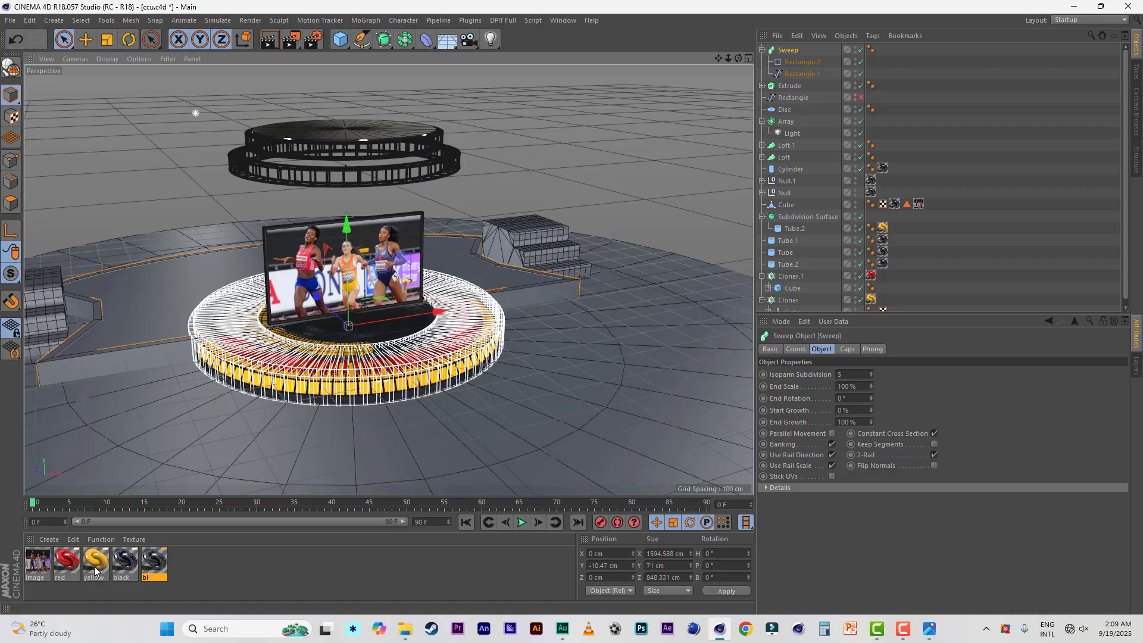
left_click_drag(782, 61, 786, 51)
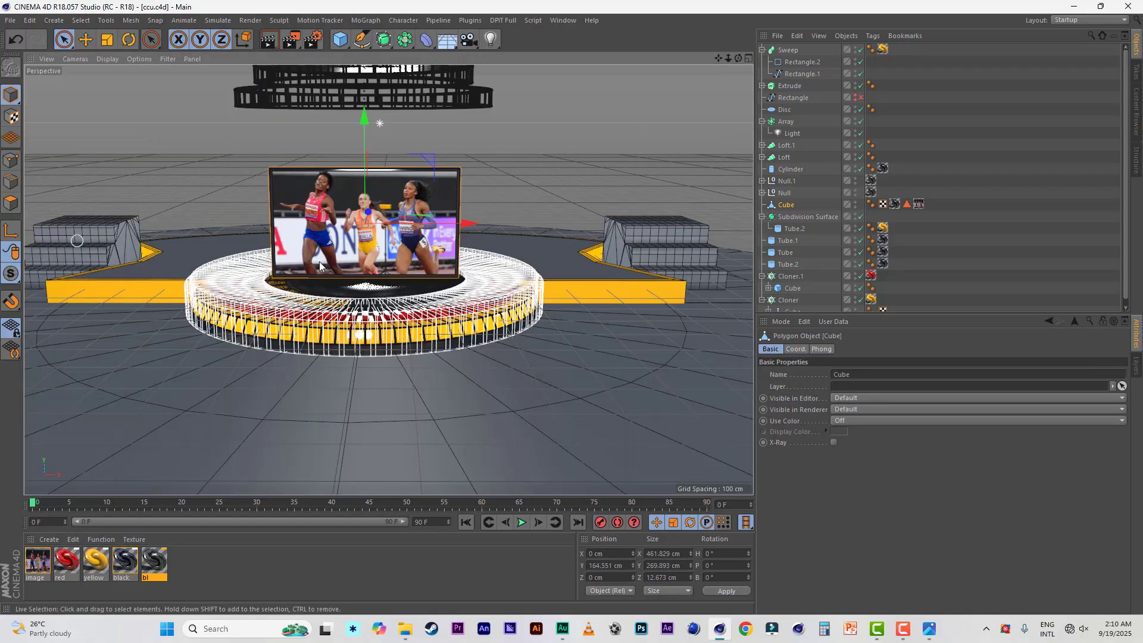
Duplicate both lofted stair blocks in the Top view and move the copies along Z to about -821 cm
left_click(930, 634)
left_click(931, 634)
left_click(749, 58)
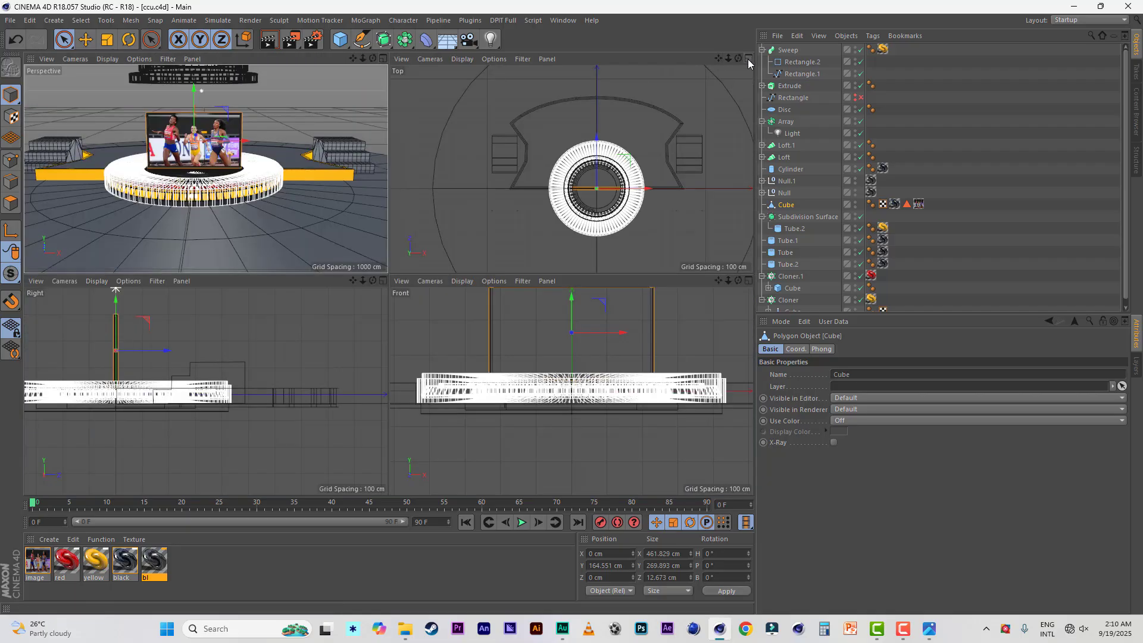
left_click(748, 59)
left_click(762, 50)
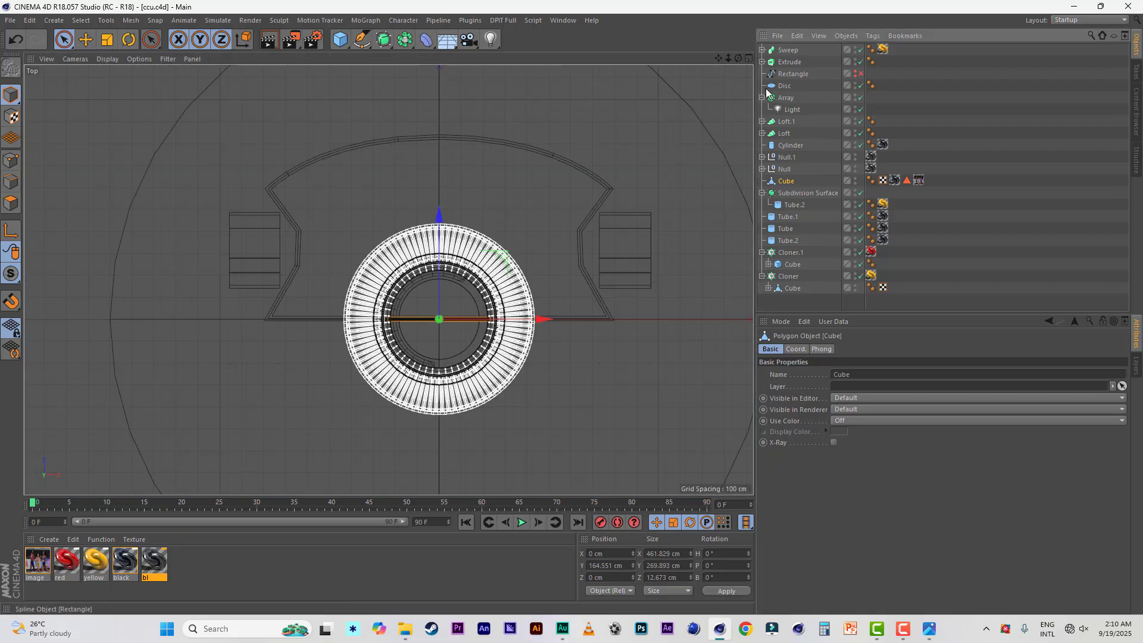
left_click(785, 121)
left_click(785, 134, "shift")
left_click_drag(782, 117, 782, 116, "ctrl")
left_click_drag(329, 291, 347, 400)
middle_click_drag(398, 348, 384, 246, "alt")
Delete the duplicated stair block on the positive X side of the stage
left_click(790, 135)
left_click(790, 124)
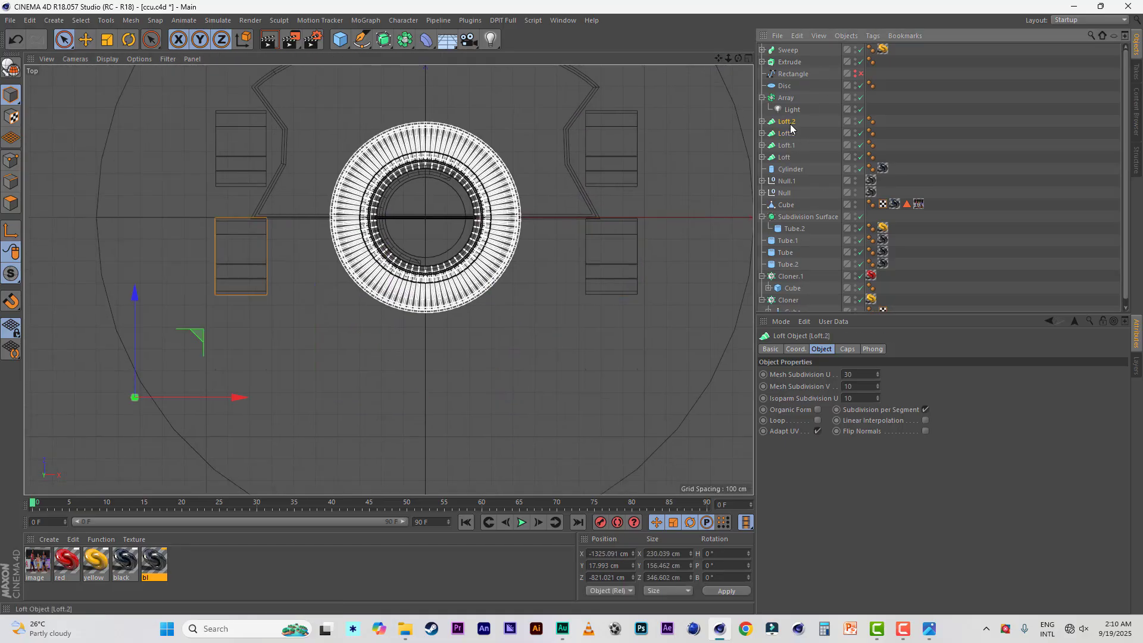
left_click(786, 134)
key("Delete")
Widen Loft.2 to about 284 cm by moving its Spline along X, and shift the block to X about -1111 cm
left_click(785, 122)
left_click(267, 274)
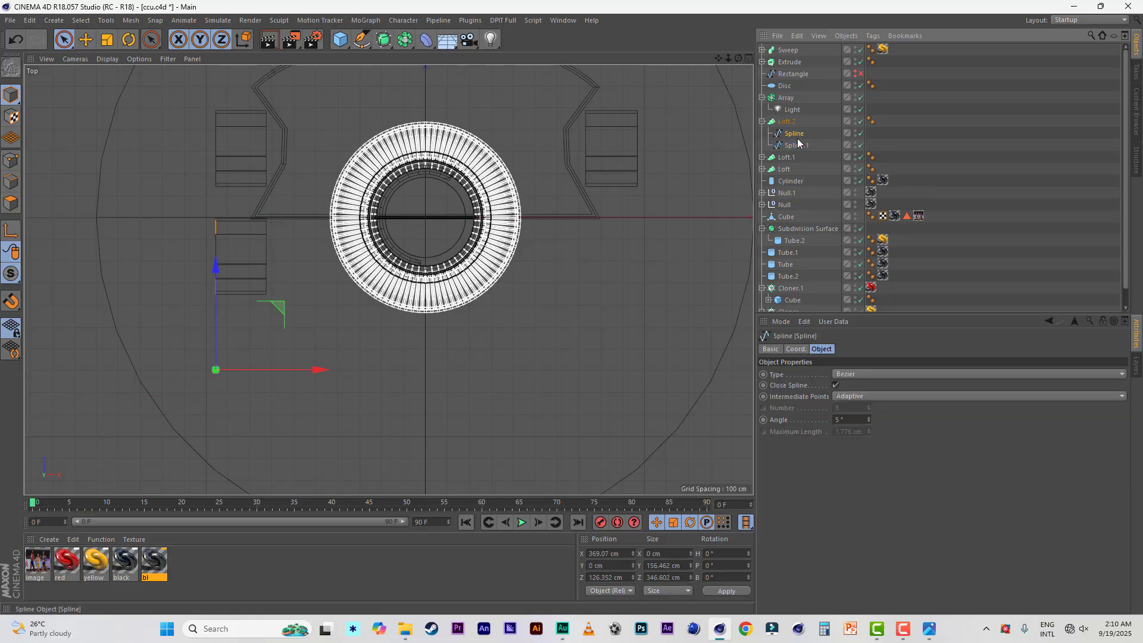
left_click_drag(372, 370, 383, 374)
left_click(787, 121)
left_click_drag(233, 398, 280, 401)
Apply the black material to Loft.2 and show the Perspective view full size
left_click(749, 58)
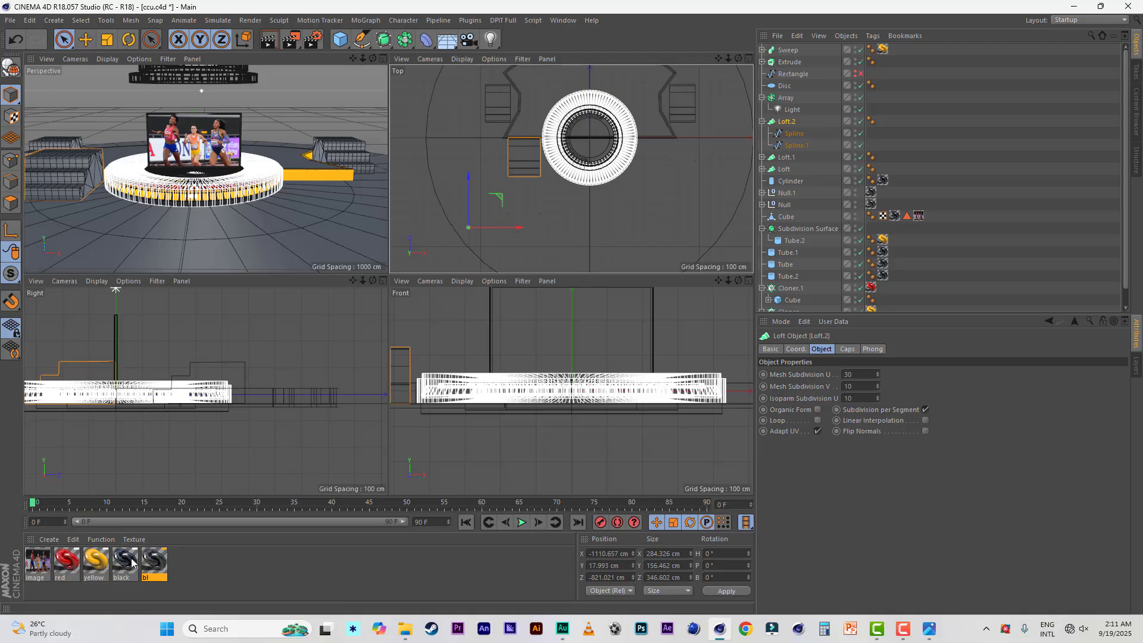
left_click_drag(125, 561, 792, 122)
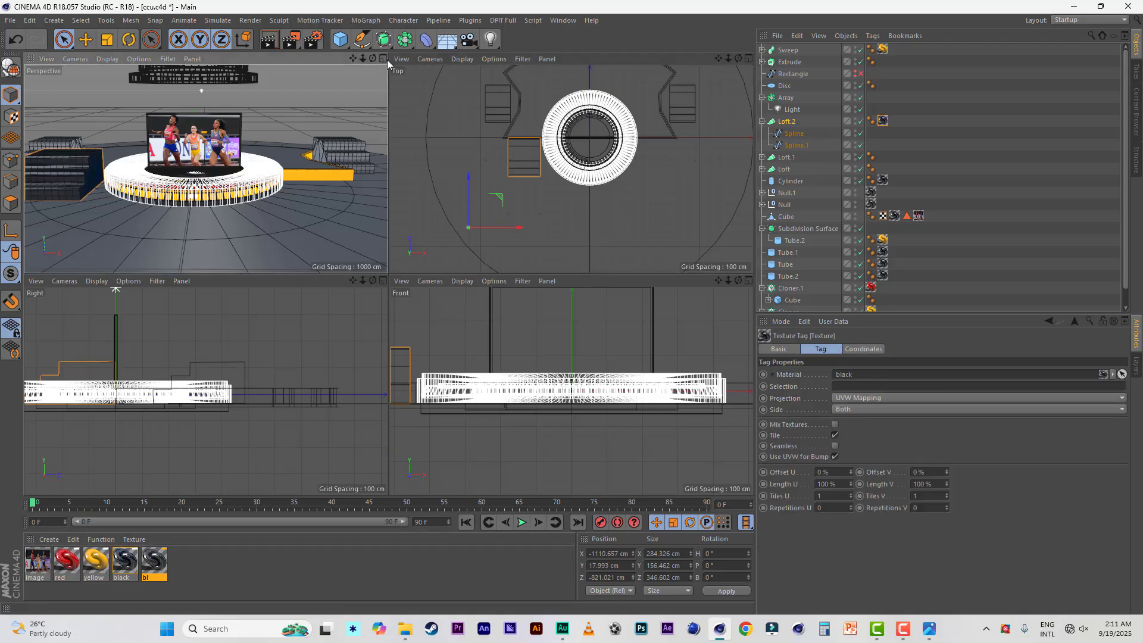
left_click(382, 58)
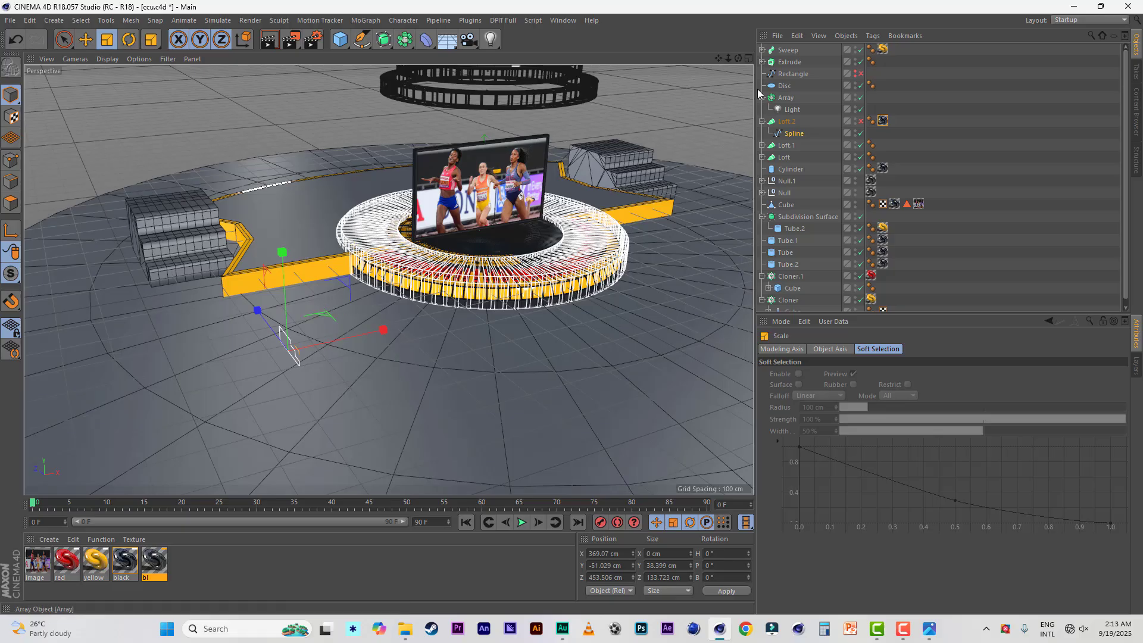
Duplicate the Spline inside Loft.2, move the copy along X to about 649 cm, and re-enable the loft
left_click(792, 135)
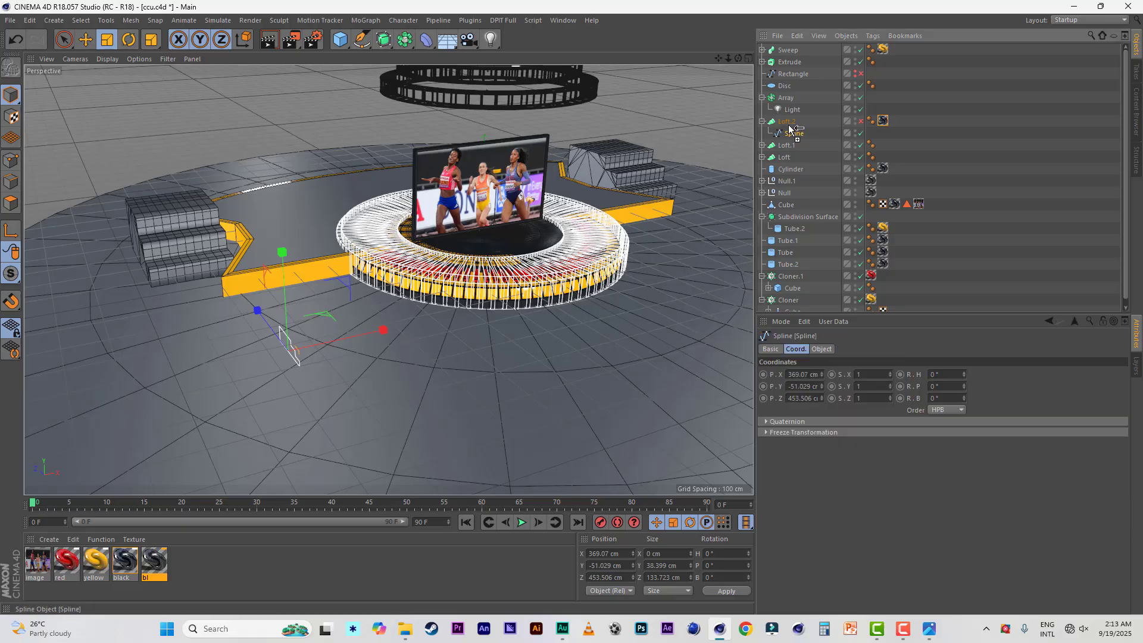
left_click_drag(789, 127, 790, 129, "ctrl")
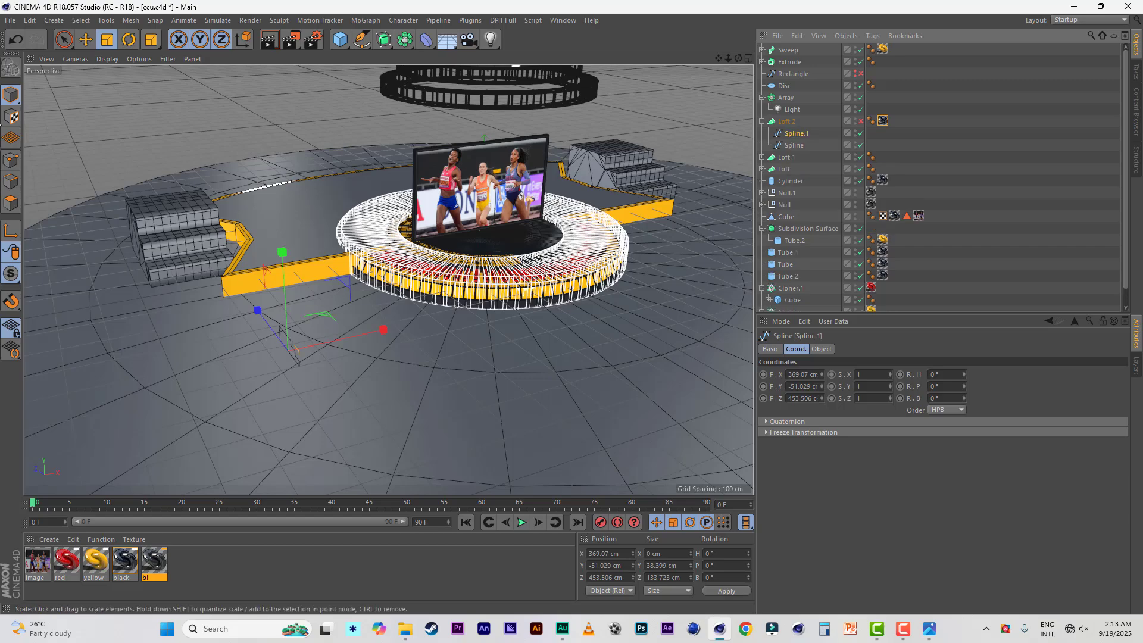
left_click(64, 40)
left_click_drag(381, 329, 495, 313)
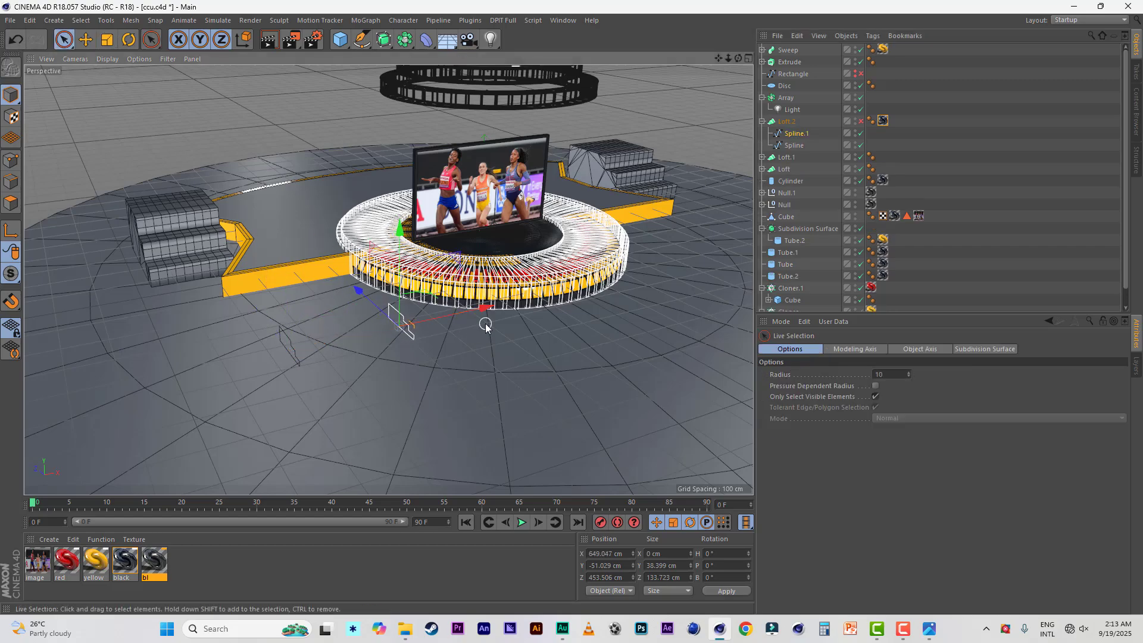
left_click(861, 121)
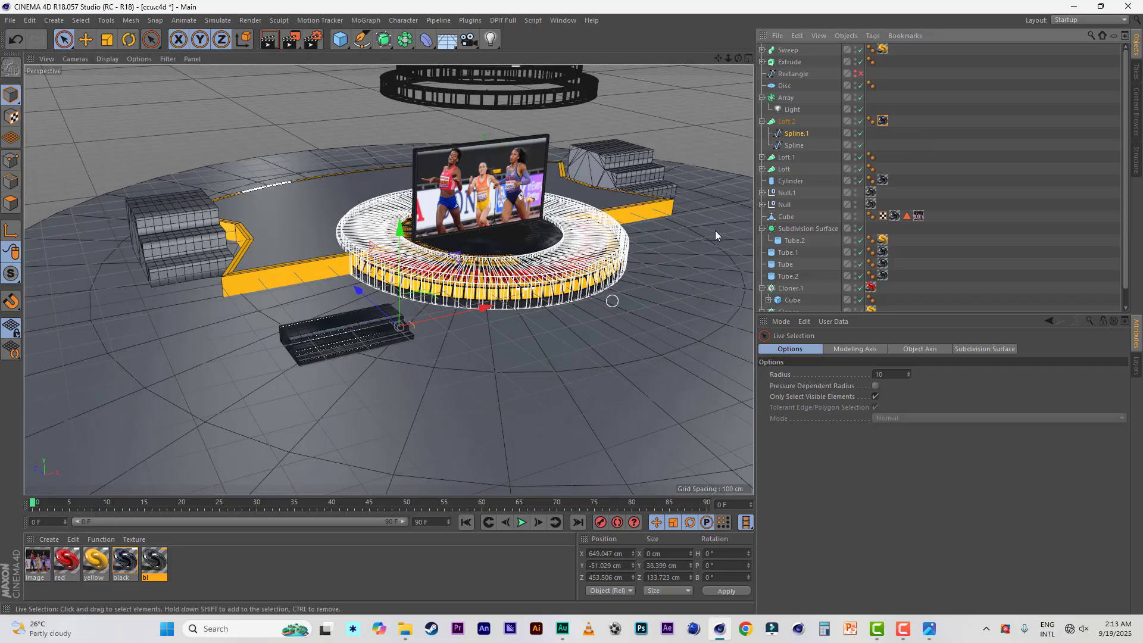
Move Loft.2 against the front edge of the notched platform, at X about -647 cm and Z about -167 cm
left_click(787, 123)
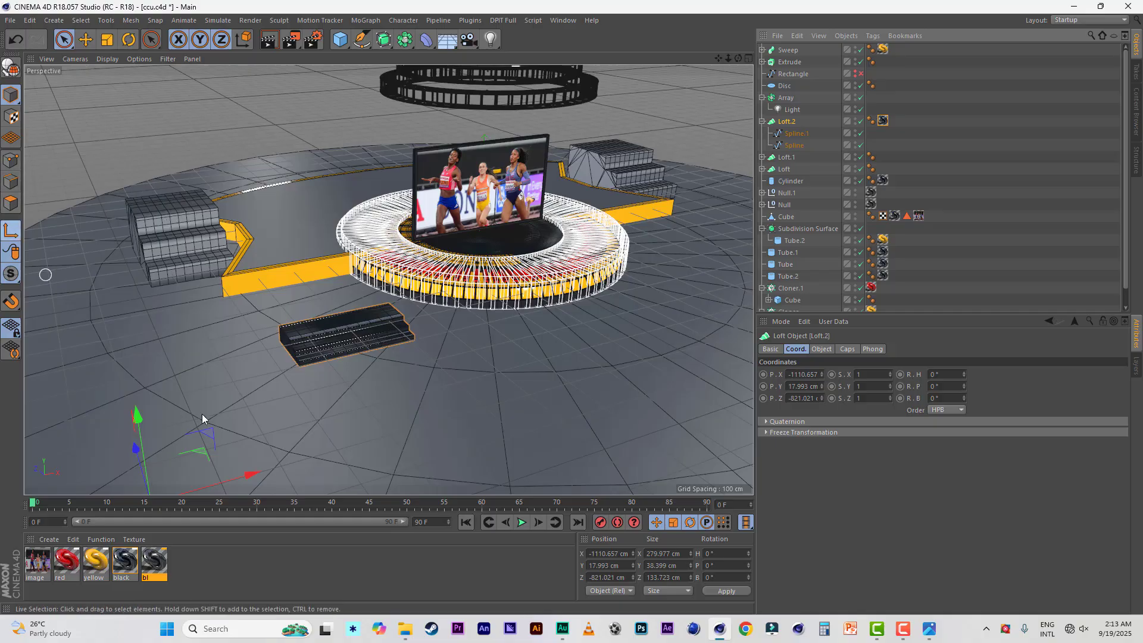
left_click_drag(256, 476, 524, 456)
left_click_drag(380, 379, 295, 315)
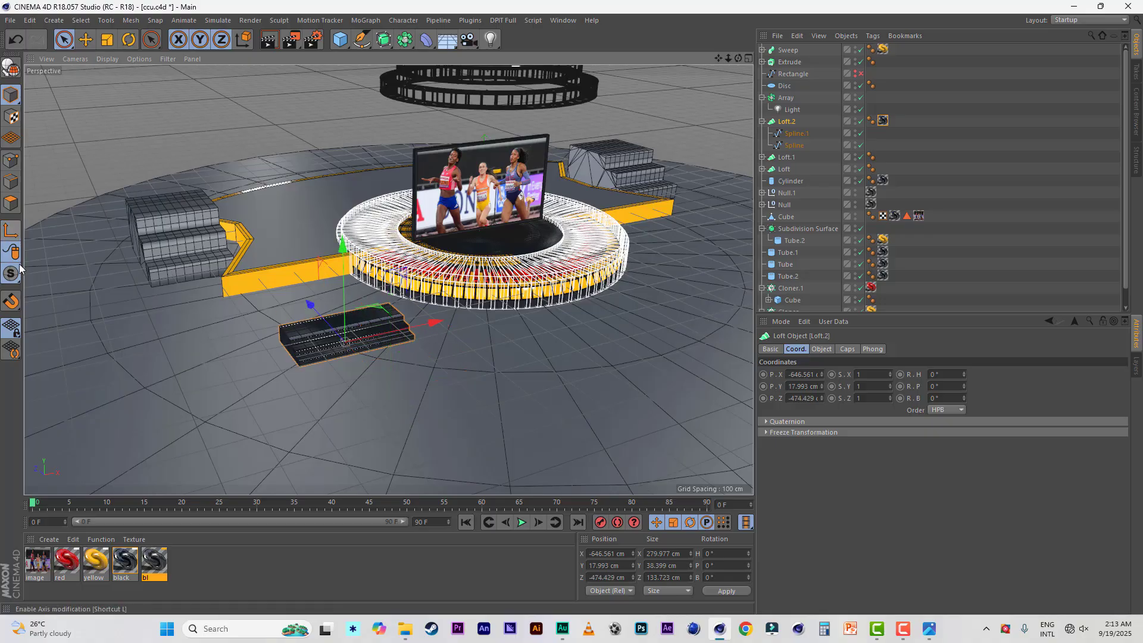
left_click_drag(347, 373, 465, 385, "alt")
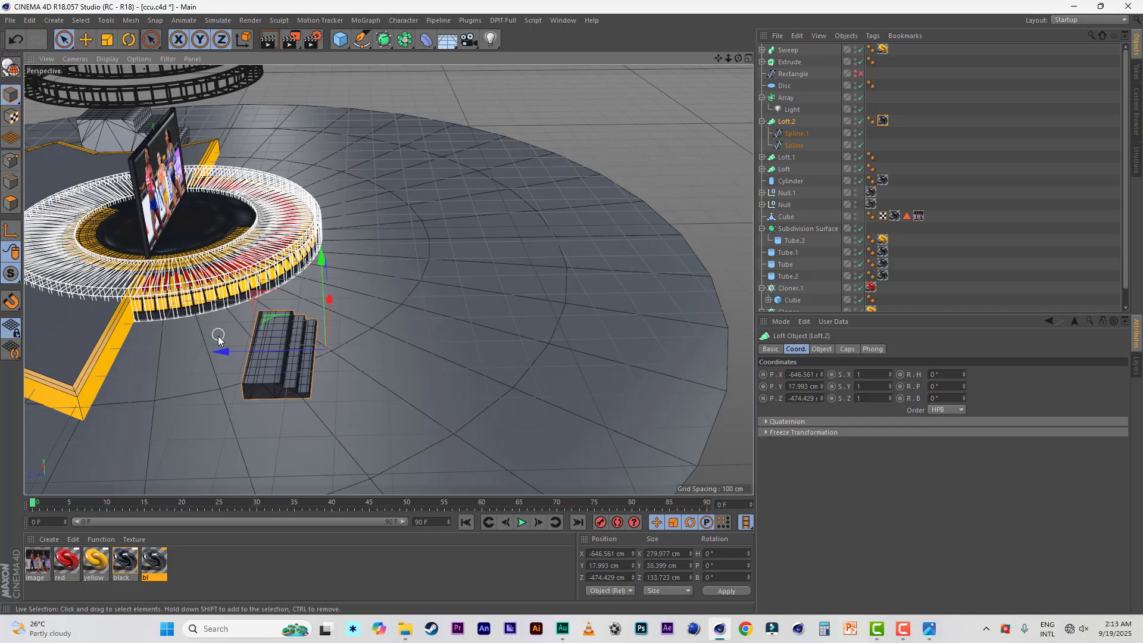
left_click_drag(224, 348, 93, 355)
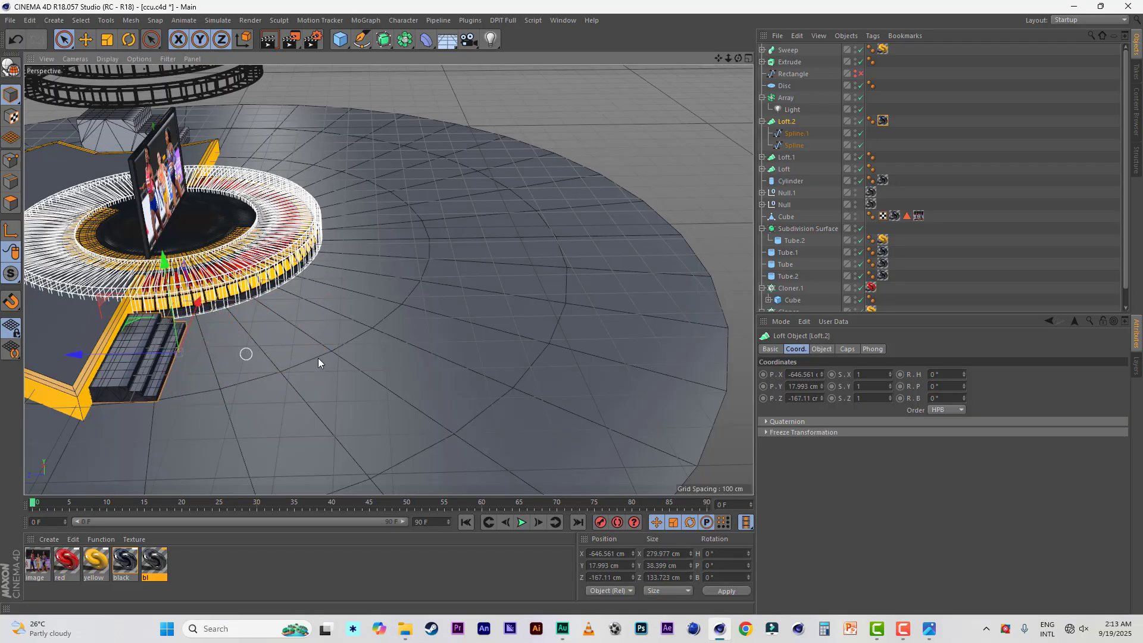
Widen Loft.2 to about 394 cm by moving Spline.1 to X about 255 cm and Spline to X about -139 cm
left_click_drag(318, 362, 205, 359, "alt")
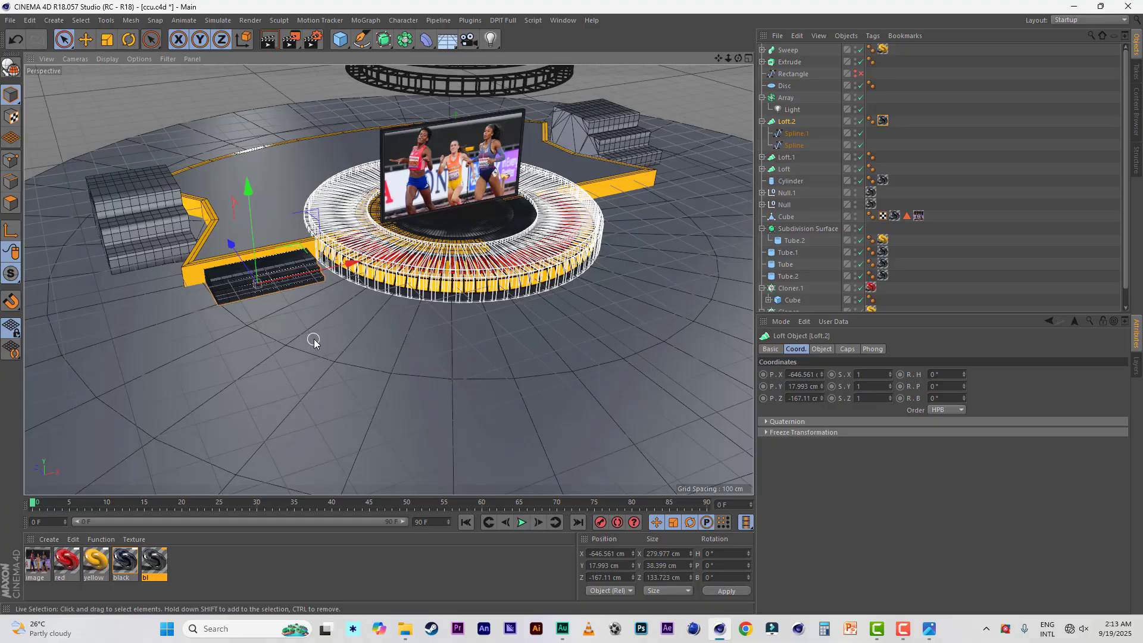
scroll(314, 341, "up", 3)
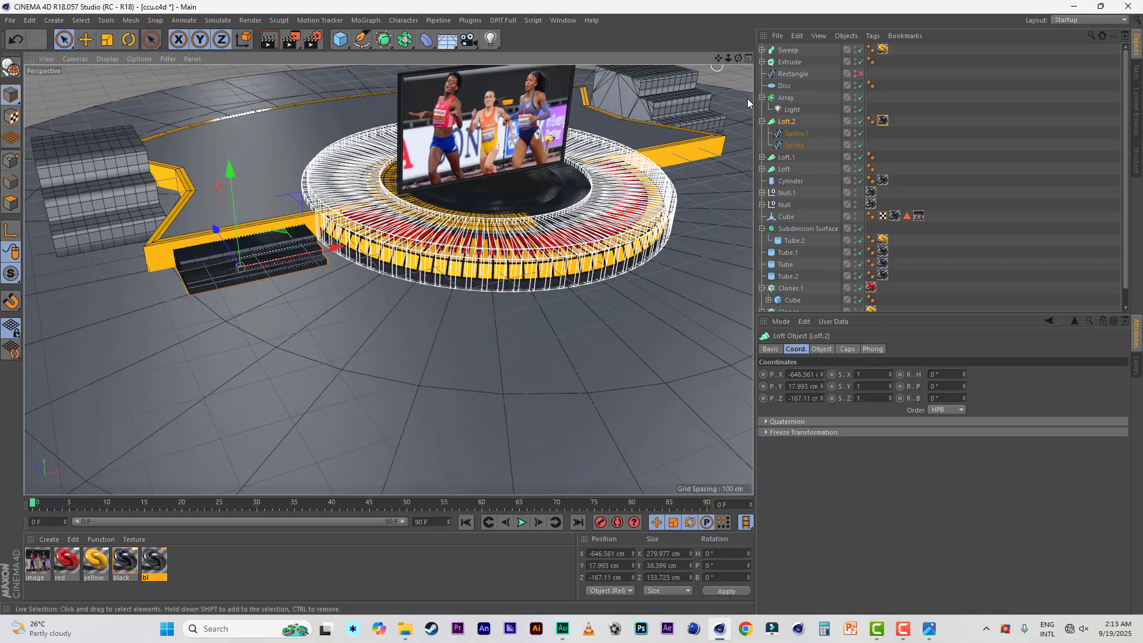
left_click_drag(718, 58, 777, 74)
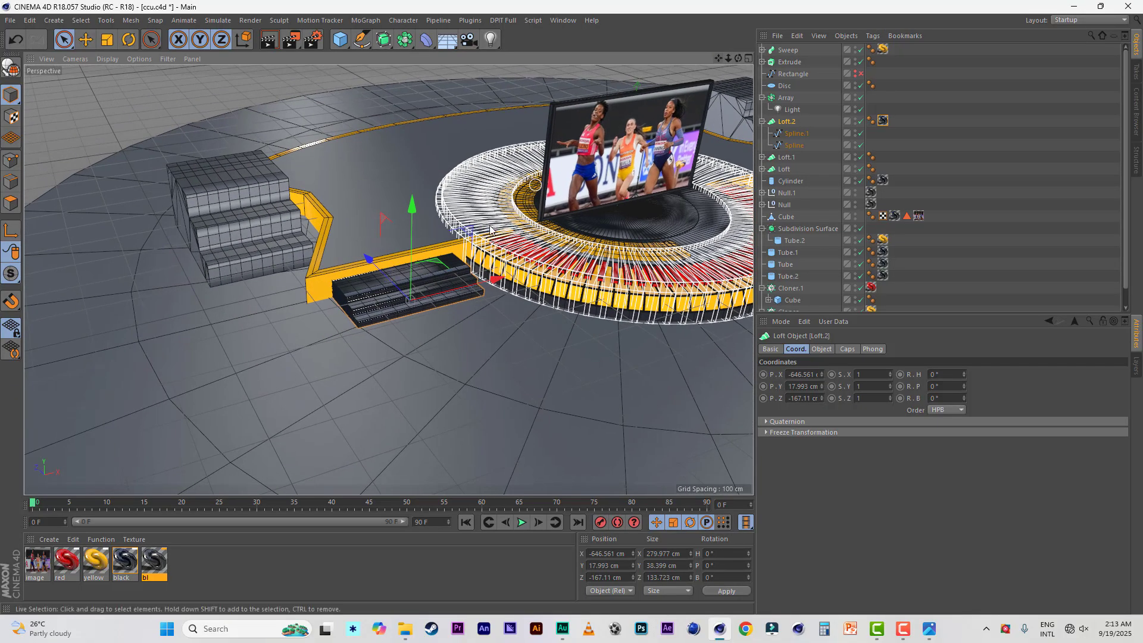
scroll(462, 231, "up", 4)
left_click(788, 134)
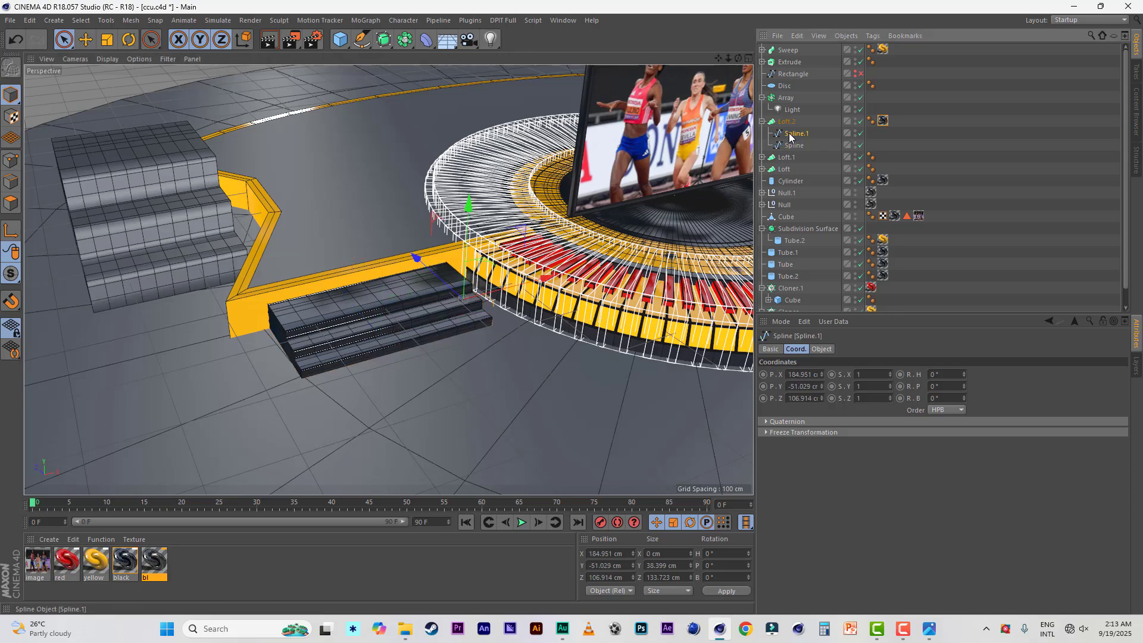
left_click_drag(547, 284, 588, 286)
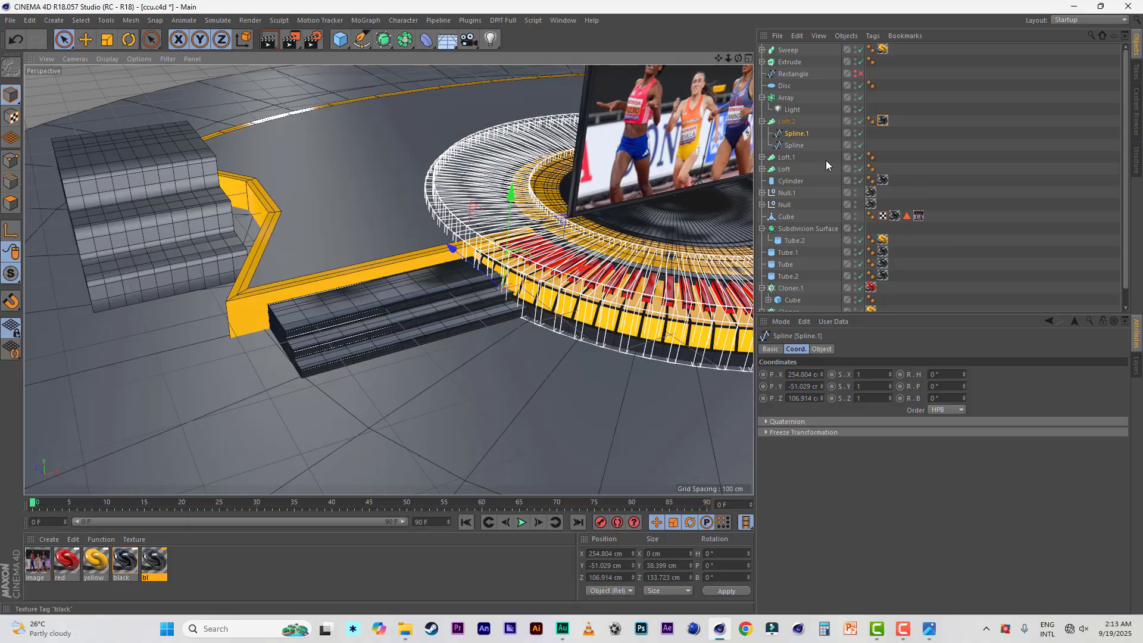
left_click(794, 145)
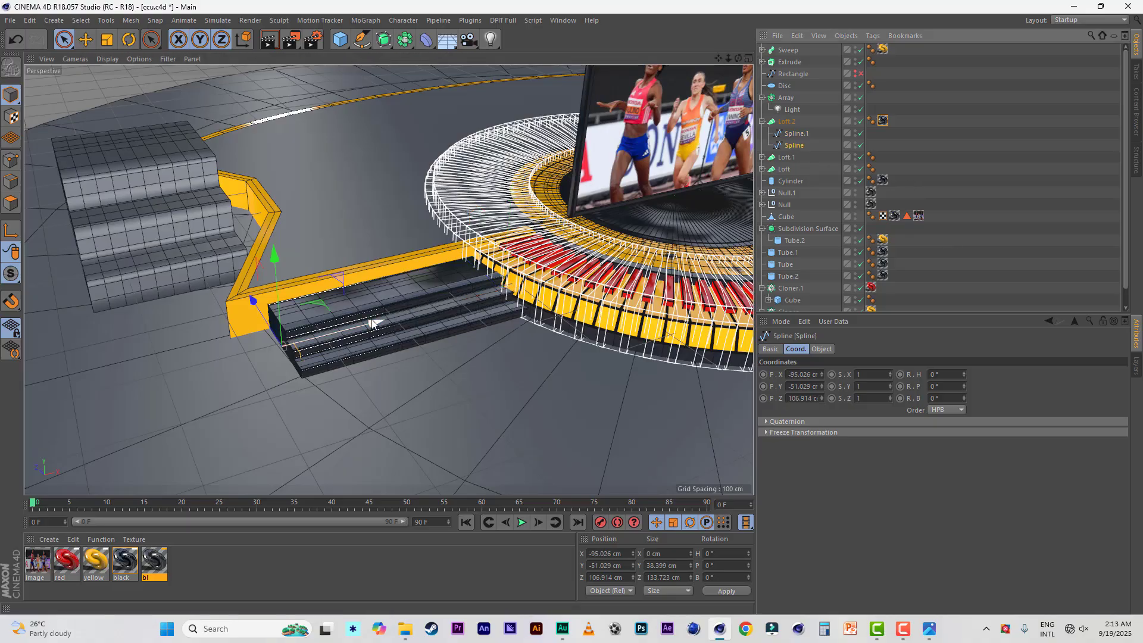
left_click_drag(371, 324, 343, 331)
Apply the black material to the extruded notched platform
scroll(529, 303, "down", 3)
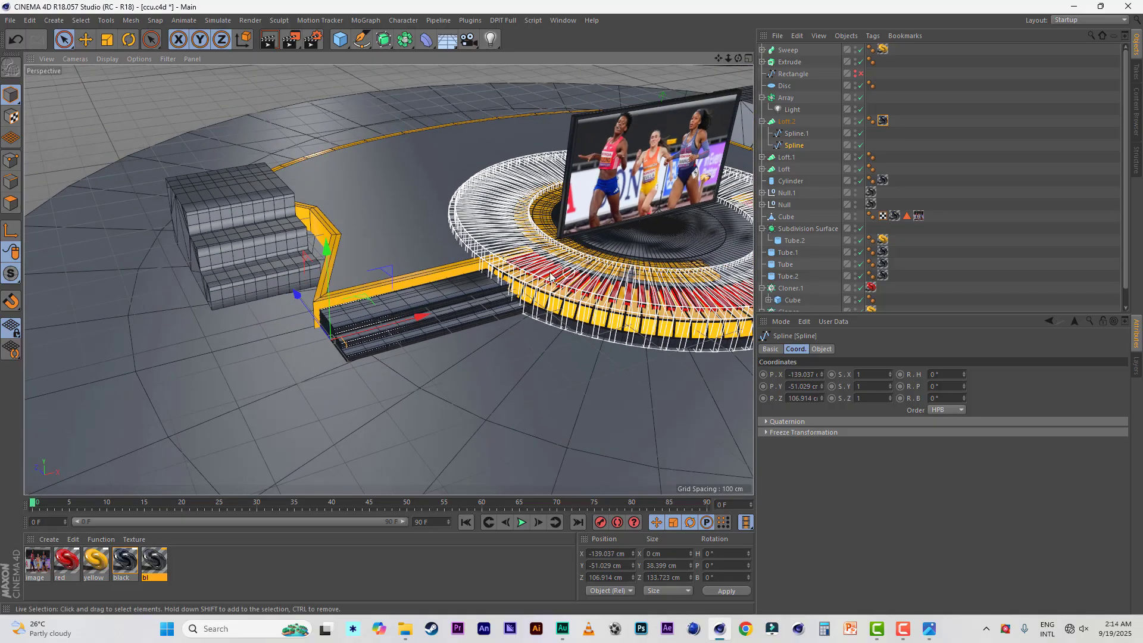
scroll(550, 277, "up", 3)
left_click_drag(124, 560, 636, 244)
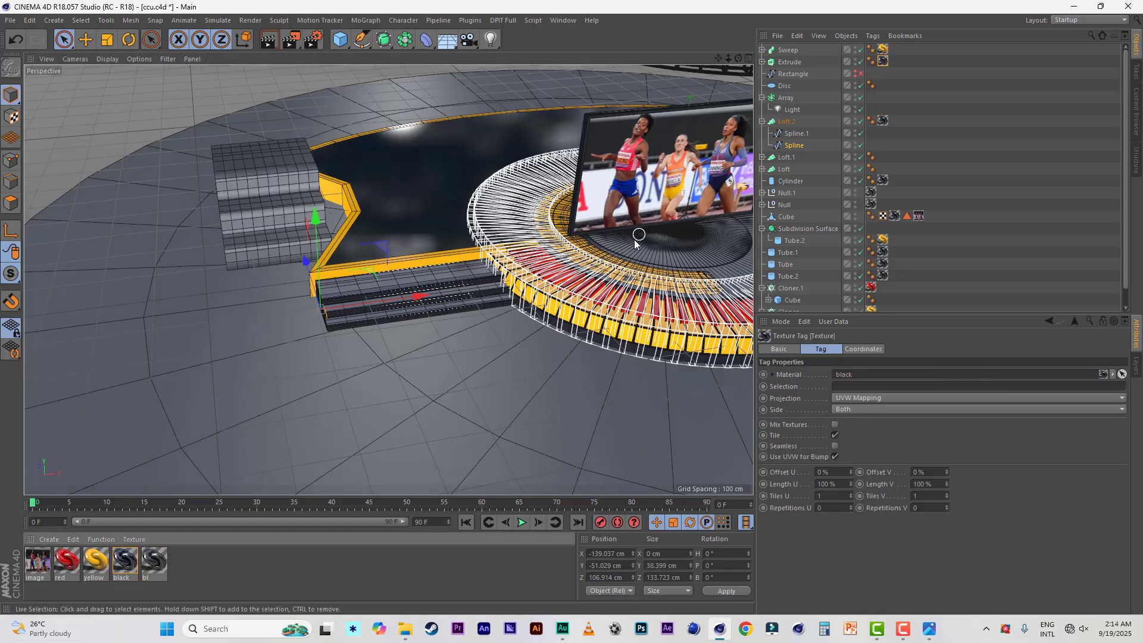
Duplicate Loft.2 and move the copy along X to about 522 cm, on the other side of the round stage
left_click(763, 122)
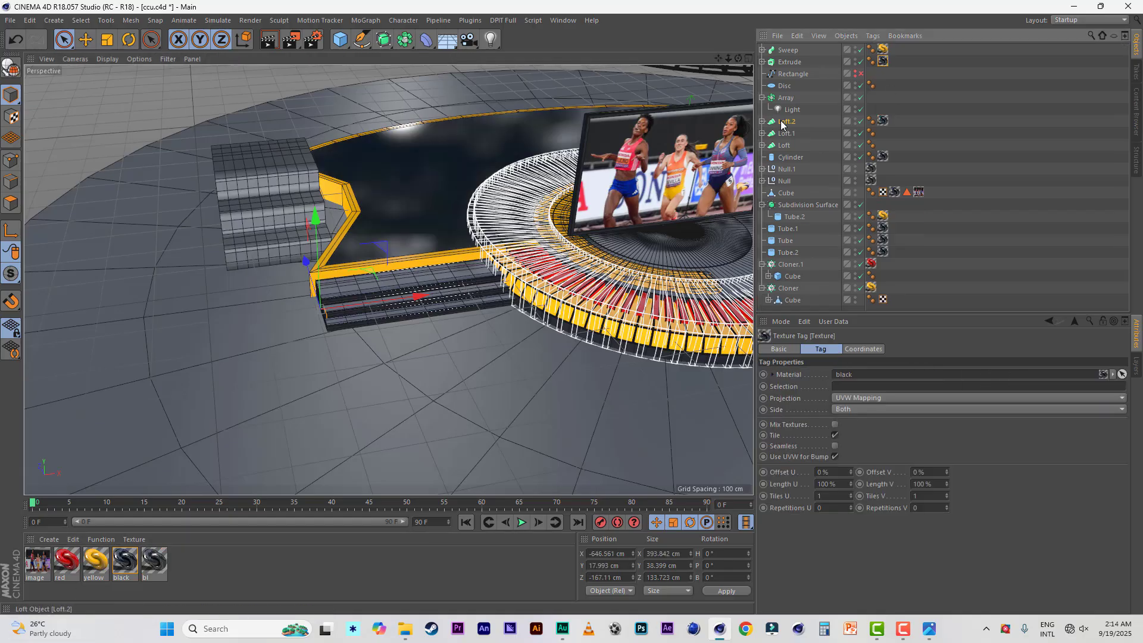
left_click(785, 123)
left_click_drag(784, 121, 785, 121, "ctrl")
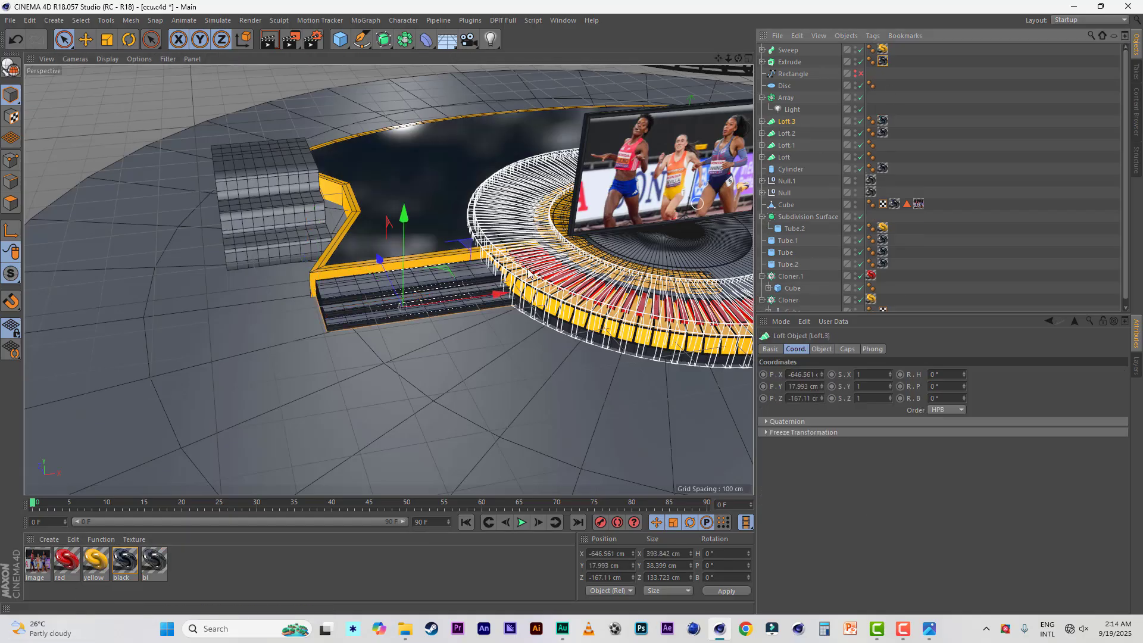
scroll(528, 274, "down", 3)
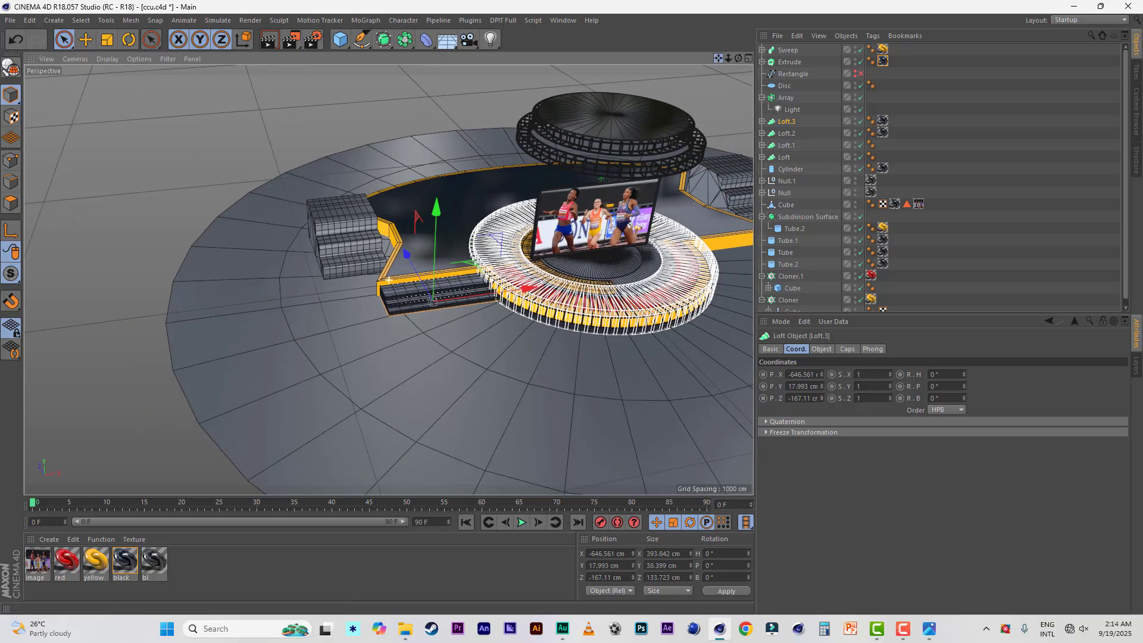
middle_click_drag(630, 225, 350, 232, "alt")
left_click_drag(243, 296, 605, 294)
Save the project file and render a close front view of the stage and screen
mouse_move(606, 294)
left_mouse_down("alt")
mouse_move(595, 284)
mouse_move(524, 285)
mouse_move(591, 269)
left_mouse_up("alt")
scroll(356, 300, "up", 4)
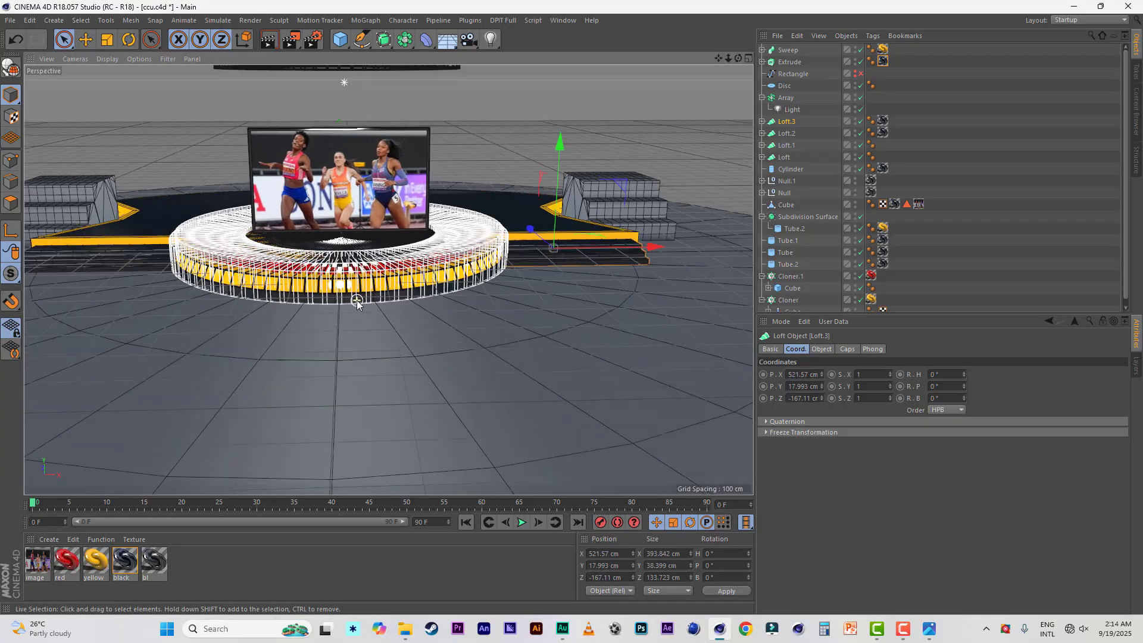
scroll(357, 301, "up", 1)
left_click_drag(720, 58, 767, 107)
scroll(438, 256, "up", 1)
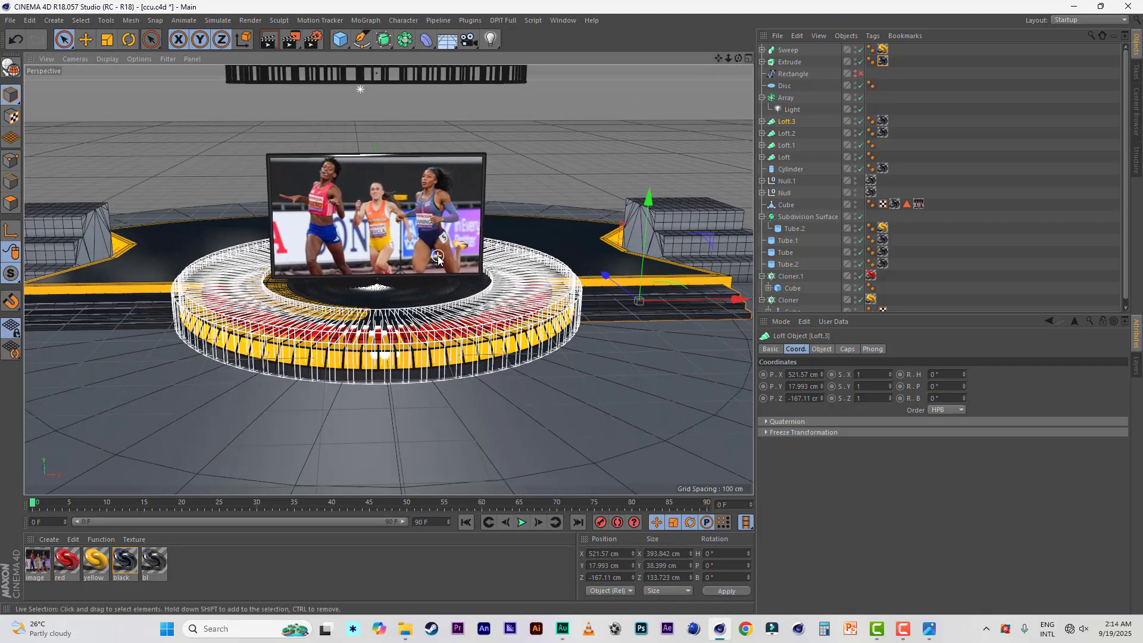
scroll(438, 258, "up", 3)
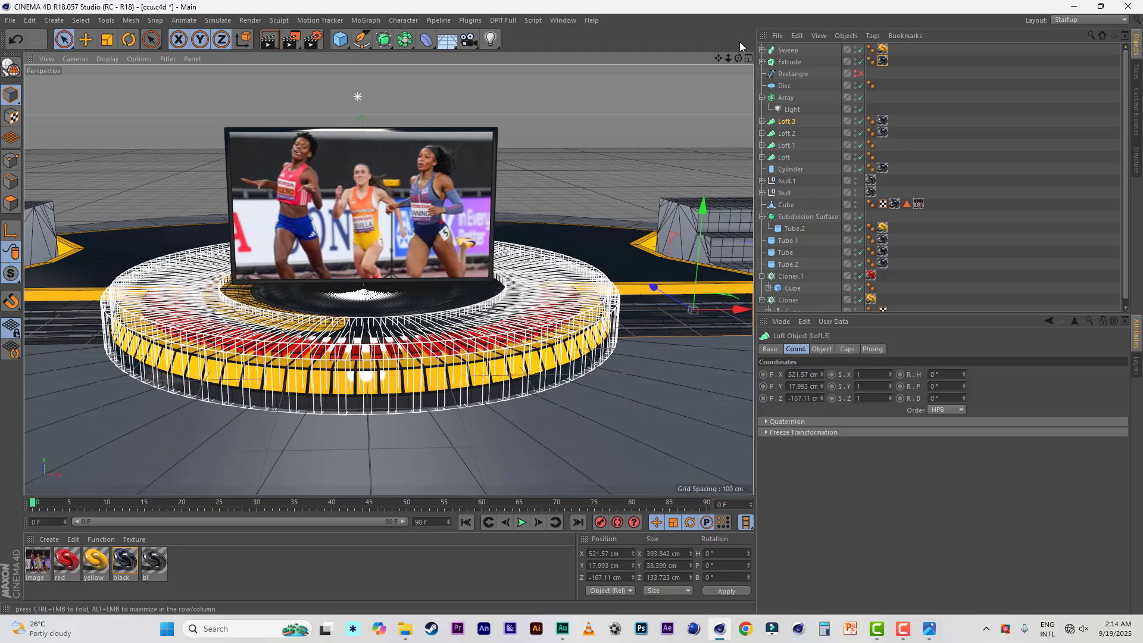
left_click_drag(719, 58, 759, 81)
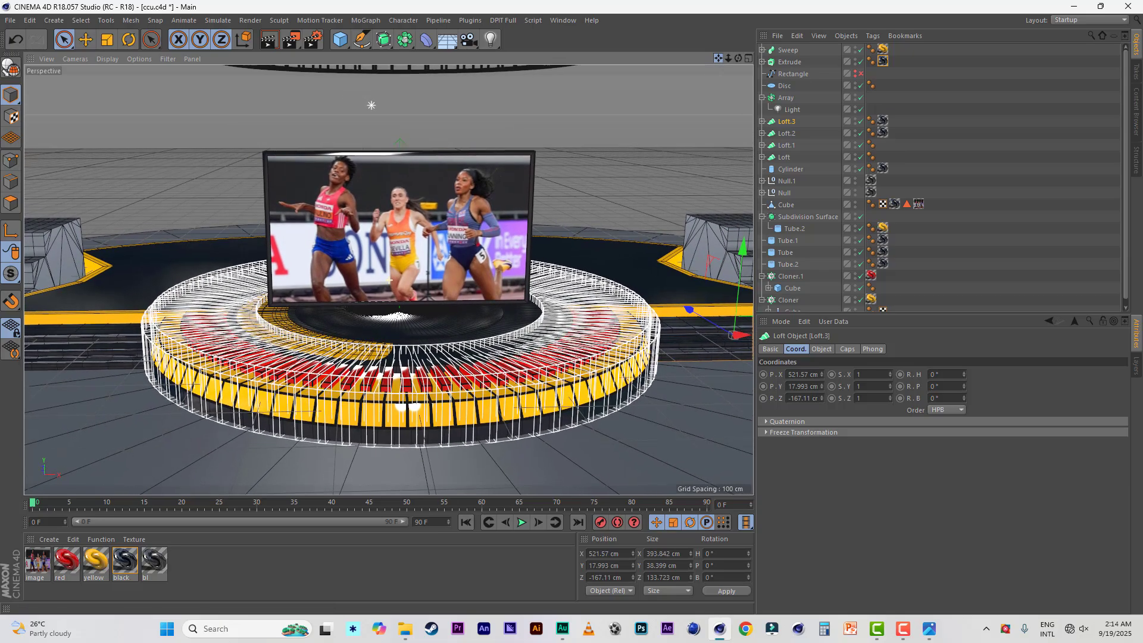
left_click_drag(546, 204, 547, 189, "alt")
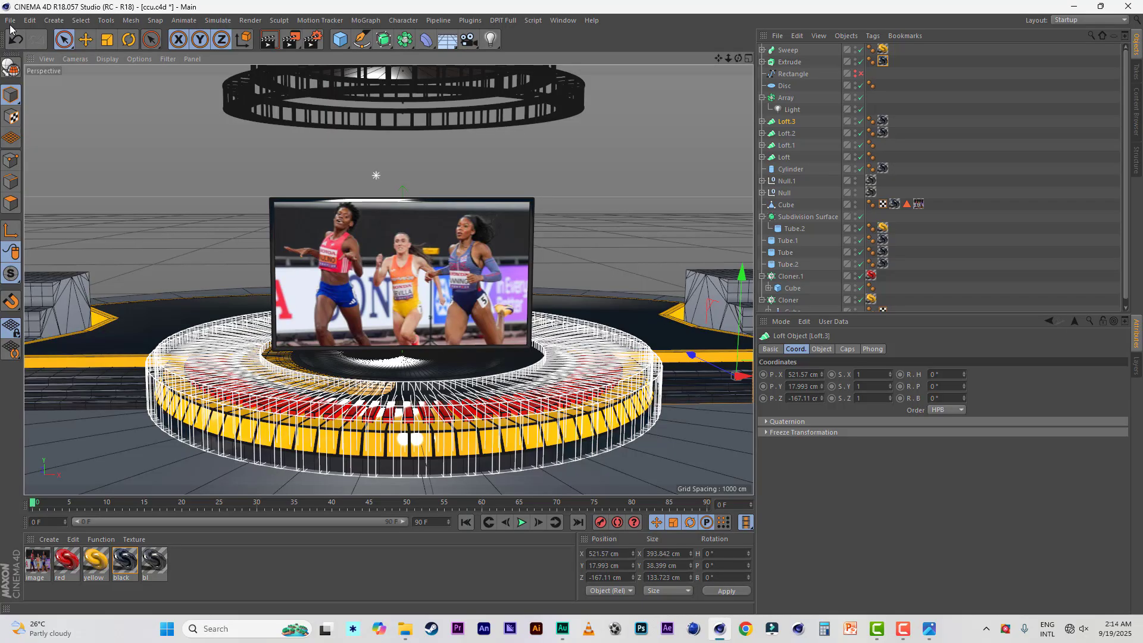
left_click(11, 22)
left_click(23, 118)
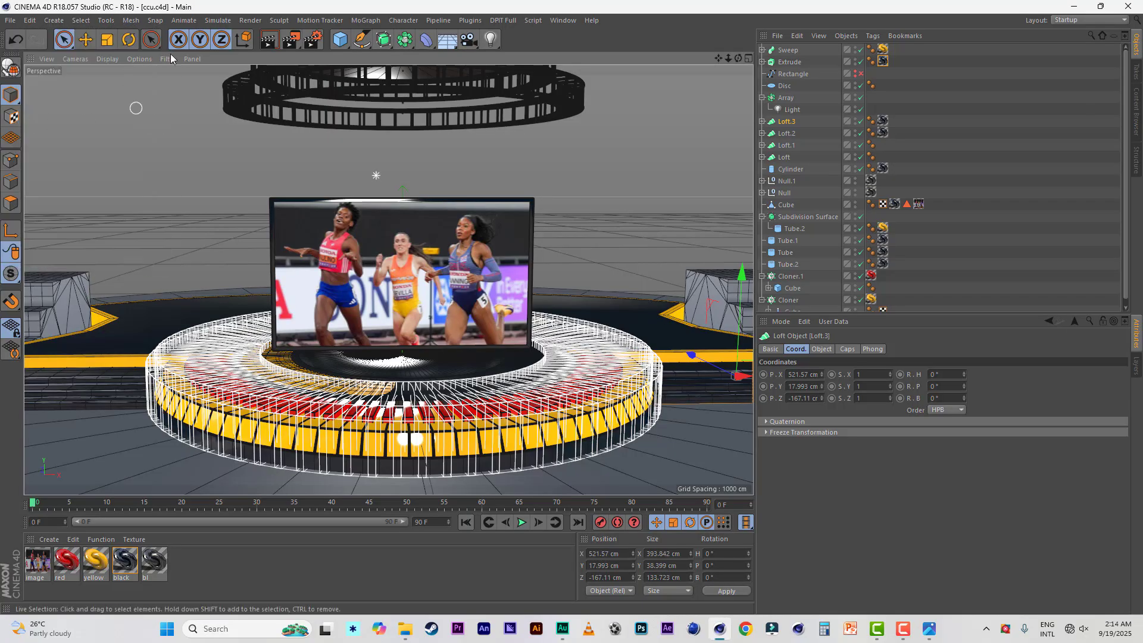
left_click(262, 41)
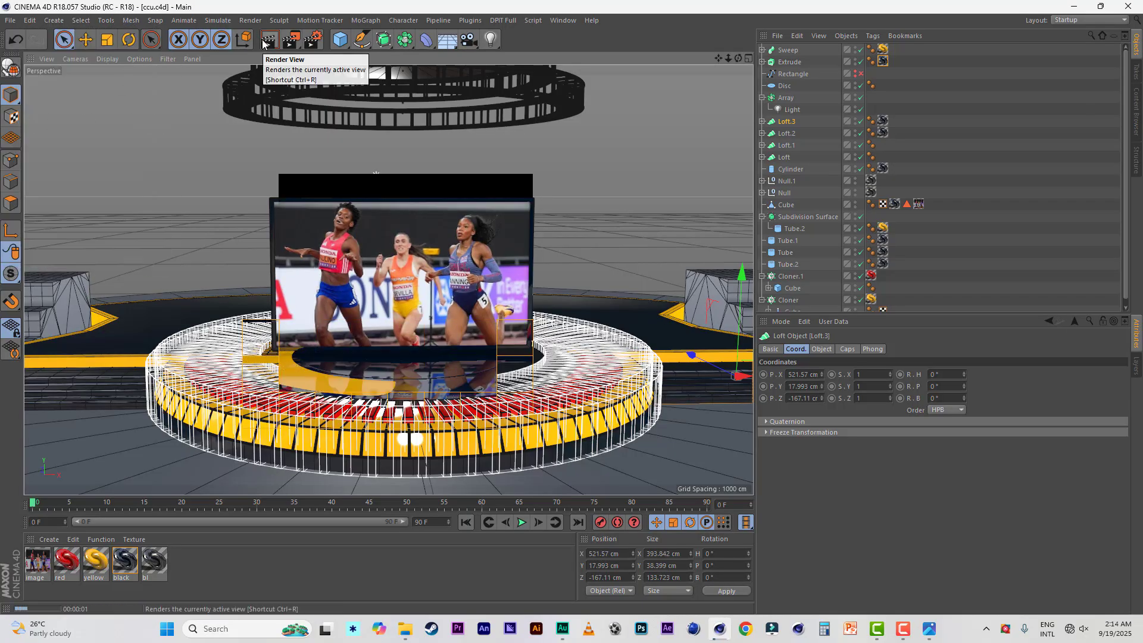
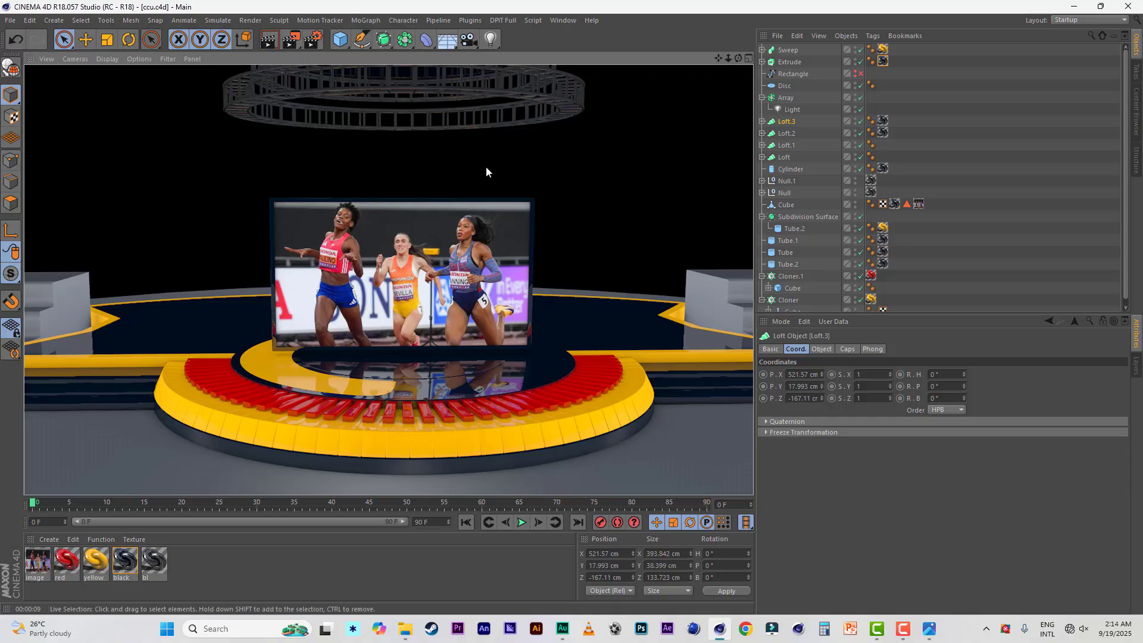
Add a cube panel about 200 × 511 × 36 cm behind the stage, at Y about 214 cm and Z about 1109 cm
scroll(486, 166, "down", 2)
scroll(487, 166, "down", 3)
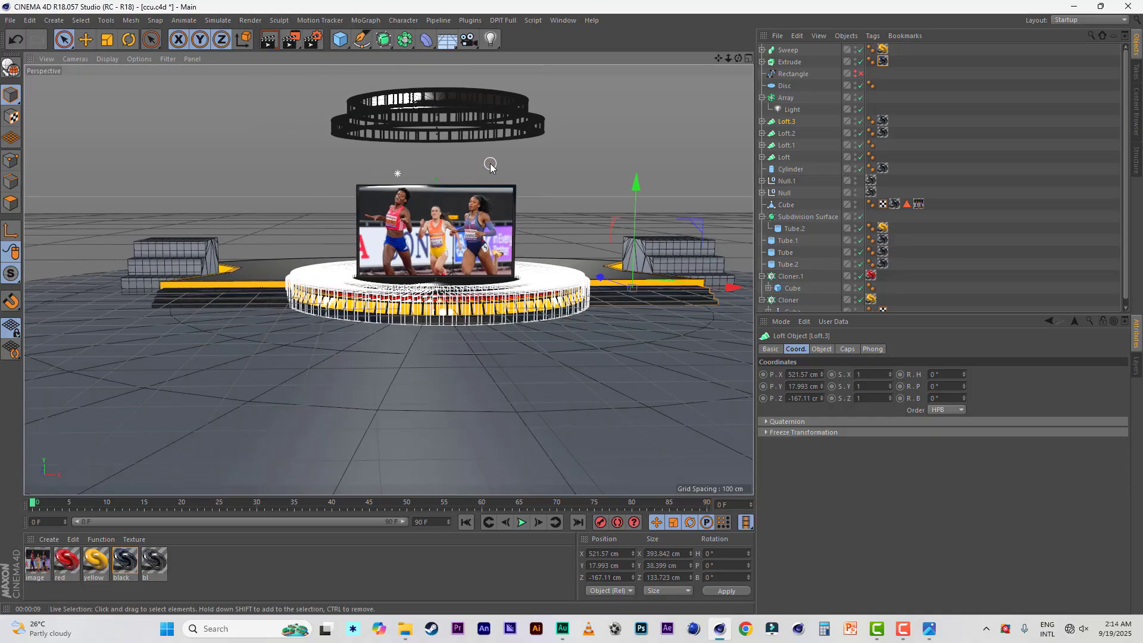
left_click_drag(568, 172, 526, 177, "alt")
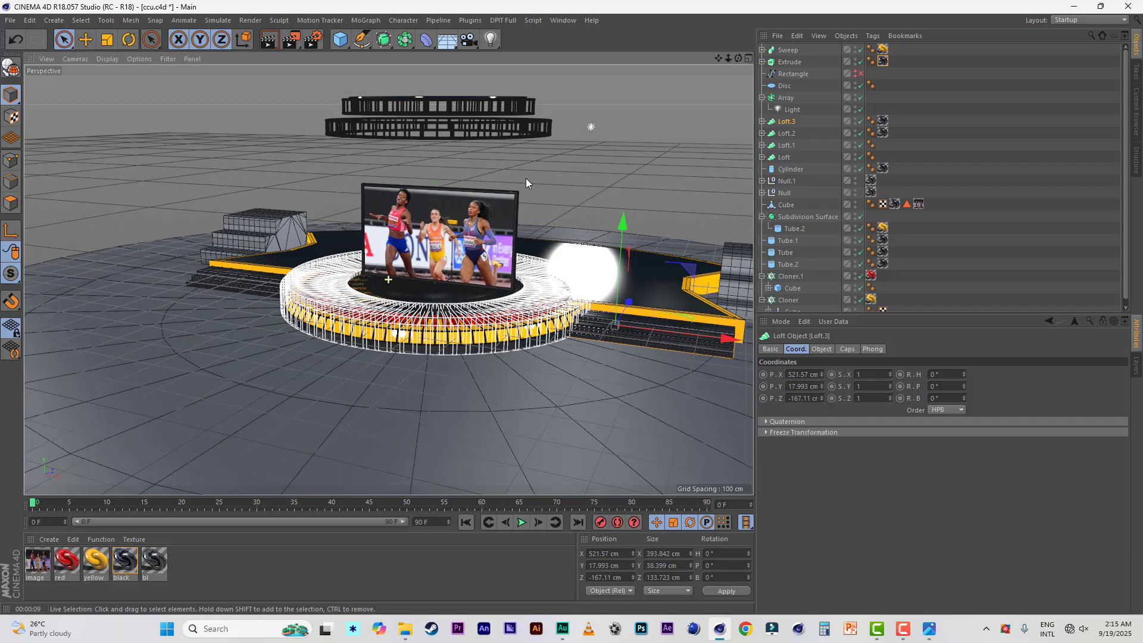
left_click(340, 40)
left_click_drag(584, 256, 557, 262, "alt")
left_click_drag(410, 241, 561, 159)
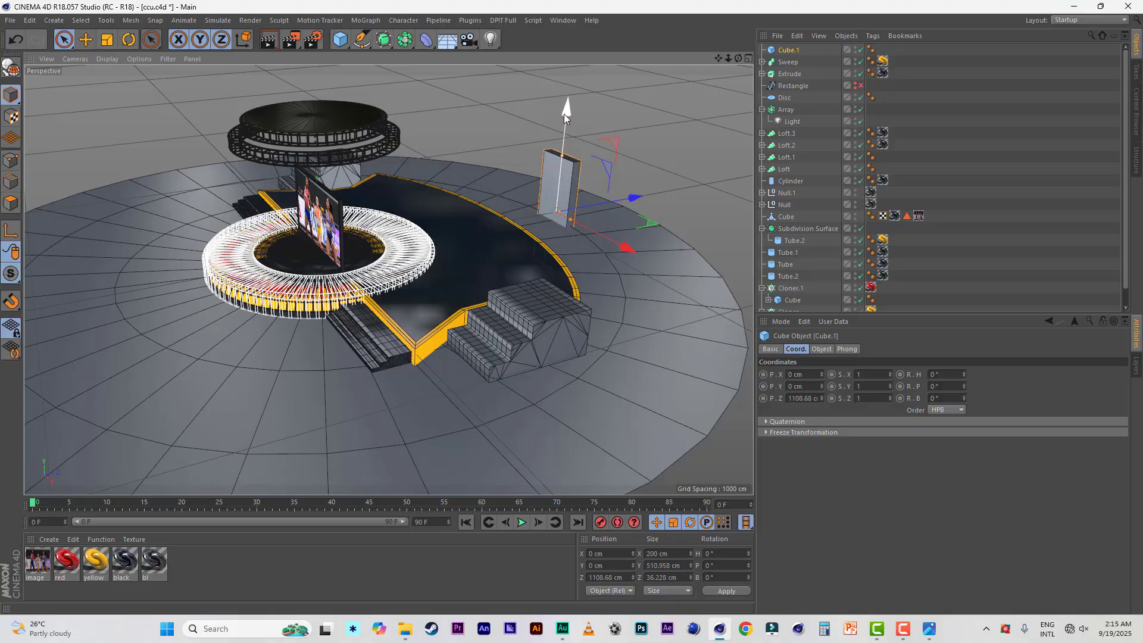
mouse_move(564, 113)
left_mouse_down()
mouse_move(568, 87)
mouse_move(568, 100)
left_mouse_up()
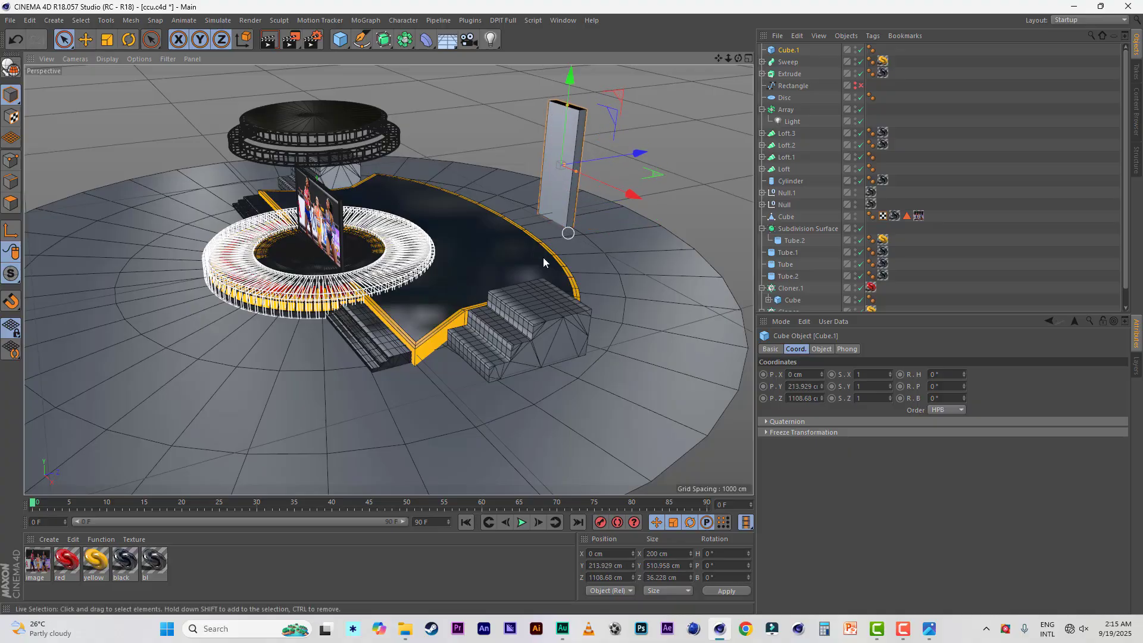
Consult the reference image end0066.png and resize the rear cube panel to about 285 cm wide and 485 cm high
left_click_drag(543, 257, 635, 221, "alt")
left_click(931, 635)
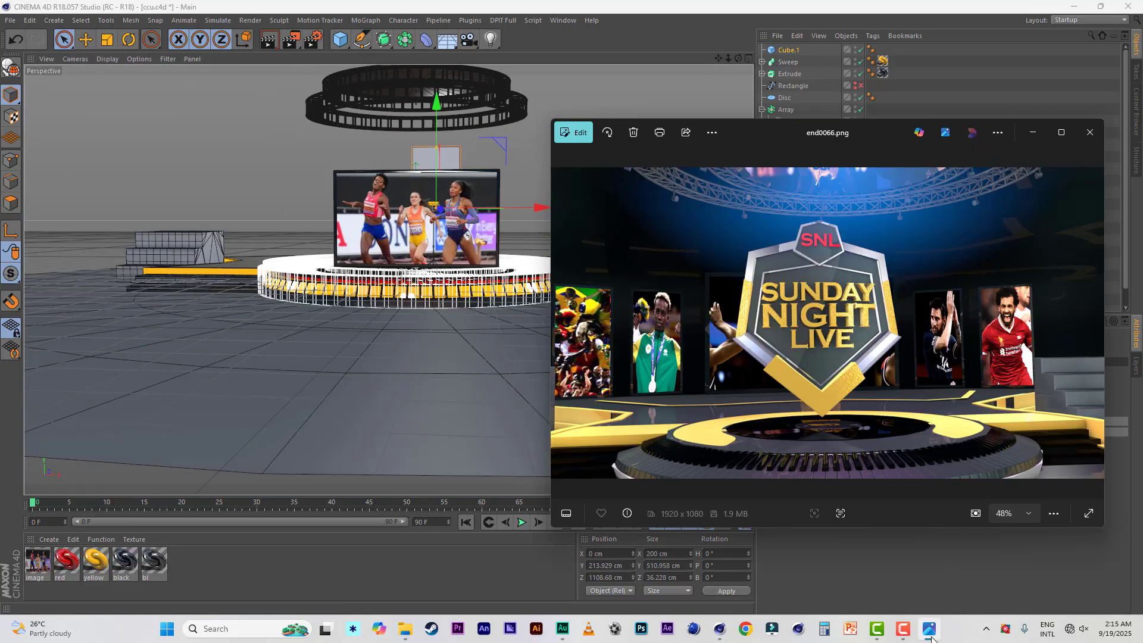
left_click(598, 45)
left_click_drag(533, 170, 507, 190, "alt")
left_click_drag(472, 118, 573, 169)
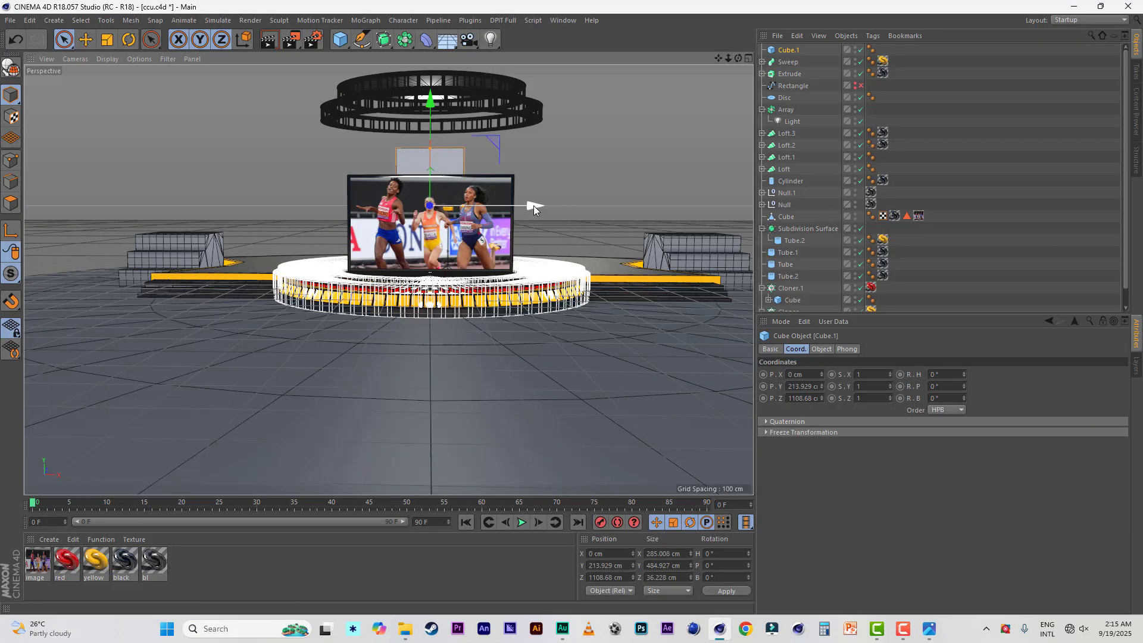
Move the rear cube panel along X to about -558 cm and show the Top view full size
left_click_drag(528, 206, 332, 252)
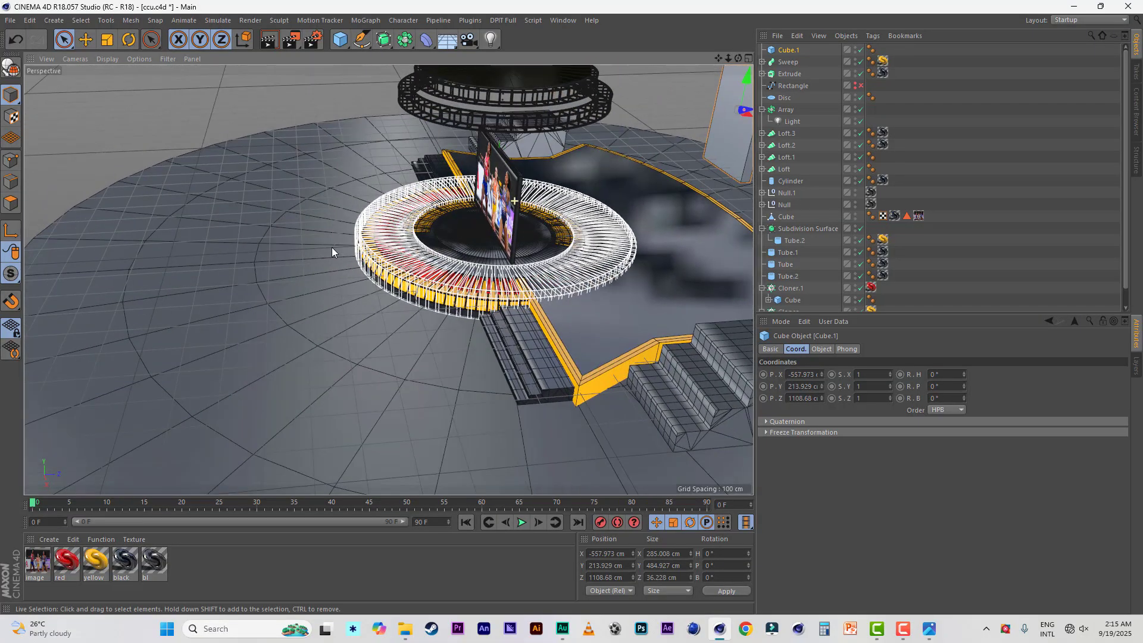
middle_click(730, 66)
middle_click(620, 209)
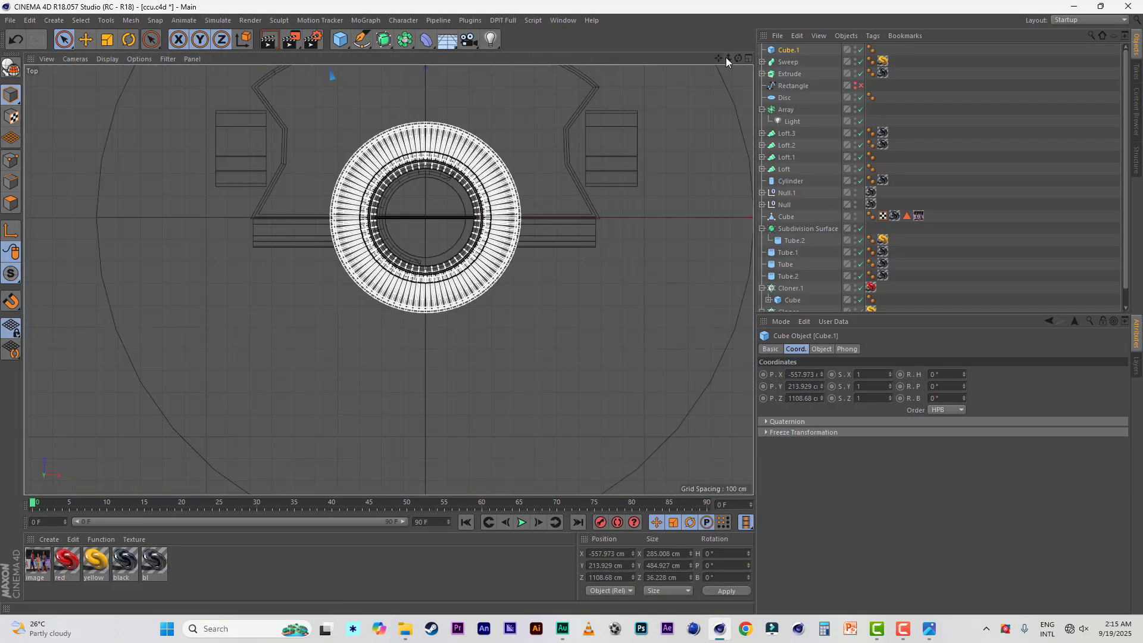
Move the rear cube panel in the Top view to about -642 cm on X and 875 cm on Z
left_click_drag(729, 58, 741, 94)
left_click_drag(366, 81, 365, 107)
left_click_drag(472, 190, 383, 190)
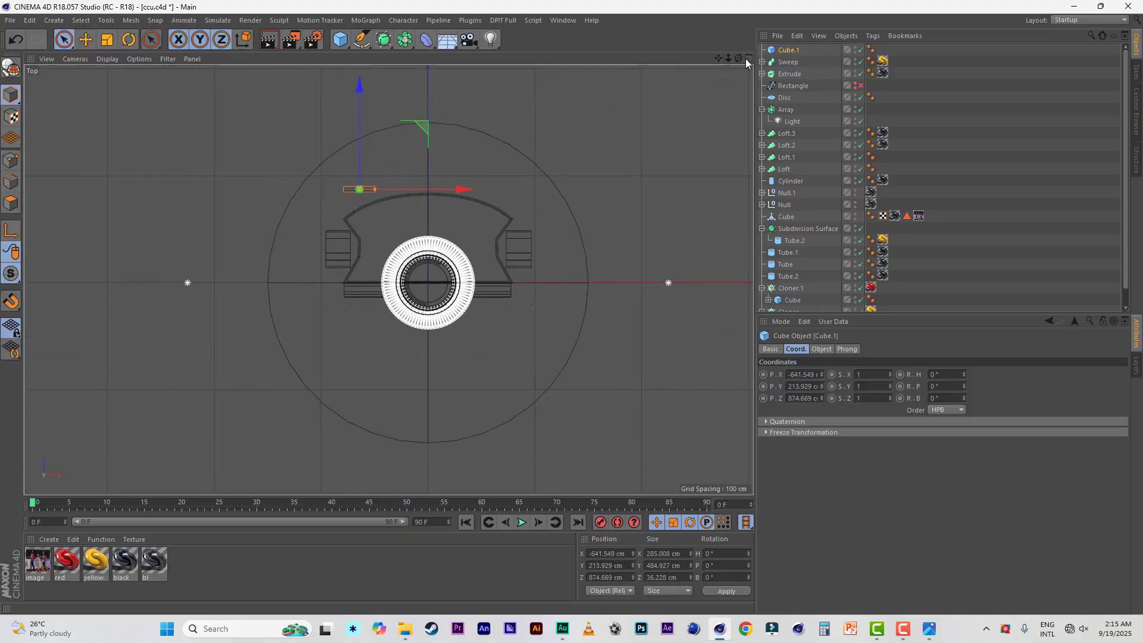
Enlarge the rear cube panel to about 302 cm wide and 510 cm high, and save the project
middle_click(397, 85)
left_click(383, 58)
left_click_drag(437, 368, 541, 331, "alt")
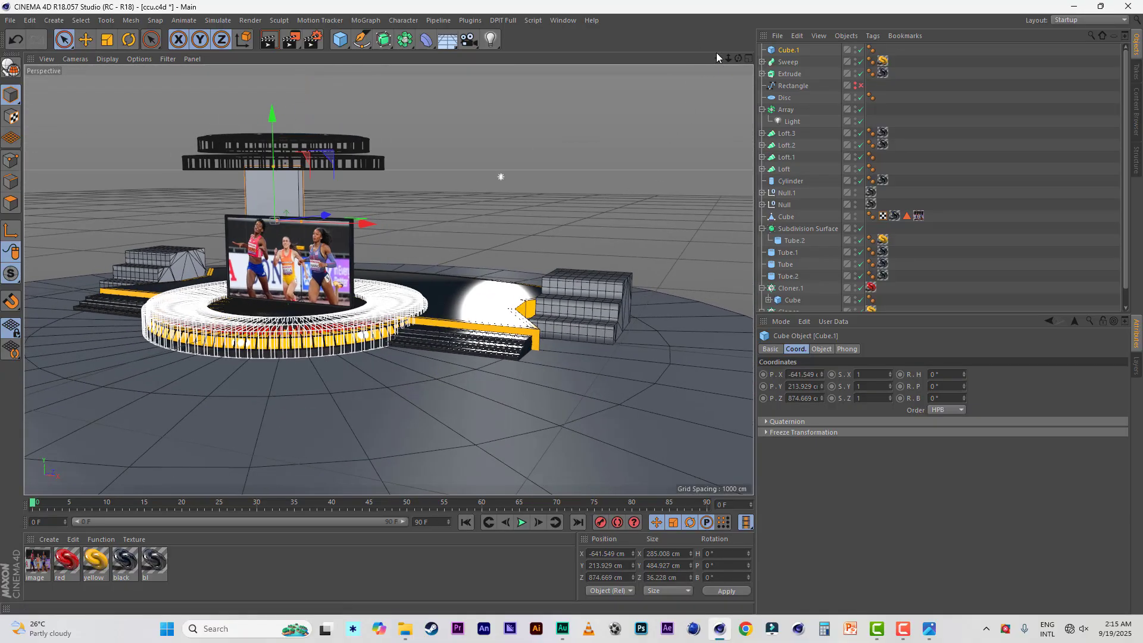
left_click_drag(719, 57, 729, 59)
left_click_drag(476, 220, 420, 195, "alt")
left_click_drag(356, 216, 359, 216)
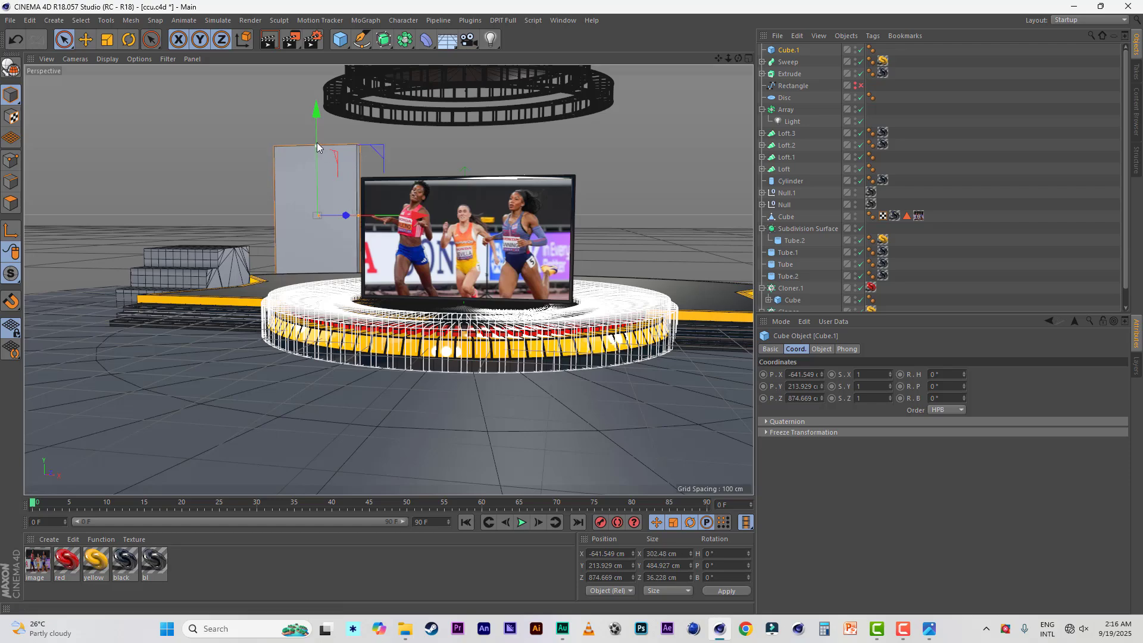
left_click(7, 20)
left_click(24, 118)
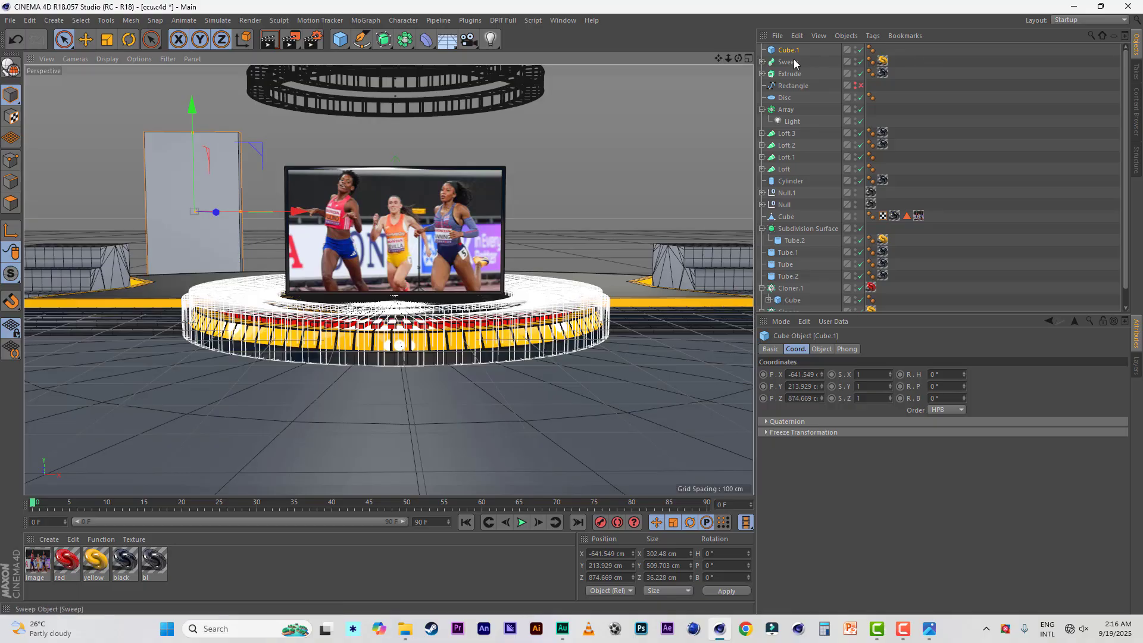
Make the rear cube panel editable and inset its front polygon by 11 cm with Extrude Inner
key("c")
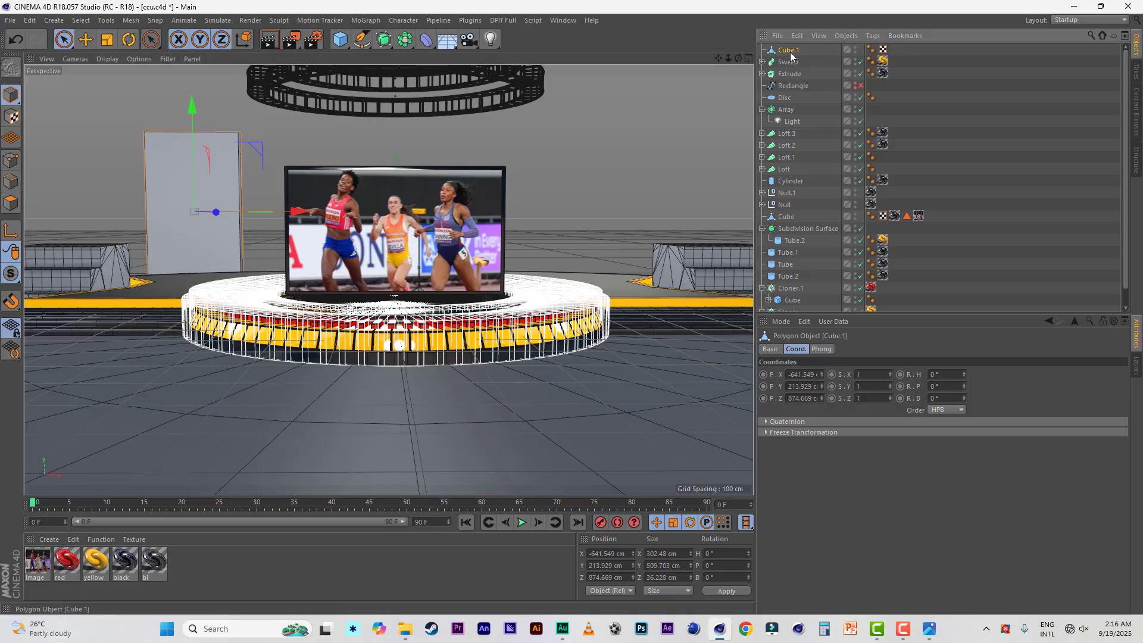
left_click(11, 203)
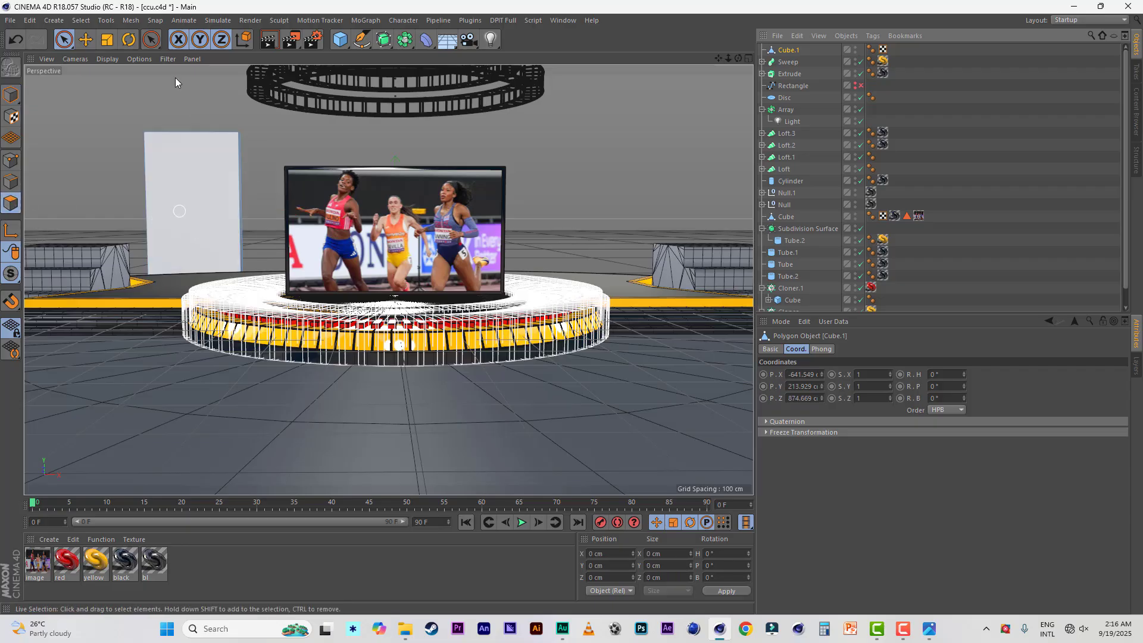
left_click(61, 40)
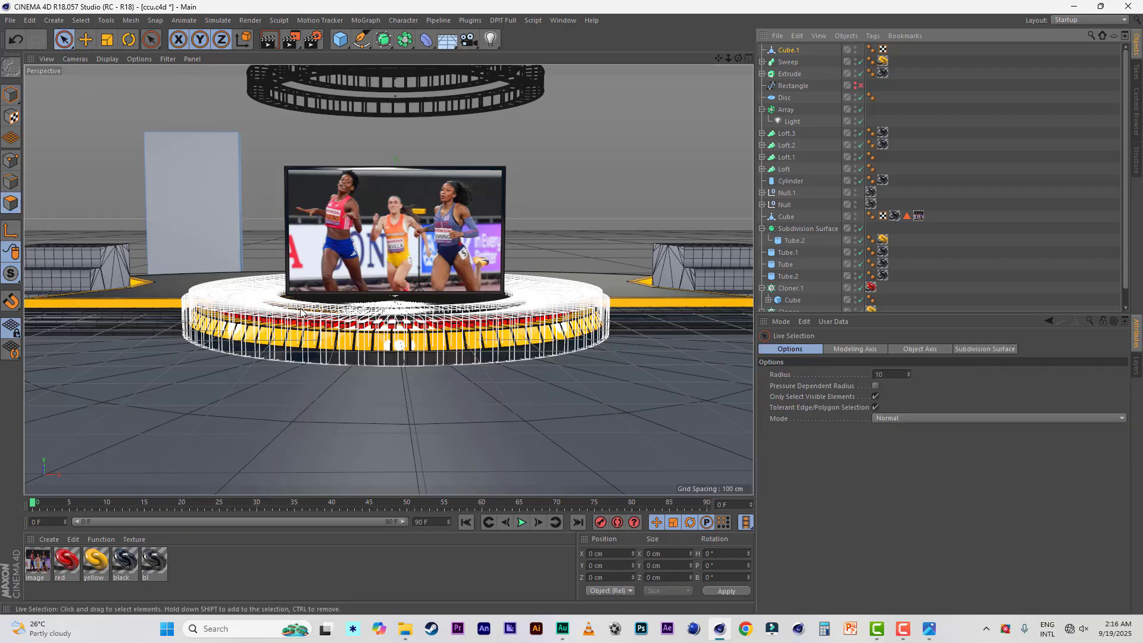
left_click(204, 203)
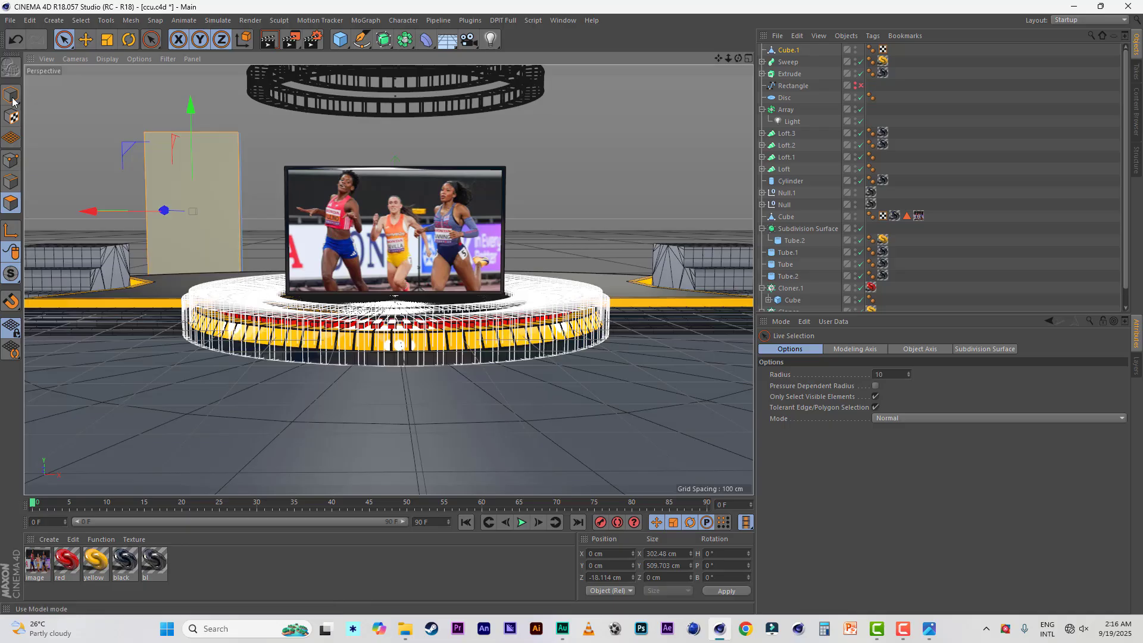
left_click(131, 20)
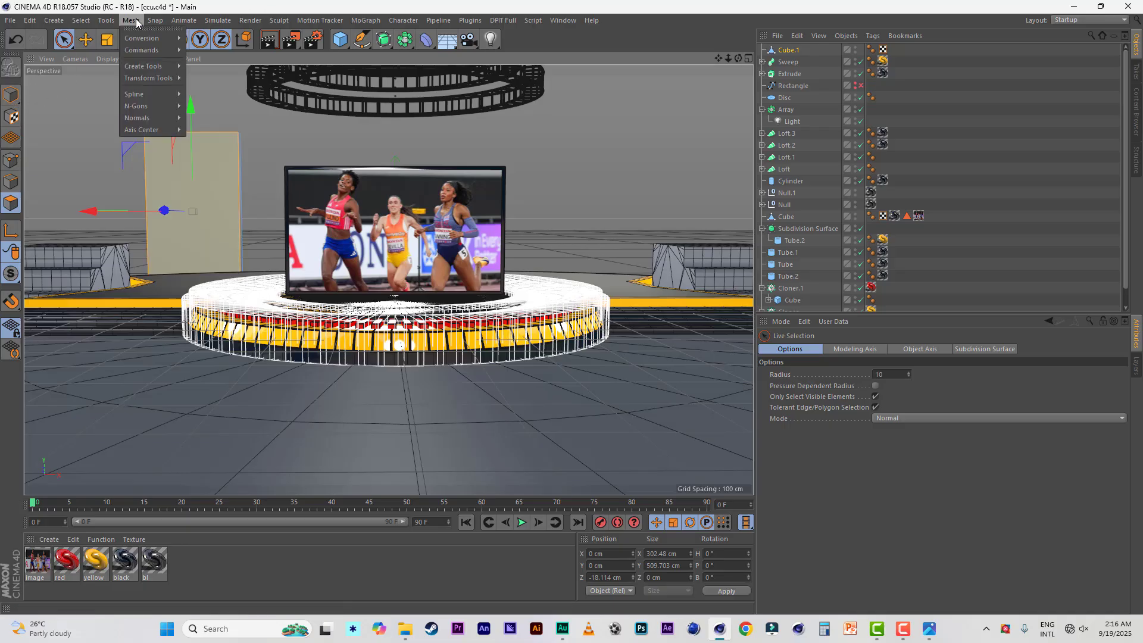
mouse_move(148, 67)
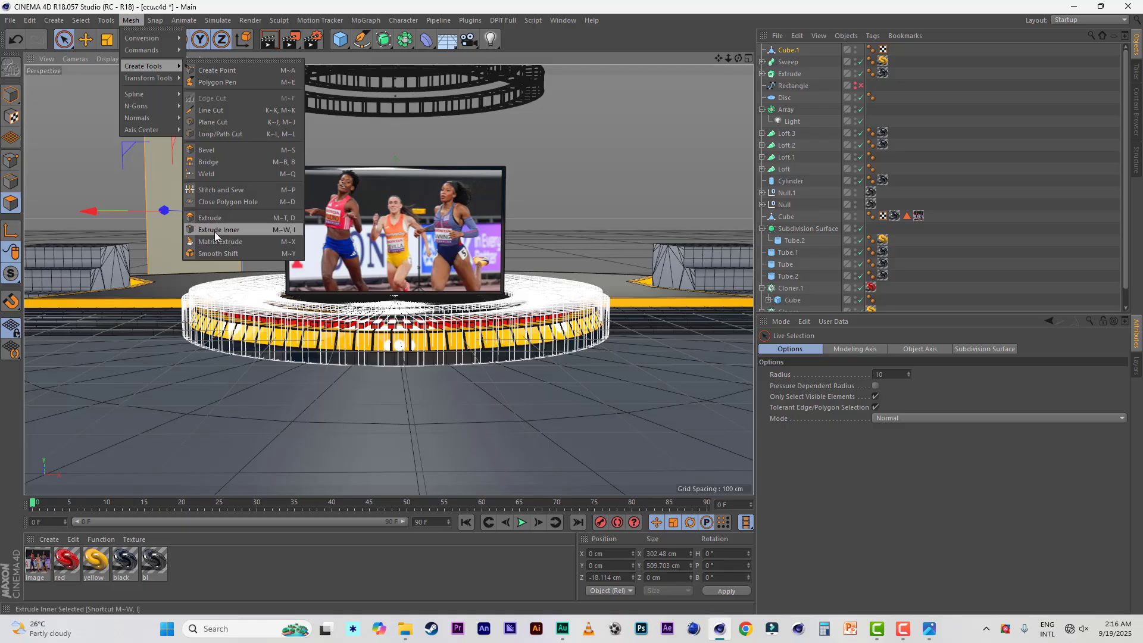
left_click(215, 231)
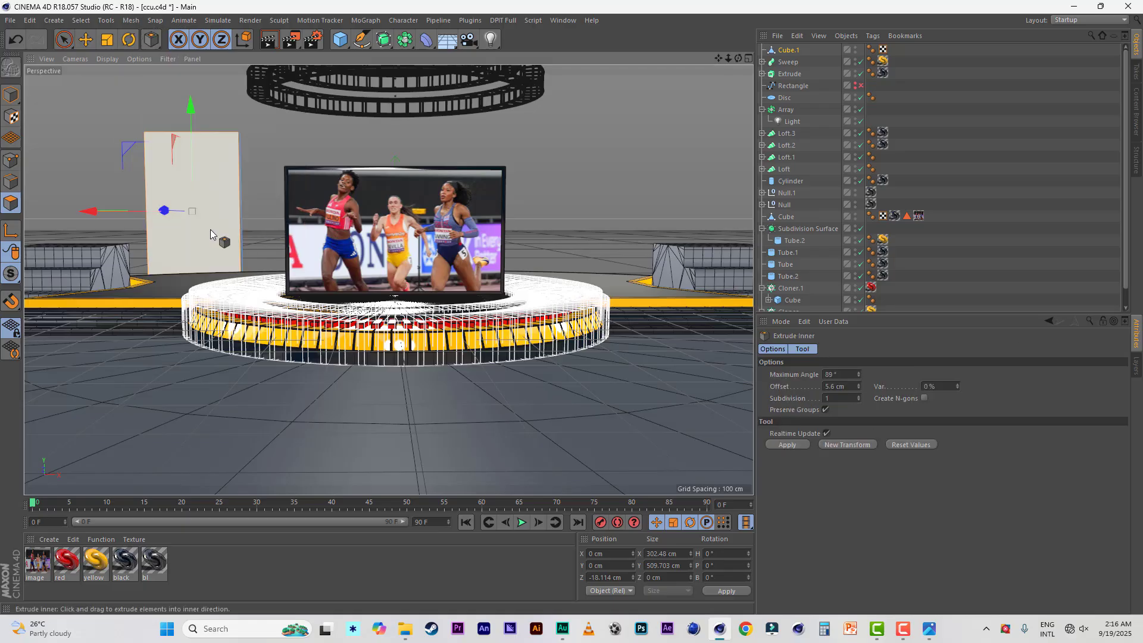
left_click_drag(210, 234, 218, 234)
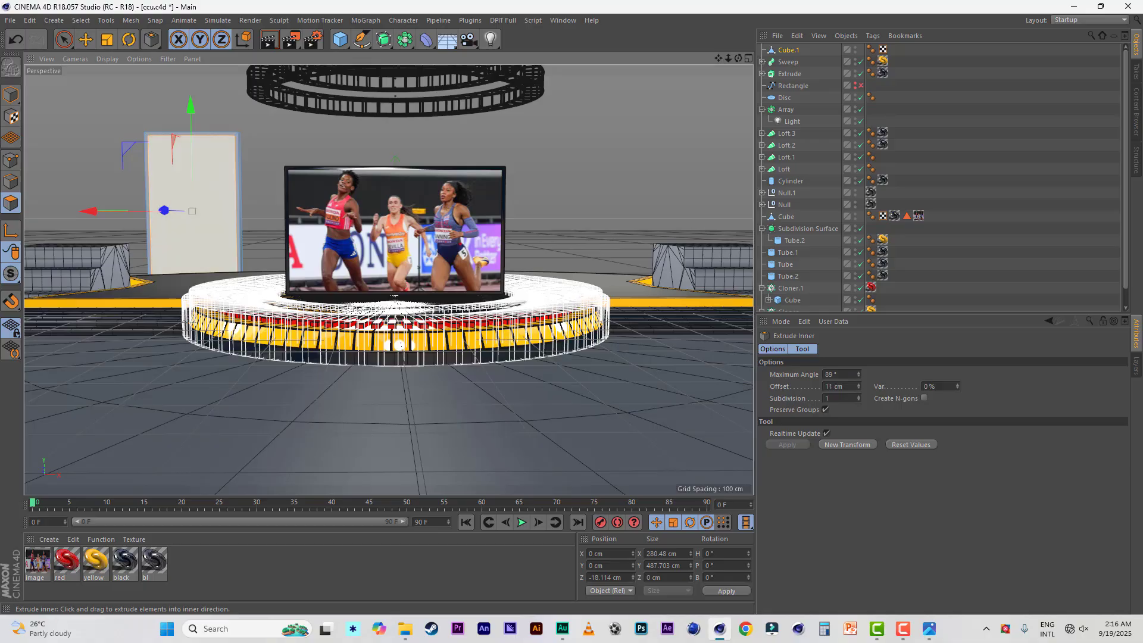
Extrude the rear panel's inset front face about 17 cm inward to form a recessed screen
left_click(131, 20)
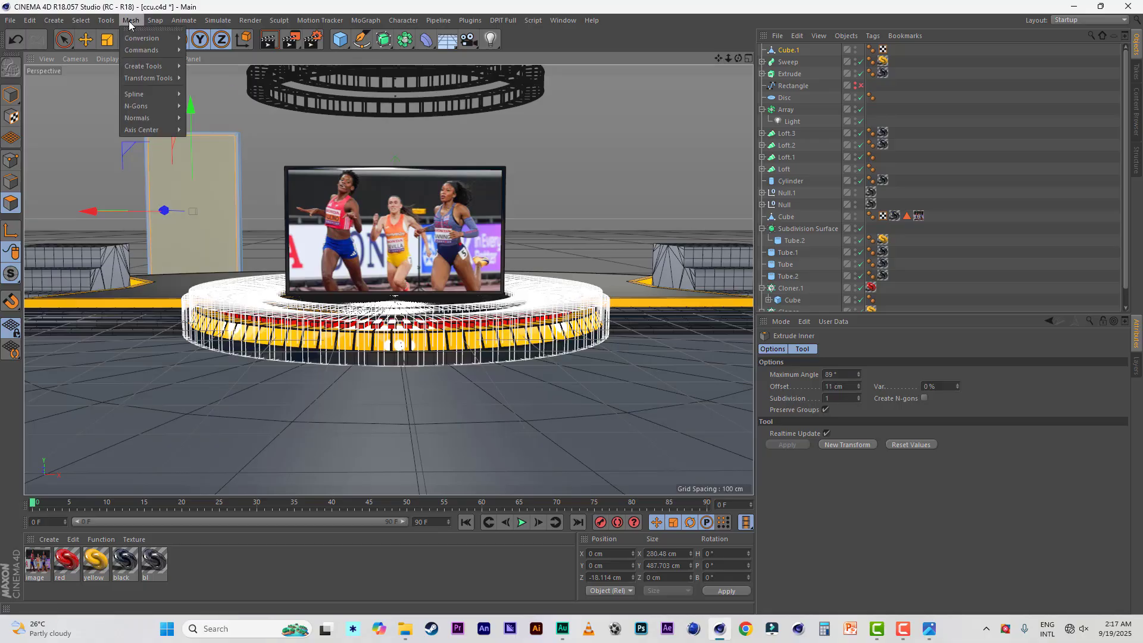
mouse_move(157, 66)
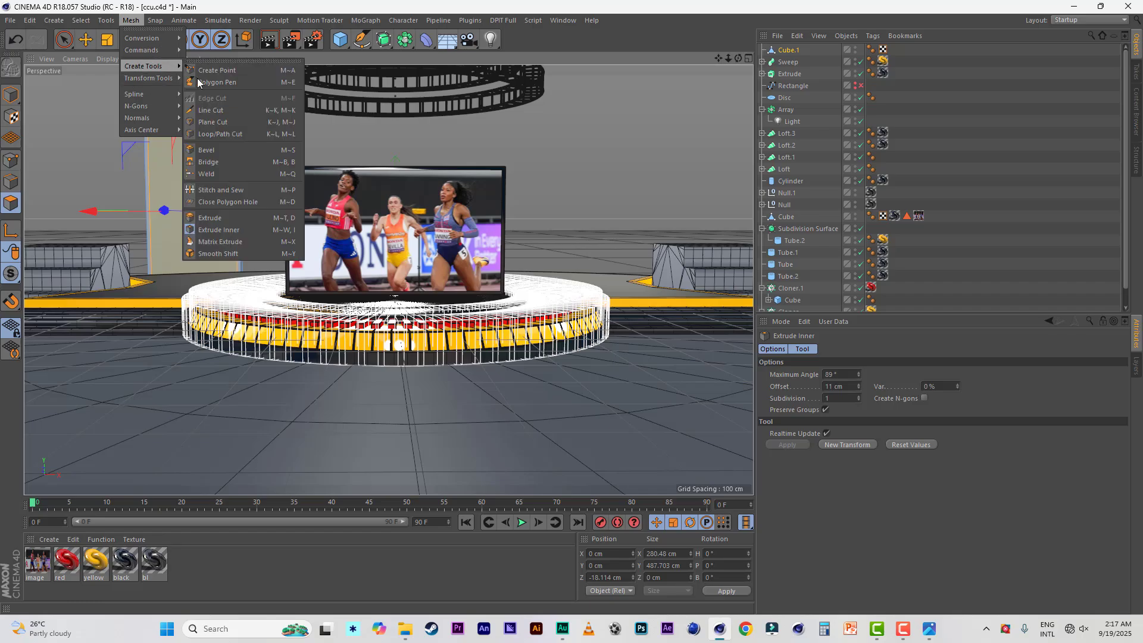
left_click(203, 218)
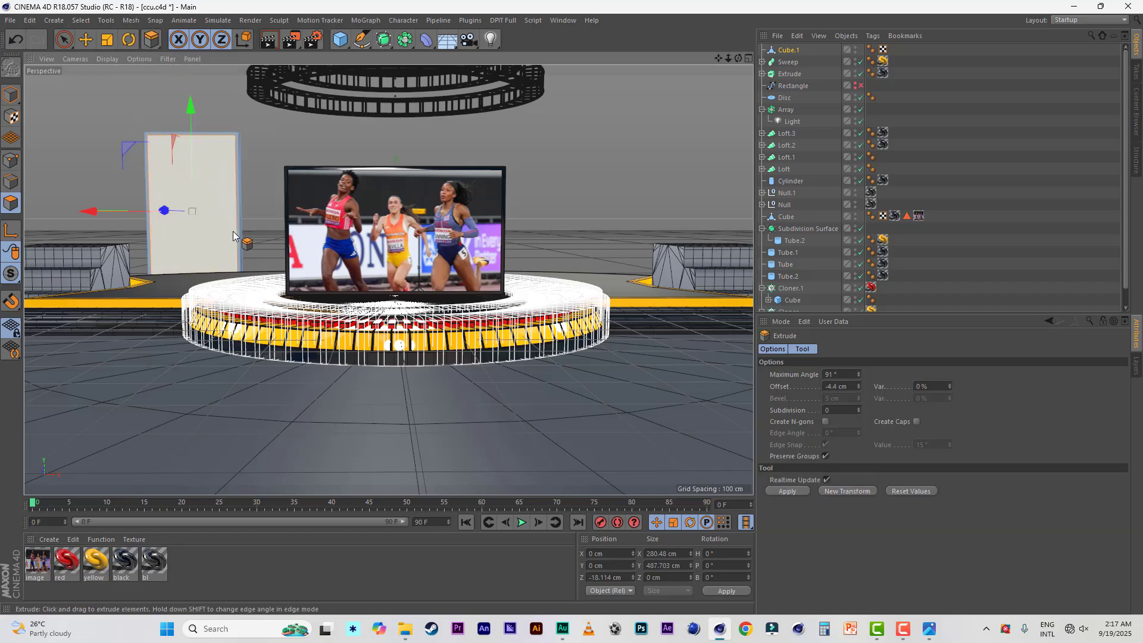
left_click_drag(224, 238, 201, 264, "alt")
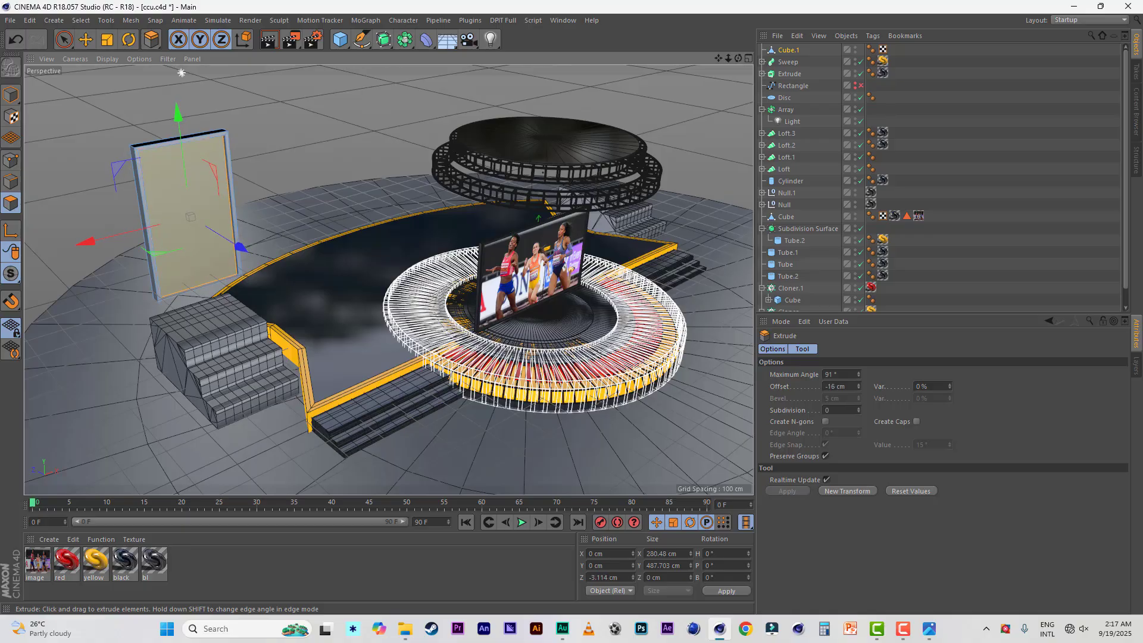
Store the recessed face as a polygon selection and apply the image material to the rear panel, restricted to that selection
left_click(64, 40)
left_click(80, 20)
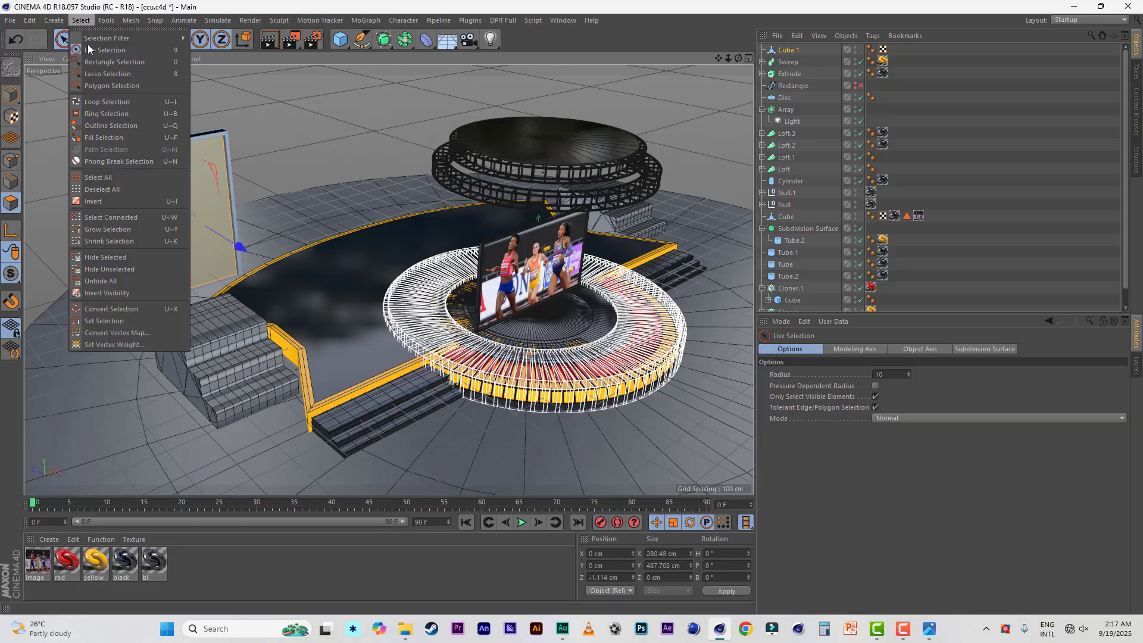
left_click(103, 321)
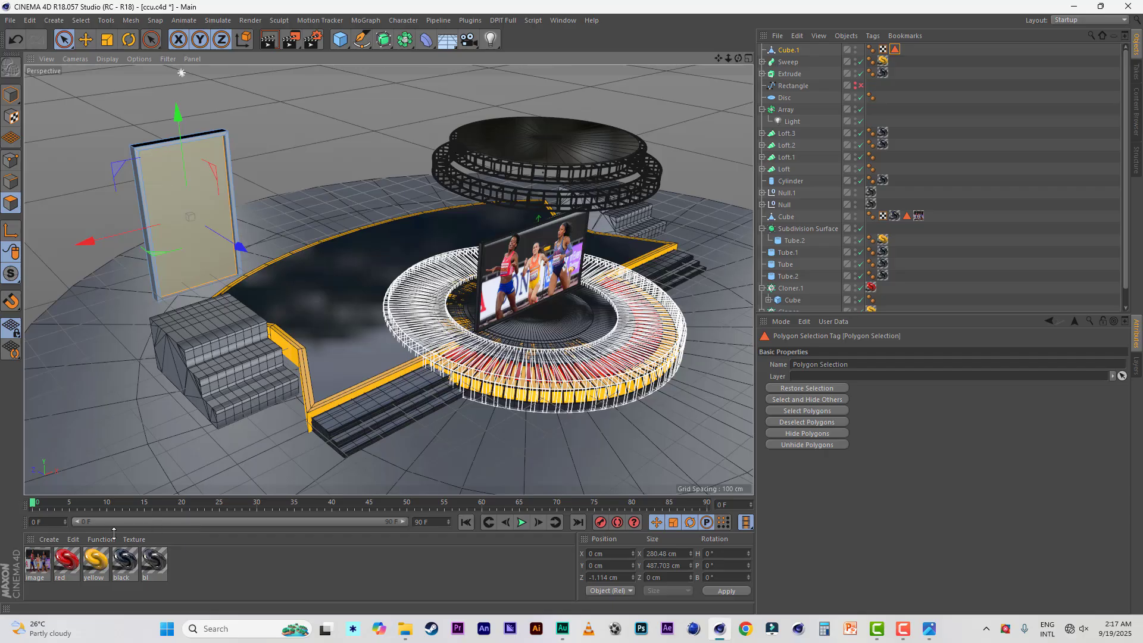
left_click(39, 570)
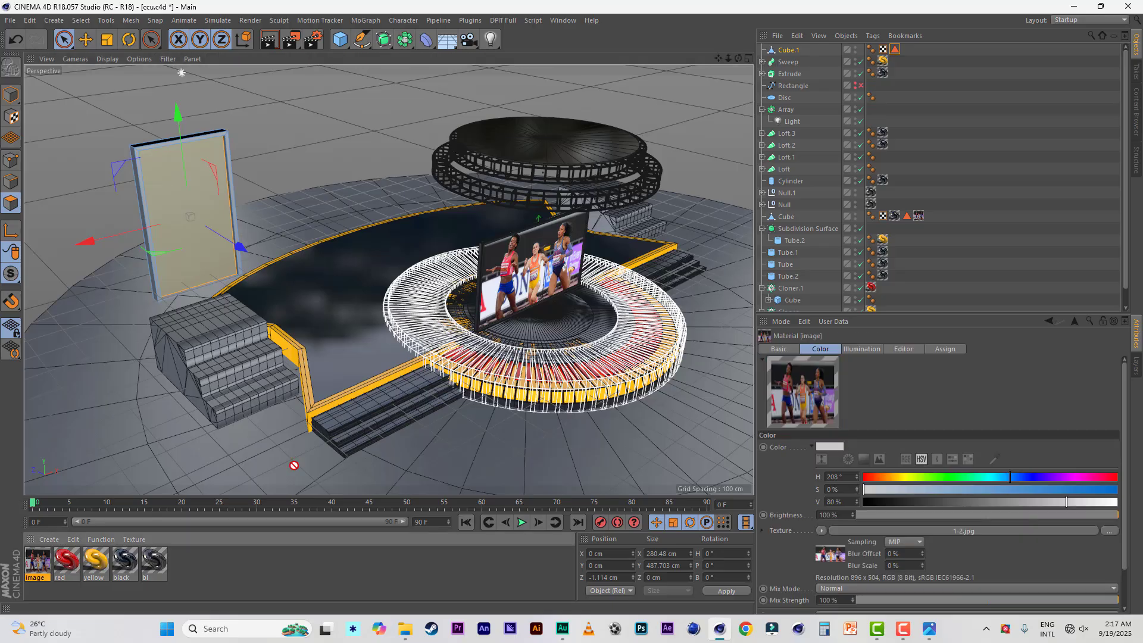
left_click_drag(795, 55, 795, 52)
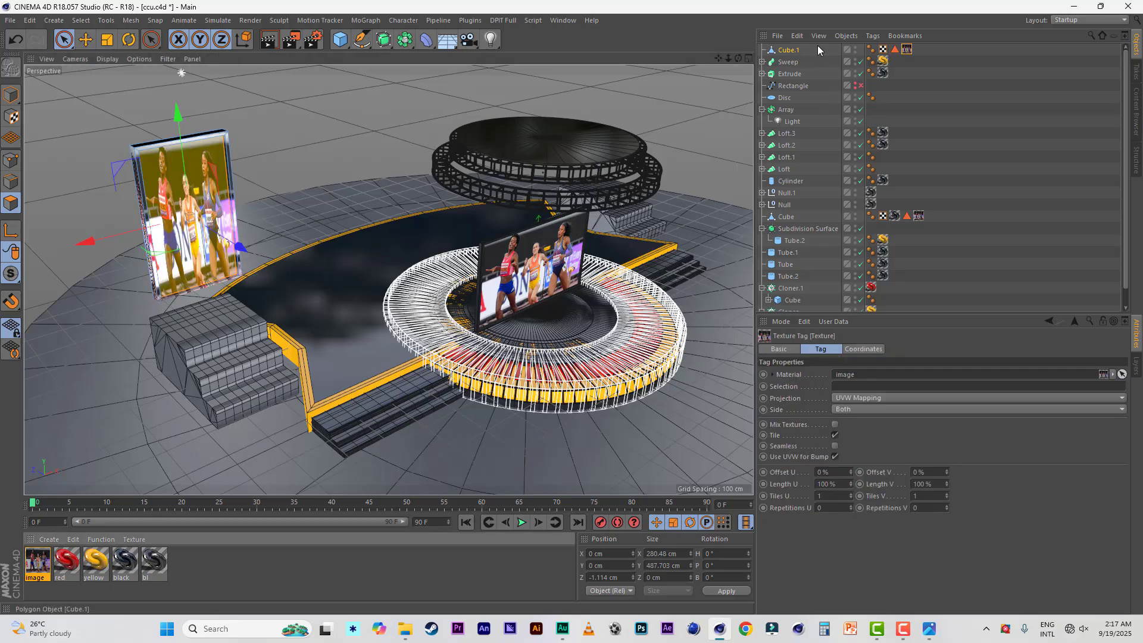
left_click(895, 51)
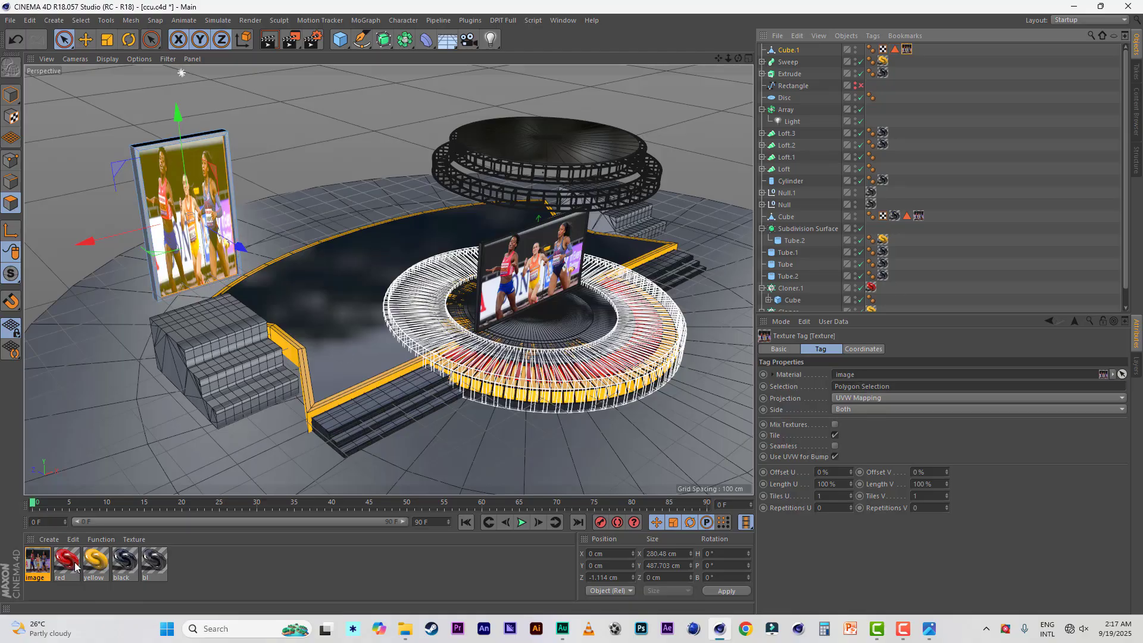
Apply the black material to the rear panel beneath its image material, and save the project
left_click_drag(130, 561, 780, 51)
left_click_drag(918, 51, 891, 53)
left_click(10, 20)
left_click(30, 118)
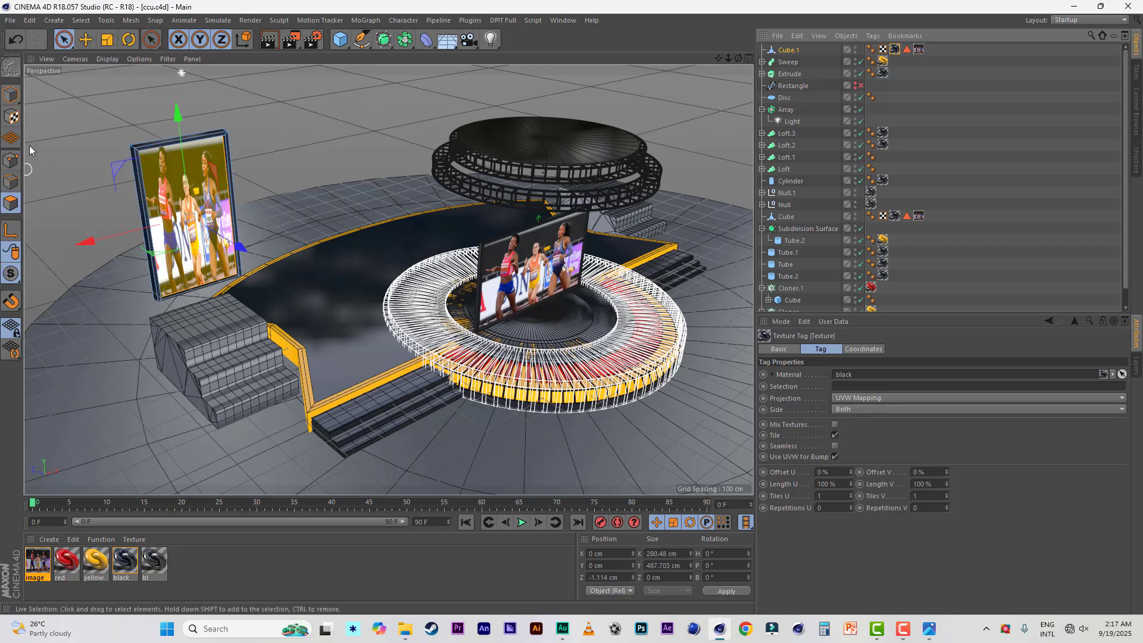
Duplicate the image material, load shacarri-richardson-us-waoy-01-24.jpg as its colour texture with a project copy, and assign it to the rear panel's screen
left_click(11, 95)
left_click_drag(37, 563, 76, 579, "ctrl")
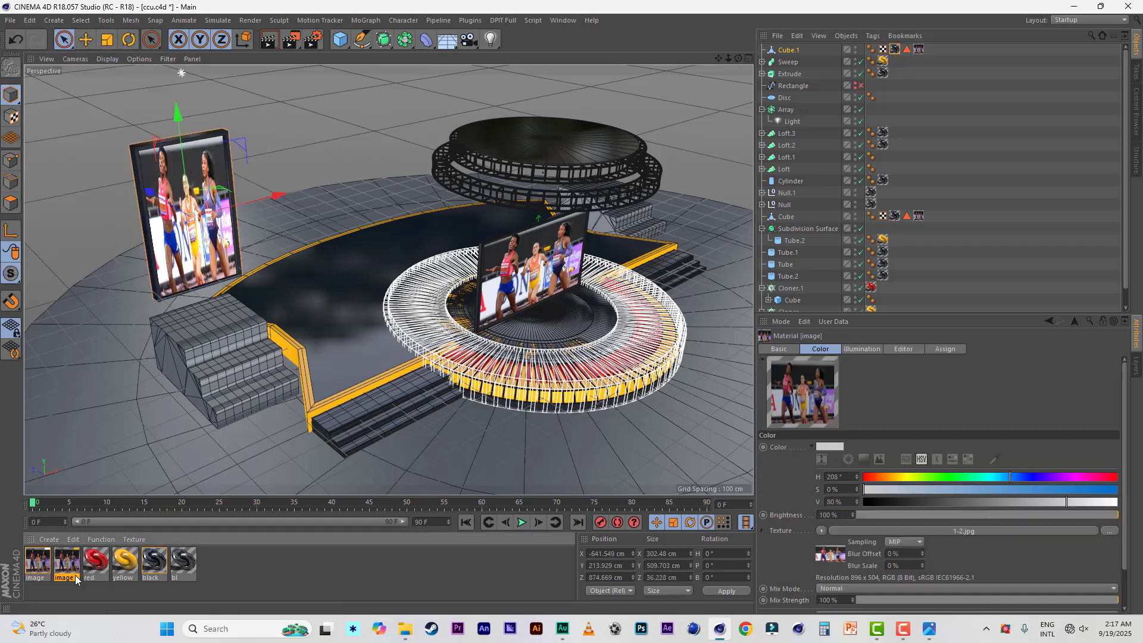
double_click(69, 565)
left_click(209, 210)
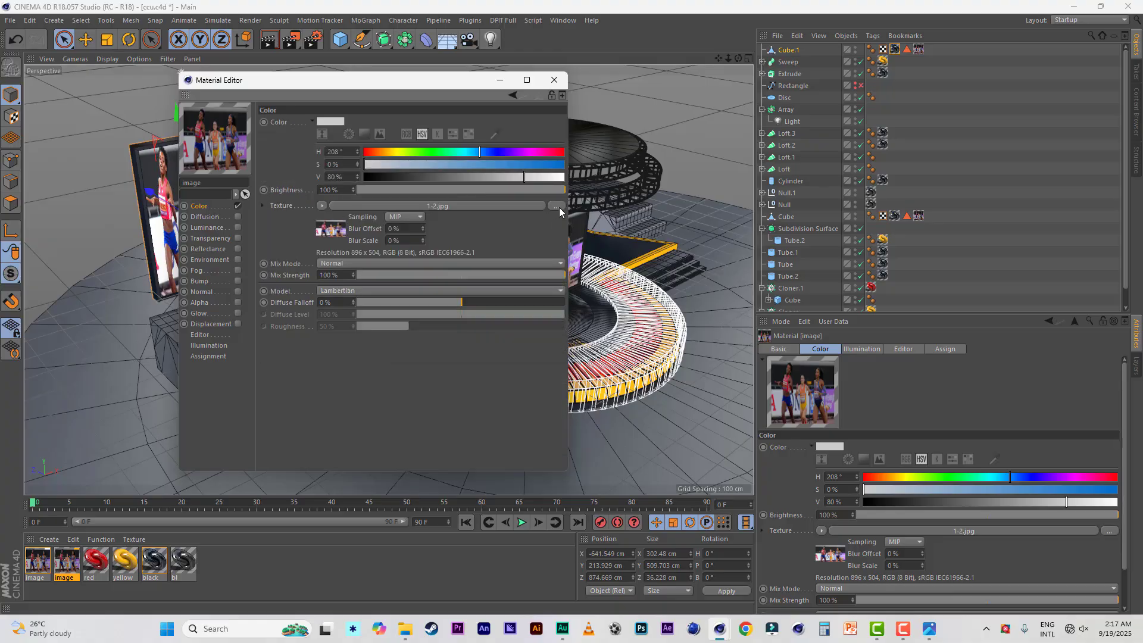
left_click(559, 207)
left_click(602, 255)
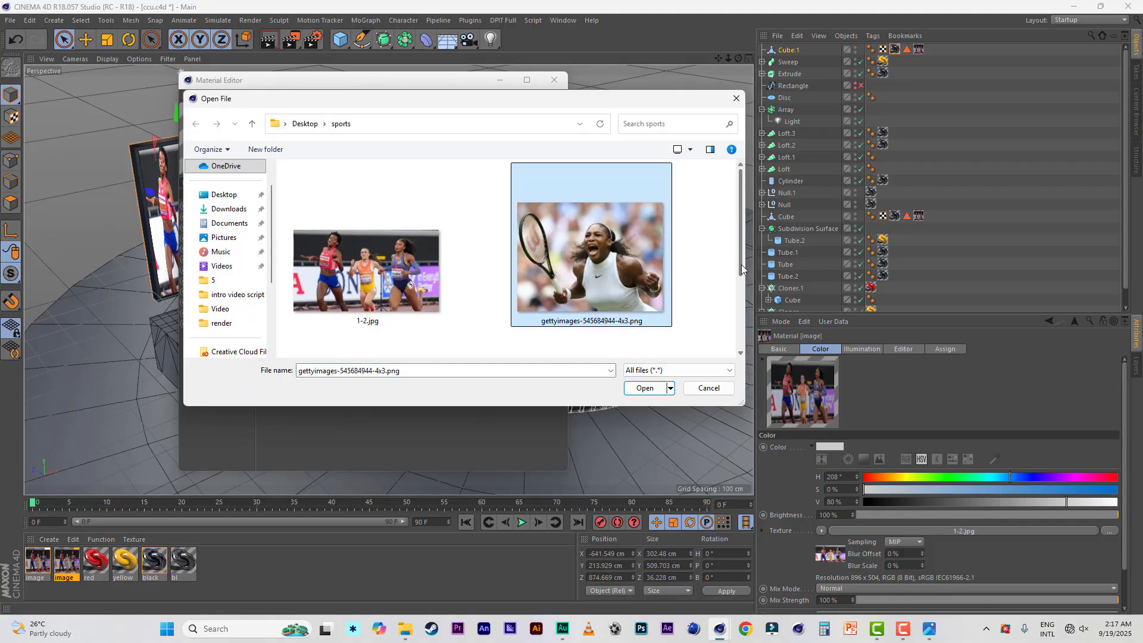
left_click_drag(742, 250, 742, 324)
left_click(366, 286)
left_click(645, 389)
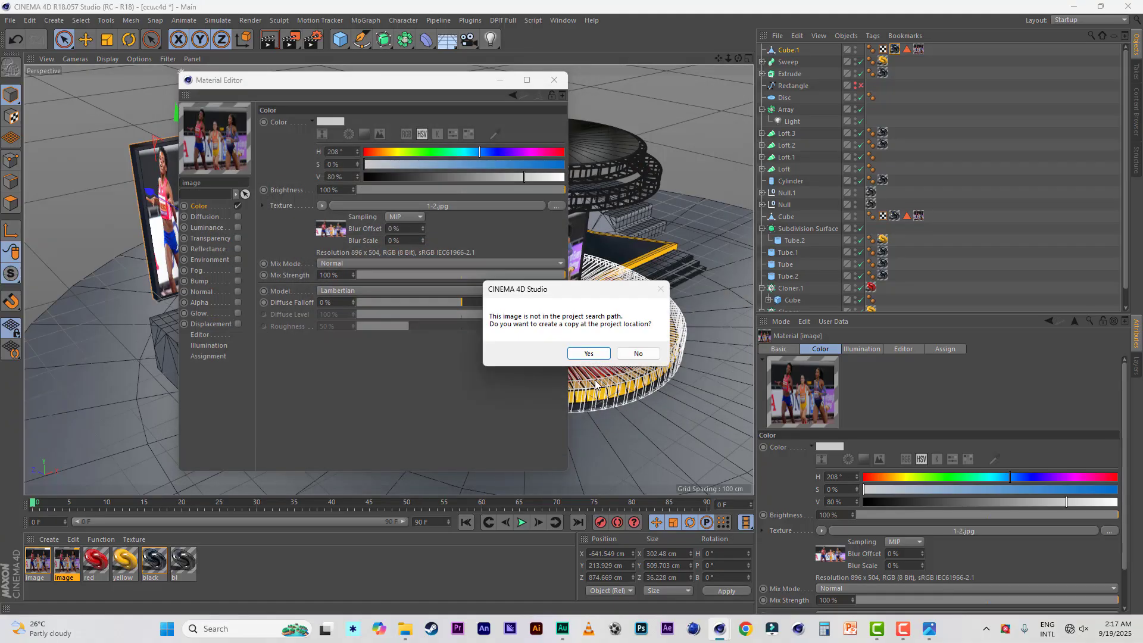
left_click(589, 355)
left_click(554, 80)
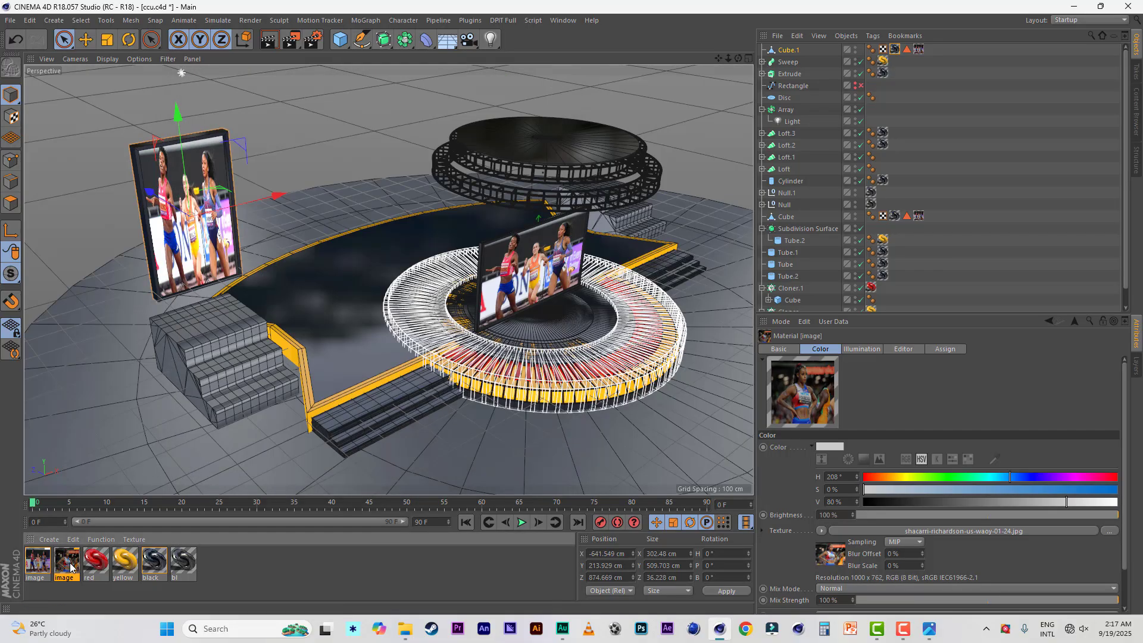
left_click_drag(70, 566, 920, 51)
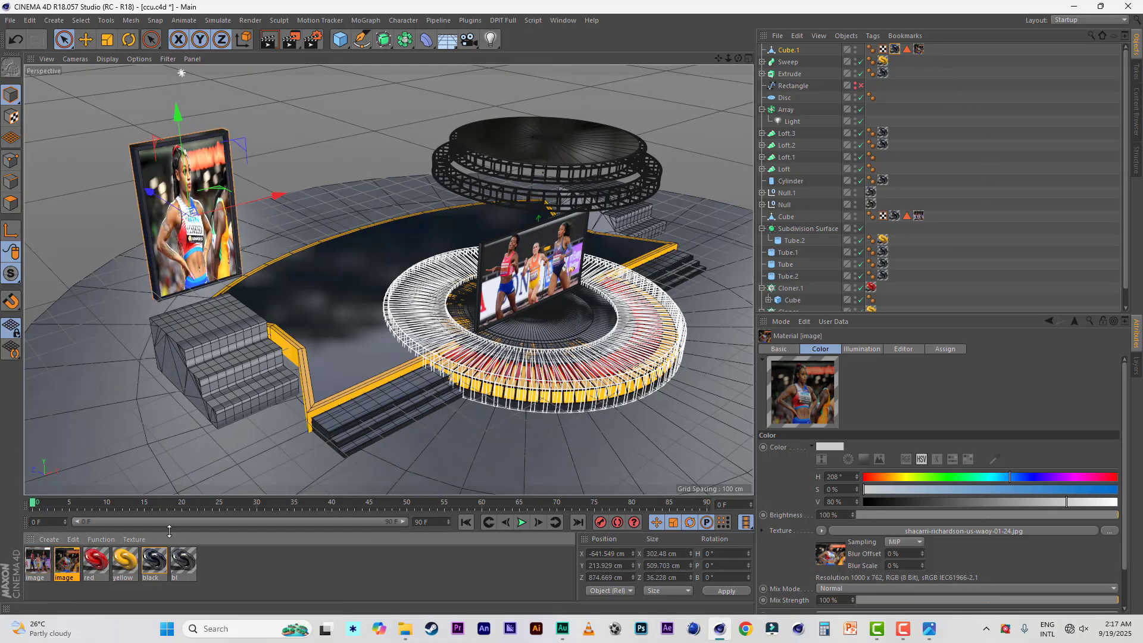
Duplicate the second image material and load another athlete photo as its colour texture, copying the file to the project location
left_click_drag(78, 566, 97, 565, "ctrl")
double_click(95, 563)
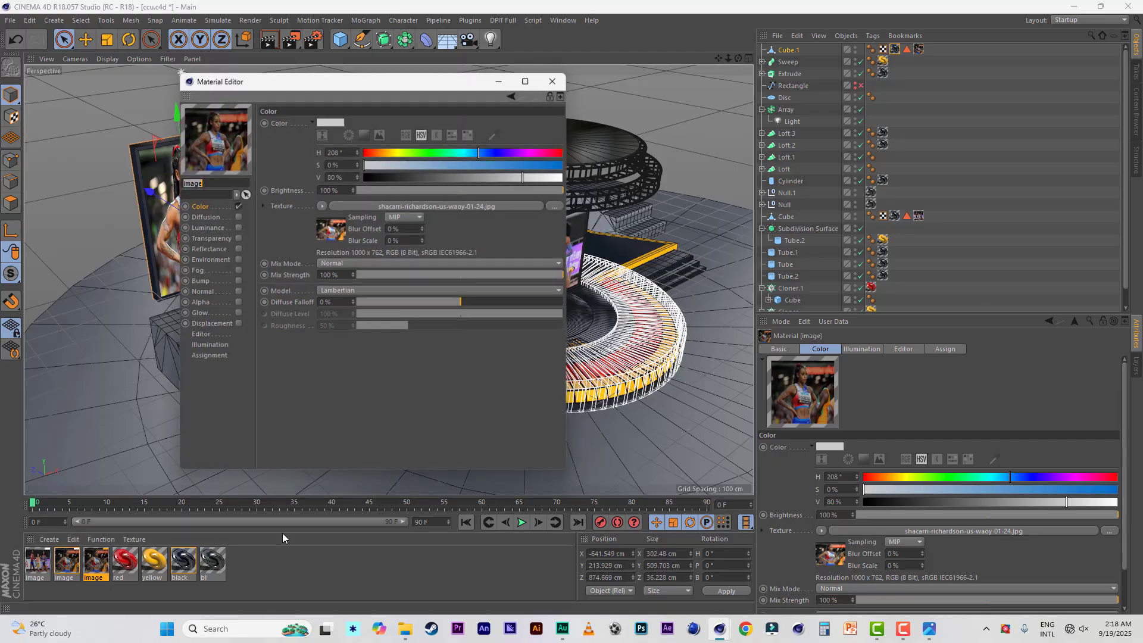
left_click(560, 205)
left_click(563, 238)
left_click(645, 388)
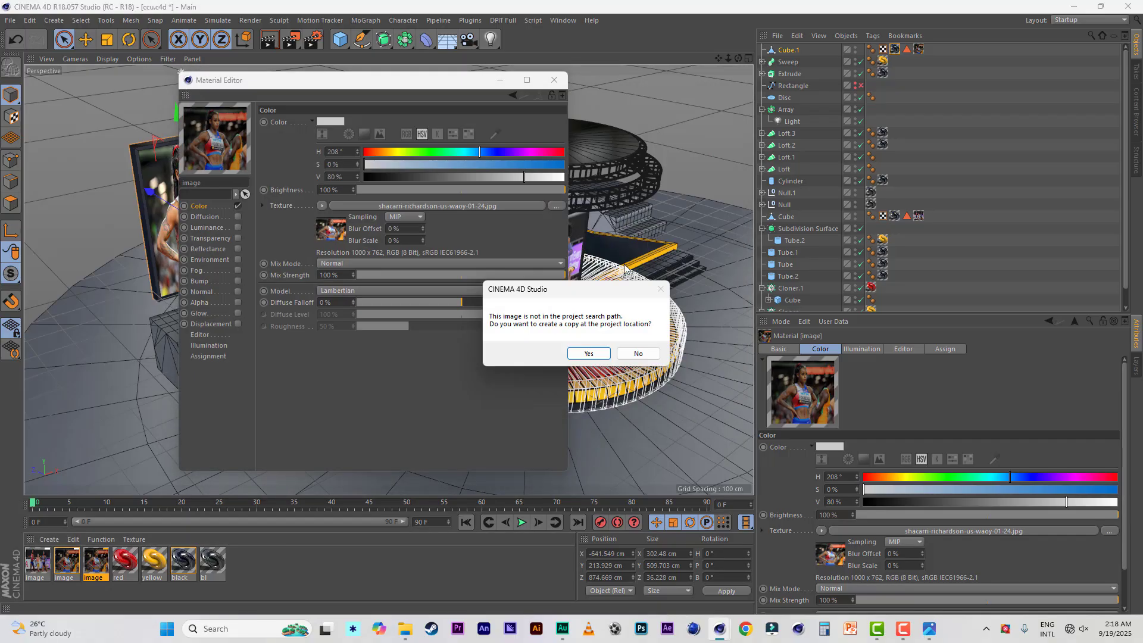
left_click(586, 353)
left_click(554, 80)
Show the Top view full size and duplicate the rear display panel
left_click(791, 53)
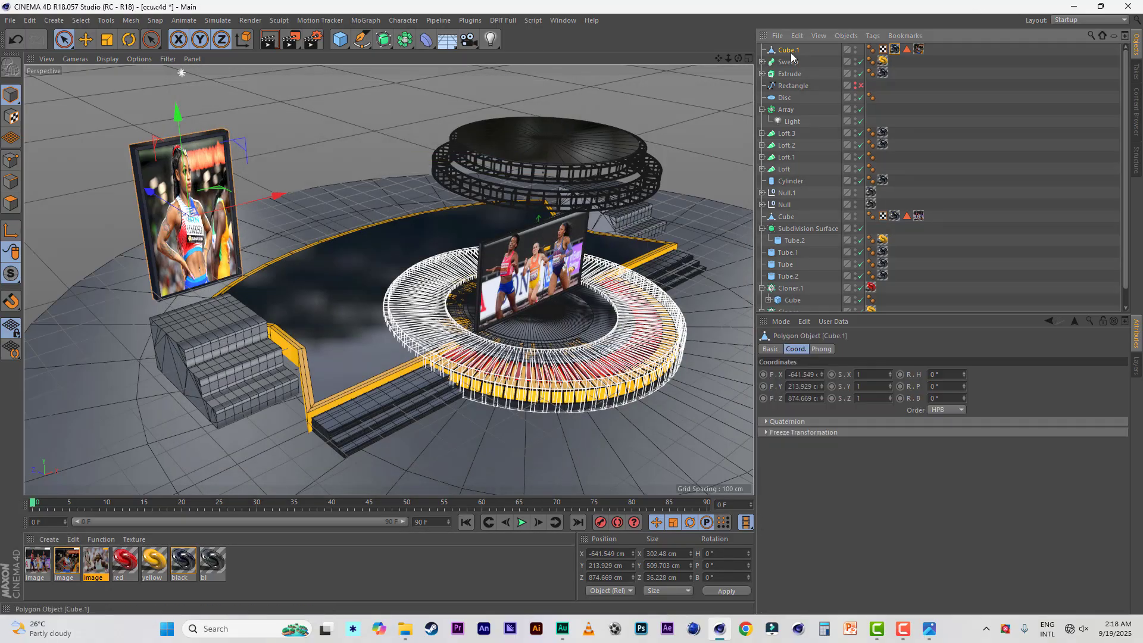
left_click(747, 58)
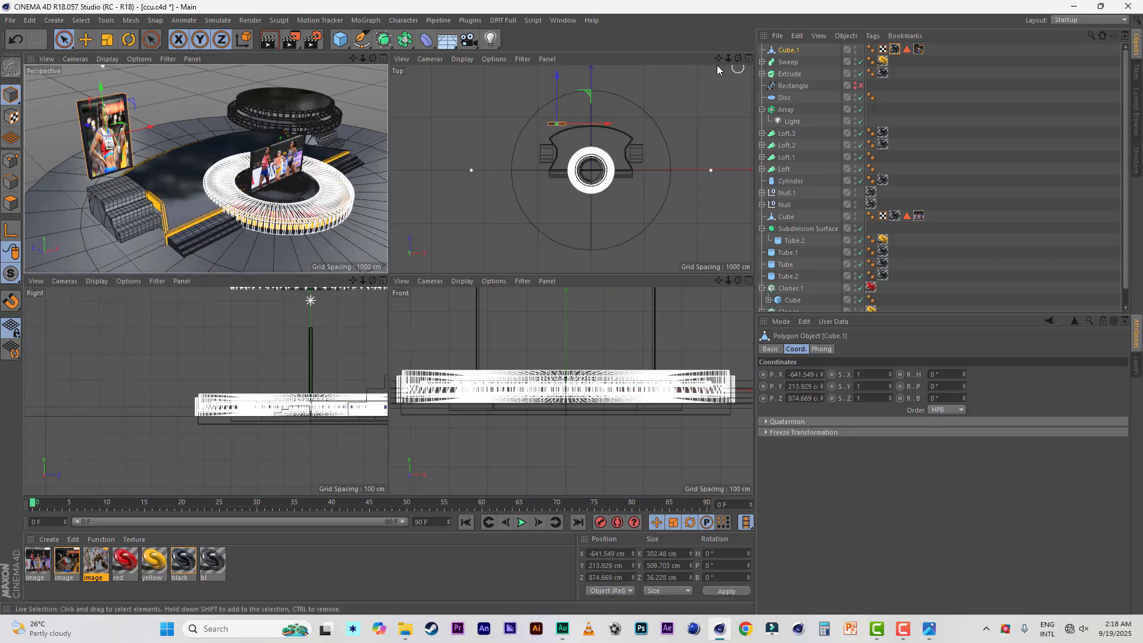
left_click(742, 59)
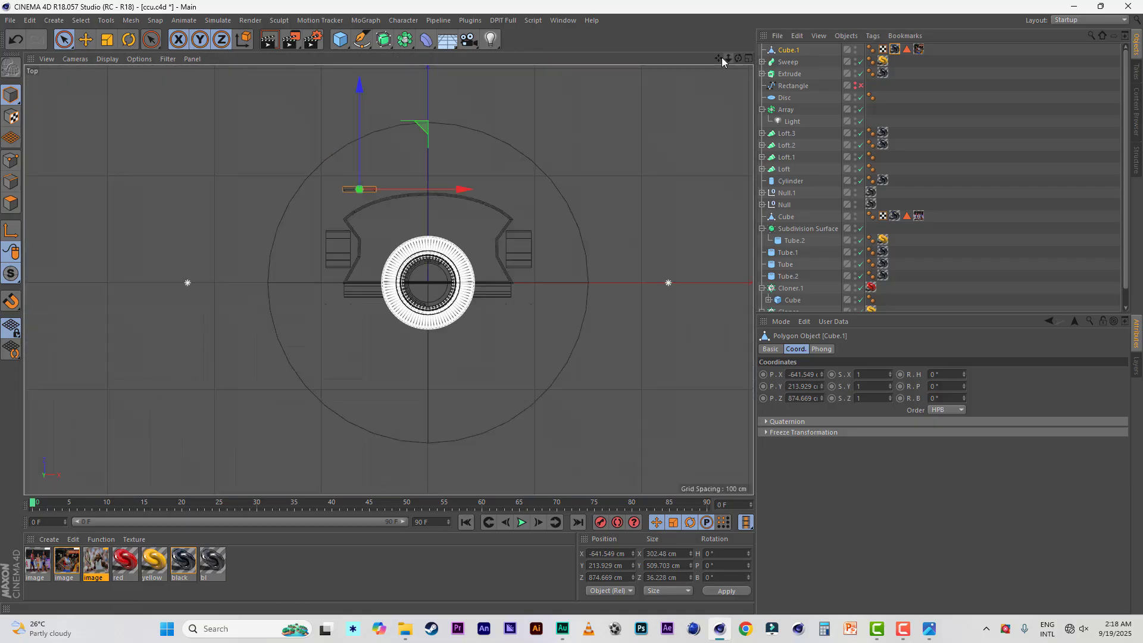
left_click_drag(720, 58, 673, 94)
left_click(784, 52)
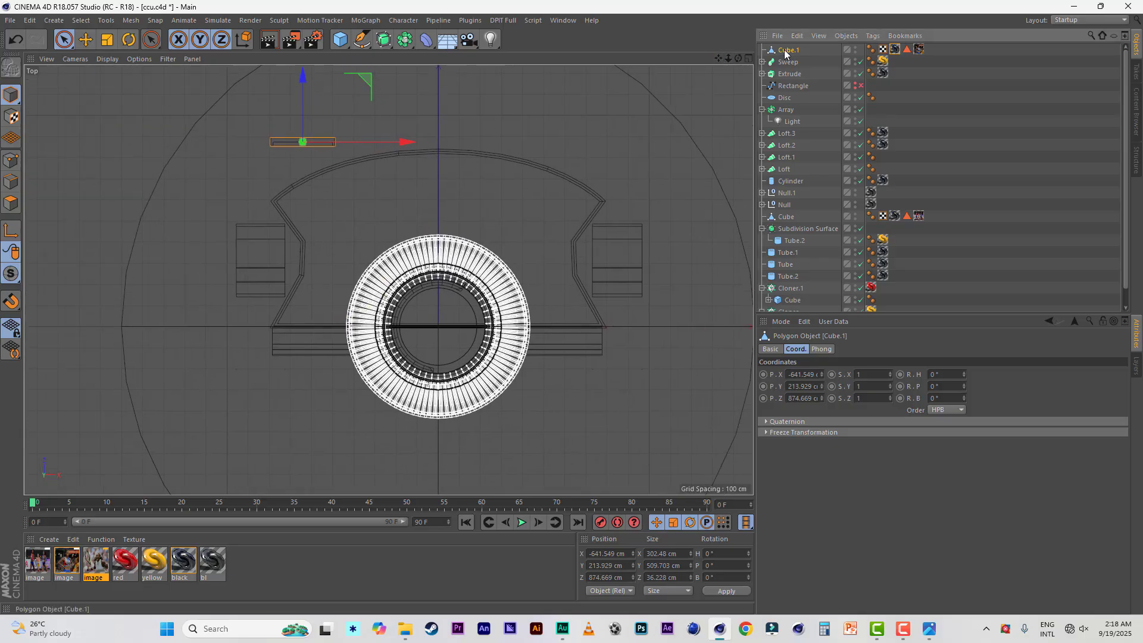
left_click_drag(786, 47, 787, 49, "ctrl")
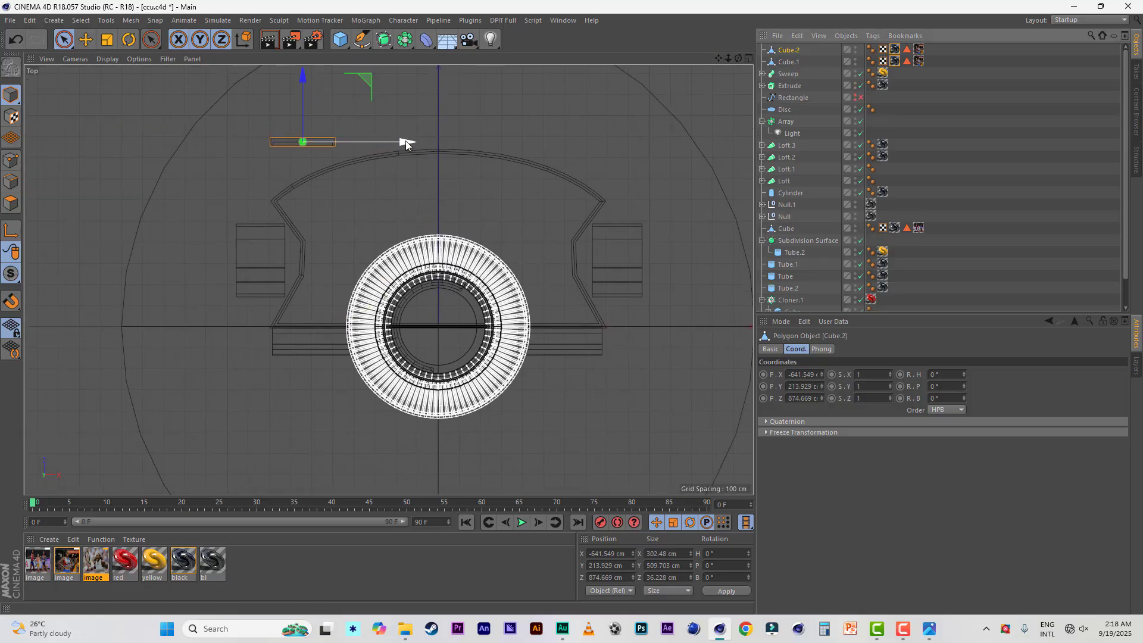
Move the duplicated rear panel to the centre at X about 1 cm, and place another copy at X about 627 cm
left_click_drag(405, 141, 542, 144)
left_click_drag(795, 48, 795, 49, "ctrl")
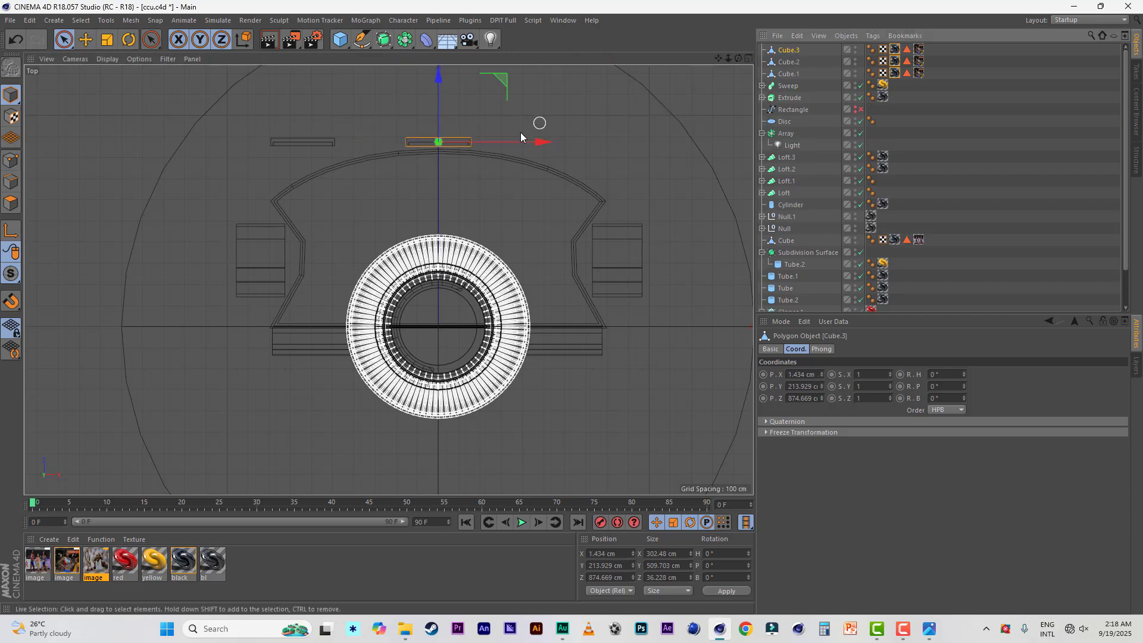
left_click_drag(536, 142, 680, 145)
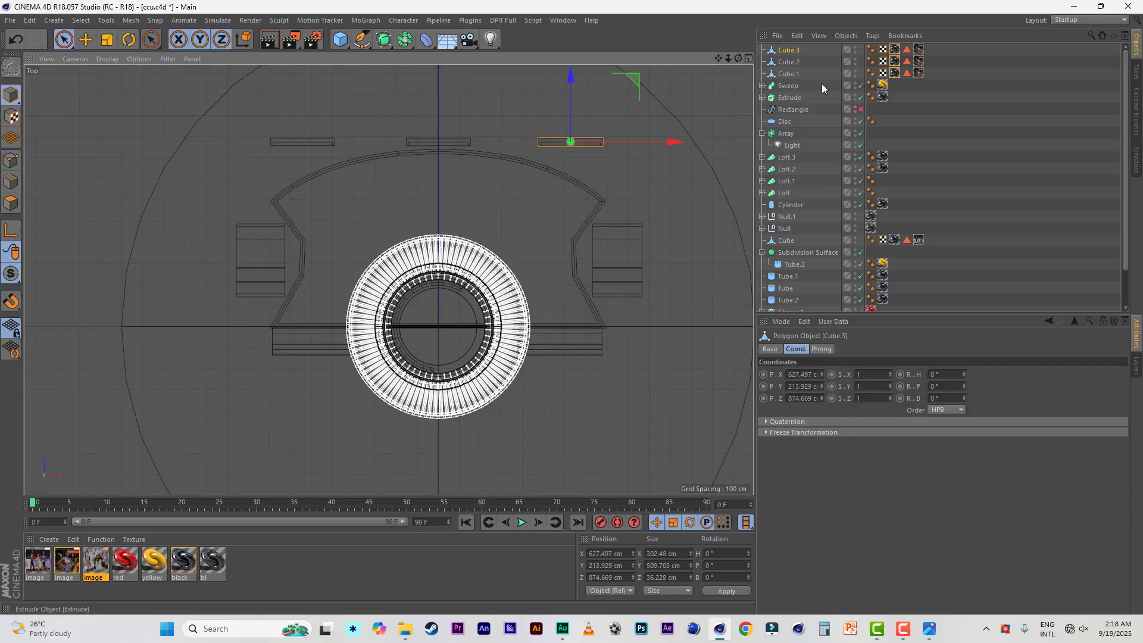
Bring the two outer panels forward to Z about 801 cm and angle them inward, with headings of -24° for Cube.3 and 22° for Cube.1
left_click(789, 74, "ctrl")
left_click_drag(441, 82, 437, 95)
left_click(789, 50)
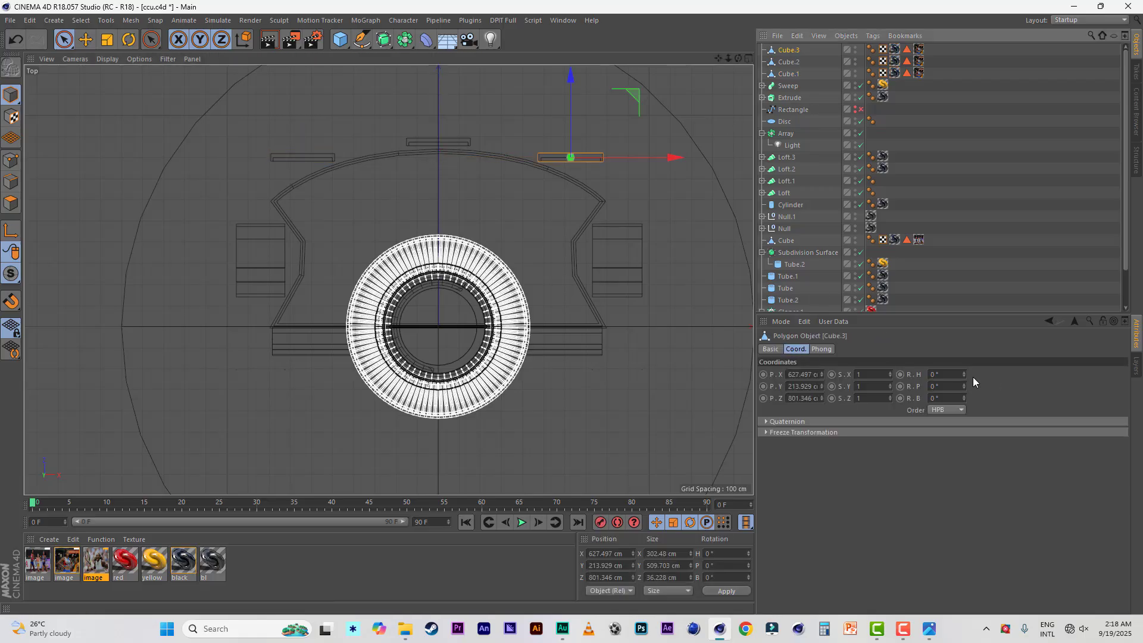
left_click(964, 372)
left_click_drag(963, 377, 964, 377)
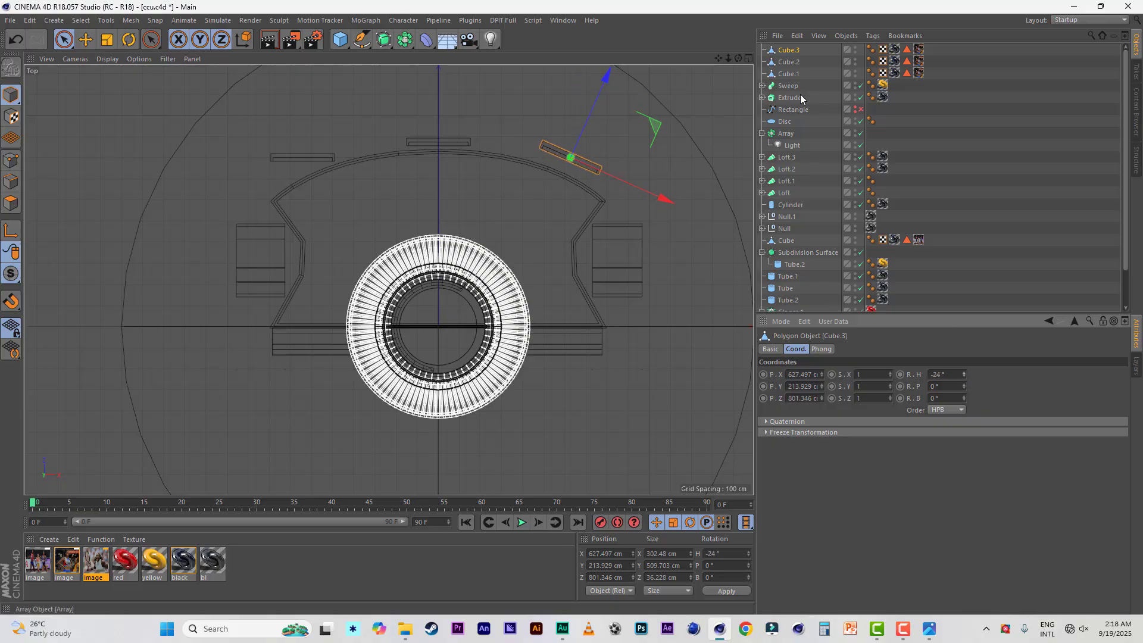
left_click(790, 75)
left_click(964, 377)
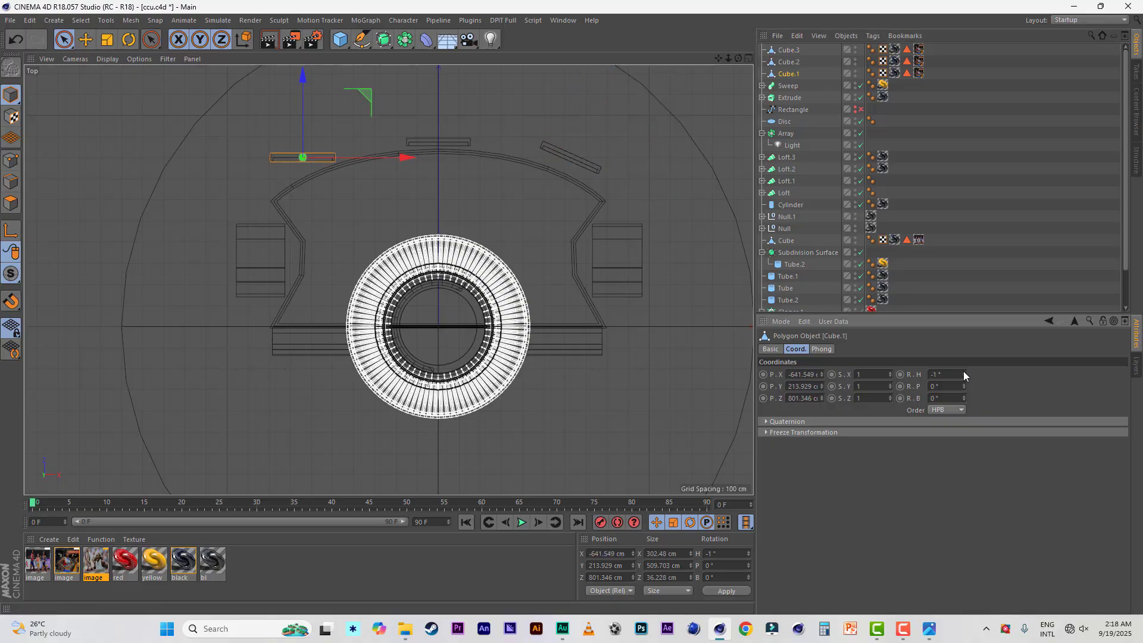
left_click_drag(964, 374, 964, 373)
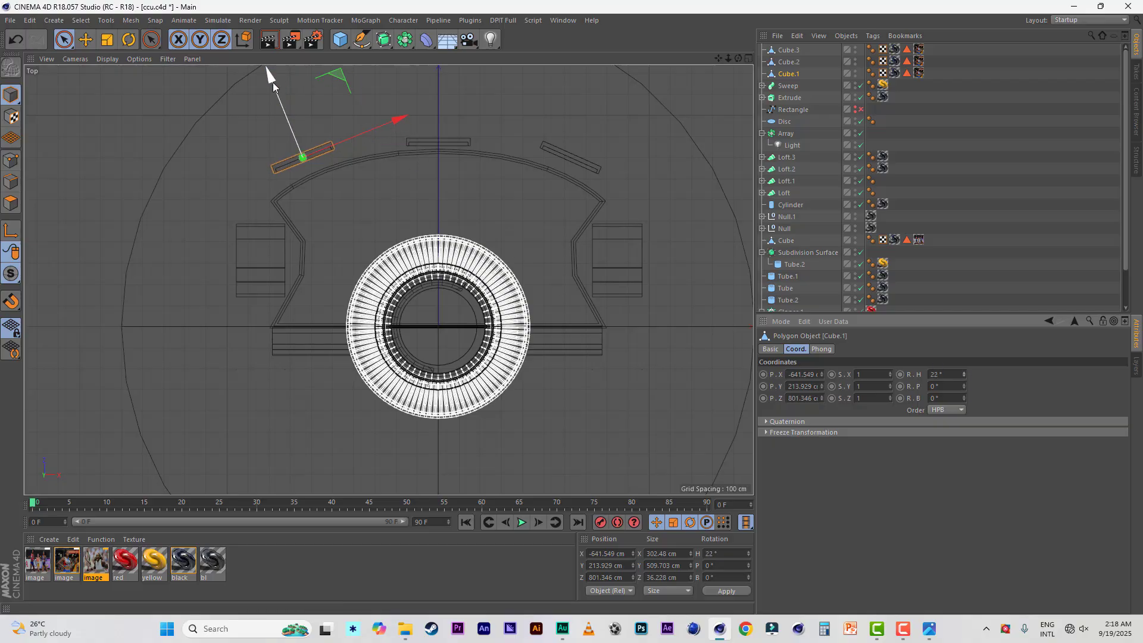
Shift both angled outer panels inward along their own Z axes, placing Cube.3 at X about 618 cm and Z about 779 cm
left_click_drag(273, 82, 277, 89)
left_click(789, 50)
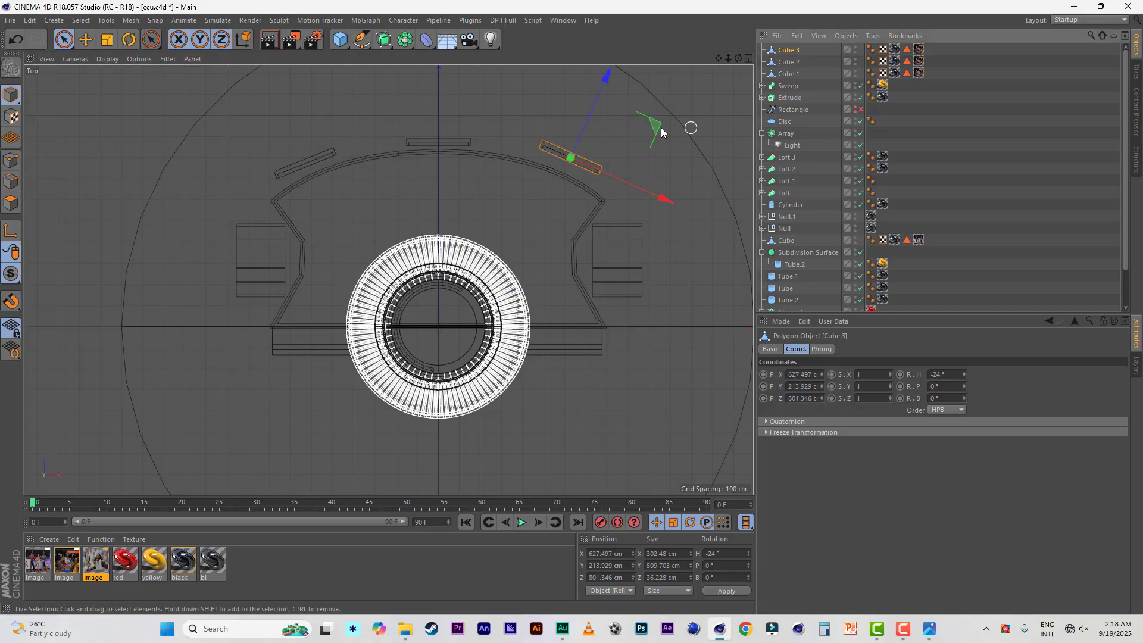
left_click_drag(606, 81, 606, 89)
left_click(748, 58)
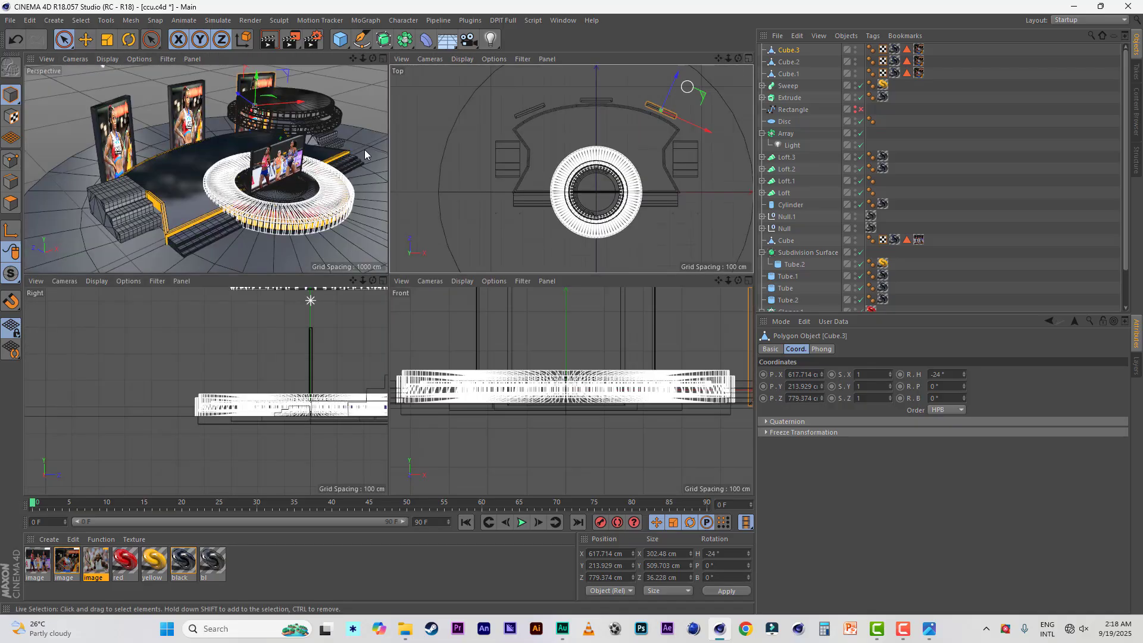
left_click(383, 59)
left_click_drag(679, 318, 606, 294, "alt")
left_click_drag(719, 58, 598, 61)
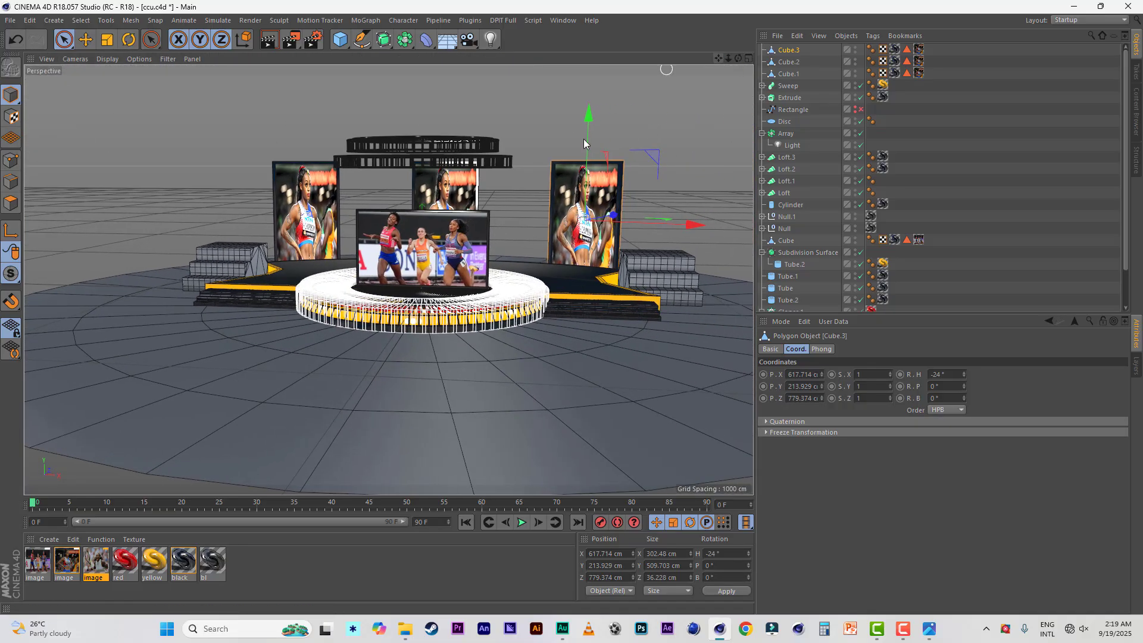
scroll(577, 219, "up", 3)
left_click_drag(374, 309, 420, 280, "alt")
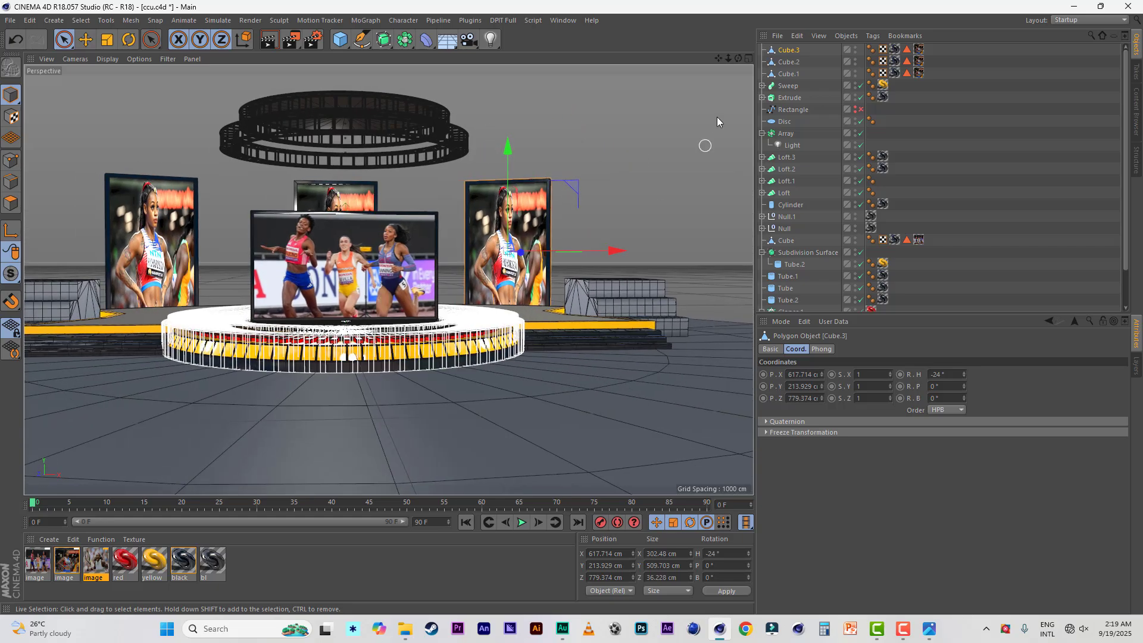
left_click_drag(719, 59, 662, 179)
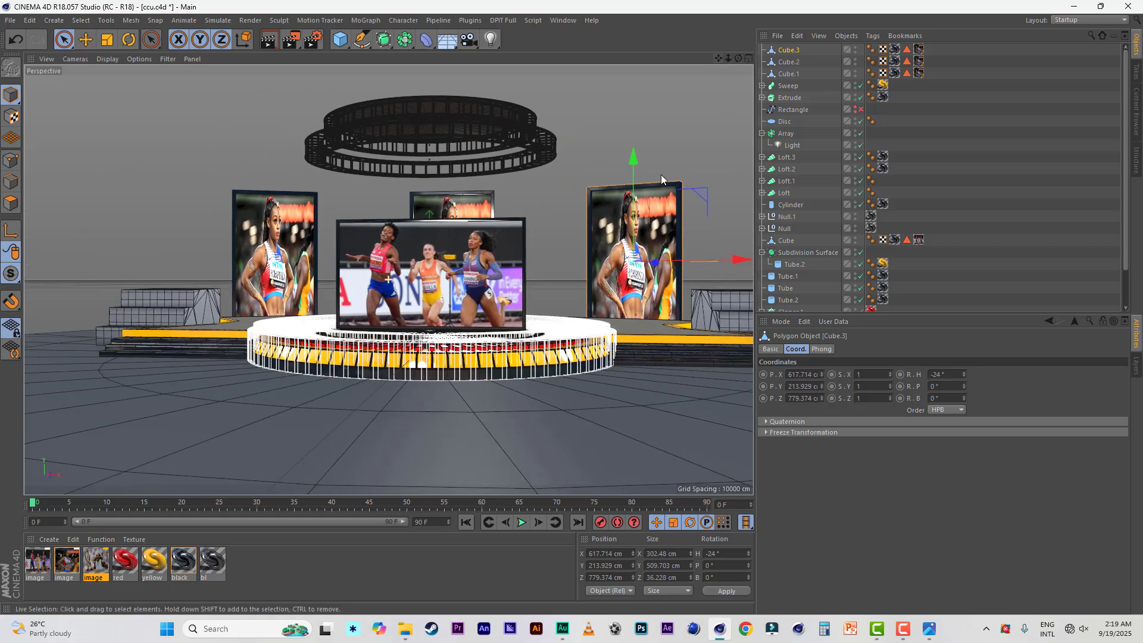
left_click(94, 563)
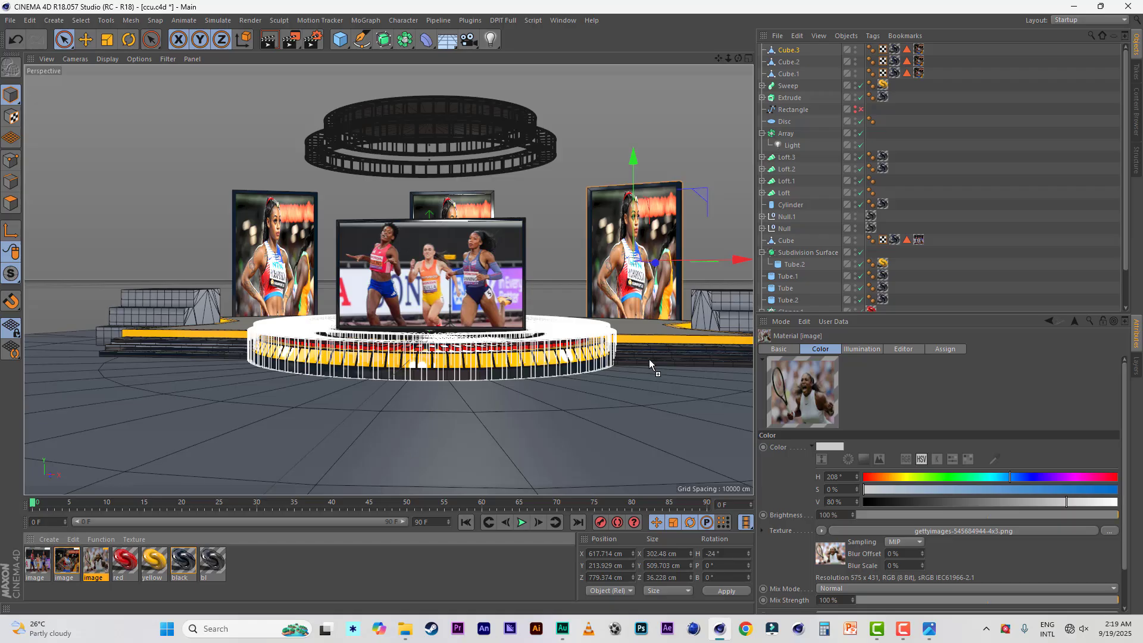
left_click_drag(920, 53, 919, 50)
left_click(10, 19)
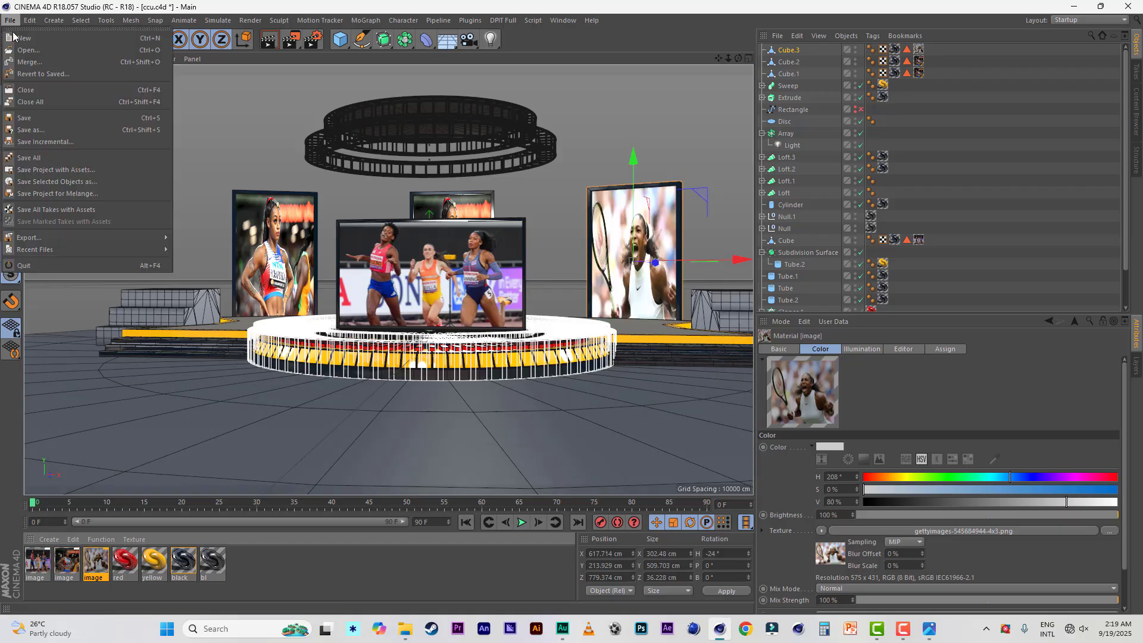
left_click(63, 122)
Render the stage in the Perspective view, first as a whole and again from a closer, lower angle
left_click(267, 44)
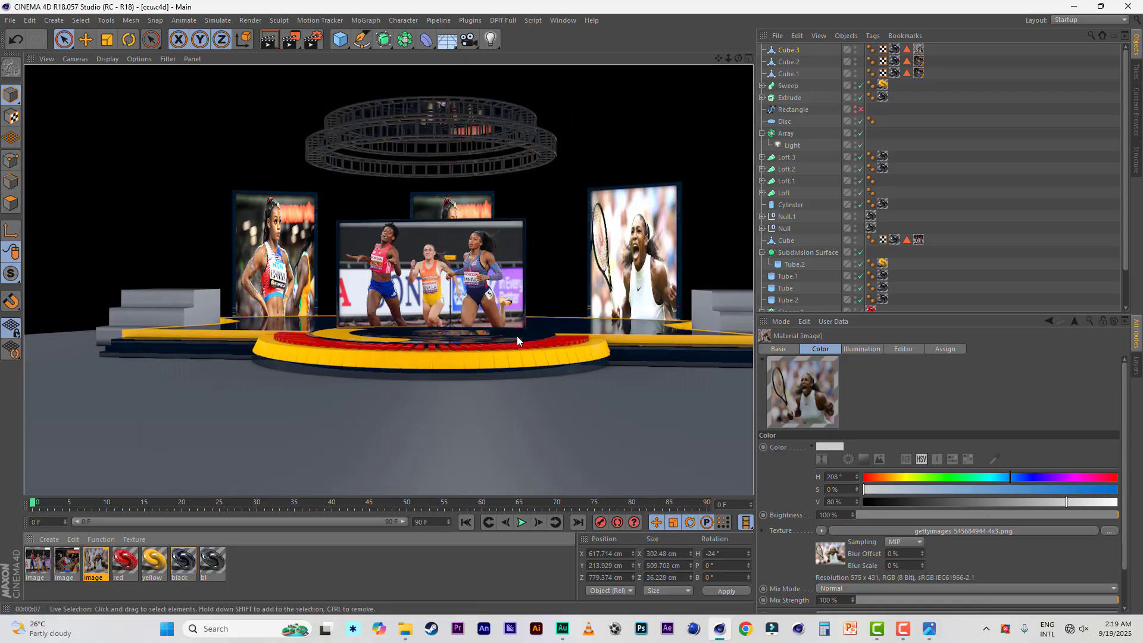
scroll(517, 335, "up", 3)
left_click_drag(719, 58, 677, 81)
left_click_drag(509, 230, 509, 231, "alt")
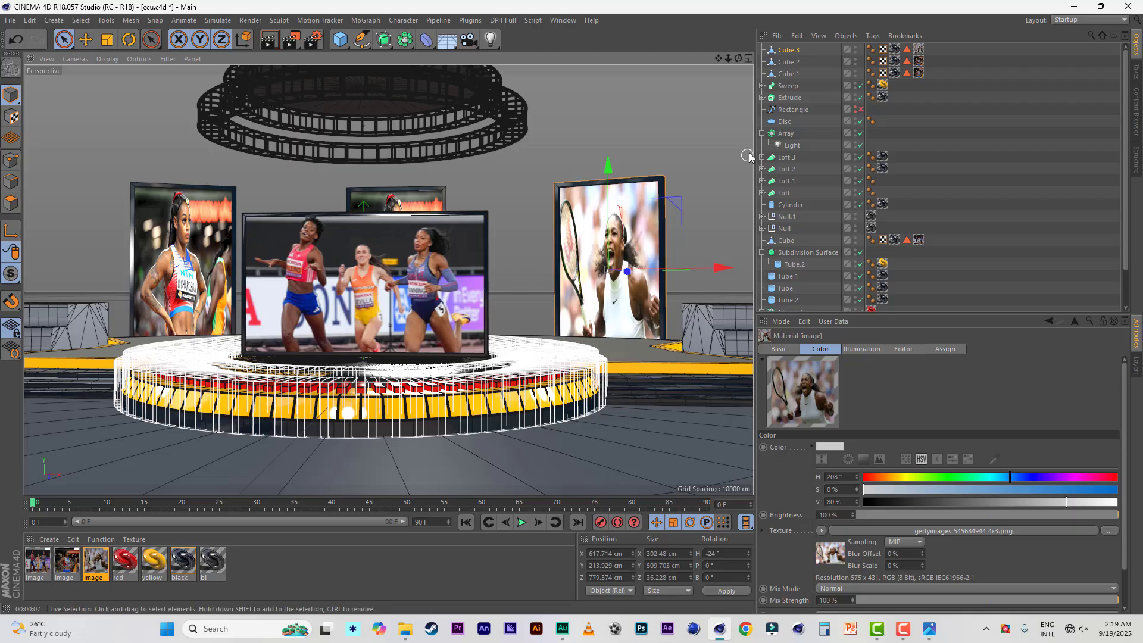
mouse_move(719, 59)
left_mouse_down()
mouse_move(748, 58)
mouse_move(737, 49)
left_mouse_up()
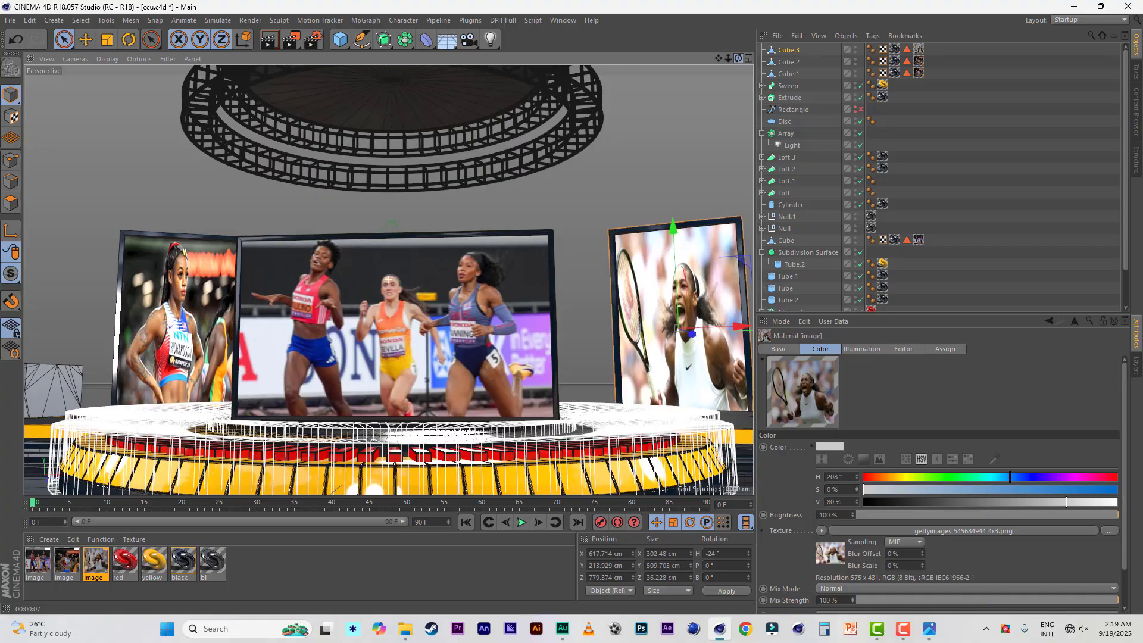
left_click(269, 40)
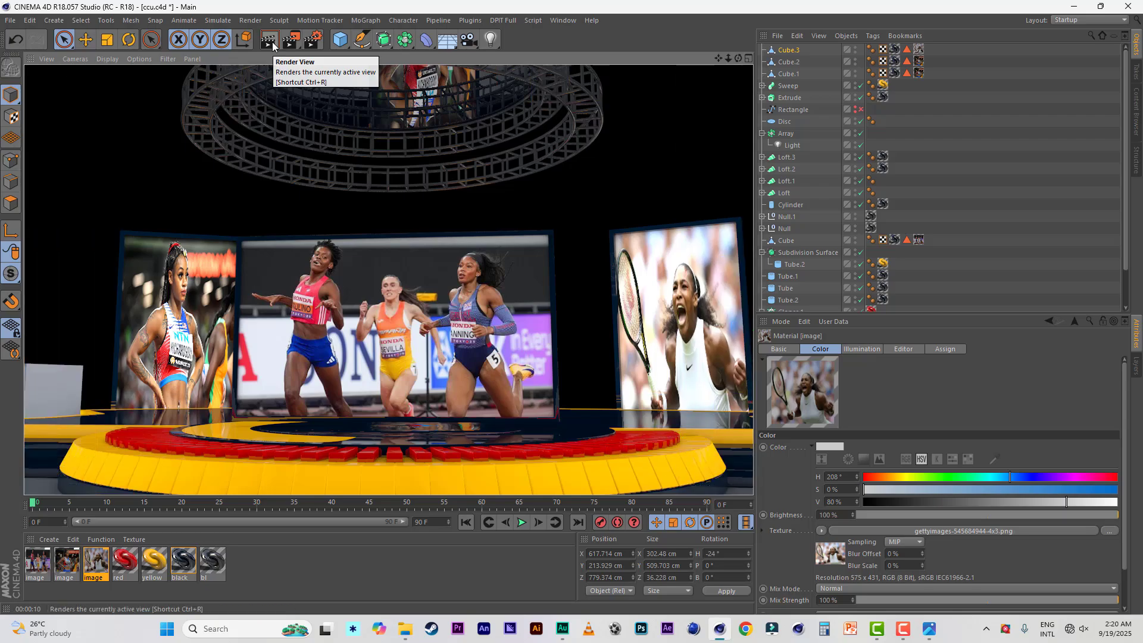
Frame the stage and all display panels from slightly above, and save the project
scroll(473, 303, "down", 3)
left_click_drag(474, 303, 475, 331, "alt")
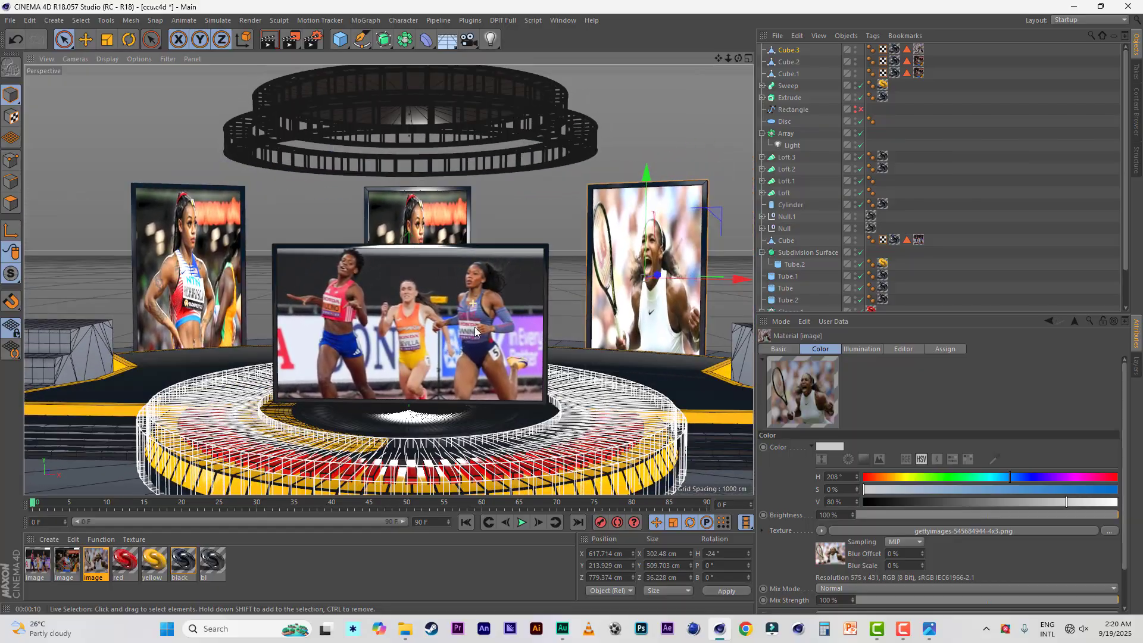
left_click(10, 19)
left_click(26, 122)
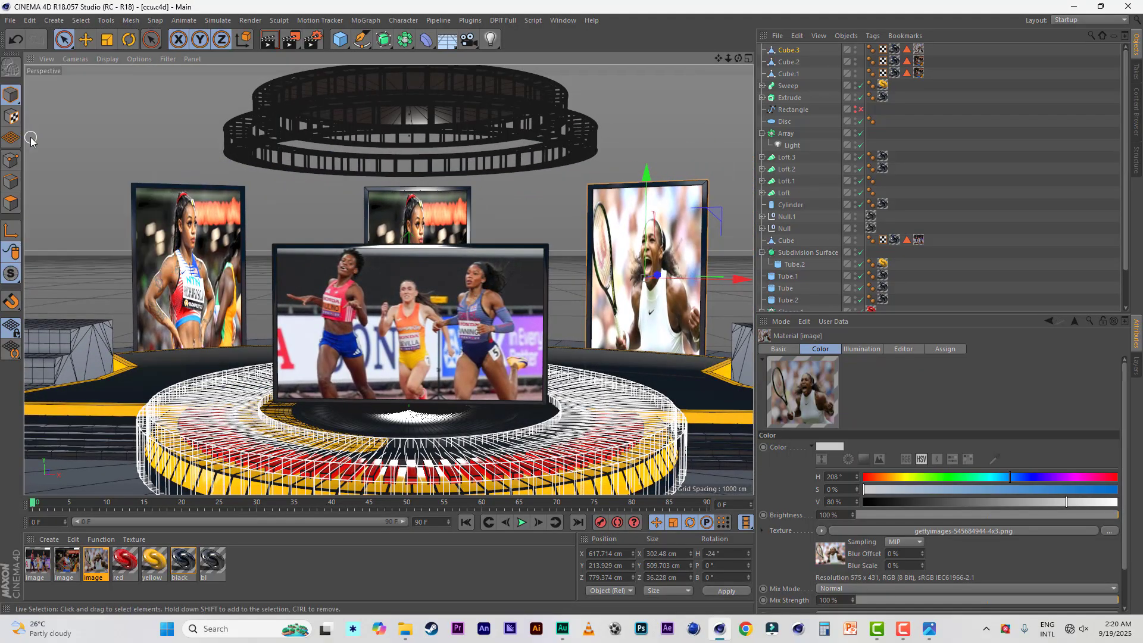